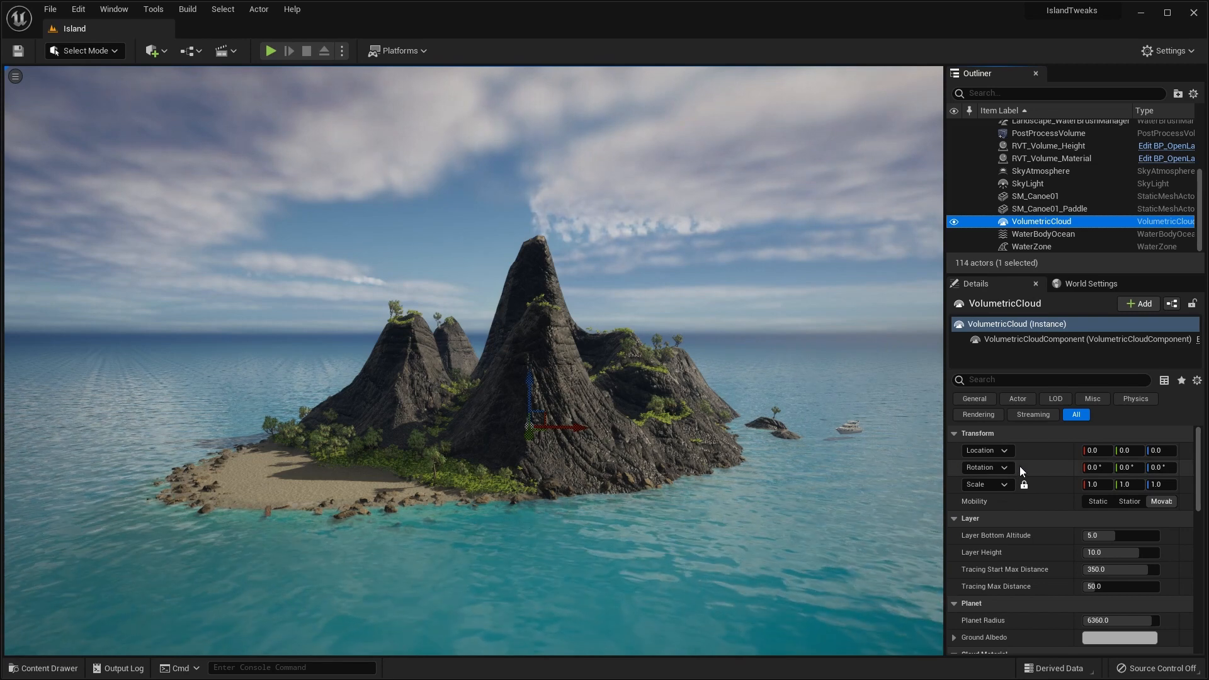
# Step: Enable the Volumetrics plugin for the project and restart the editor so it takes effect
pyautogui.scroll(-5, 1018, 500)
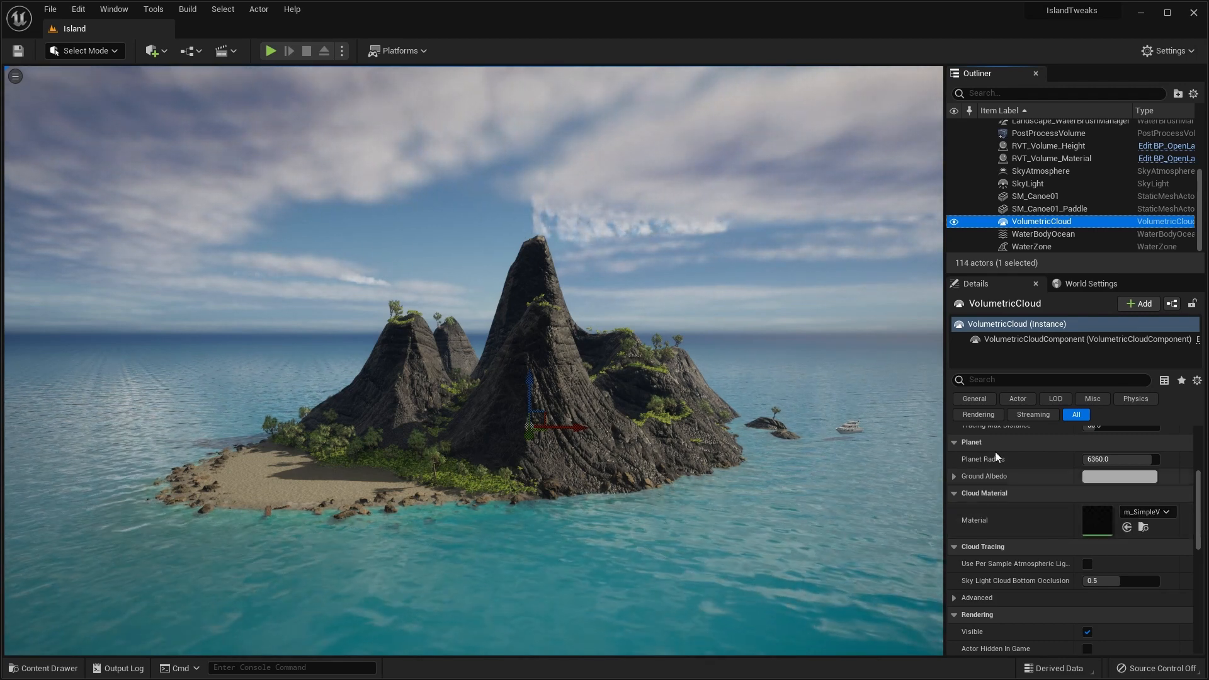
pyautogui.click(78, 11)
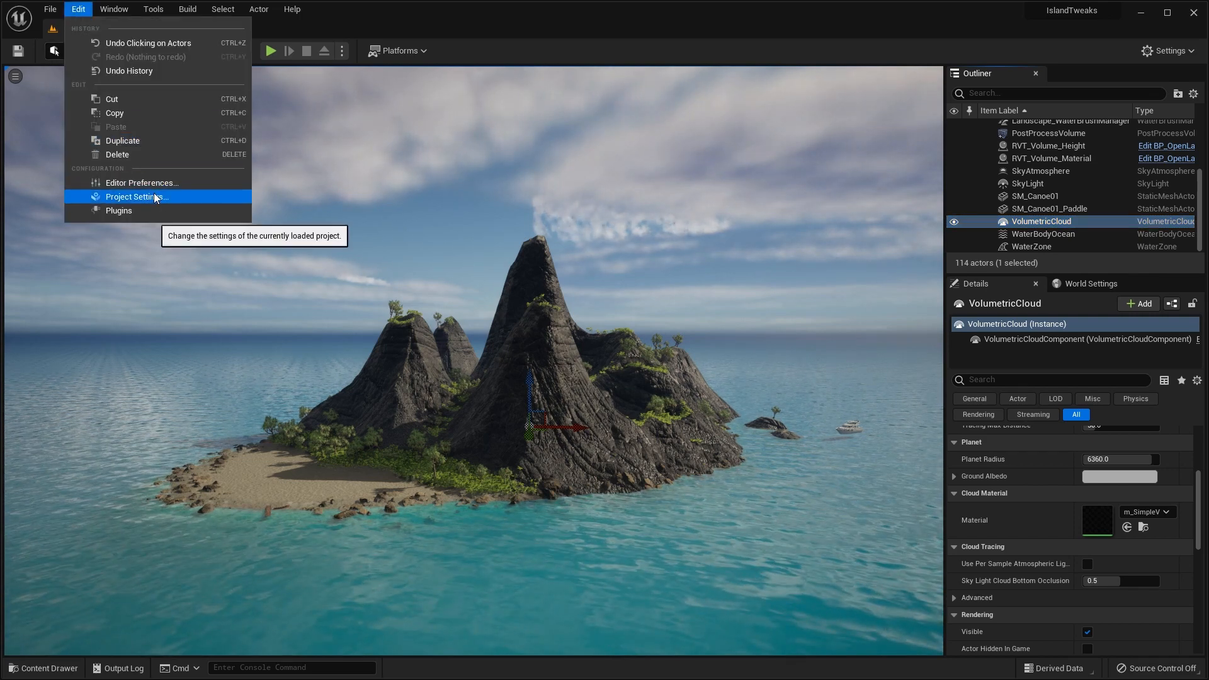
pyautogui.click(141, 212)
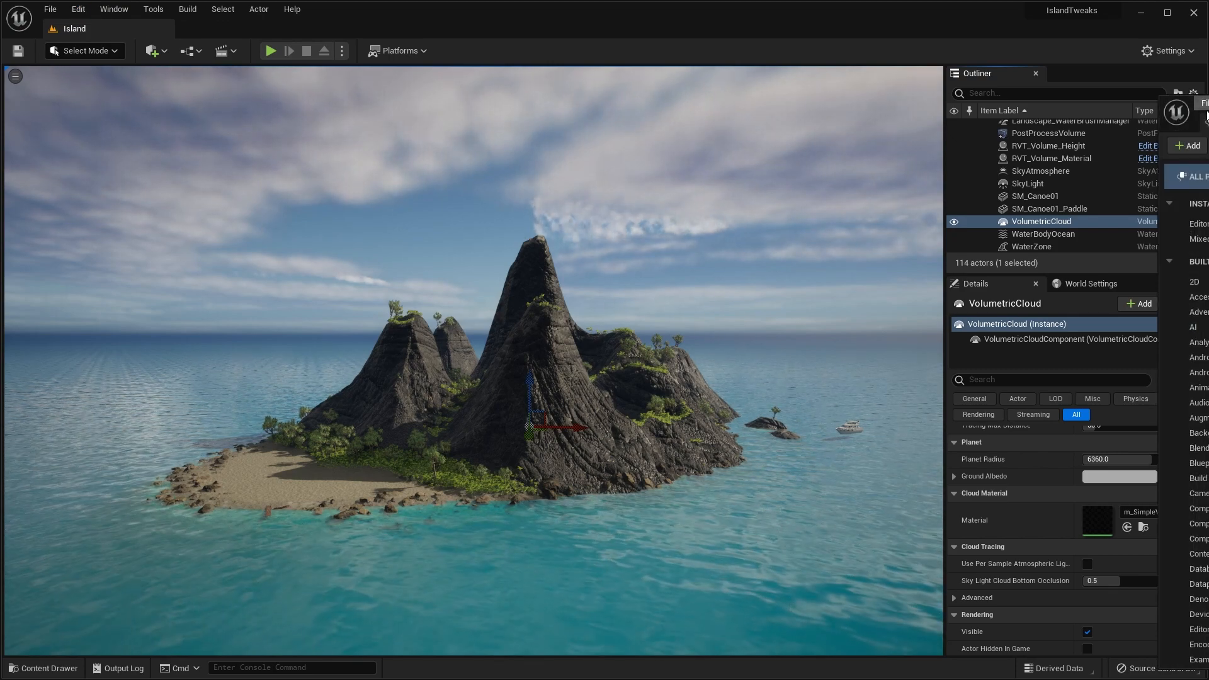
pyautogui.moveTo(1206, 123); pyautogui.dragTo(366, 119)
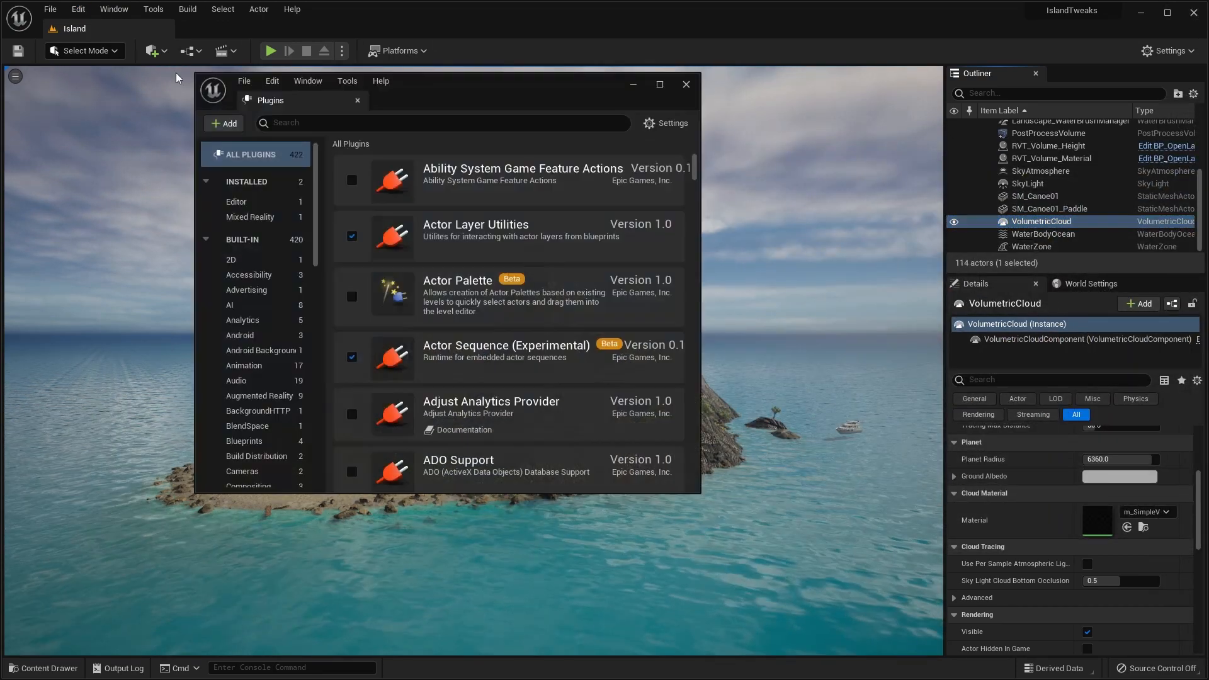
pyautogui.click(363, 122)
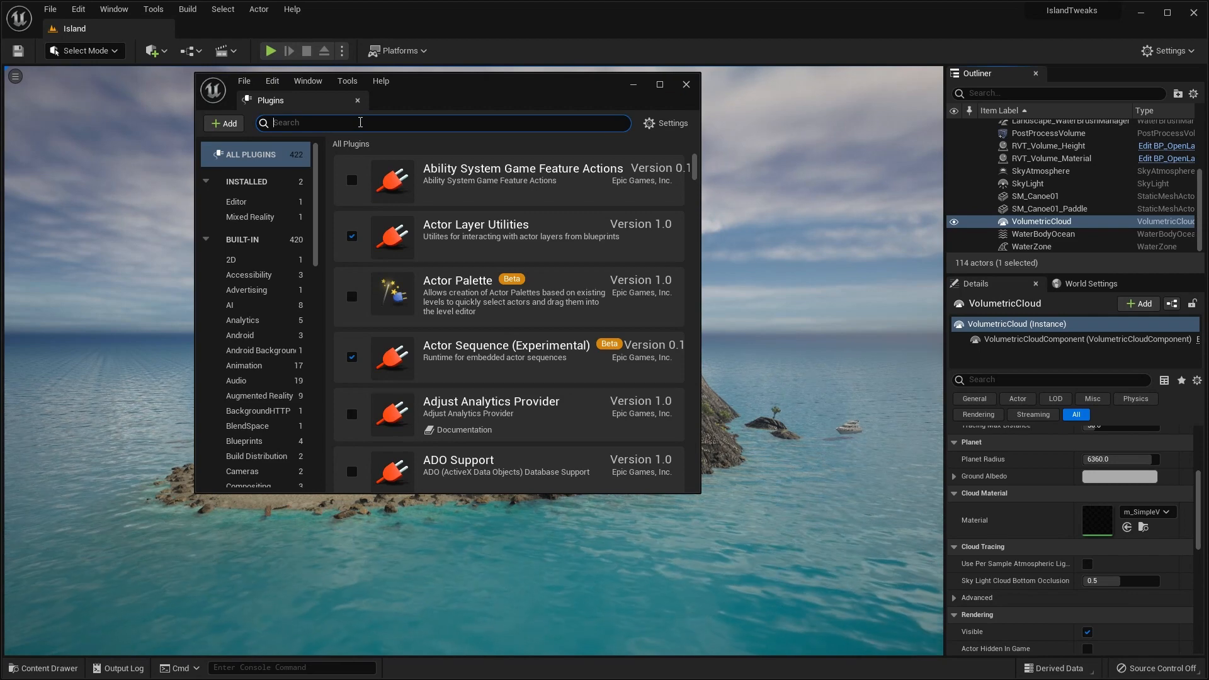
pyautogui.write('volumetr')
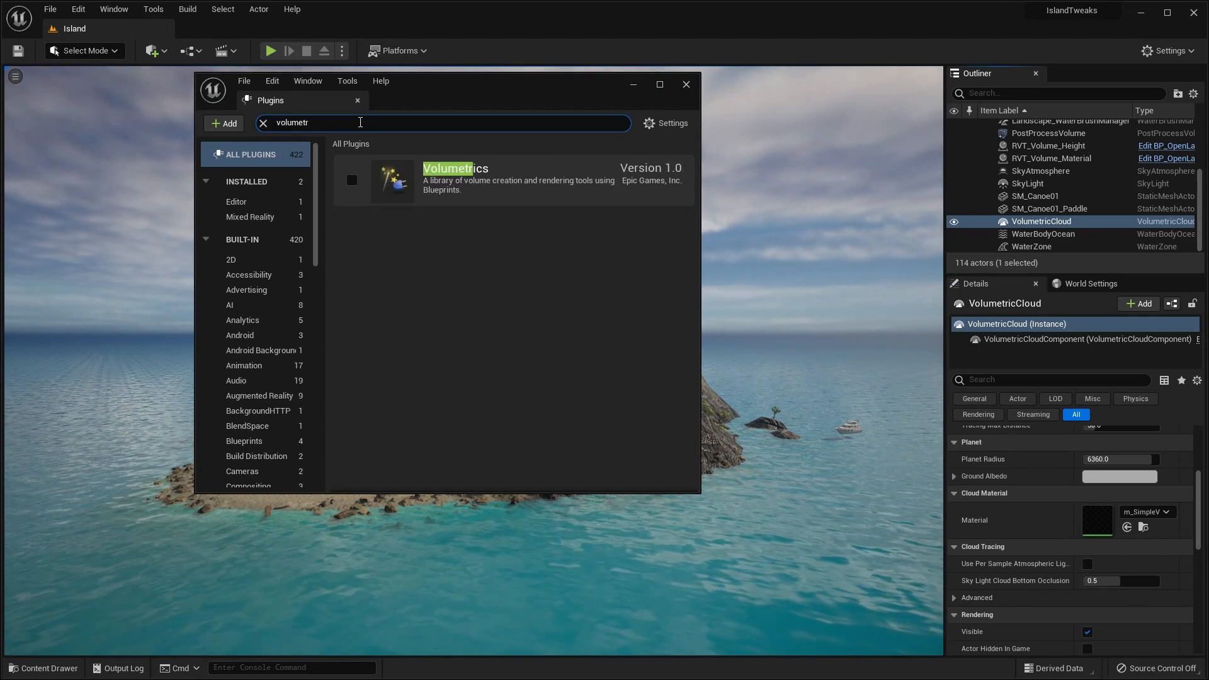
pyautogui.click(352, 181)
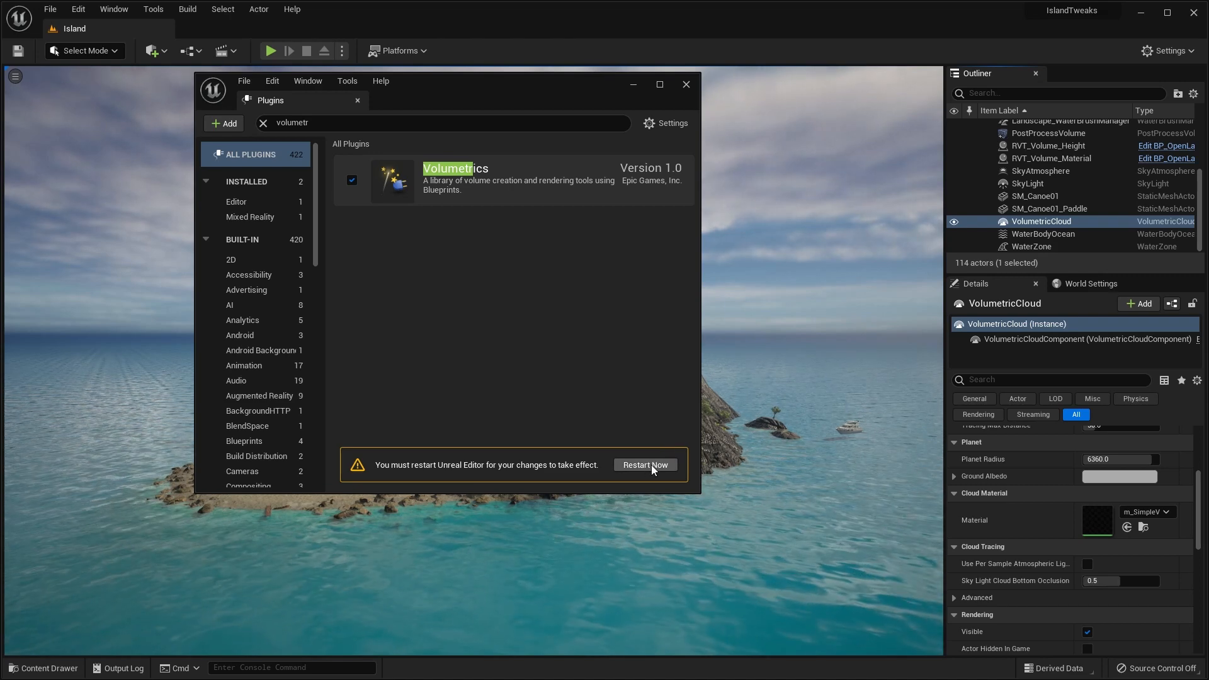
pyautogui.click(652, 469)
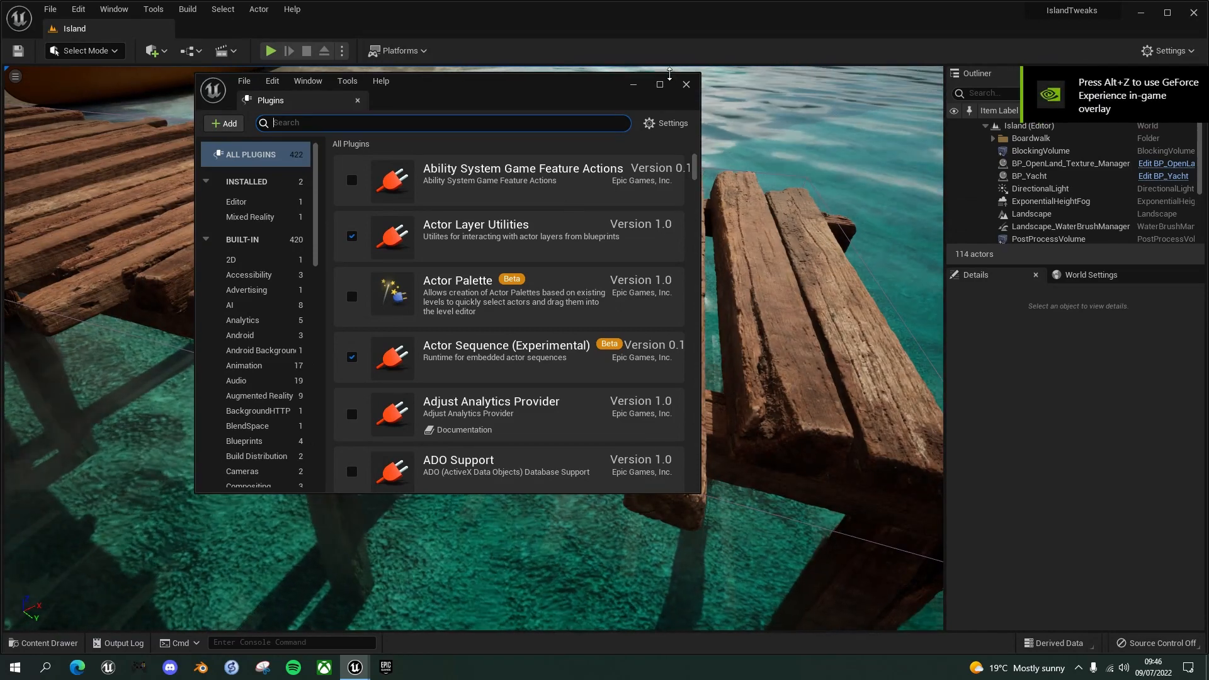
# Step: Close the plugin browser and frame the whole island and sky in the viewport with Game View enabled
pyautogui.click(686, 86)
pyautogui.moveTo(630, 252); pyautogui.dragTo(568, 66, button='right')
pyautogui.press('s')
pyautogui.press('e')
pyautogui.press('s')
pyautogui.press('e')
pyautogui.moveTo(685, 237); pyautogui.dragTo(685, 238, button='right')
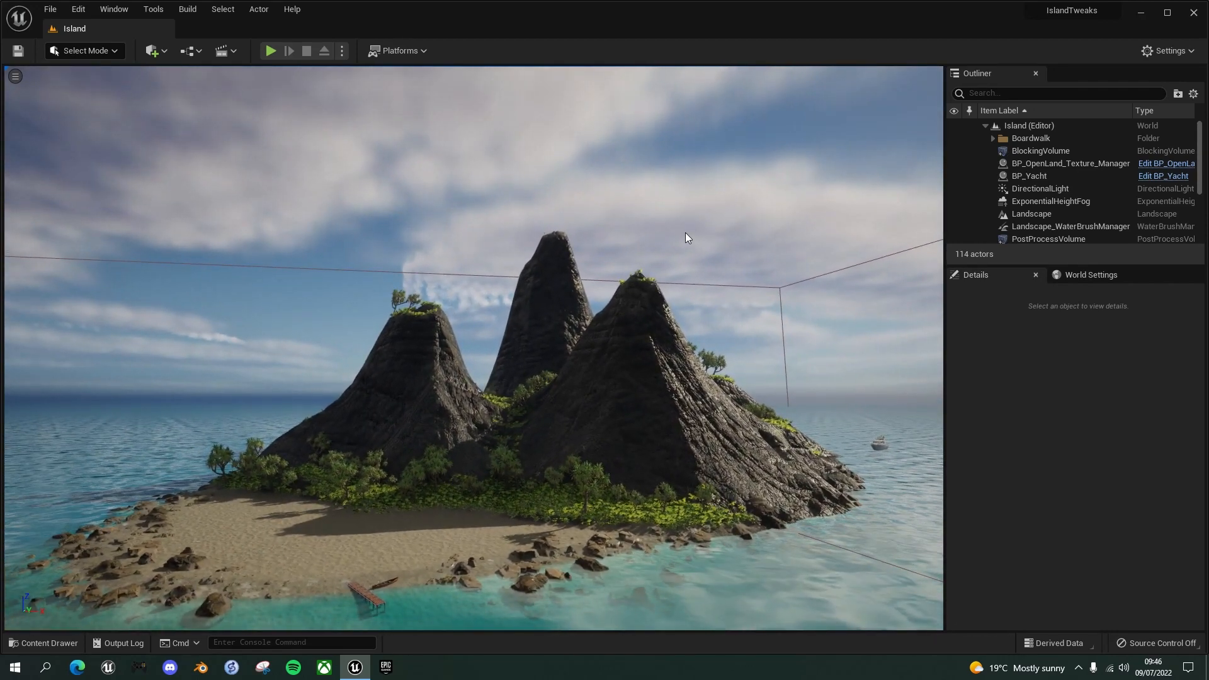
pyautogui.press('g')
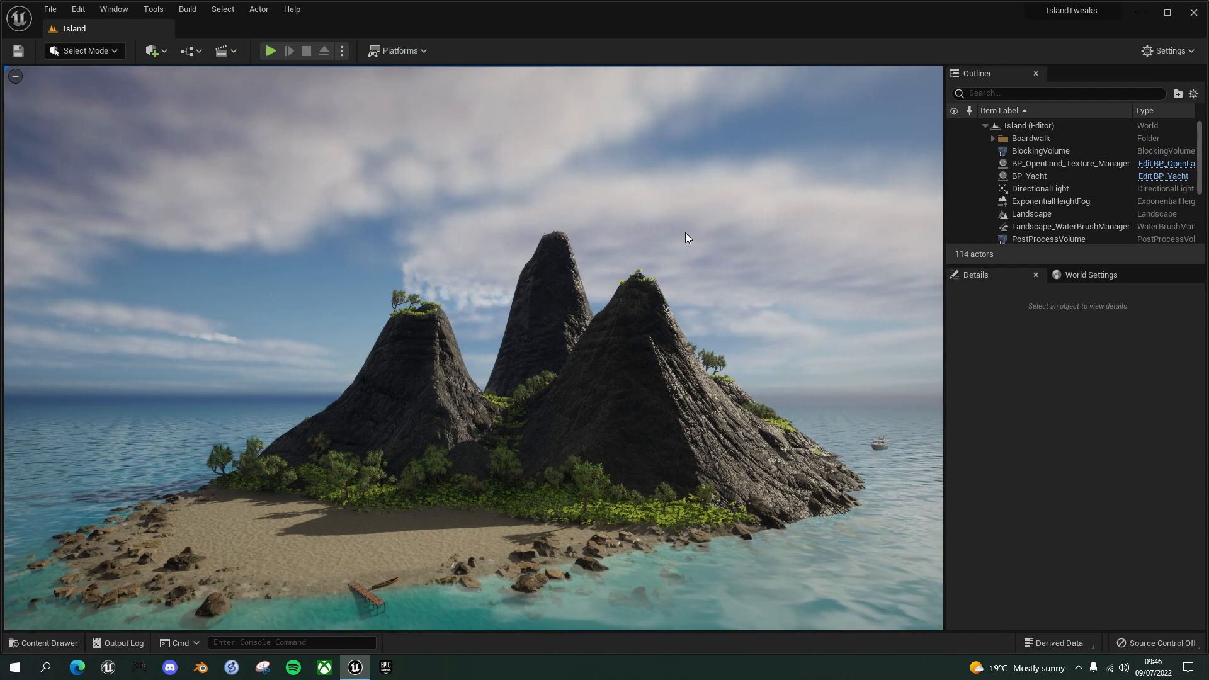
# Step: Browse the project assets to the Sky Materials folder of the engine's Volumetrics Content plugin
pyautogui.hotkey('ctrl', 'space')
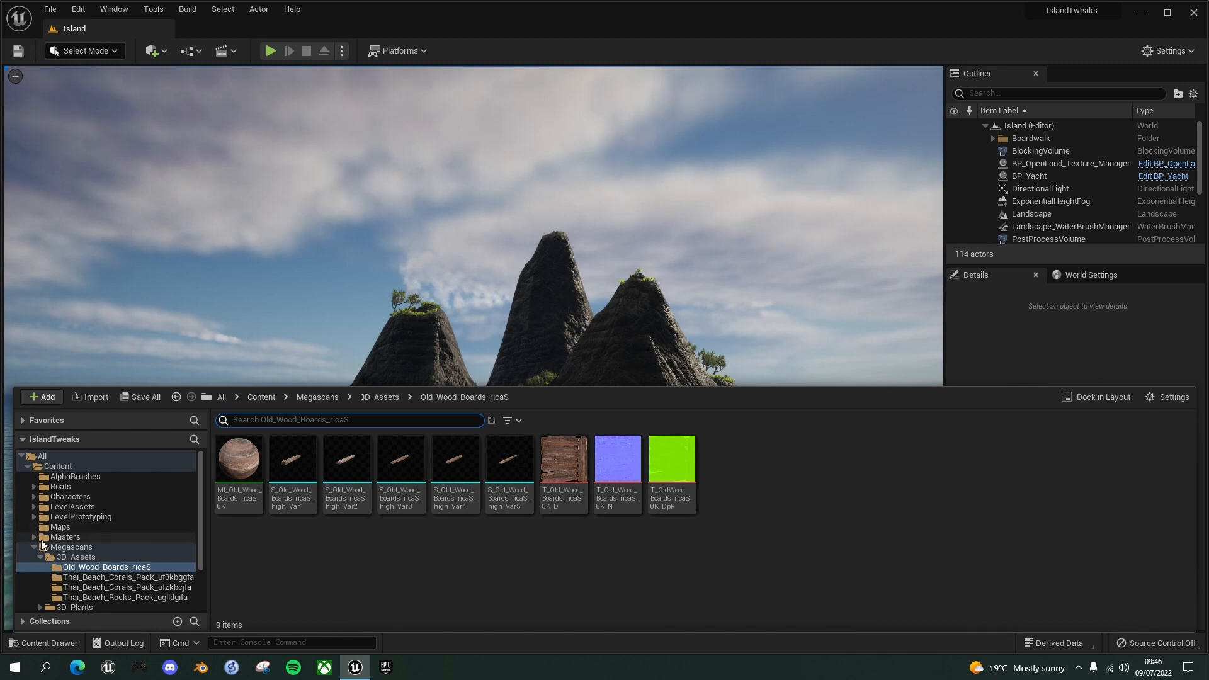
pyautogui.click(27, 467)
pyautogui.click(27, 476)
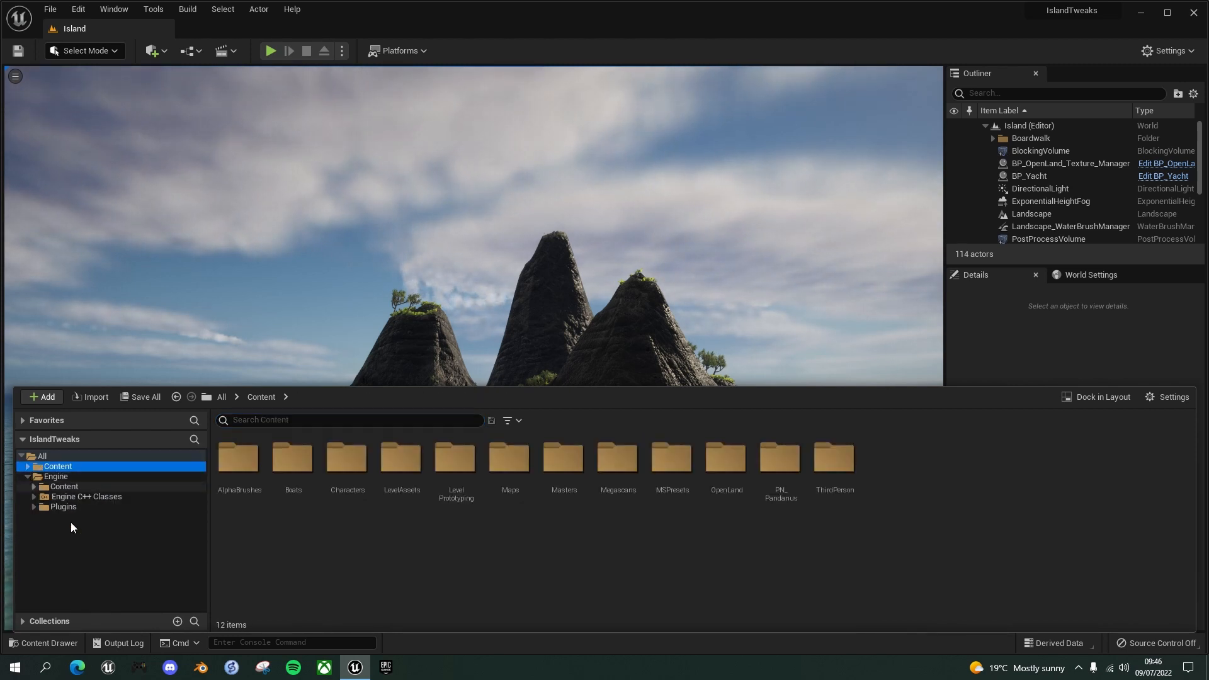
pyautogui.click(34, 507)
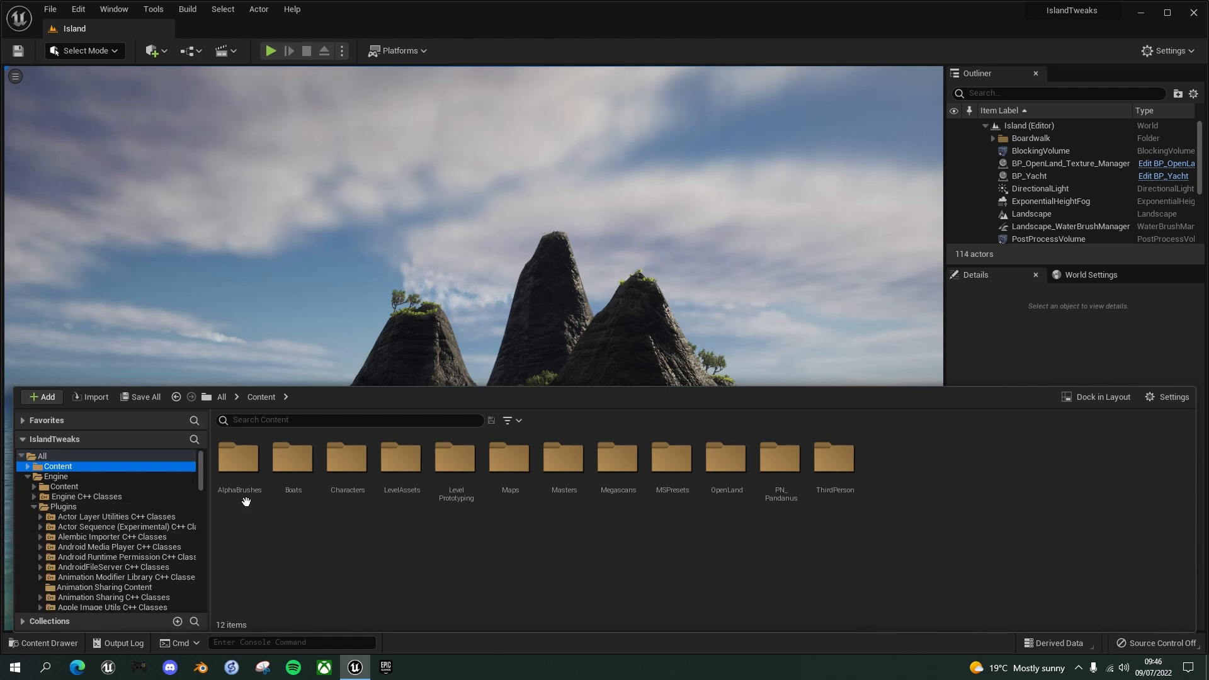
pyautogui.moveTo(199, 474); pyautogui.dragTo(195, 592)
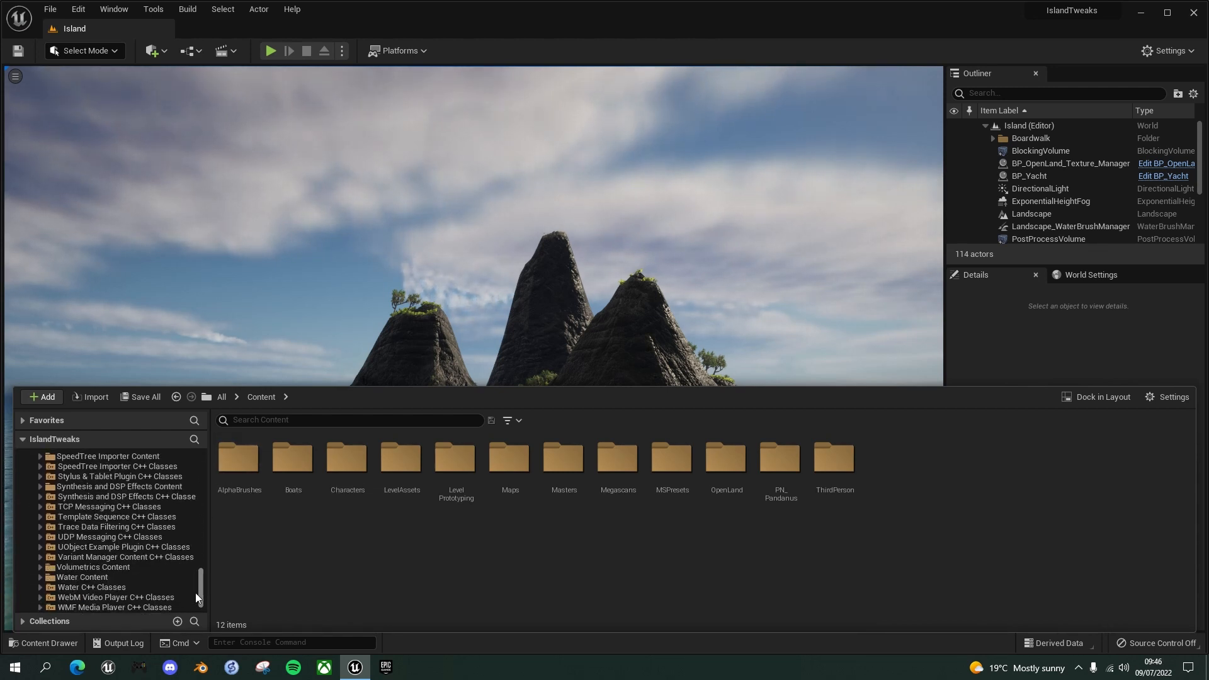
pyautogui.click(40, 568)
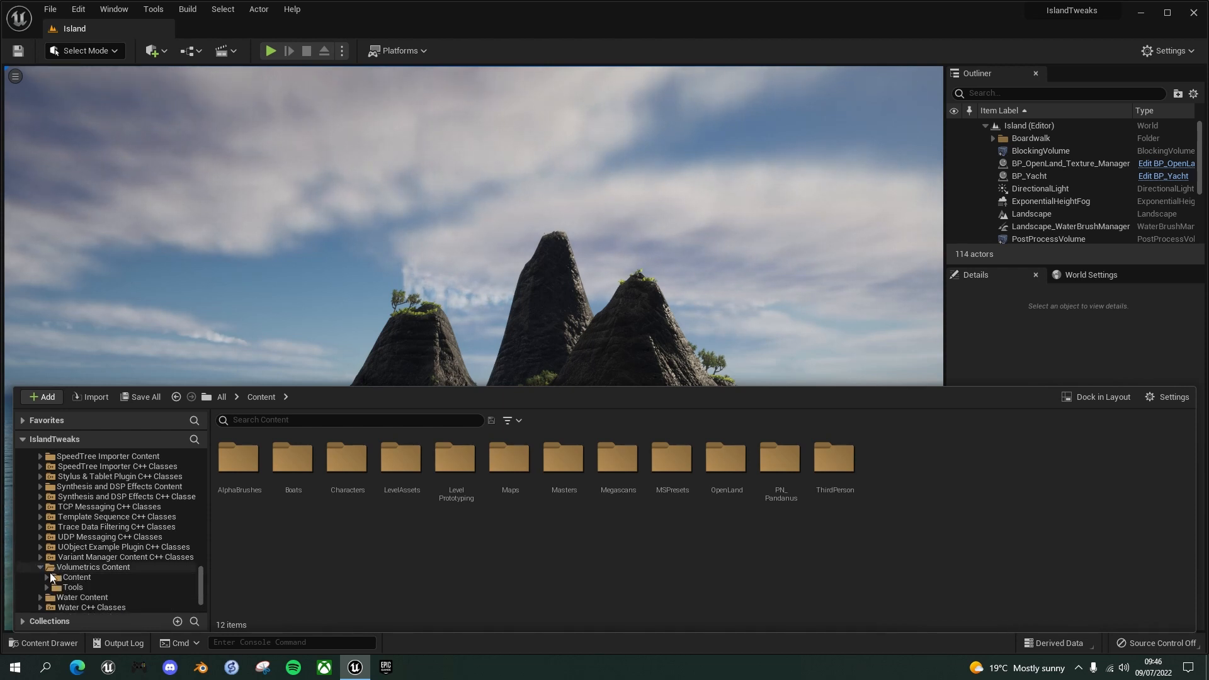
pyautogui.click(45, 577)
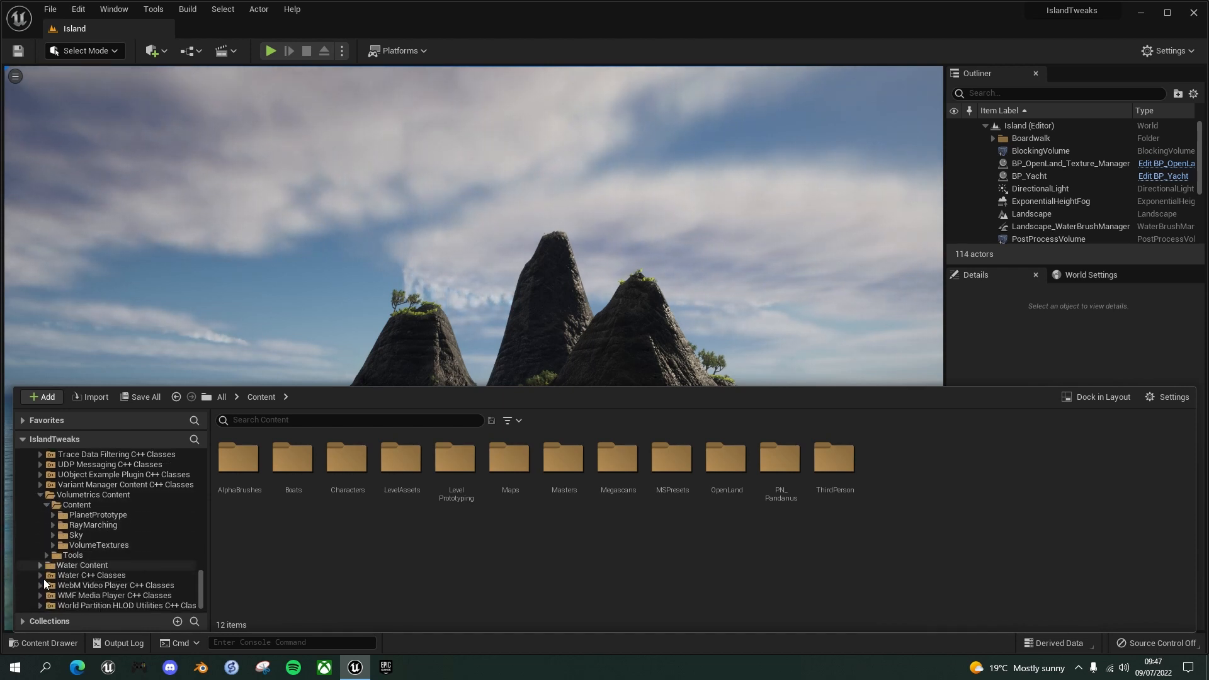
pyautogui.click(52, 535)
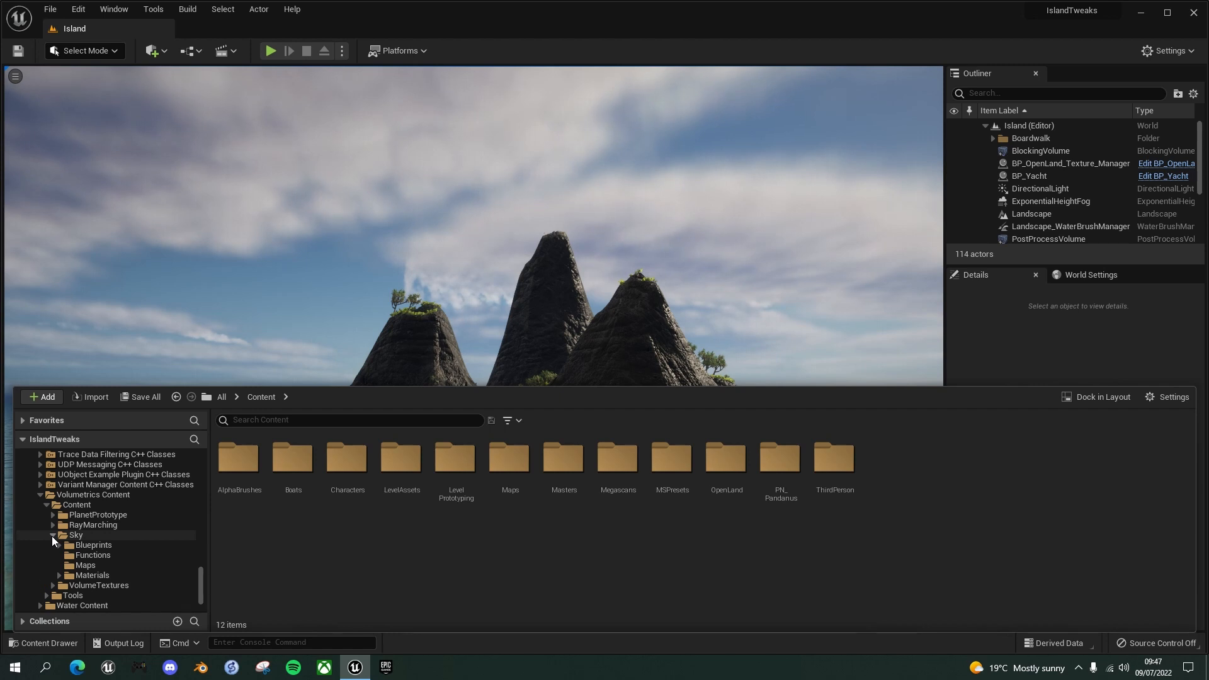
pyautogui.click(75, 576)
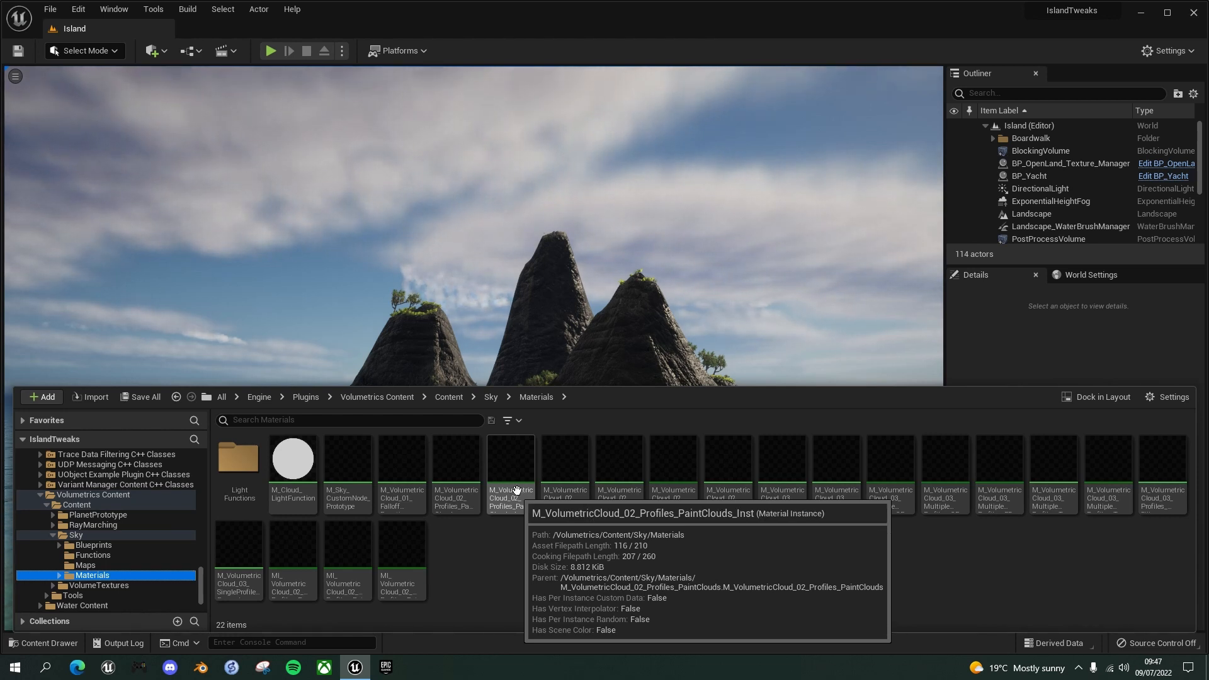
# Step: Dock the content browser and assign M_VolumetricCloud_02_Profiles_PaintClouds as the VolumetricCloud actor's cloud material
pyautogui.click(460, 470)
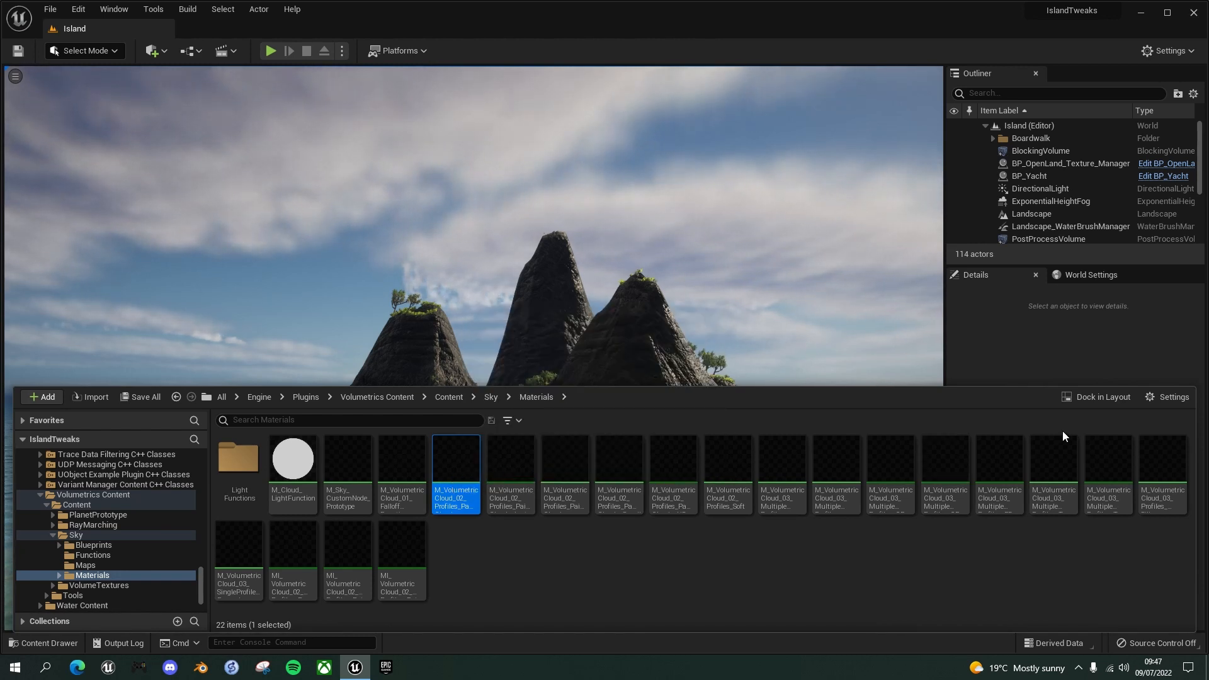
pyautogui.click(1089, 398)
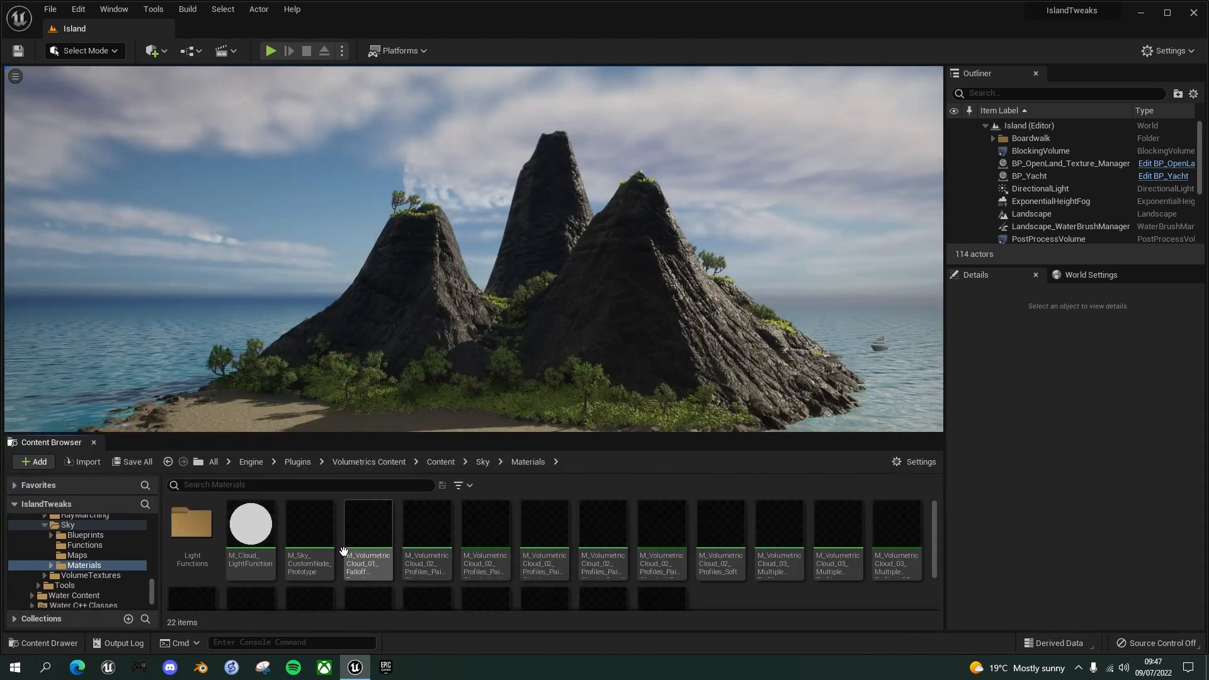
pyautogui.click(434, 529)
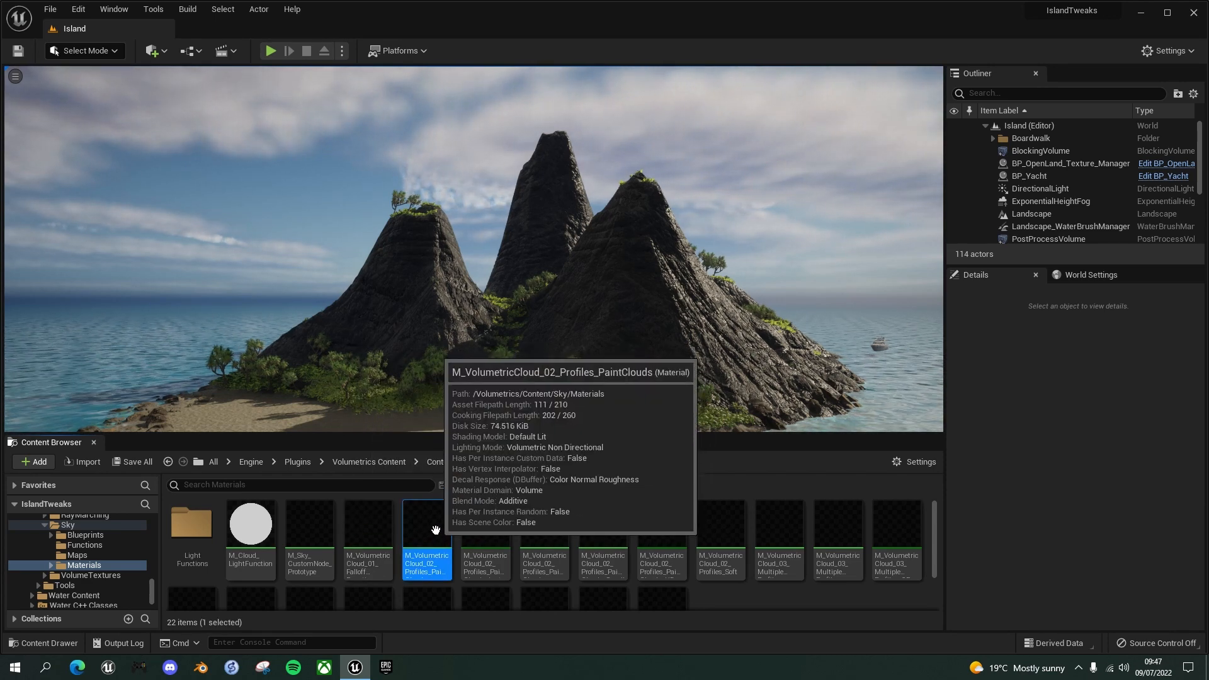
pyautogui.scroll(-5, 1045, 221)
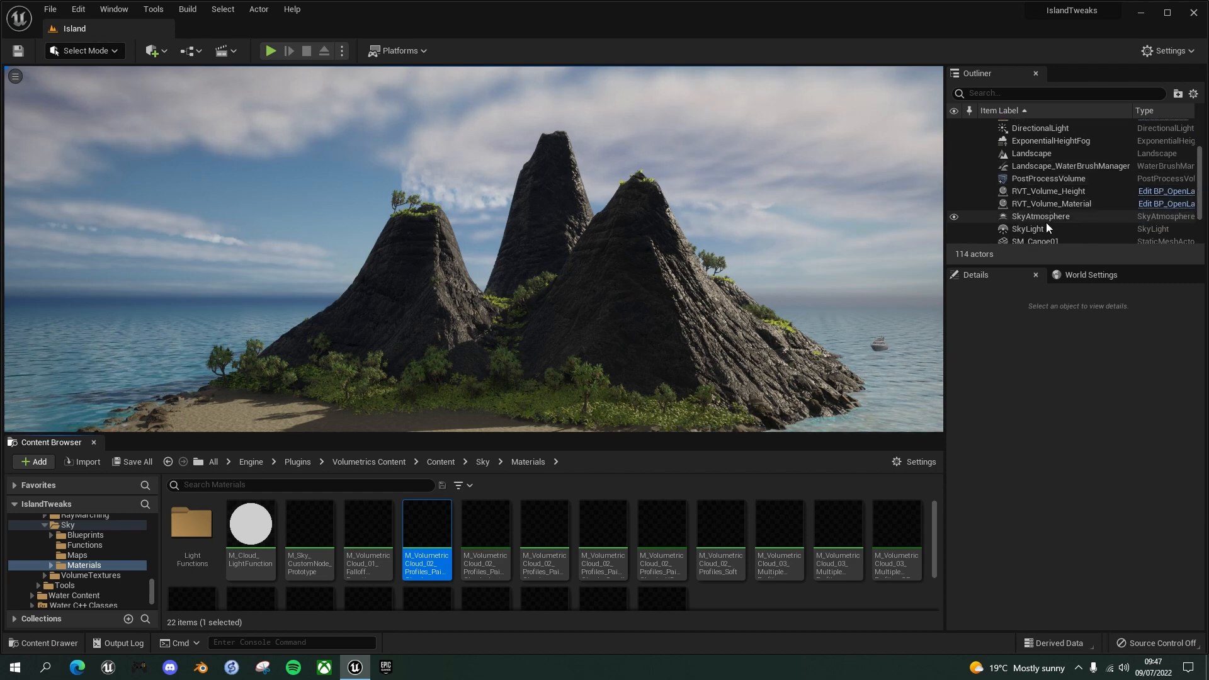
pyautogui.click(1048, 213)
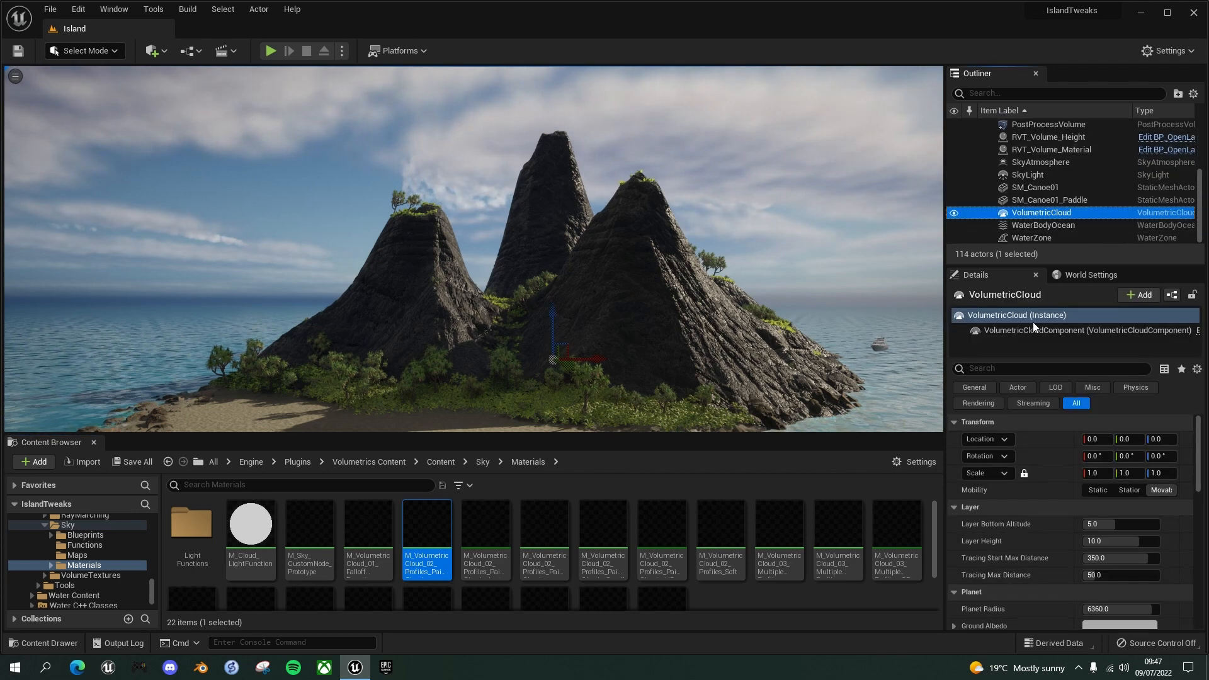
pyautogui.scroll(-5, 1071, 537)
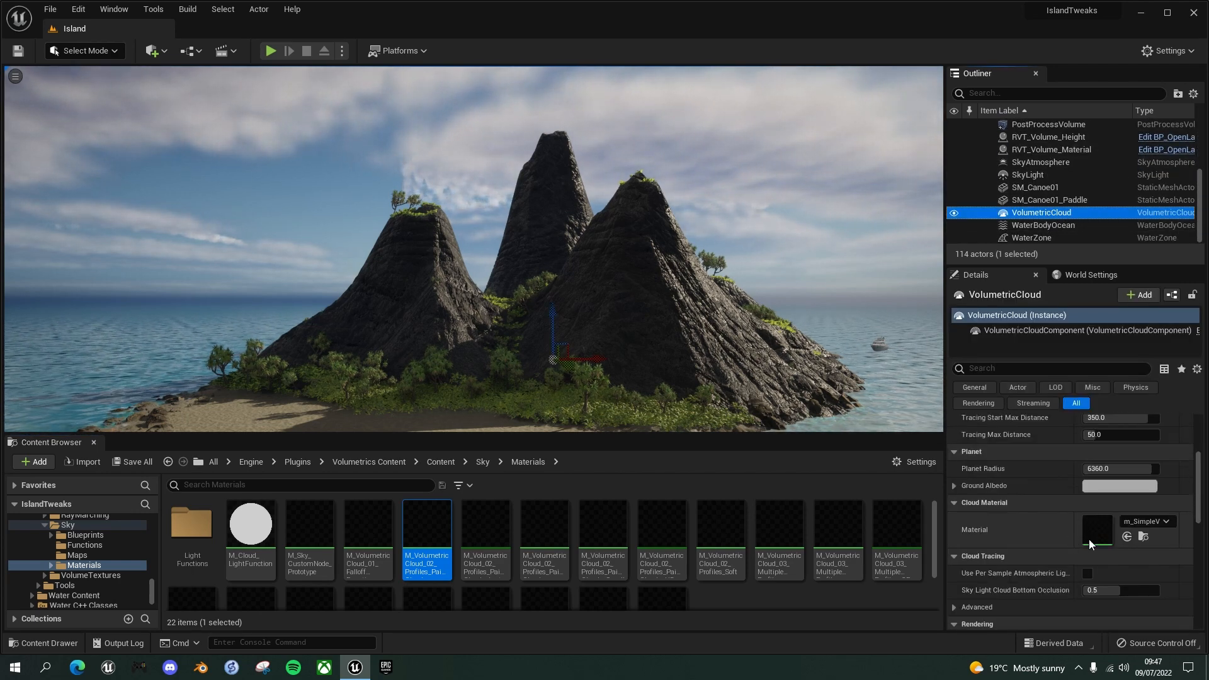
pyautogui.click(1127, 537)
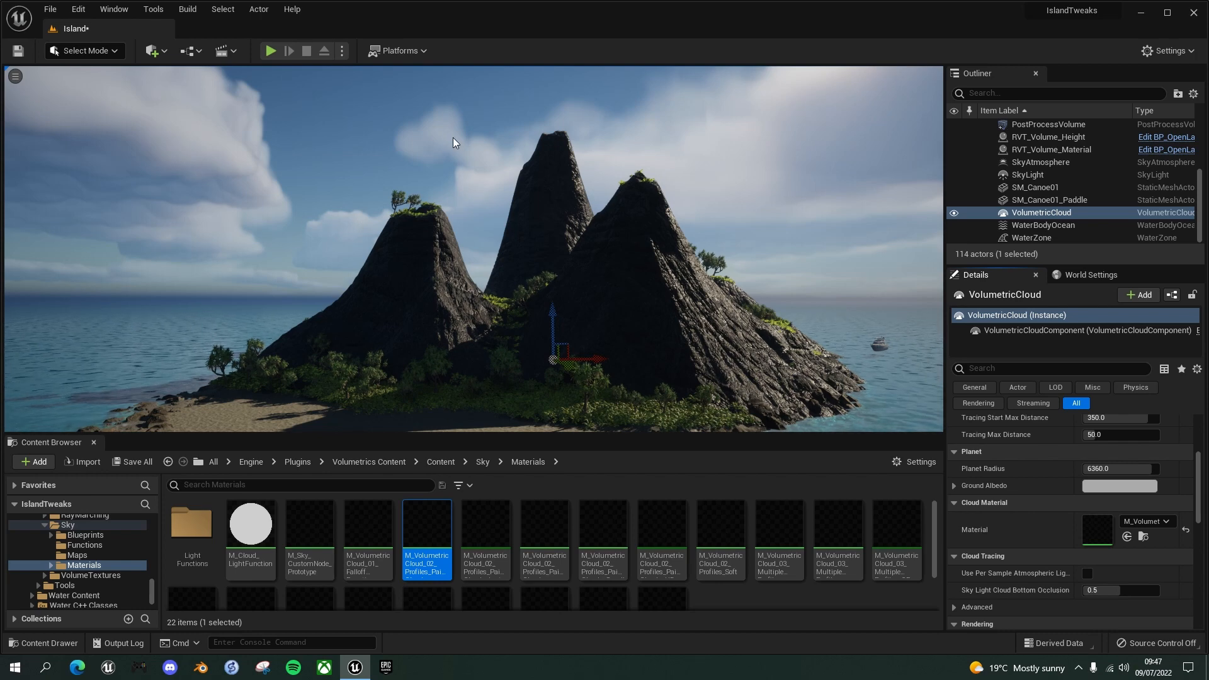
# Step: Close the docked content browser and aim the viewport at the large cloud over the sea beside the island
pyautogui.moveTo(469, 149); pyautogui.dragTo(369, 148, button='right')
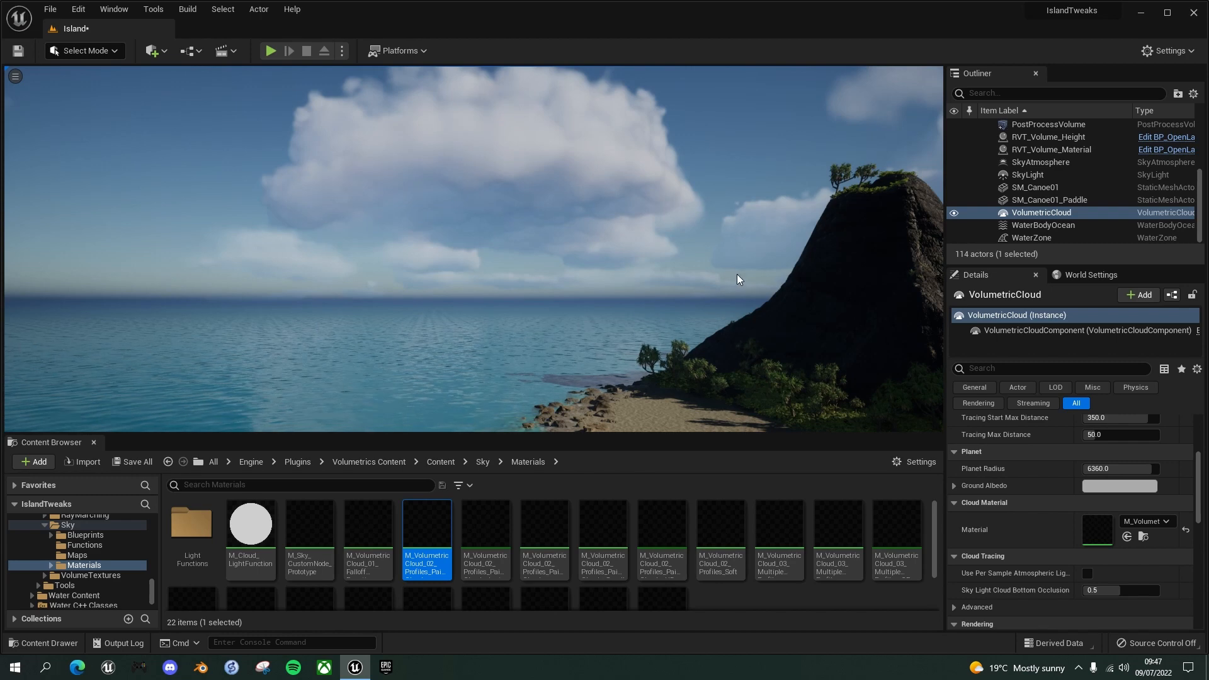
pyautogui.click(93, 443)
pyautogui.moveTo(554, 375)
pyautogui.mouseDown(button='right')
pyautogui.moveTo(831, 375)
pyautogui.moveTo(485, 381)
pyautogui.moveTo(579, 381)
pyautogui.moveTo(559, 370)
pyautogui.mouseUp(button='right')
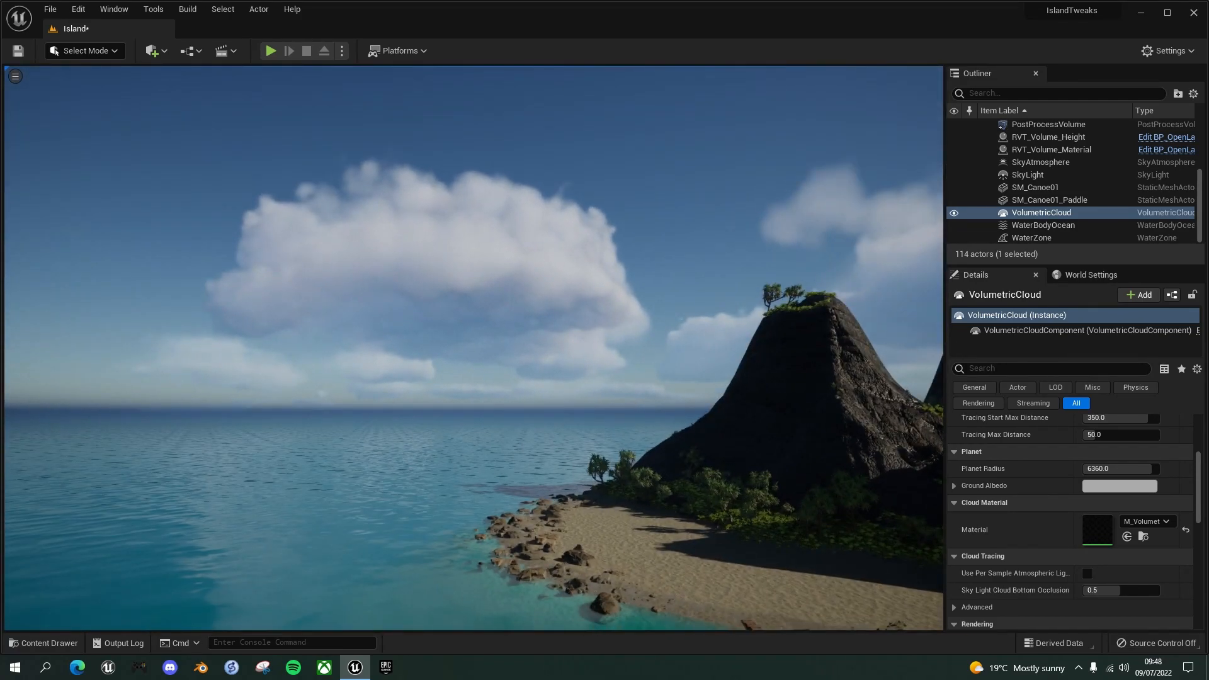
# Step: Try a Layer Height of 5 on the VolumetricCloud and restore it to 10
pyautogui.scroll(2, 1071, 479)
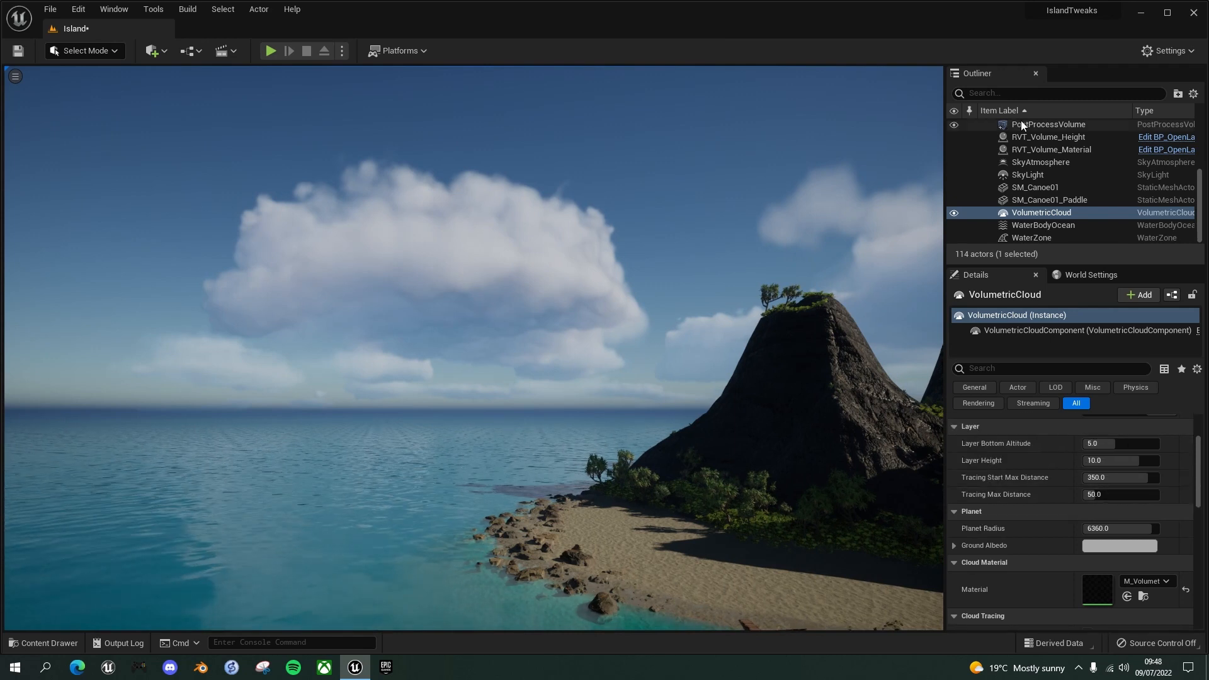
pyautogui.scroll(2, 1018, 436)
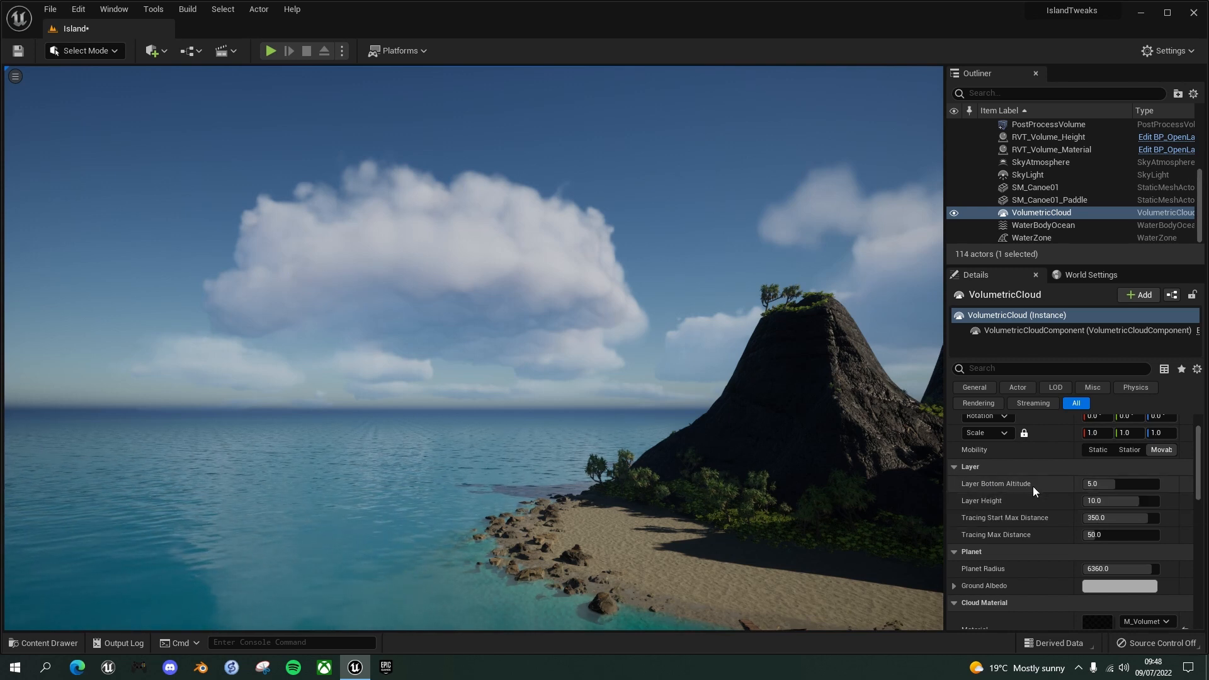
pyautogui.click(1121, 500)
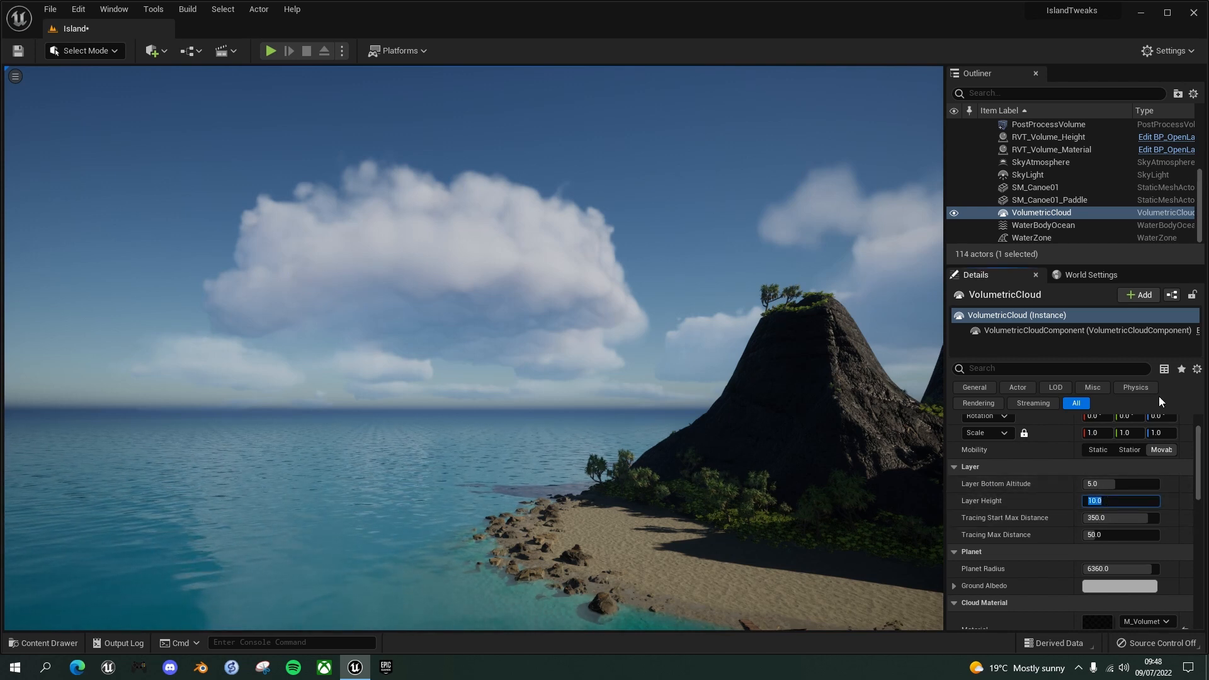
pyautogui.write('5')
pyautogui.press('Return')
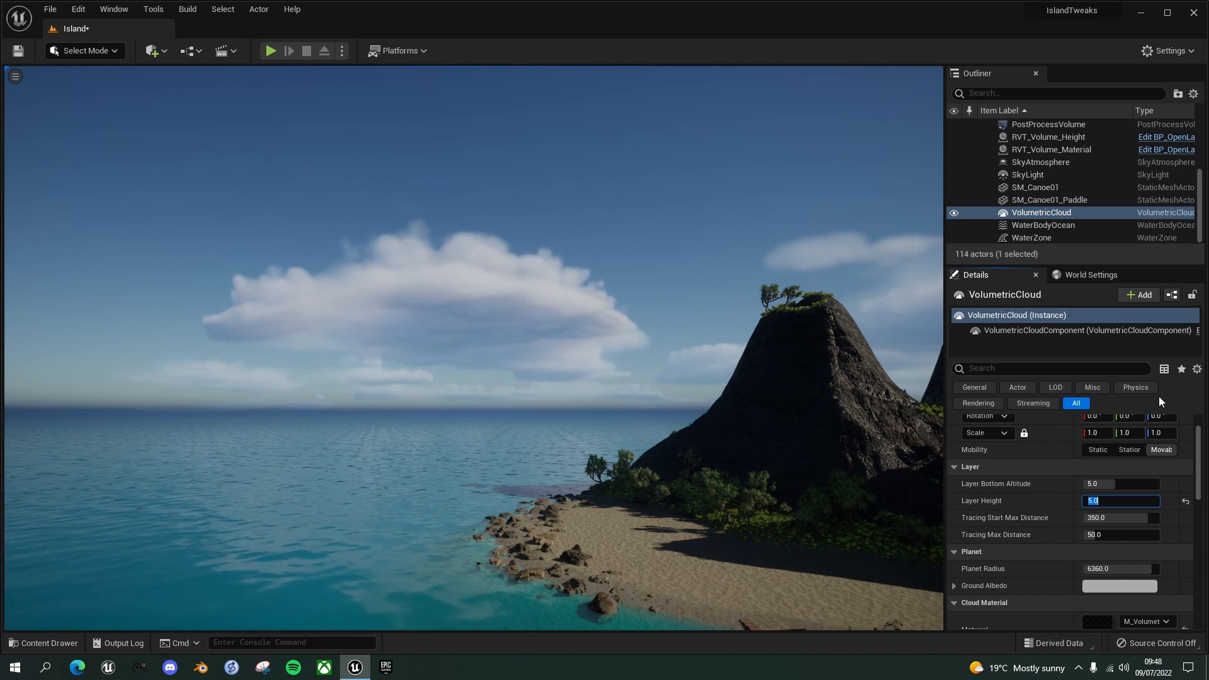
pyautogui.write('10')
pyautogui.press('Return')
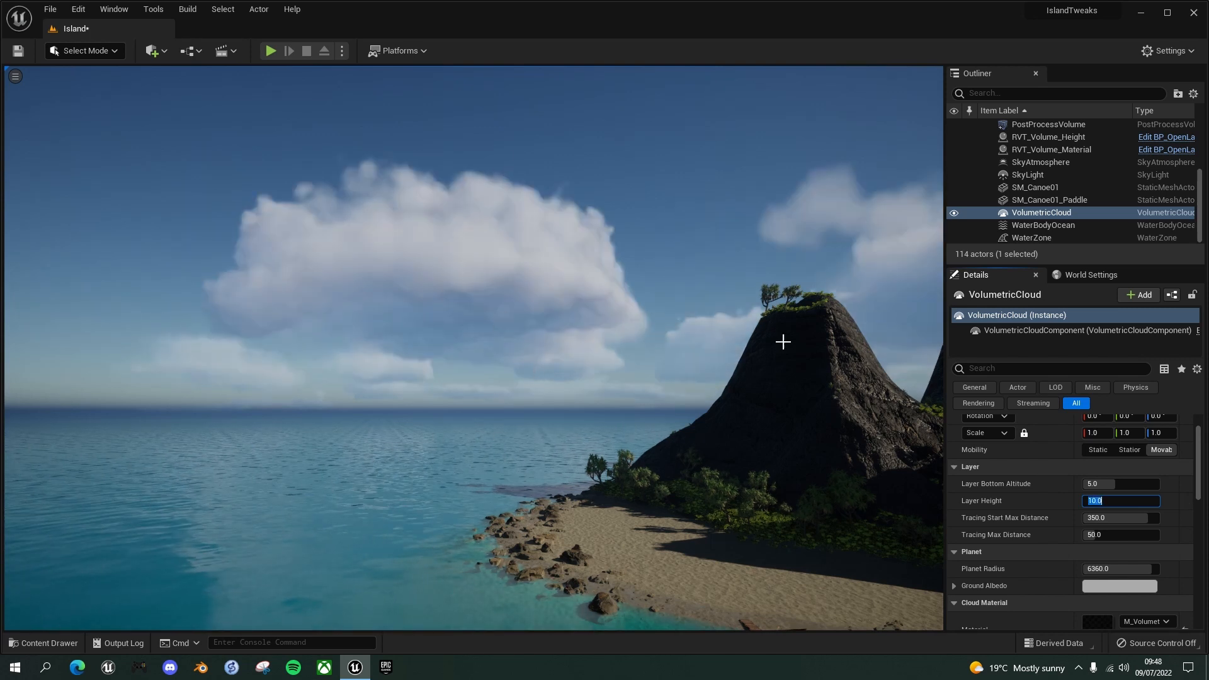
# Step: Try a Layer Bottom Altitude of 2 on the VolumetricCloud and raise it to 10
pyautogui.click(1136, 483)
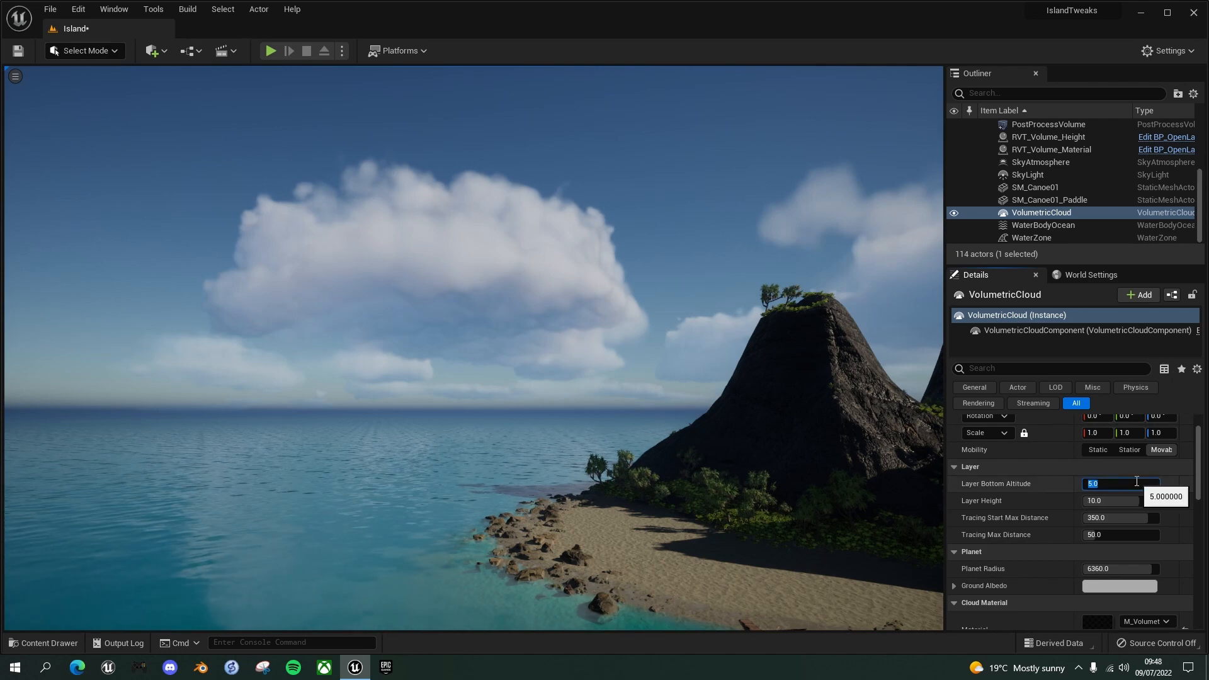
pyautogui.press('Return')
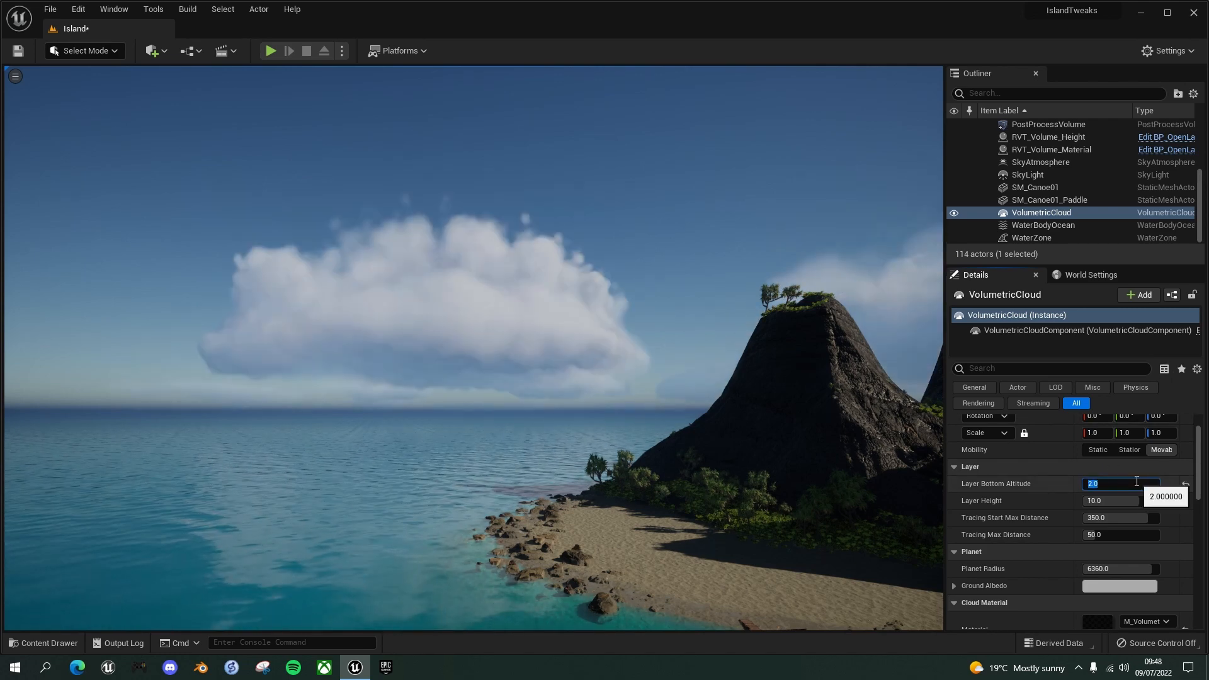
pyautogui.write('10')
pyautogui.press('Return')
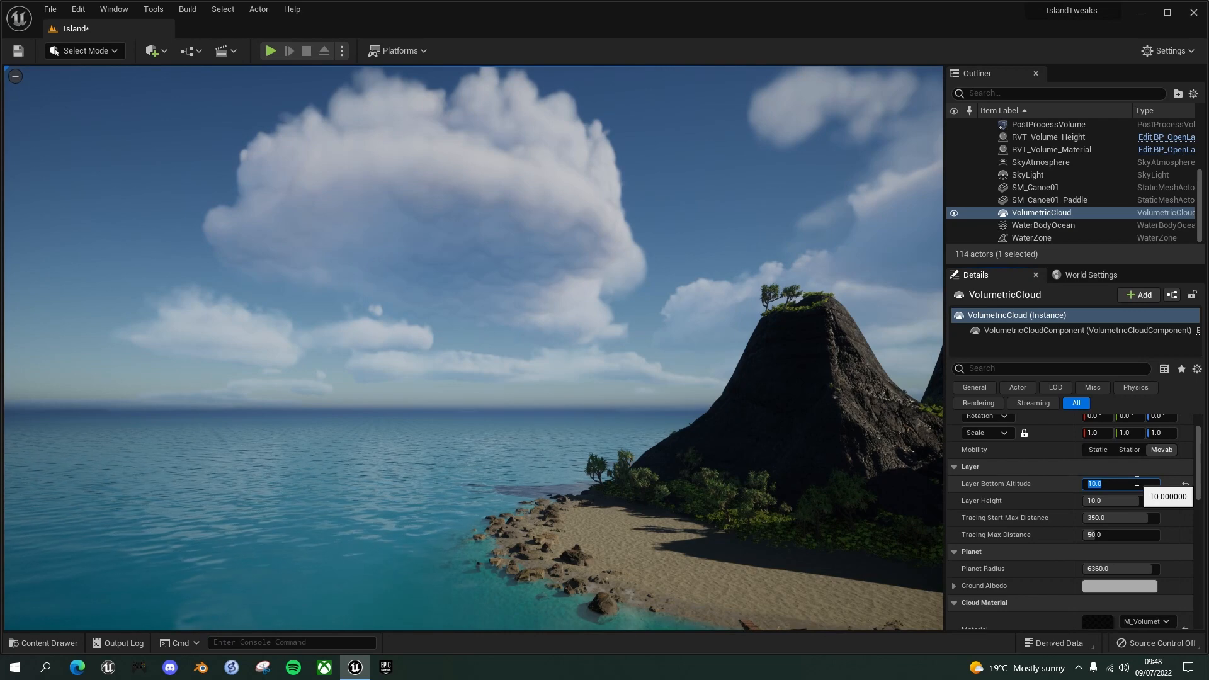
# Step: Set the VolumetricCloud's Layer Bottom Altitude to 5 and check the clouds over the sea and island
pyautogui.write('5')
pyautogui.press('Return')
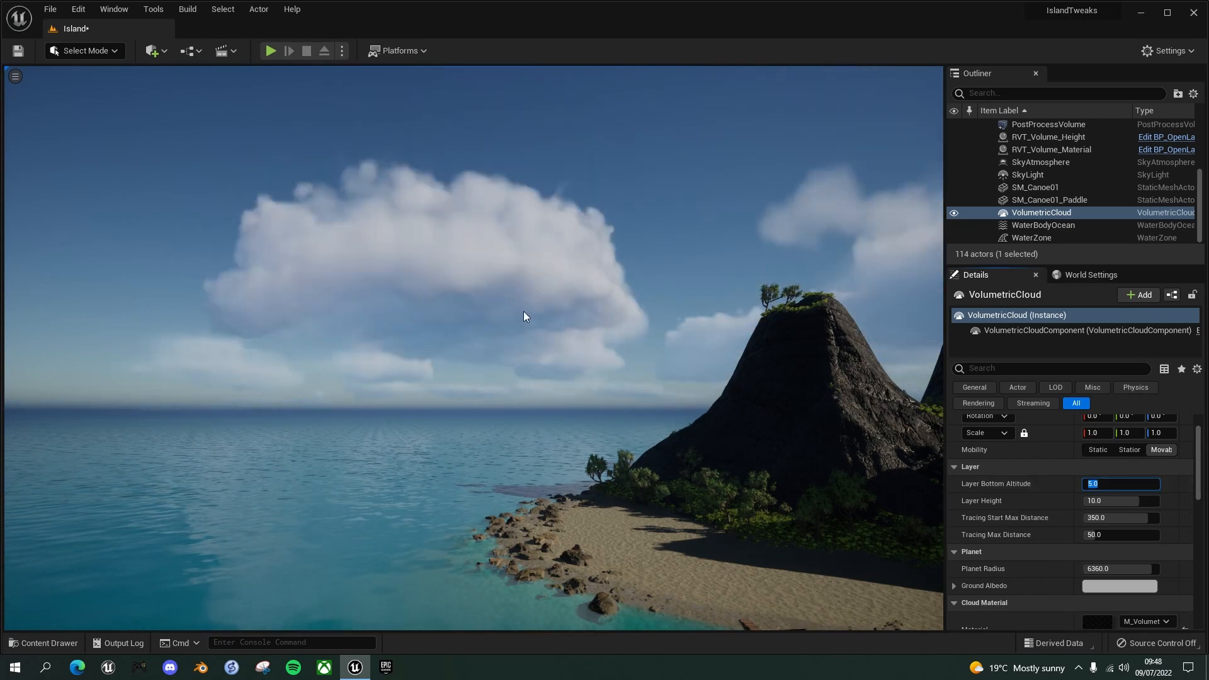
pyautogui.moveTo(605, 391); pyautogui.dragTo(560, 392, button='right')
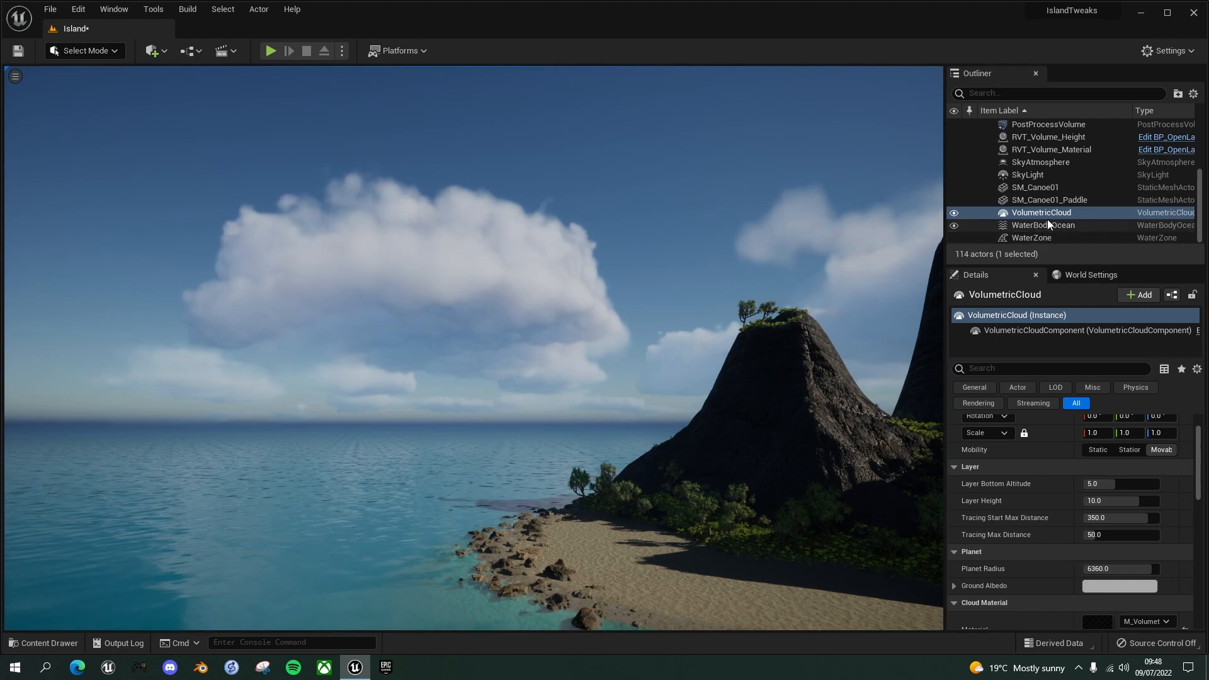
# Step: Create a material instance from M_VolumetricCloud_02_Profiles_PaintClouds in the Volumetrics Sky Materials folder, shortening the suggested name's ending
pyautogui.hotkey('ctrl', 'space')
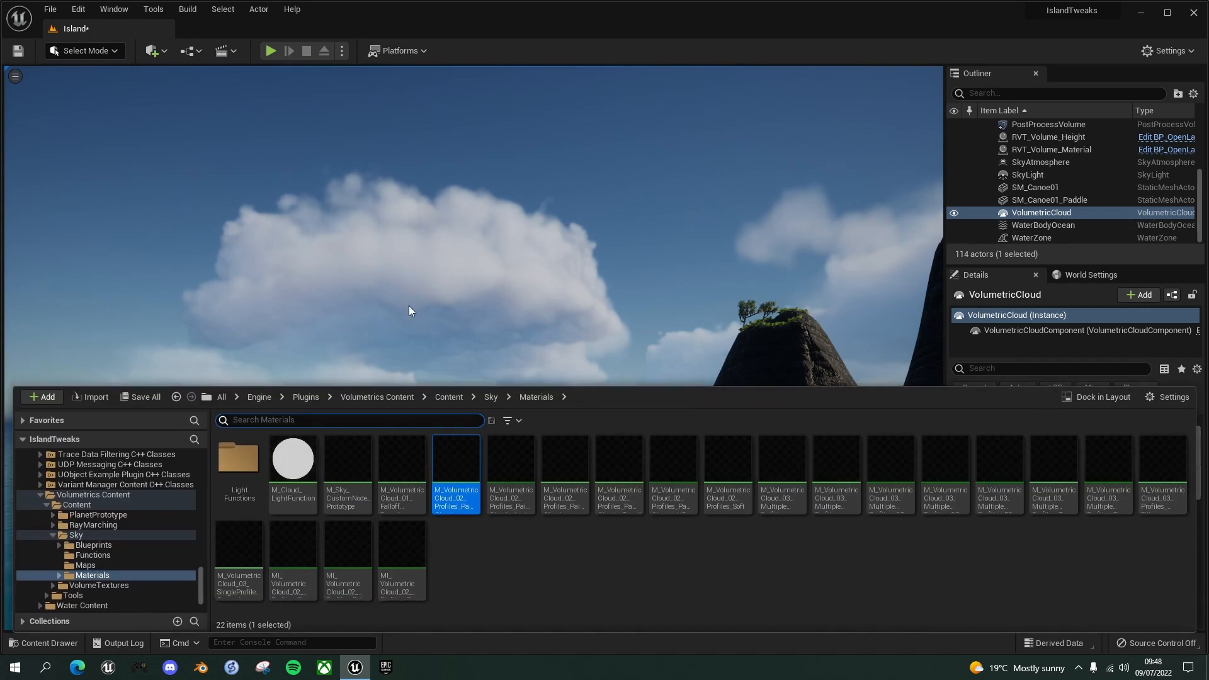
pyautogui.moveTo(454, 469)
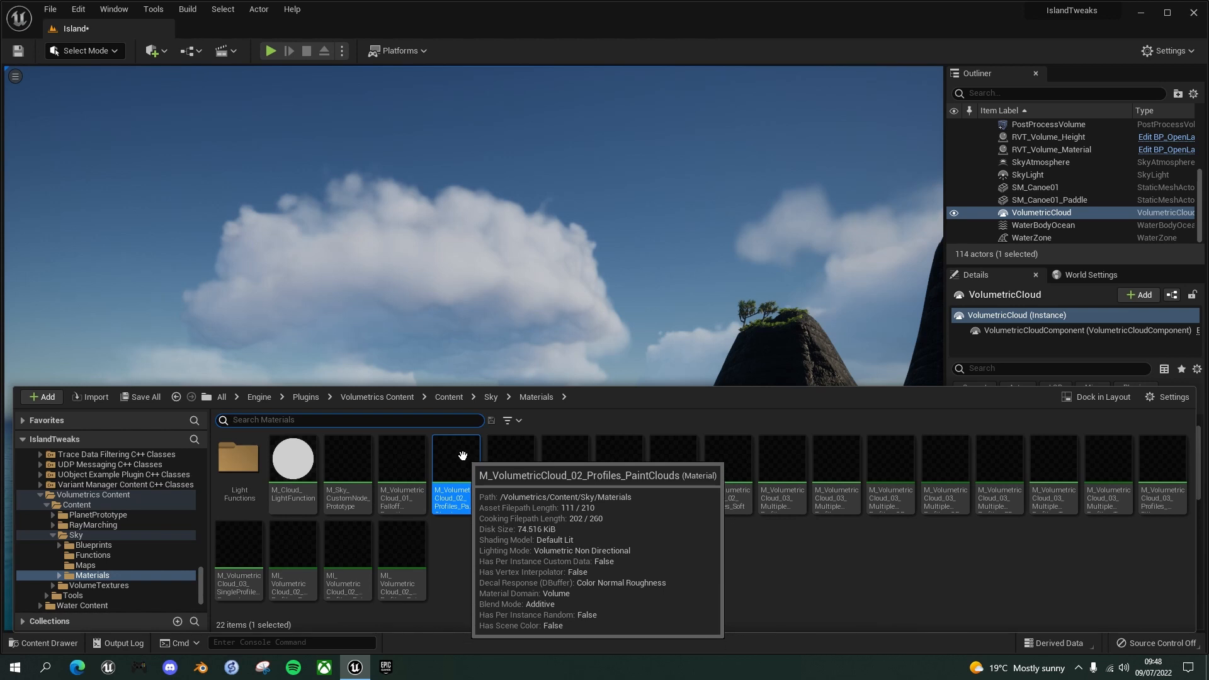
pyautogui.rightClick(454, 464)
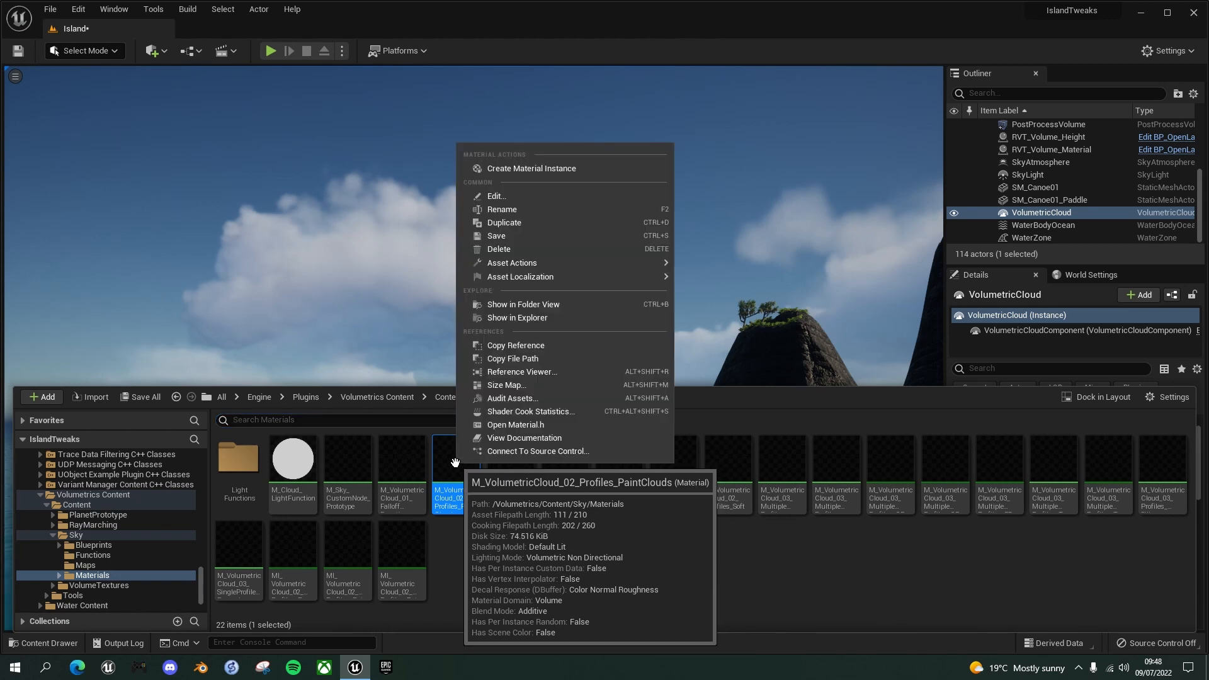
pyautogui.click(559, 168)
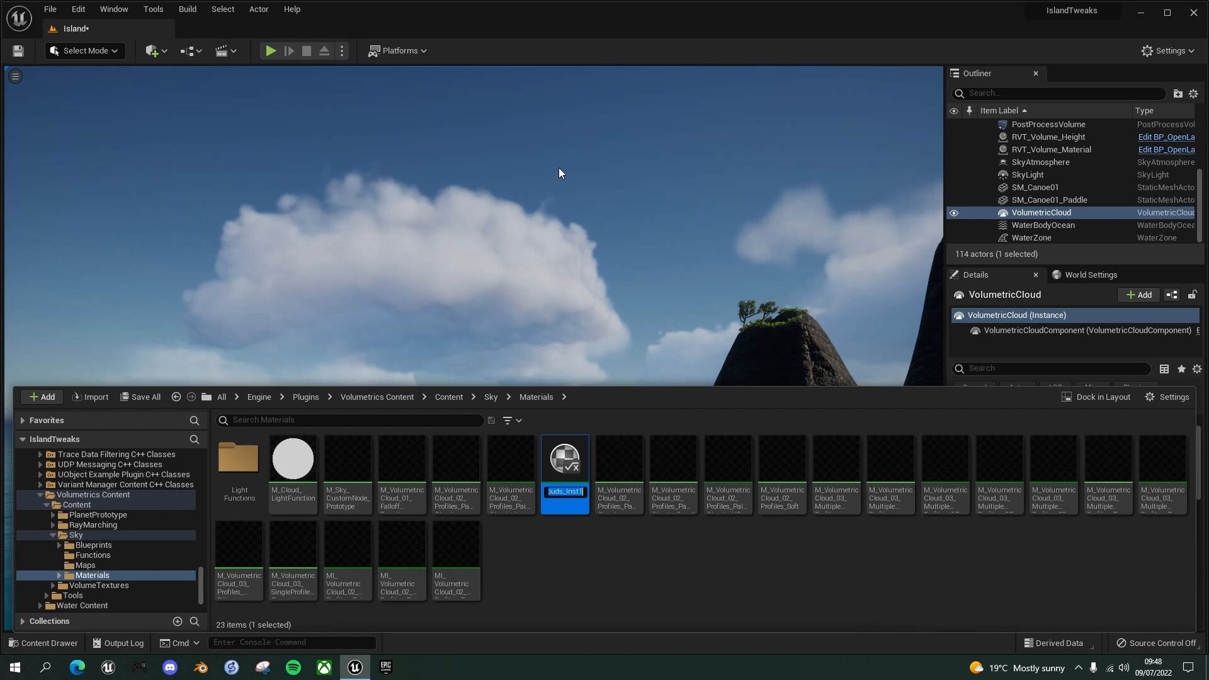
pyautogui.press('BackSpace')
pyautogui.press('BackSpace')
pyautogui.press('Return')
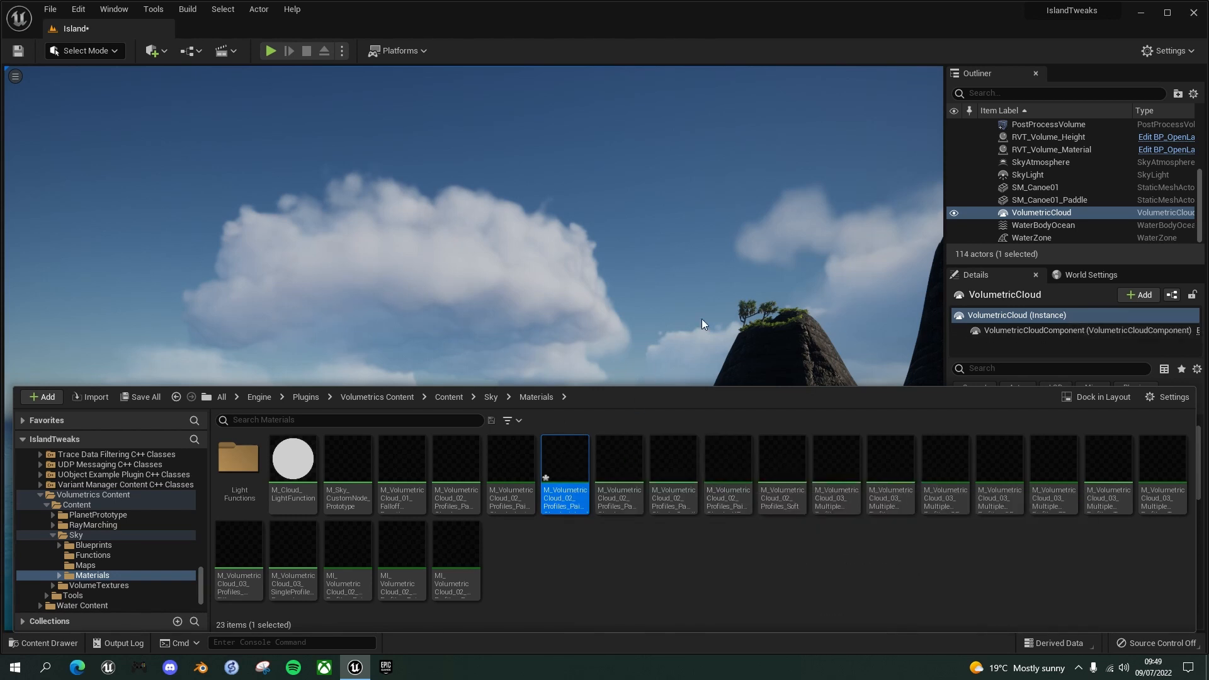
# Step: Dock the content browser and assign the new paint-clouds material instance as the VolumetricCloud actor's cloud material
pyautogui.click(1124, 398)
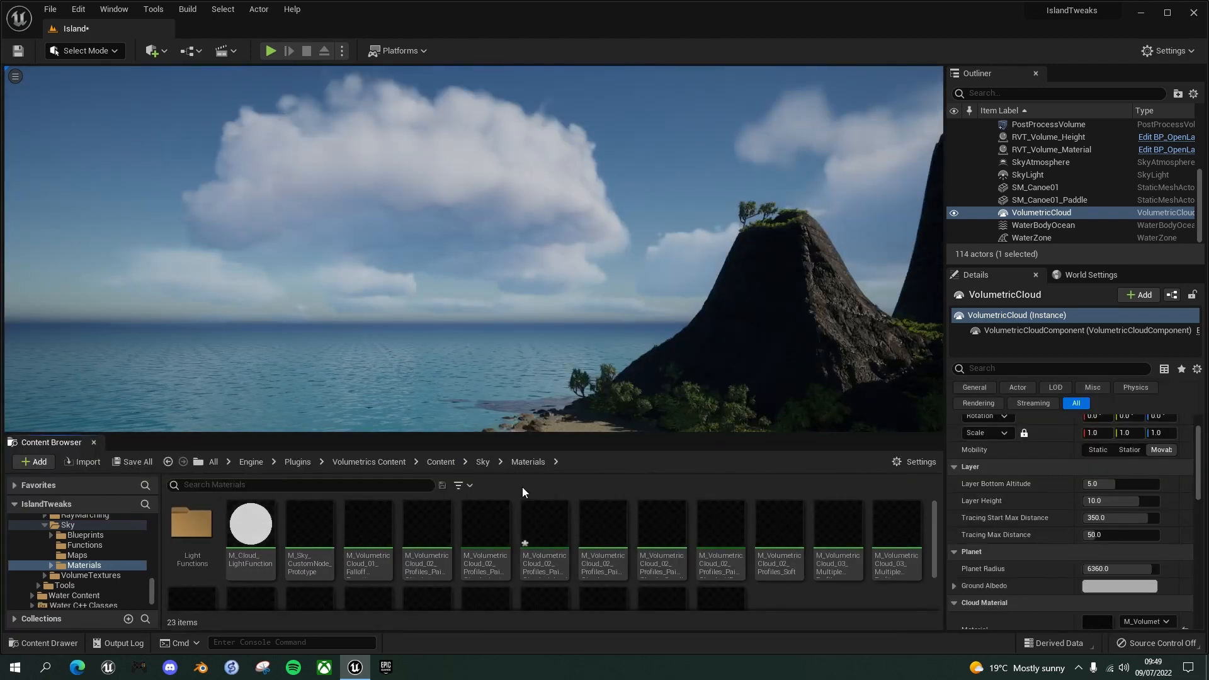
pyautogui.scroll(1, 553, 522)
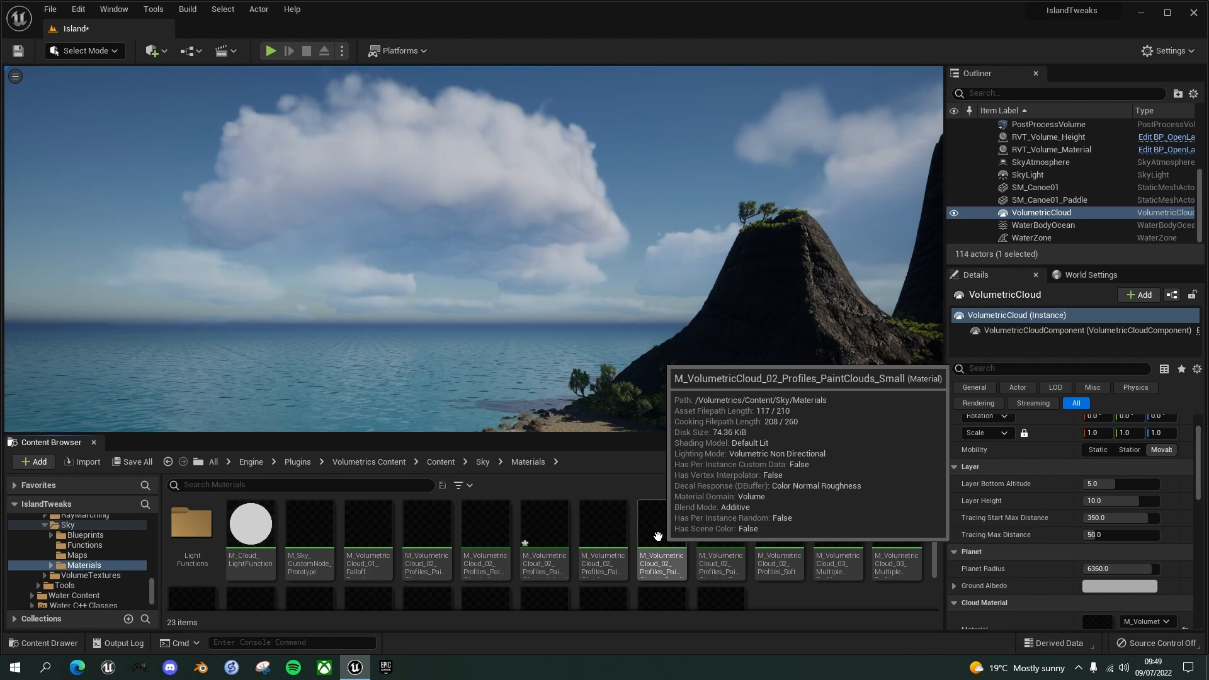
pyautogui.click(545, 524)
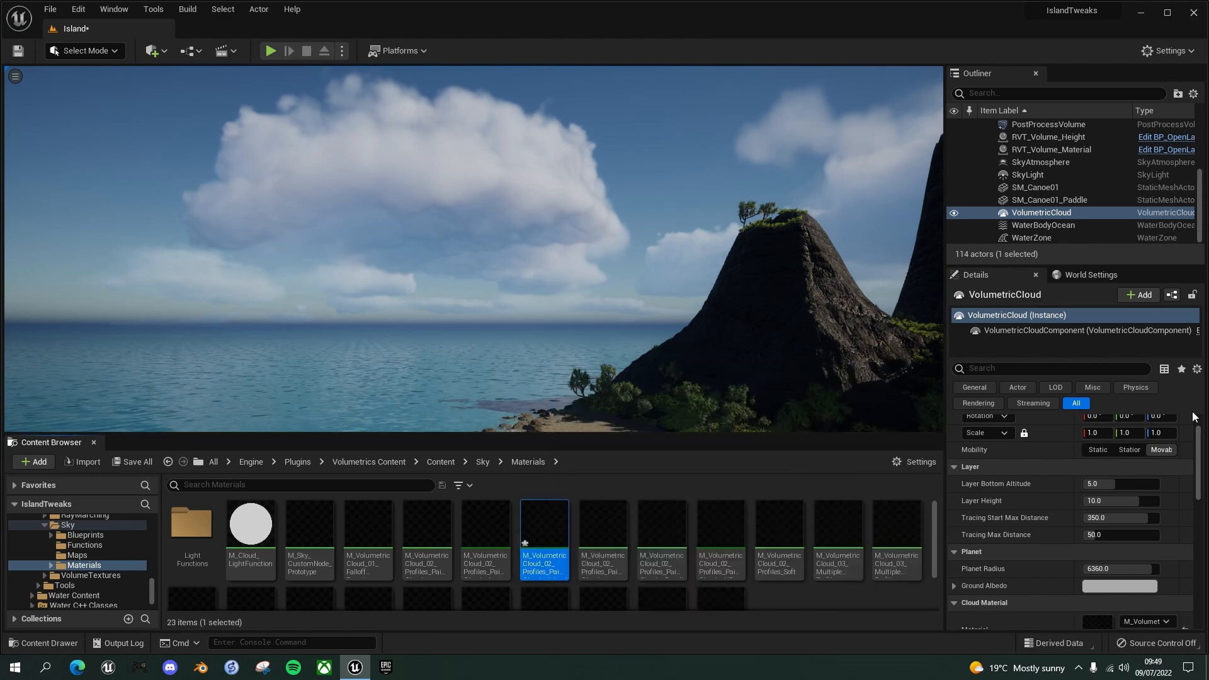
pyautogui.scroll(-2, 1125, 543)
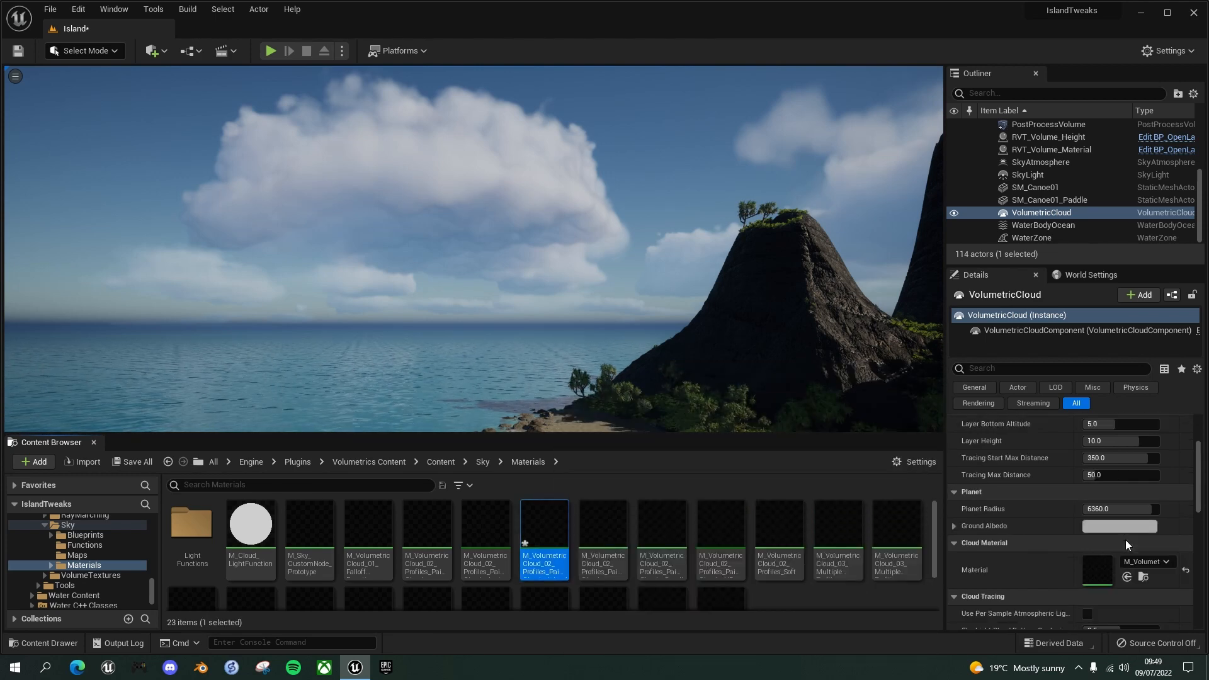
pyautogui.click(1127, 577)
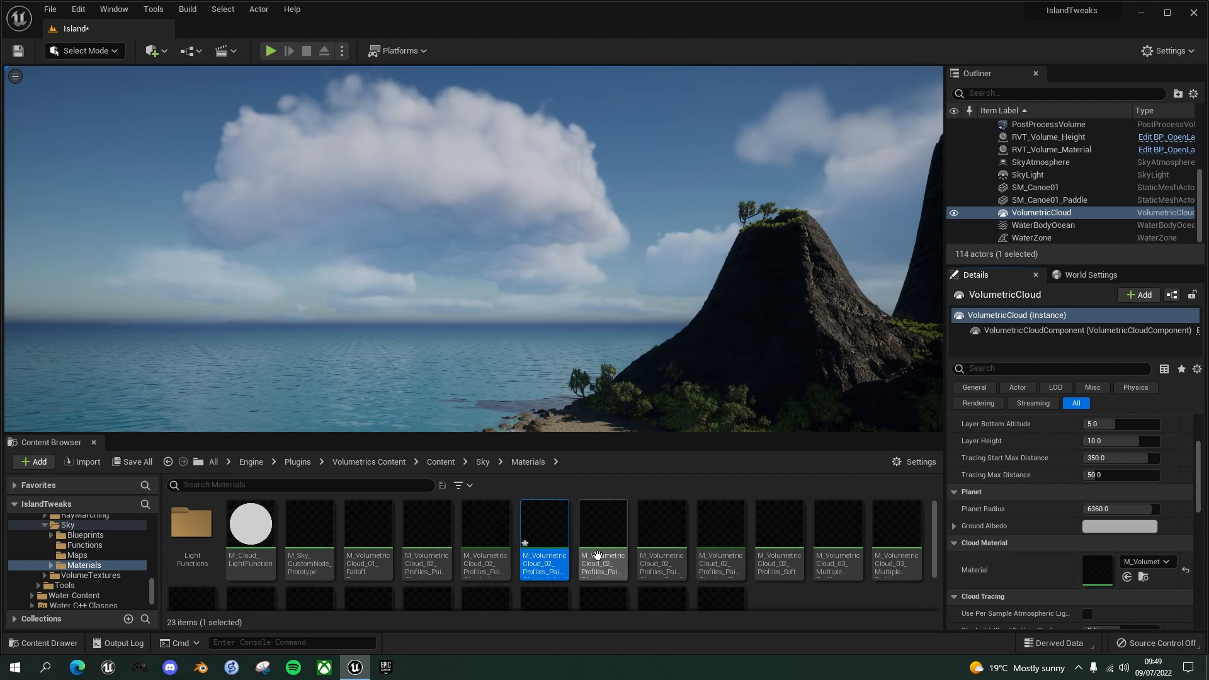
# Step: Open the new material instance, arrange its narrowed editor window clear of the viewport with readable parameter names, and close the docked content browser
pyautogui.doubleClick(539, 528)
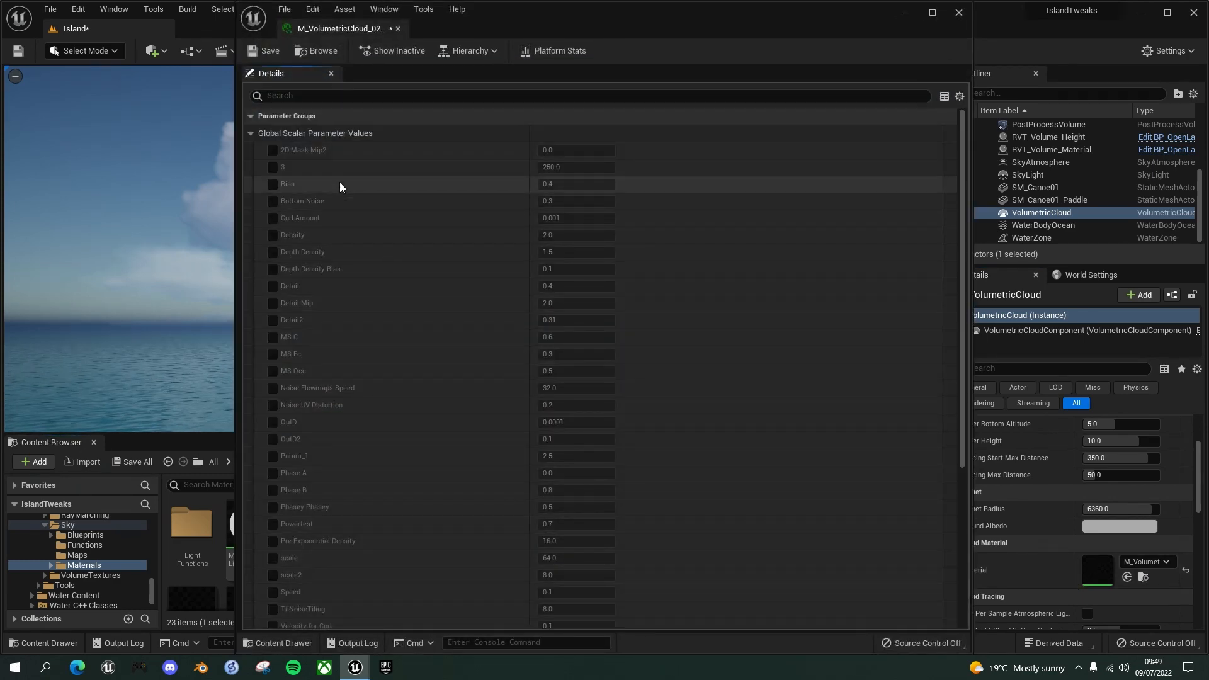
pyautogui.moveTo(238, 170); pyautogui.dragTo(708, 188)
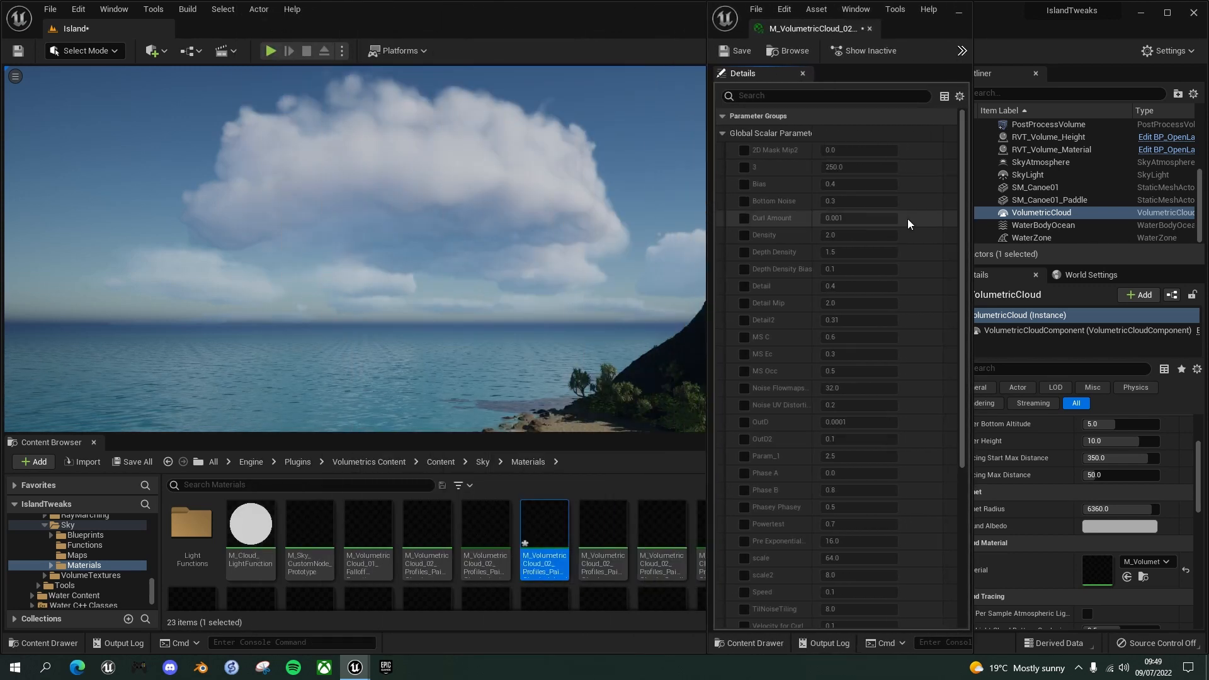
pyautogui.moveTo(811, 30); pyautogui.dragTo(1036, 53)
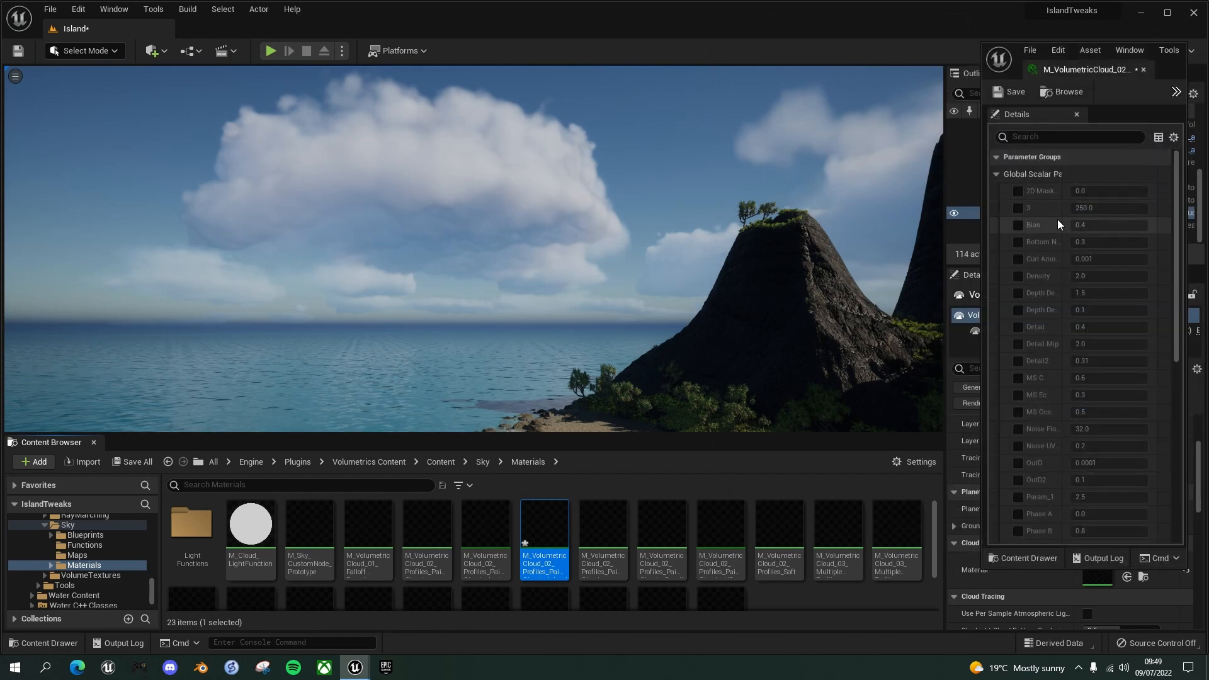
pyautogui.moveTo(1062, 222); pyautogui.dragTo(1101, 224)
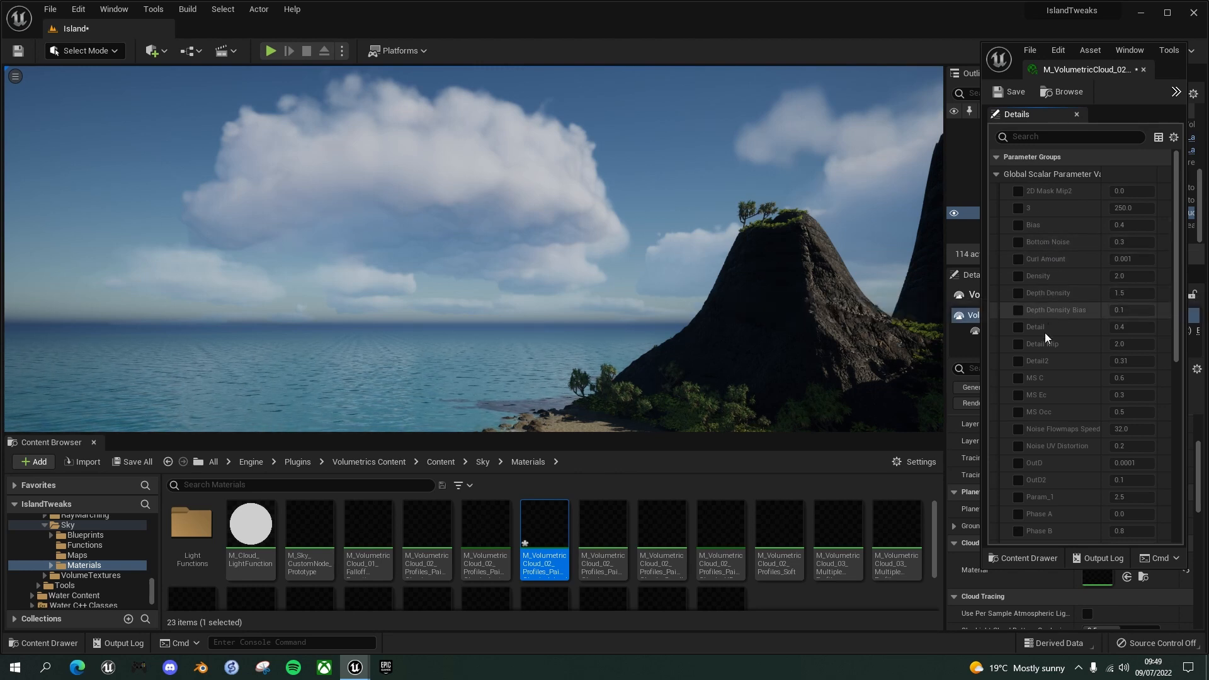
pyautogui.scroll(-4, 1044, 326)
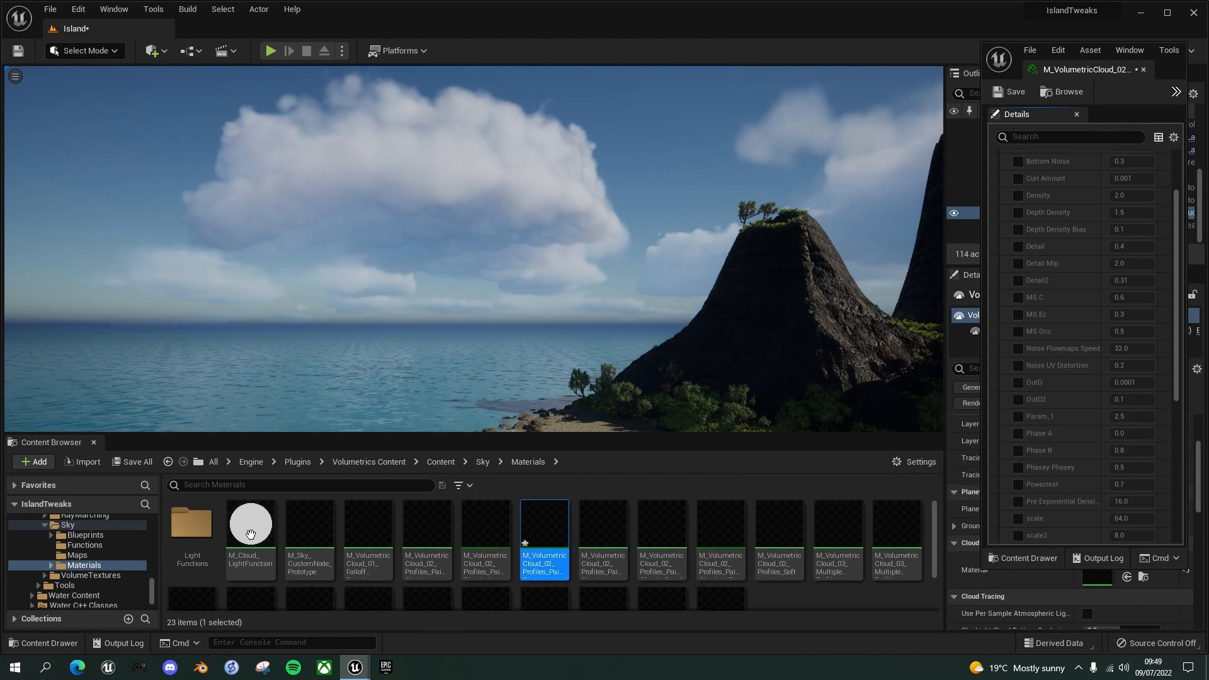
pyautogui.click(93, 442)
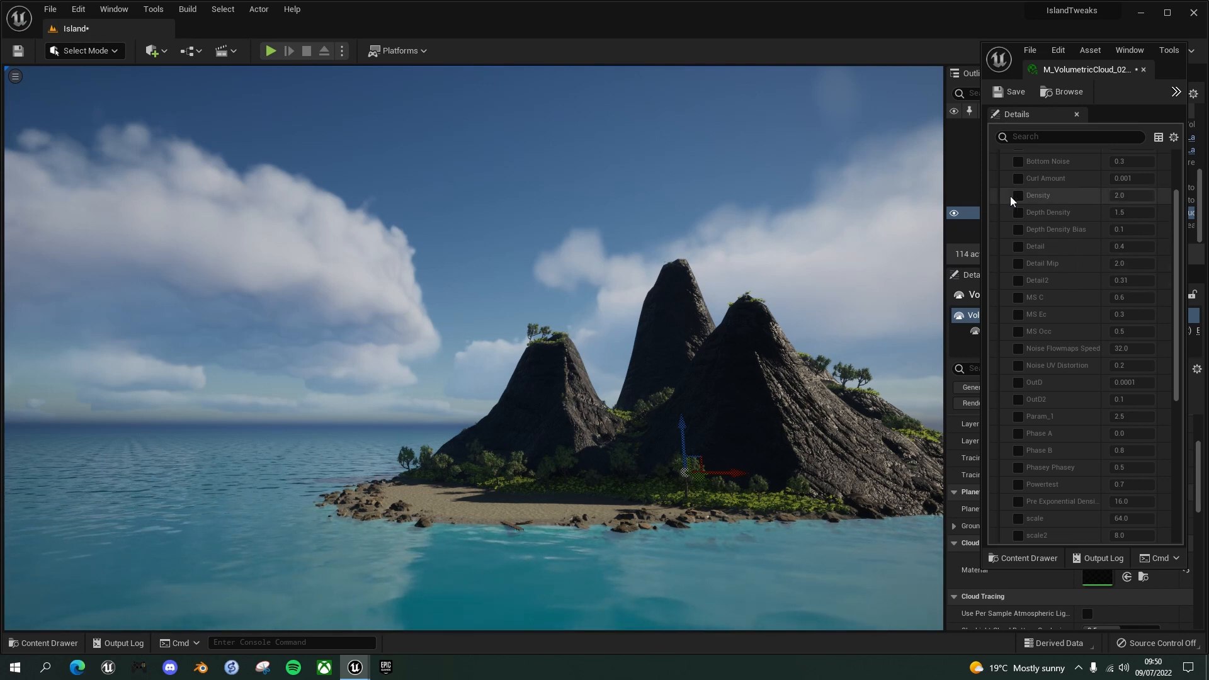
# Step: Enable the Density and Depth Density overrides on the cloud material instance, then try Density at 1 and 0.1
pyautogui.click(1017, 195)
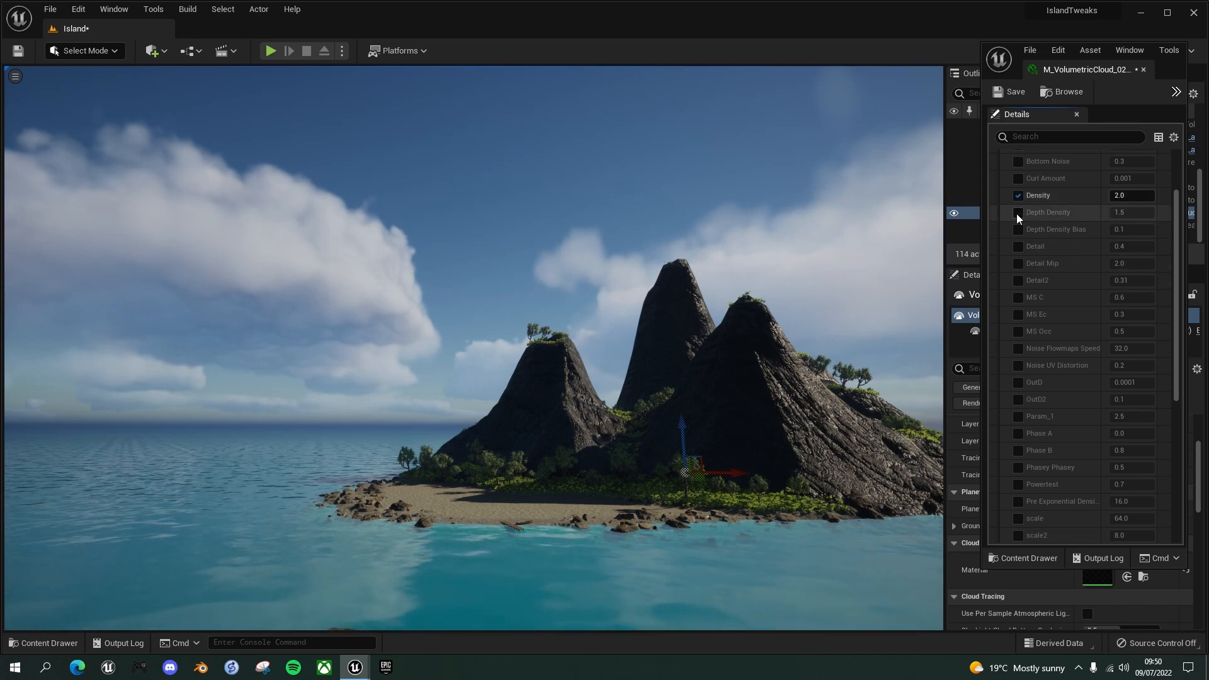
pyautogui.click(1017, 214)
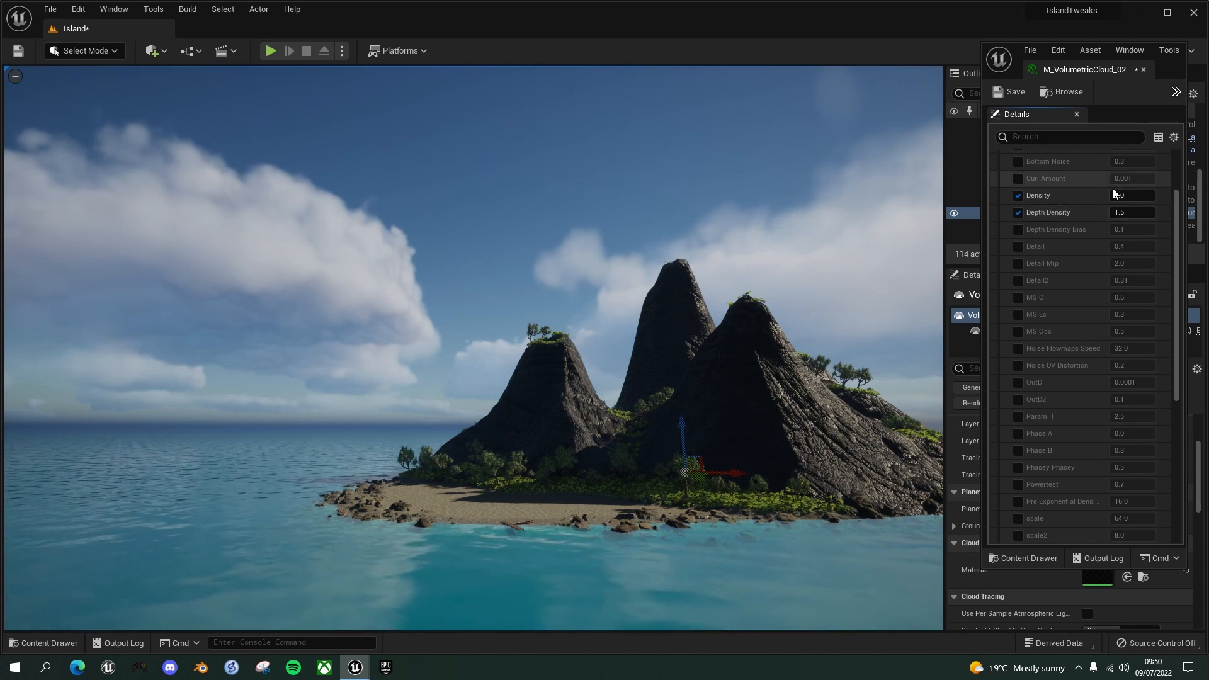
pyautogui.click(1124, 195)
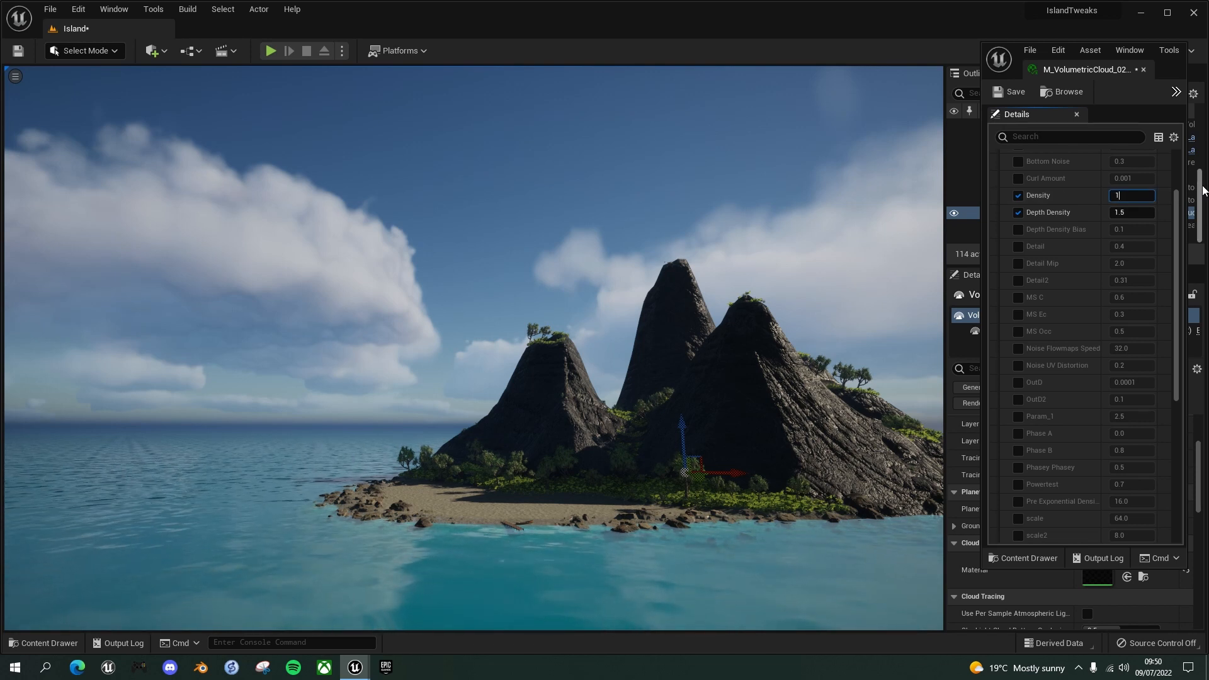
pyautogui.write('1')
pyautogui.press('Return')
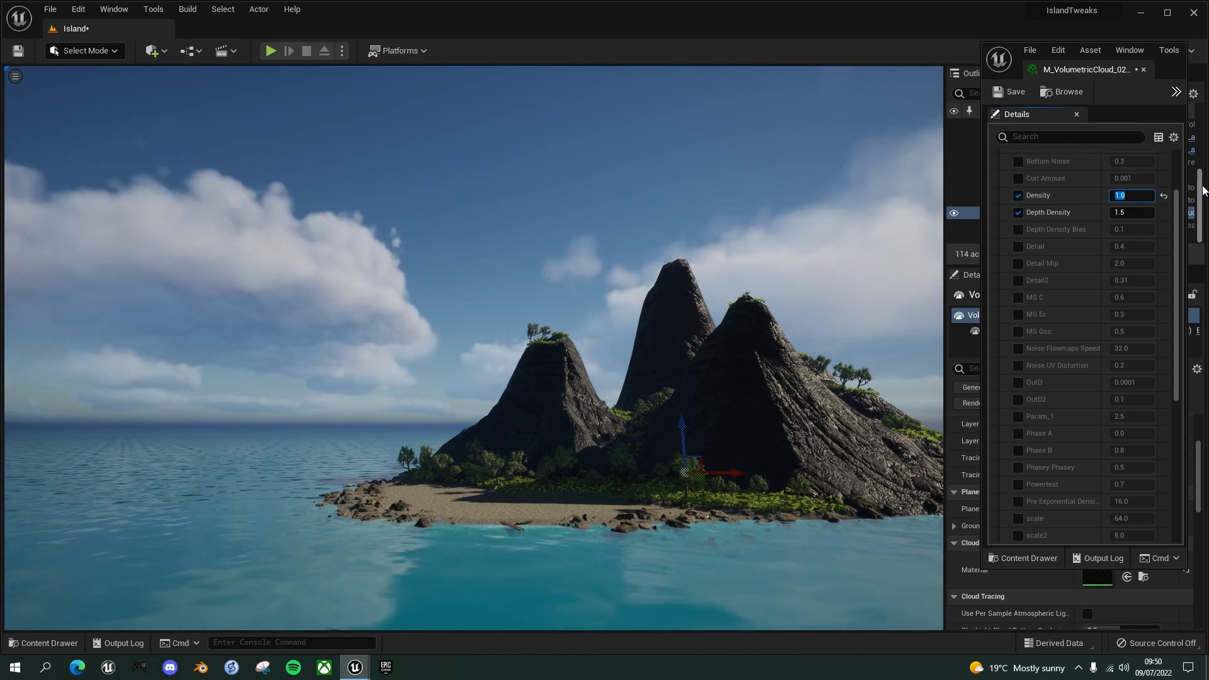
pyautogui.write('.1')
pyautogui.press('Return')
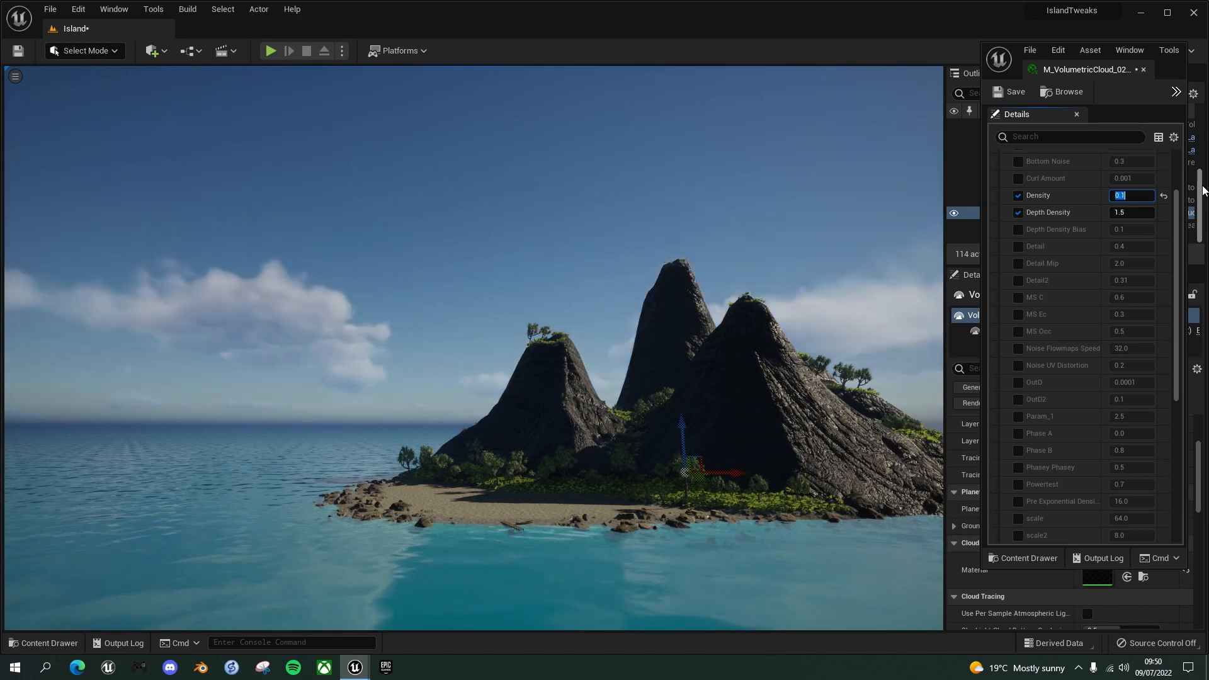
# Step: Try Depth Density values of 2 and 1 on the cloud material instance and restore it to 1.5
pyautogui.moveTo(314, 242); pyautogui.dragTo(353, 255, button='right')
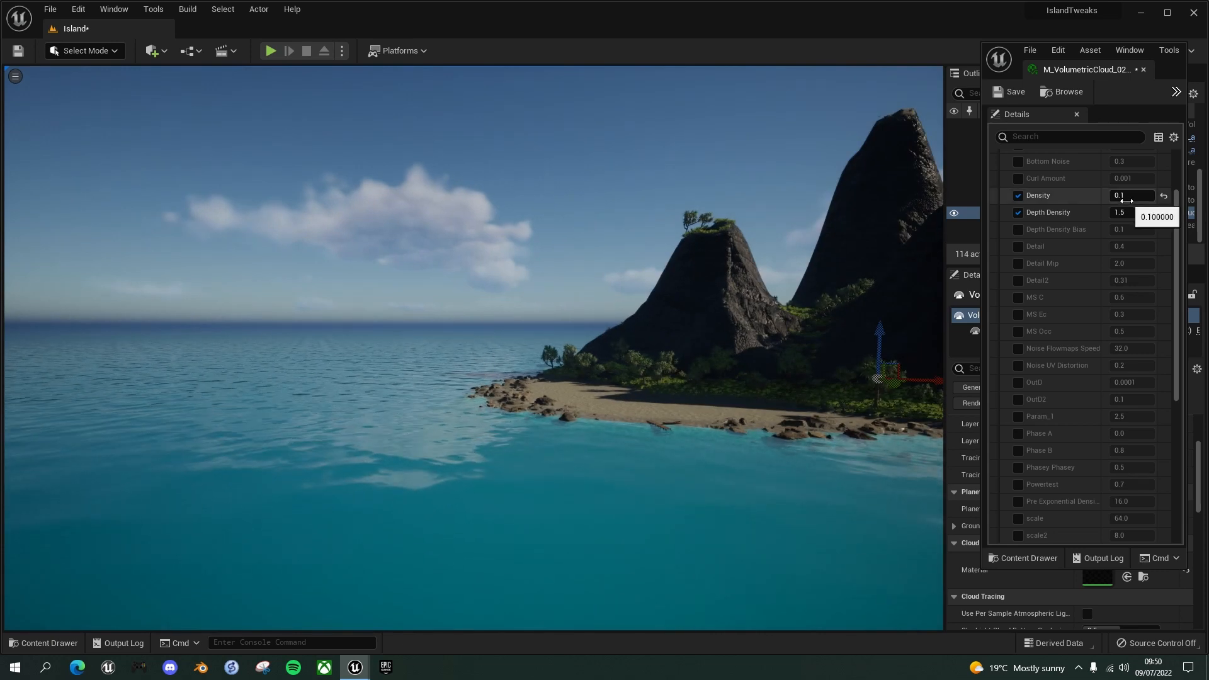
pyautogui.click(1125, 214)
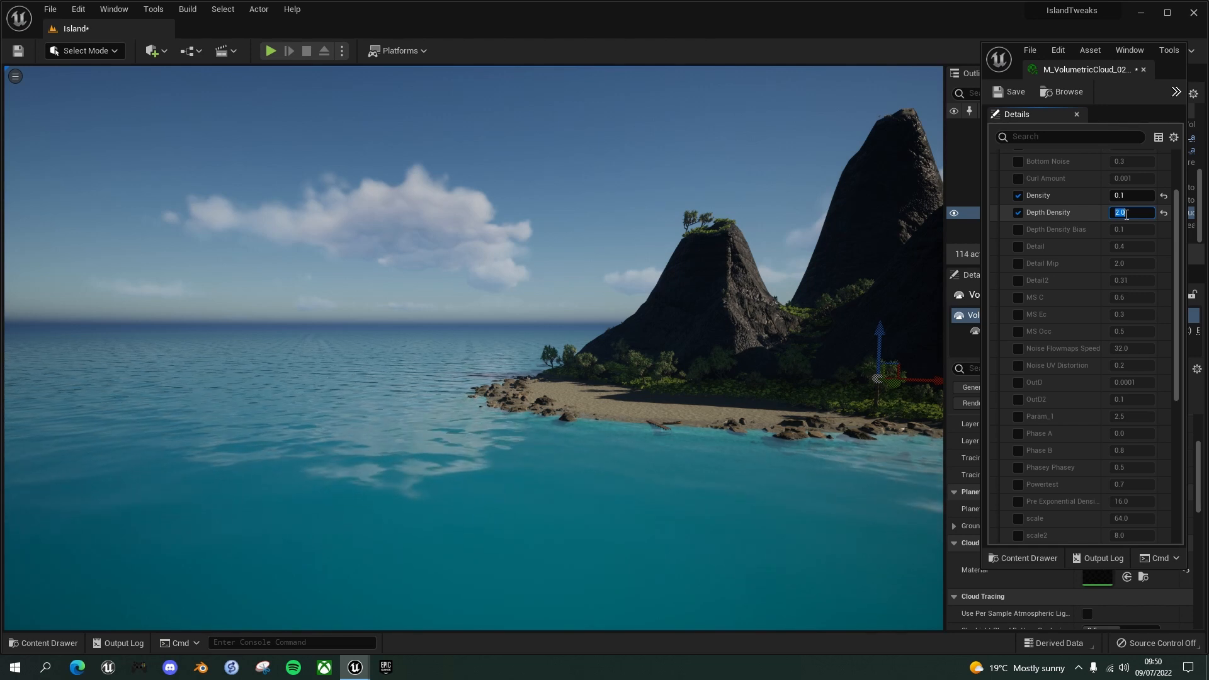
pyautogui.write('1')
pyautogui.press('Return')
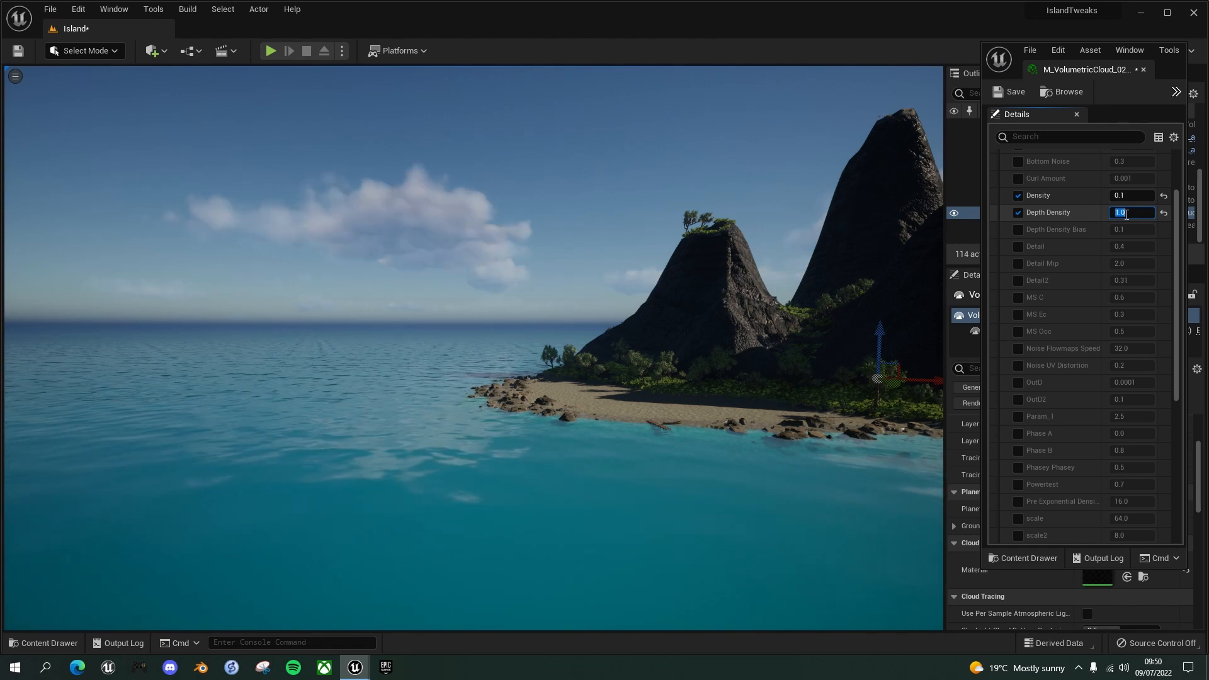
pyautogui.write('.5')
pyautogui.press('Return')
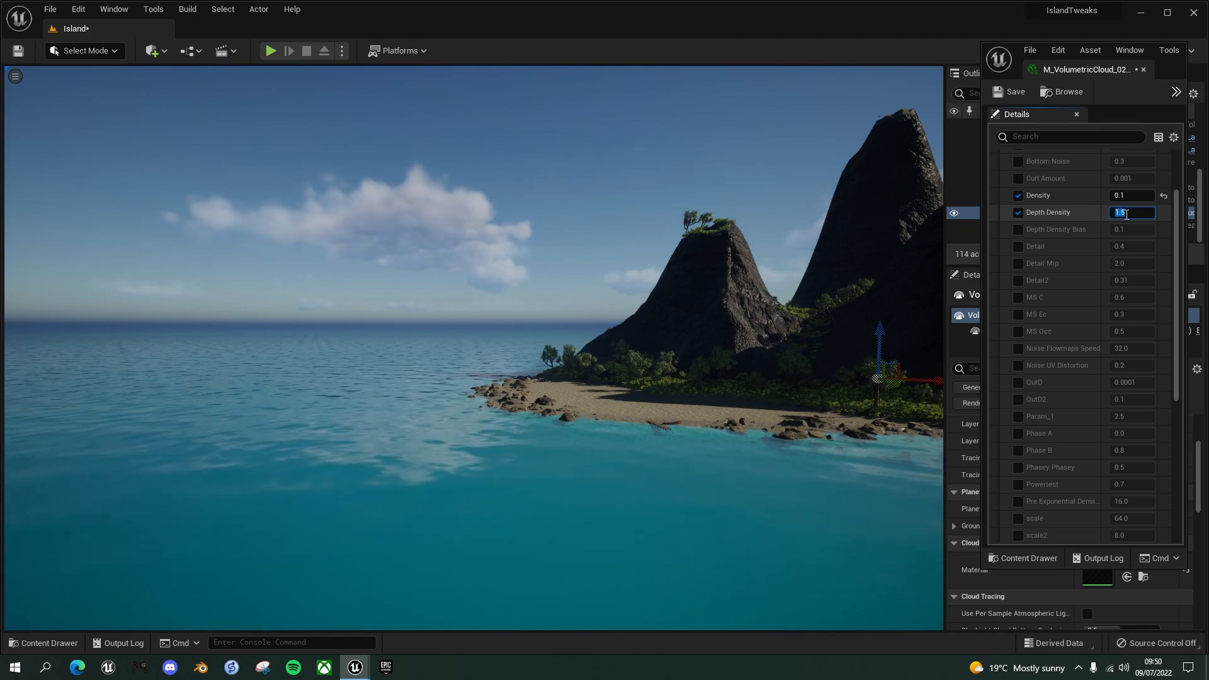
# Step: Set the cloud material instance's Density to 0.5 with the whole island in view
pyautogui.moveTo(630, 271); pyautogui.dragTo(657, 258, button='right')
pyautogui.click(1133, 196)
pyautogui.write('0.5')
pyautogui.press('Return')
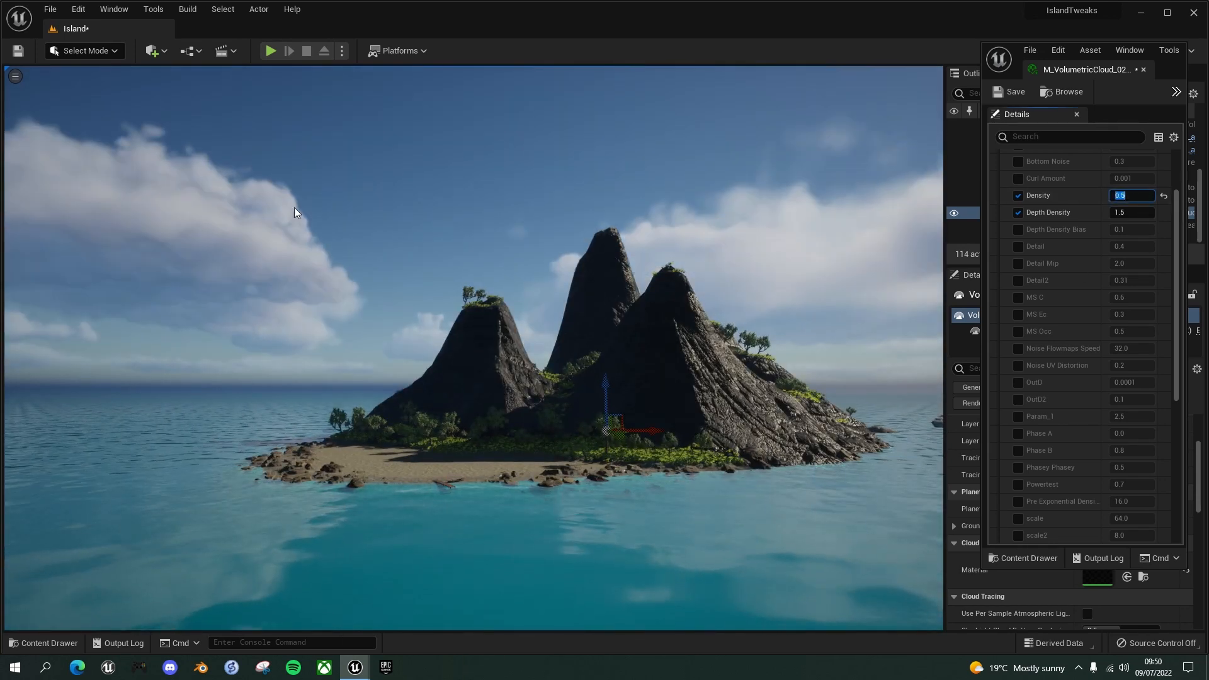
# Step: Enable the Detail, Detail Mip and Detail2 overrides on the cloud material instance and set Detail to 1
pyautogui.moveTo(605, 251); pyautogui.dragTo(516, 217, button='right')
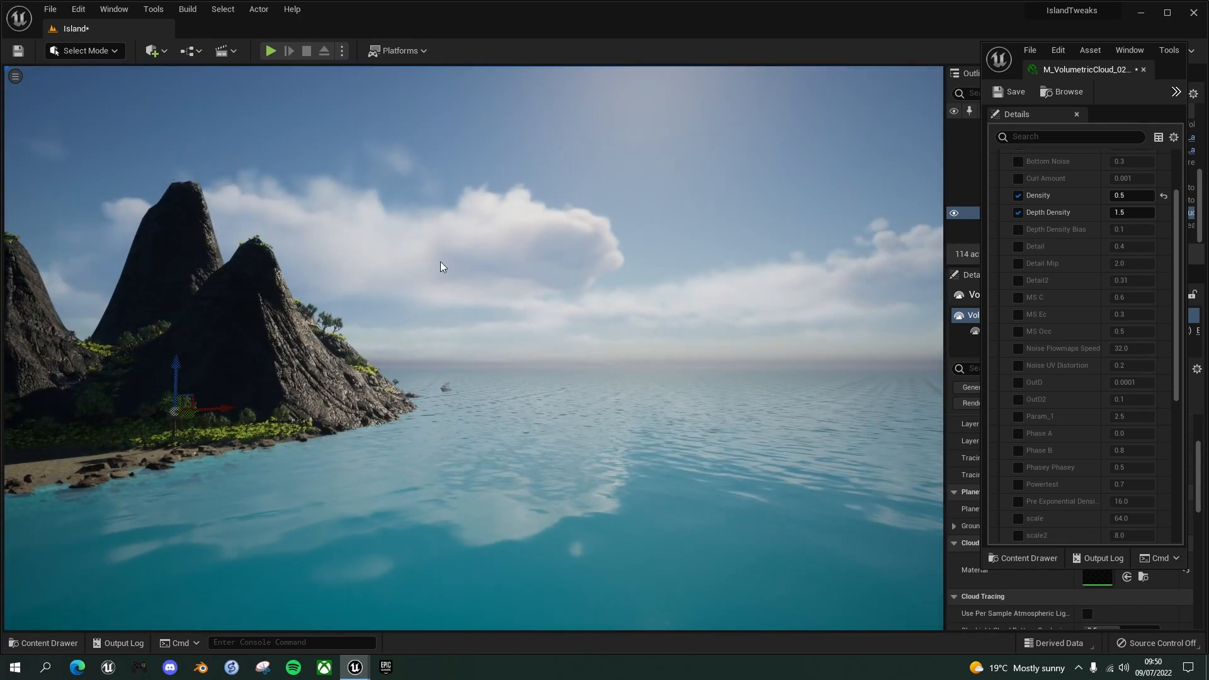
pyautogui.click(1017, 246)
pyautogui.click(1017, 264)
pyautogui.click(1017, 281)
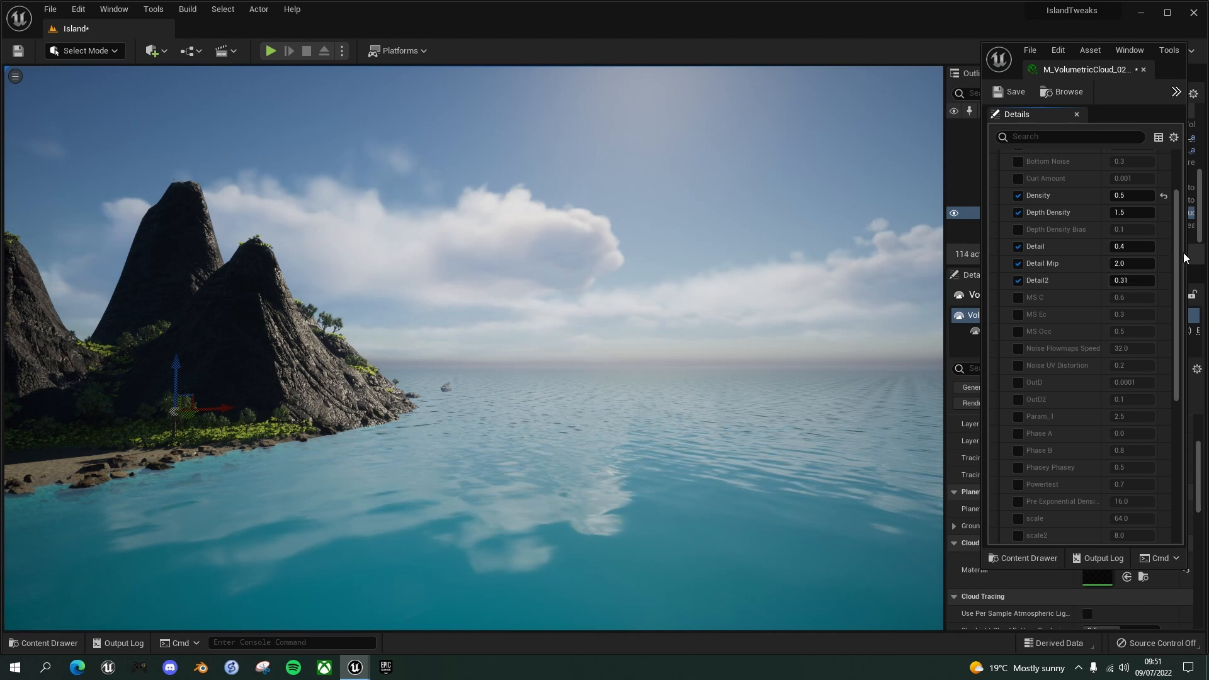
pyautogui.click(1131, 246)
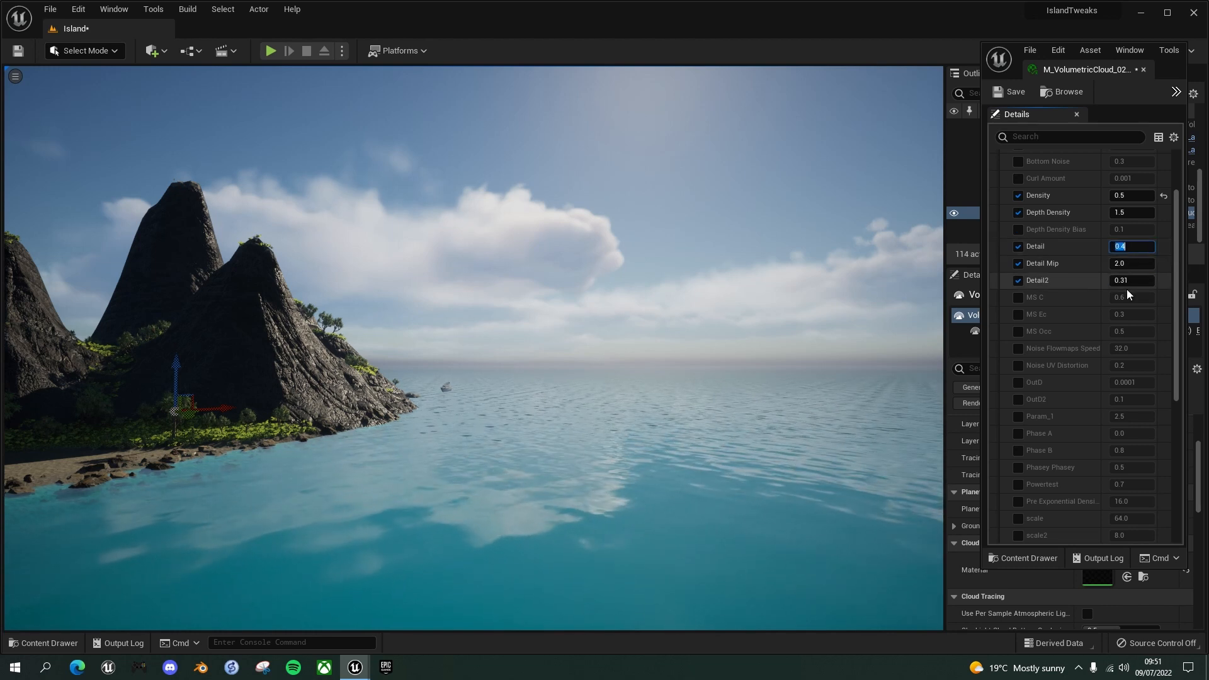
pyautogui.write('1')
pyautogui.press('Return')
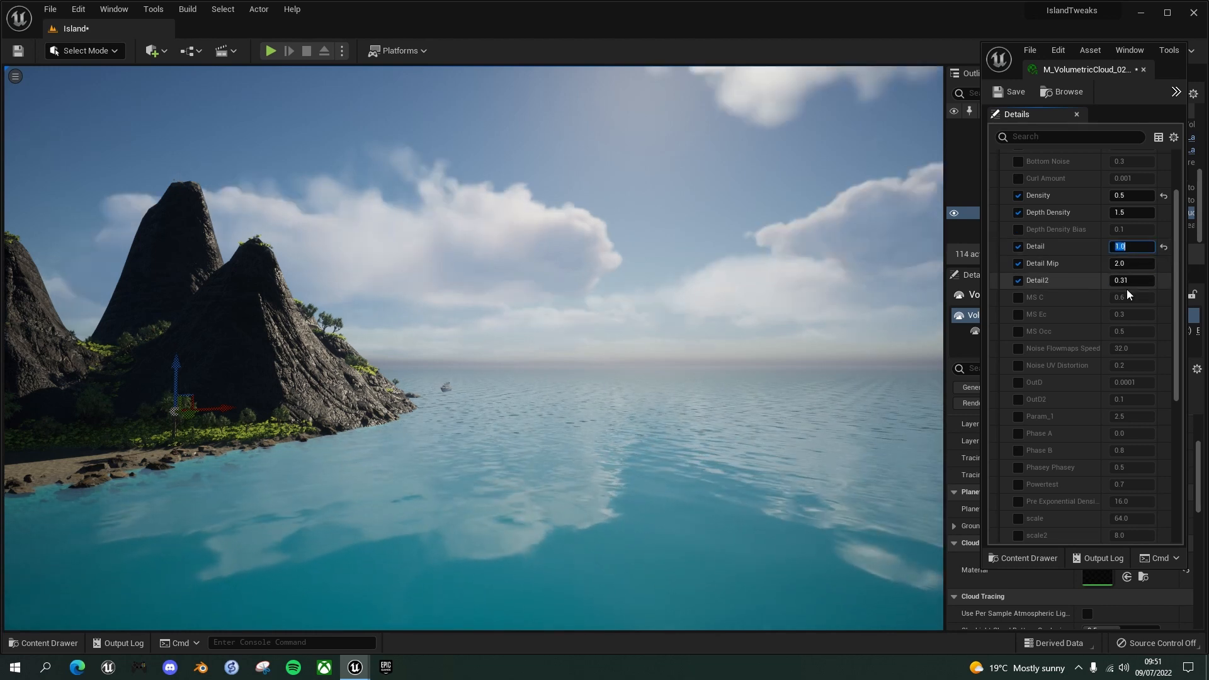
# Step: Set the cloud material instance's Detail Mip to 4 while viewing the clouds over the open sea
pyautogui.moveTo(480, 225); pyautogui.dragTo(581, 234, button='right')
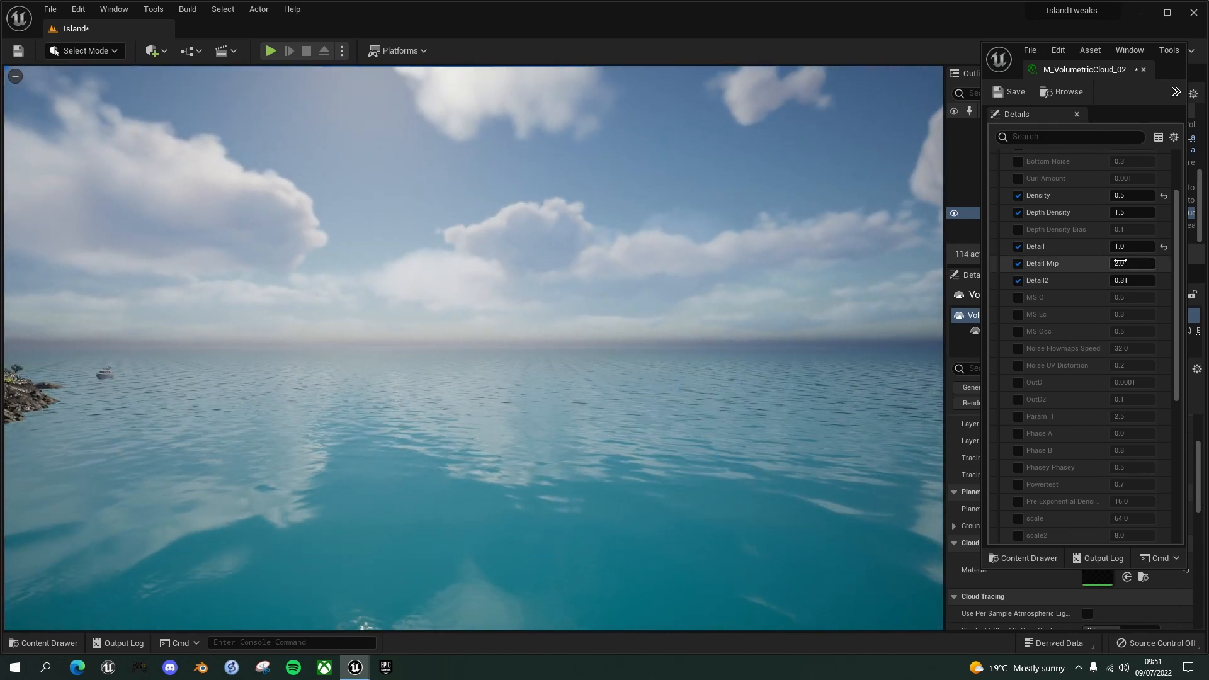
pyautogui.click(1122, 263)
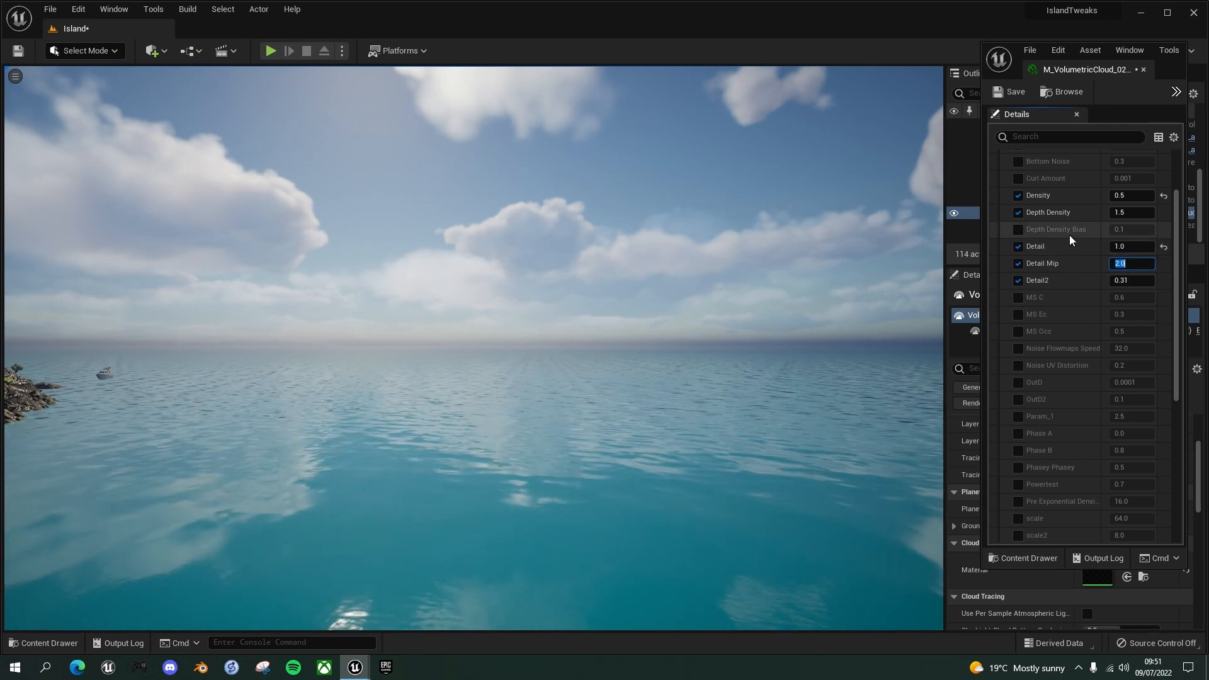
pyautogui.write('4')
pyautogui.press('Return')
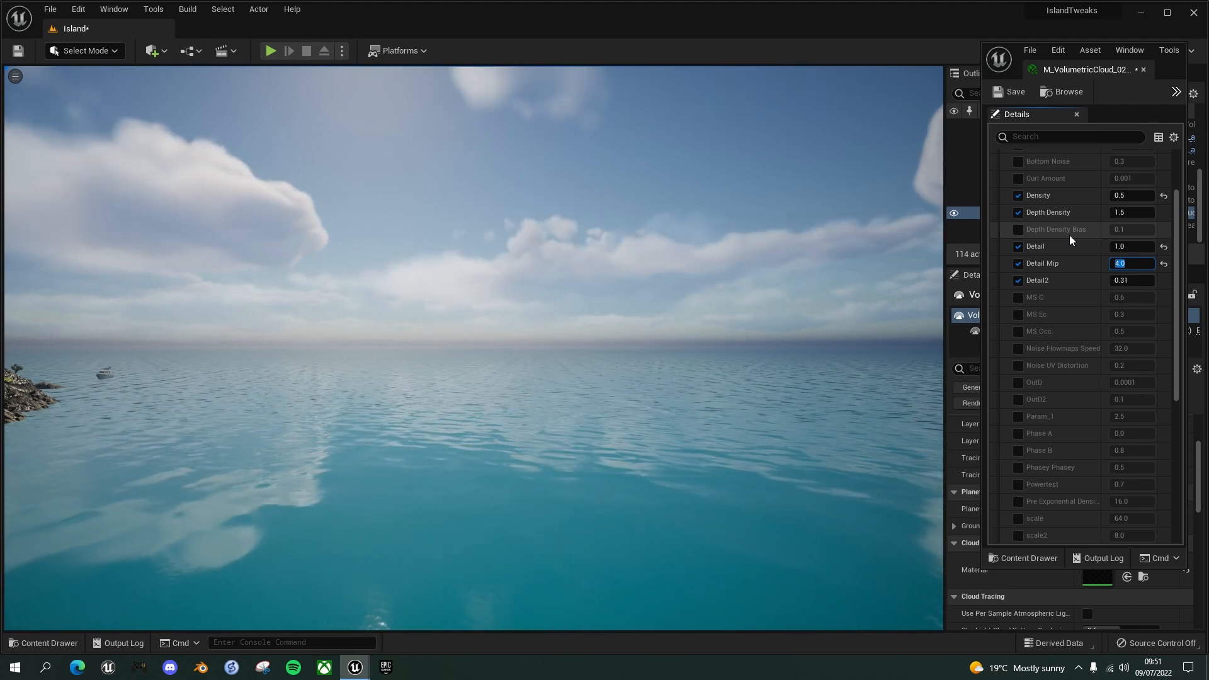
# Step: Try Detail Mip values of 8 and 2 on the cloud material instance, checking the clouds over the sea
pyautogui.write('8')
pyautogui.press('Return')
pyautogui.moveTo(766, 268); pyautogui.dragTo(705, 252, button='right')
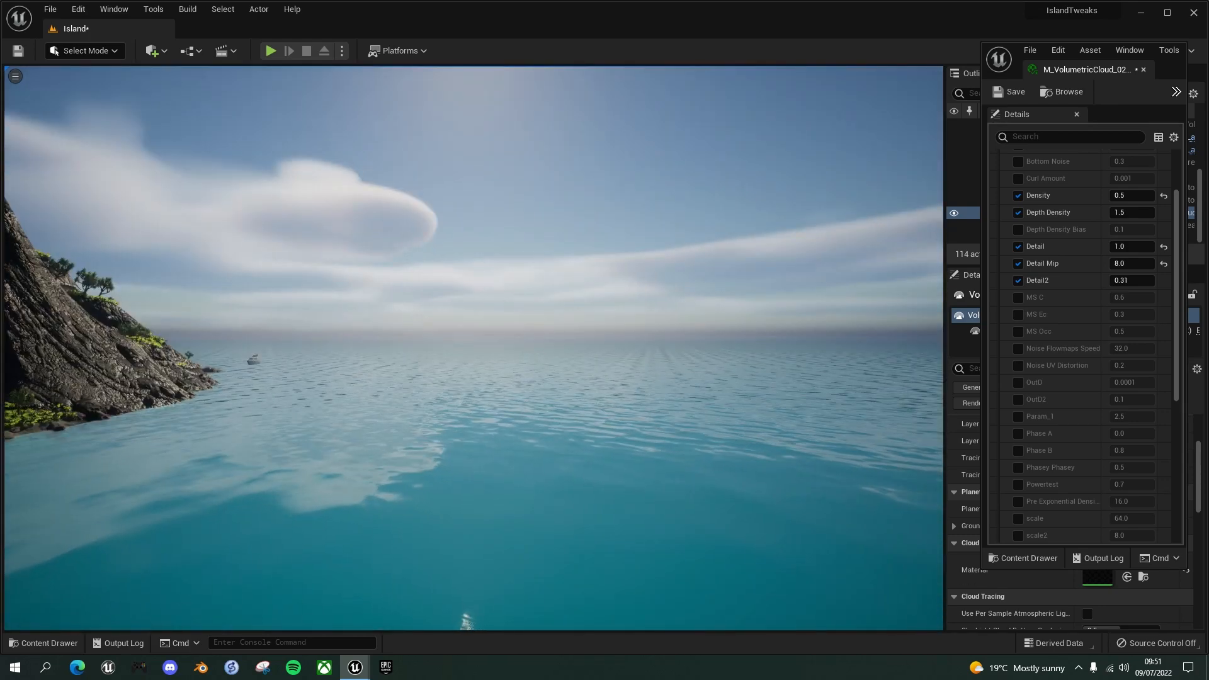
pyautogui.click(1121, 263)
pyautogui.write('2')
pyautogui.press('Return')
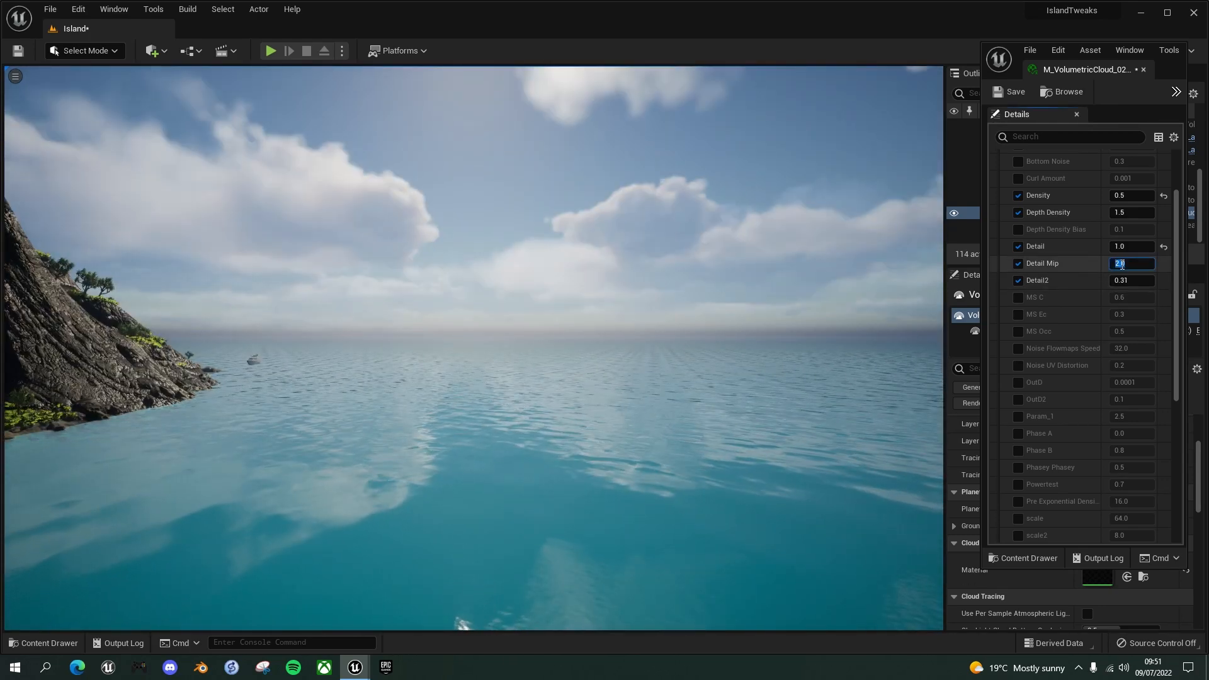
# Step: Set the cloud material instance's Detail Mip to 1 and bring the whole island into view
pyautogui.write('1')
pyautogui.press('Return')
pyautogui.moveTo(336, 277); pyautogui.dragTo(69, 267, button='right')
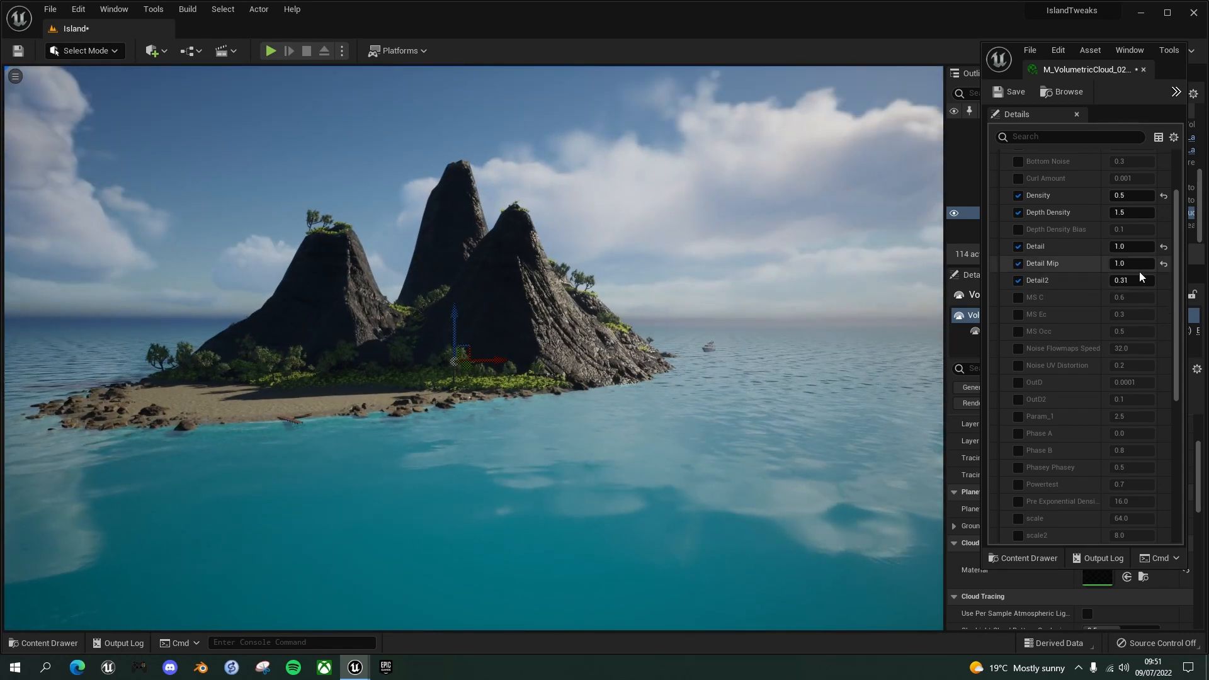
# Step: Try Detail2 values of 1 and 2 on the cloud material instance while viewing the open sky
pyautogui.click(1125, 279)
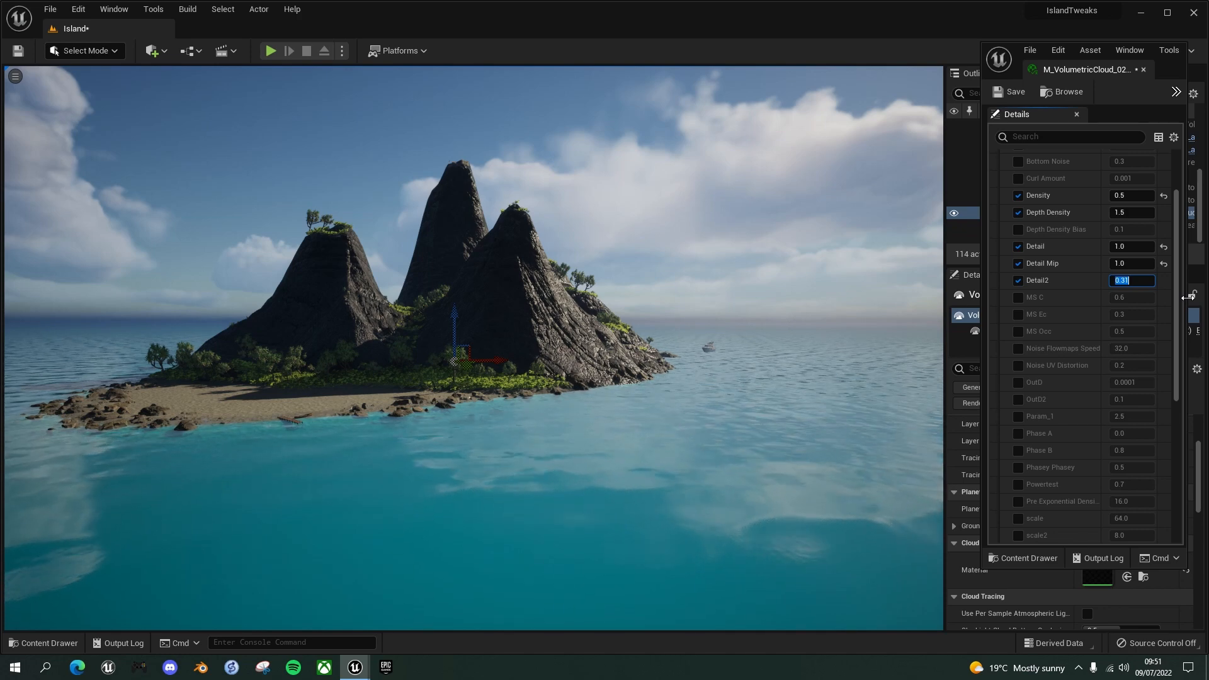
pyautogui.write('1')
pyautogui.press('Return')
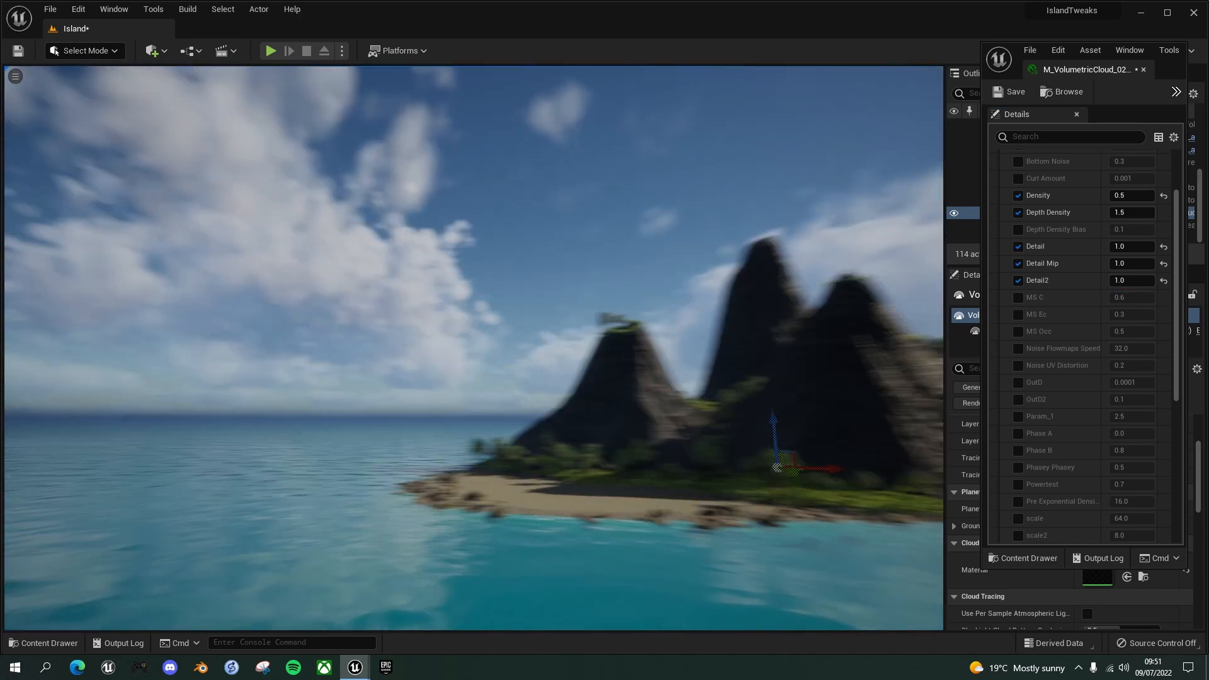
pyautogui.moveTo(526, 349); pyautogui.dragTo(422, 345, button='right')
pyautogui.moveTo(280, 313); pyautogui.dragTo(196, 319, button='right')
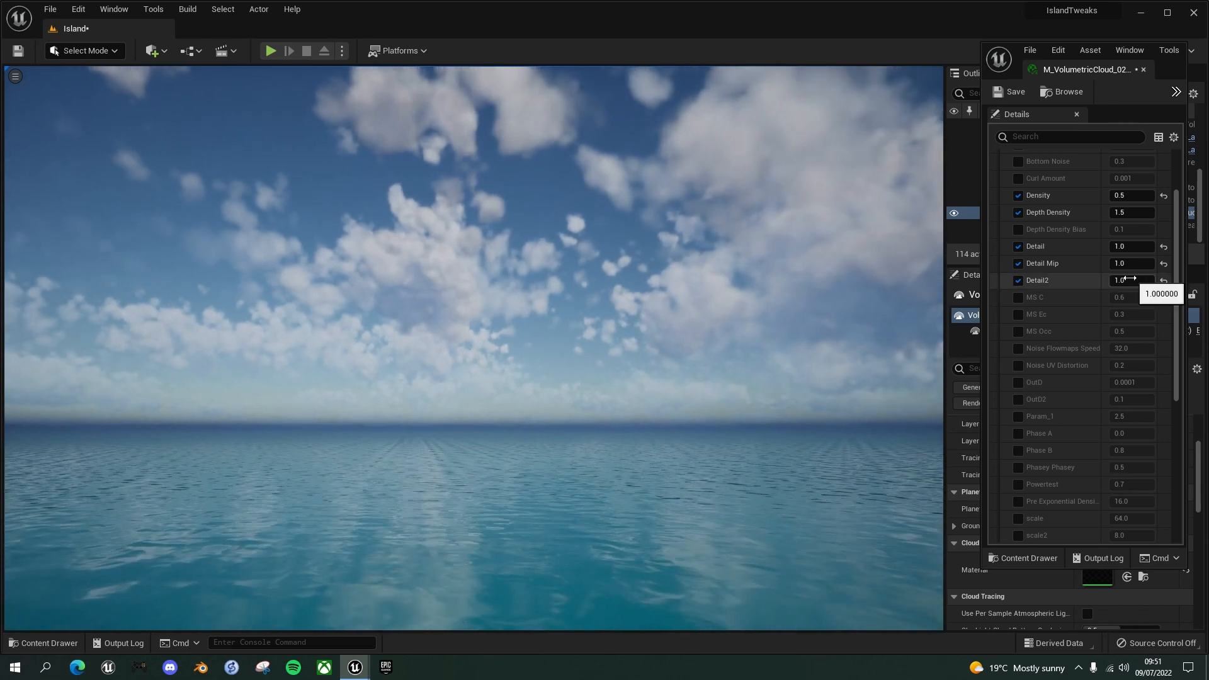
pyautogui.click(1127, 280)
pyautogui.write('2')
pyautogui.press('Return')
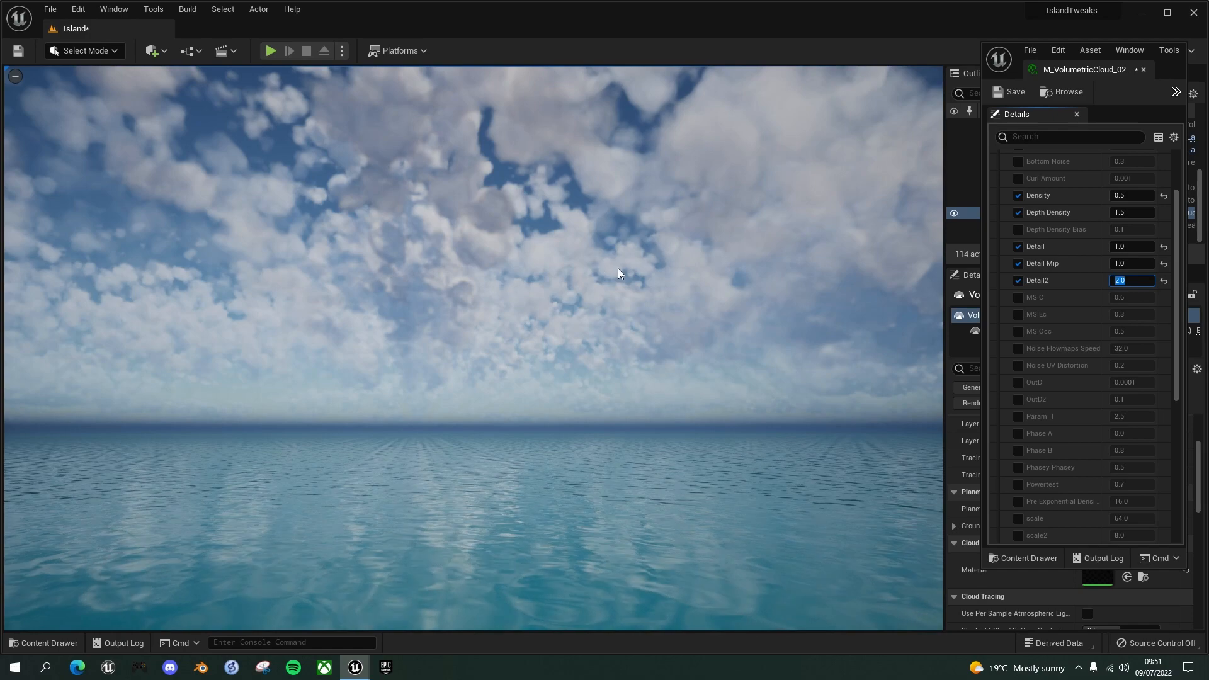
pyautogui.moveTo(395, 289); pyautogui.dragTo(450, 319, button='right')
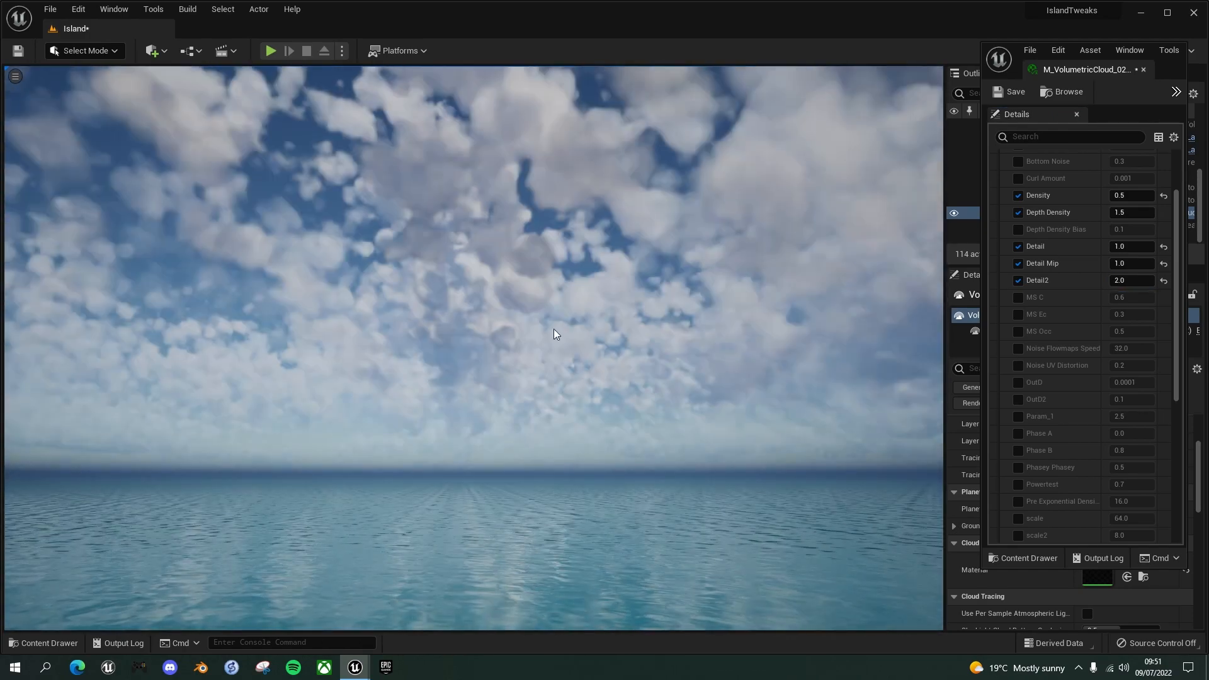
# Step: Set the cloud material instance's Detail2 to 0.6 and check the clouds around the island
pyautogui.click(1123, 282)
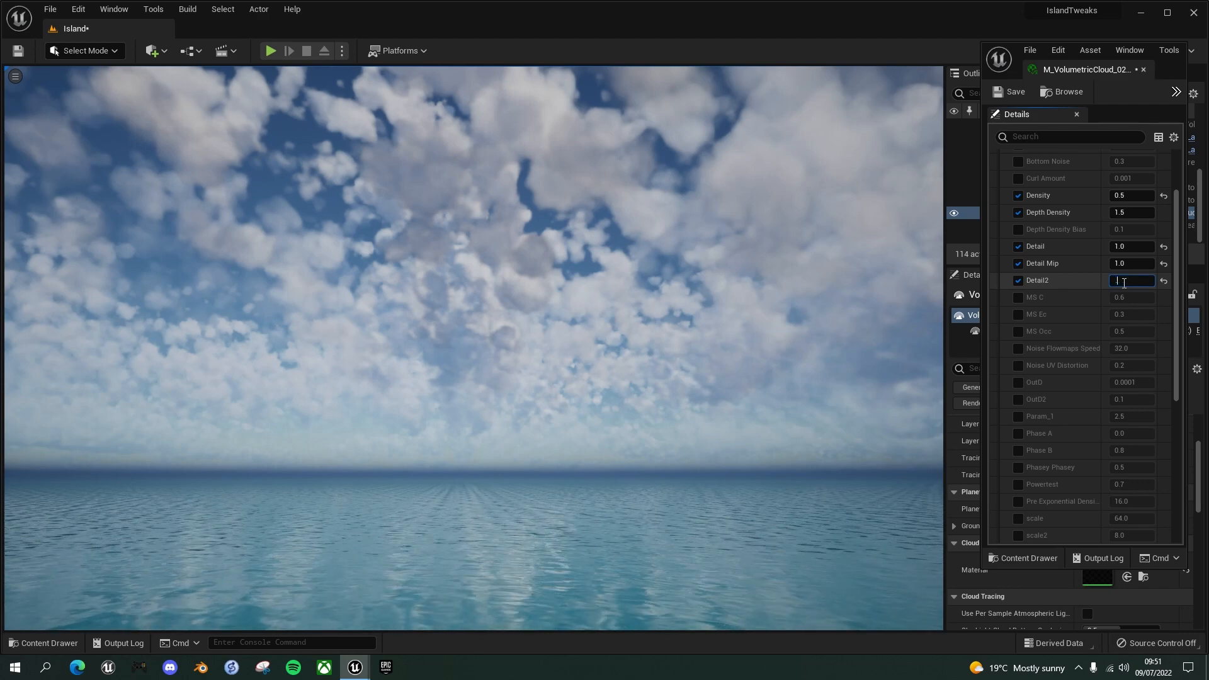
pyautogui.write('0.6')
pyautogui.press('Return')
pyautogui.moveTo(623, 377); pyautogui.dragTo(900, 396, button='right')
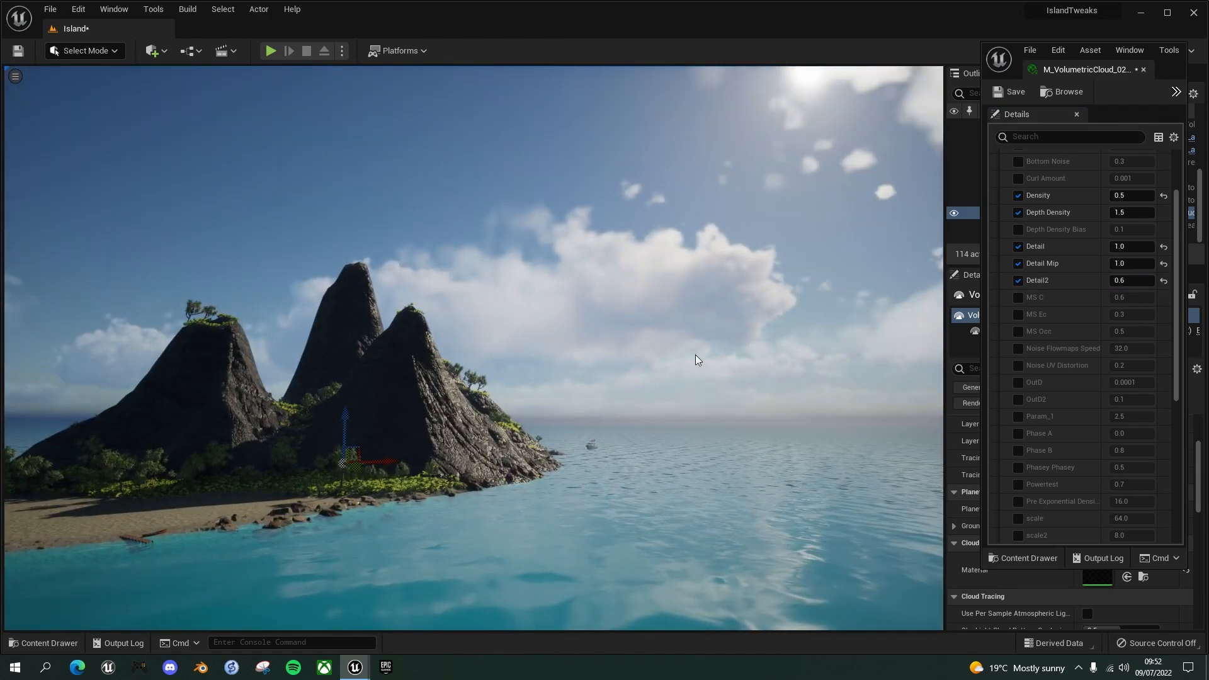
# Step: Try a Density of 0.2 on the cloud material instance
pyautogui.click(1126, 195)
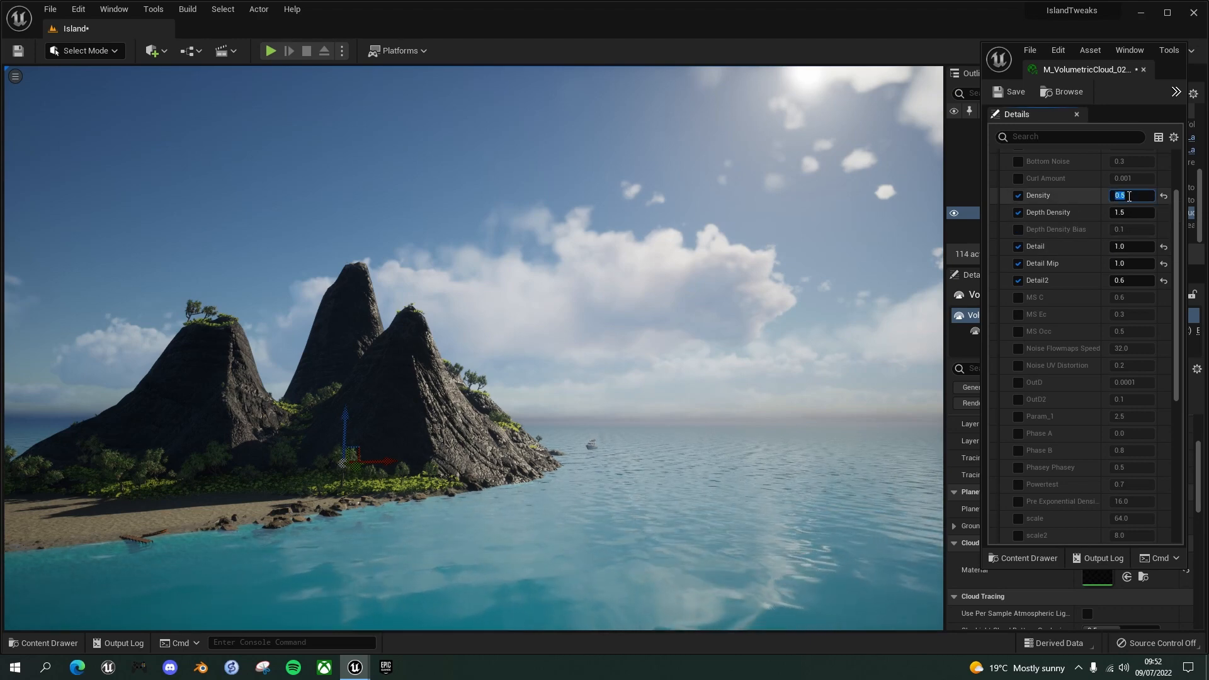
pyautogui.write('0.2')
pyautogui.press('Return')
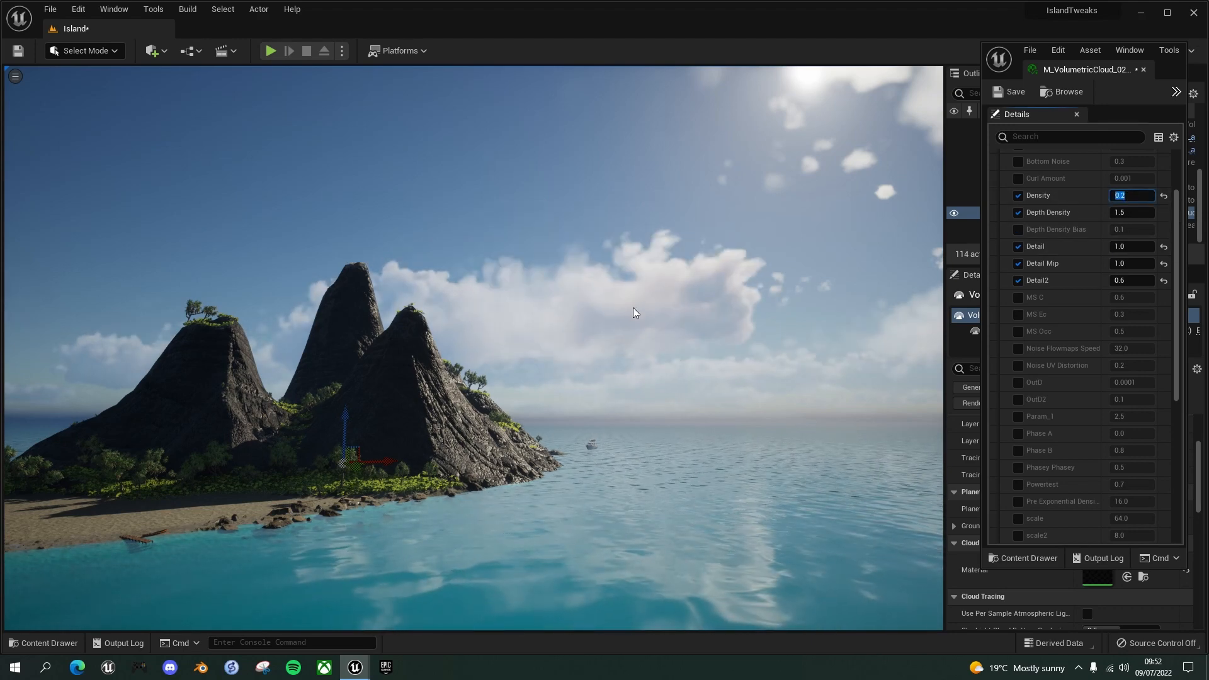
pyautogui.moveTo(655, 304); pyautogui.dragTo(516, 307, button='right')
# Step: Set the cloud material instance's Depth Density to 1 and Density to 0.1, and review the sky around the island
pyautogui.click(1136, 212)
pyautogui.write('1')
pyautogui.press('Return')
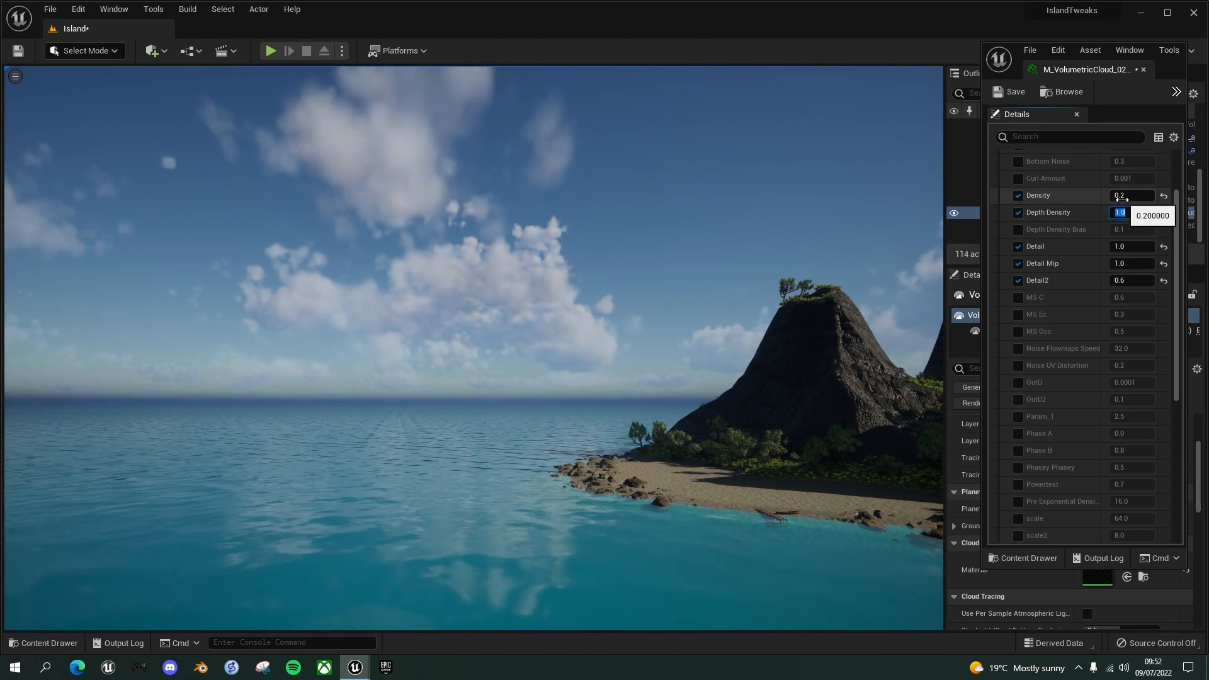
pyautogui.click(1124, 196)
pyautogui.write('.1')
pyautogui.press('Return')
pyautogui.moveTo(567, 271)
pyautogui.mouseDown(button='right')
pyautogui.moveTo(699, 272)
pyautogui.moveTo(881, 252)
pyautogui.moveTo(878, 272)
pyautogui.moveTo(576, 273)
pyautogui.mouseUp(button='right')
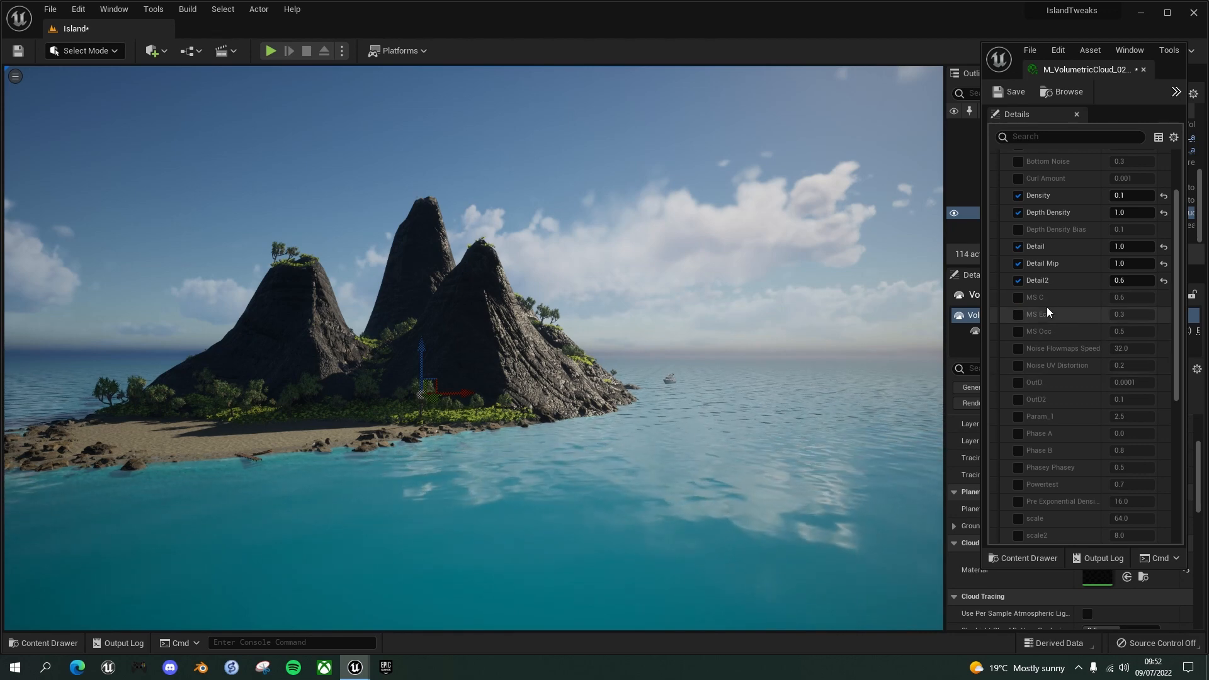
pyautogui.scroll(5, 1076, 284)
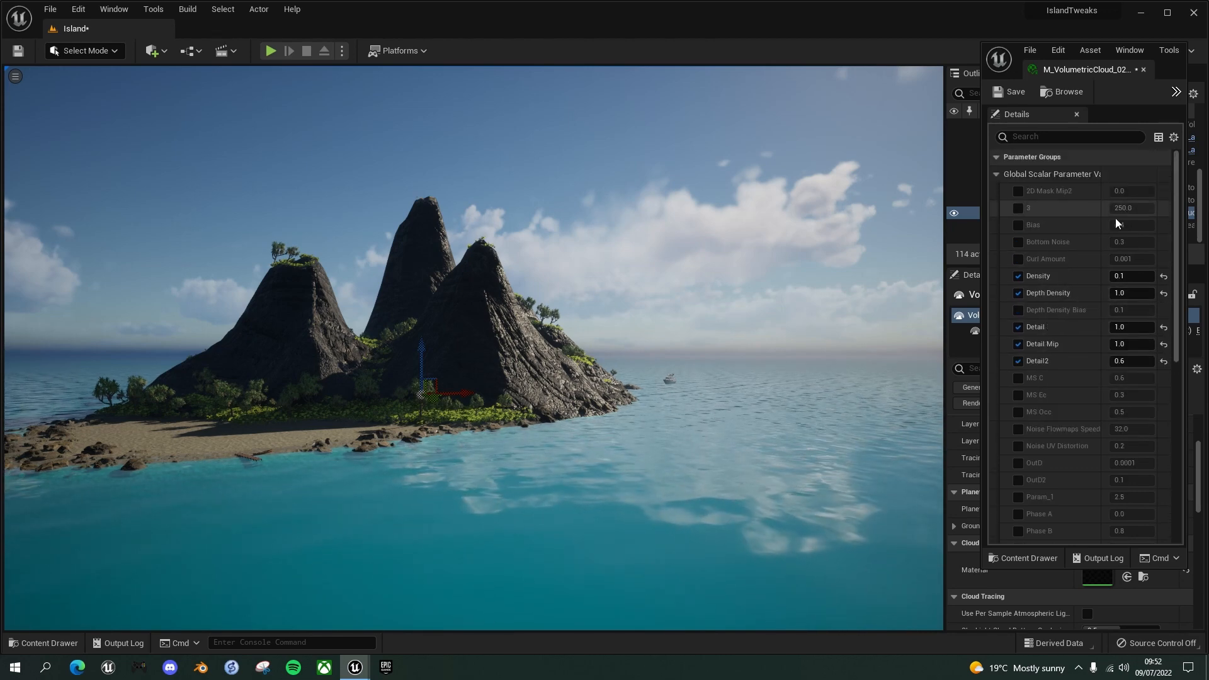
pyautogui.moveTo(482, 304)
pyautogui.mouseDown(button='right')
pyautogui.moveTo(334, 264)
pyautogui.moveTo(346, 246)
pyautogui.moveTo(517, 290)
pyautogui.moveTo(475, 303)
pyautogui.mouseUp(button='right')
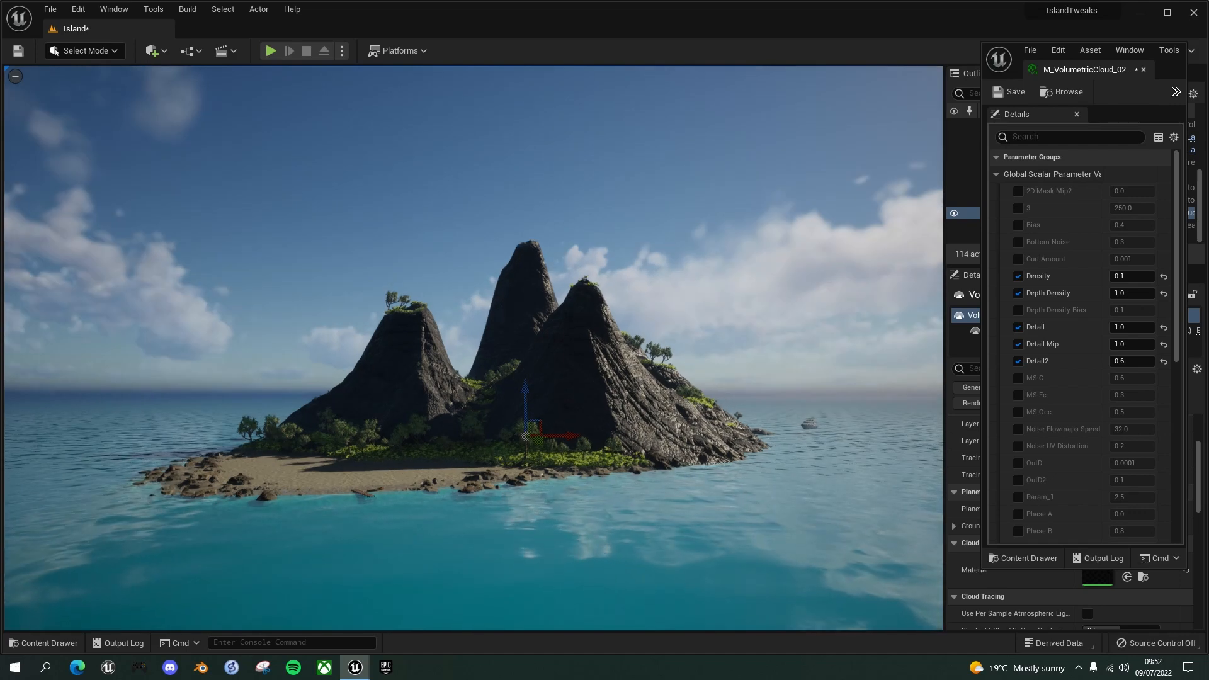
pyautogui.moveTo(323, 315); pyautogui.dragTo(268, 323, button='right')
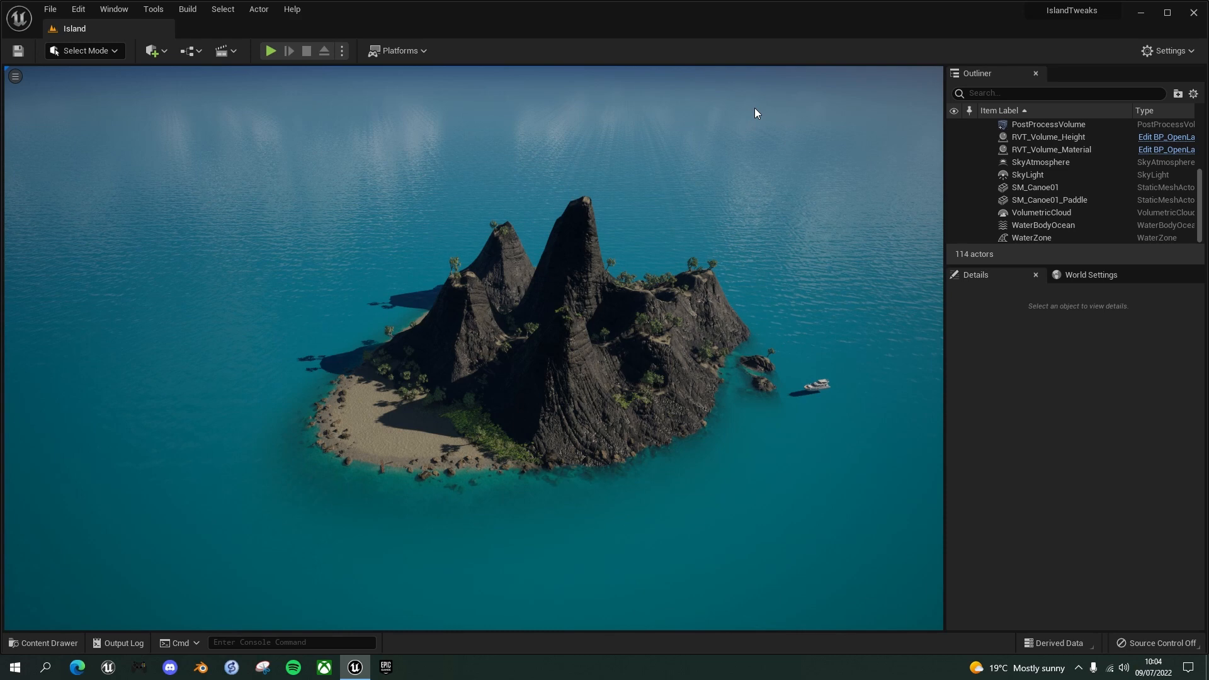
# Step: Select the WaterBodyOcean actor and locate its assigned Water Material asset in the content folders
pyautogui.moveTo(699, 449)
pyautogui.mouseDown(button='right')
pyautogui.moveTo(659, 470)
pyautogui.moveTo(694, 453)
pyautogui.mouseUp(button='right')
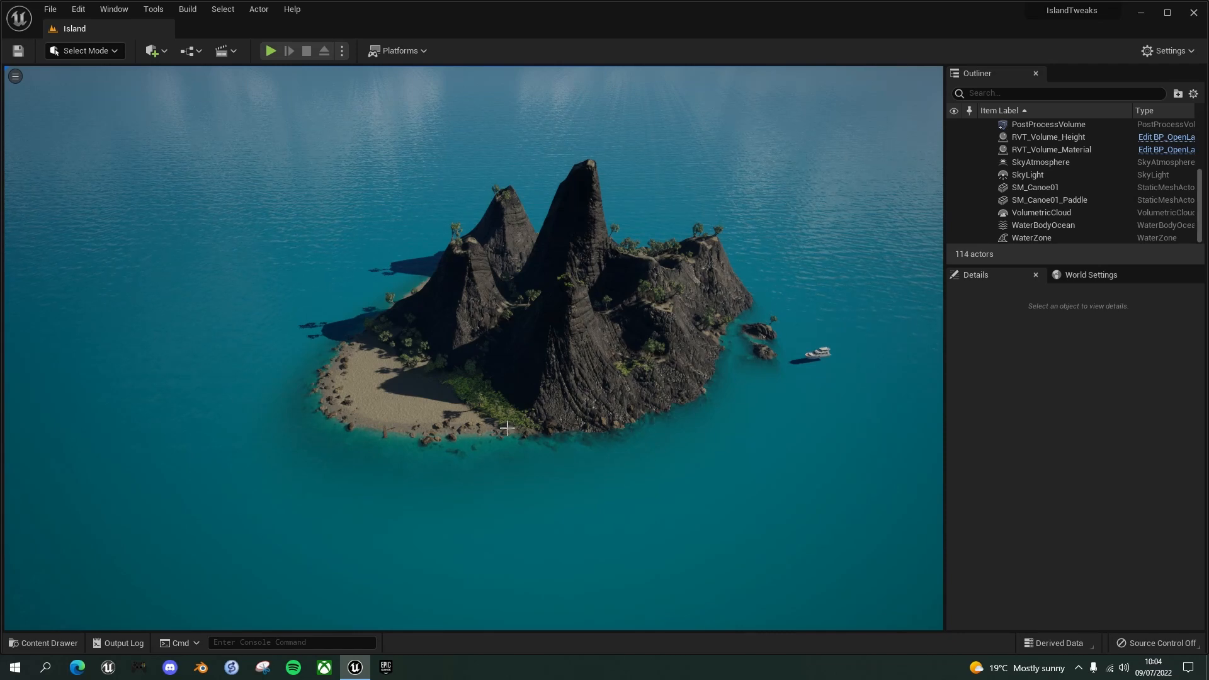
pyautogui.moveTo(742, 328)
pyautogui.mouseDown(button='right')
pyautogui.moveTo(750, 315)
pyautogui.moveTo(746, 331)
pyautogui.mouseUp(button='right')
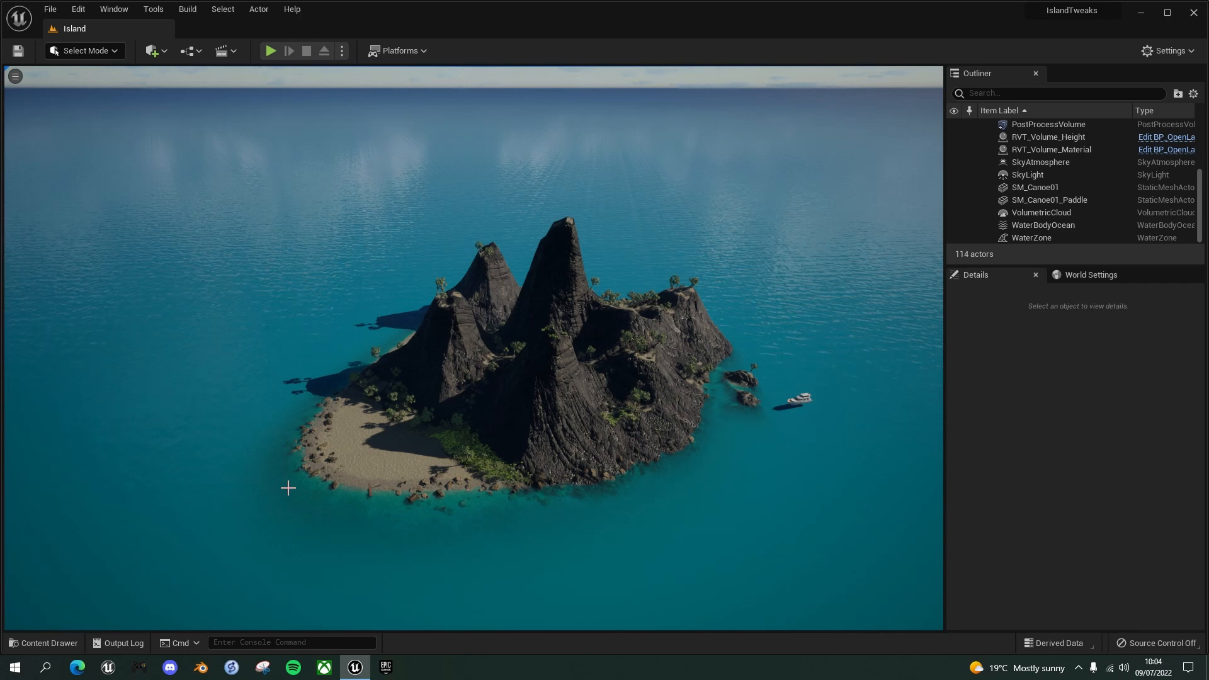
pyautogui.click(1046, 224)
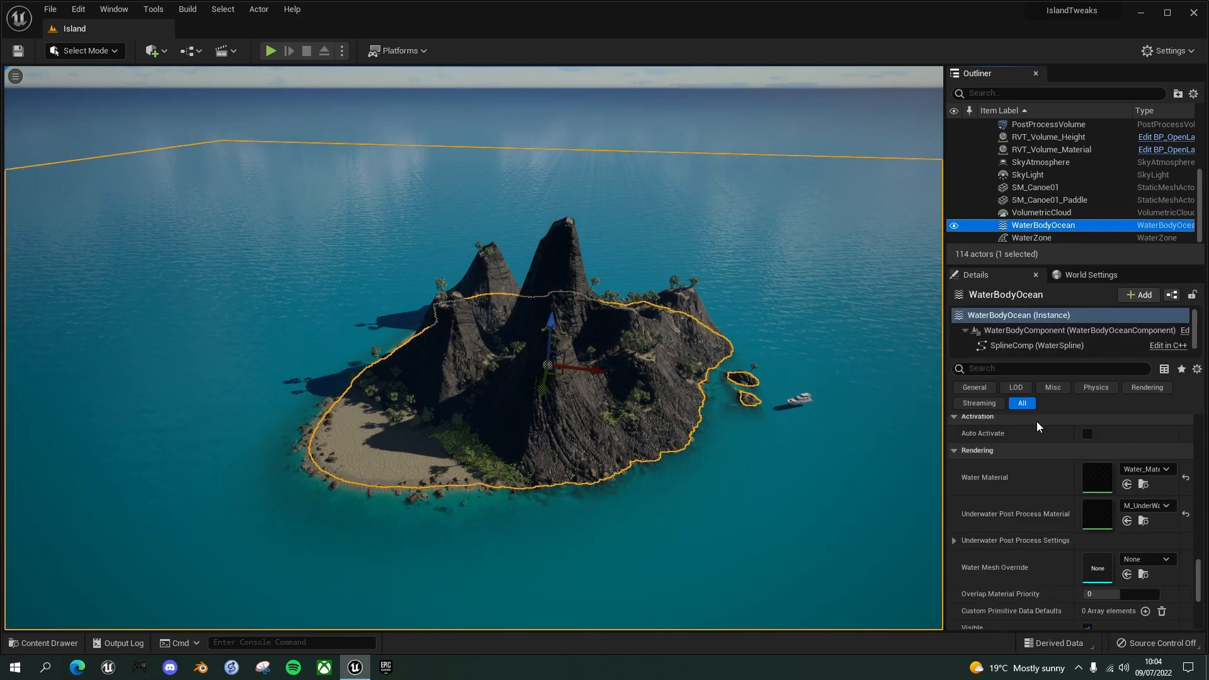
pyautogui.moveTo(1199, 576); pyautogui.dragTo(1203, 422)
pyautogui.scroll(-4, 1112, 522)
pyautogui.scroll(-10, 1112, 520)
pyautogui.scroll(-6, 1098, 490)
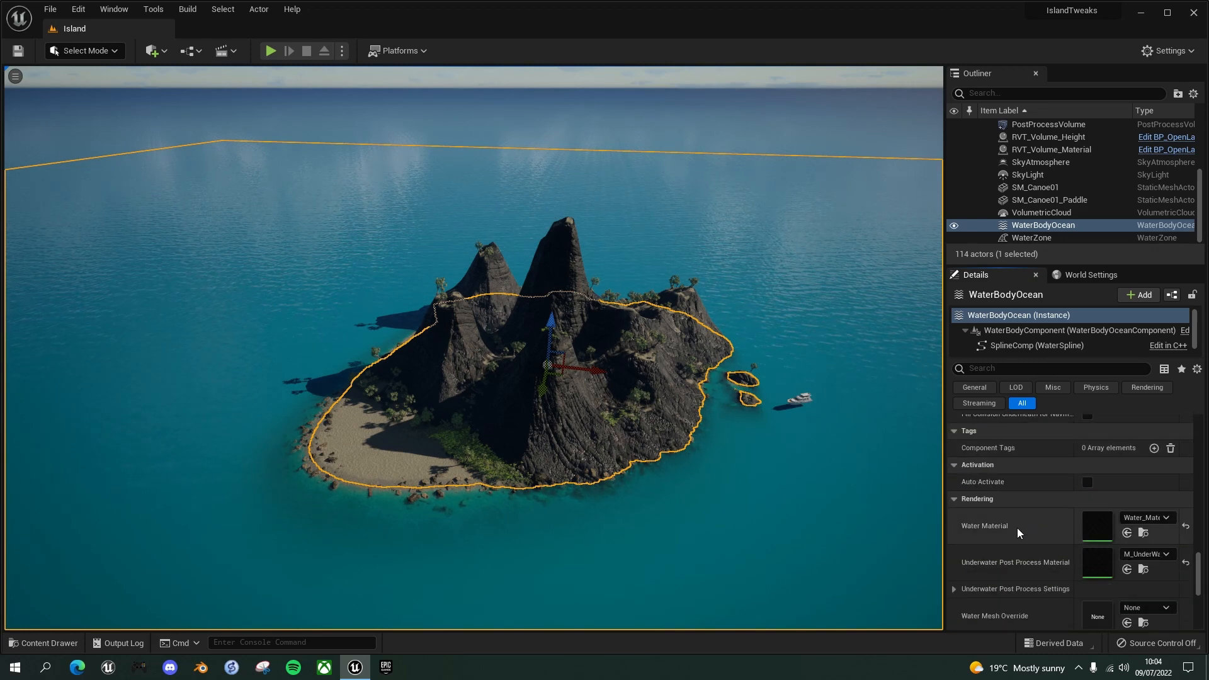
pyautogui.click(1143, 531)
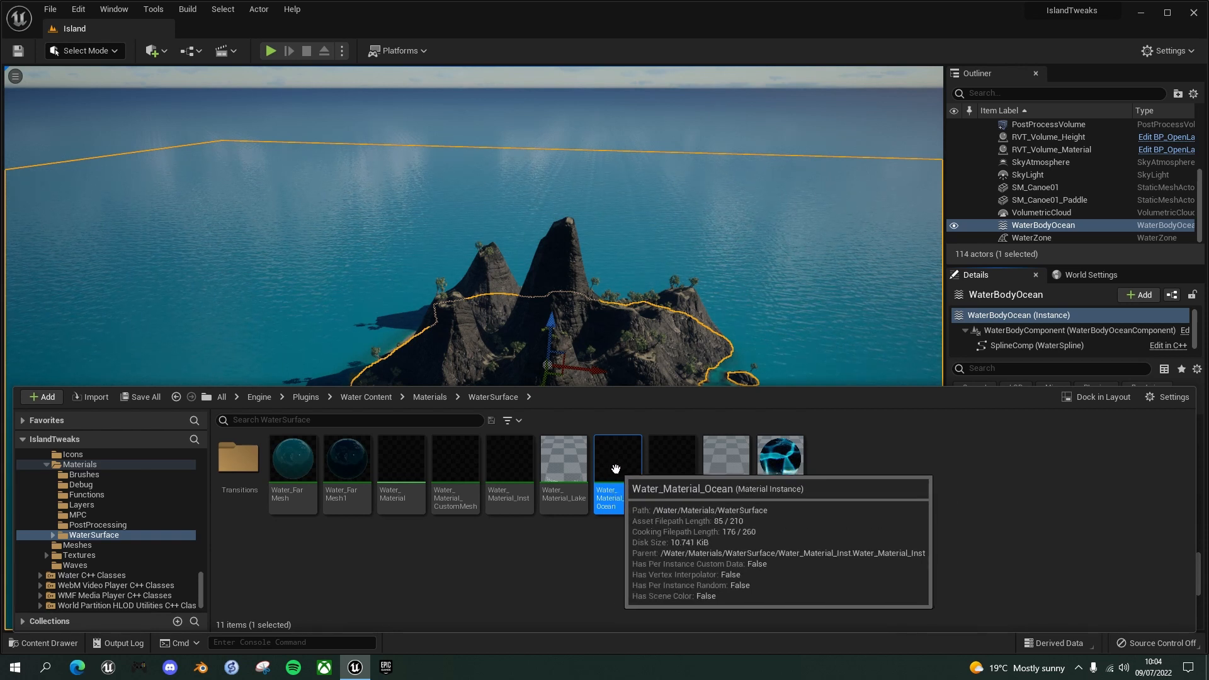
# Step: Duplicate the Water_Material_Ocean instance and name the copy Water_Material_Island
pyautogui.hotkey('ctrl', 'w')
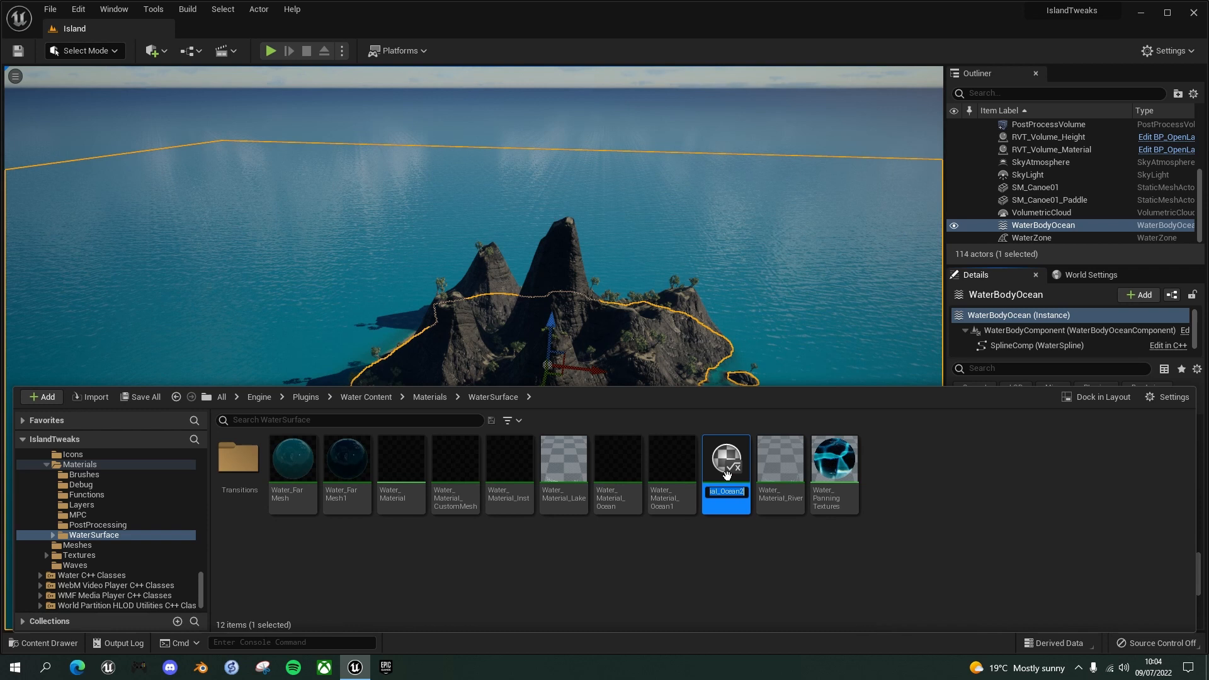
pyautogui.moveTo(744, 492); pyautogui.dragTo(721, 493)
pyautogui.write('Island')
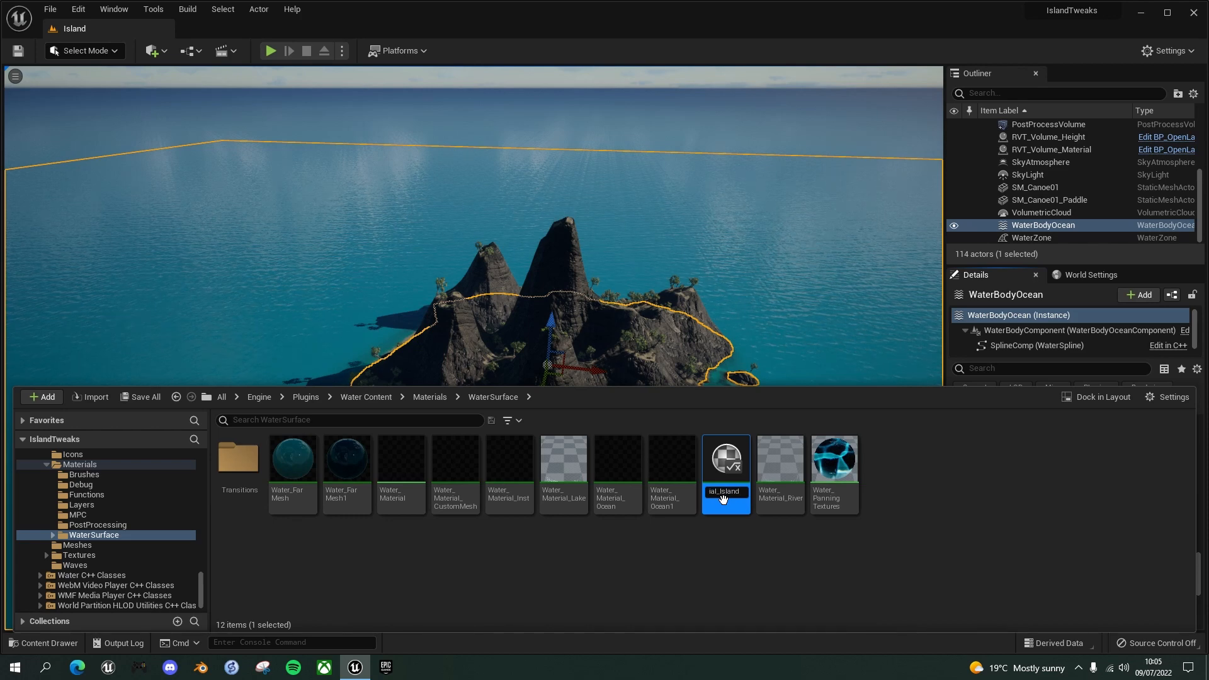
pyautogui.press('Return')
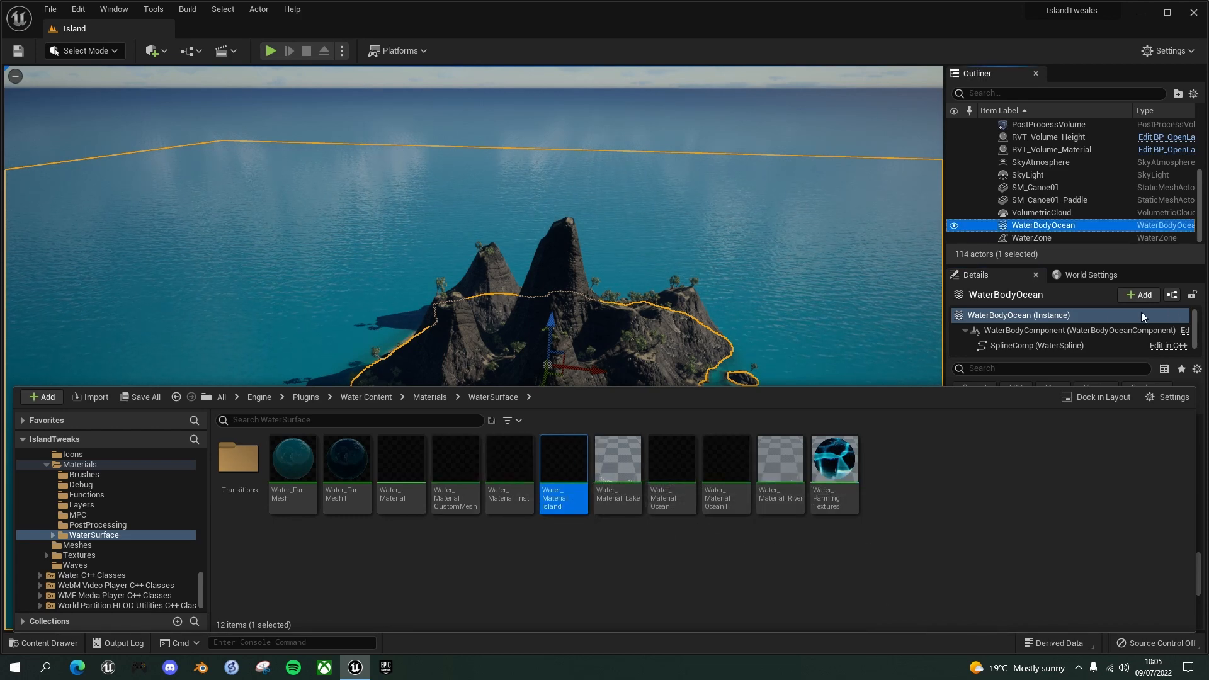
# Step: Assign Water_Material_Island as the Water Material of the WaterBodyOcean actor
pyautogui.click(1045, 225)
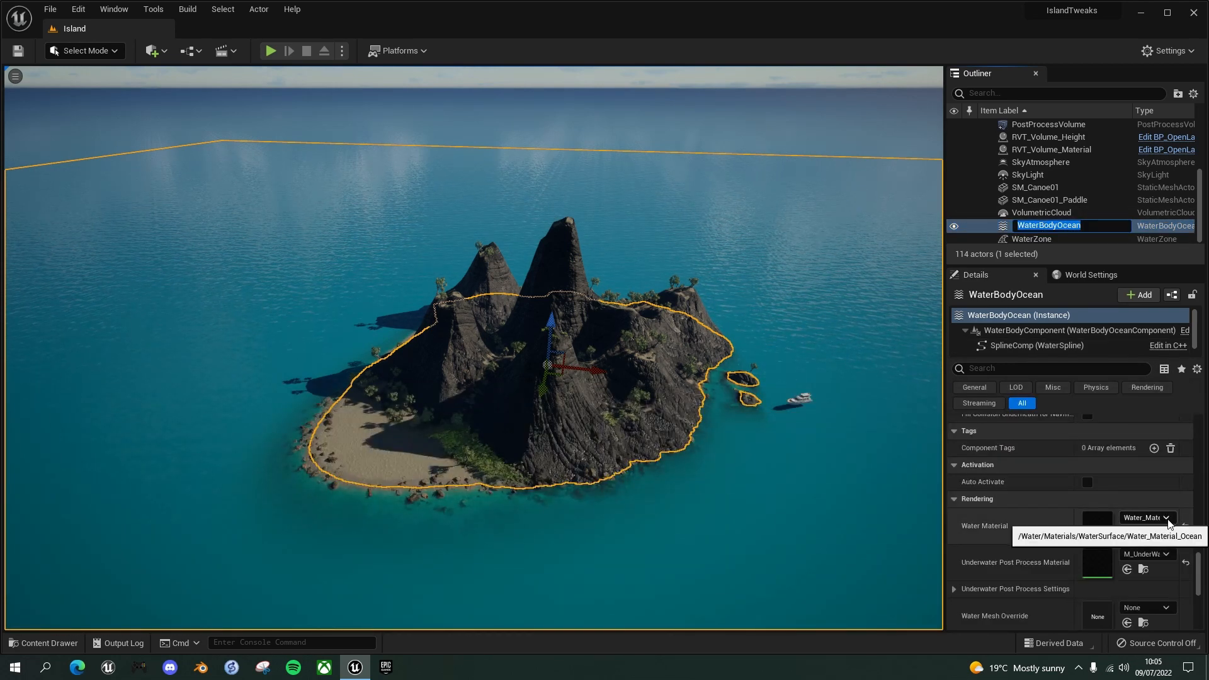
pyautogui.click(1147, 519)
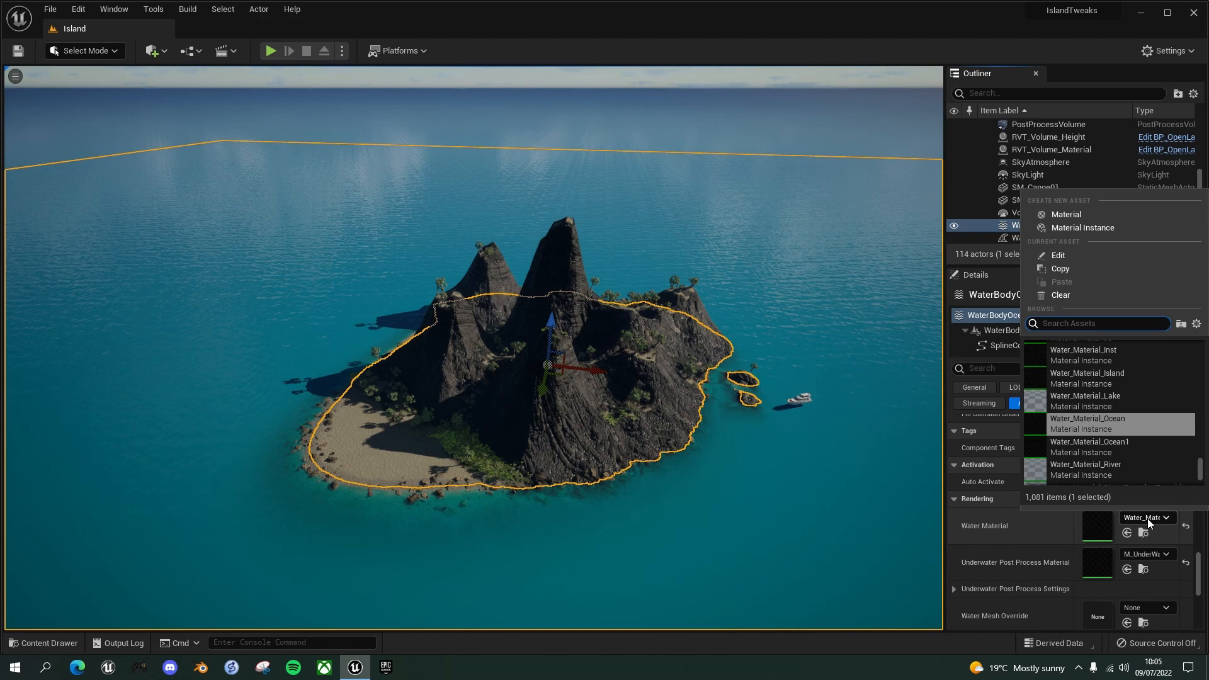
pyautogui.click(1108, 374)
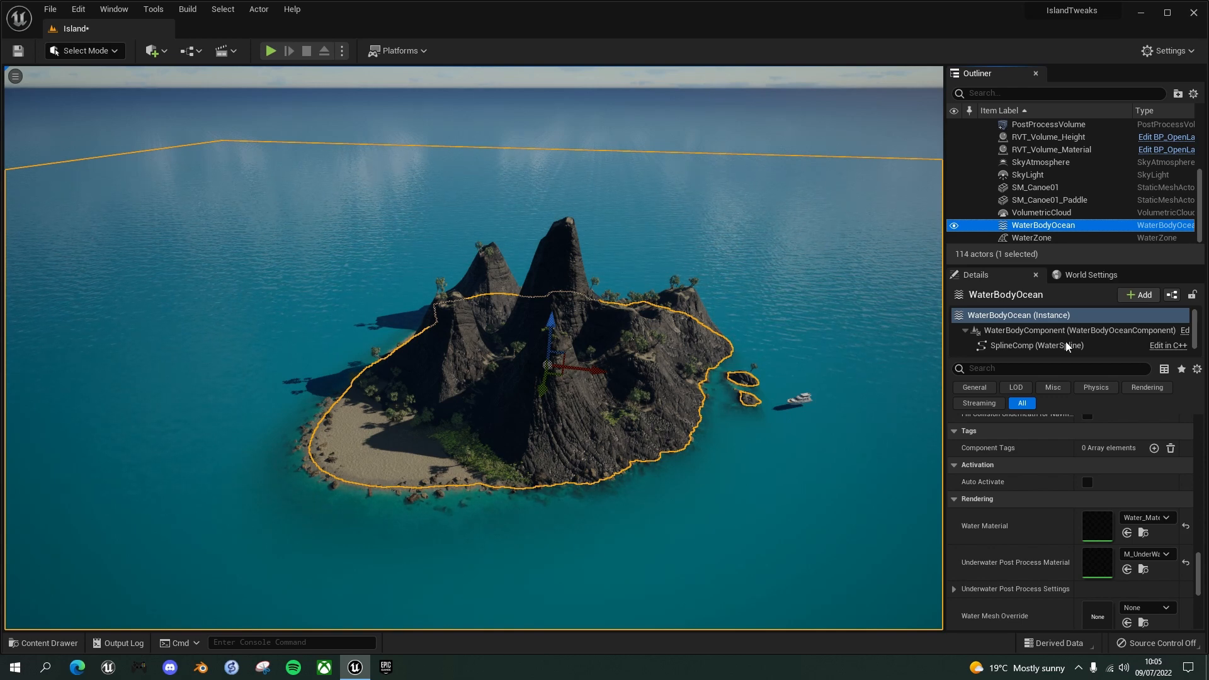
# Step: Open Water_Material_Island for editing and arrange its window beside the viewport with the parameter names fully readable
pyautogui.click(1144, 533)
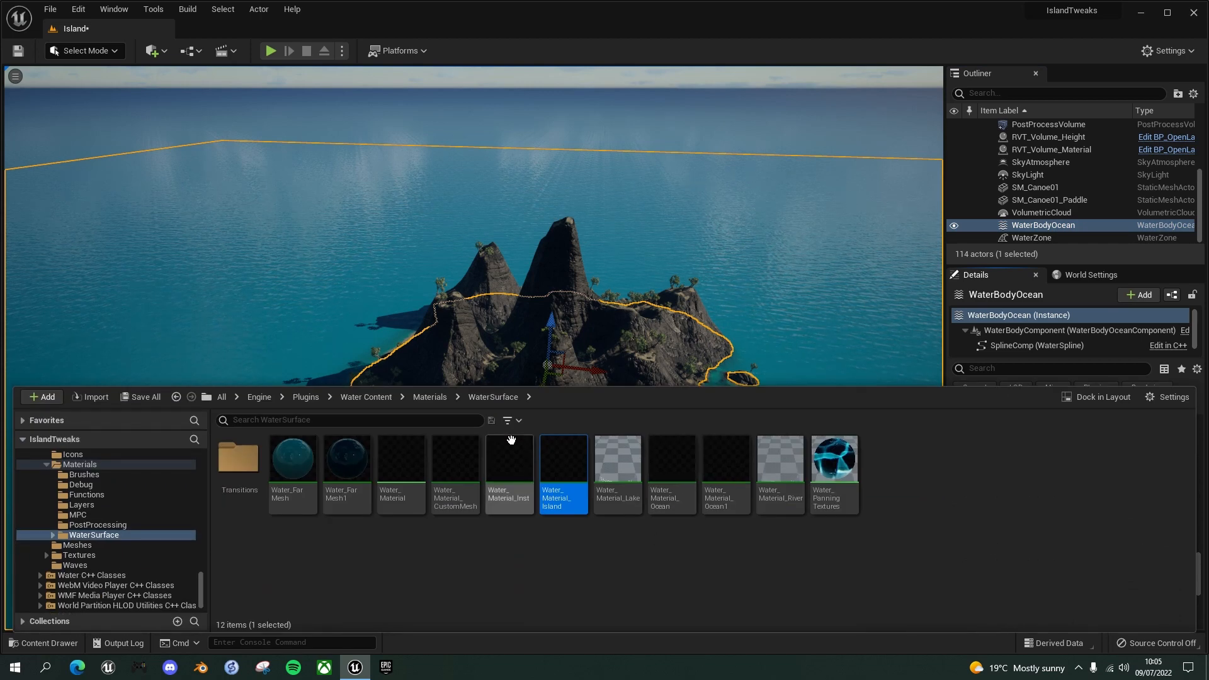
pyautogui.doubleClick(560, 478)
pyautogui.moveTo(771, 33); pyautogui.dragTo(1016, 108)
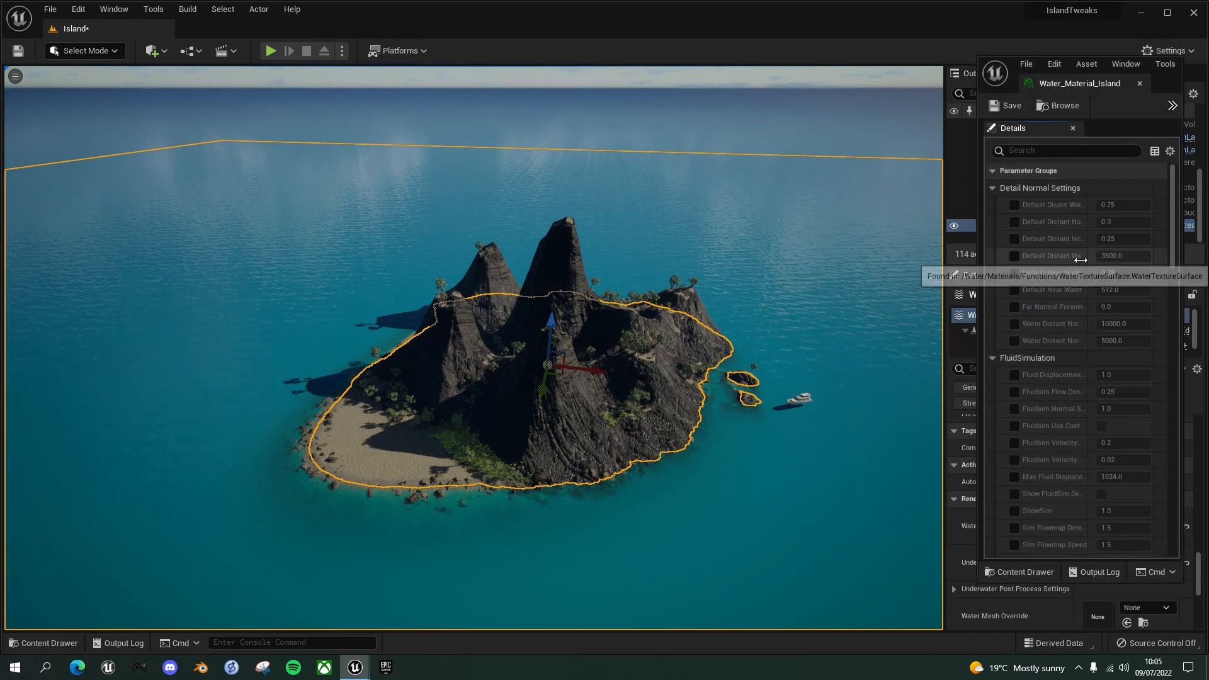
pyautogui.moveTo(1057, 257); pyautogui.dragTo(1096, 260)
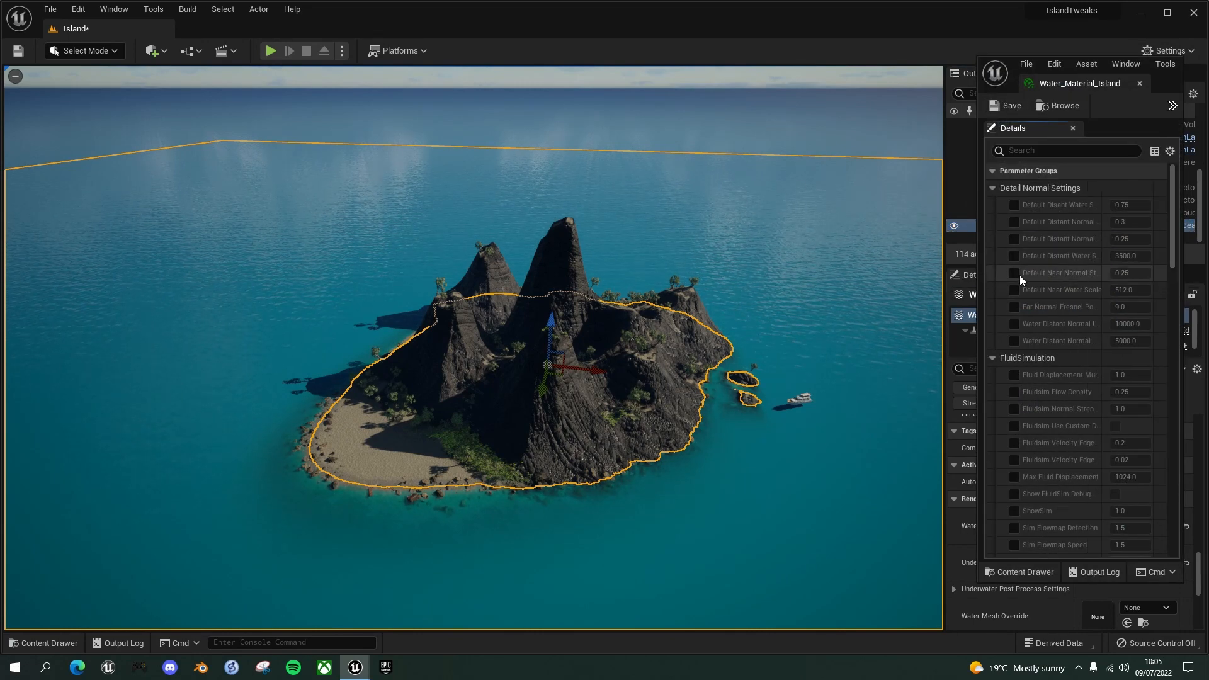
pyautogui.moveTo(978, 277); pyautogui.dragTo(941, 277)
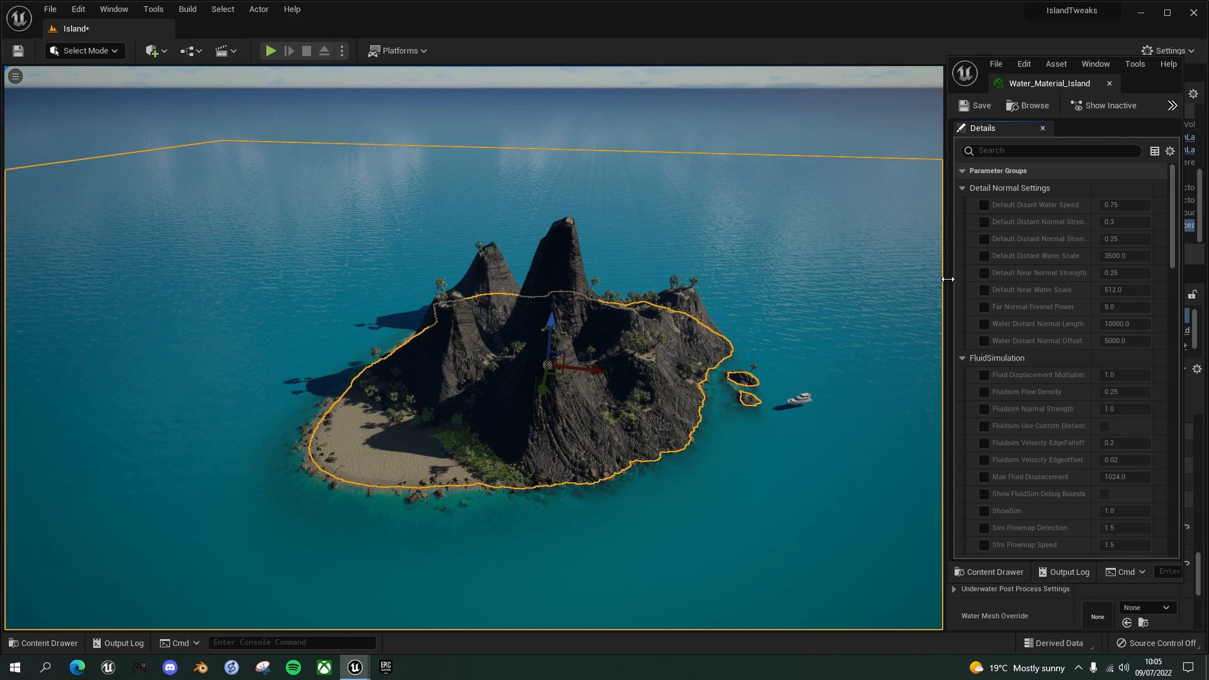
pyautogui.moveTo(1091, 289); pyautogui.dragTo(1103, 291)
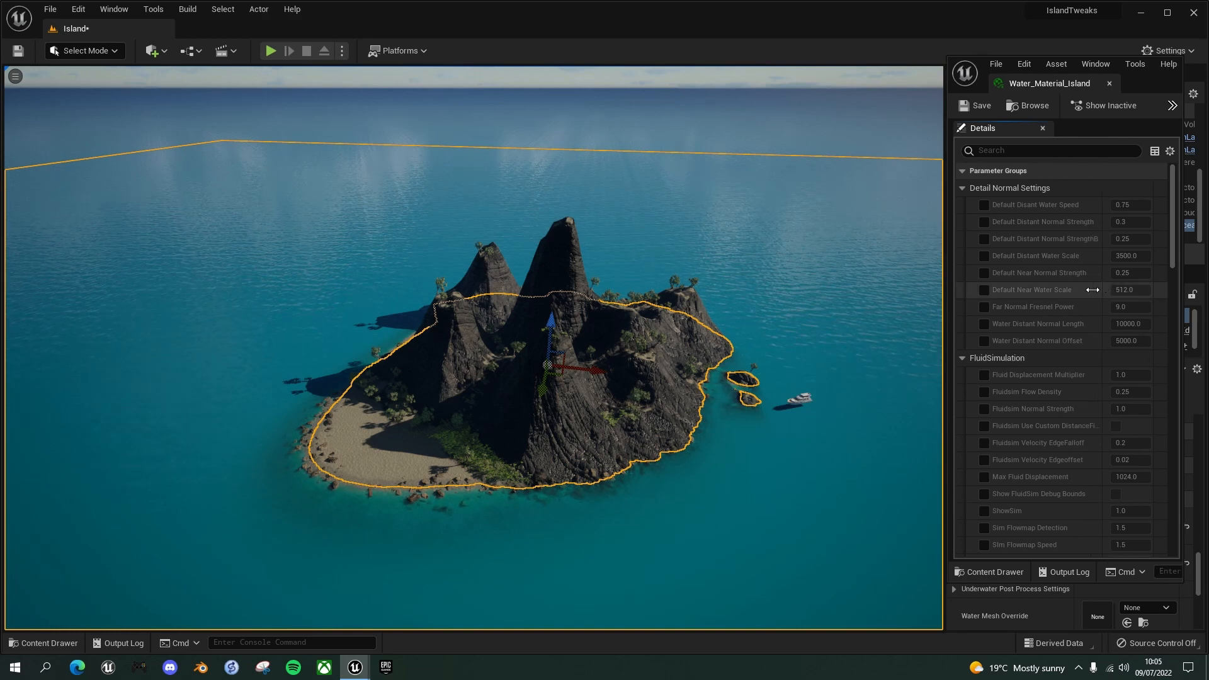
# Step: Set the A component of the Absorption vector parameter in Water_Material_Island to 4
pyautogui.scroll(-5, 1059, 309)
pyautogui.scroll(-9, 1059, 306)
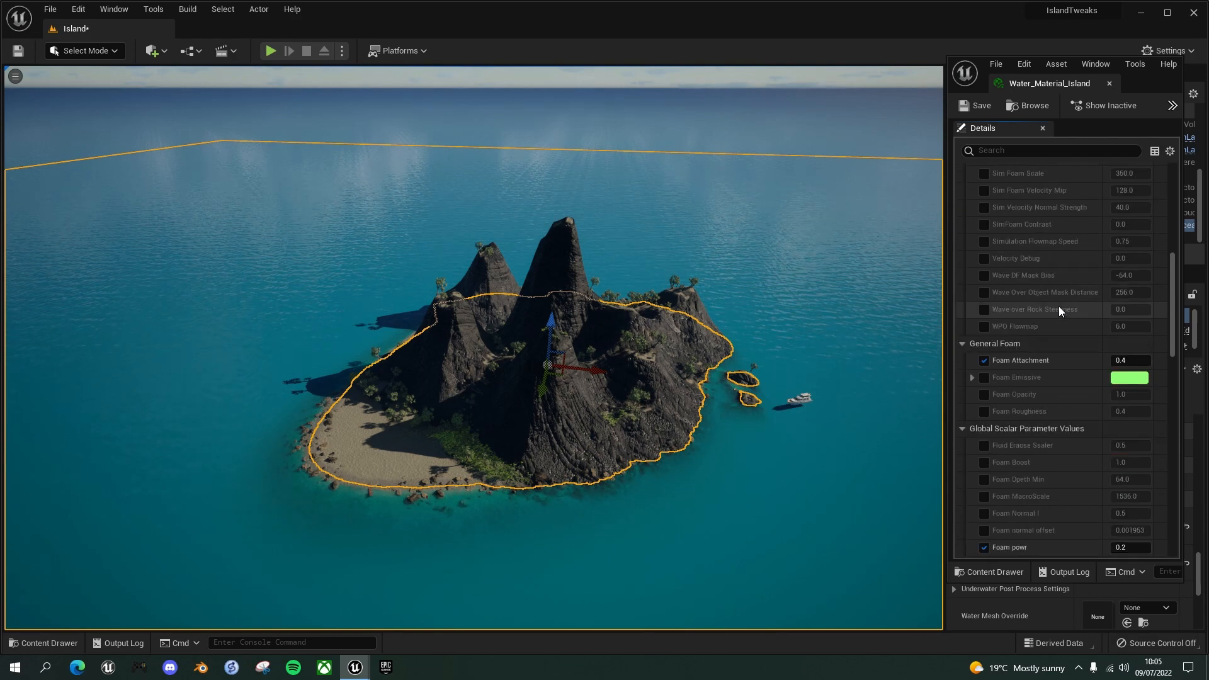
pyautogui.scroll(-4, 1060, 370)
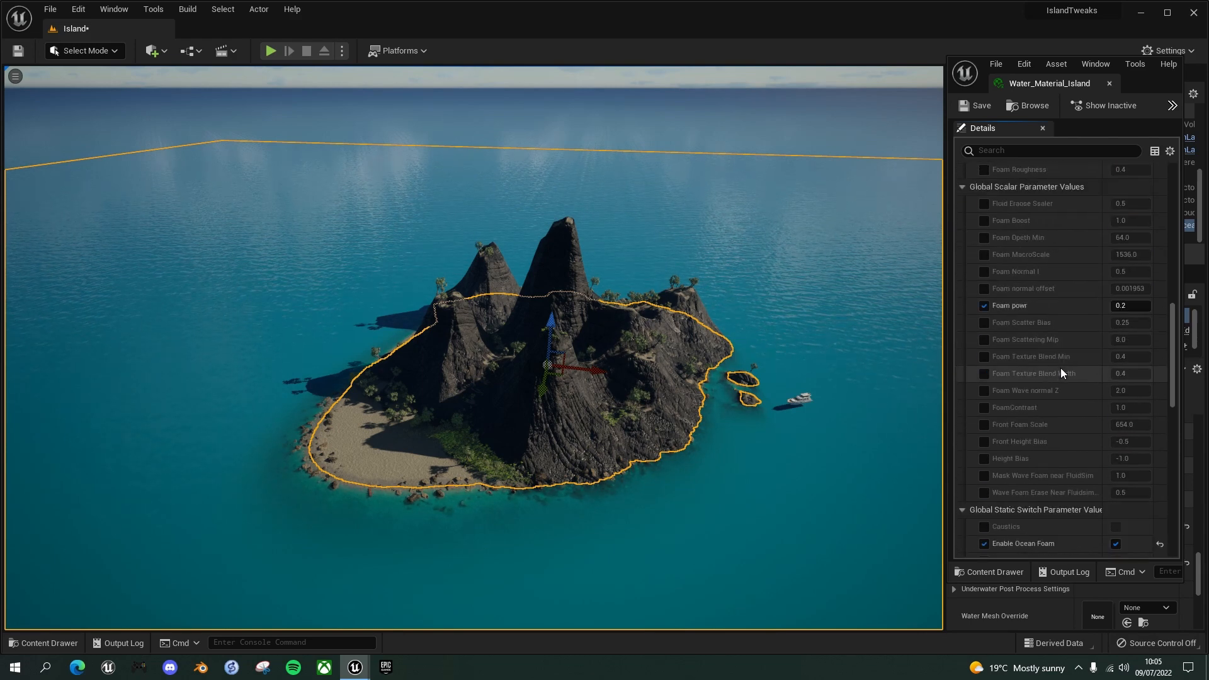
pyautogui.scroll(-6, 1060, 368)
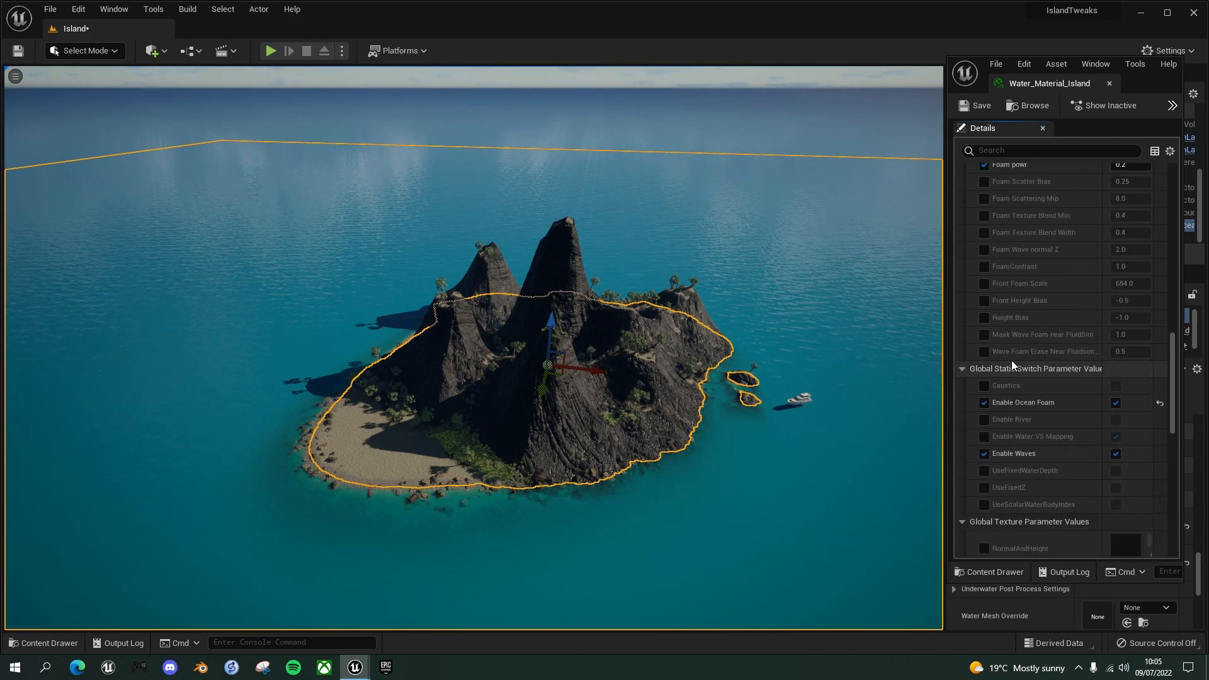
pyautogui.scroll(-3, 1010, 361)
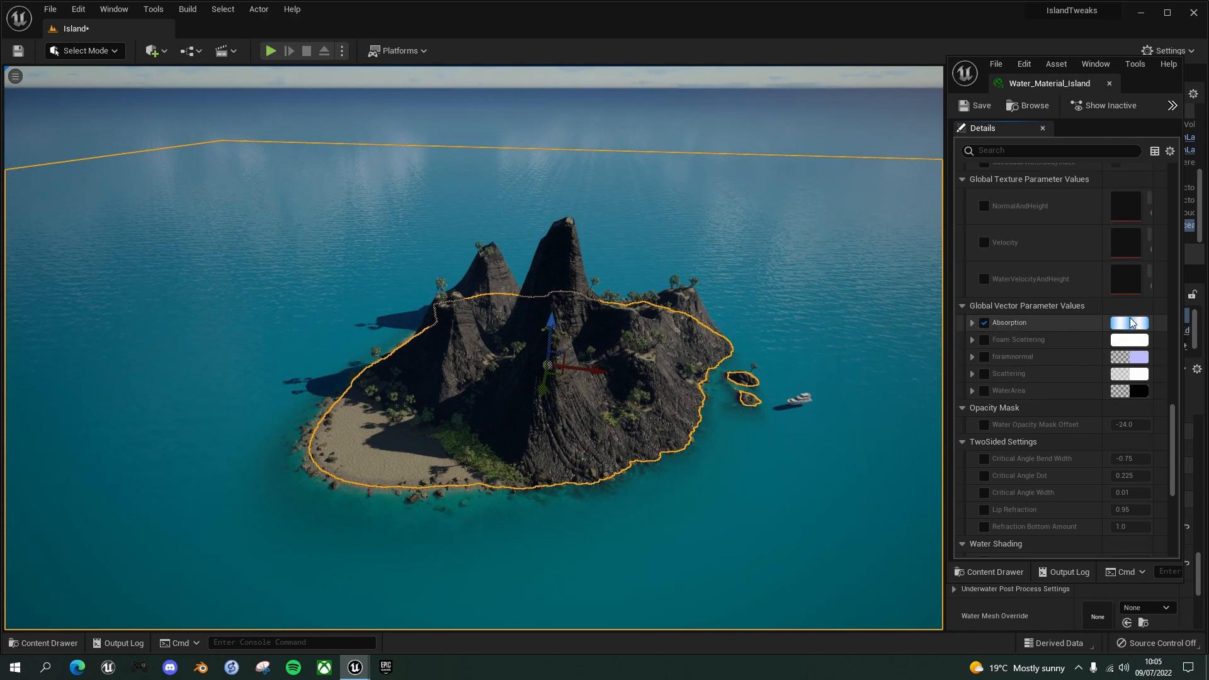
pyautogui.click(972, 323)
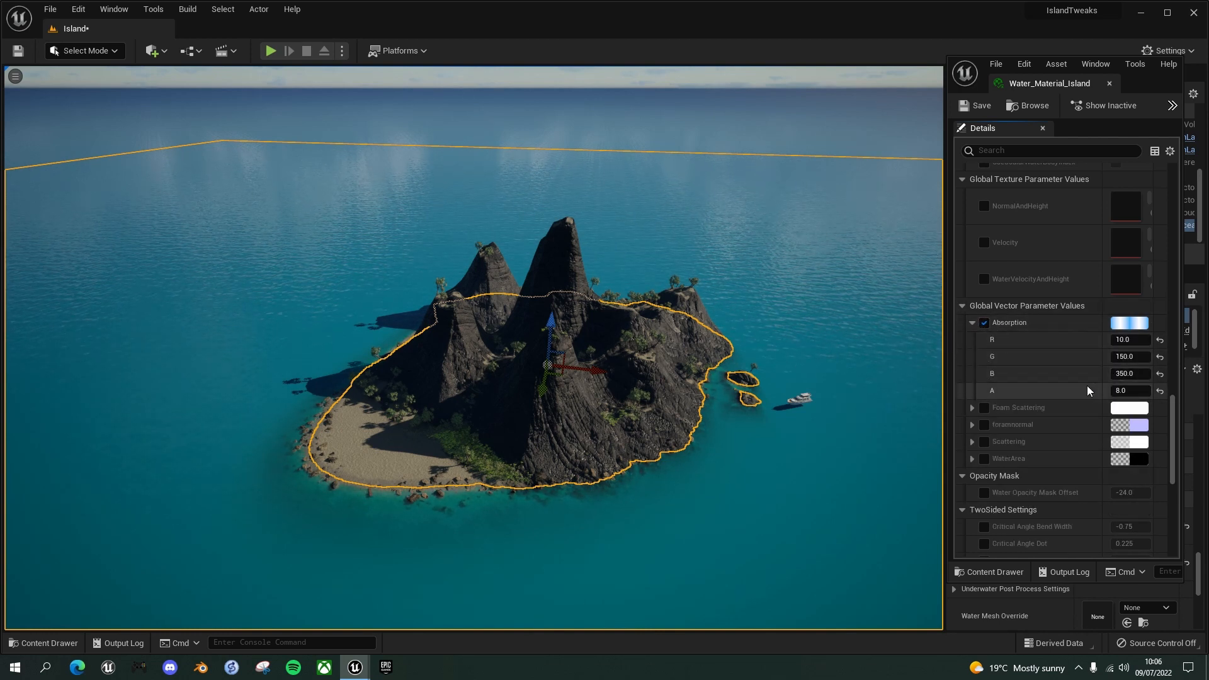
pyautogui.click(1130, 390)
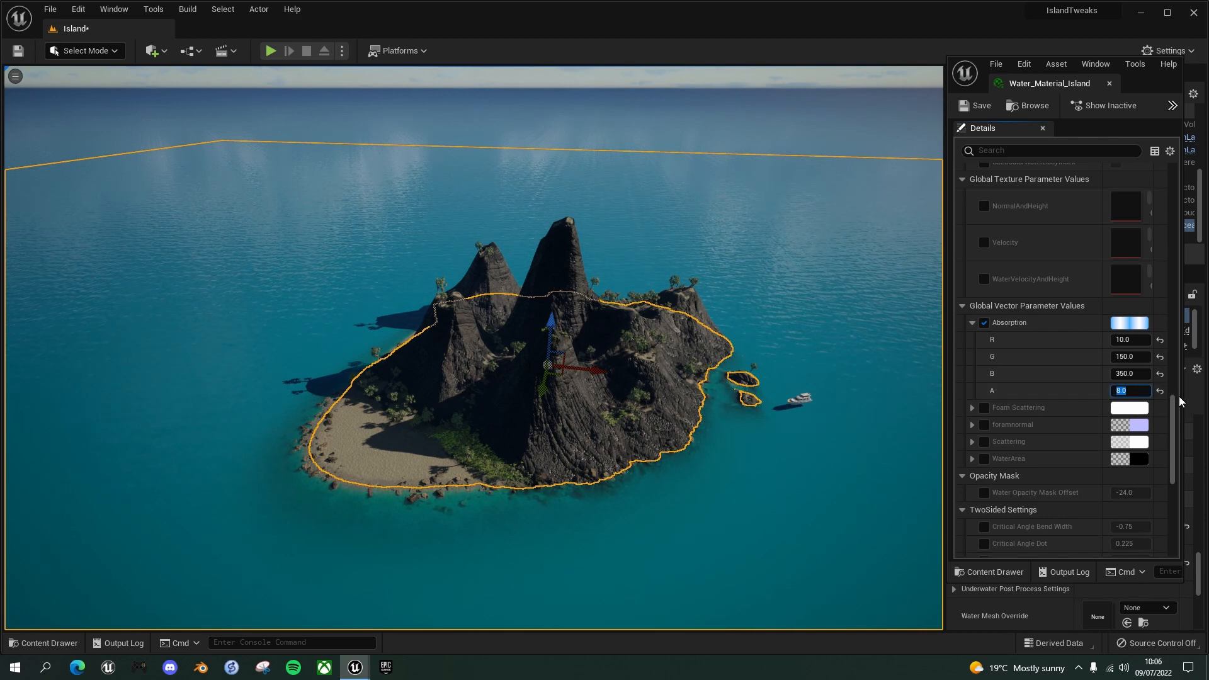
pyautogui.write('4')
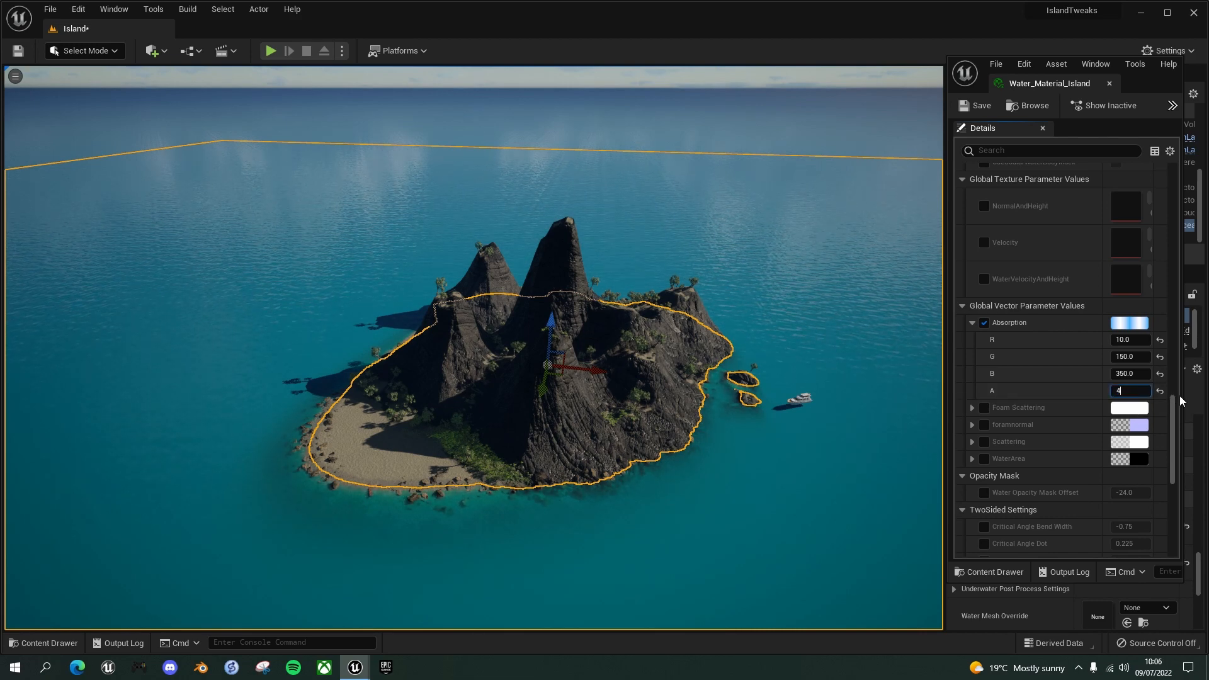
pyautogui.press('Return')
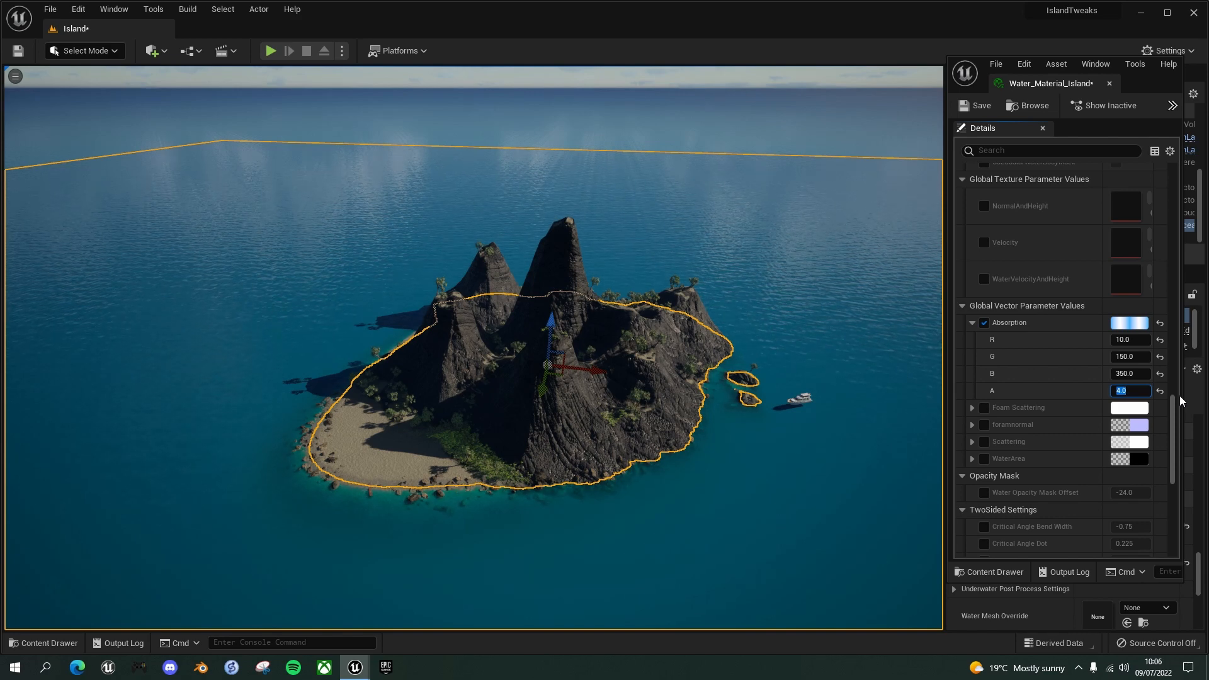
# Step: Try Absorption A values of 3, 2, 1, 2 and 8 in Water_Material_Island to compare the ocean colour
pyautogui.write('3')
pyautogui.press('Return')
pyautogui.write('2')
pyautogui.press('Return')
pyautogui.write('1')
pyautogui.press('Return')
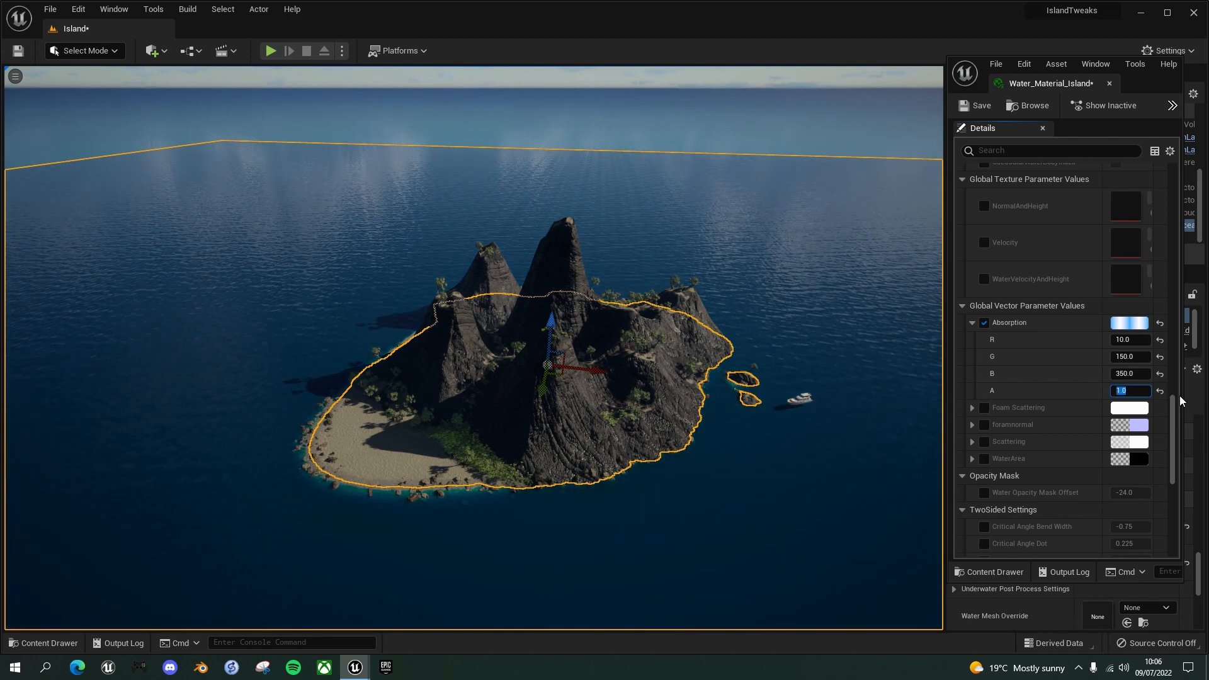
pyautogui.write('2')
pyautogui.press('Return')
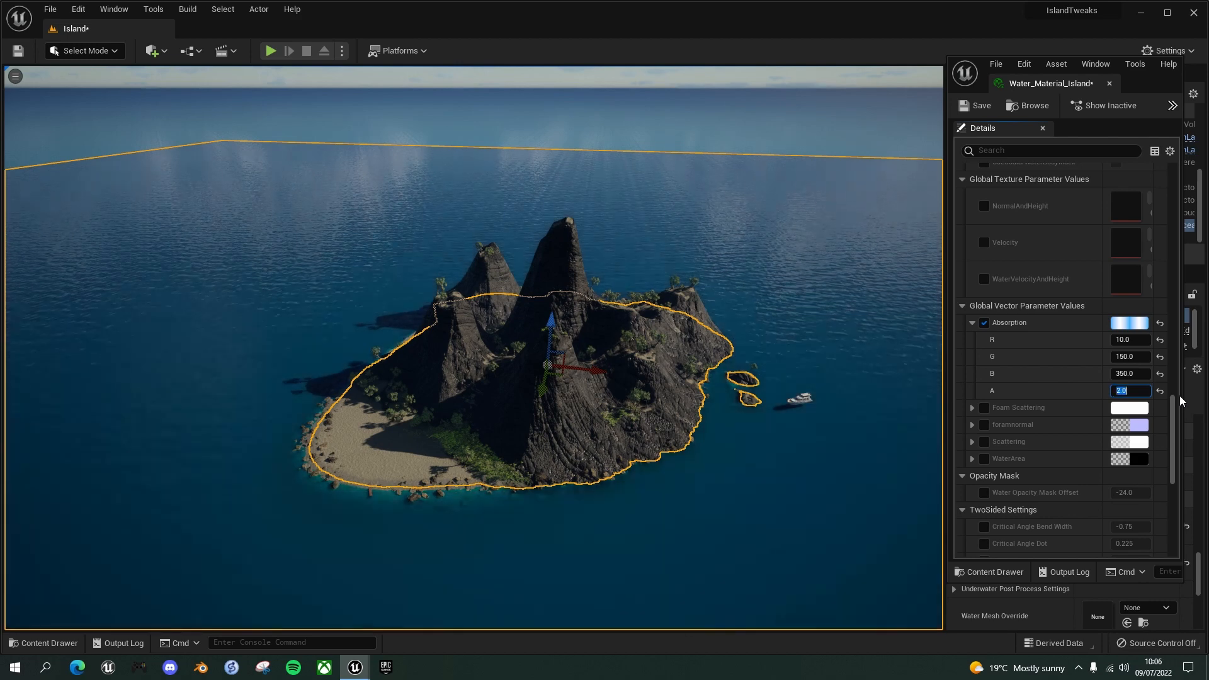
pyautogui.write('8')
pyautogui.press('Return')
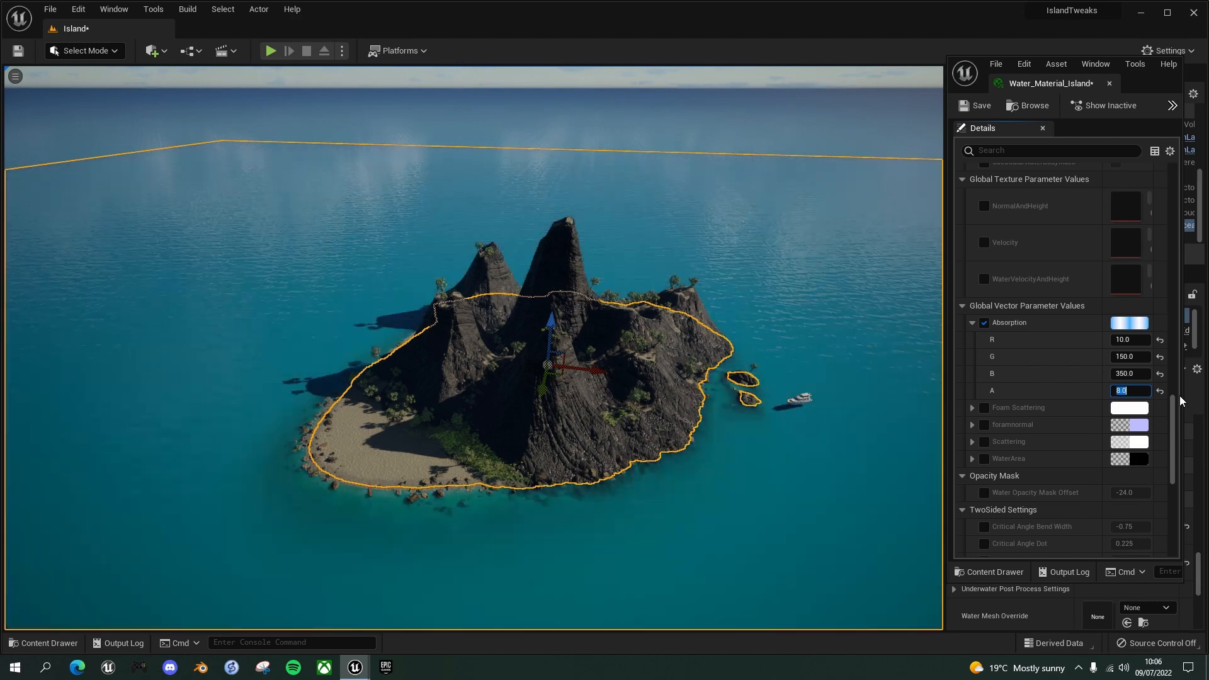
# Step: Set the Absorption A value to 2, deselect the ocean and save Water_Material_Island
pyautogui.write('2')
pyautogui.press('Return')
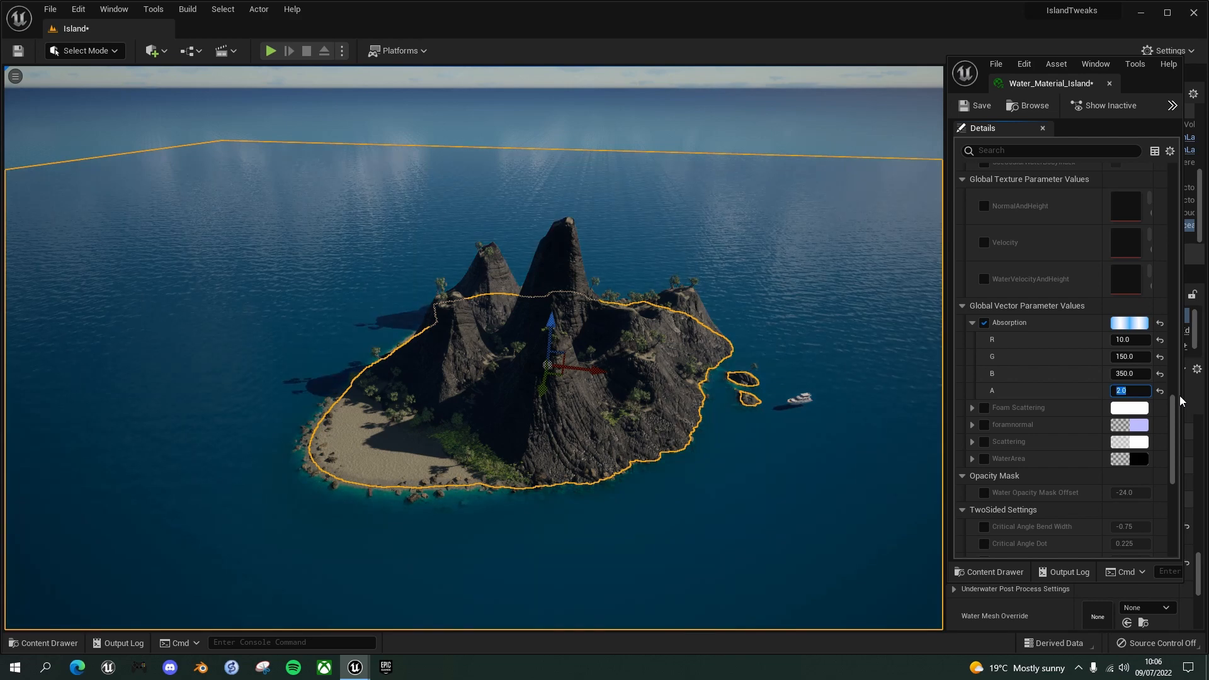
pyautogui.moveTo(783, 338); pyautogui.dragTo(700, 257, button='right')
pyautogui.press('s')
pyautogui.press('e')
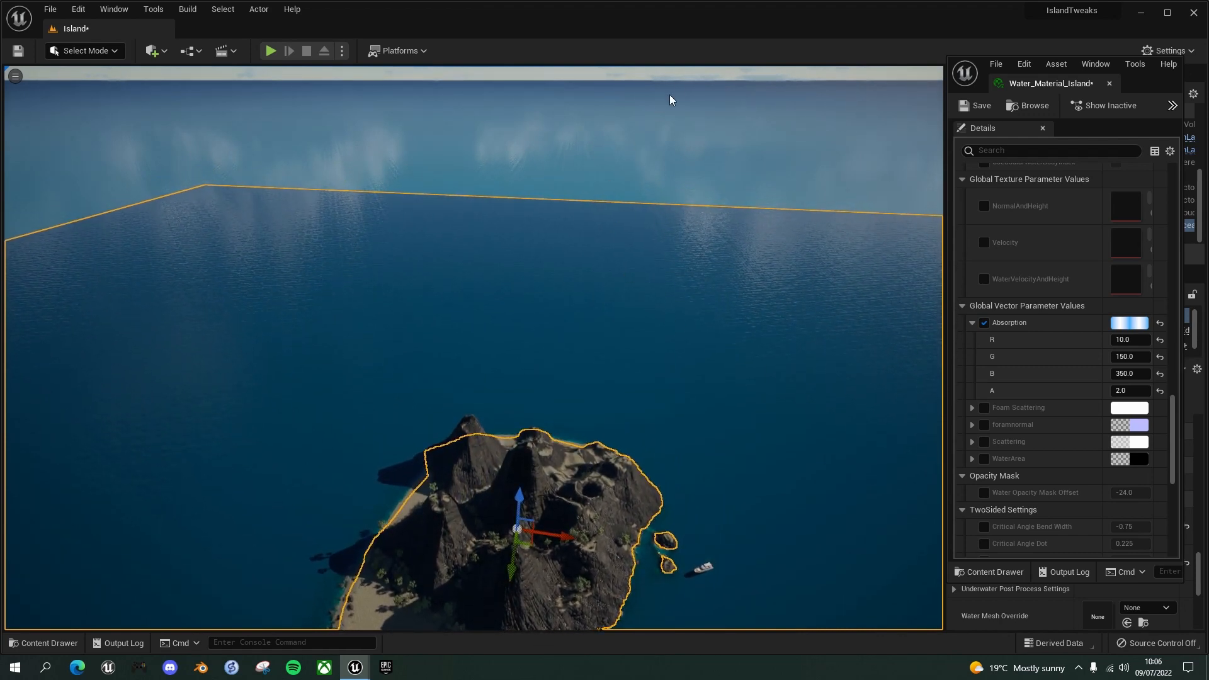
pyautogui.click(682, 74)
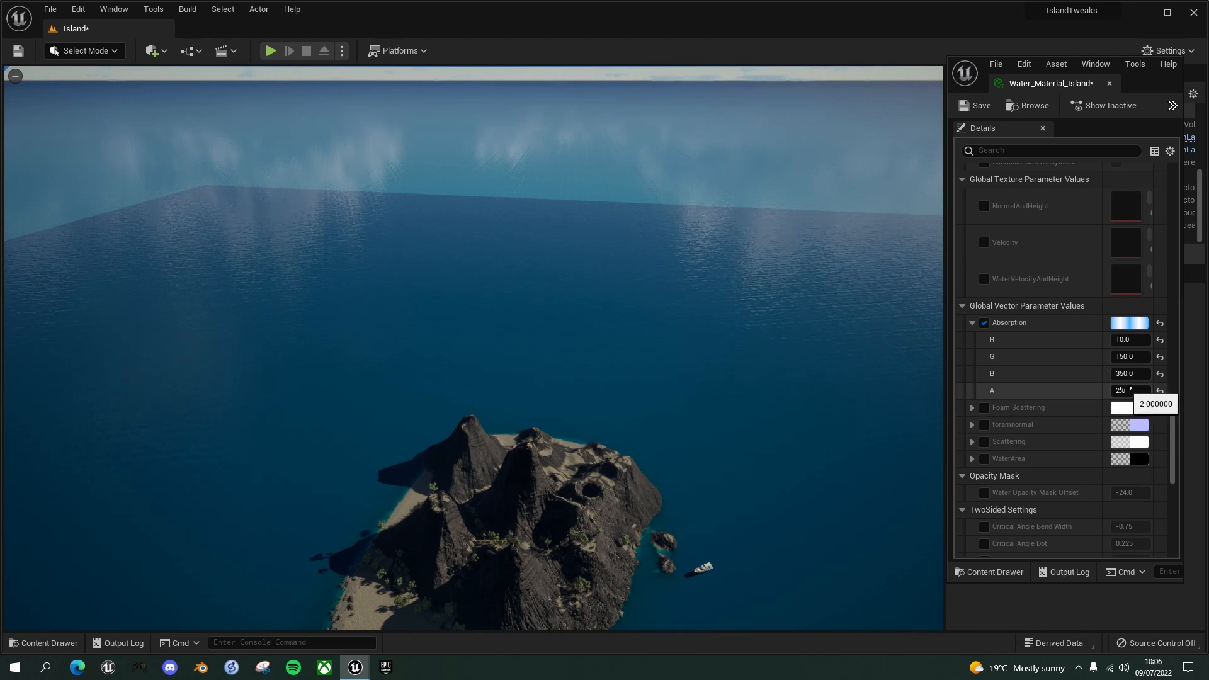
pyautogui.click(976, 104)
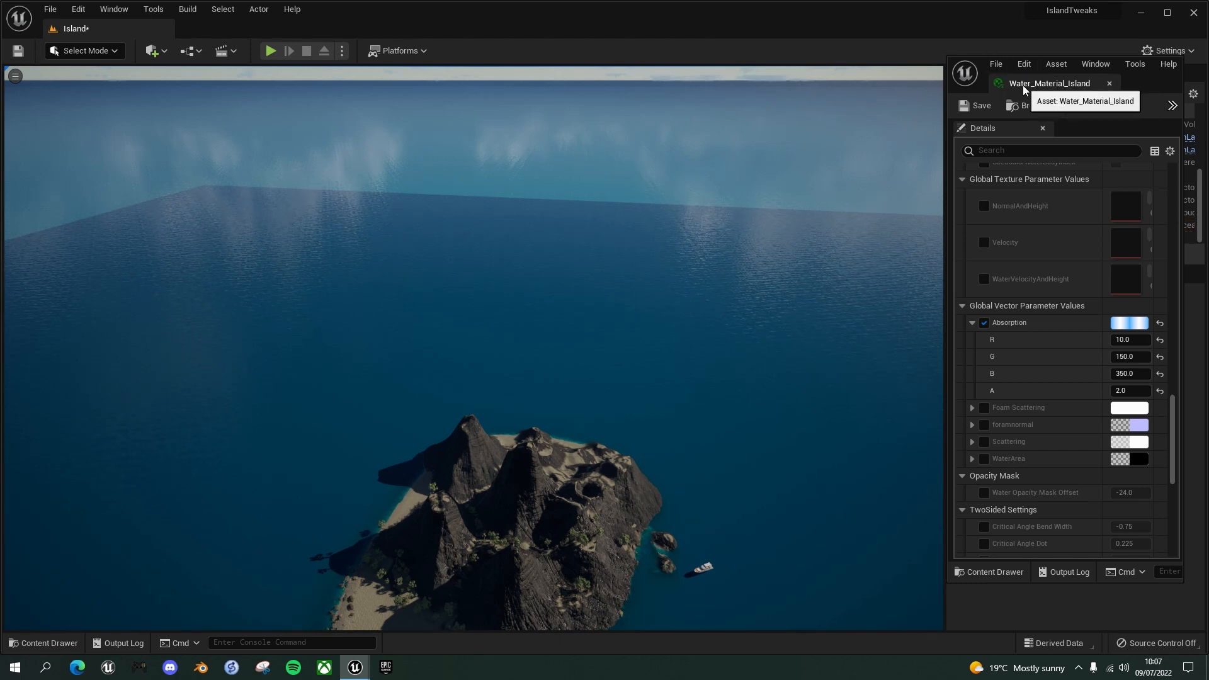
# Step: Place the material editor side by side with the level editor, giving the level editor most of the width, and adjust the parameter columns
pyautogui.press('super+Right')
pyautogui.press('Return')
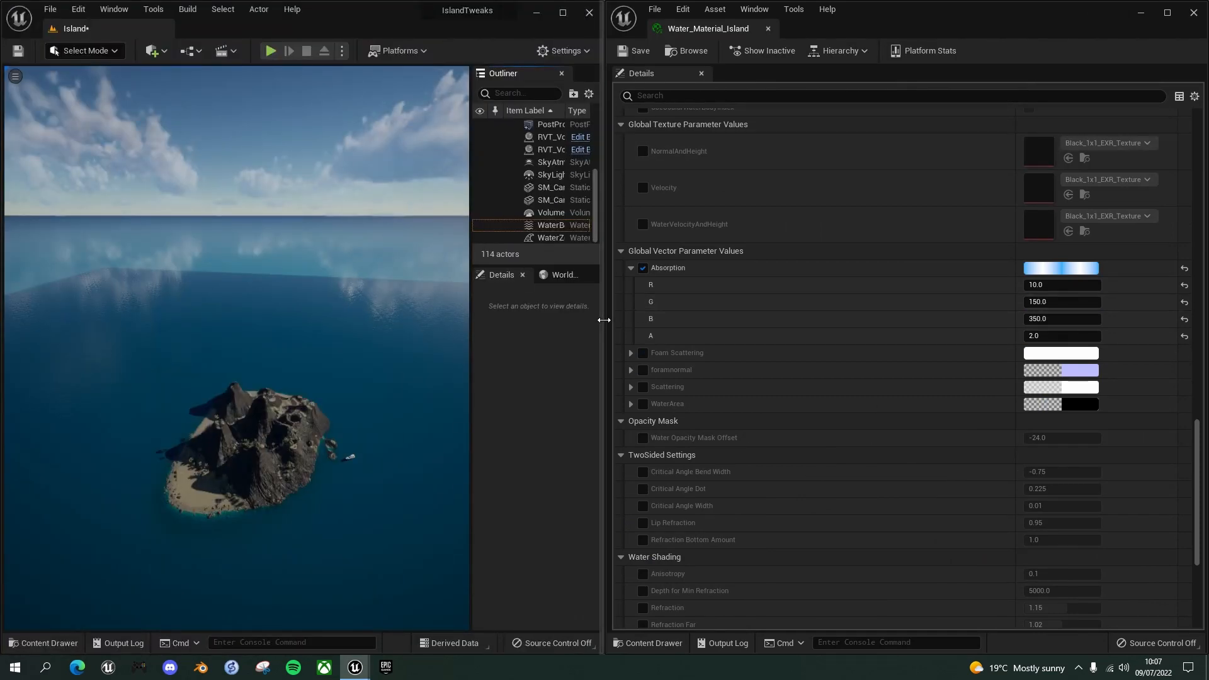
pyautogui.moveTo(607, 318); pyautogui.dragTo(1000, 335)
pyautogui.moveTo(1134, 318); pyautogui.dragTo(1115, 324)
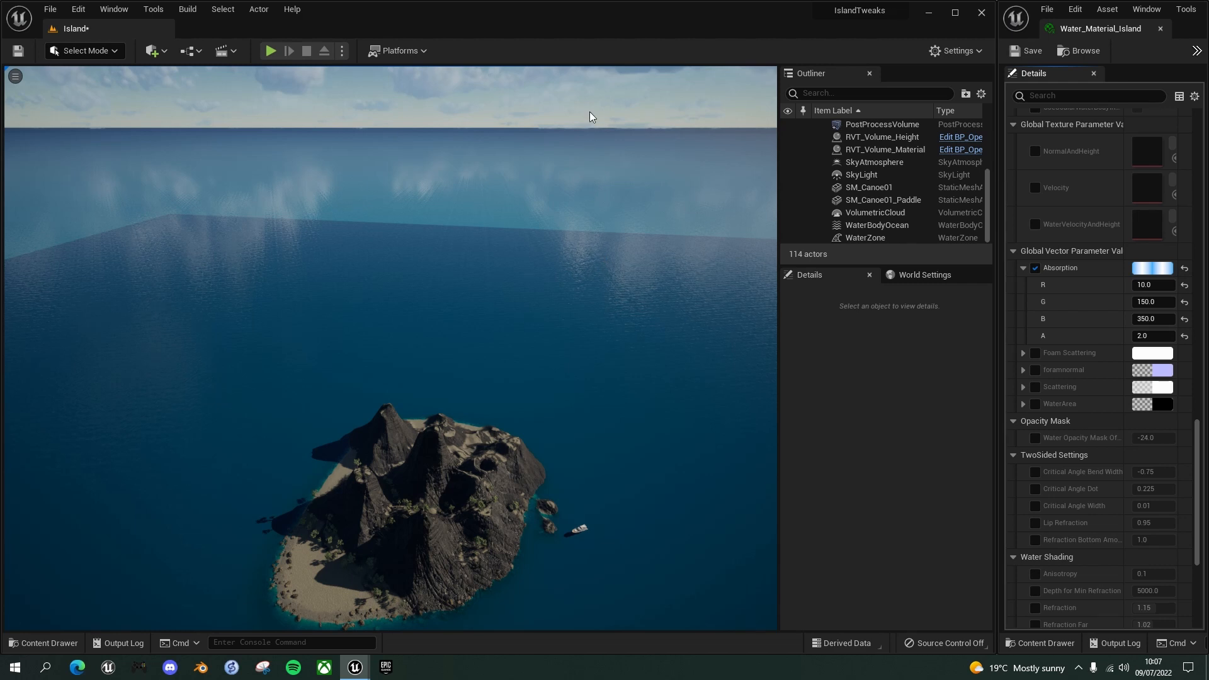
# Step: Select the WaterZone actor and locate its Far Distance Material asset in the content folders
pyautogui.click(867, 238)
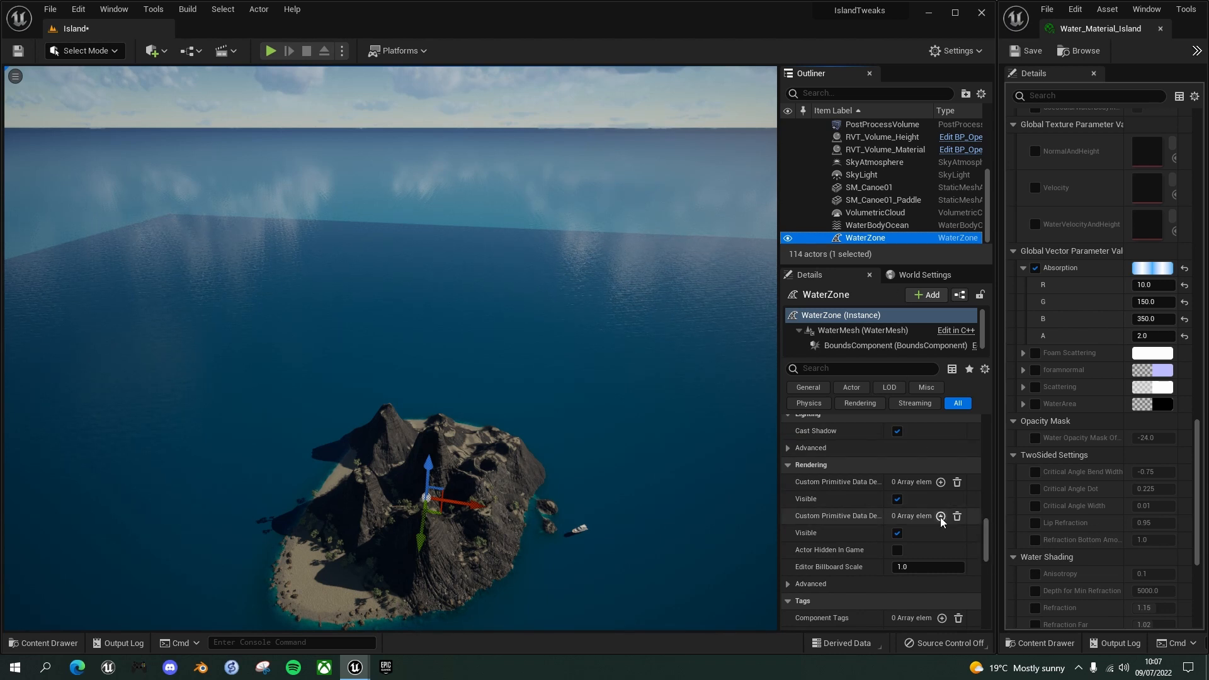
pyautogui.scroll(-10, 939, 516)
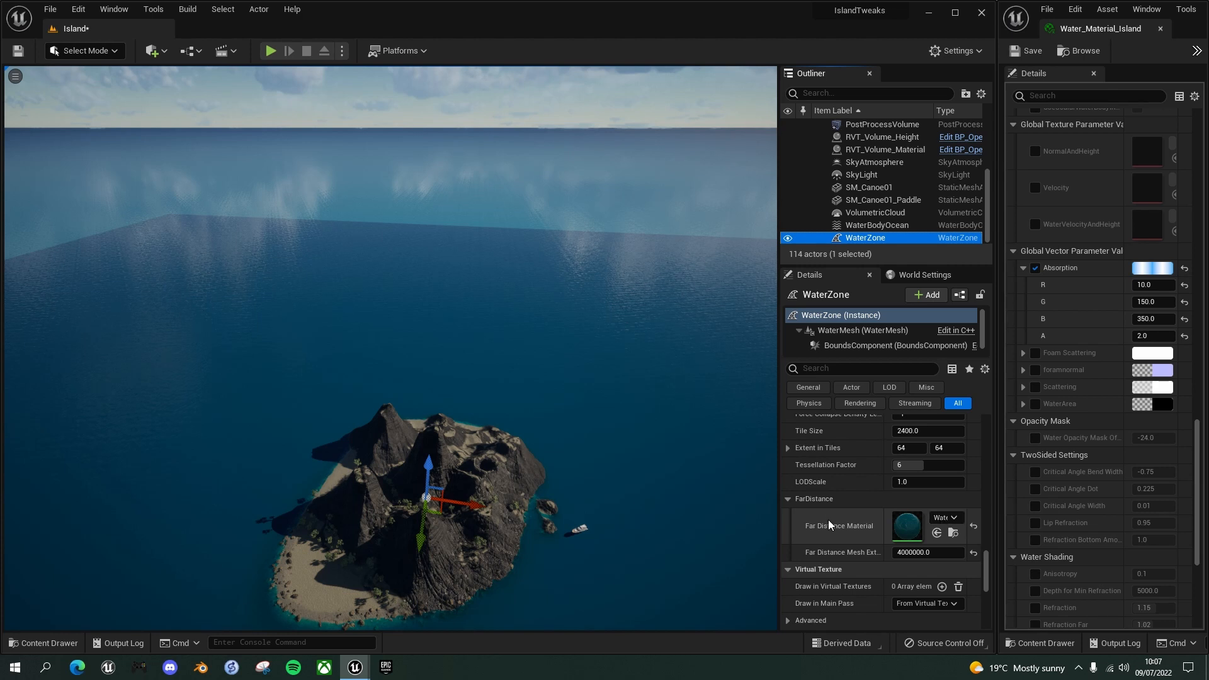
pyautogui.scroll(2, 812, 504)
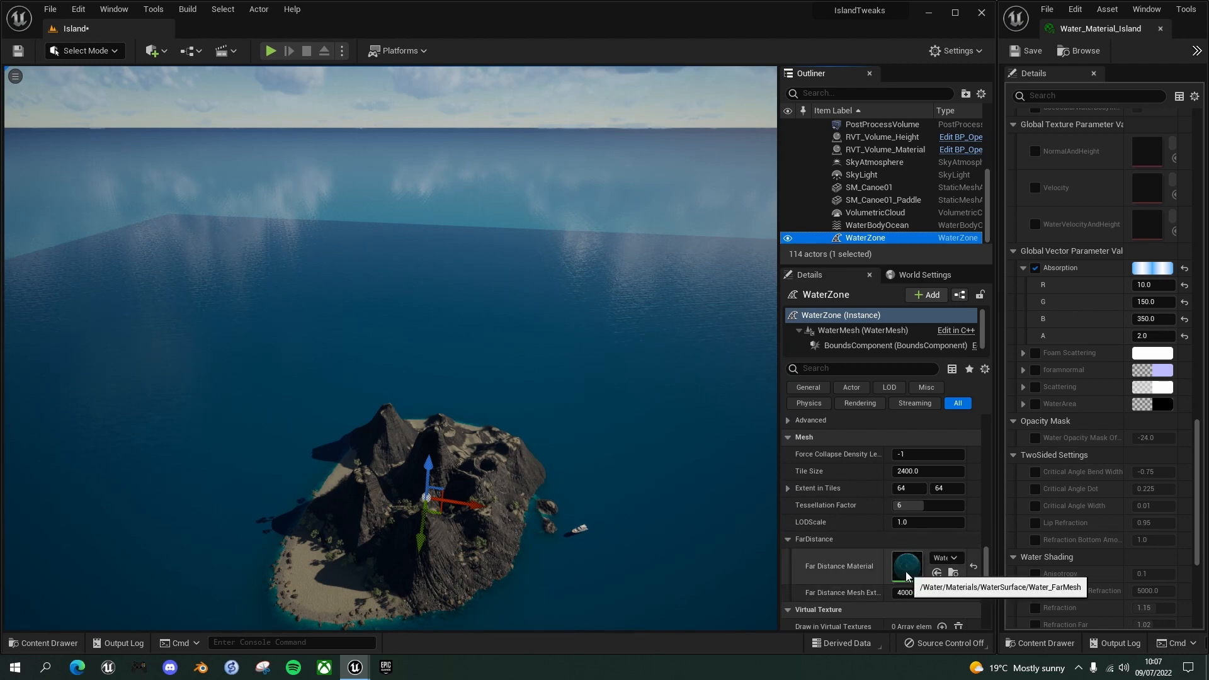
pyautogui.click(952, 572)
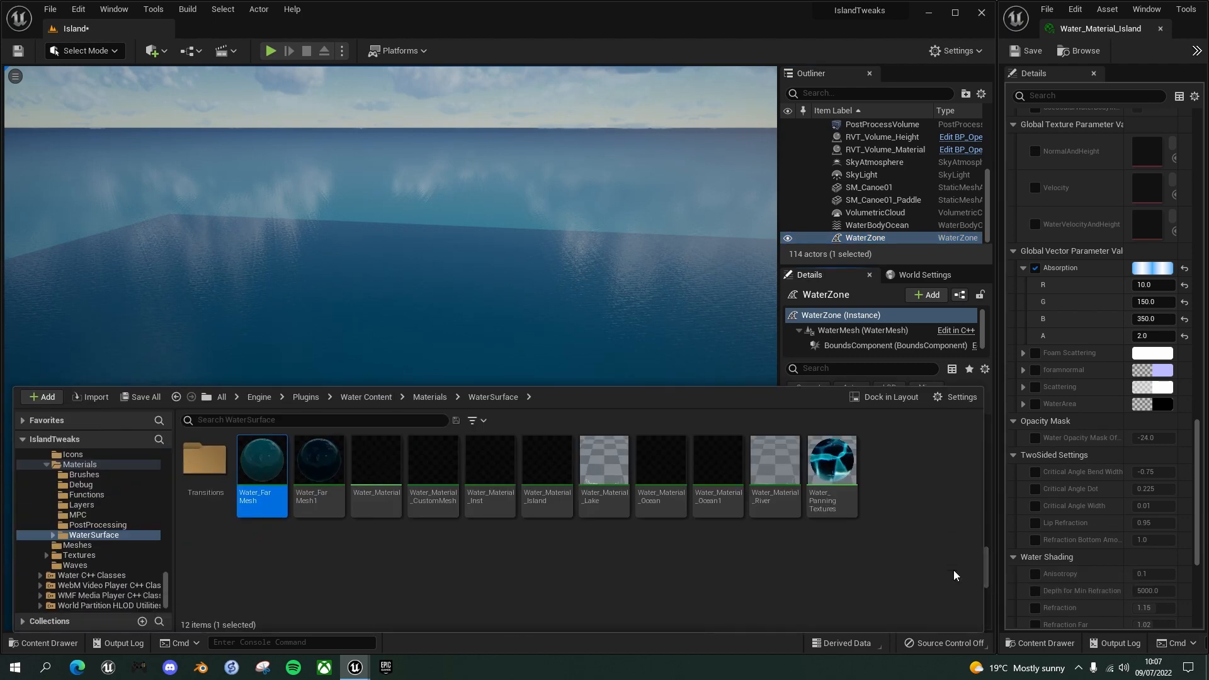
# Step: Duplicate the Water_FarMesh material instance and name the copy Water_FarMesh_Island
pyautogui.moveTo(266, 469)
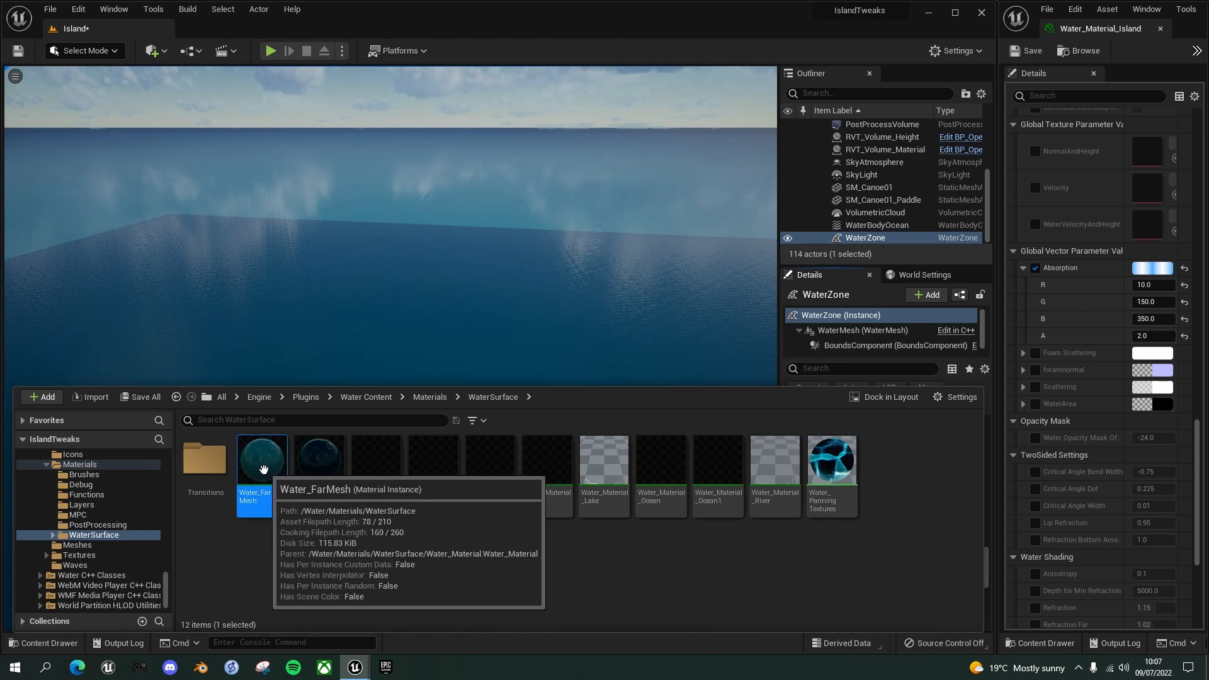
pyautogui.hotkey('ctrl', 'd')
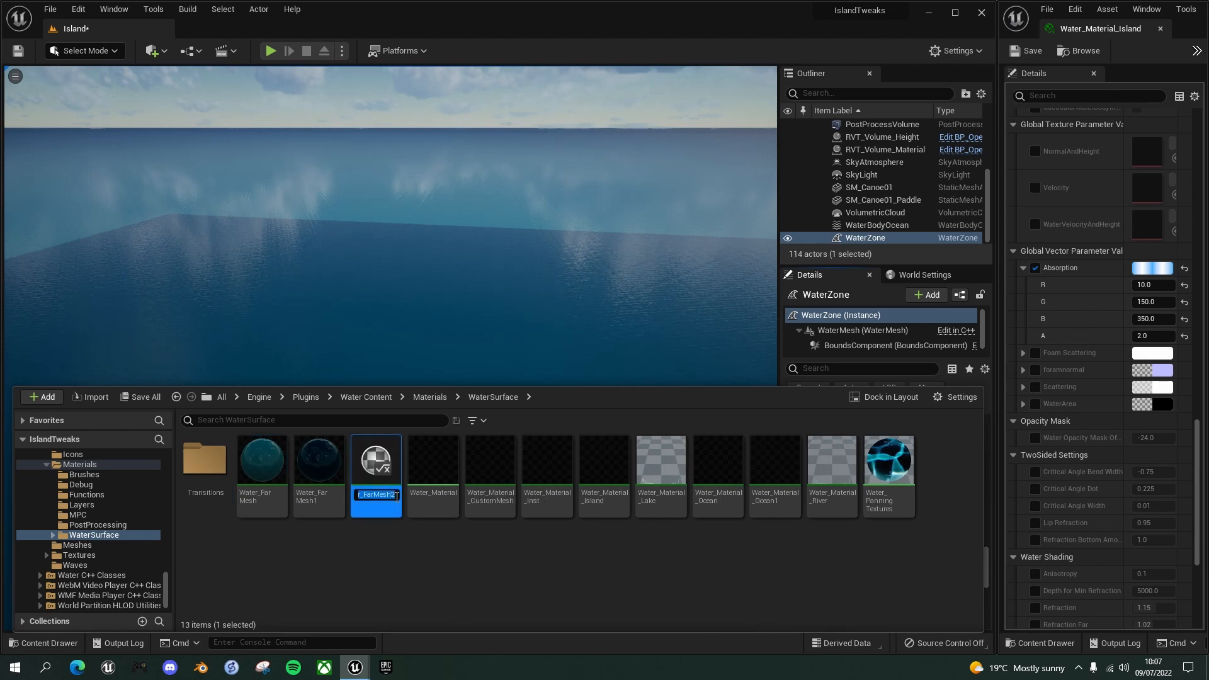
pyautogui.click(396, 496)
pyautogui.press('BackSpace')
pyautogui.write('_Island')
pyautogui.press('Return')
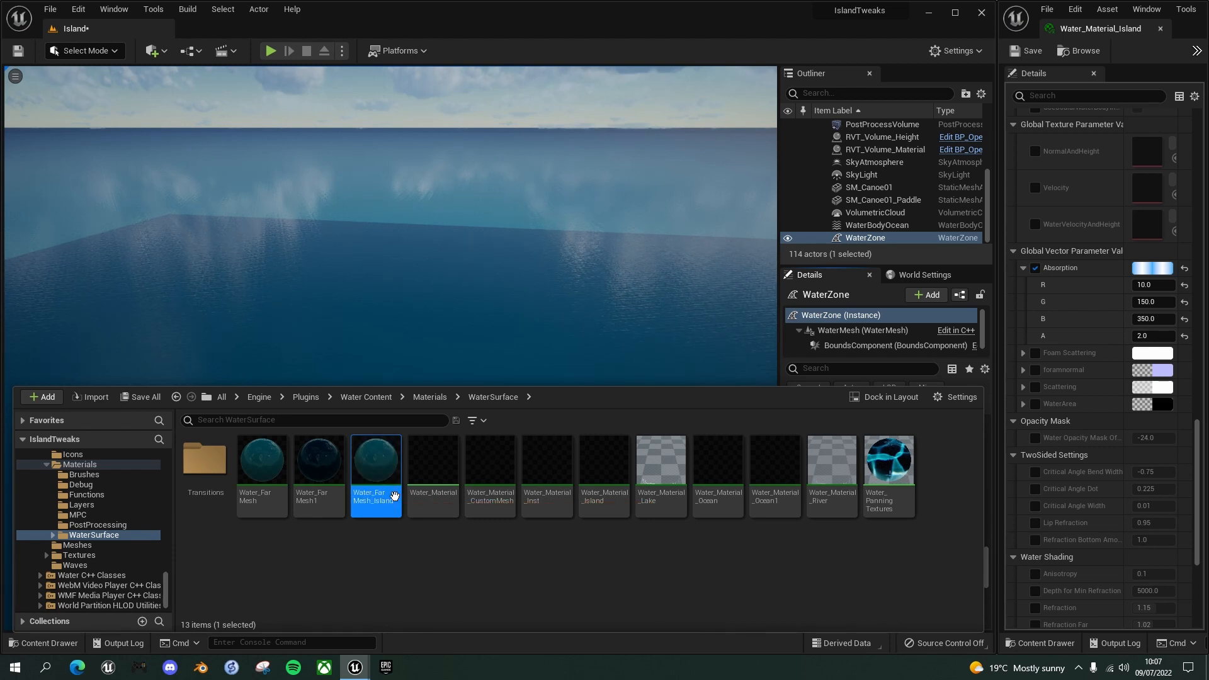
# Step: Assign Water_FarMesh_Island as the WaterZone's Far Distance Material and open that instance for editing
pyautogui.click(1033, 437)
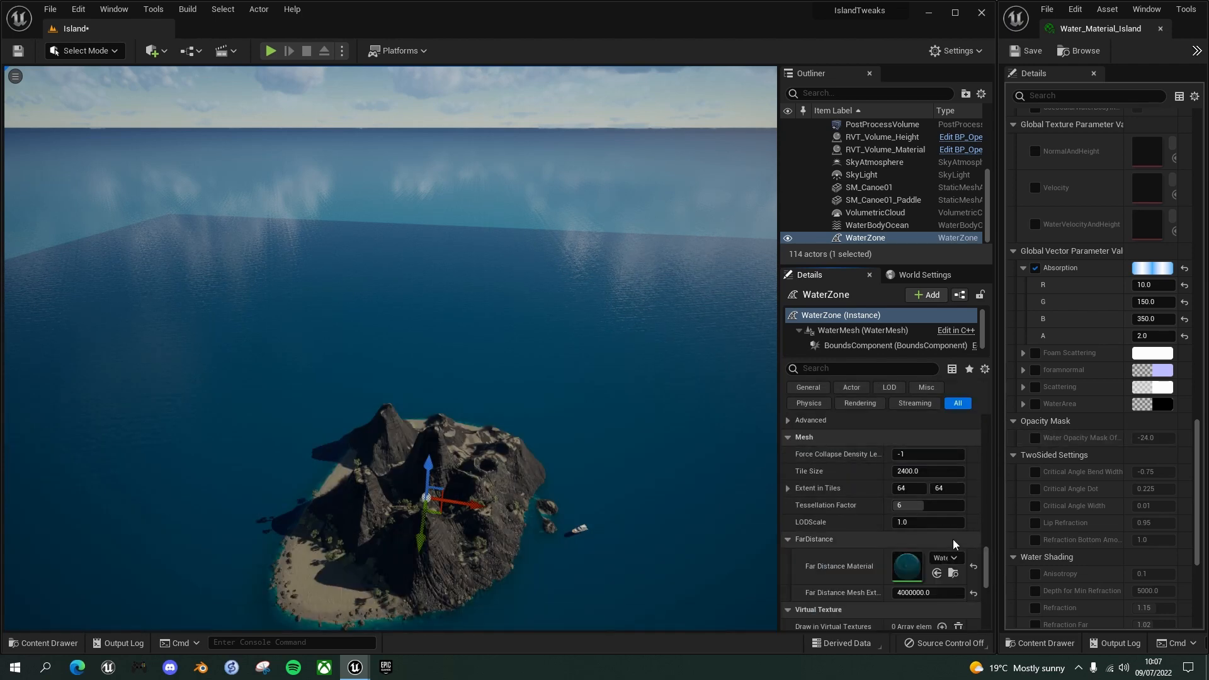
pyautogui.click(953, 559)
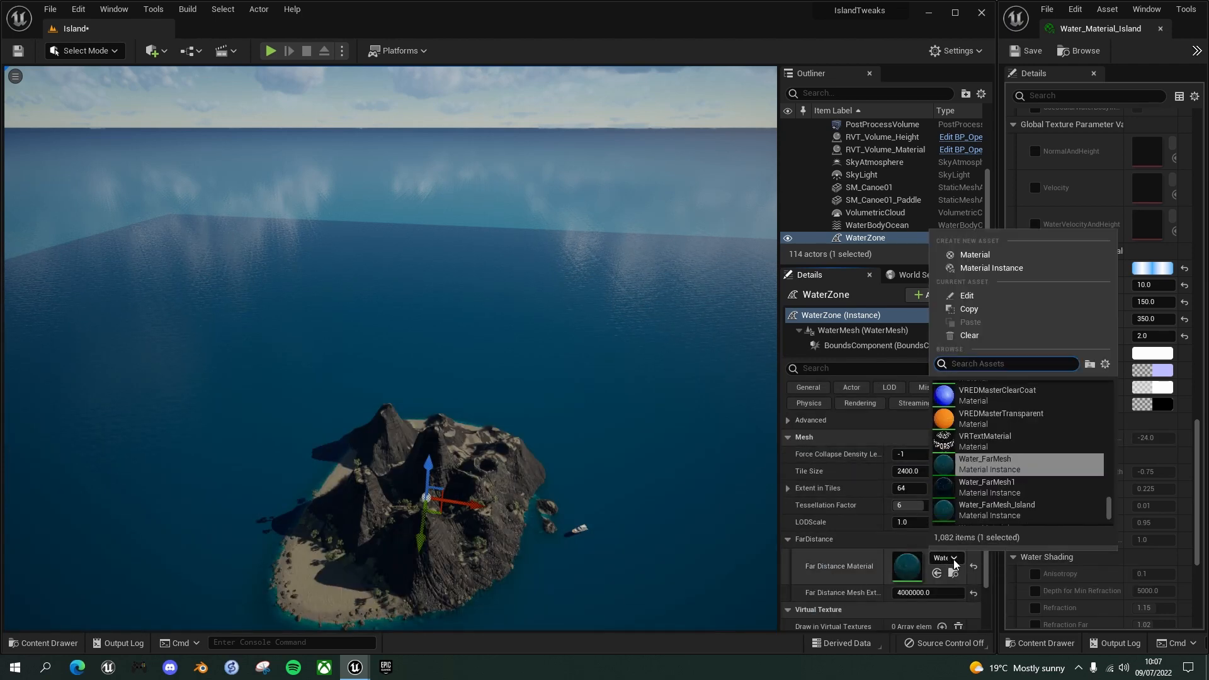
pyautogui.click(1011, 509)
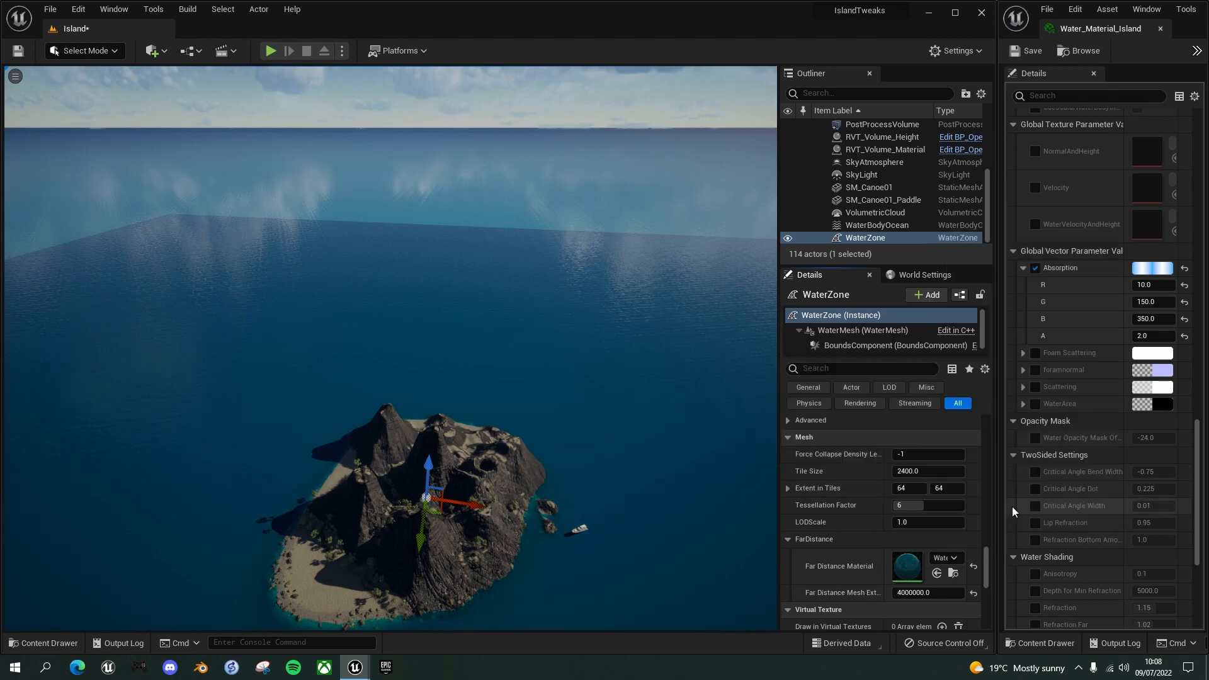
pyautogui.click(953, 573)
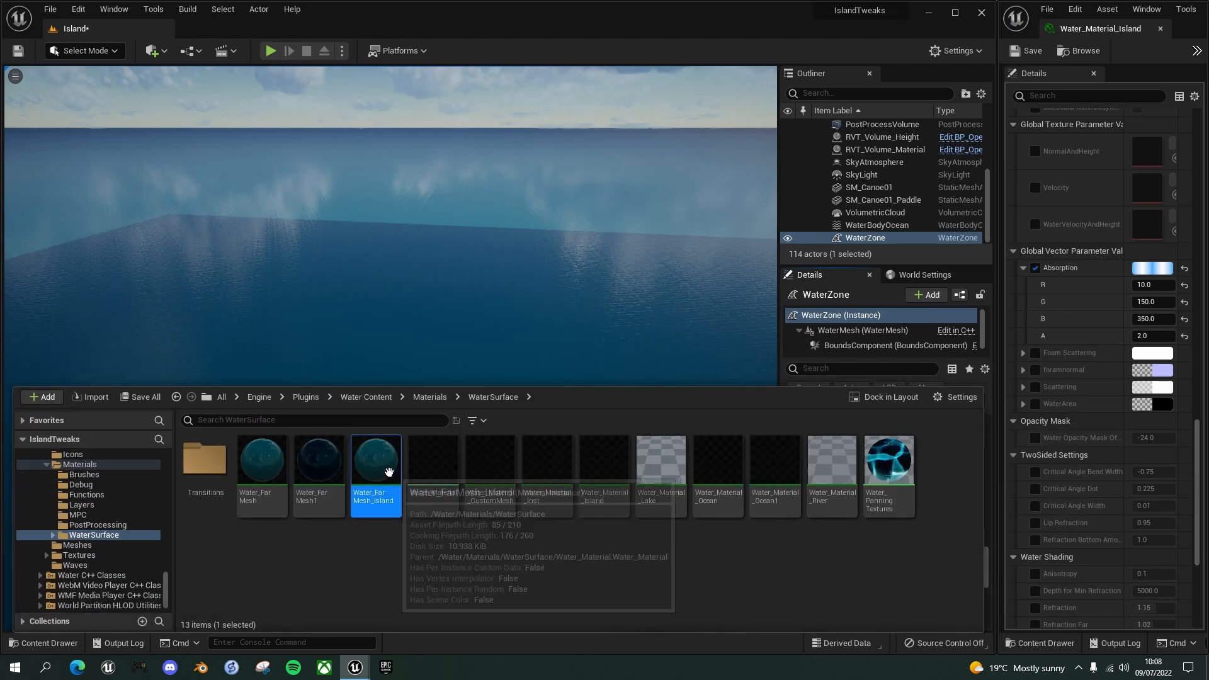
pyautogui.doubleClick(378, 465)
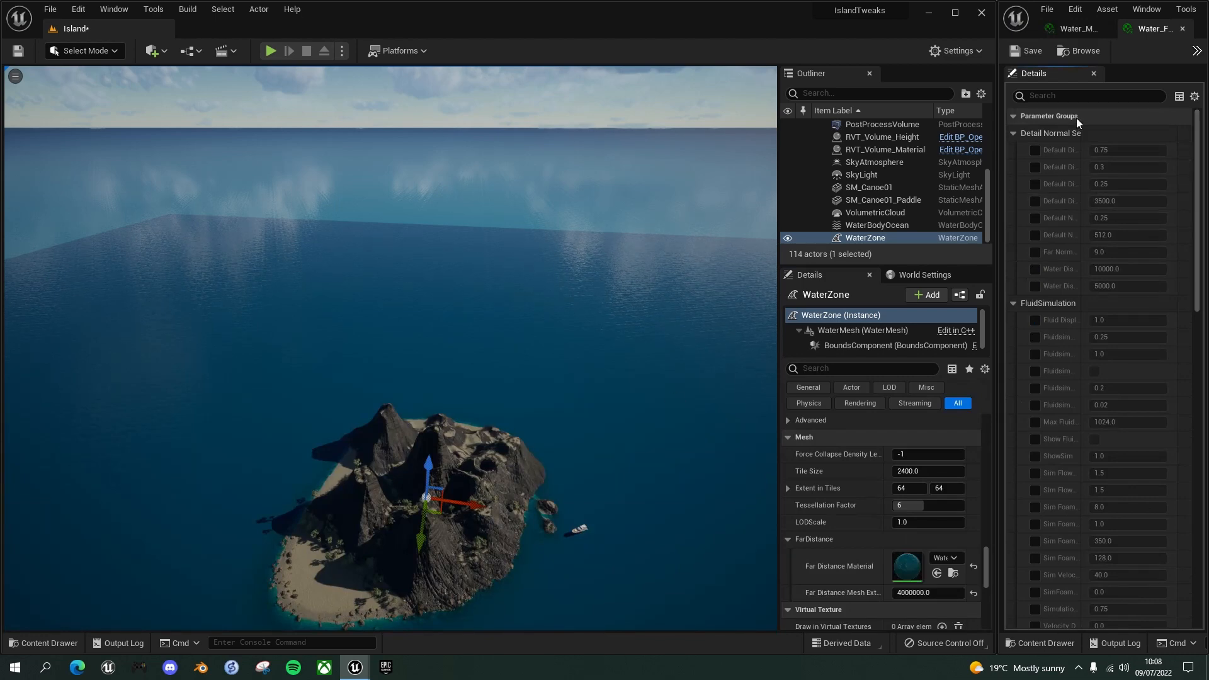
# Step: Enable the Absorption override in Water_FarMesh_Island and set its A value to 2 to match the ocean material
pyautogui.scroll(-15, 1051, 300)
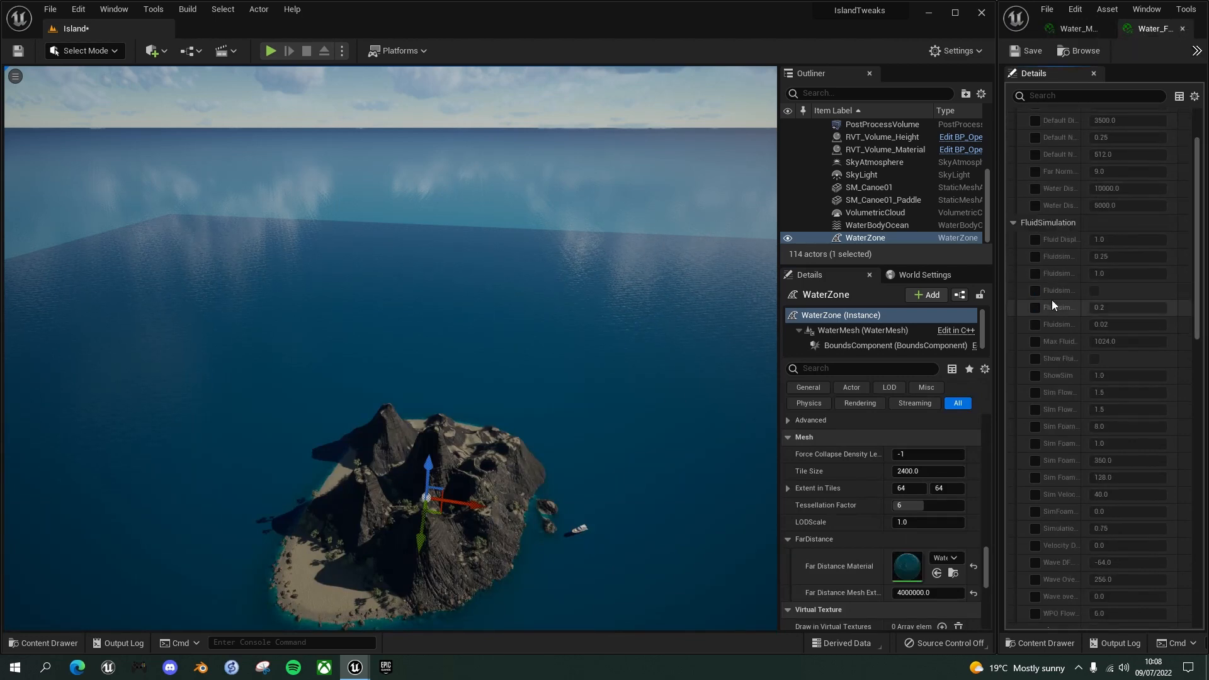
pyautogui.scroll(-4, 1051, 300)
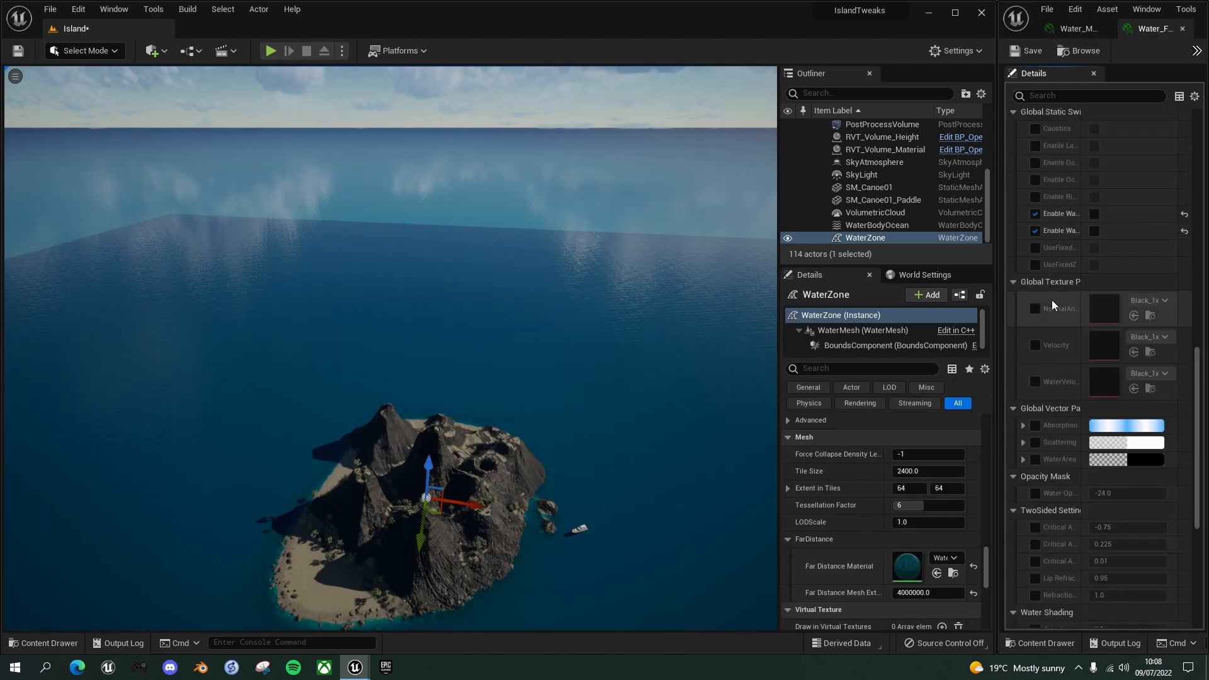
pyautogui.click(1022, 344)
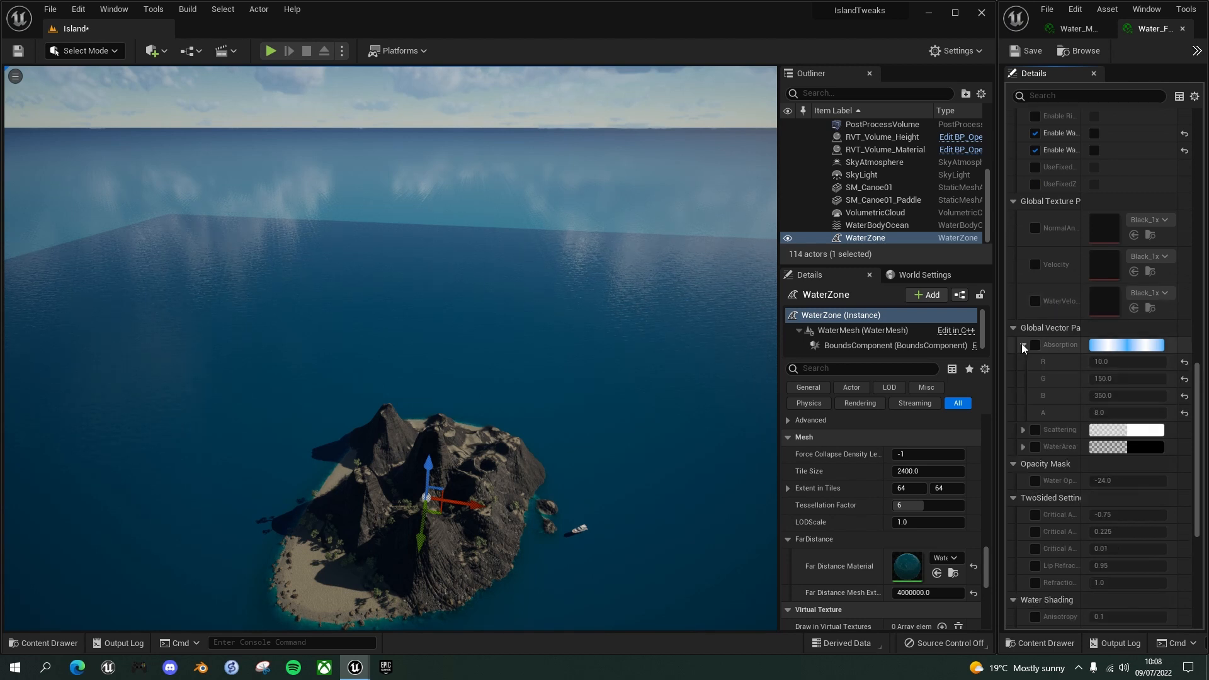
pyautogui.click(1034, 345)
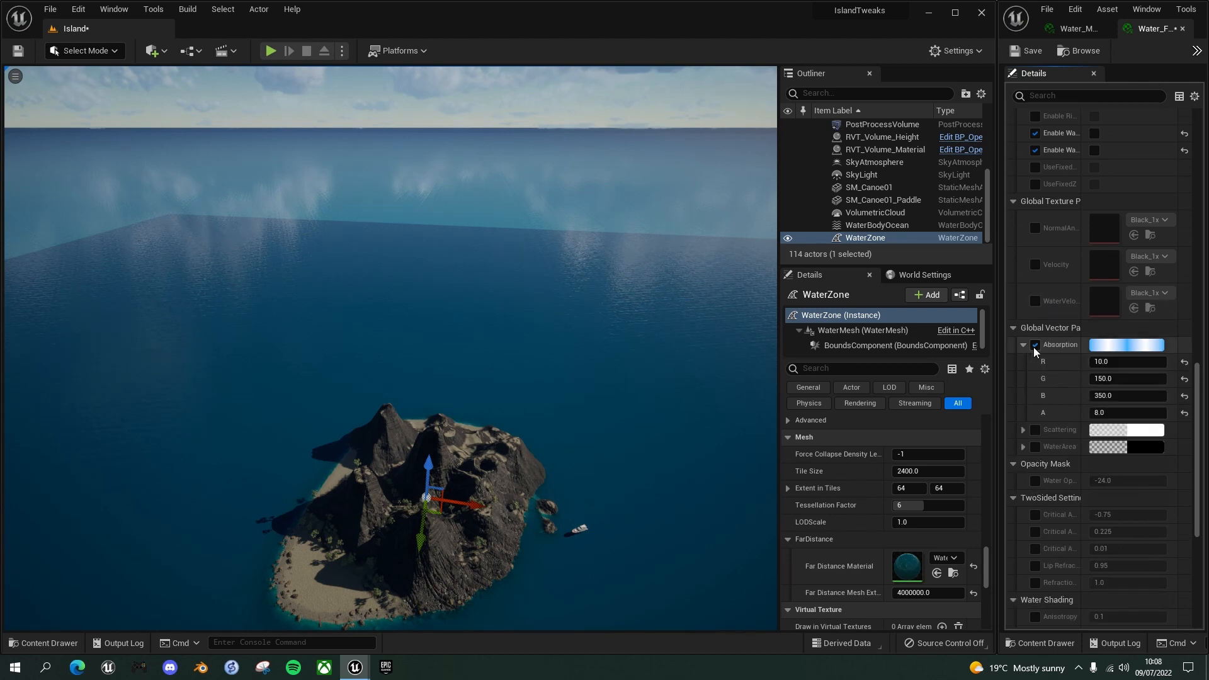
pyautogui.click(1100, 412)
pyautogui.write('2')
pyautogui.press('Return')
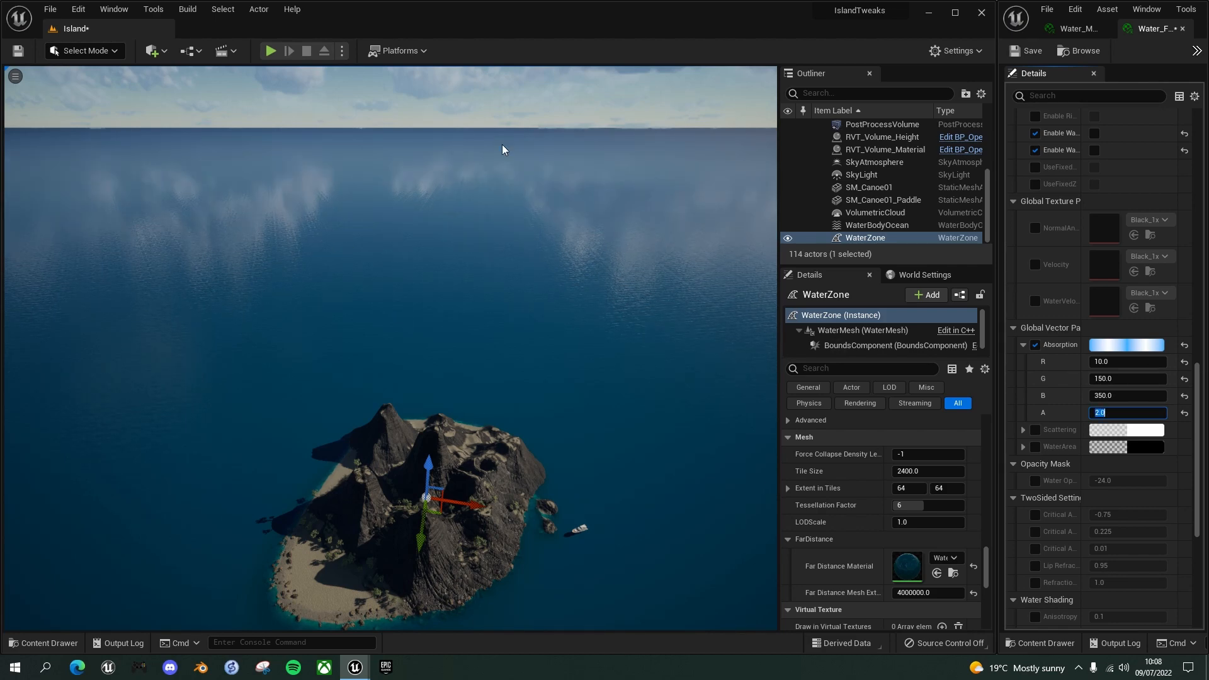
pyautogui.moveTo(555, 299); pyautogui.dragTo(371, 287, button='right')
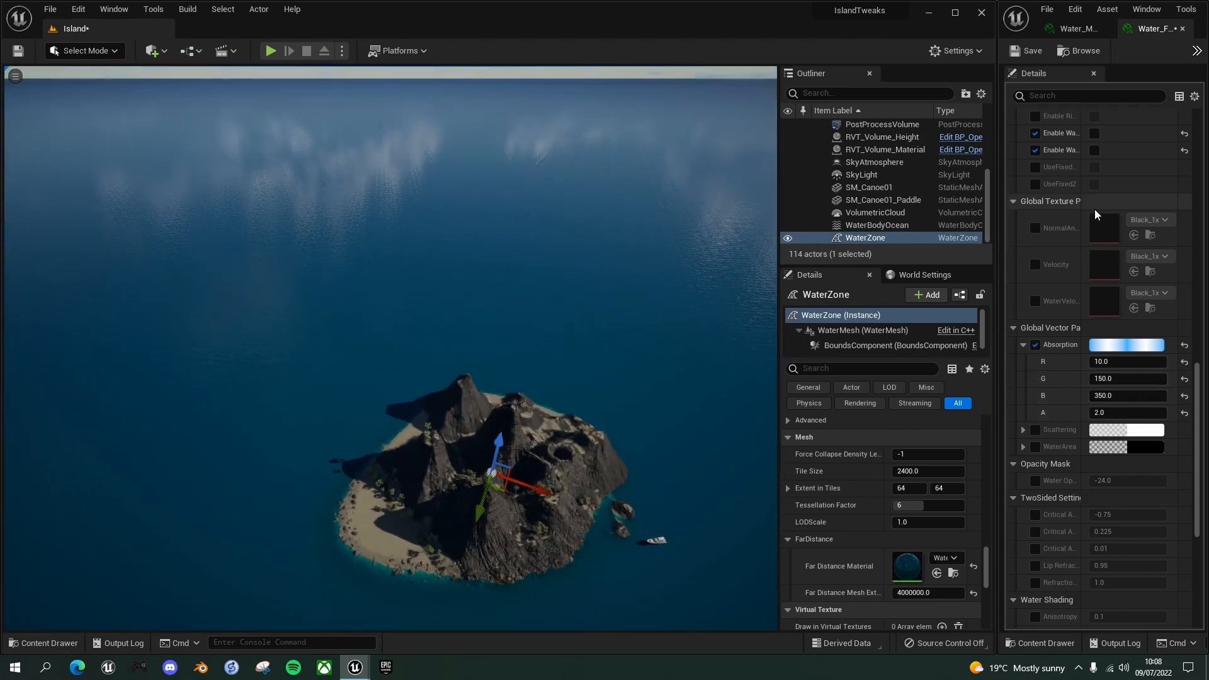
# Step: Close the Water_FarMesh_Island instance and bring the viewport down to the beach beside the wooden jetty
pyautogui.click(1182, 30)
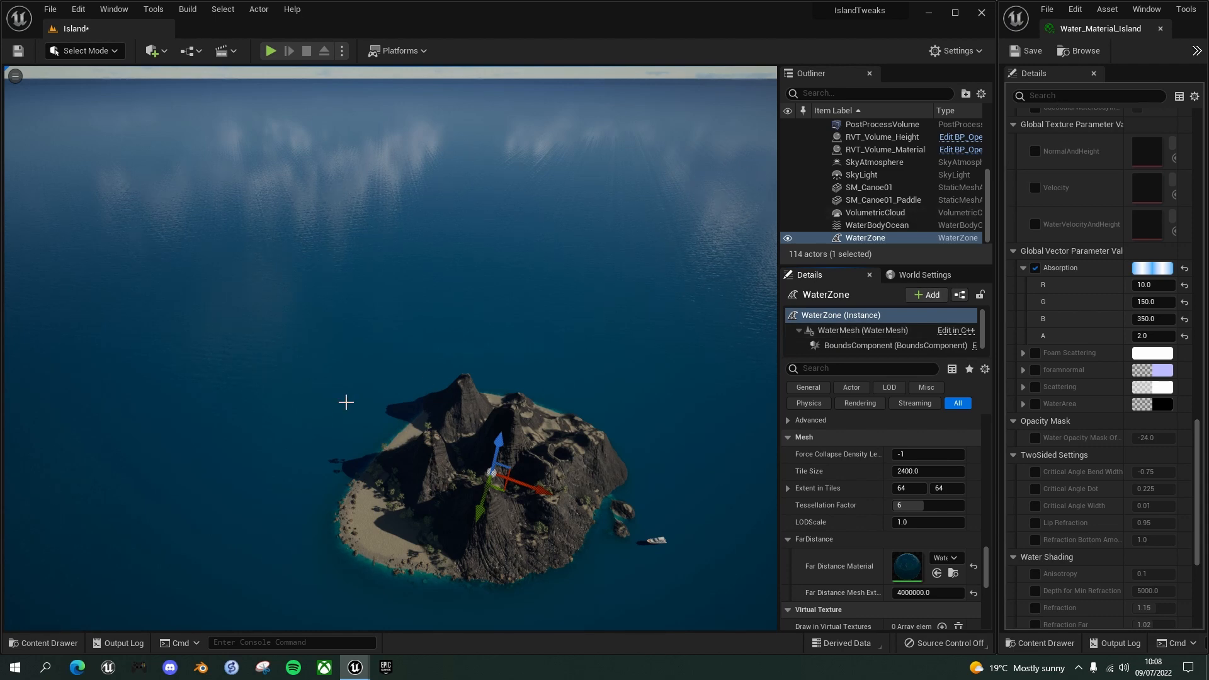
pyautogui.moveTo(465, 441); pyautogui.dragTo(585, 399, button='right')
pyautogui.press('w')
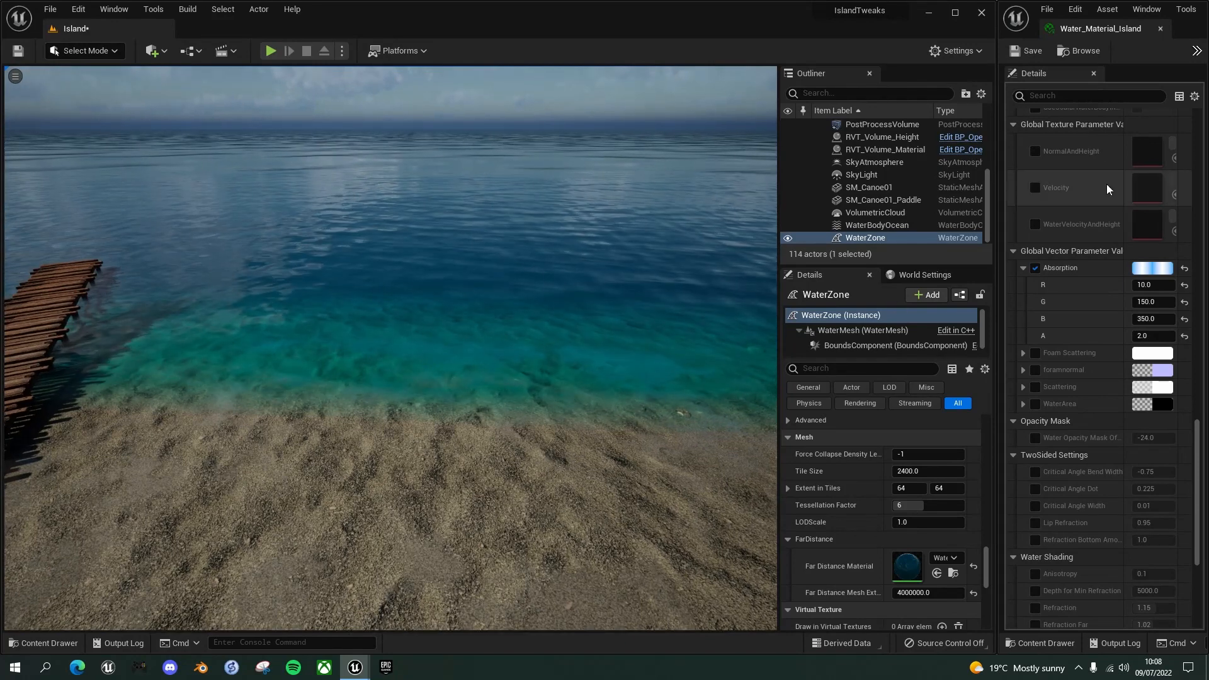
# Step: Select the WaterBodyOcean actor, locate its Water Waves Asset and open GerstnerWaves_Ocean1 for editing
pyautogui.click(877, 225)
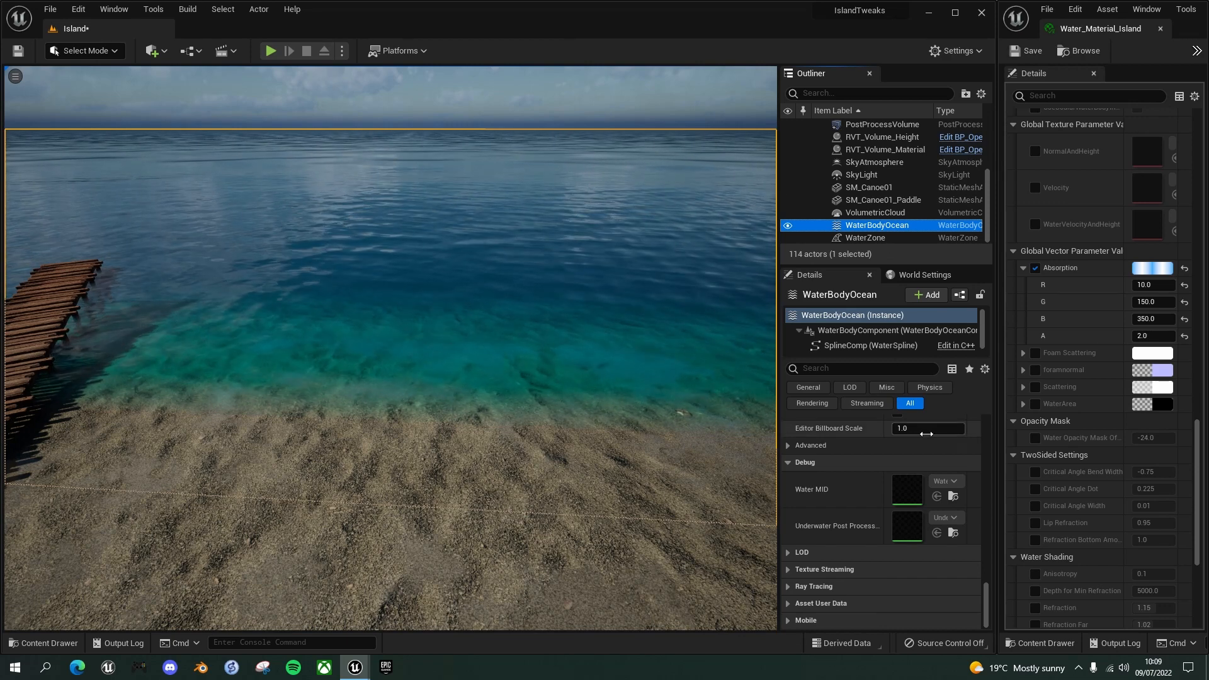
pyautogui.moveTo(985, 600); pyautogui.dragTo(986, 408)
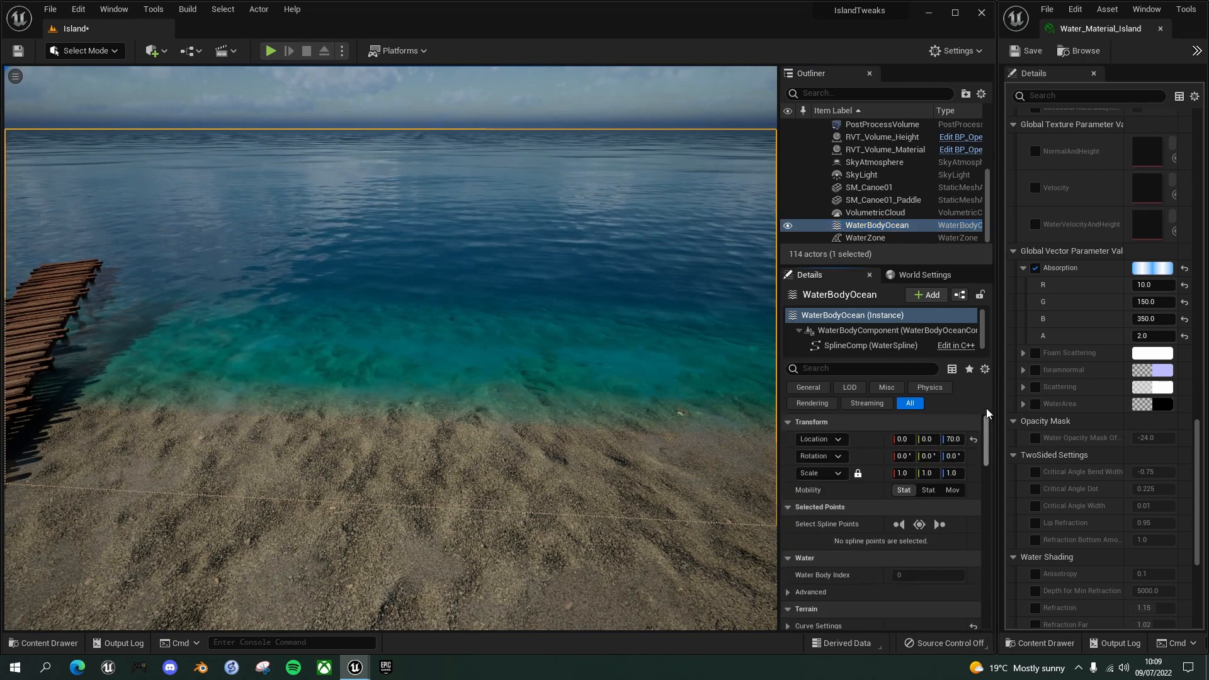
pyautogui.scroll(-2, 841, 500)
pyautogui.scroll(-5, 844, 497)
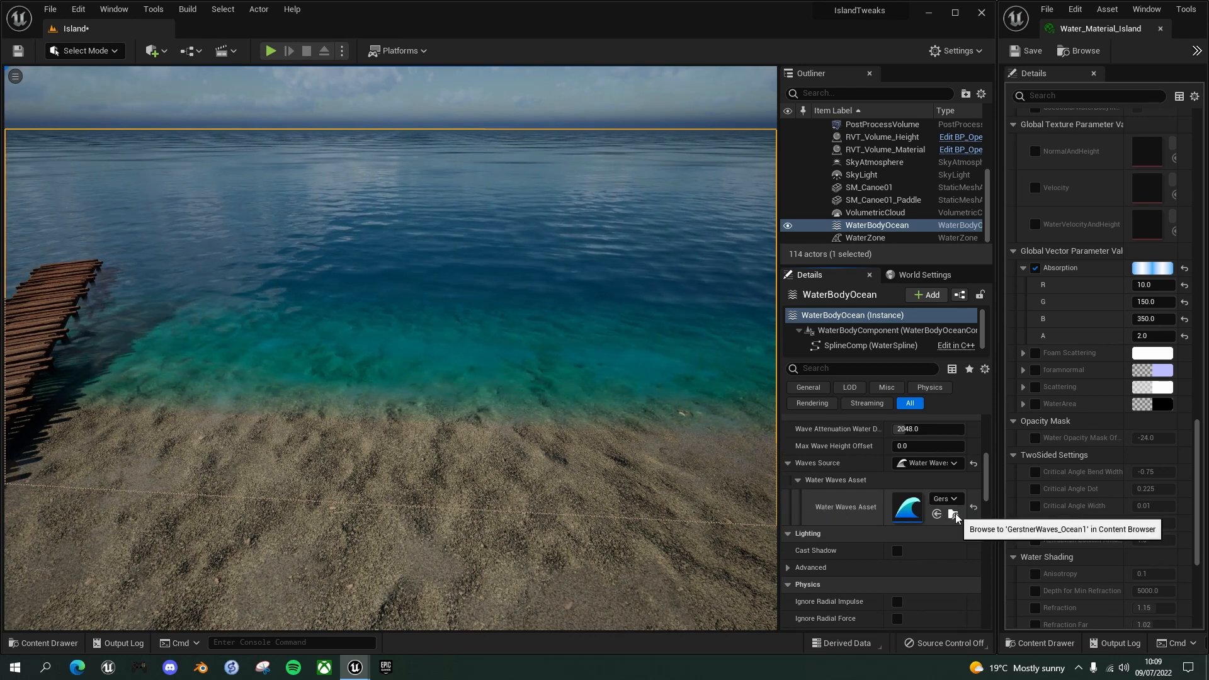
pyautogui.click(937, 514)
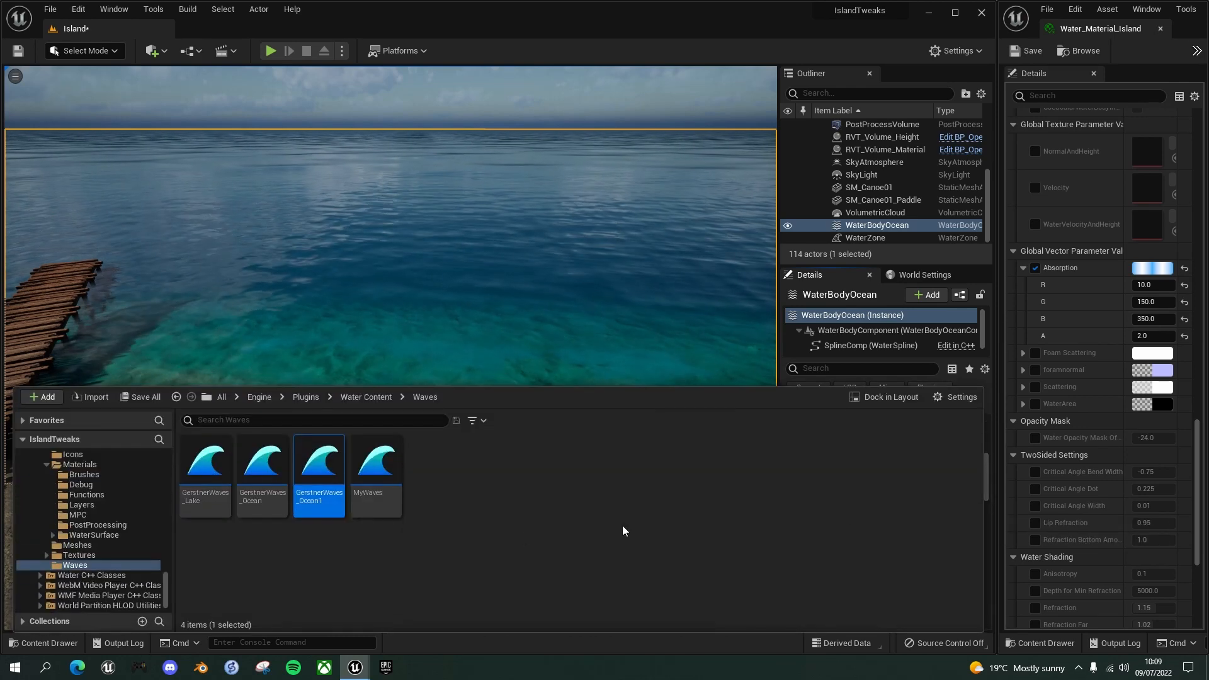
pyautogui.doubleClick(320, 468)
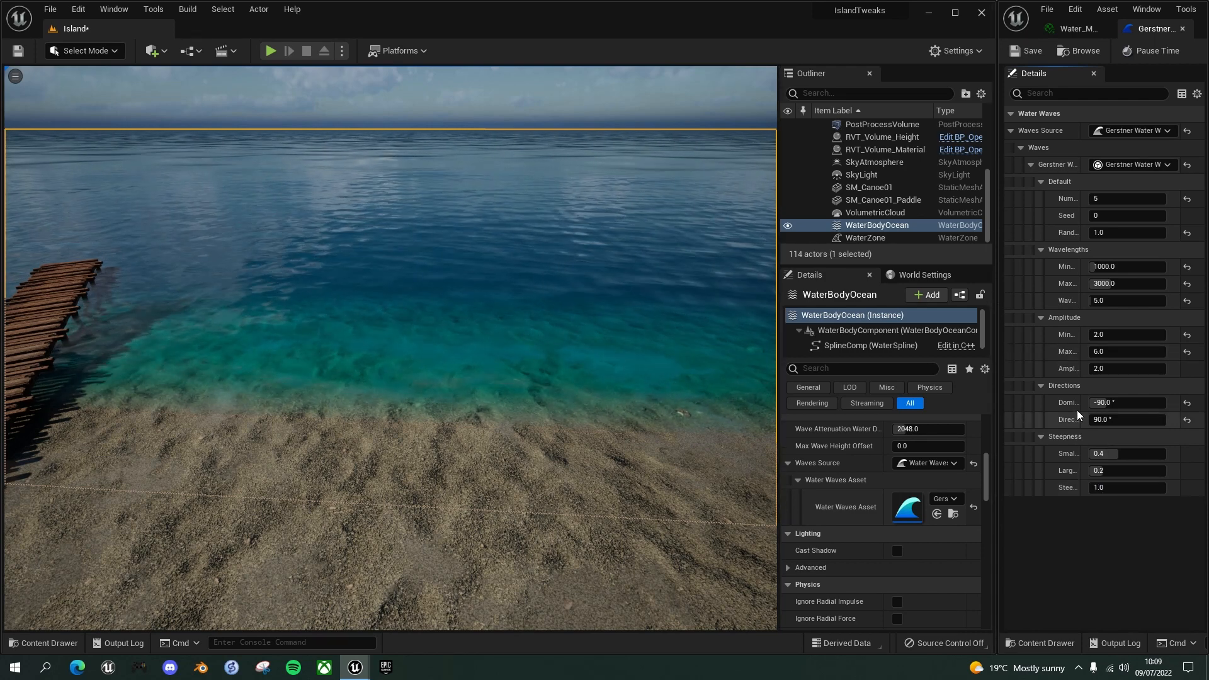
# Step: Reset the dominant wind angle to 0° and set the direction angular spread to 90° in the waves asset
pyautogui.click(1186, 403)
pyautogui.click(1187, 420)
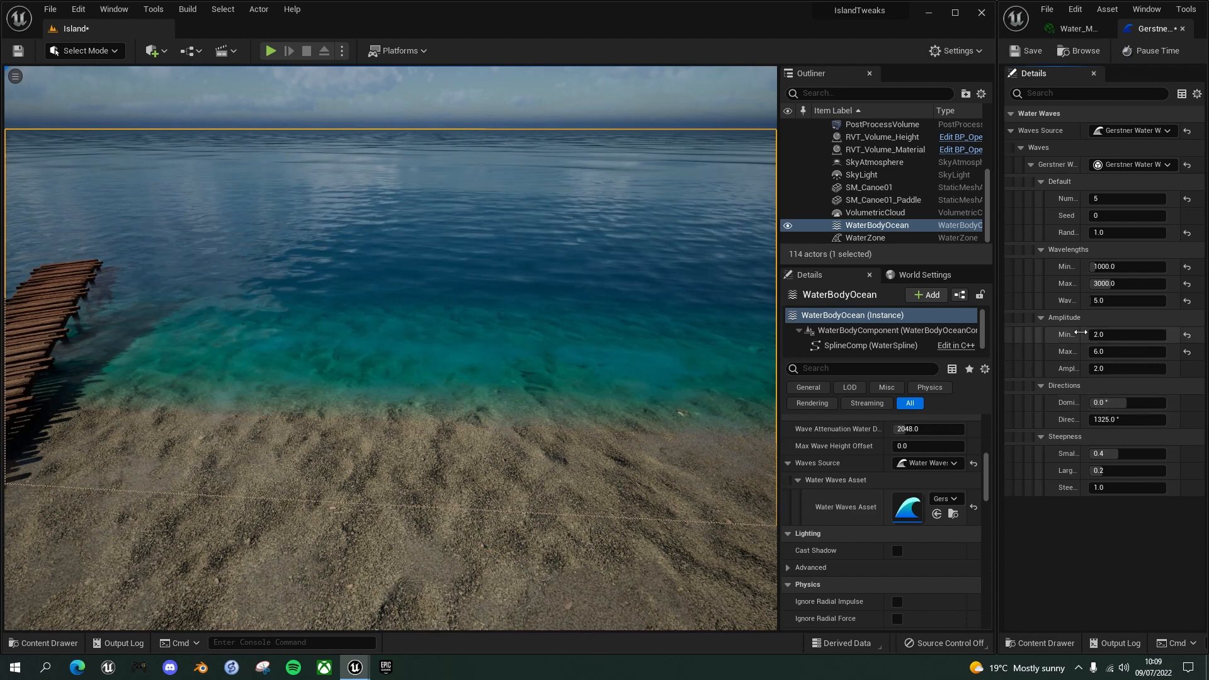
pyautogui.moveTo(1086, 333); pyautogui.dragTo(1121, 334)
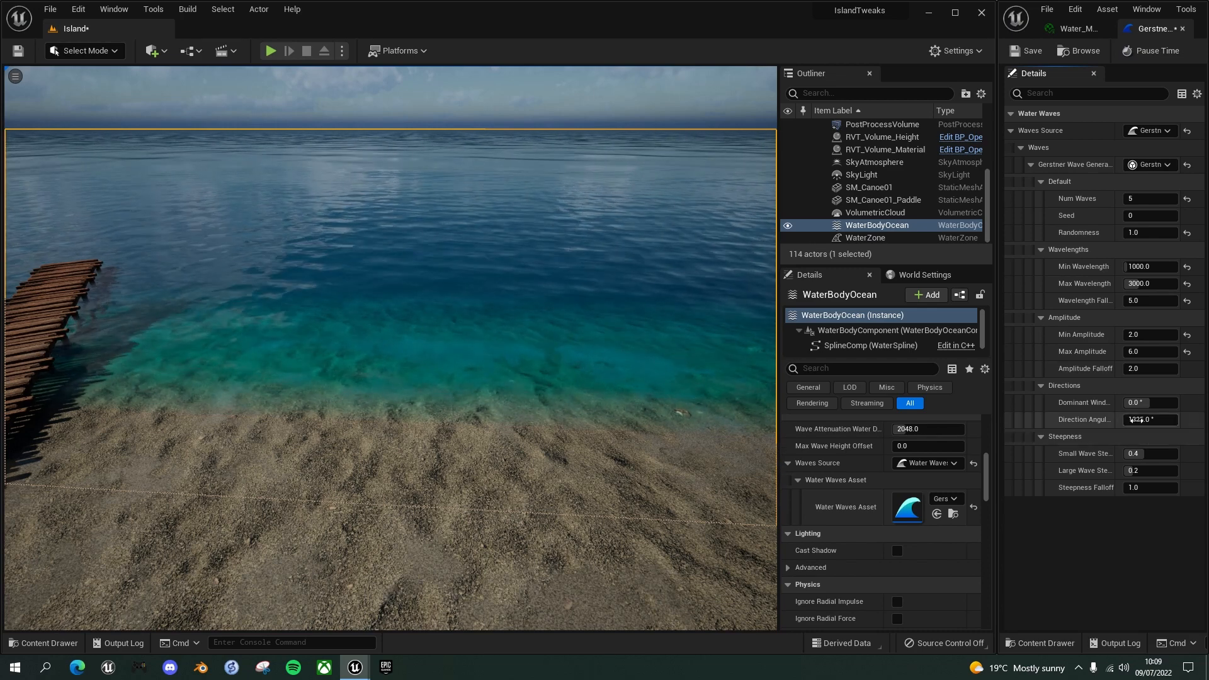
pyautogui.click(1143, 420)
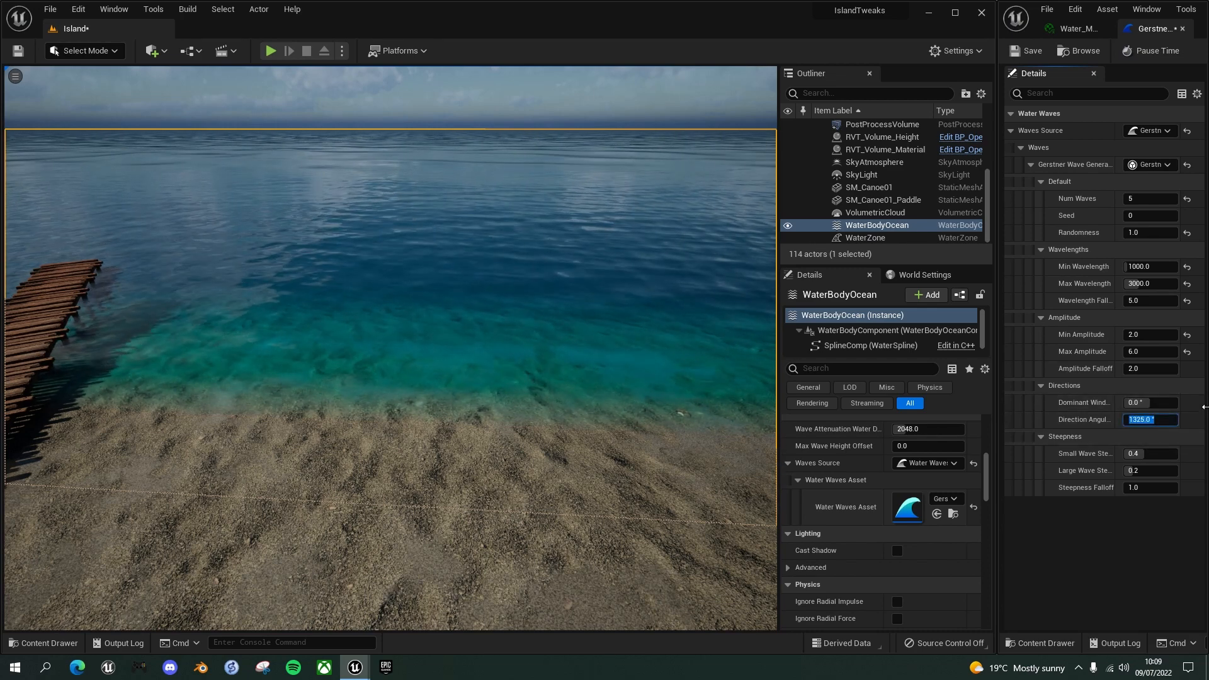
pyautogui.write('90')
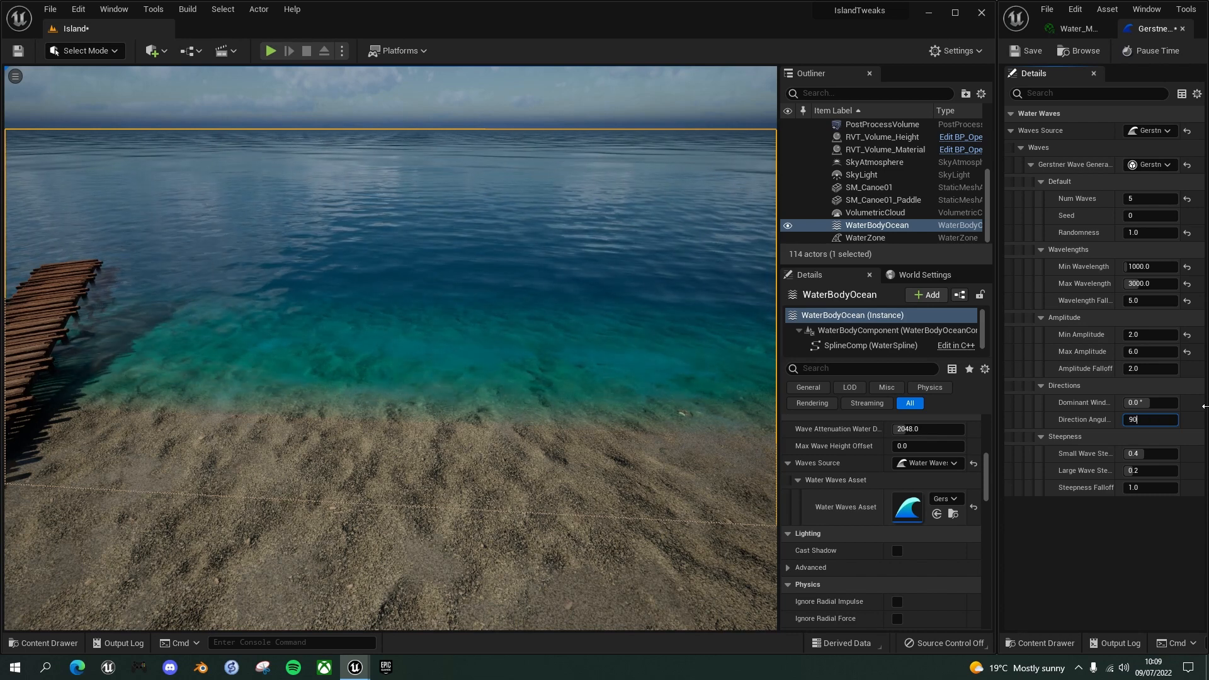
pyautogui.press('Return')
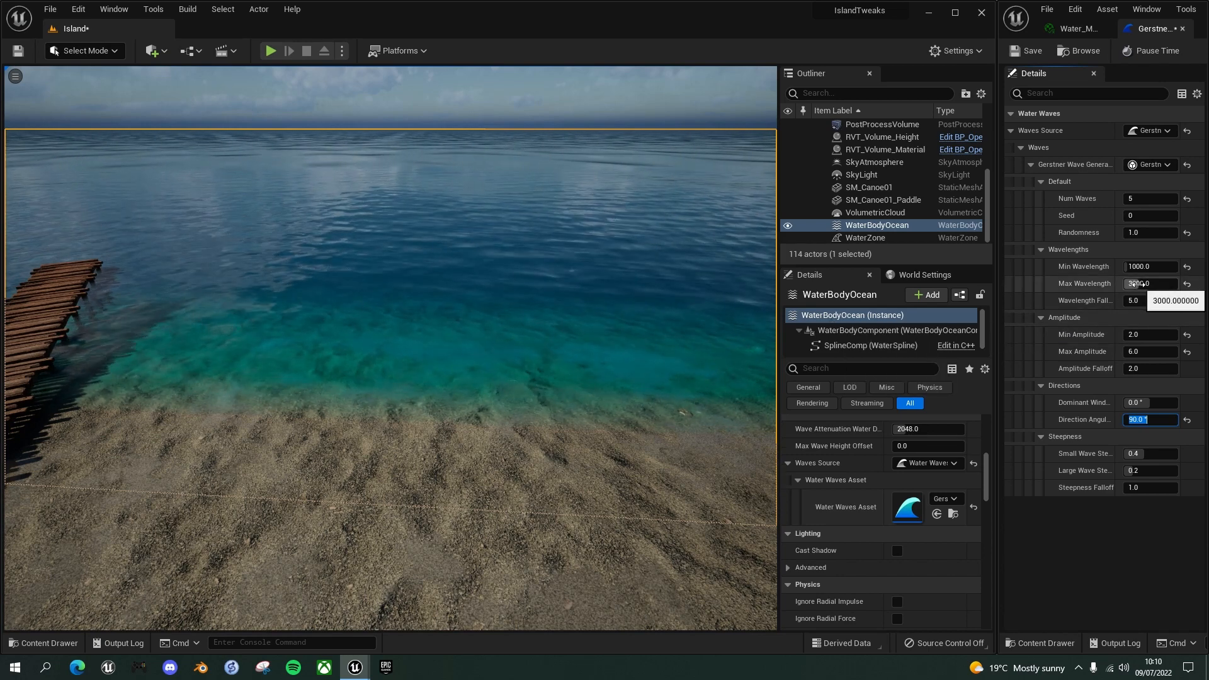
# Step: Set the Min Wavelength of the Gerstner waves to 500
pyautogui.click(1124, 286)
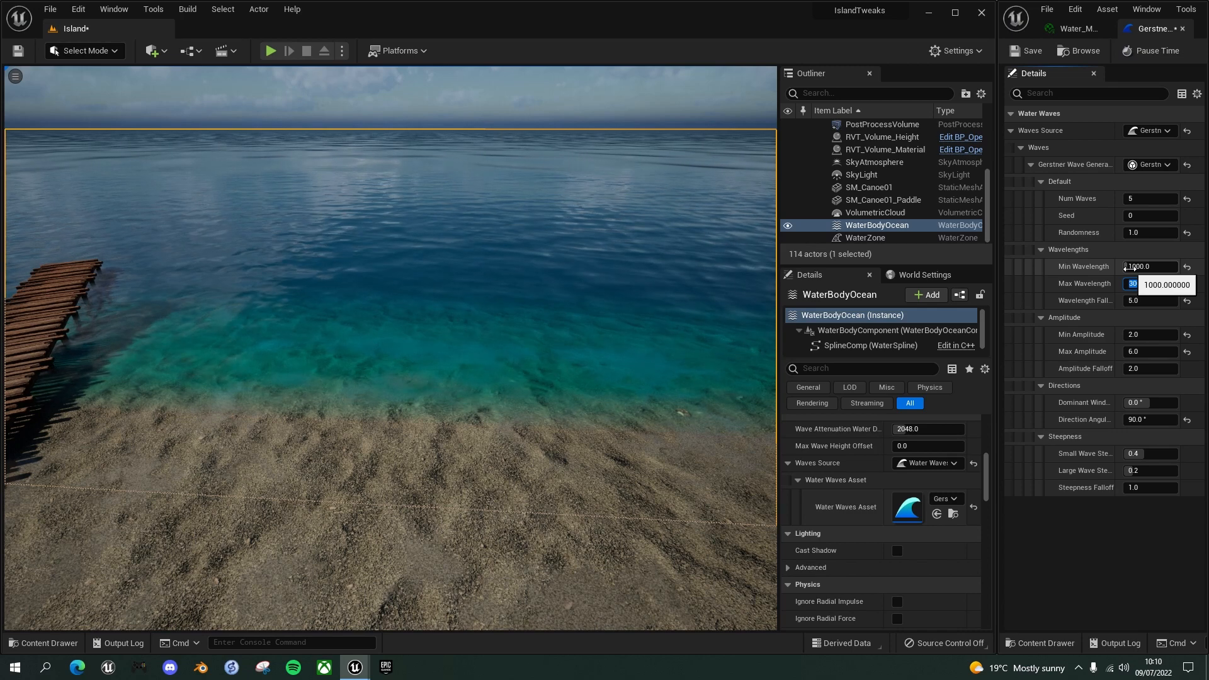
pyautogui.click(1140, 266)
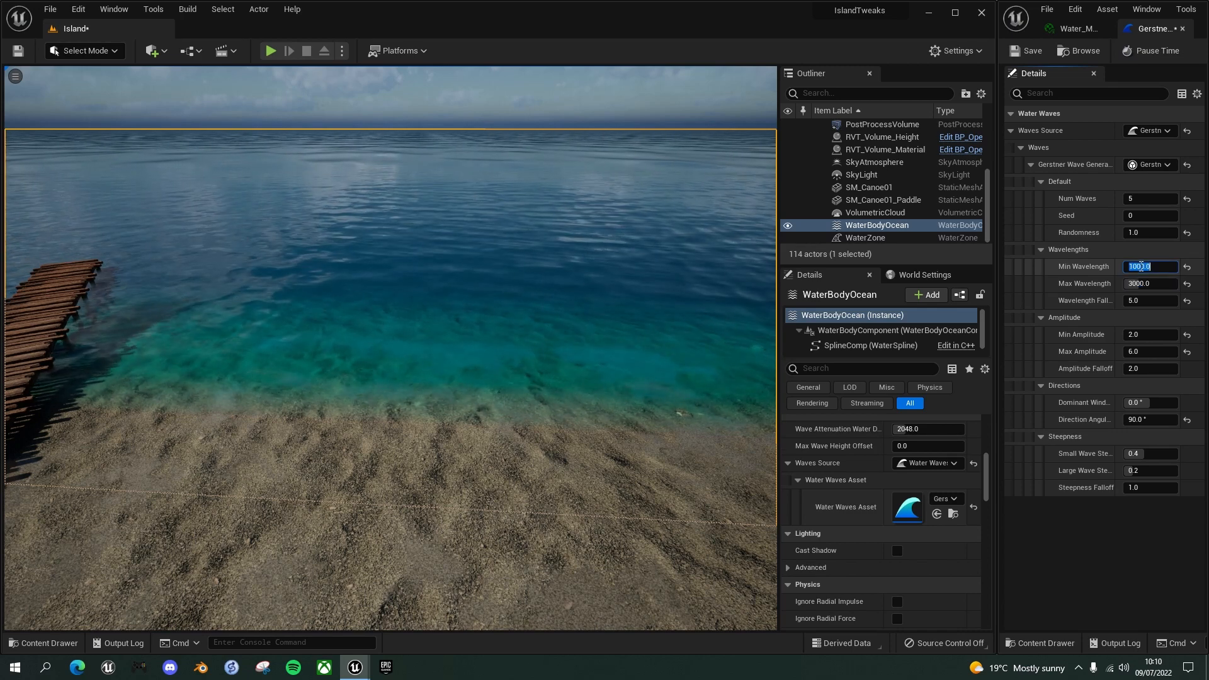
pyautogui.write('500')
pyautogui.press('Return')
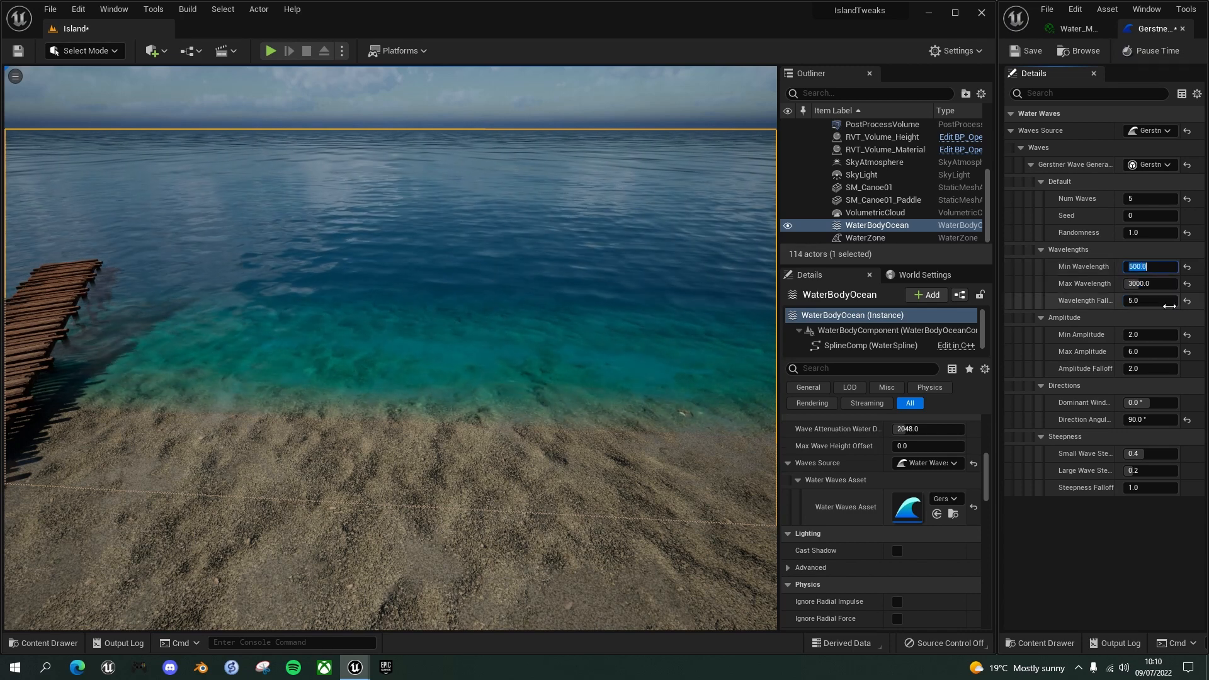
# Step: Try Max Wavelength values of 1000 and 3000 for the Gerstner waves, and settle on 6000
pyautogui.click(1145, 284)
pyautogui.write('1')
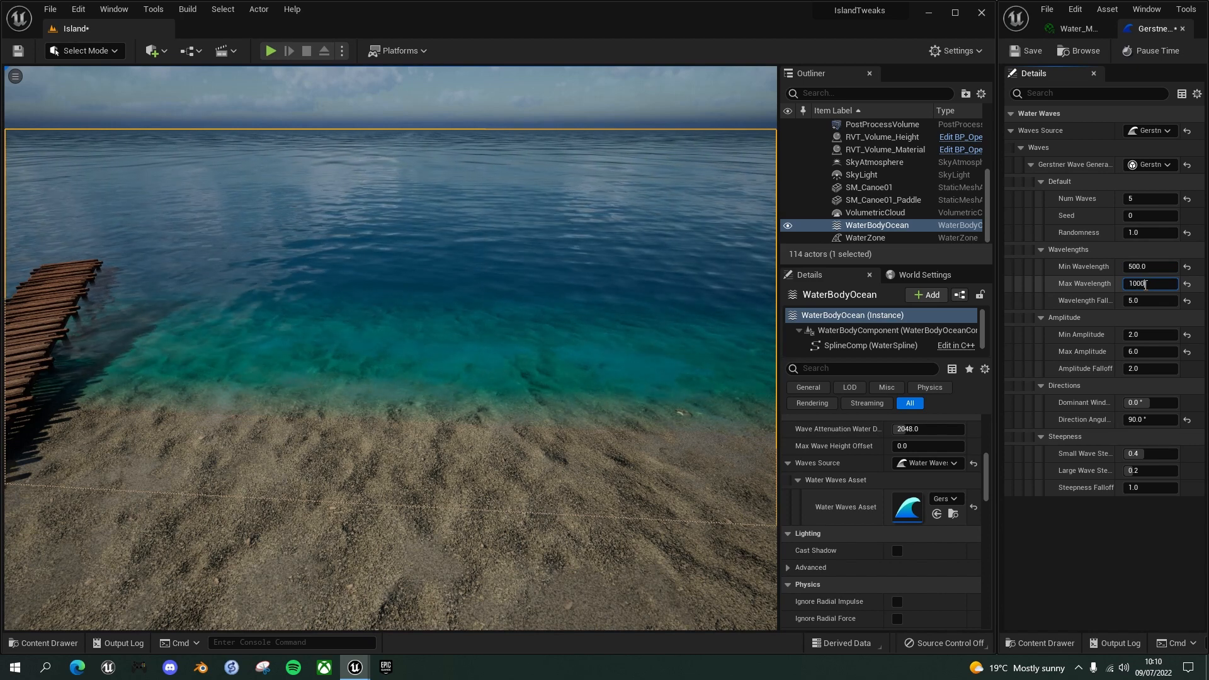
pyautogui.press('Return')
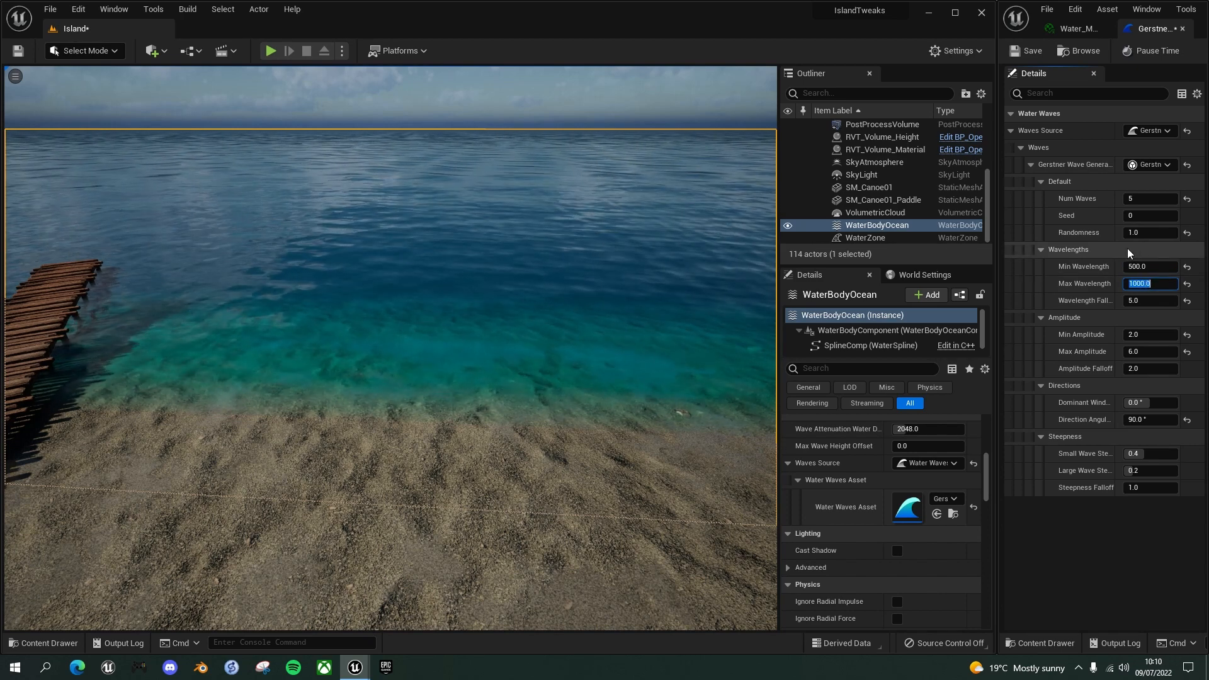
pyautogui.write('3000')
pyautogui.press('Return')
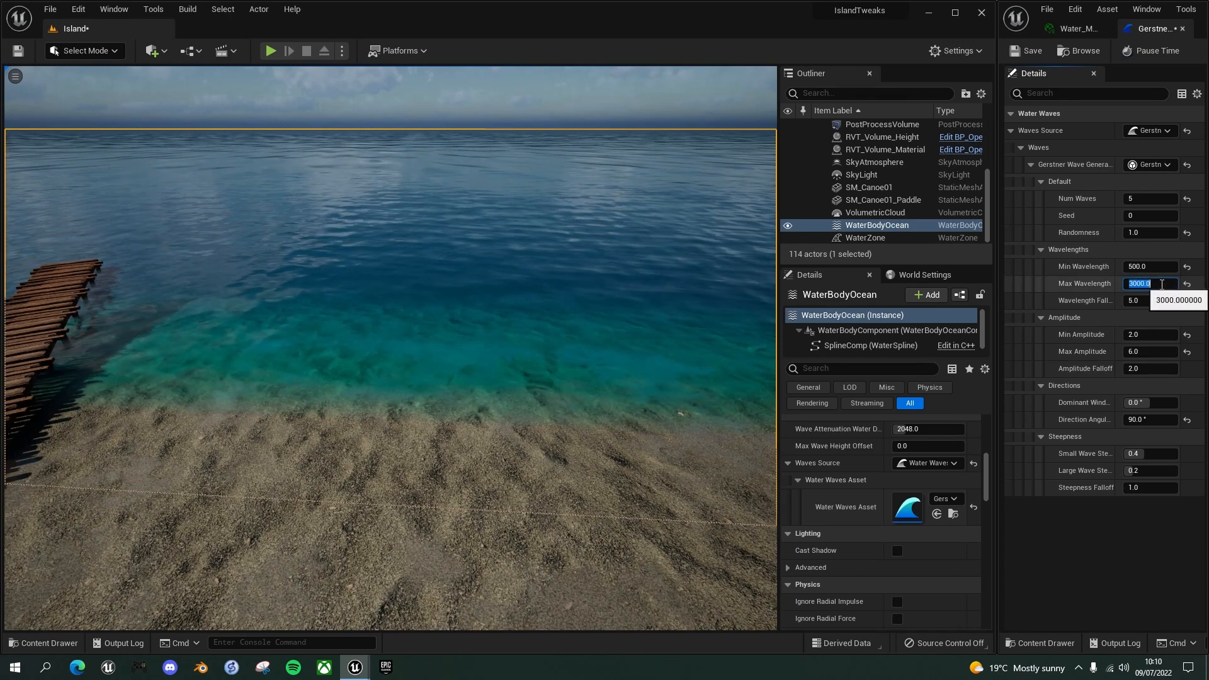
pyautogui.write('6000')
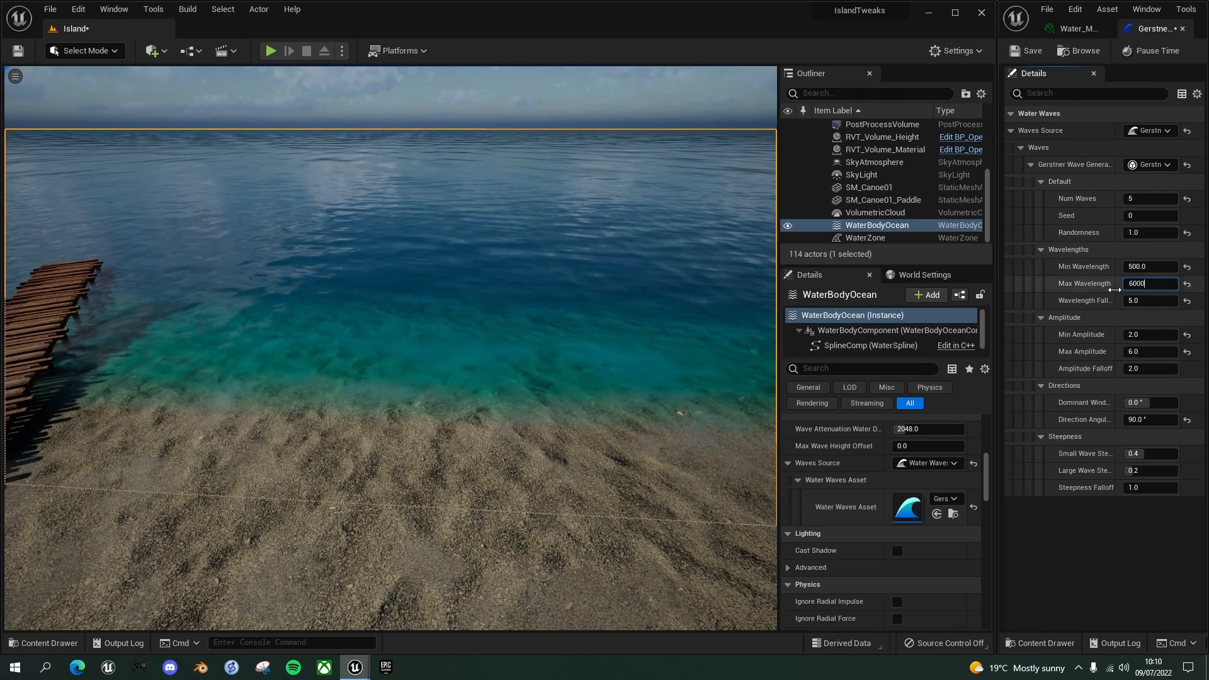
pyautogui.press('Return')
# Step: Test Min Wavelength values of 3000, 100 and 1000, and return it to 500
pyautogui.click(1141, 268)
pyautogui.write('3000')
pyautogui.press('Return')
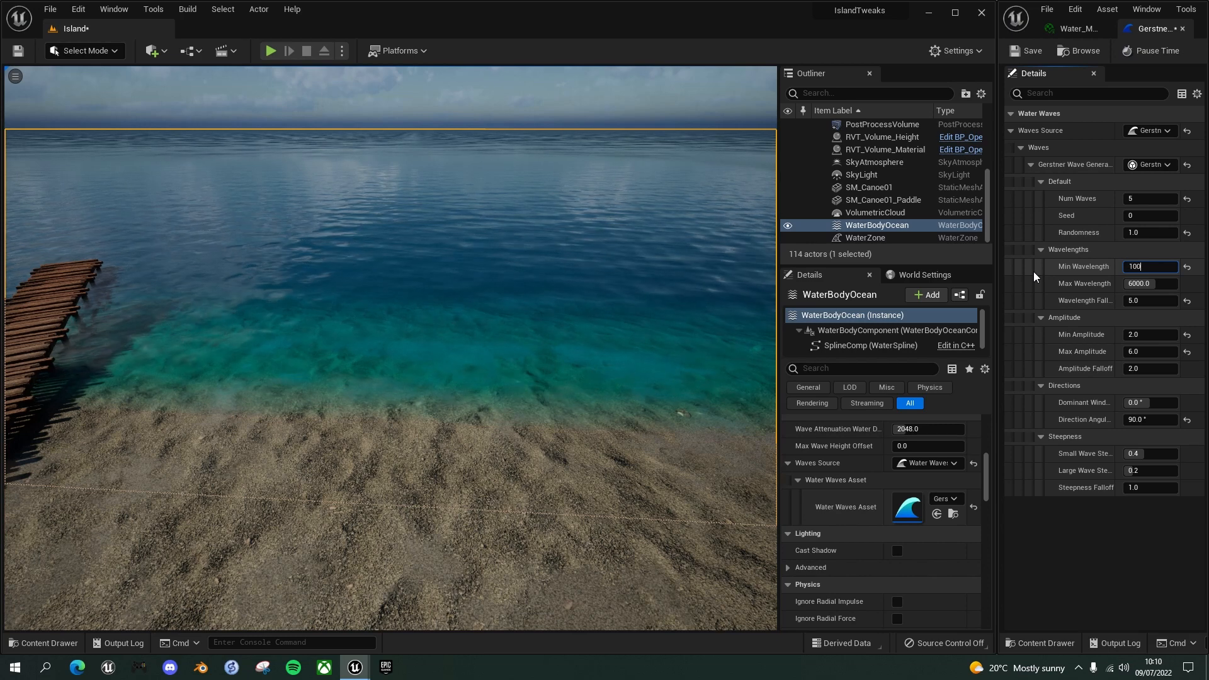
pyautogui.press('Return')
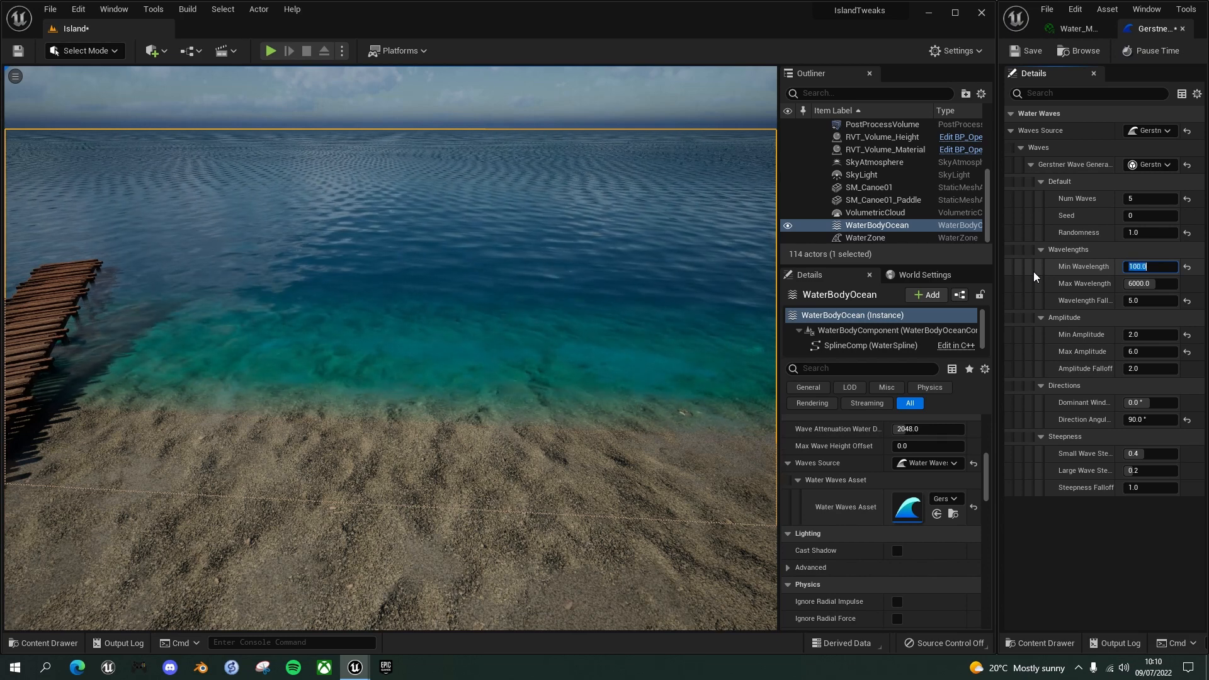
pyautogui.write('1000')
pyautogui.press('Return')
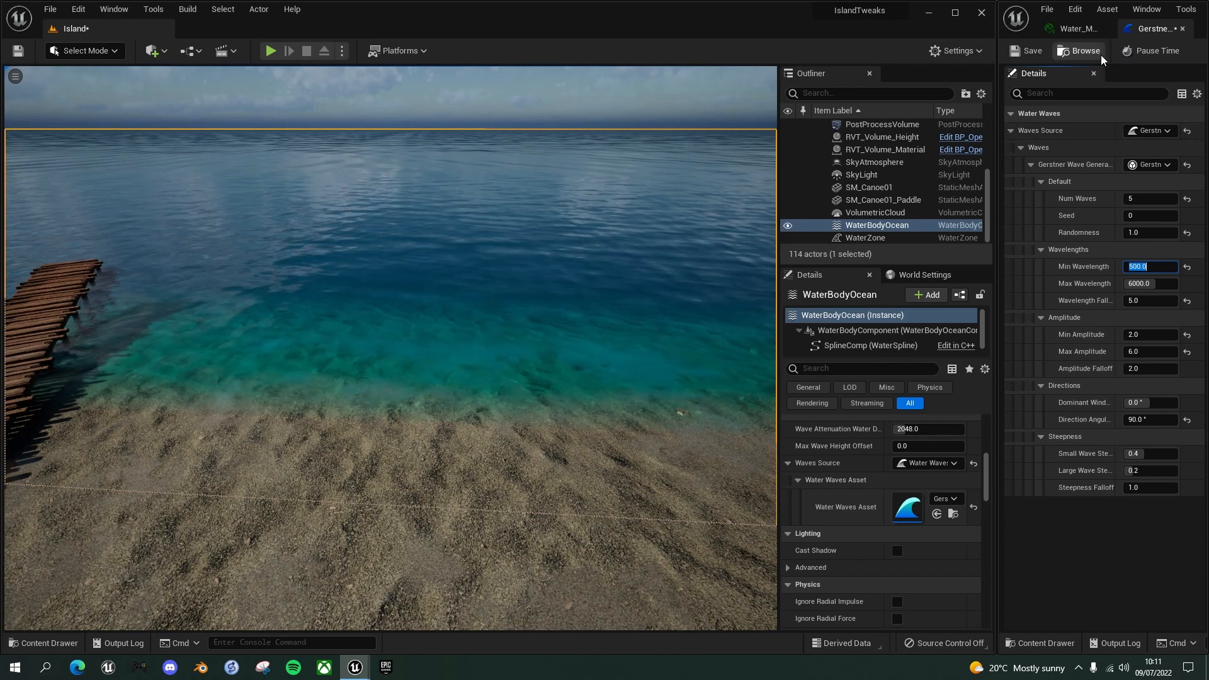
# Step: Save the GerstnerWaves_Ocean1 asset and close it
pyautogui.click(1026, 50)
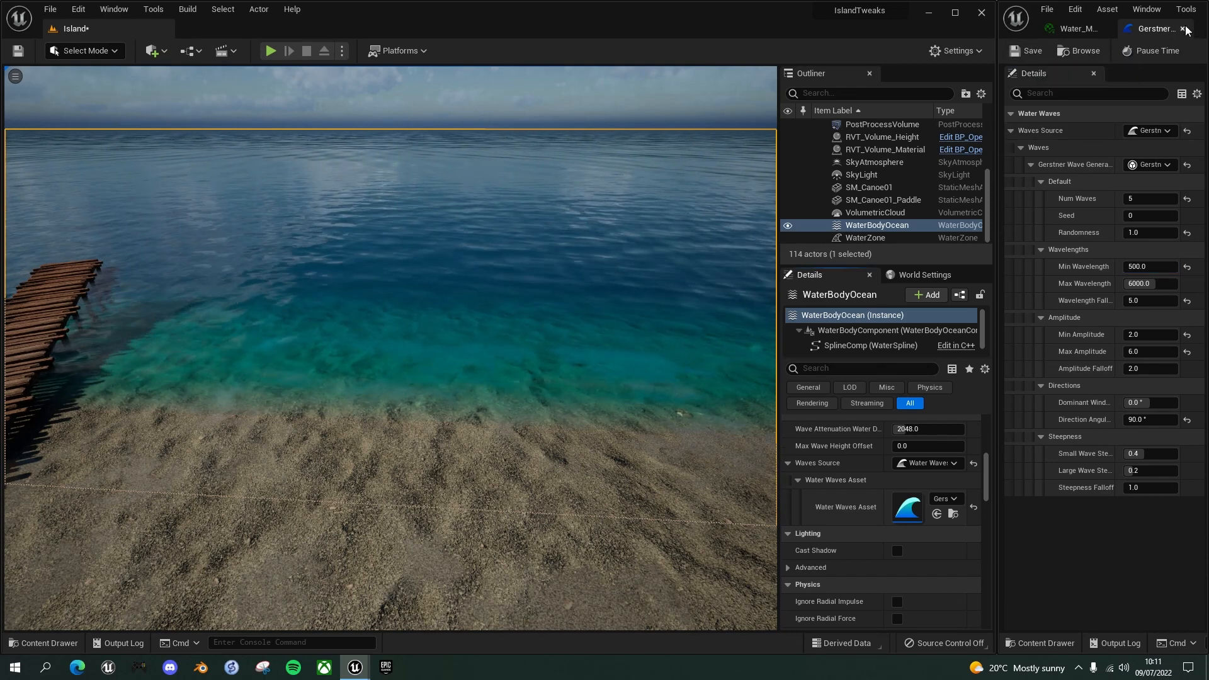
pyautogui.click(1182, 29)
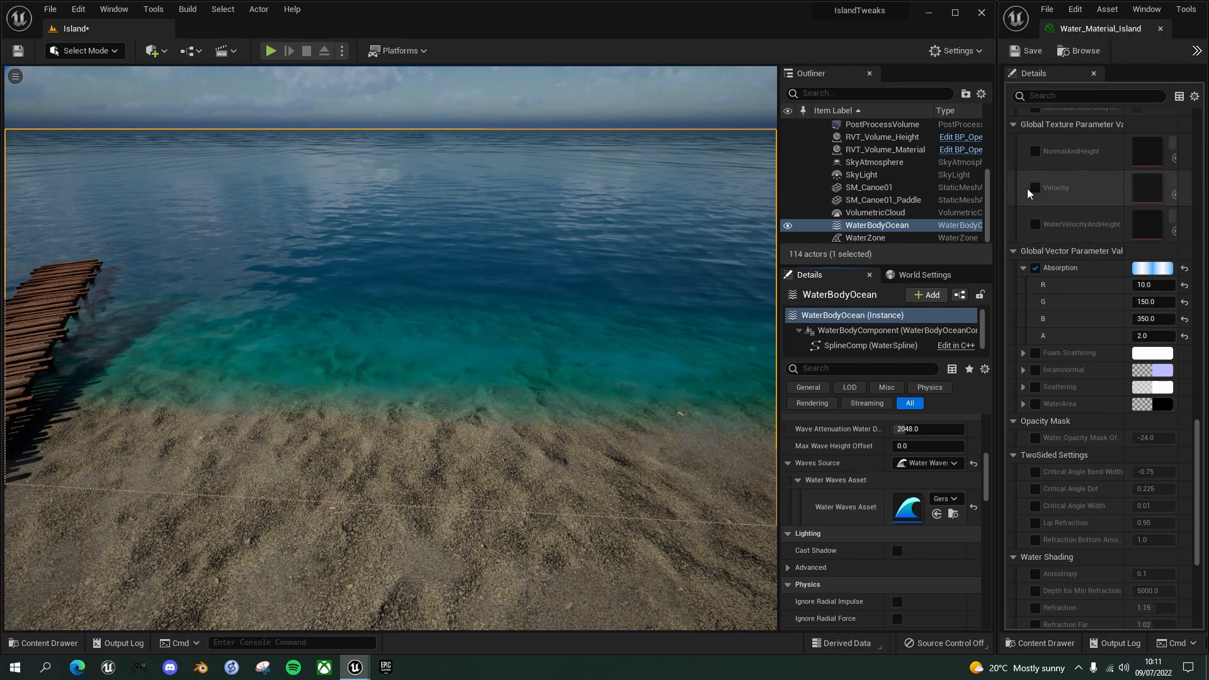
# Step: Enable the overrides for both Default Distant Normal Strength parameters, distant water scale, near normal strength and near water scale in Water_Material_Island
pyautogui.moveTo(1197, 490); pyautogui.dragTo(1198, 182)
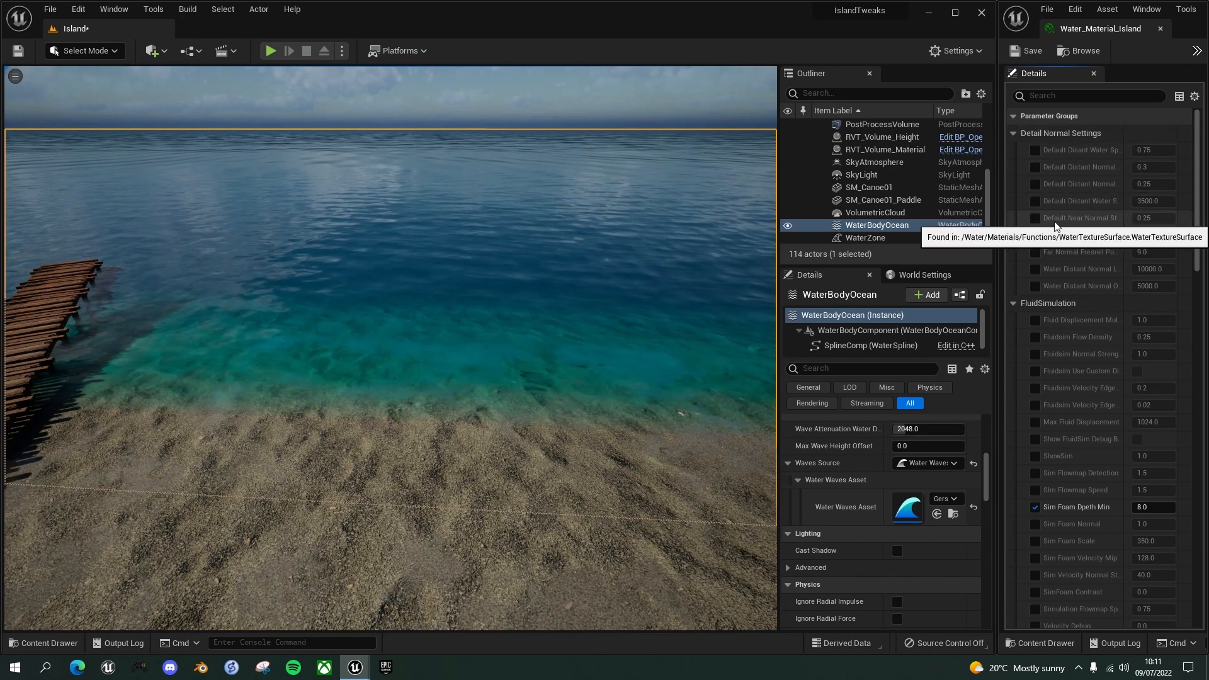
pyautogui.click(1035, 167)
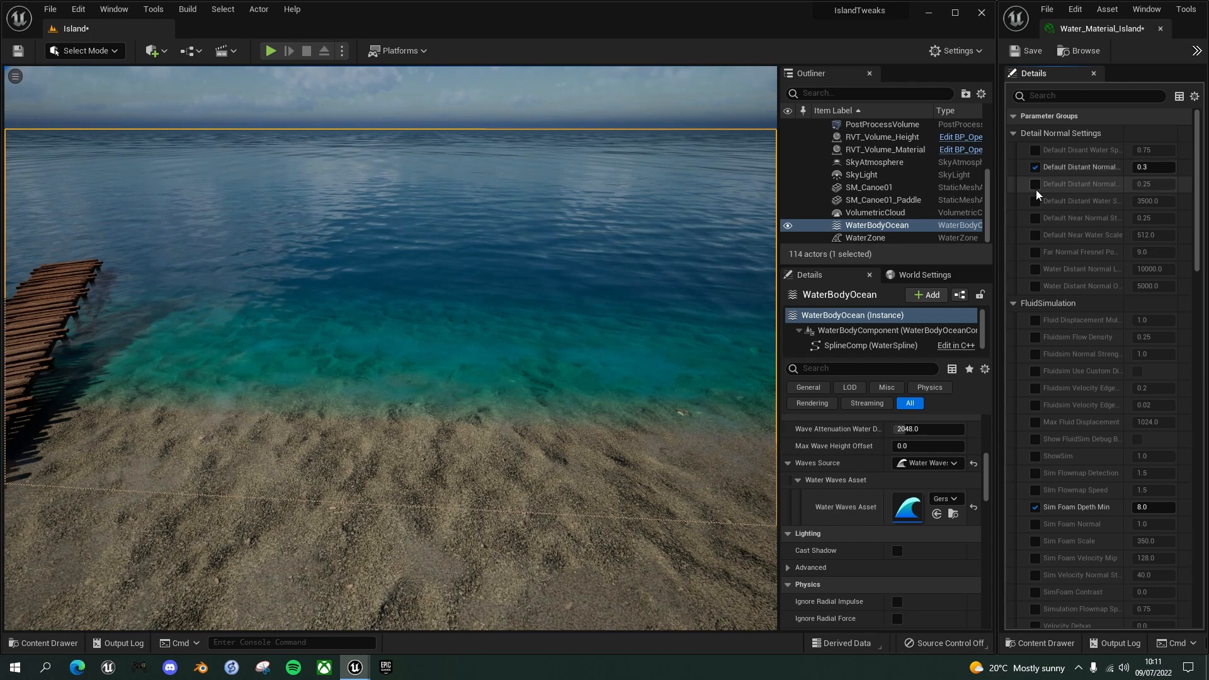
pyautogui.click(1035, 185)
pyautogui.click(1035, 202)
pyautogui.click(1035, 219)
pyautogui.click(1035, 235)
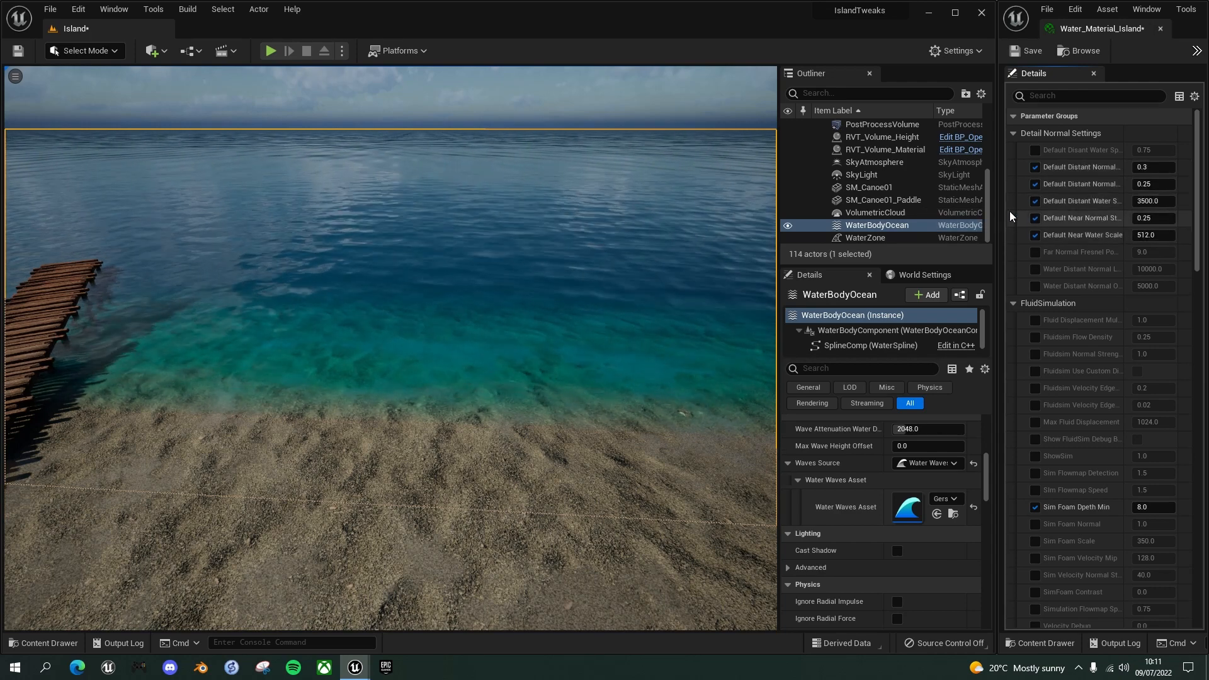
pyautogui.moveTo(998, 214); pyautogui.dragTo(957, 253)
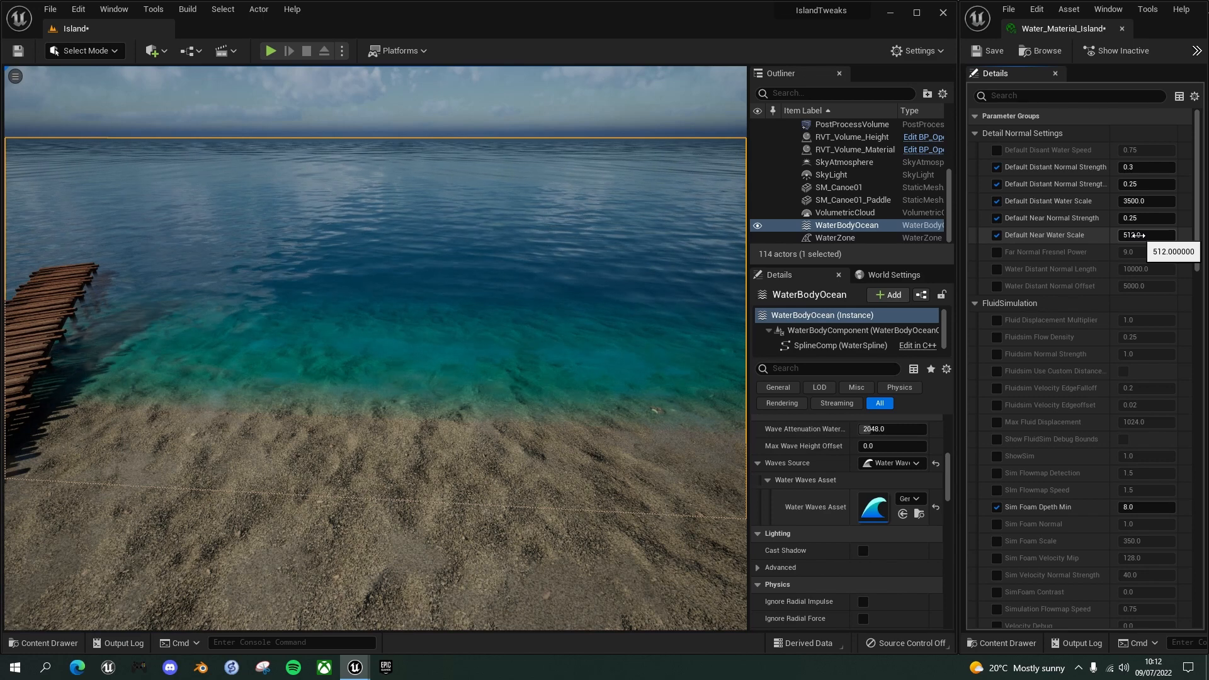
# Step: Set the Default Near Water Scale of Water_Material_Island to 1000
pyautogui.click(1133, 235)
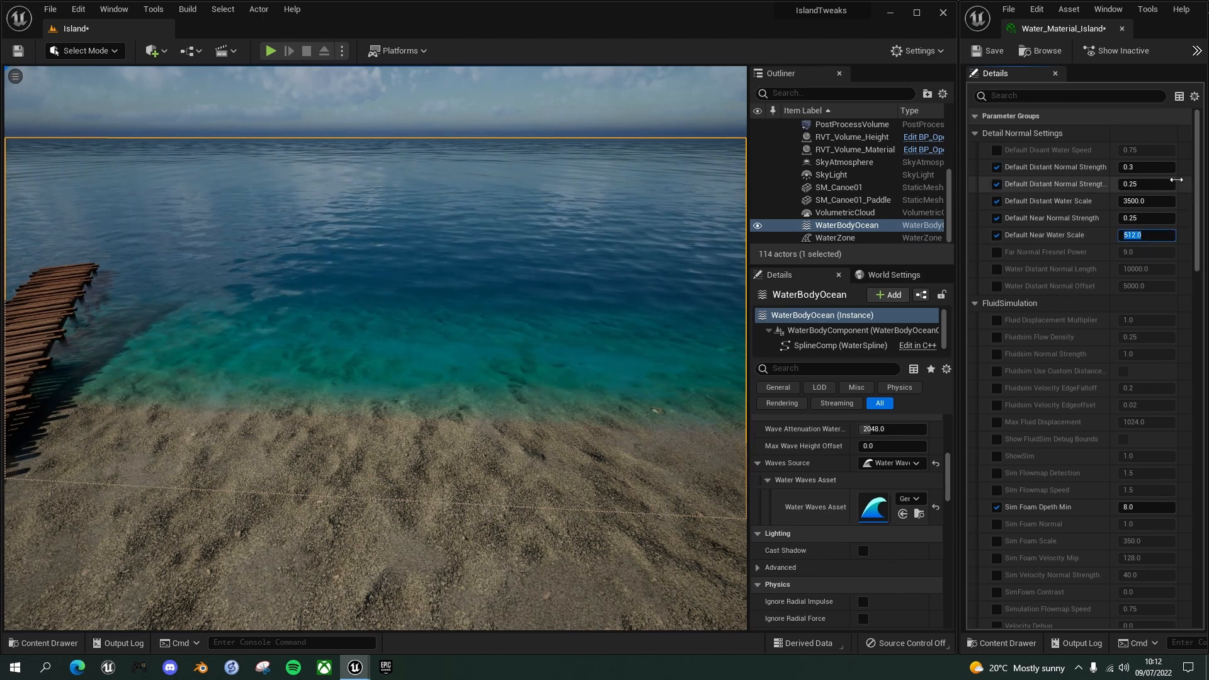
pyautogui.write('1000')
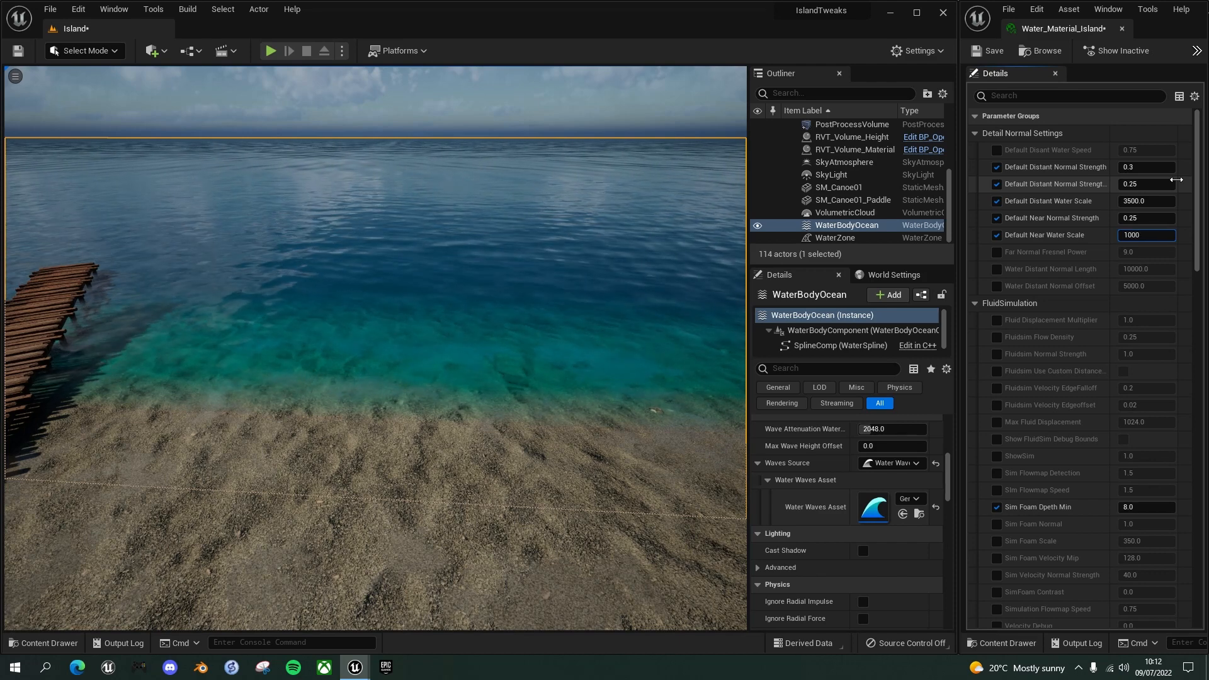
pyautogui.press('Return')
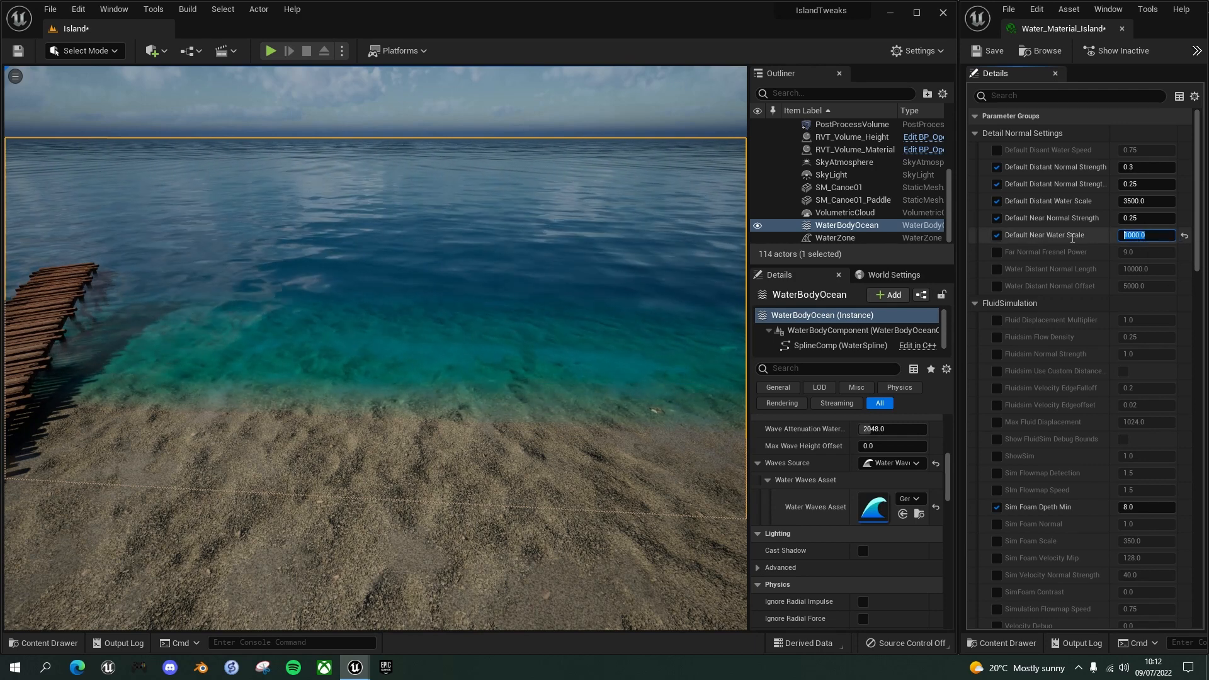
# Step: Compare Default Near Water Scale values of 500, 1000 and 2000, and return it to 1000
pyautogui.write('500')
pyautogui.press('Return')
pyautogui.write('1000')
pyautogui.press('Return')
pyautogui.write('2')
pyautogui.press('Return')
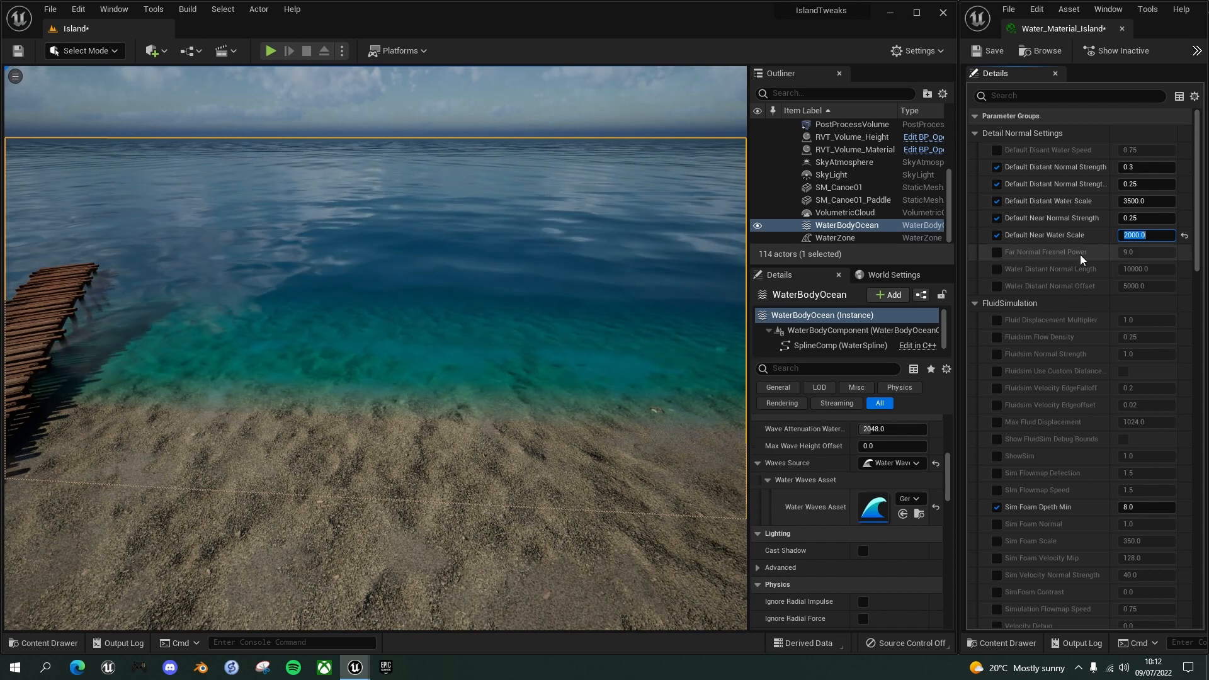
pyautogui.write('0')
pyautogui.press('Return')
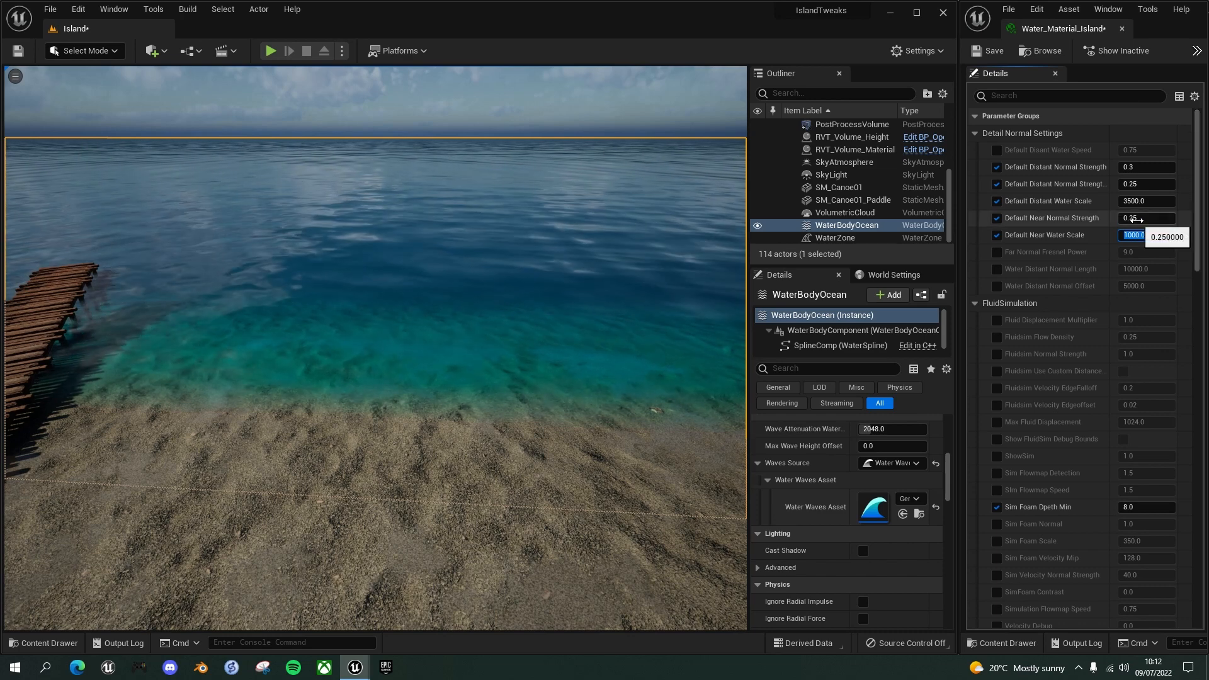
# Step: Try a Default Near Normal Strength of 0 in Water_Material_Island, and raise it to 1
pyautogui.click(1137, 218)
pyautogui.write('0')
pyautogui.press('Return')
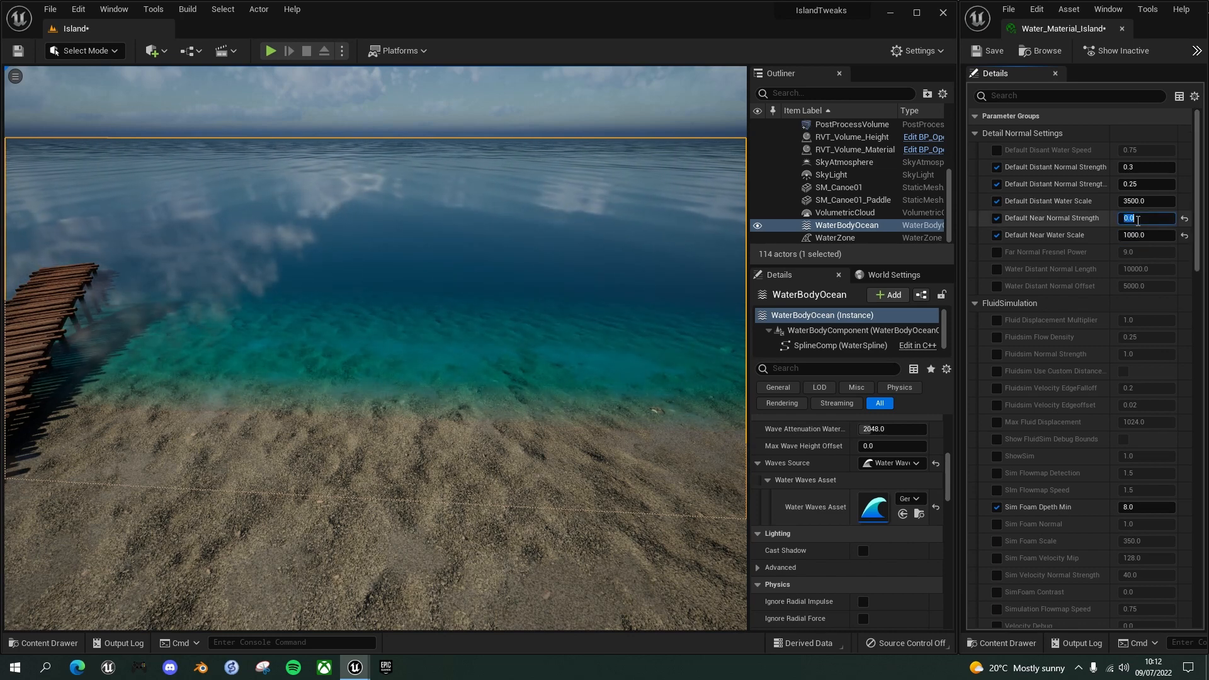
pyautogui.write('1')
pyautogui.press('Return')
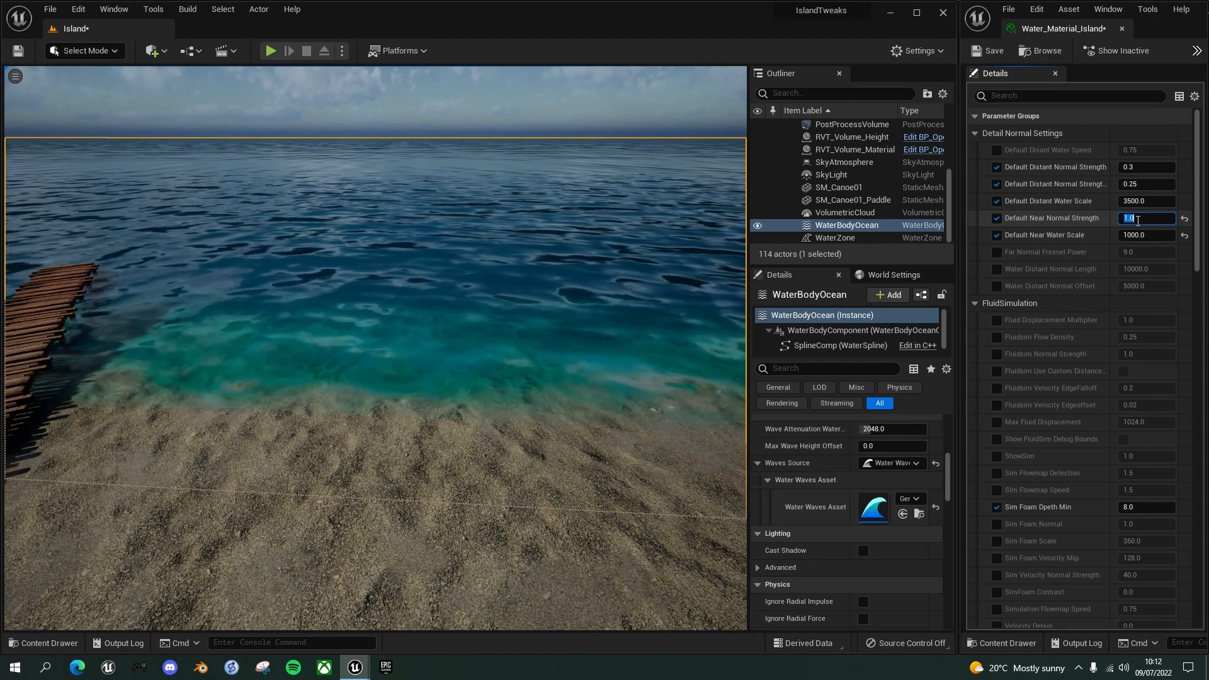
# Step: Try a Default Near Normal Strength of 0.25 in Water_Material_Island, and settle on 0.2
pyautogui.write('.25')
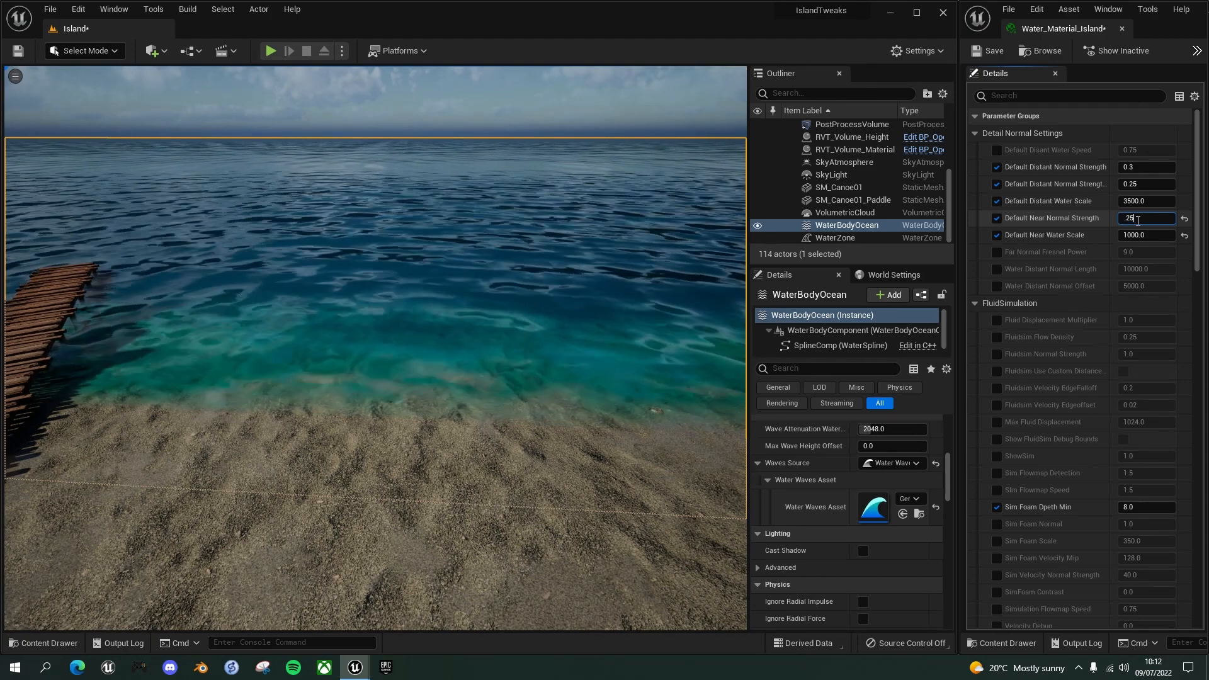
pyautogui.press('Return')
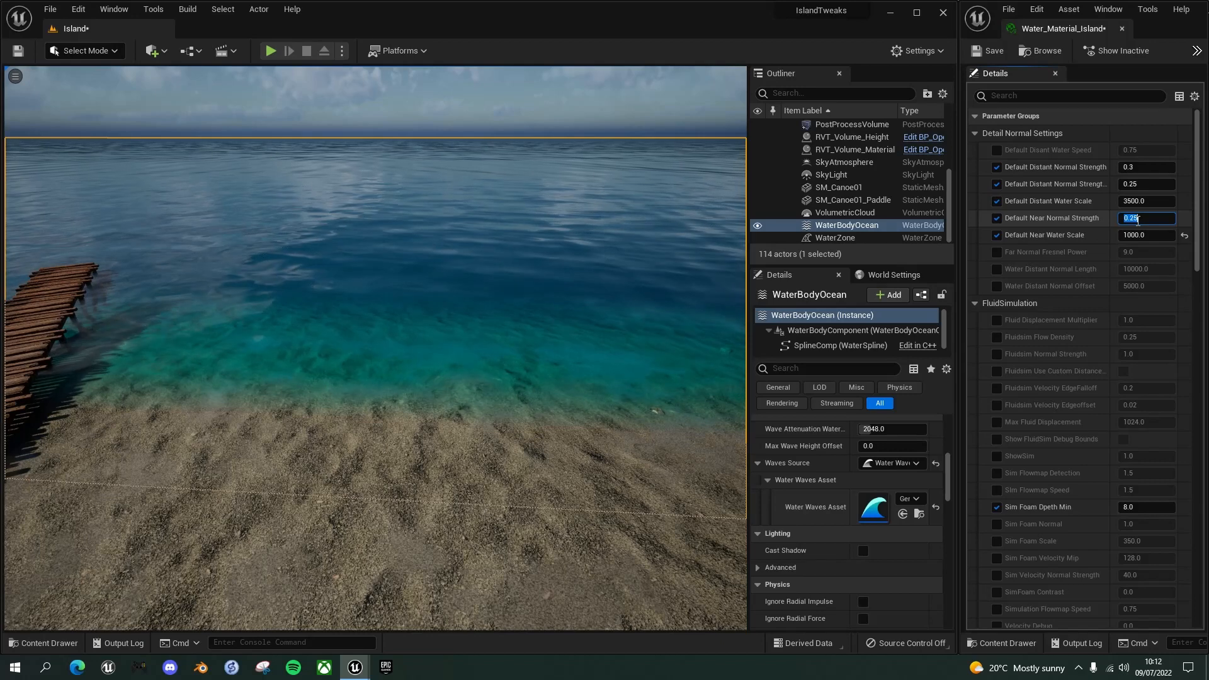
pyautogui.write('.2')
pyautogui.press('Return')
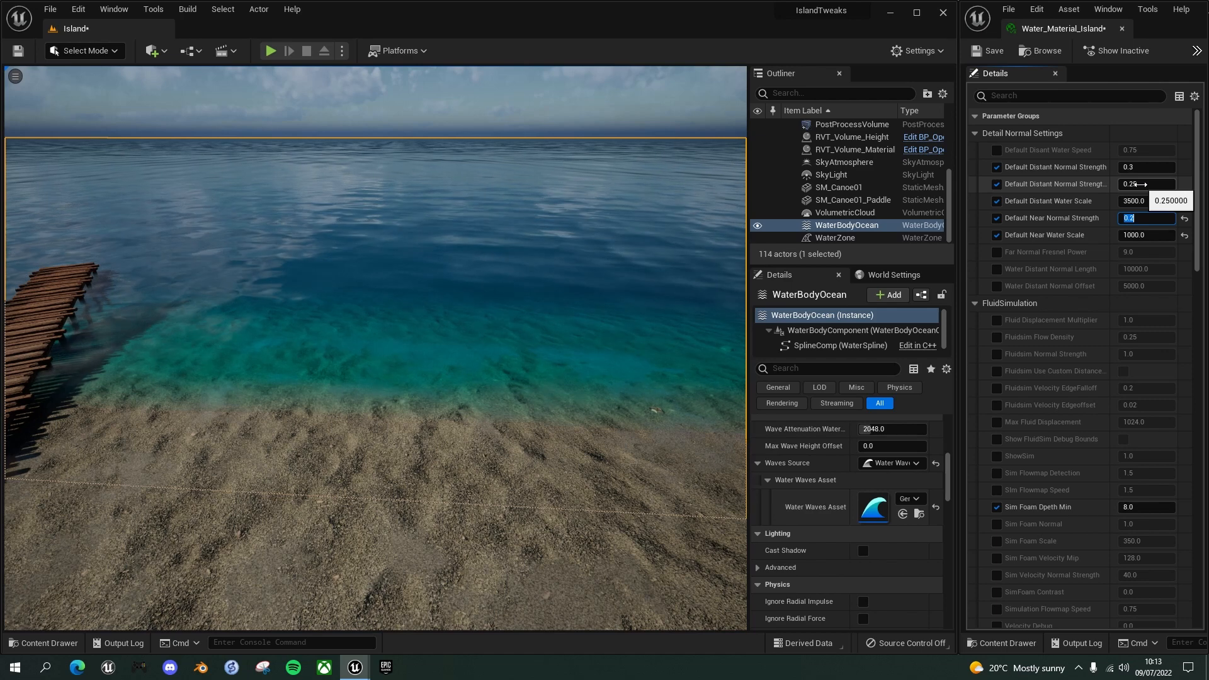
# Step: Try a strength of 1 for both Default Distant Normal Strength and Default Distant Normal StrengthB
pyautogui.click(1140, 169)
pyautogui.write('1')
pyautogui.press('Return')
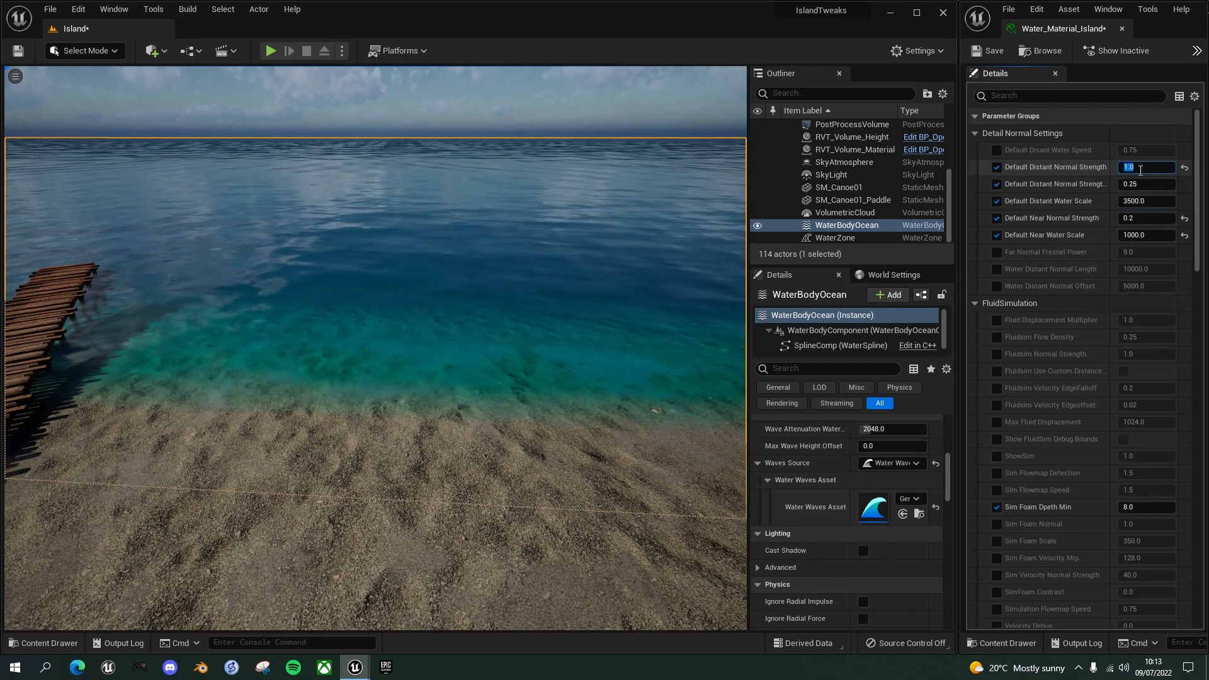
pyautogui.click(1141, 182)
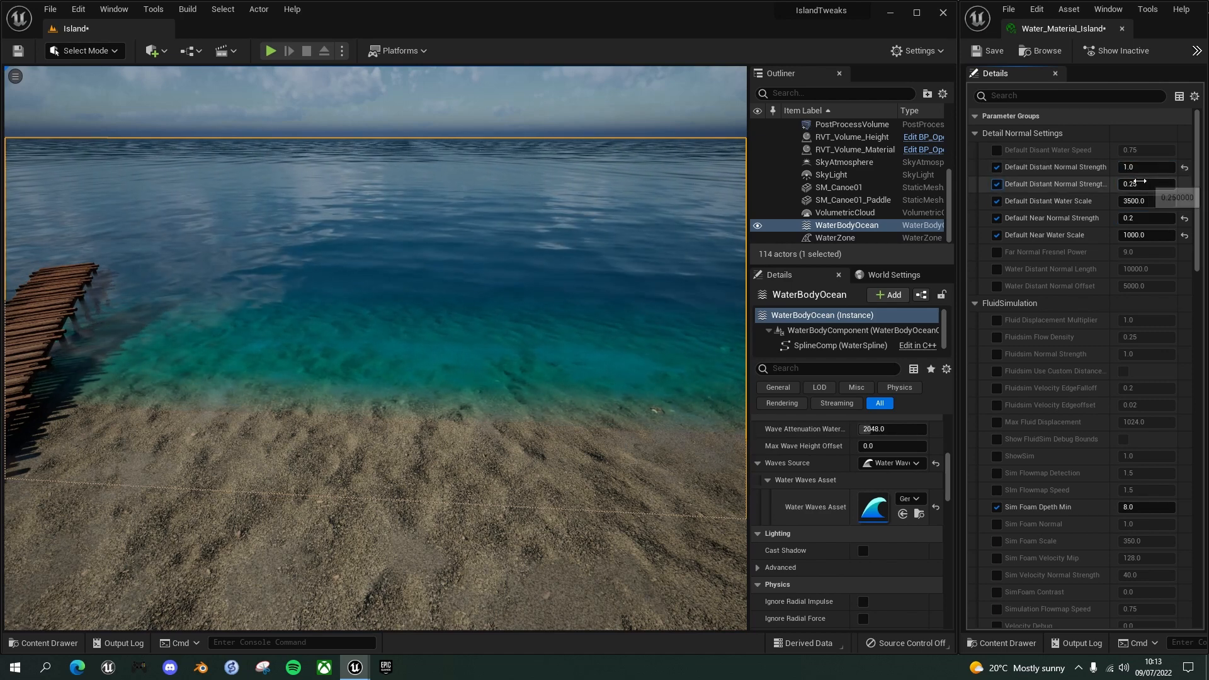
pyautogui.write('1')
pyautogui.press('Return')
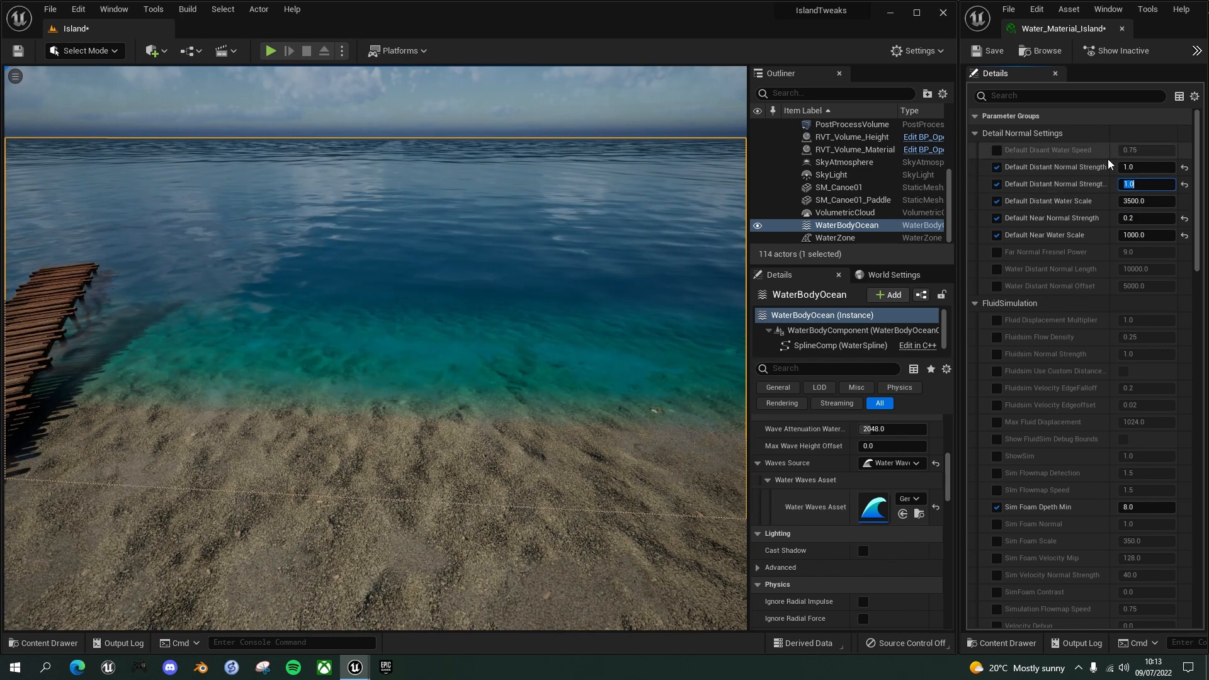
# Step: Compare Default Distant Water Scale values of 5000 and 1000, and return it to 5000
pyautogui.moveTo(1111, 160); pyautogui.dragTo(1126, 161)
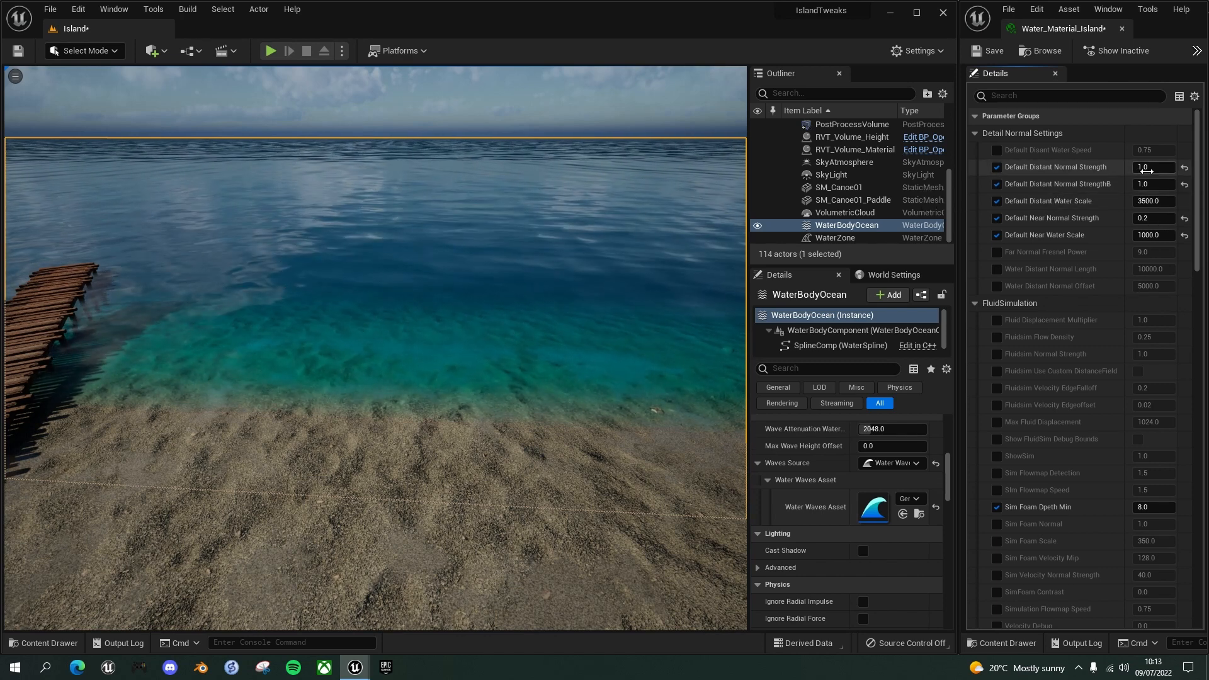
pyautogui.click(1144, 200)
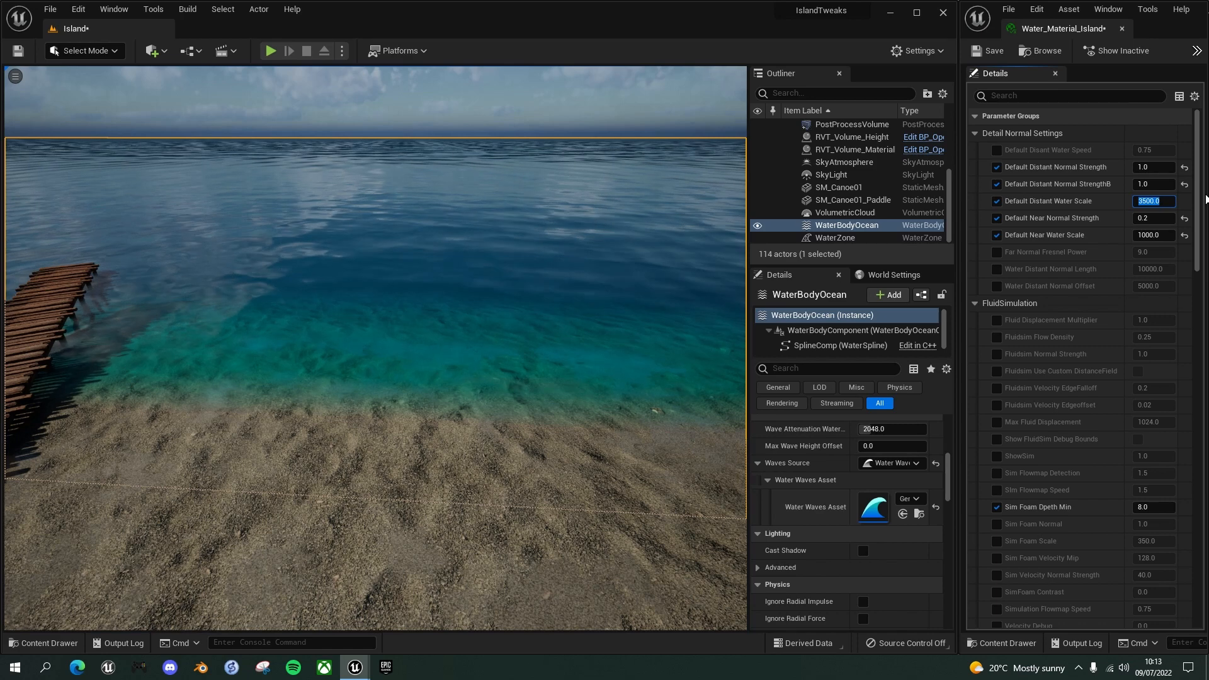
pyautogui.write('5')
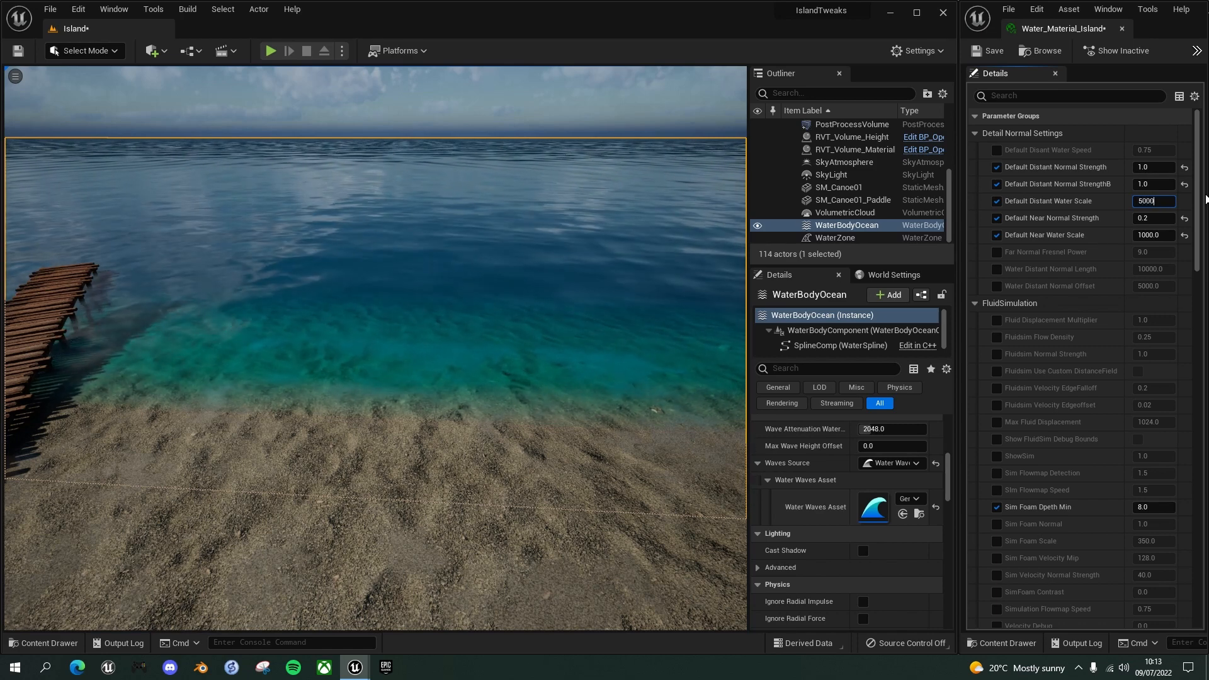
pyautogui.press('Return')
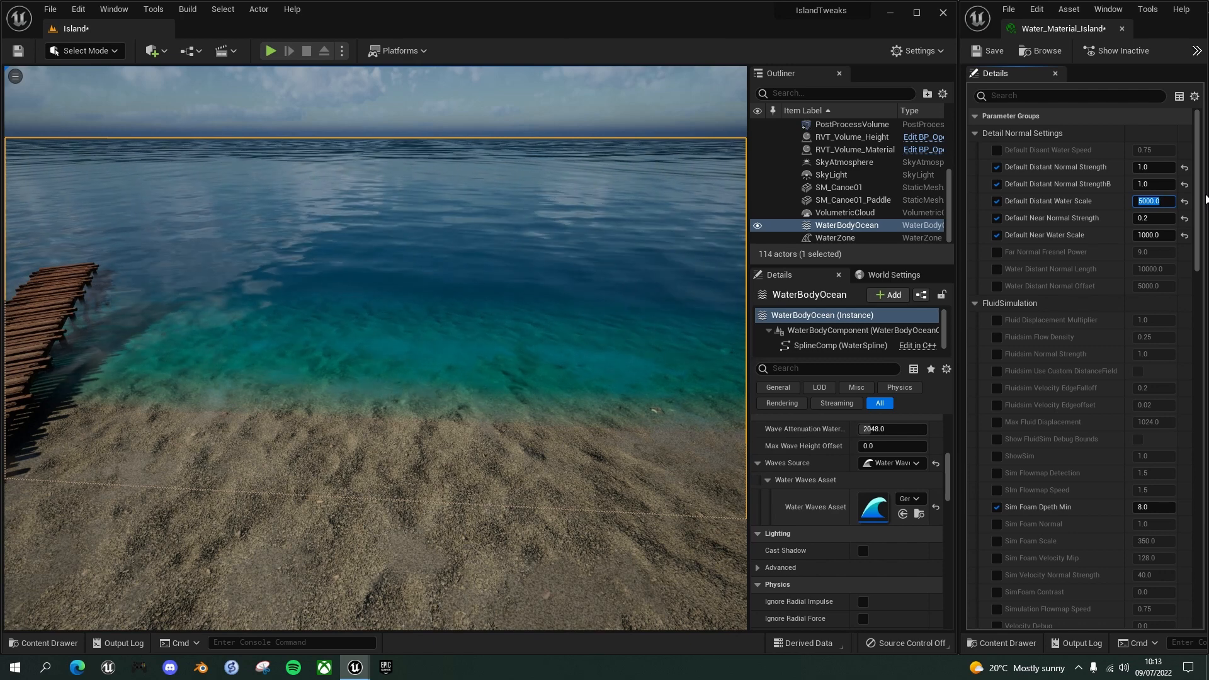
pyautogui.write('10')
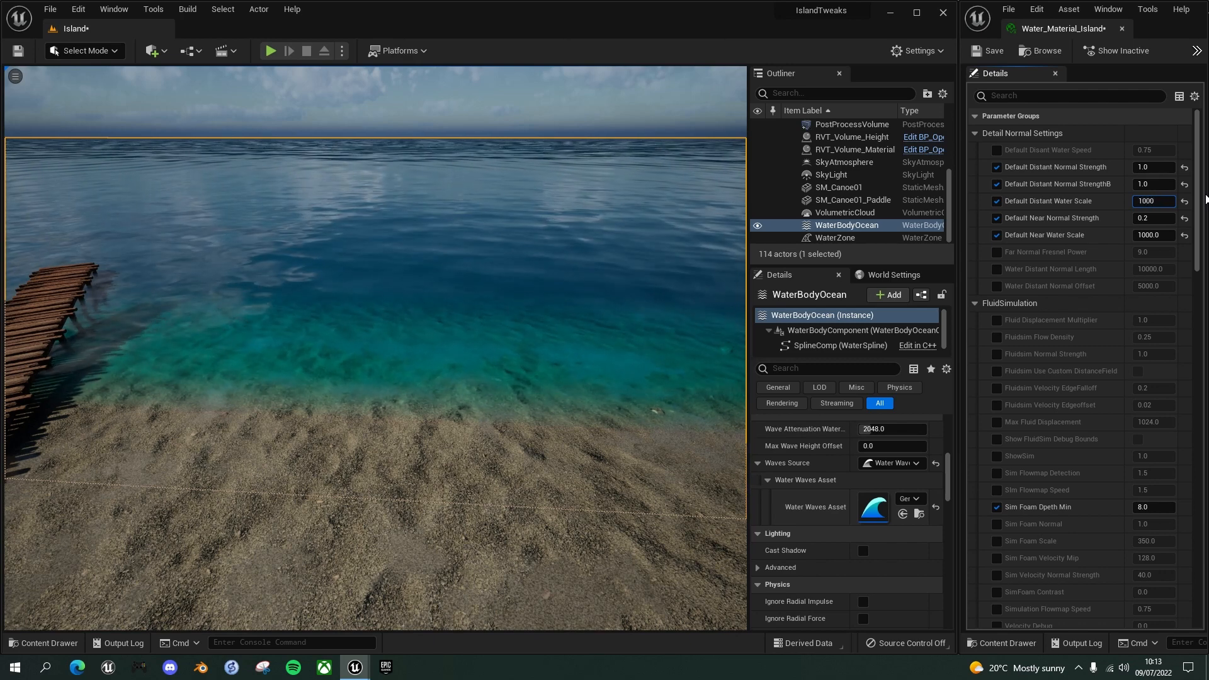
pyautogui.write('00')
pyautogui.press('Return')
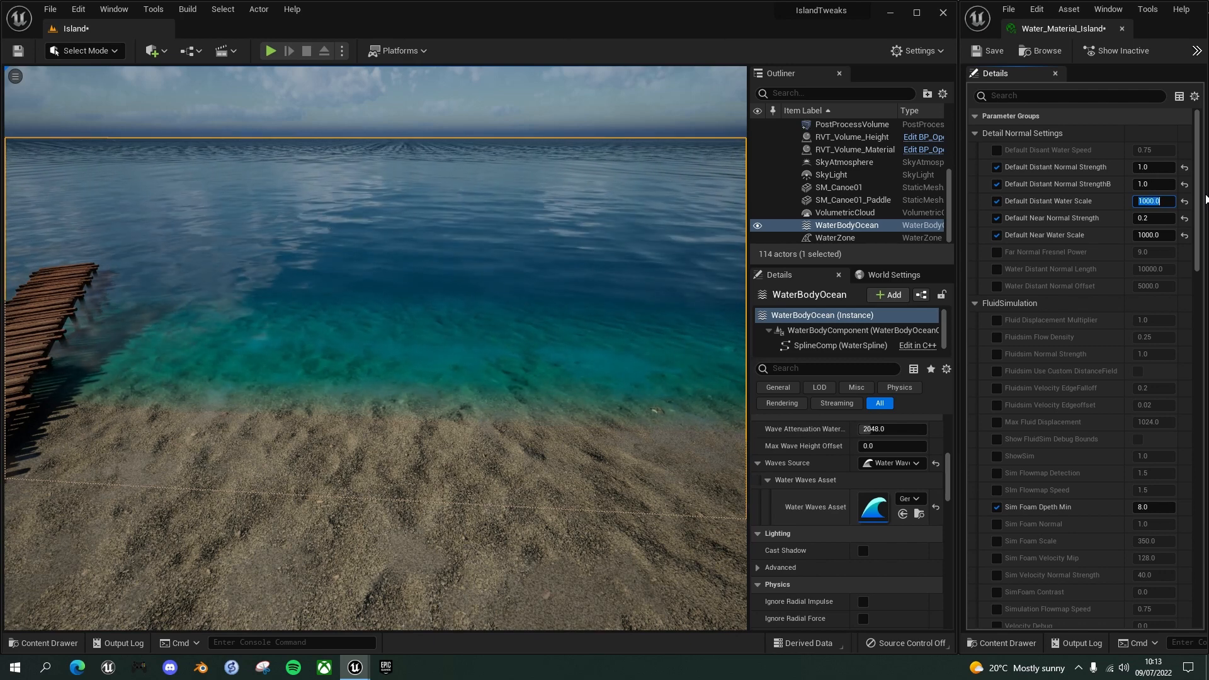
pyautogui.write('50')
pyautogui.press('Return')
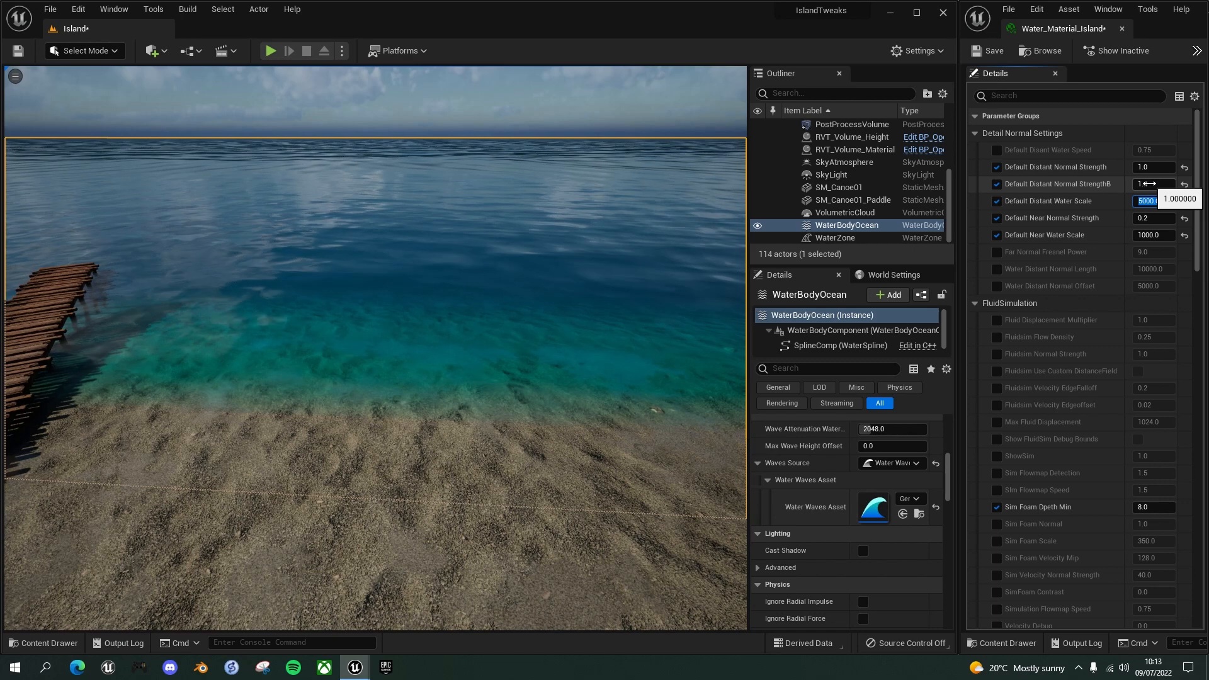
# Step: Set Default Distant Normal Strength and Default Distant Normal StrengthB to 0.1
pyautogui.click(1144, 168)
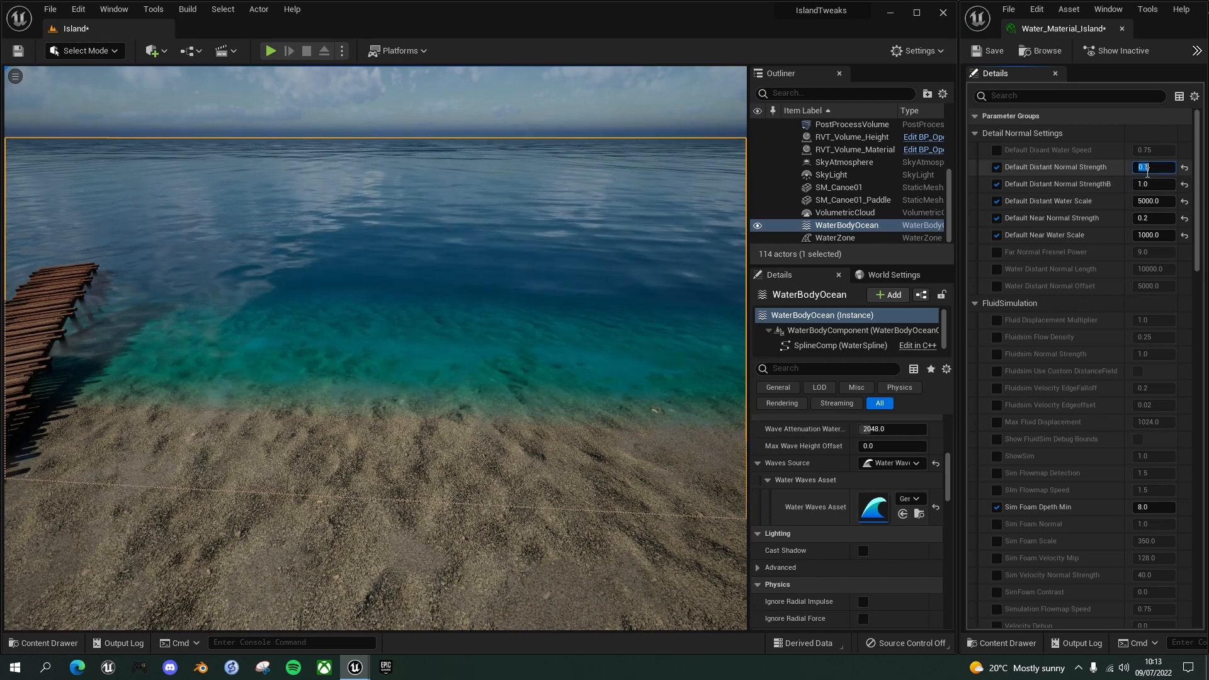
pyautogui.click(1150, 184)
pyautogui.write('0.1')
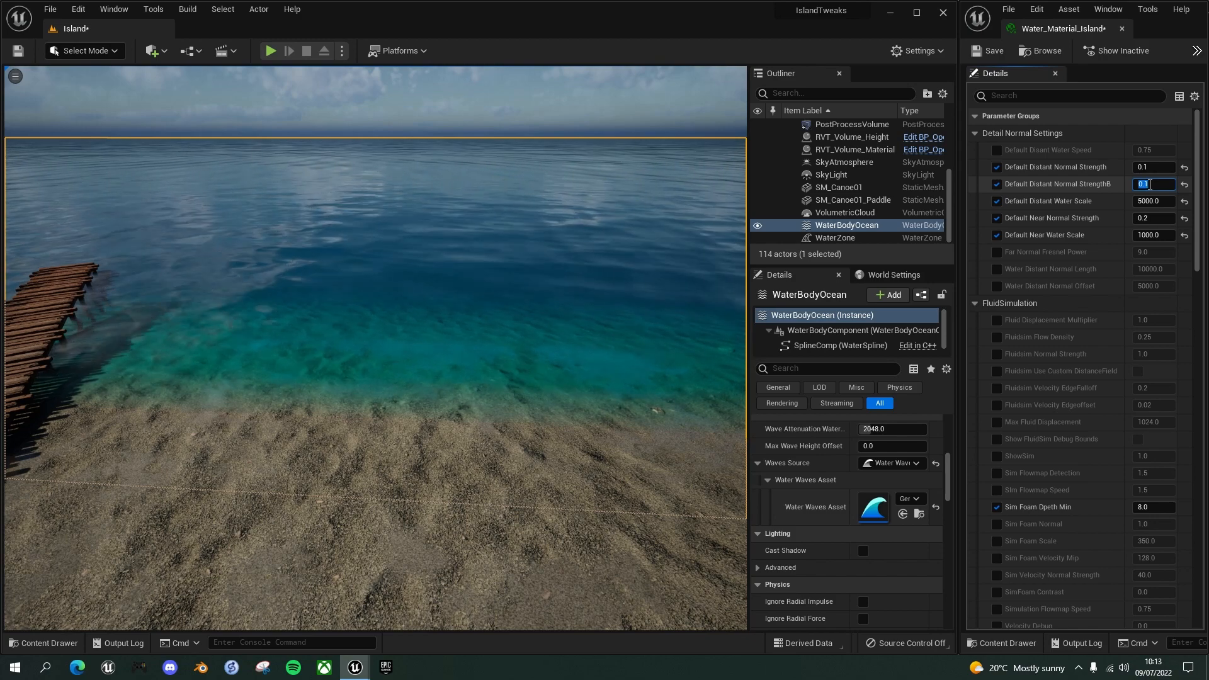
# Step: Examine the near and distant ocean surface from several viewpoints above the beach
pyautogui.moveTo(535, 315); pyautogui.dragTo(613, 266, button='right')
pyautogui.press('e')
pyautogui.press('s')
pyautogui.press('w')
pyautogui.press('s')
pyautogui.press('w')
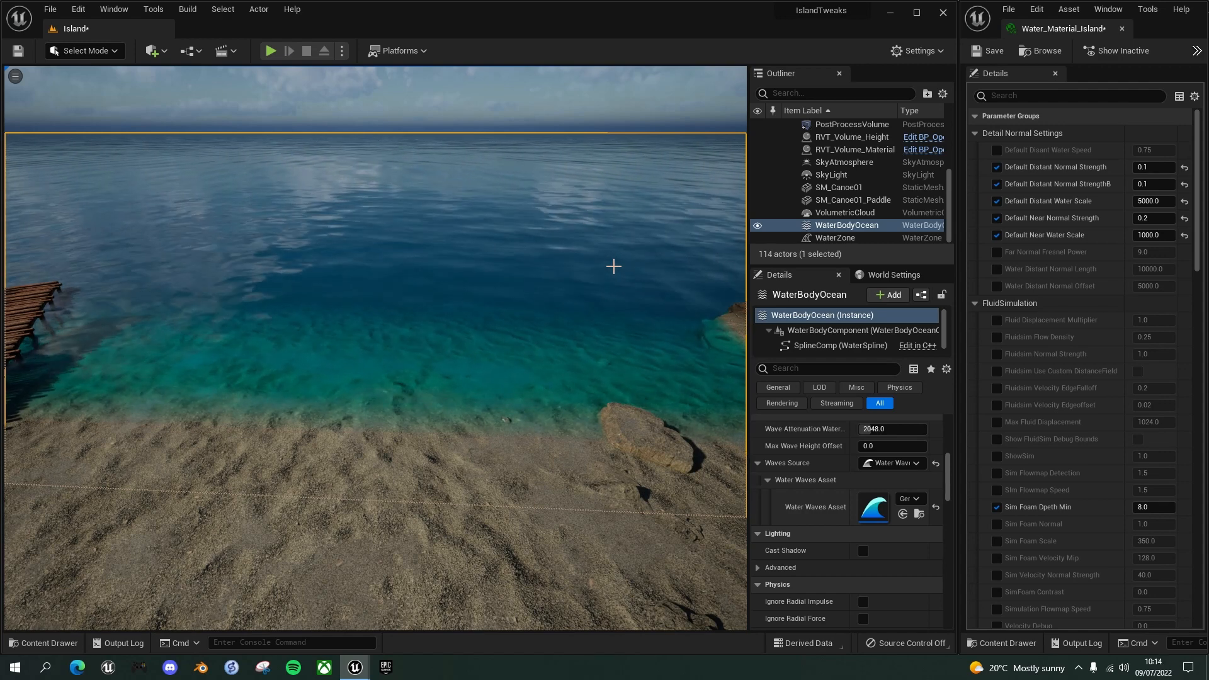
pyautogui.moveTo(566, 280); pyautogui.dragTo(533, 277, button='right')
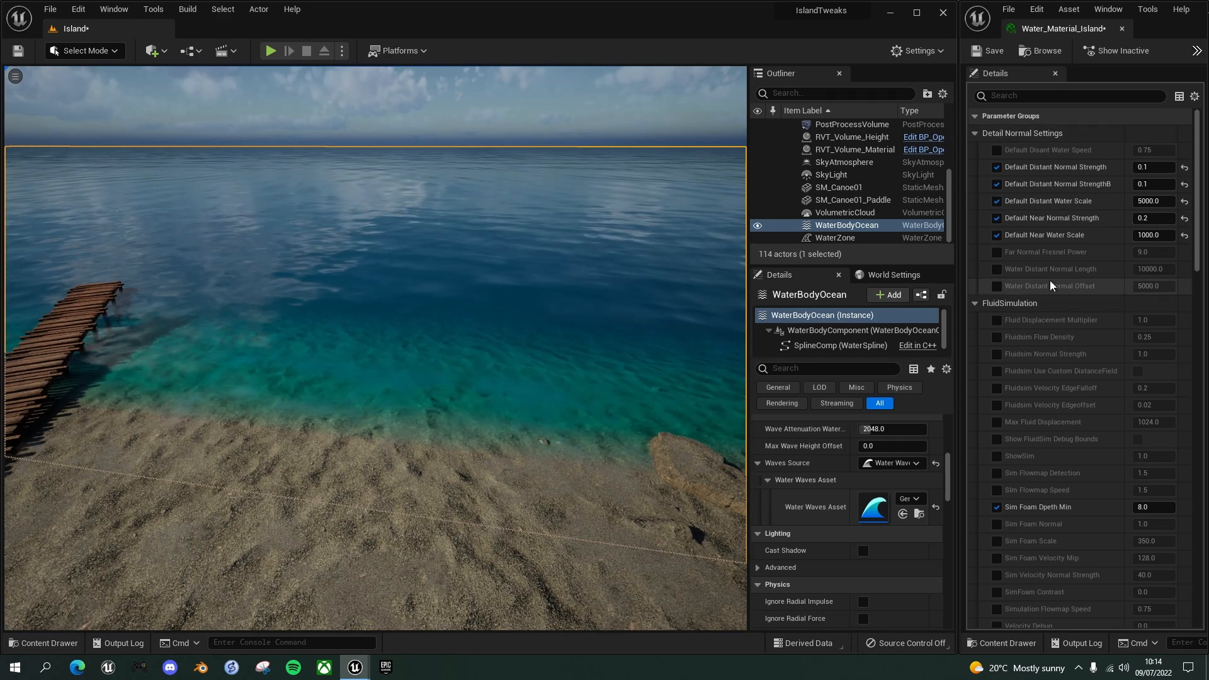
# Step: Enable the foam's Height Bias override in Water_Material_Island, and try values of 0 and 1
pyautogui.scroll(-10, 1014, 363)
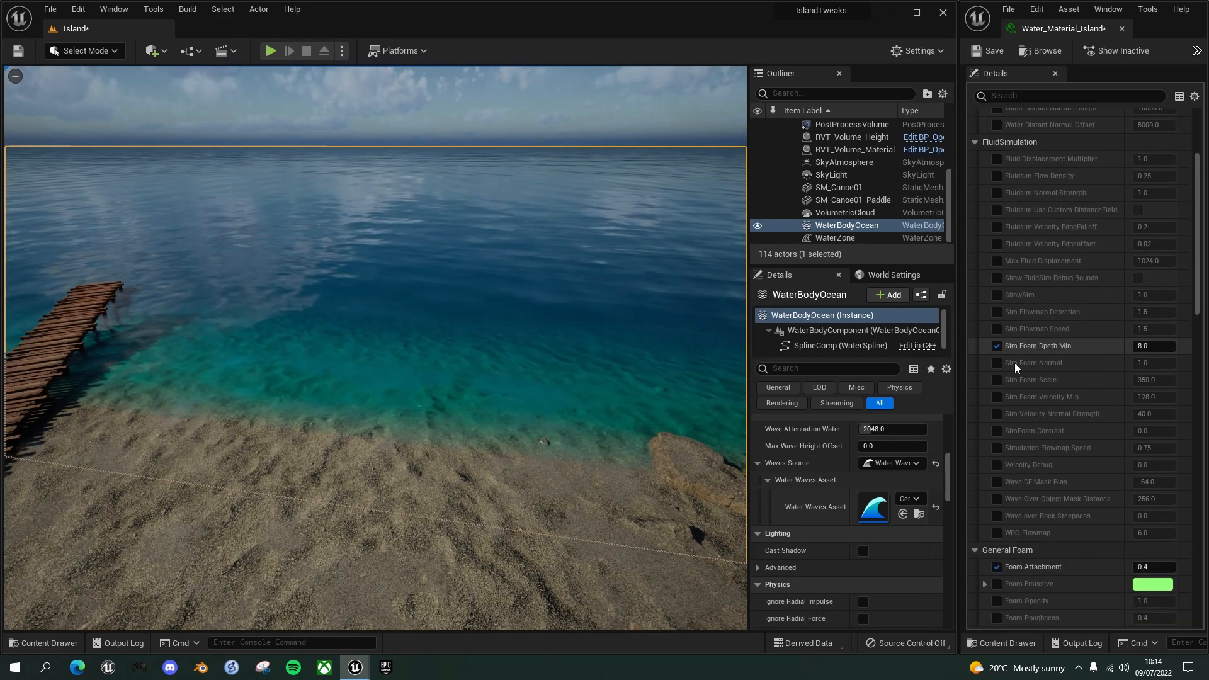
pyautogui.scroll(-10, 1014, 363)
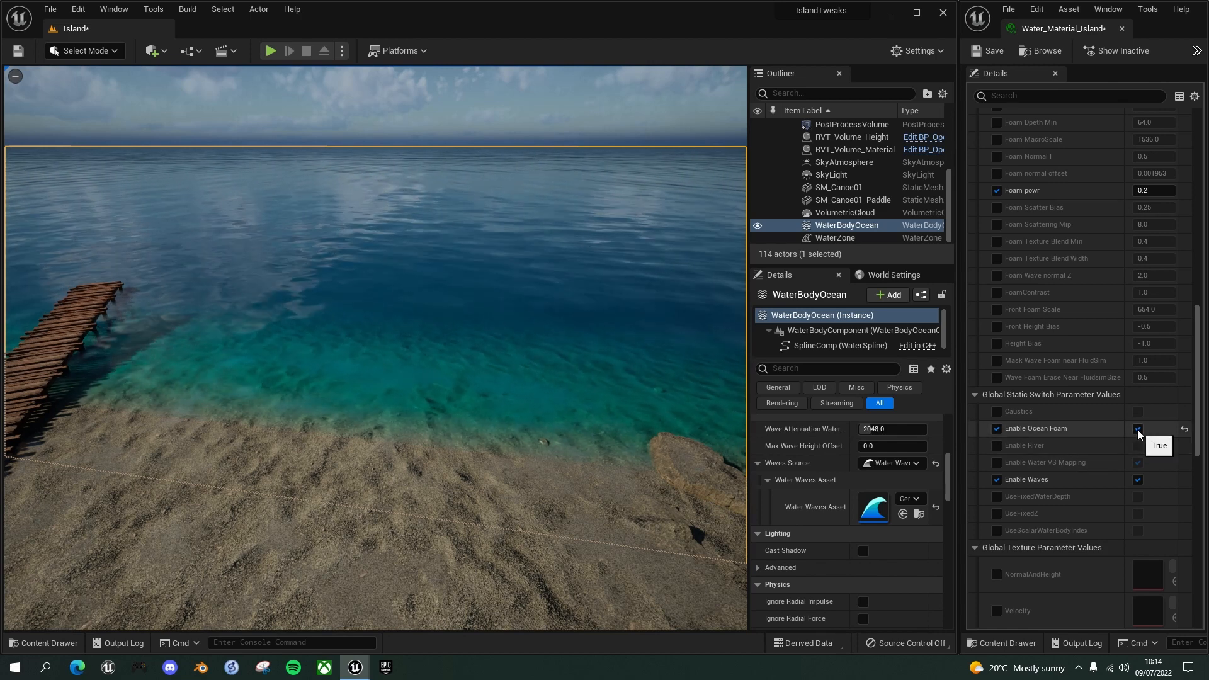
pyautogui.click(996, 343)
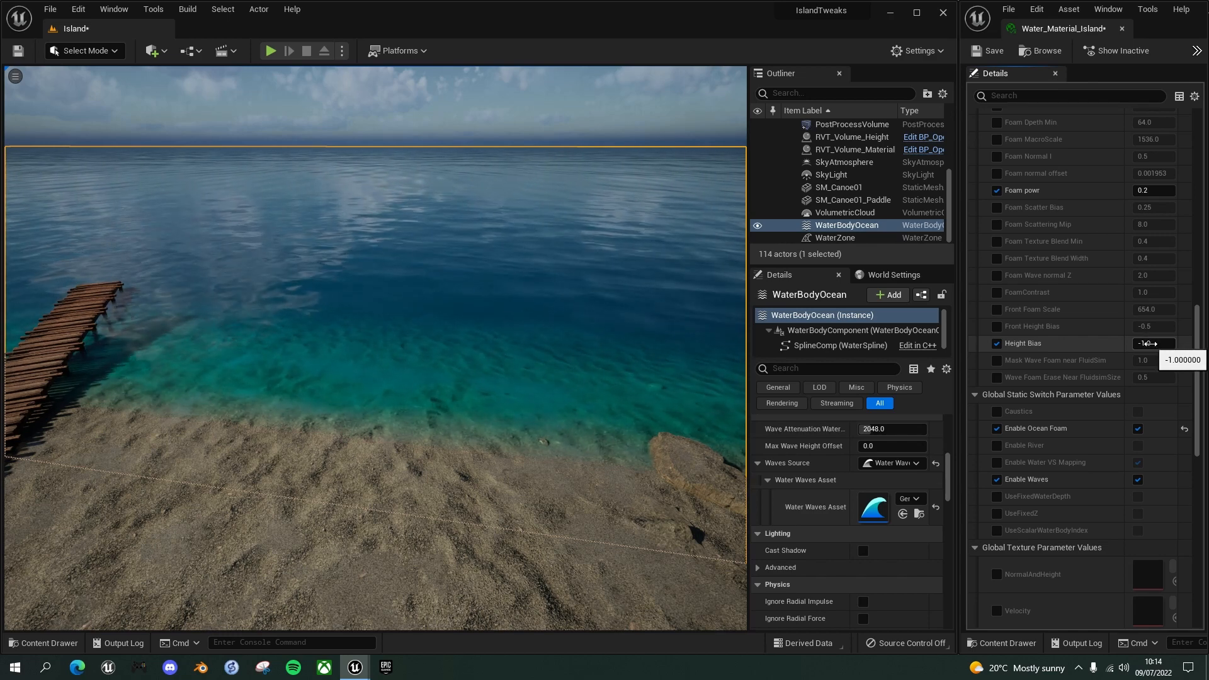
pyautogui.click(1146, 343)
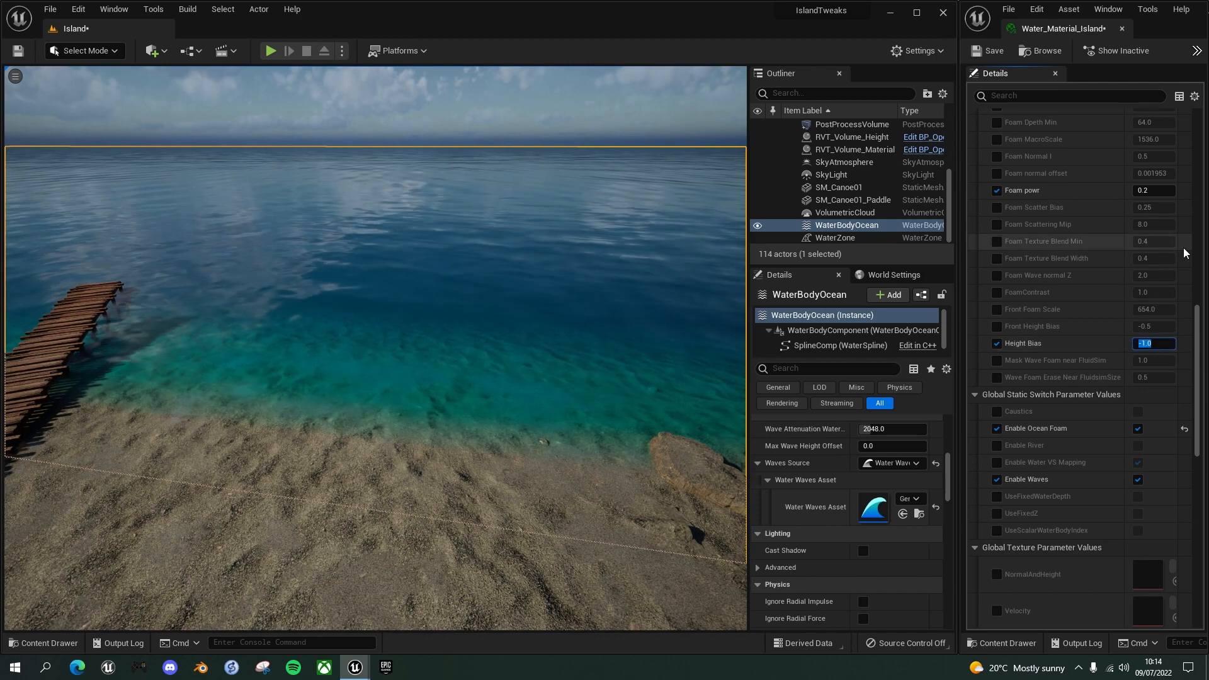
pyautogui.write('0')
pyautogui.press('Return')
pyautogui.write('1')
pyautogui.press('Return')
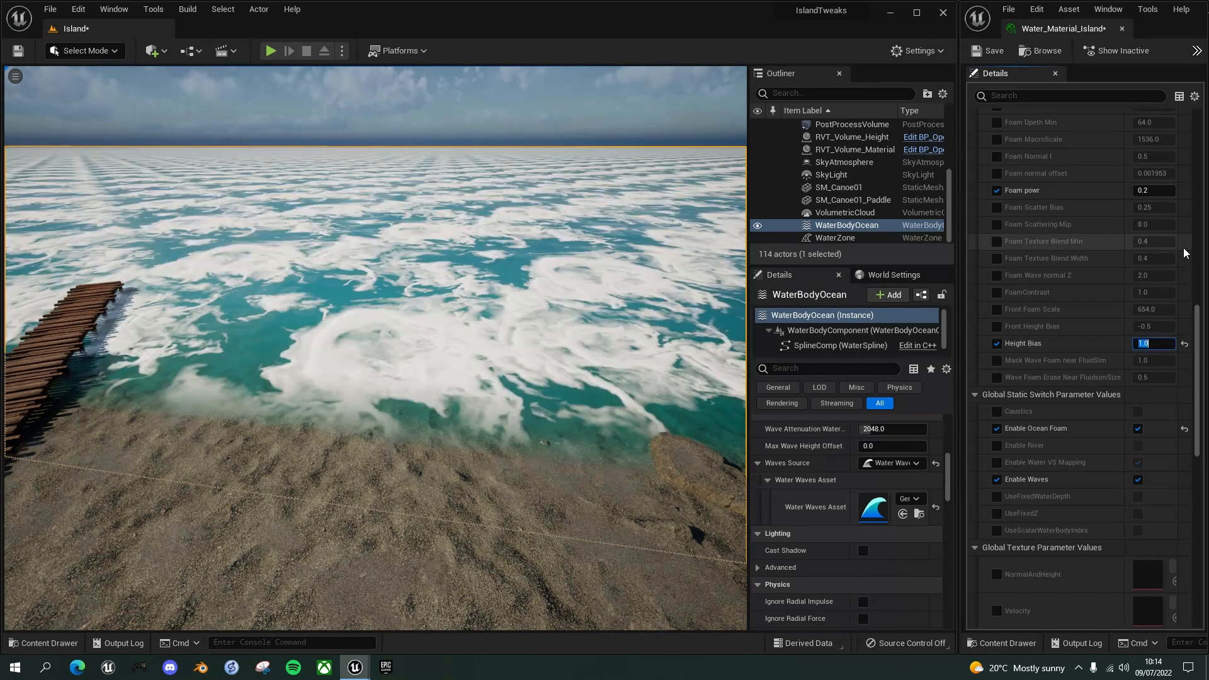
# Step: View the foam from higher up, and play-test the level along the beach to examine it at character height
pyautogui.moveTo(529, 343); pyautogui.dragTo(529, 343, button='right')
pyautogui.press('e')
pyautogui.press('s')
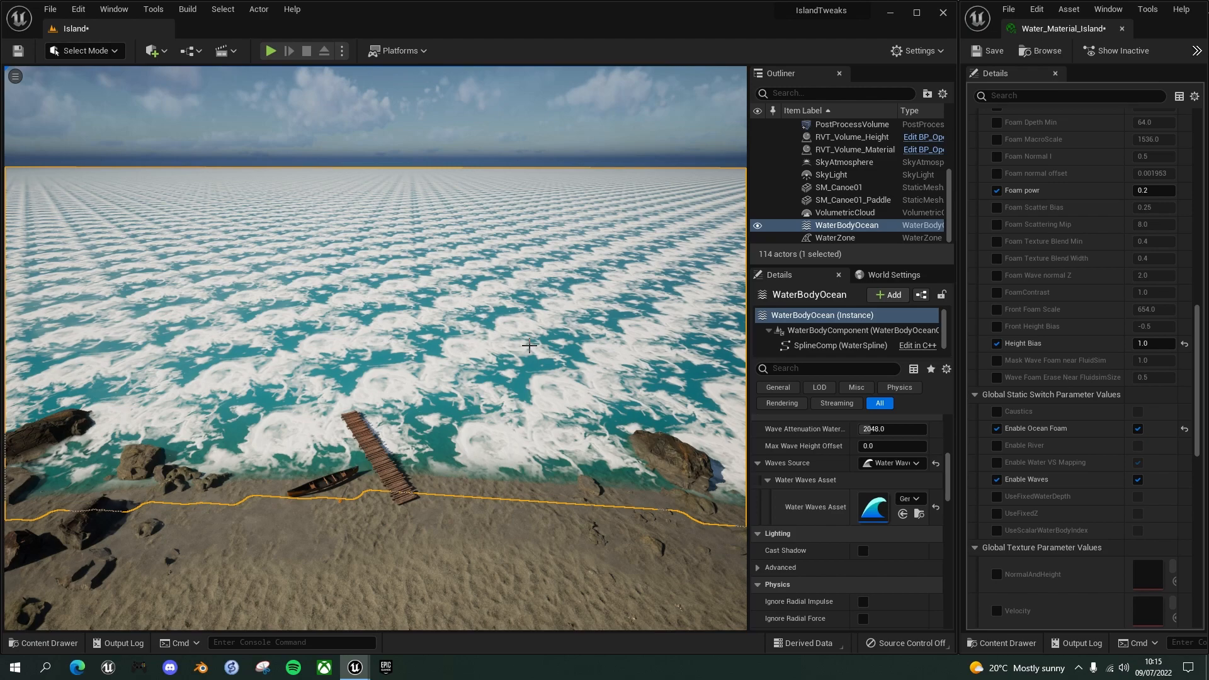
pyautogui.hotkey('alt', 'p')
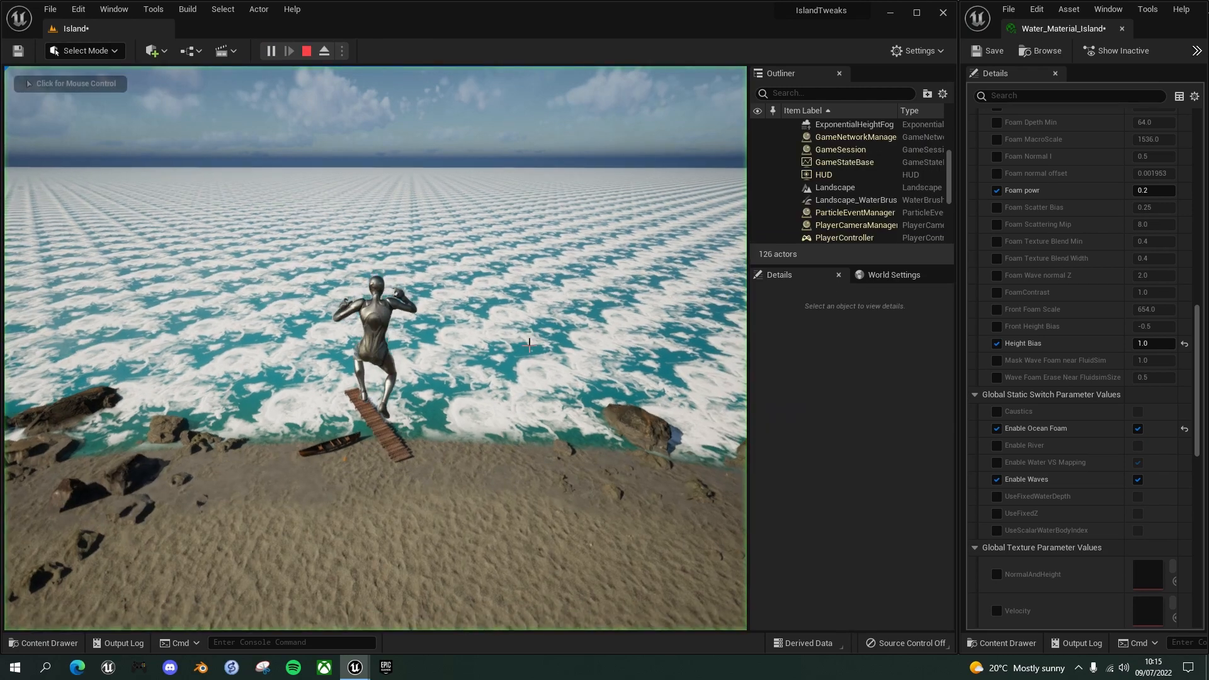
pyautogui.press('w')
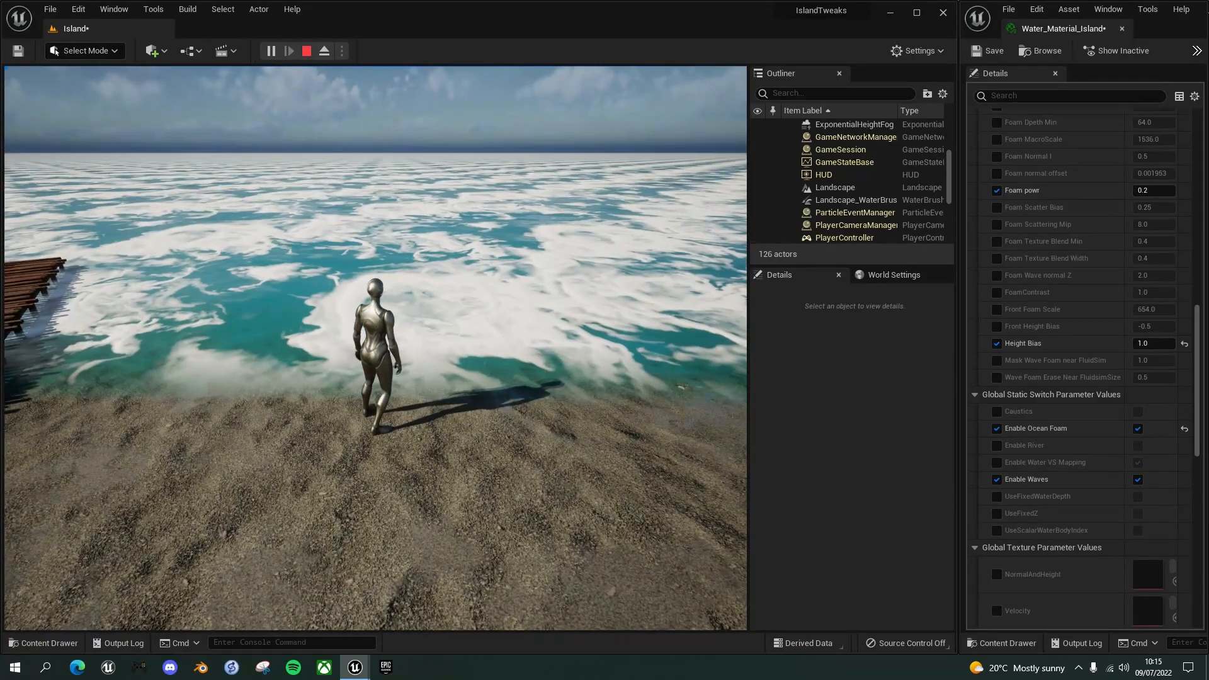
pyautogui.press('Escape')
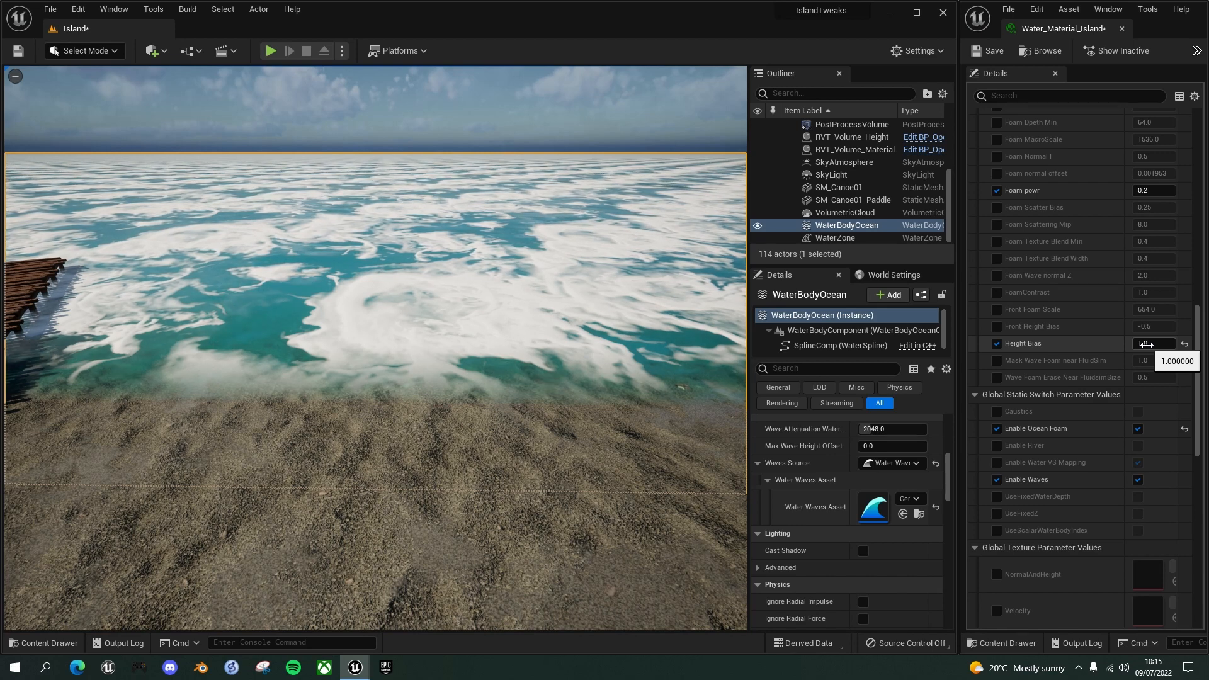
# Step: Compare foam Height Bias values of 0 and 1, and set it to 0.5
pyautogui.click(1146, 344)
pyautogui.write('0')
pyautogui.press('Return')
pyautogui.write('1')
pyautogui.press('Return')
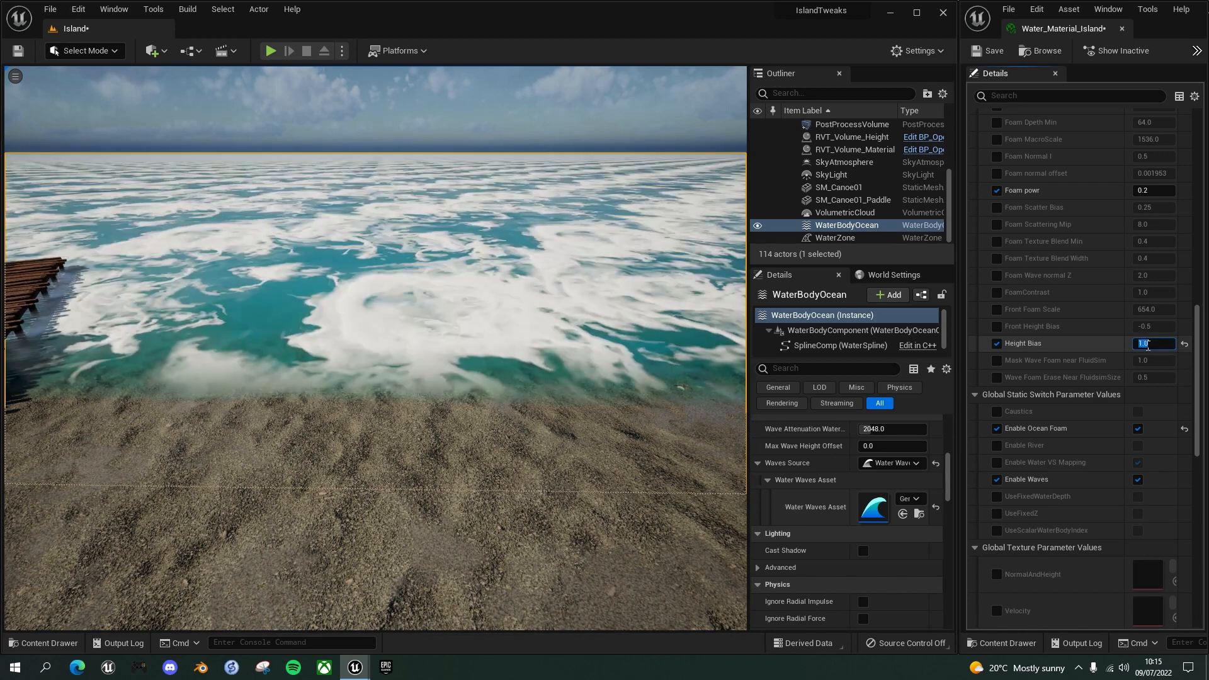
pyautogui.write('.5')
pyautogui.press('Return')
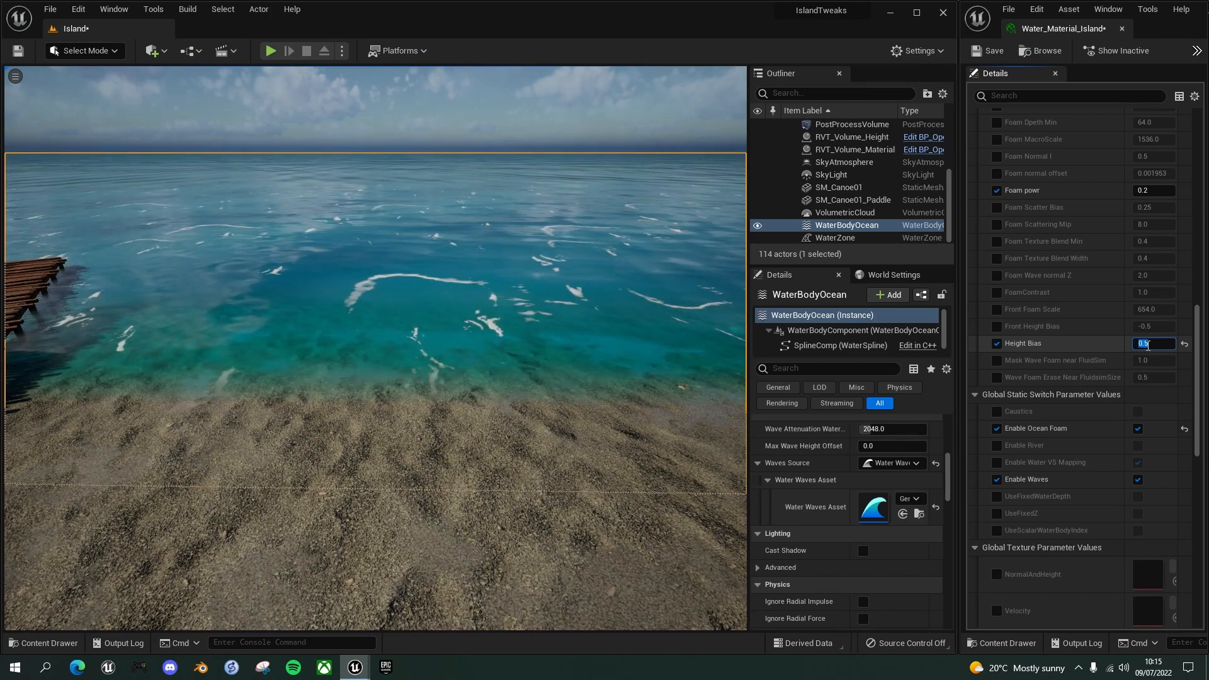
# Step: Enable the Foam Scatter Bias override, try values of 1 and 0, and set it to 0.2
pyautogui.moveTo(432, 273)
pyautogui.mouseDown(button='right')
pyautogui.moveTo(541, 246)
pyautogui.moveTo(400, 263)
pyautogui.moveTo(436, 267)
pyautogui.moveTo(421, 261)
pyautogui.moveTo(412, 276)
pyautogui.moveTo(434, 258)
pyautogui.moveTo(419, 266)
pyautogui.moveTo(422, 292)
pyautogui.mouseUp(button='right')
pyautogui.press('e')
pyautogui.press('s')
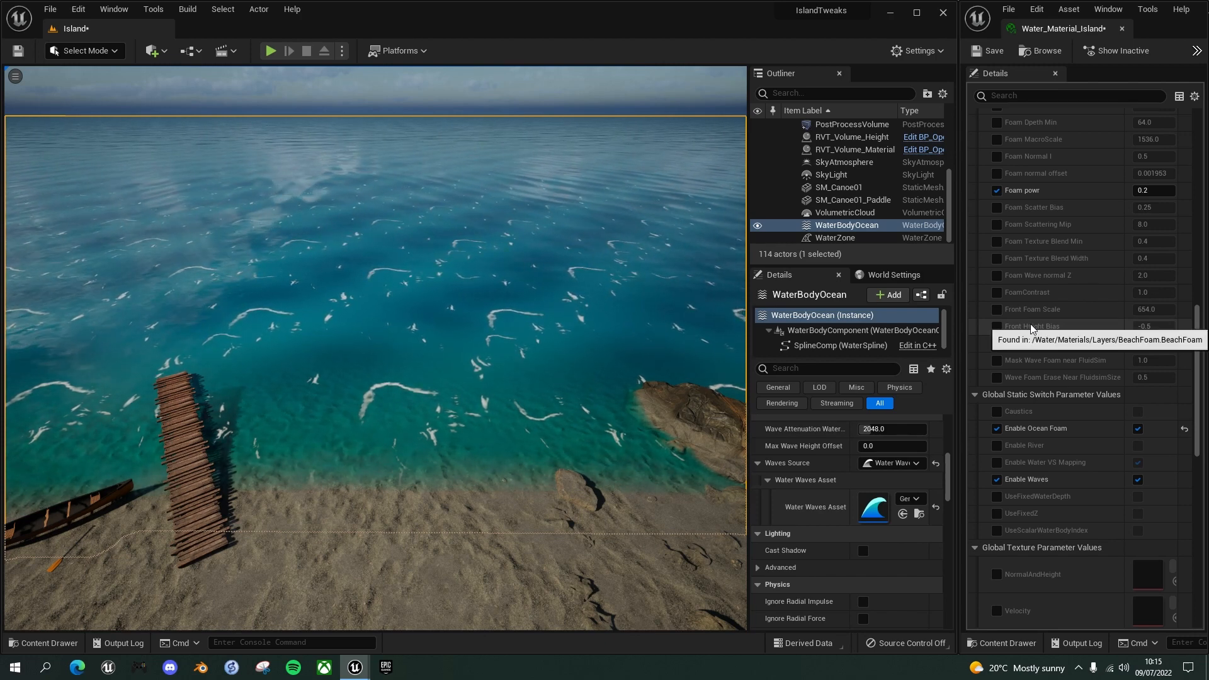
pyautogui.click(996, 207)
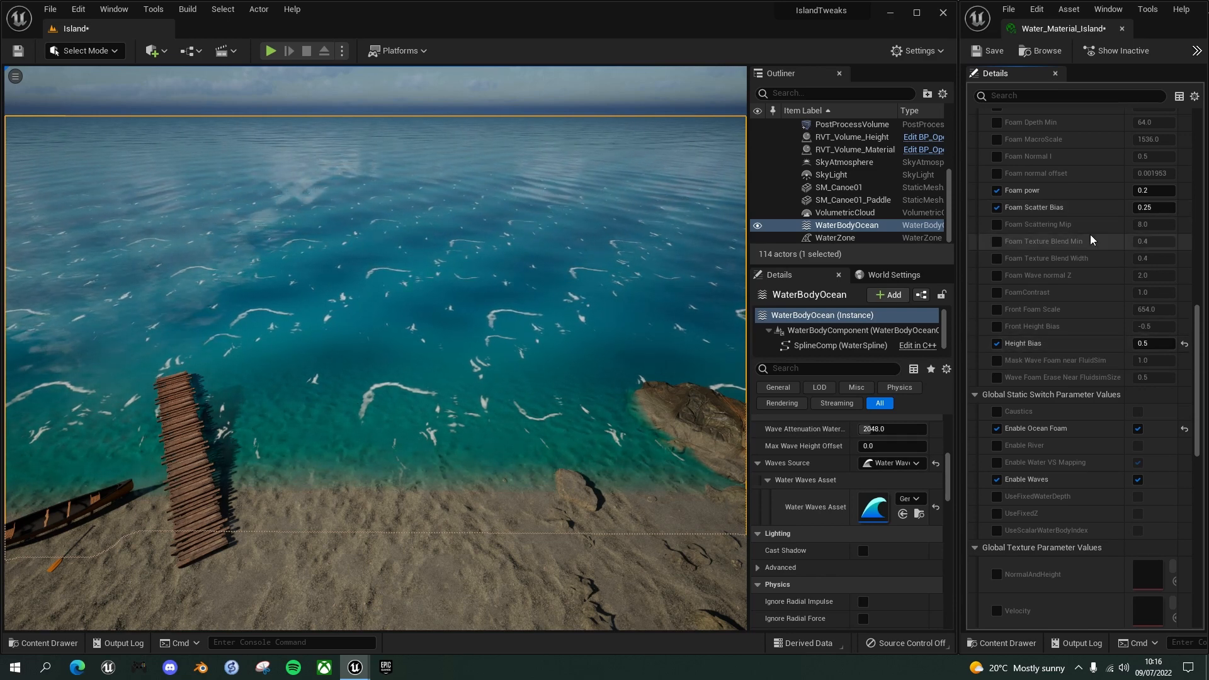
pyautogui.click(1147, 207)
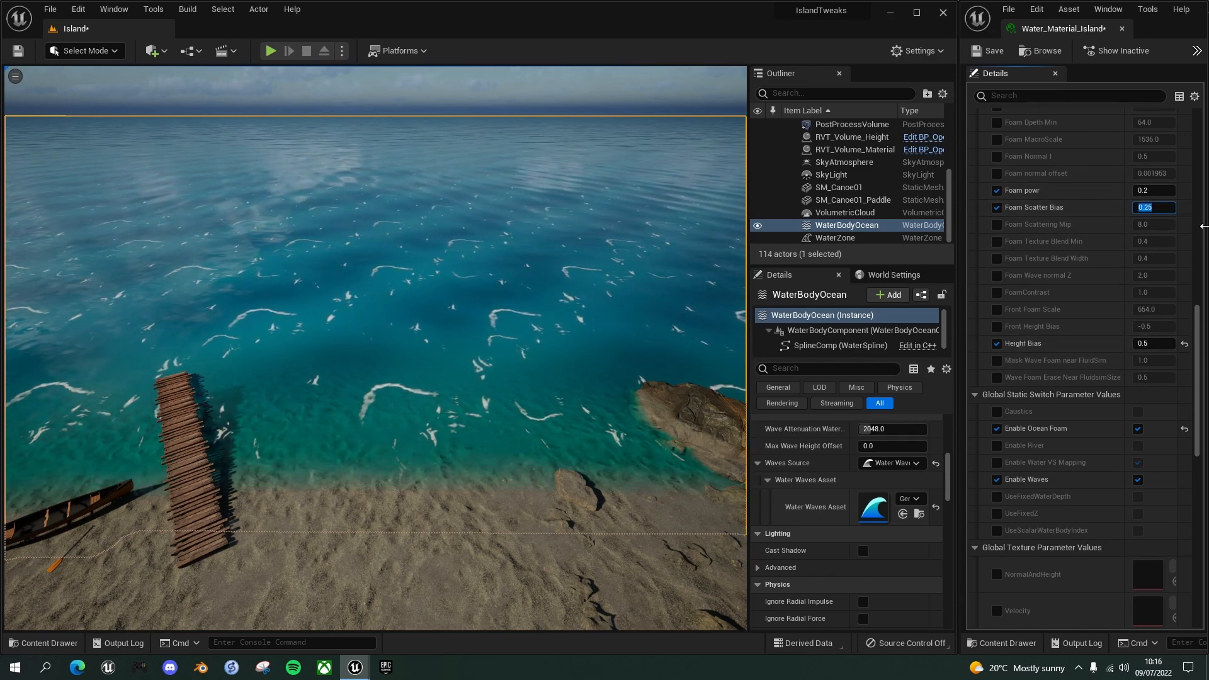
pyautogui.write('1')
pyautogui.press('Return')
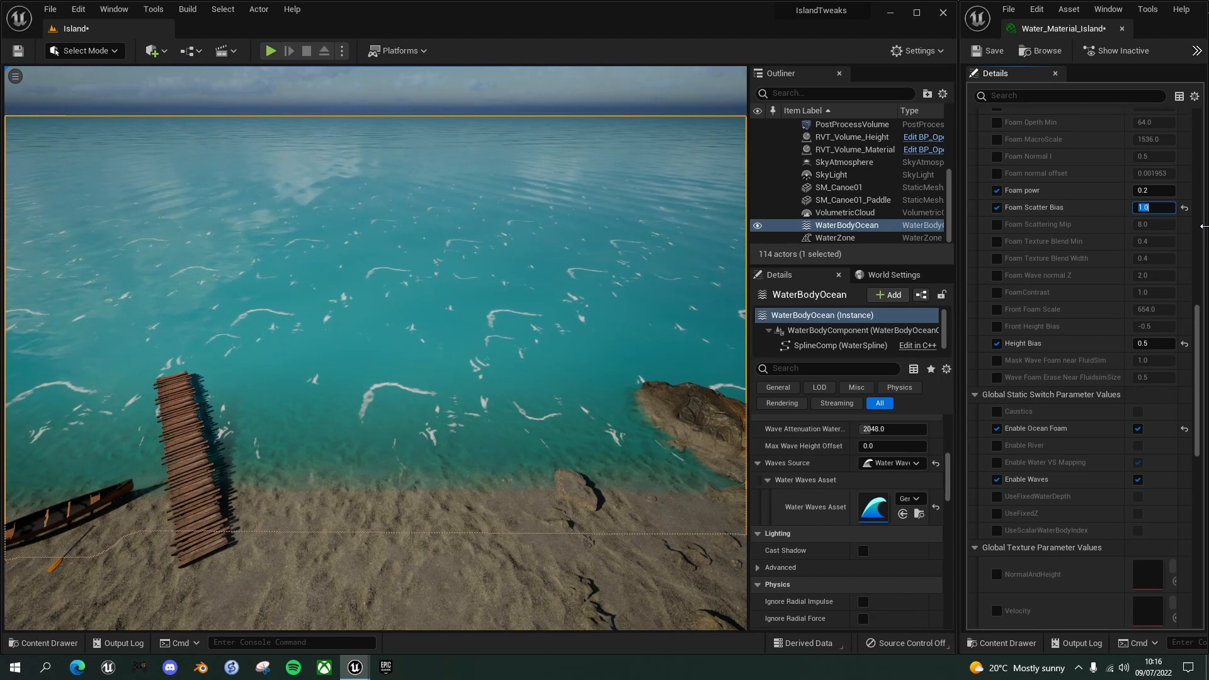
pyautogui.write('0')
pyautogui.press('Return')
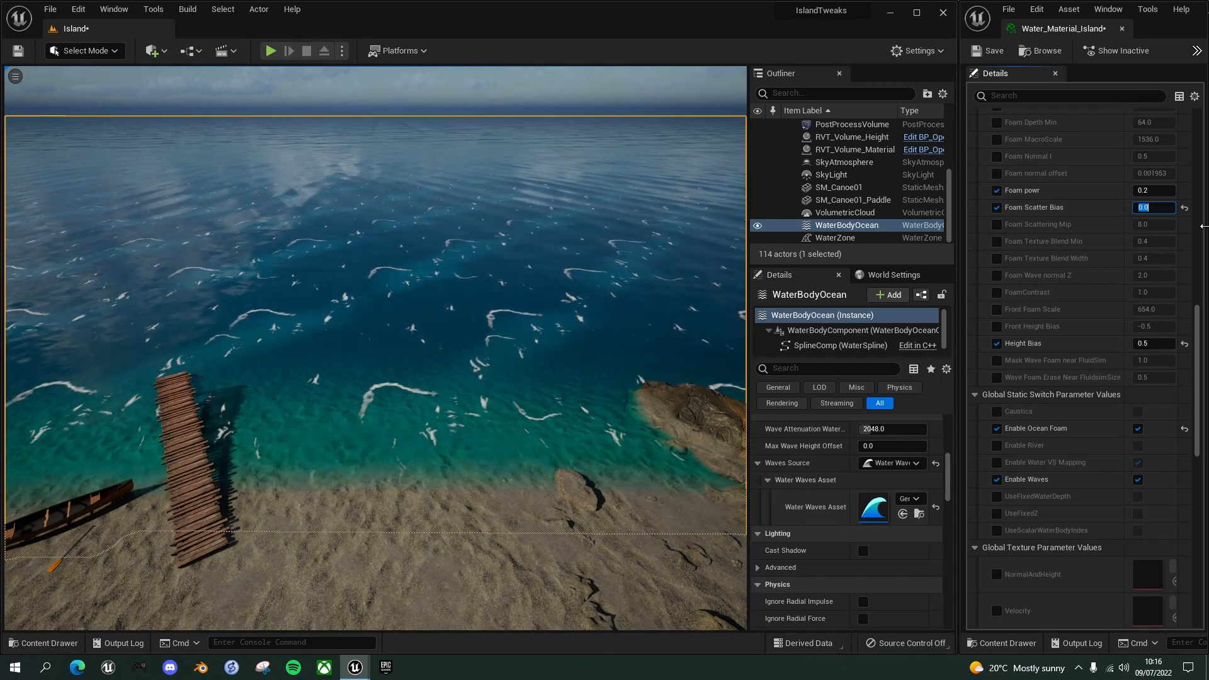
pyautogui.press('BackSpace')
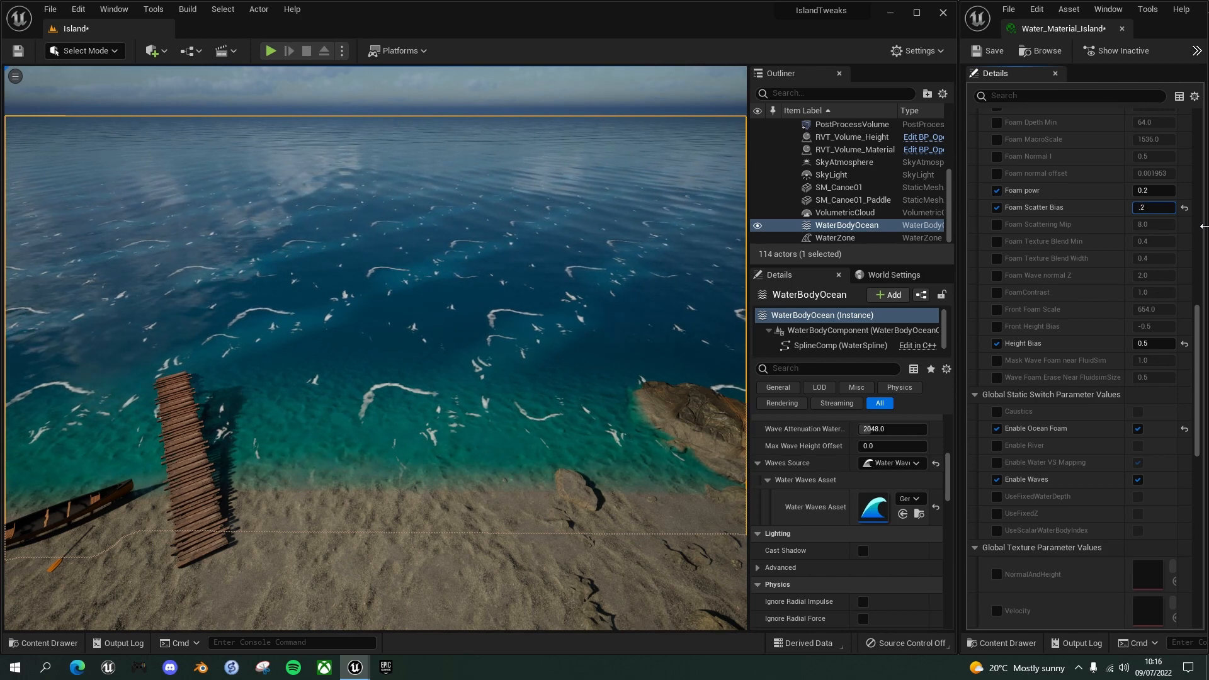
pyautogui.press('Return')
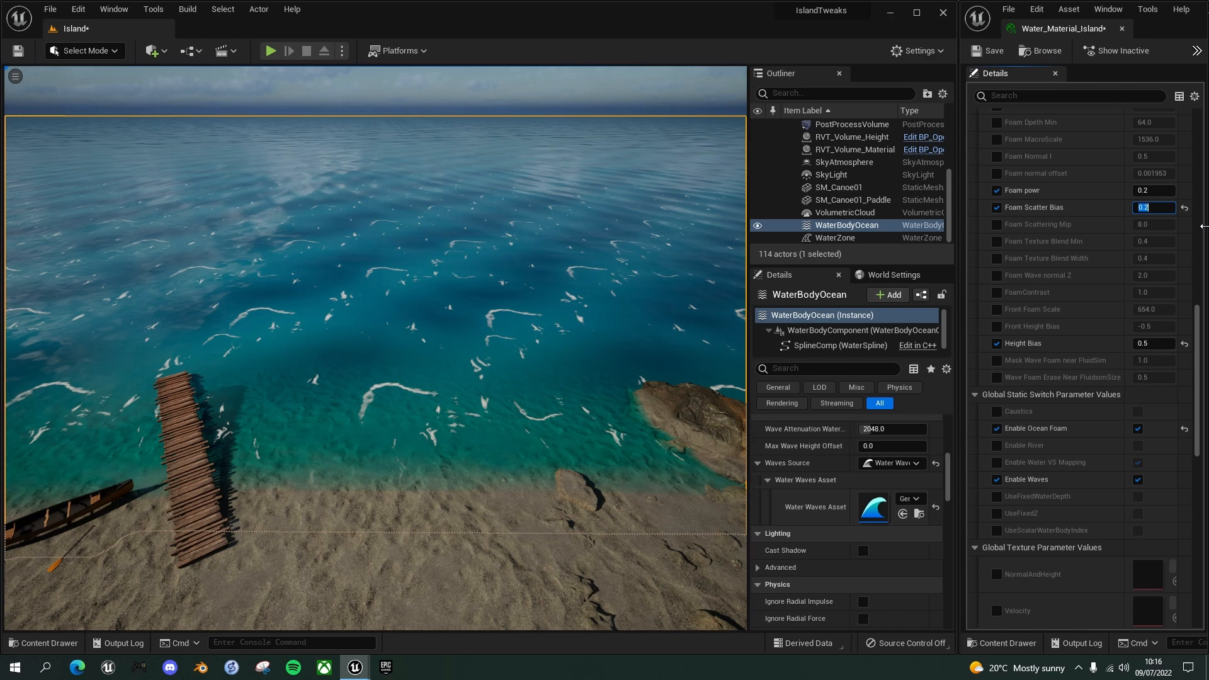
# Step: Reset Foam Scatter Bias to its default, enable the Foam Scattering Mip override, and try values of 4, 2 and 8
pyautogui.click(1184, 207)
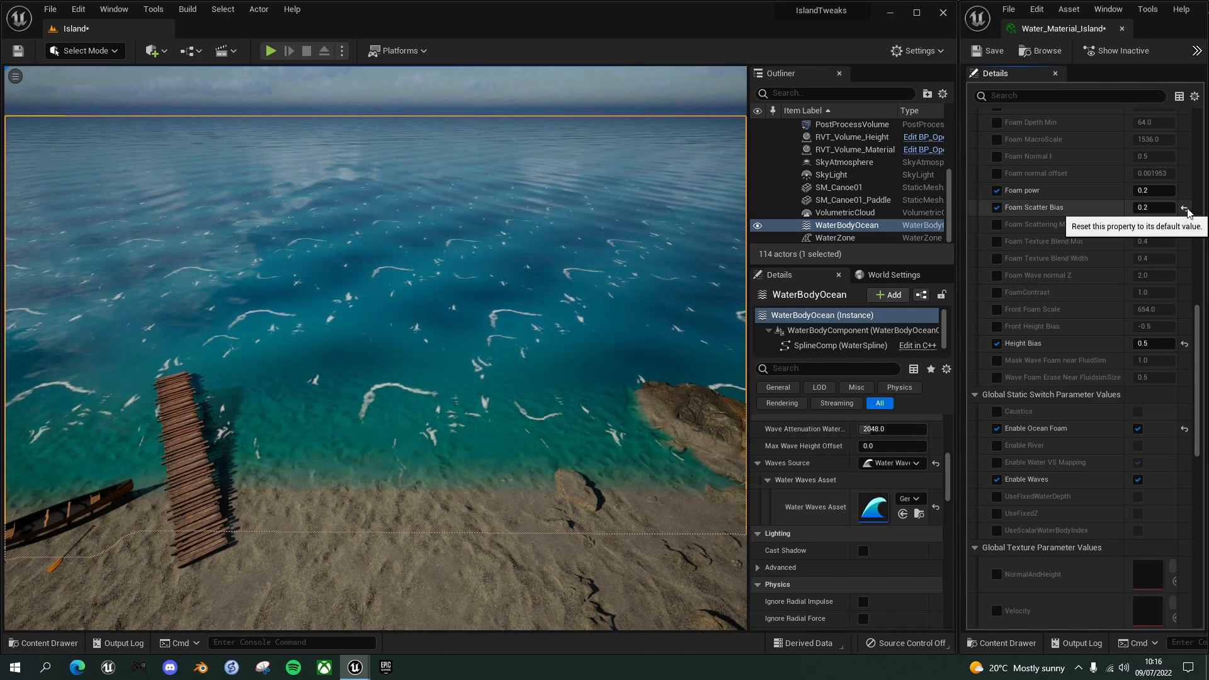
pyautogui.click(996, 225)
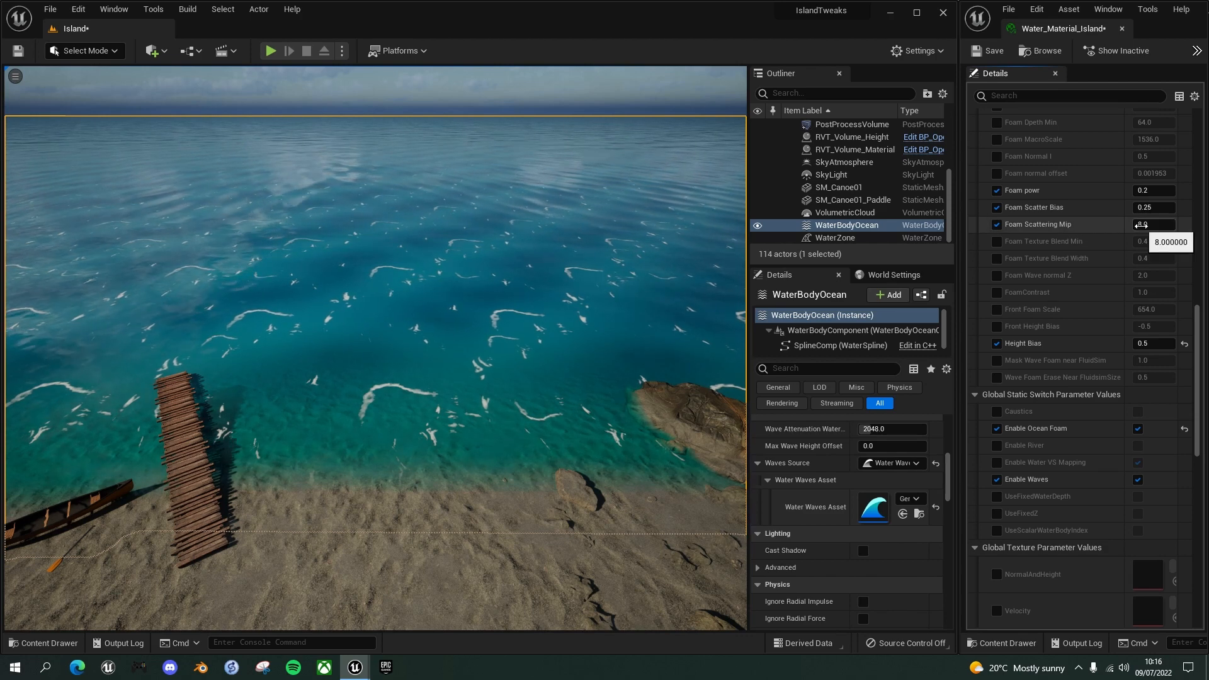
pyautogui.click(1142, 225)
pyautogui.write('4')
pyautogui.press('Return')
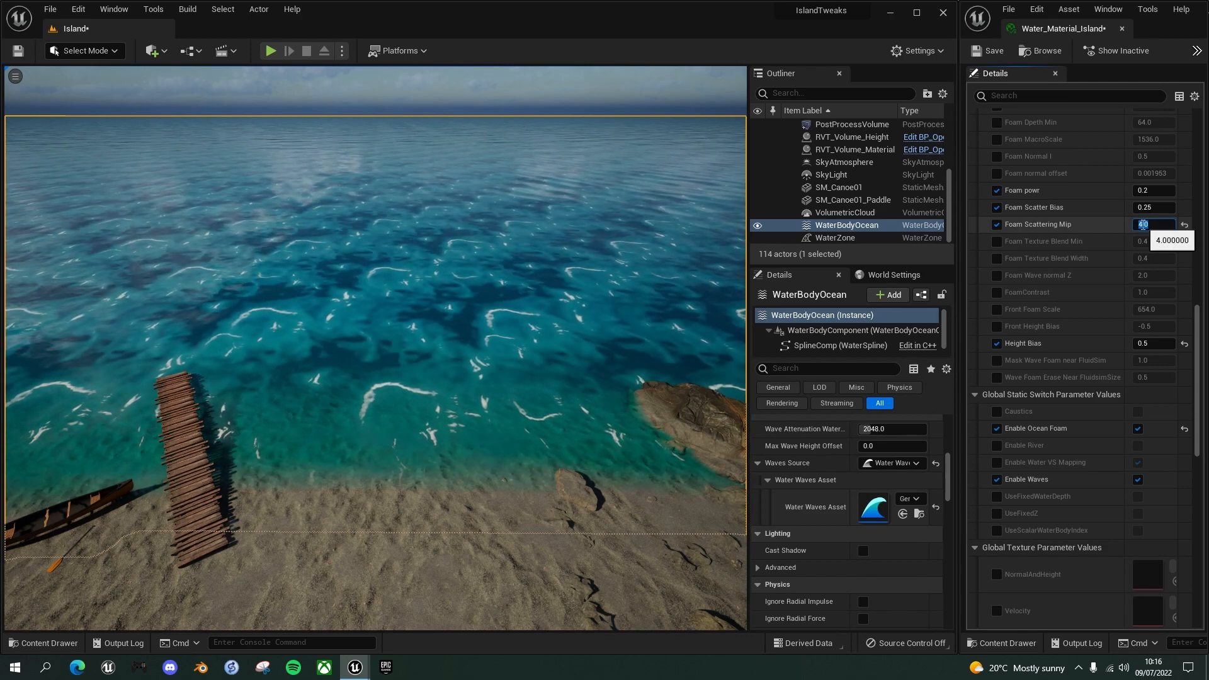
pyautogui.write('2')
pyautogui.press('Return')
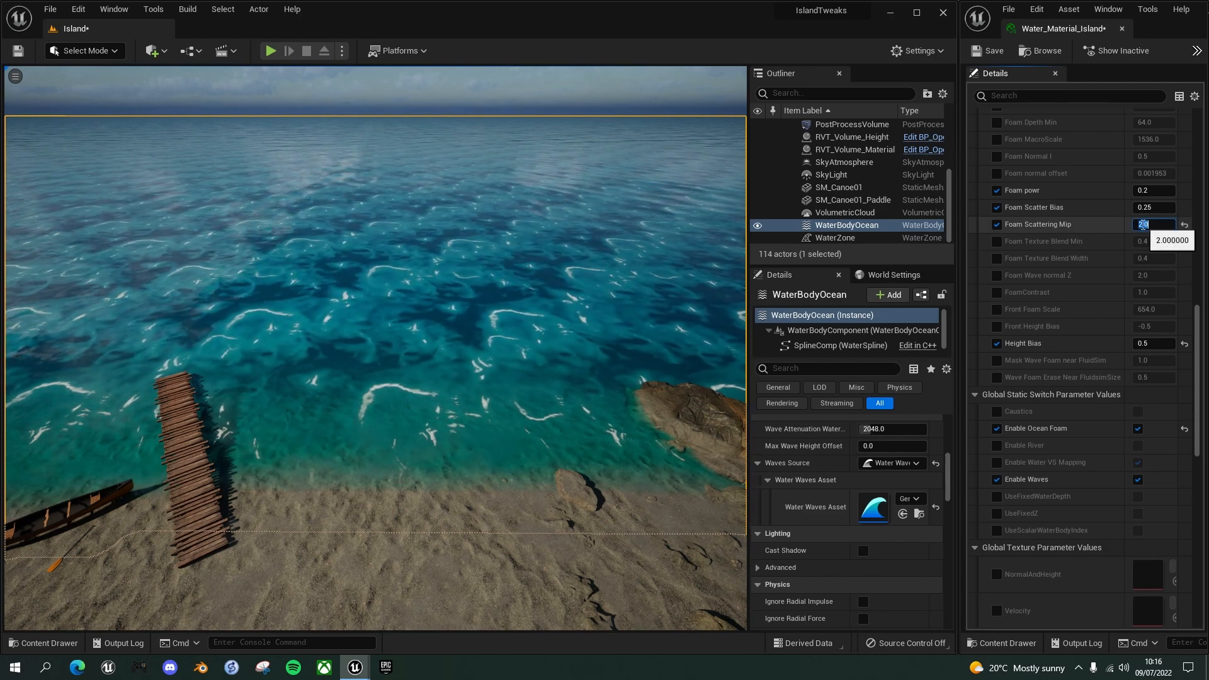
pyautogui.write('4')
pyautogui.press('Return')
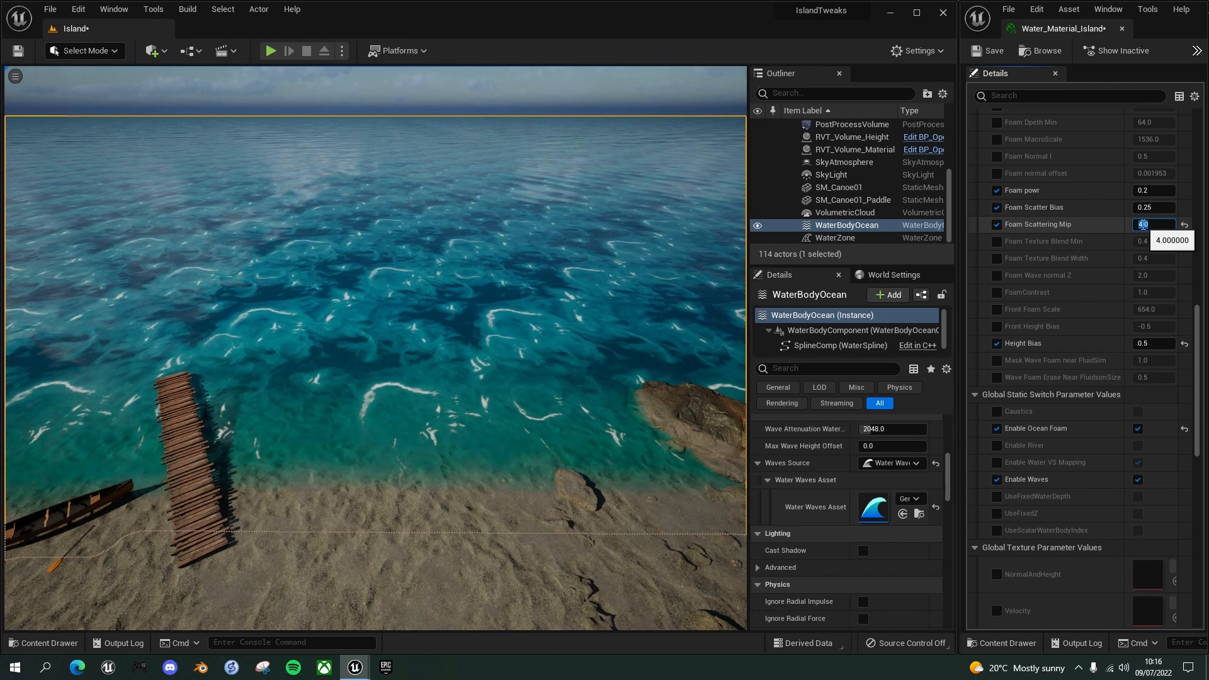
pyautogui.write('8')
pyautogui.press('Return')
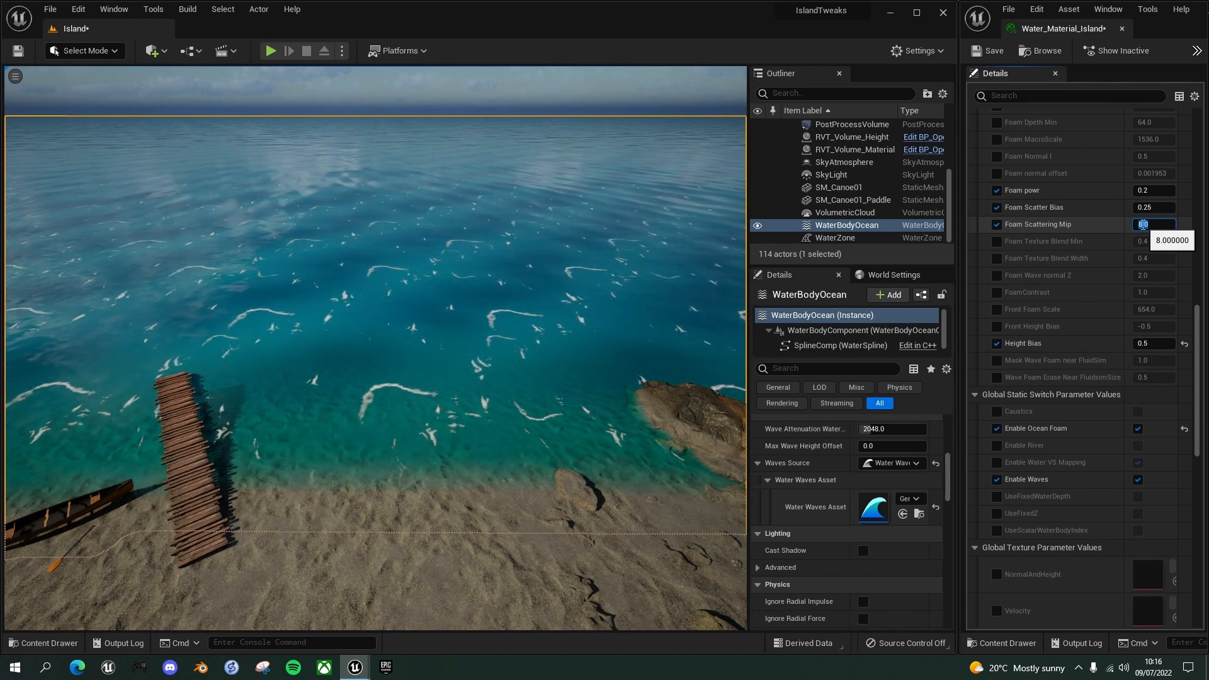
# Step: Compare Foam Scattering Mip values of 16 and 8, and set it to 4
pyautogui.write('16')
pyautogui.press('Return')
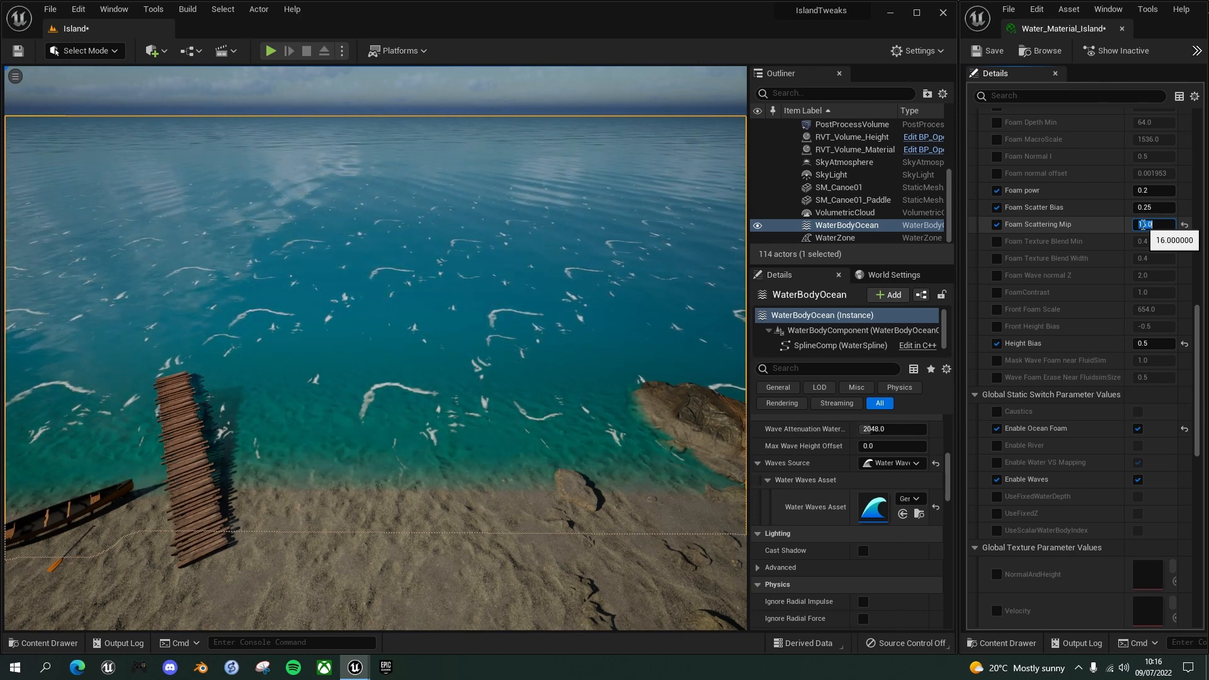
pyautogui.write('8')
pyautogui.press('Return')
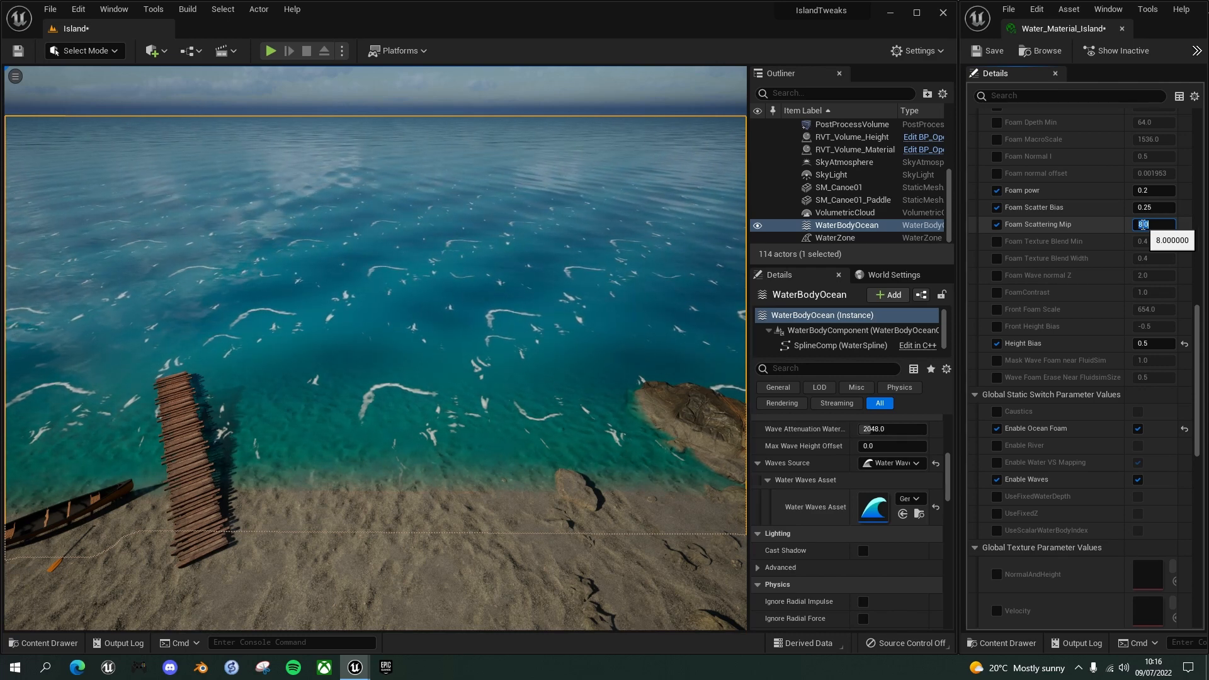
pyautogui.write('4')
pyautogui.press('Return')
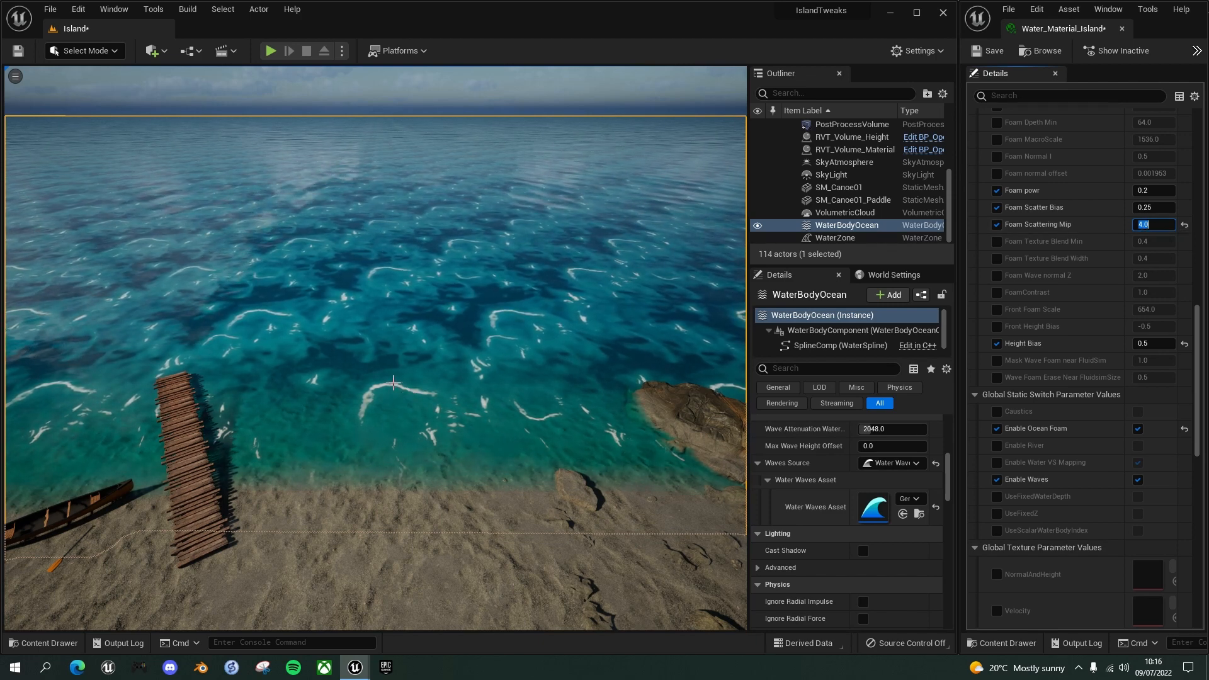
# Step: Try Foam Scatter Bias values of 0.5 and 0.1, and set it to 0
pyautogui.click(1146, 206)
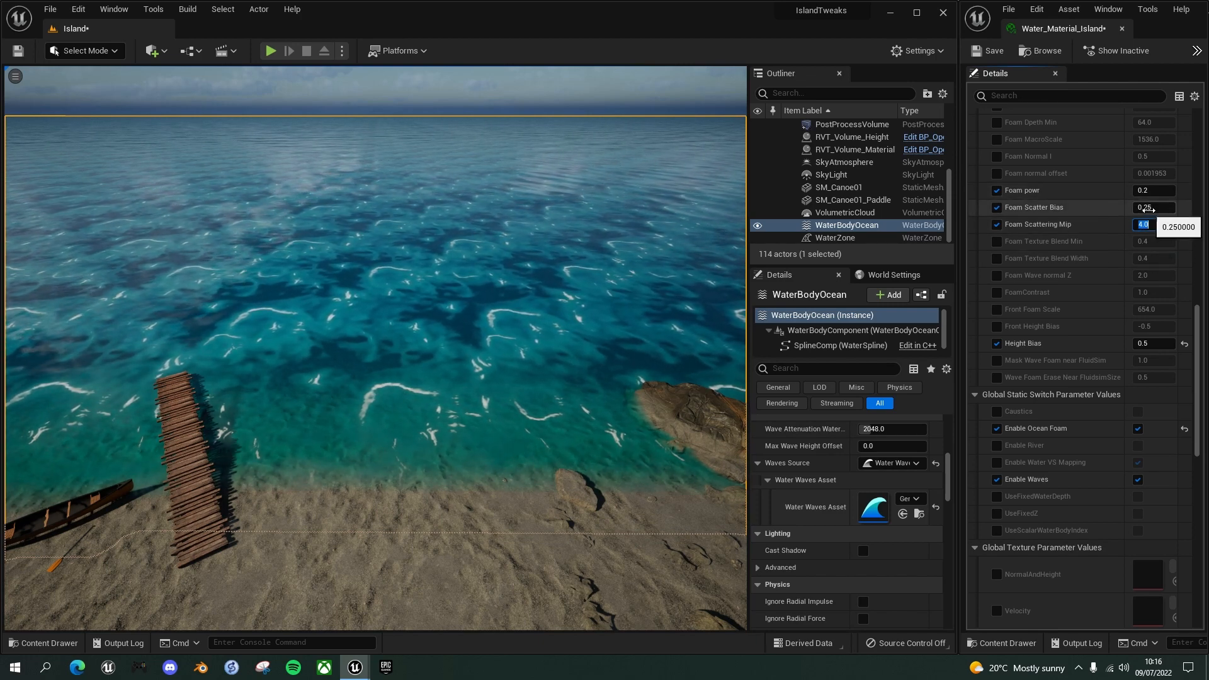
pyautogui.write('0.5')
pyautogui.press('Return')
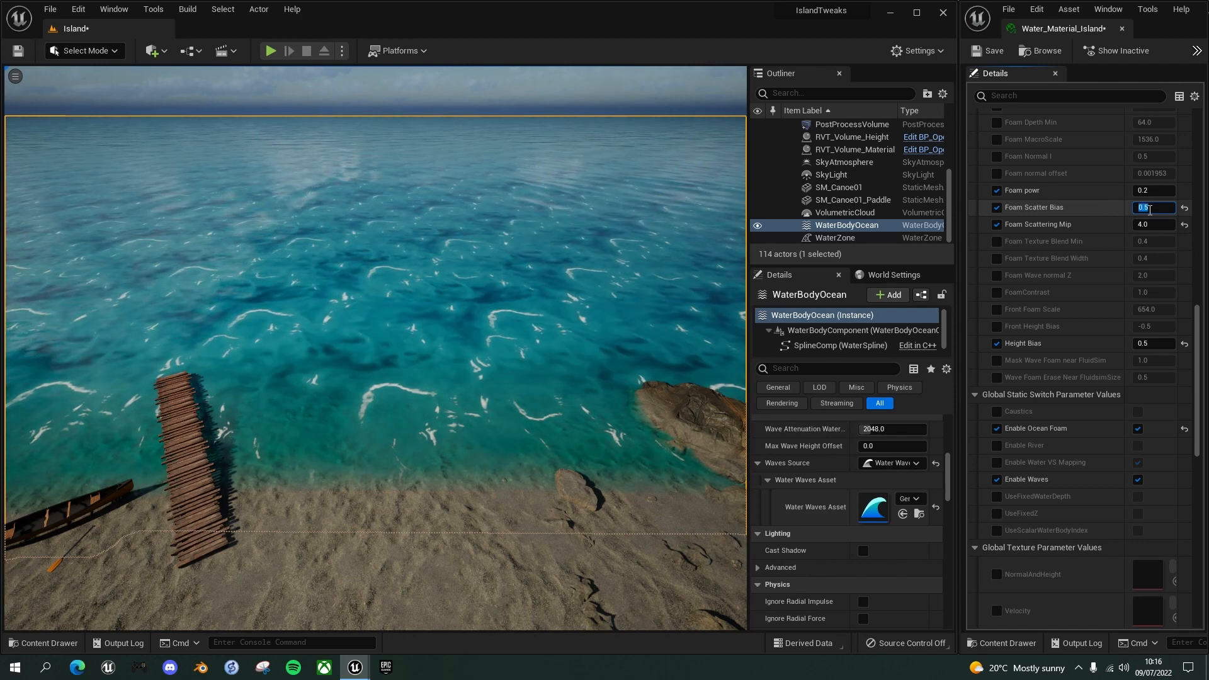
pyautogui.write('0.1')
pyautogui.press('Return')
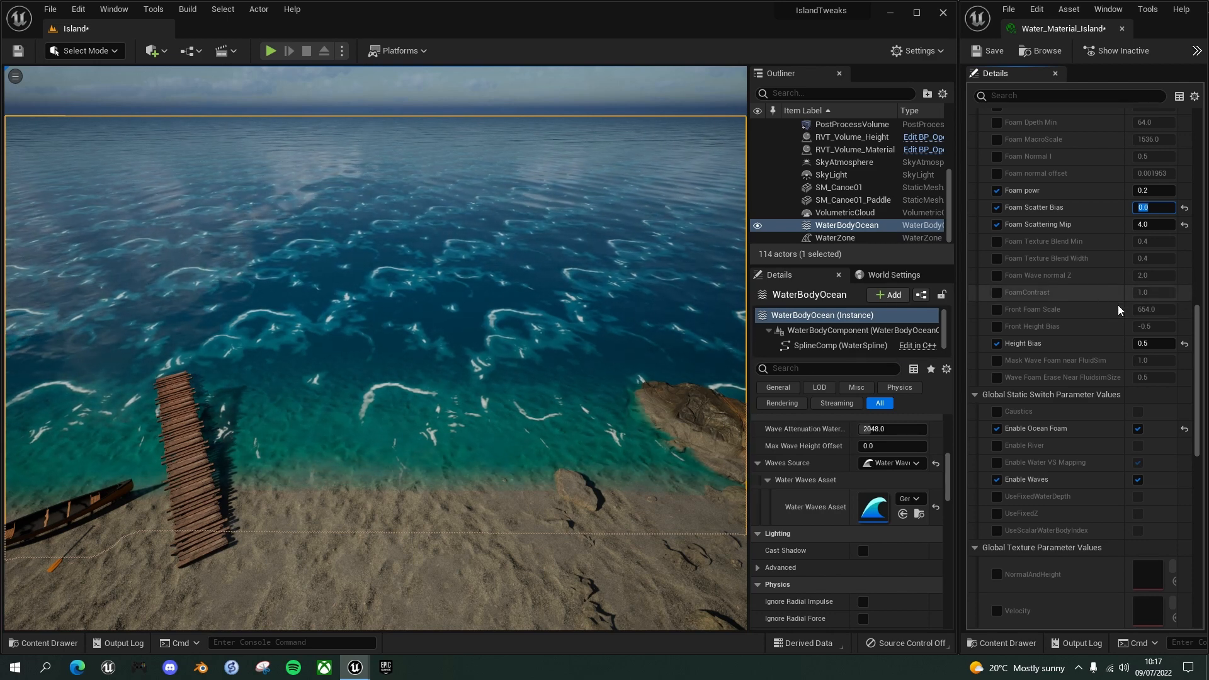
# Step: Set the General Foam's Foam Attachment to 0, and examine the shoreline foam near the jetty from closer up
pyautogui.scroll(1, 1079, 329)
pyautogui.scroll(1, 1079, 334)
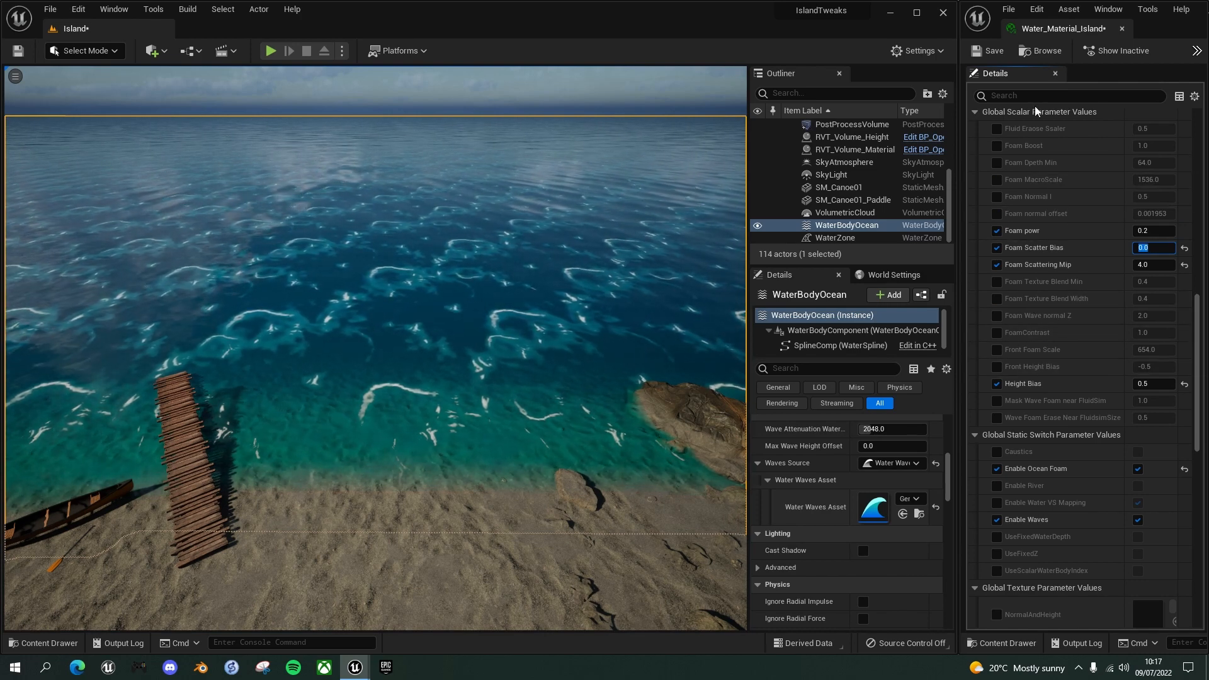
pyautogui.scroll(-1, 1060, 314)
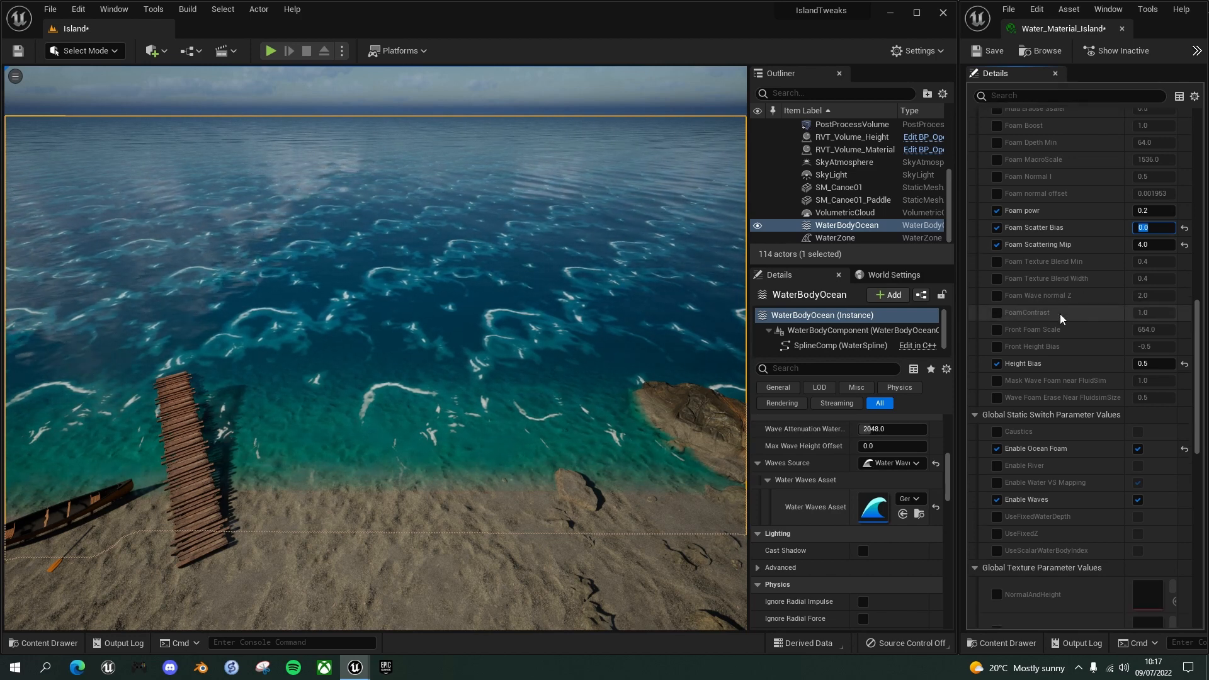
pyautogui.scroll(6, 1059, 314)
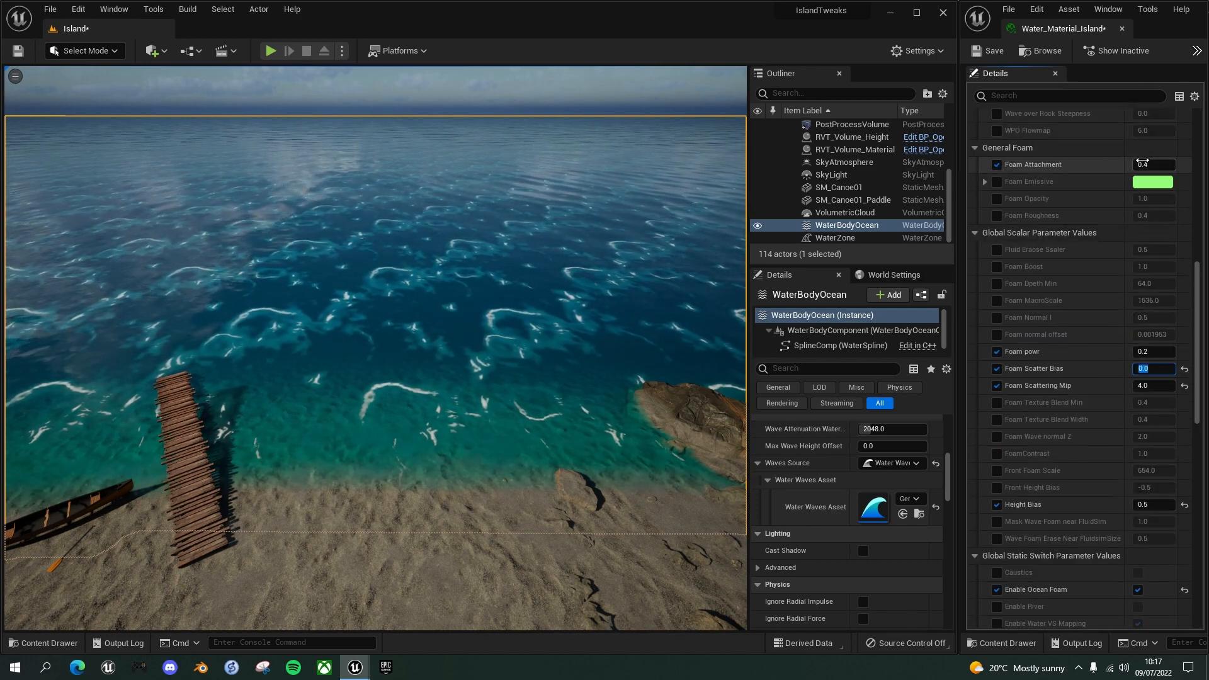
pyautogui.click(1143, 164)
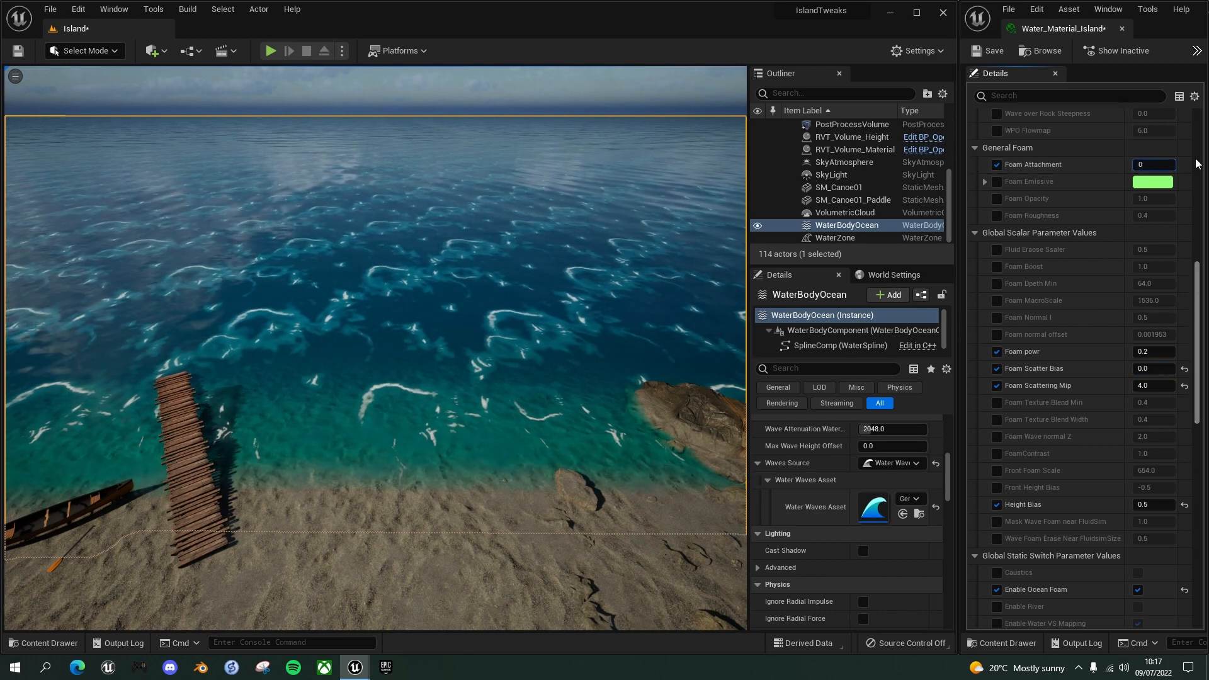
pyautogui.moveTo(454, 352); pyautogui.dragTo(438, 367, button='right')
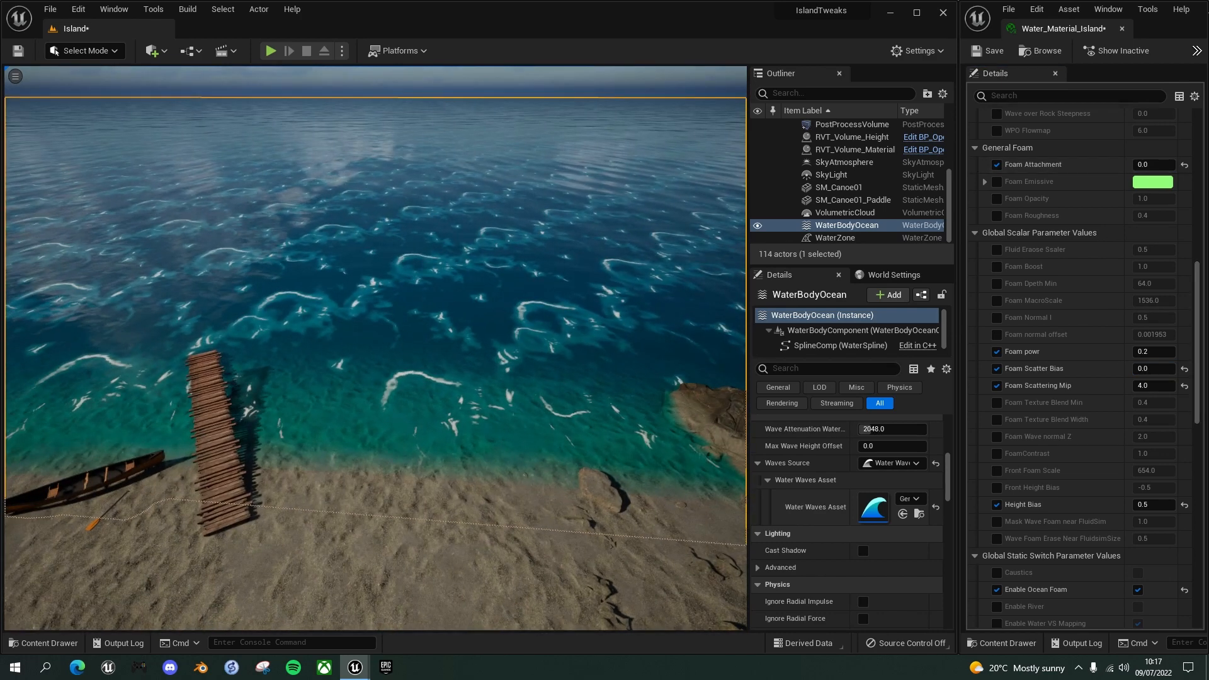
pyautogui.press('e')
pyautogui.moveTo(438, 367)
pyautogui.mouseDown(button='right')
pyautogui.moveTo(433, 428)
pyautogui.moveTo(444, 352)
pyautogui.moveTo(465, 359)
pyautogui.moveTo(462, 384)
pyautogui.moveTo(433, 378)
pyautogui.mouseUp(button='right')
pyautogui.press('w')
pyautogui.press('q')
pyautogui.press('e')
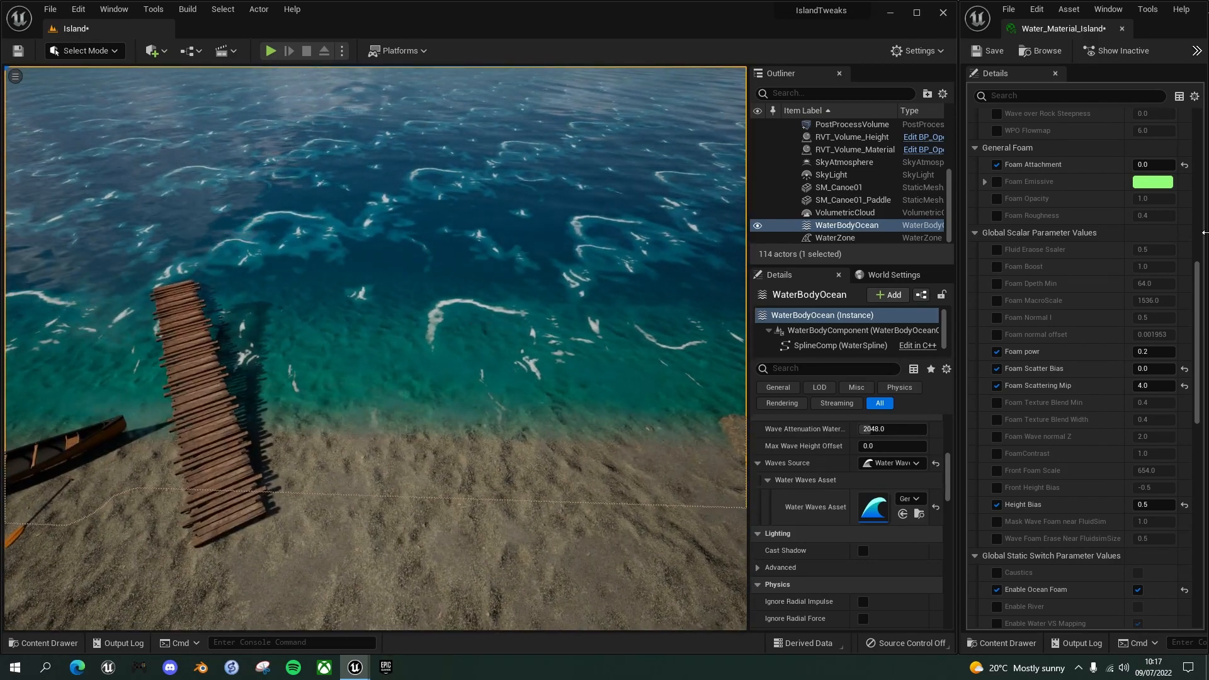
# Step: Compare Foam Attachment values of 1 and 2, and set it to 0.5
pyautogui.click(1152, 164)
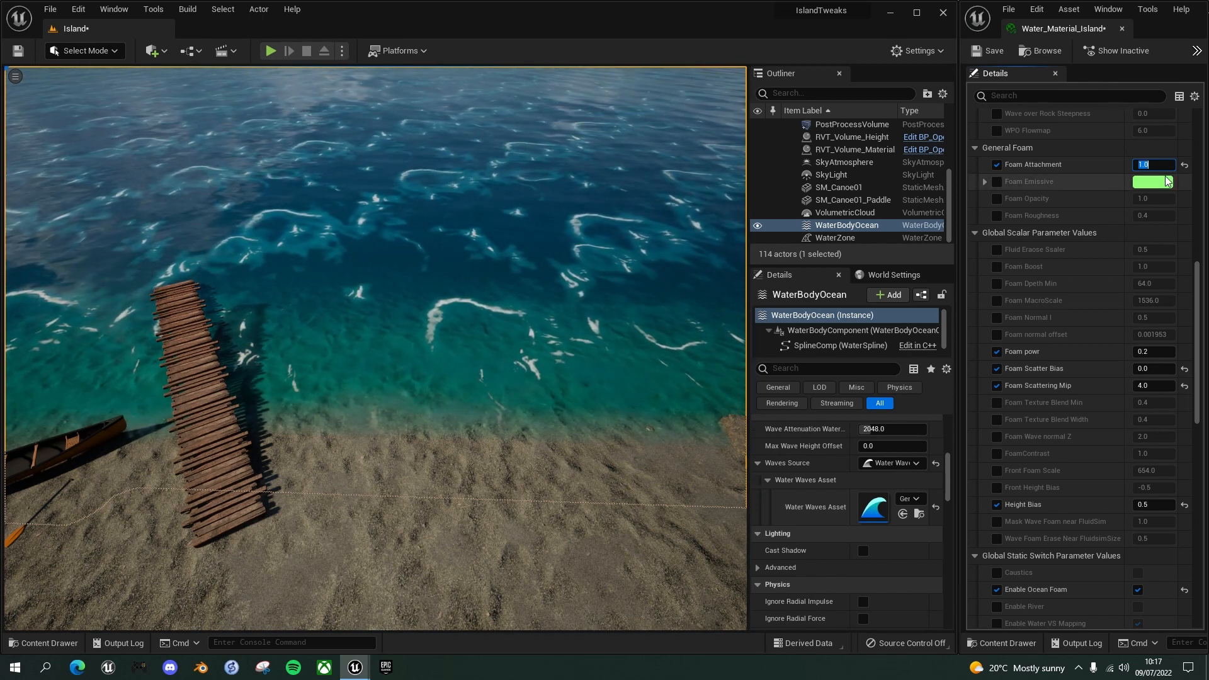
pyautogui.moveTo(440, 353); pyautogui.dragTo(467, 333, button='right')
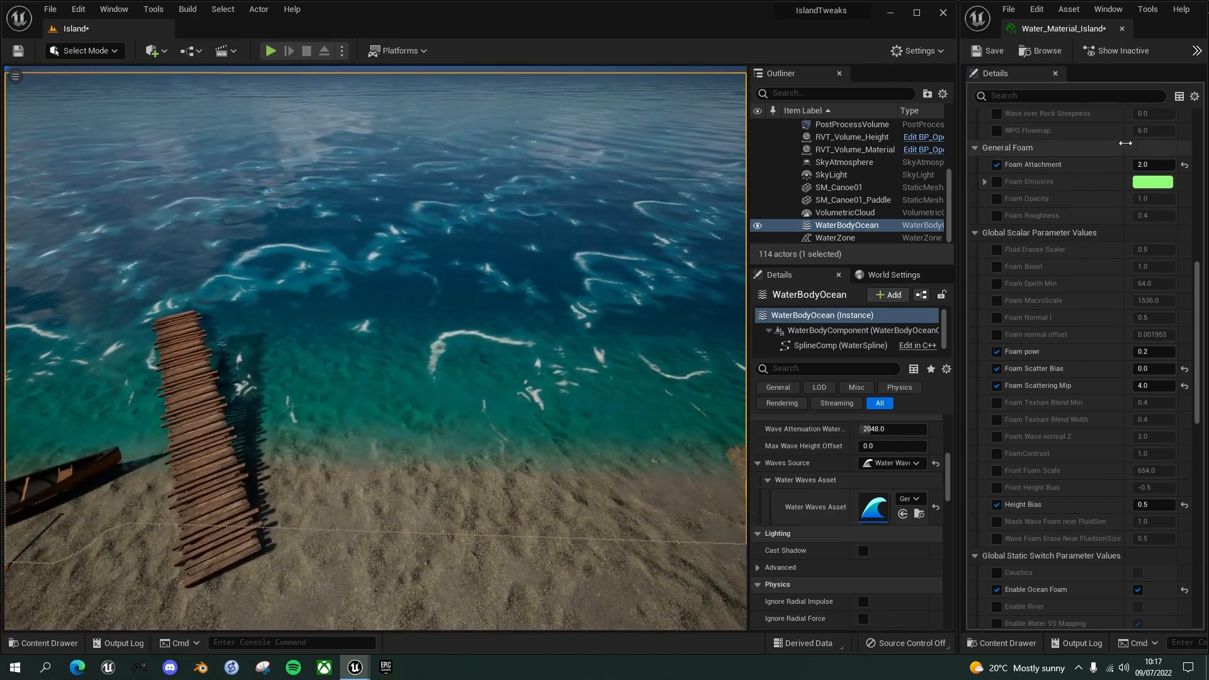
pyautogui.click(1149, 165)
pyautogui.write('1.0')
pyautogui.press('Return')
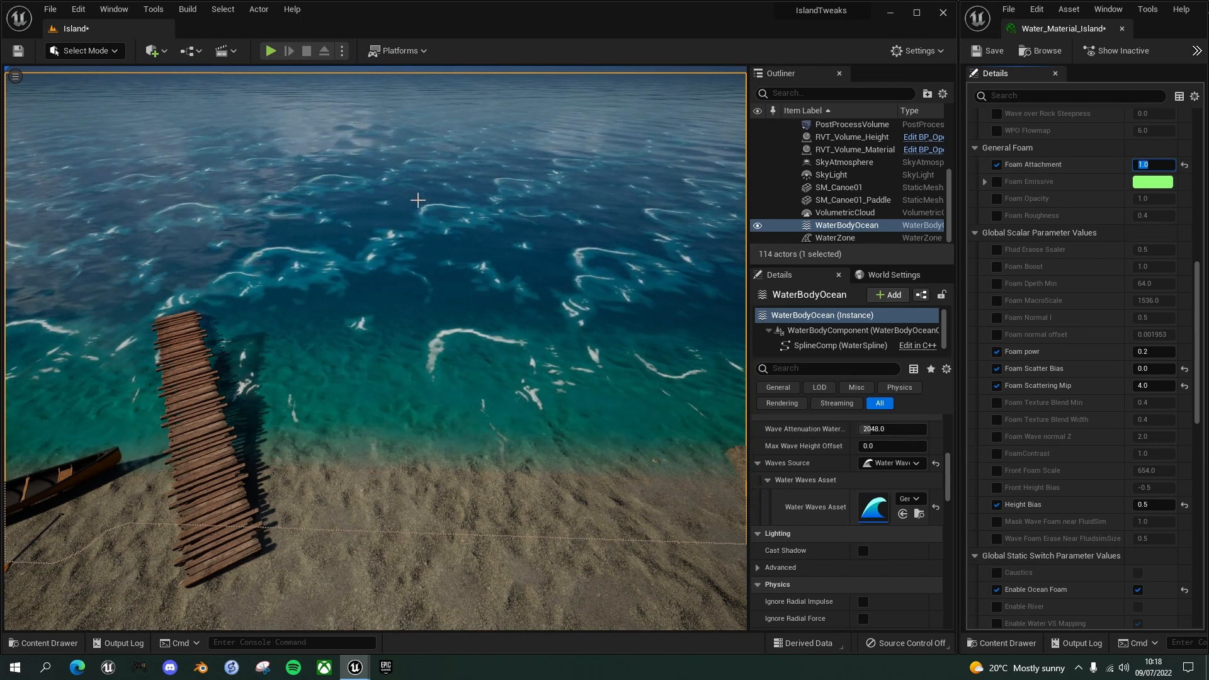
pyautogui.write('0.5')
pyautogui.press('Return')
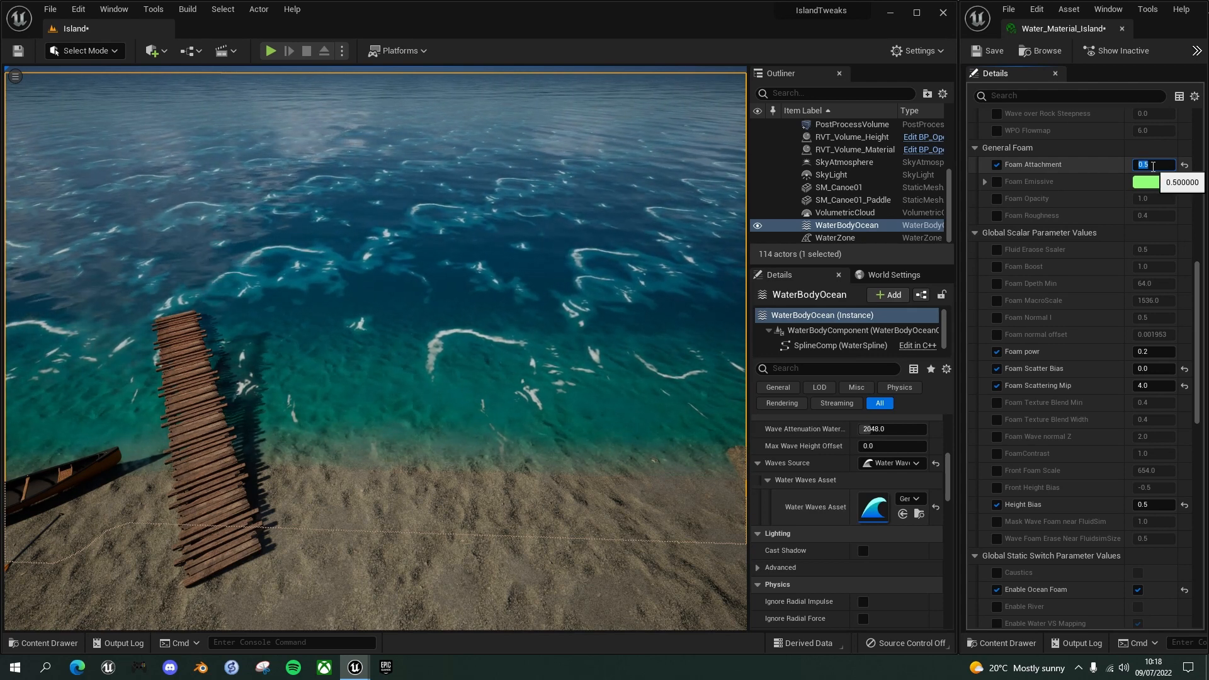
# Step: Play-test the level from the beach into the shallow water to examine the foam at character height
pyautogui.moveTo(592, 353); pyautogui.dragTo(541, 300, button='right')
pyautogui.moveTo(598, 377); pyautogui.dragTo(627, 388, button='right')
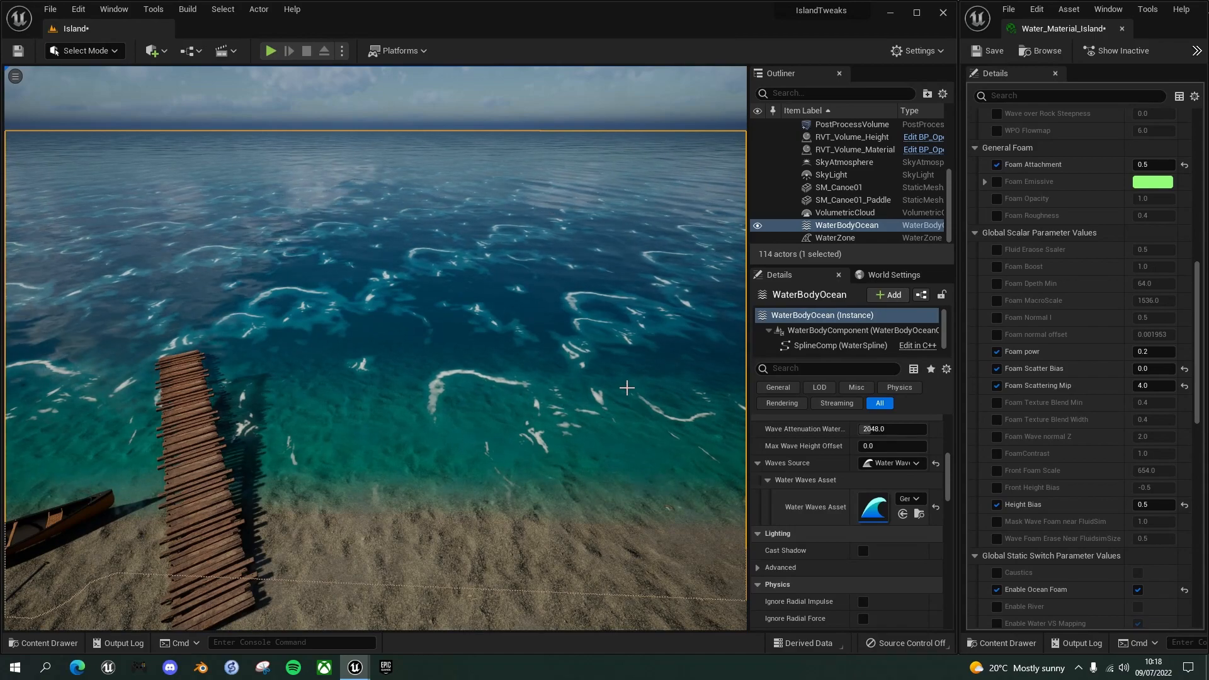
pyautogui.hotkey('alt', 'p')
pyautogui.press('w')
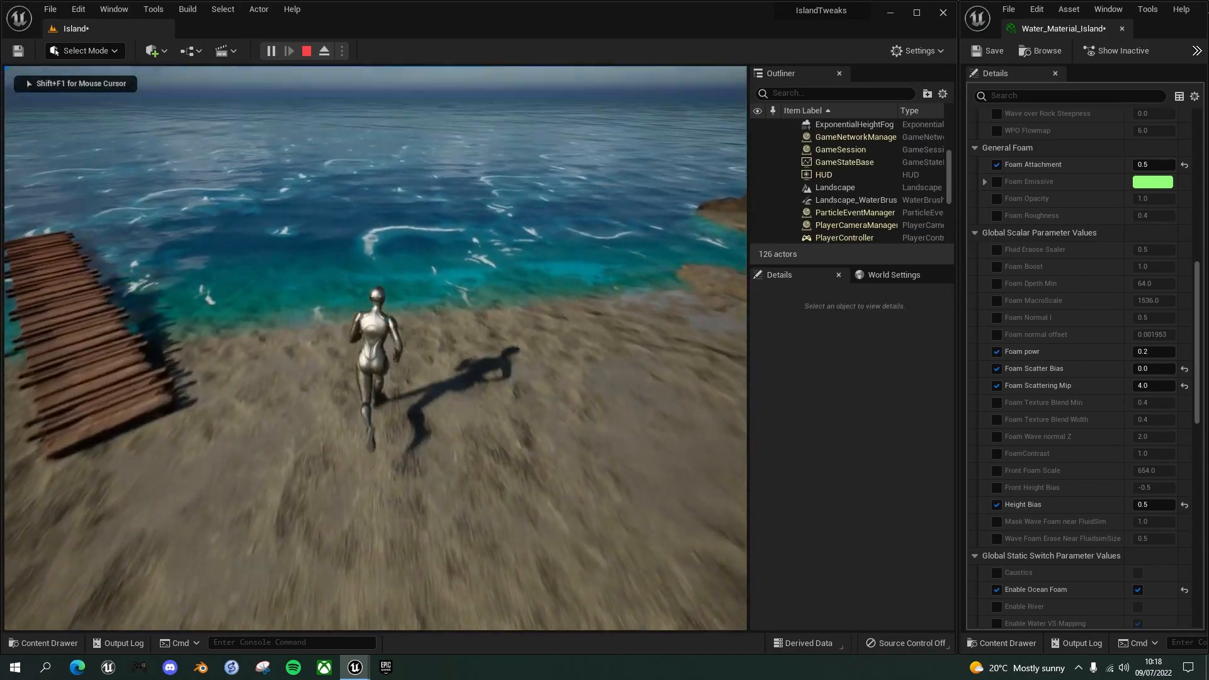
pyautogui.press('d')
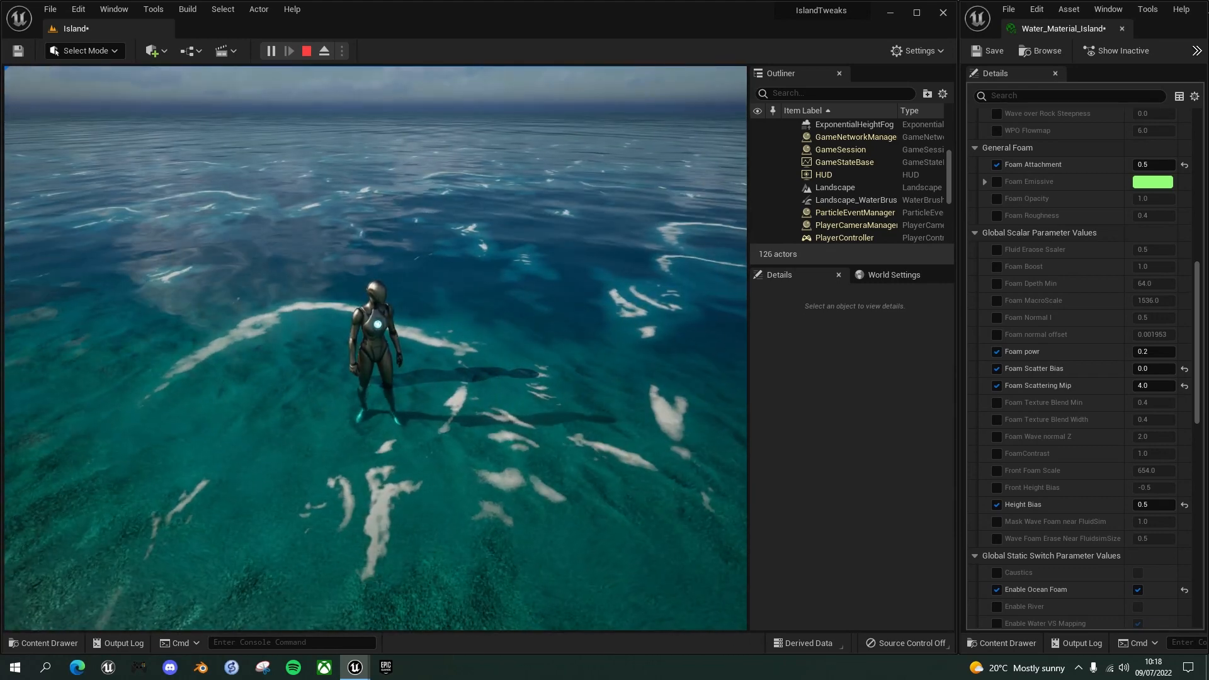
pyautogui.press('Escape')
# Step: Set Foam Attachment to 1, and enable the FoamContrast override
pyautogui.click(598, 382)
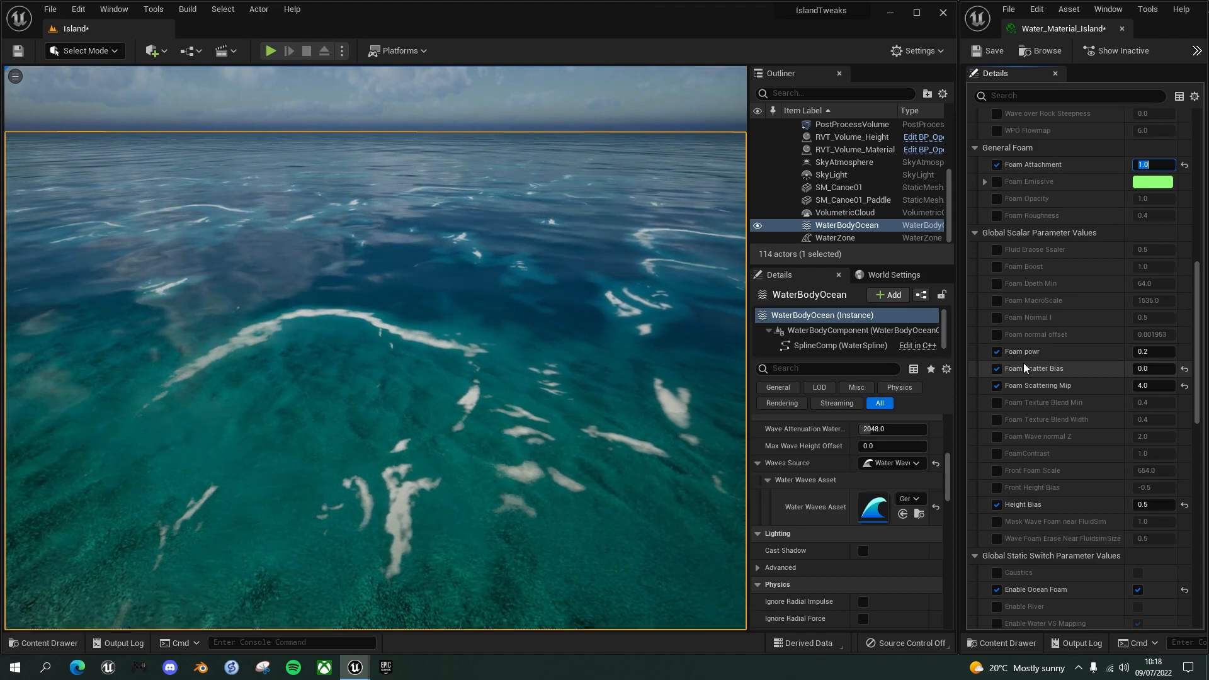
pyautogui.moveTo(535, 355); pyautogui.dragTo(508, 348, button='right')
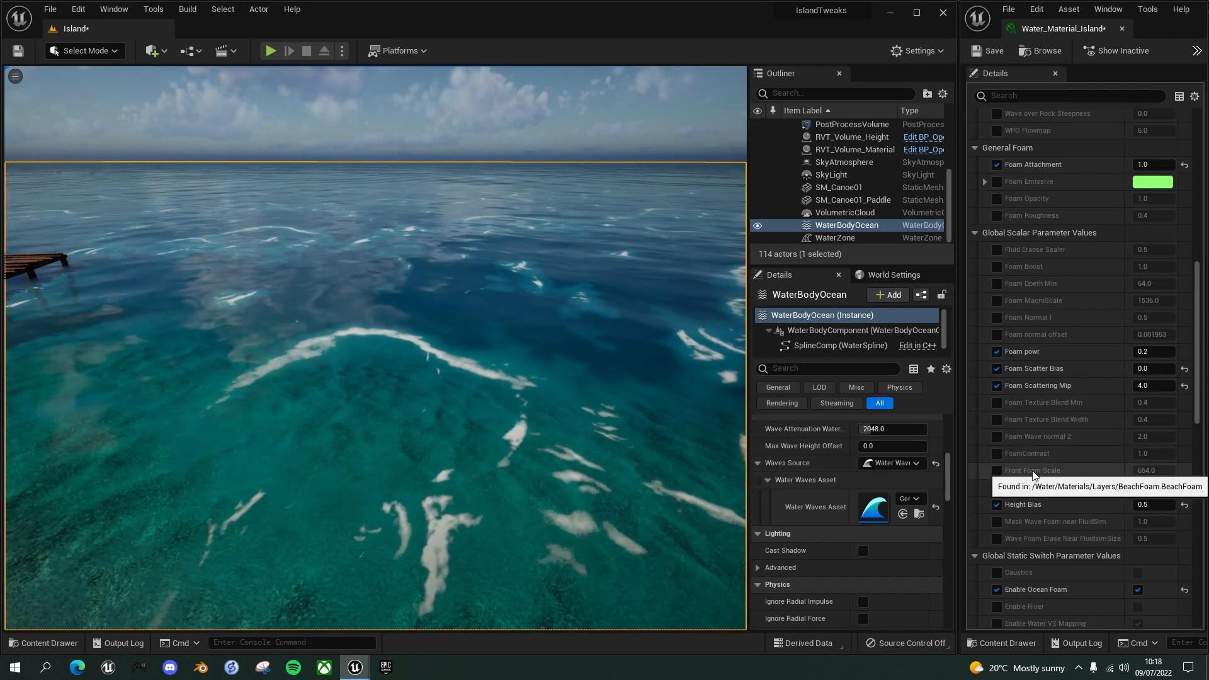
pyautogui.click(996, 450)
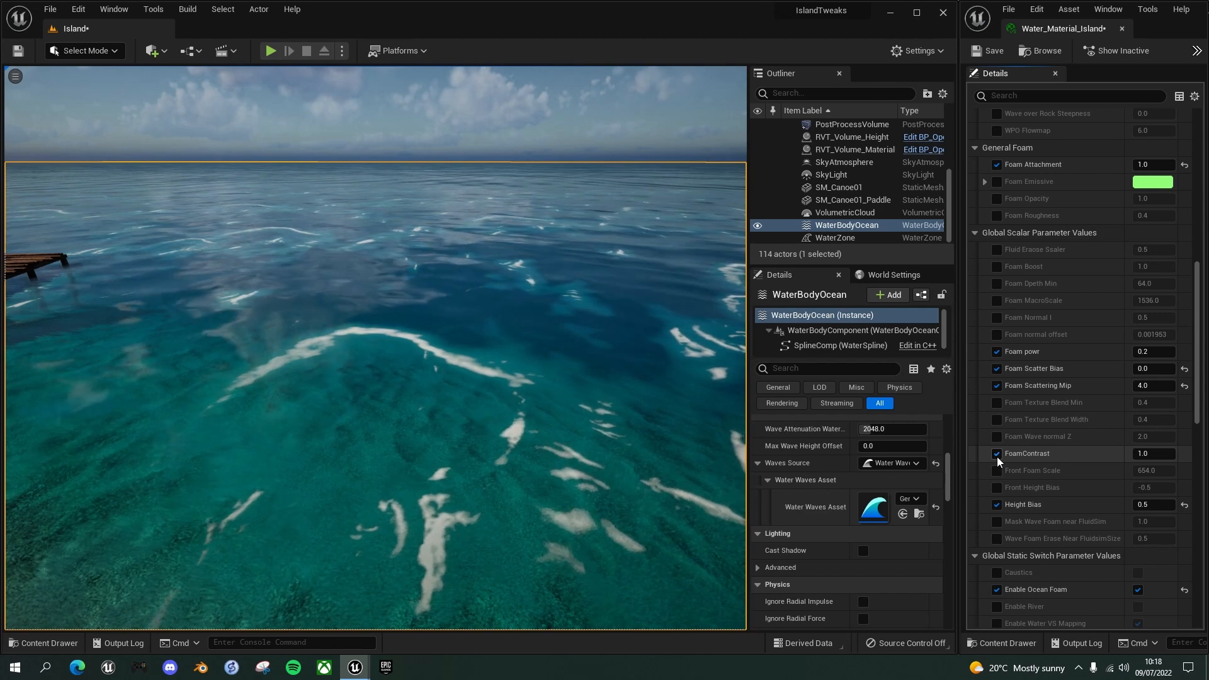
# Step: Enable the Foam Opacity override, try a value of 0, and set it to 1
pyautogui.click(996, 199)
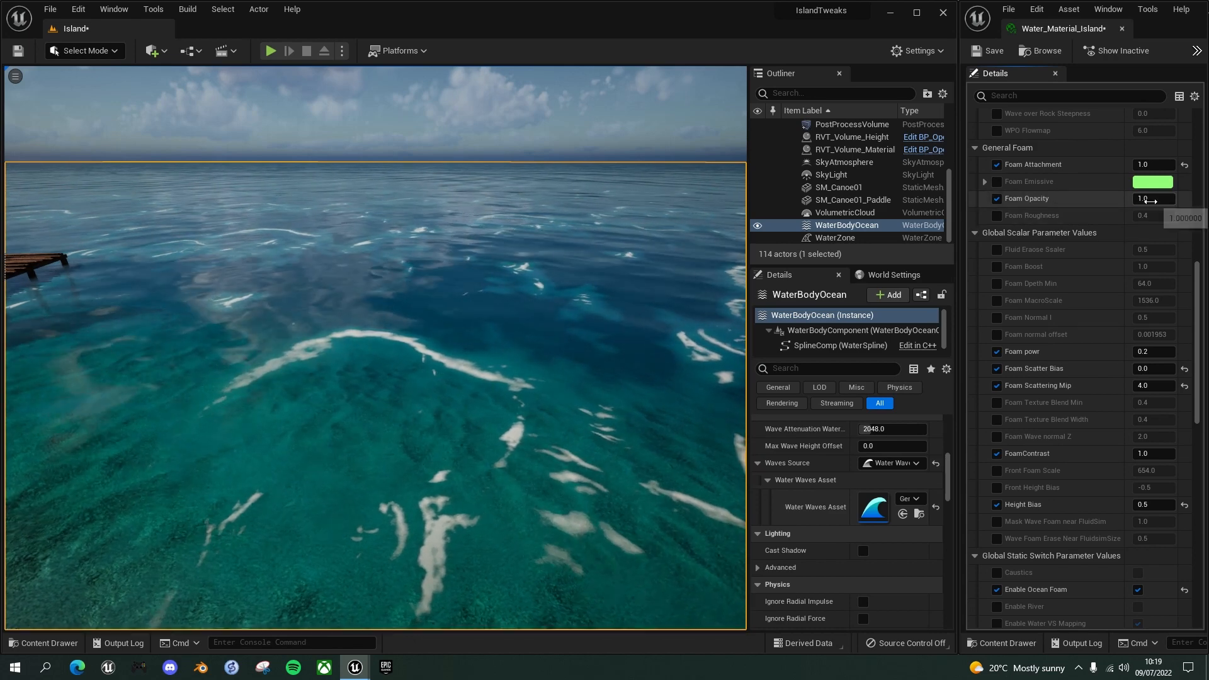
pyautogui.click(1151, 202)
pyautogui.write('0')
pyautogui.press('Return')
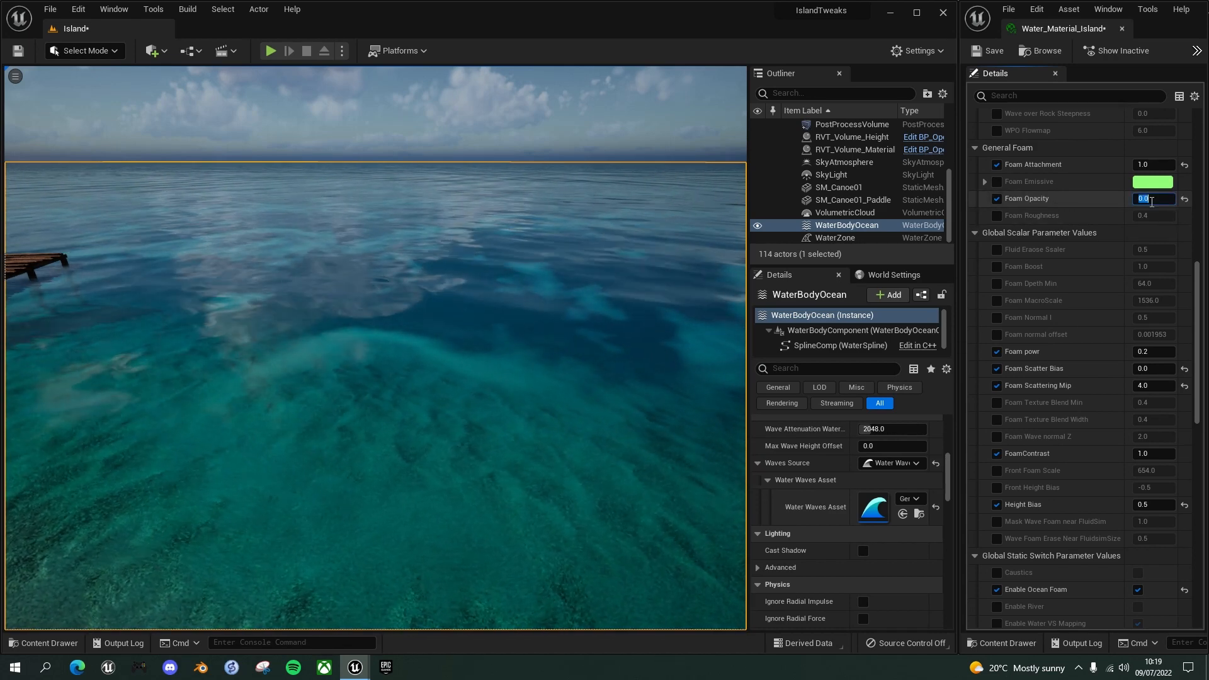
pyautogui.write('1')
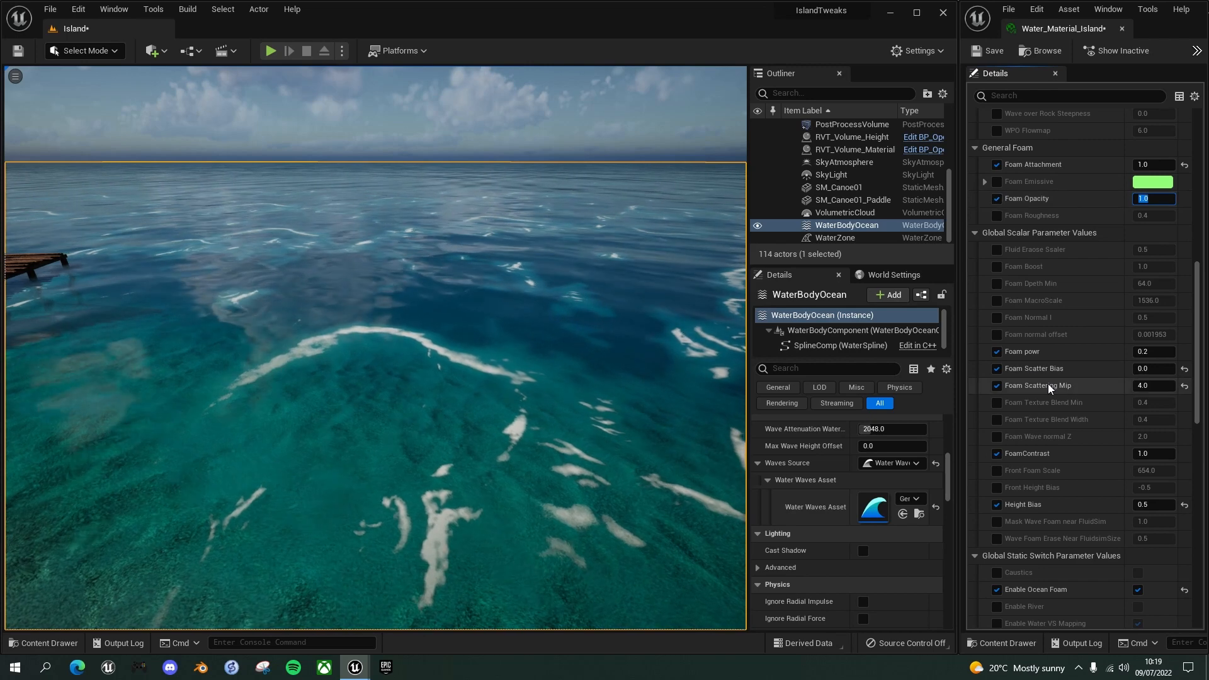
# Step: Compare FoamContrast values of 0, 2 and 3 from the beach, and set it to 1
pyautogui.click(1156, 454)
pyautogui.write('0')
pyautogui.press('Return')
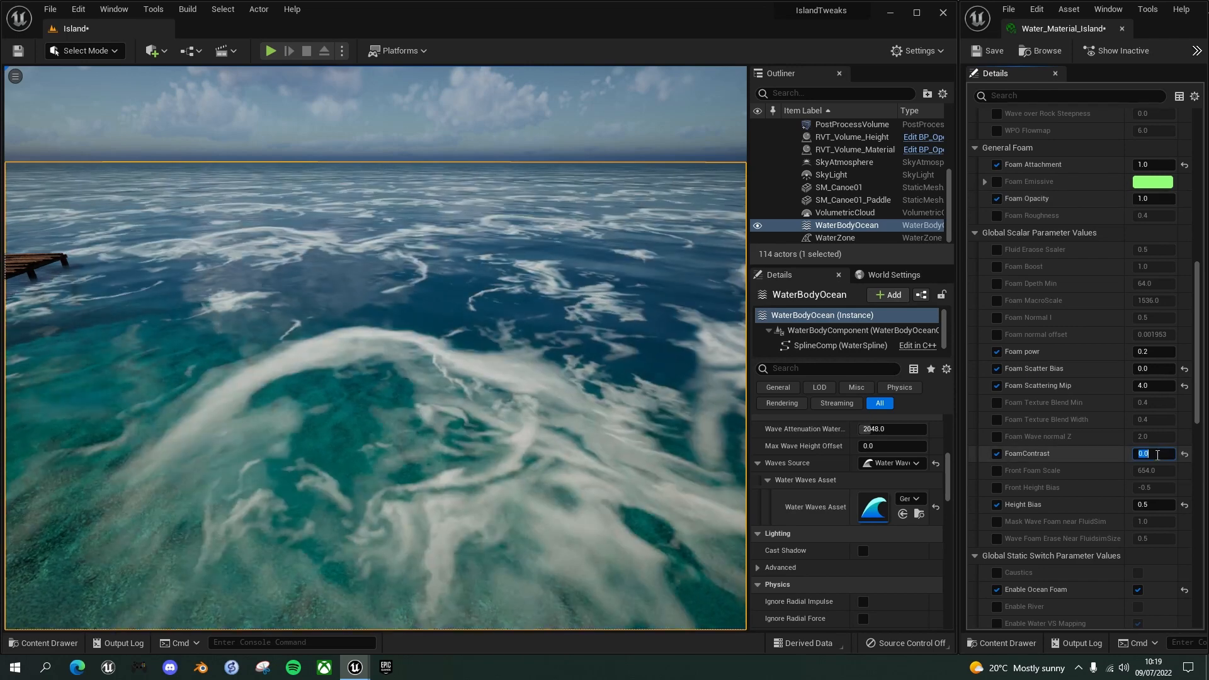
pyautogui.moveTo(479, 365); pyautogui.dragTo(479, 365, button='right')
pyautogui.press('s')
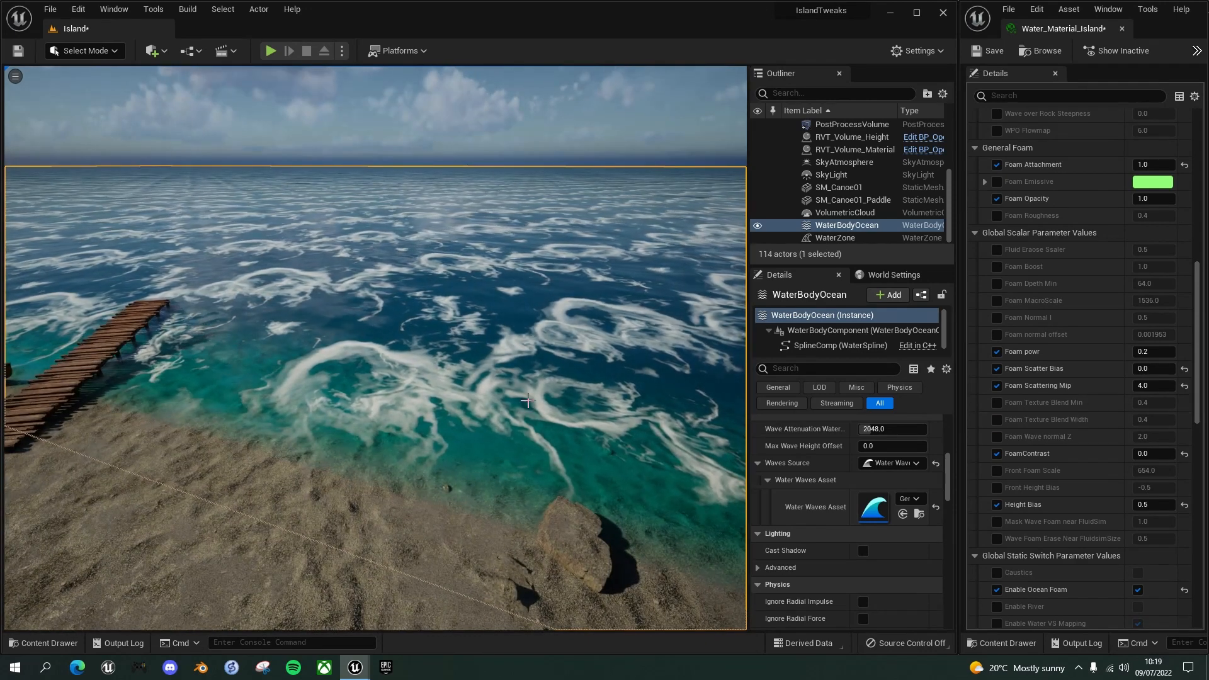
pyautogui.click(1149, 453)
pyautogui.write('2')
pyautogui.press('Return')
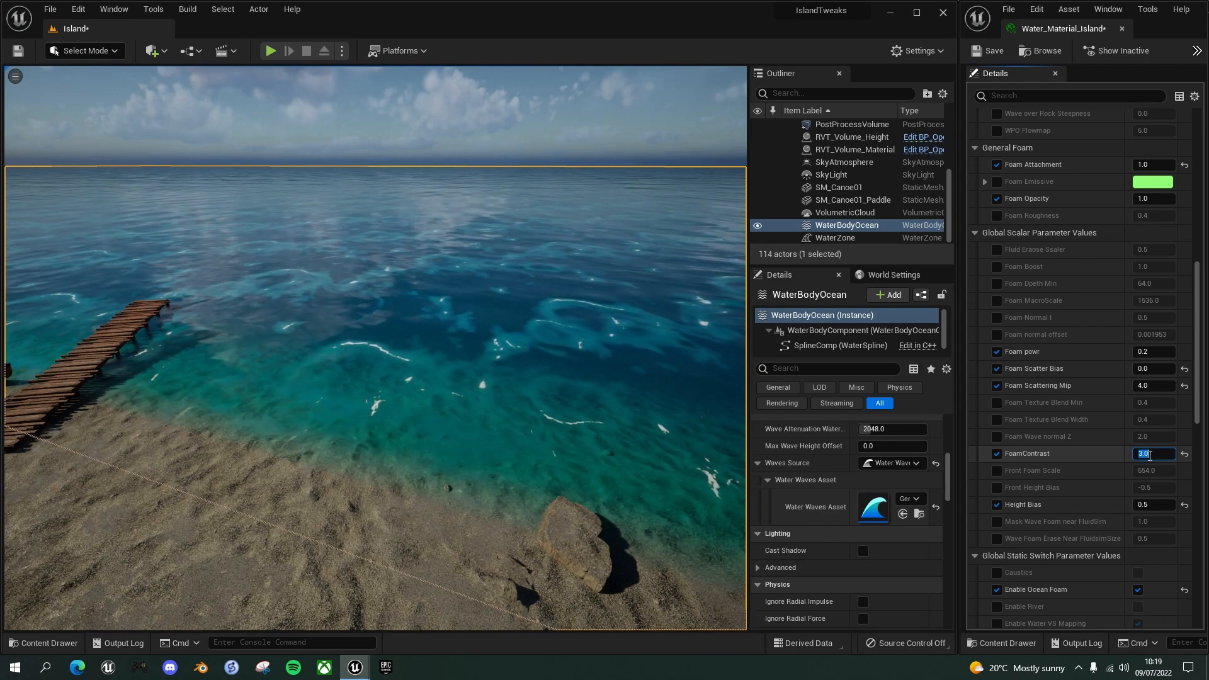
pyautogui.write('1')
pyautogui.press('Return')
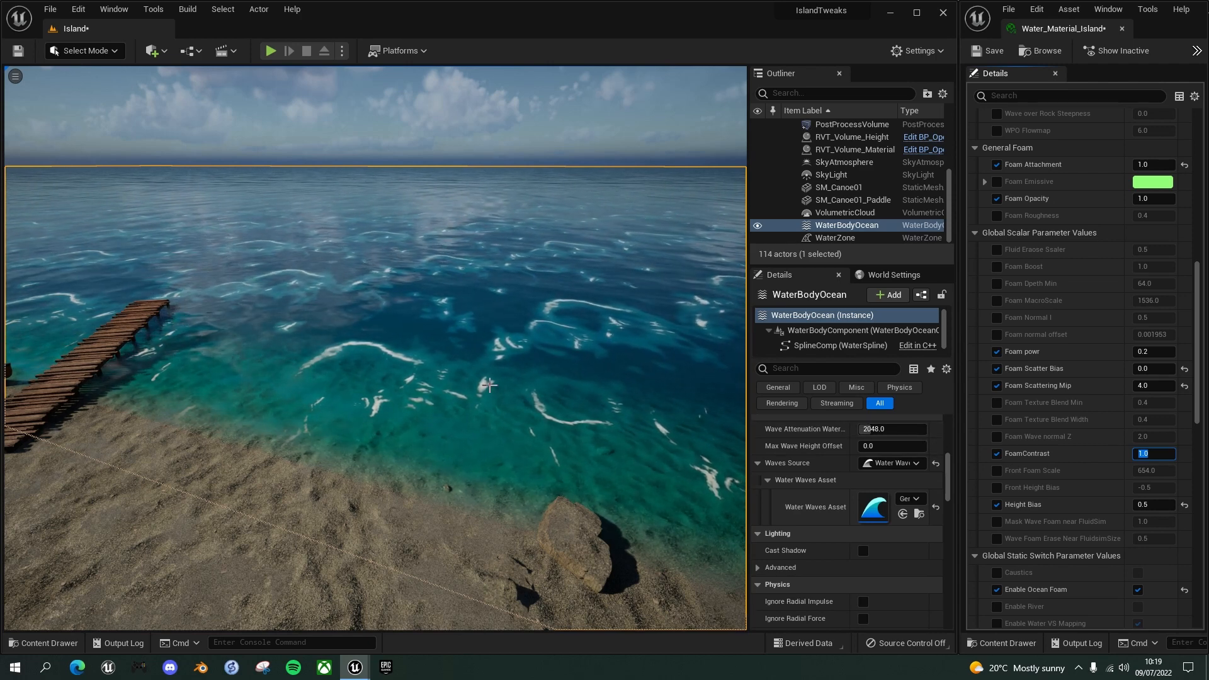
# Step: Compare Height Bias values of 1, 0.1, 0.2 and 0.3 on the ocean foam, and set it back to 0.5
pyautogui.click(1173, 505)
pyautogui.write('1')
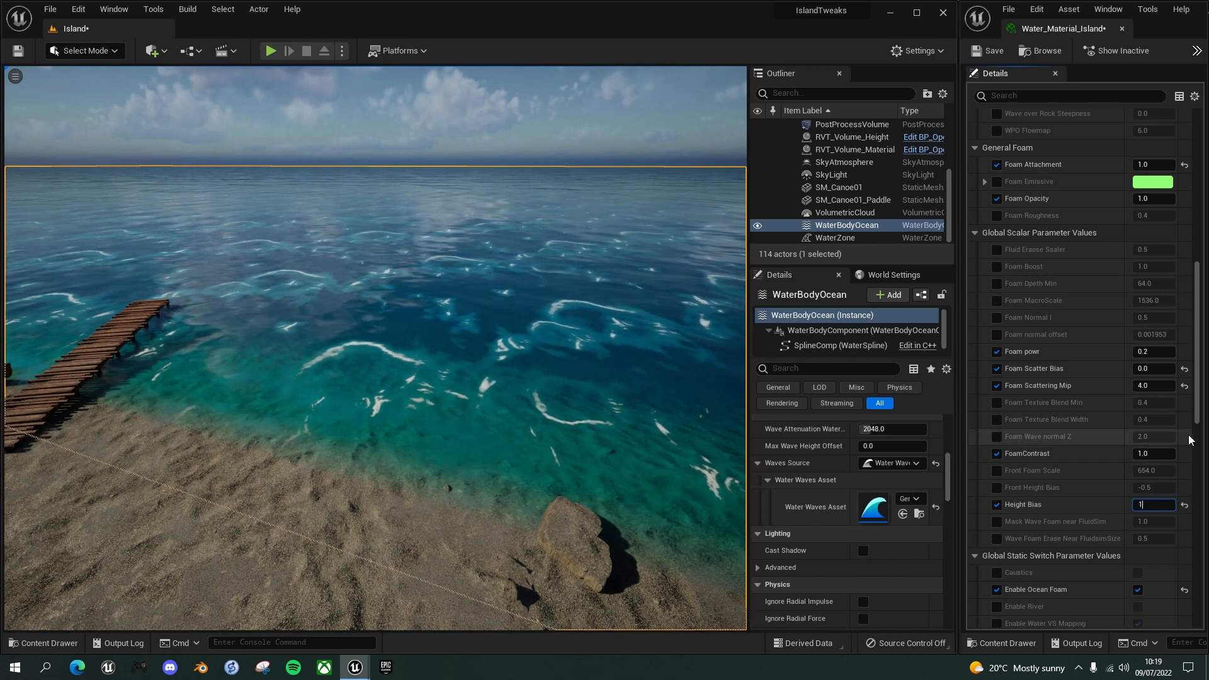
pyautogui.press('Return')
pyautogui.write('0.1')
pyautogui.press('Return')
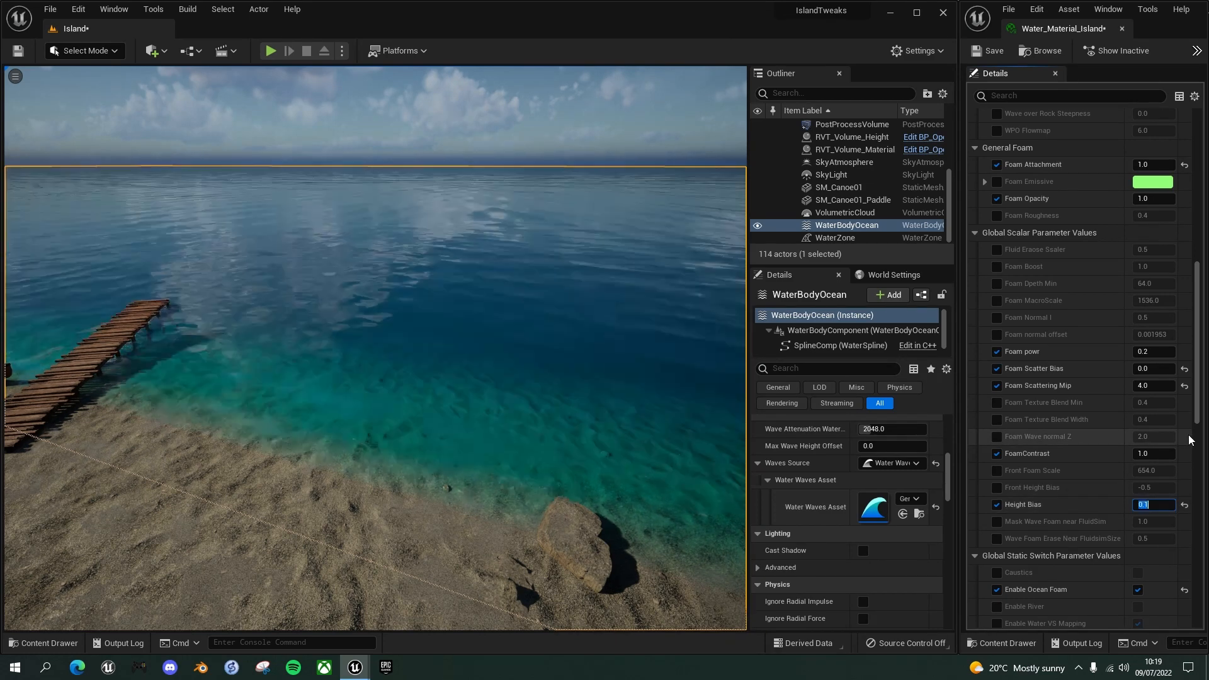
pyautogui.write('.3')
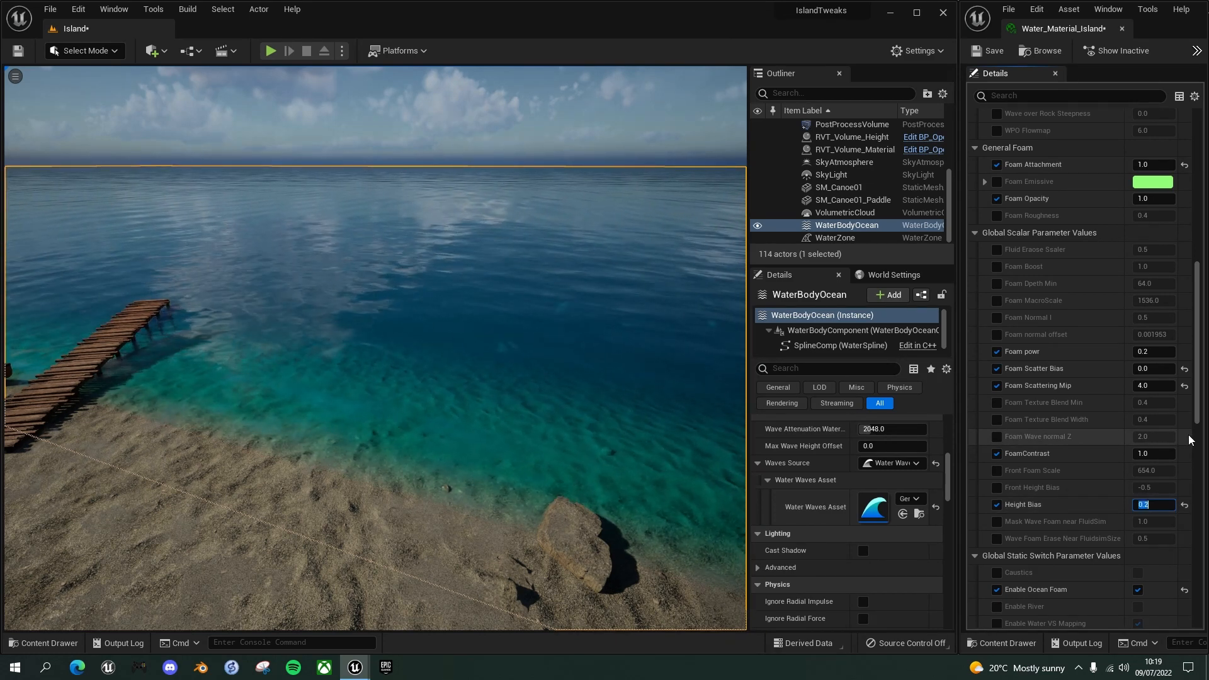
pyautogui.press('Return')
pyautogui.write('1')
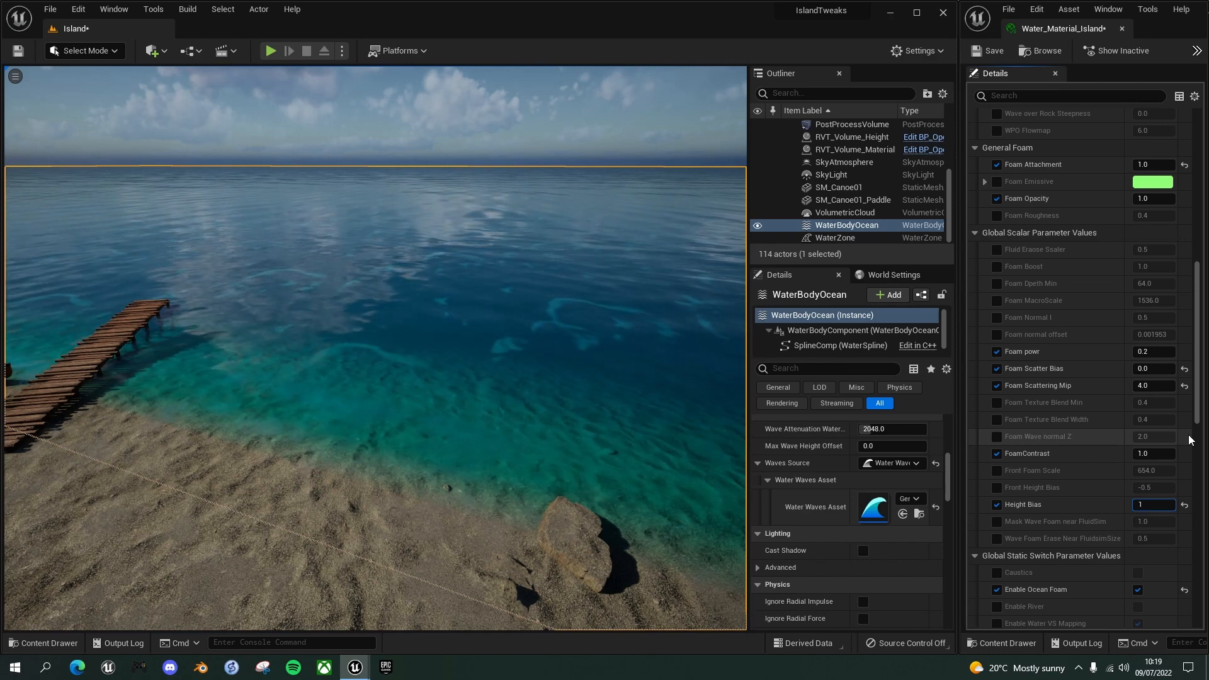
pyautogui.press('Return')
pyautogui.write('0.5')
pyautogui.press('Return')
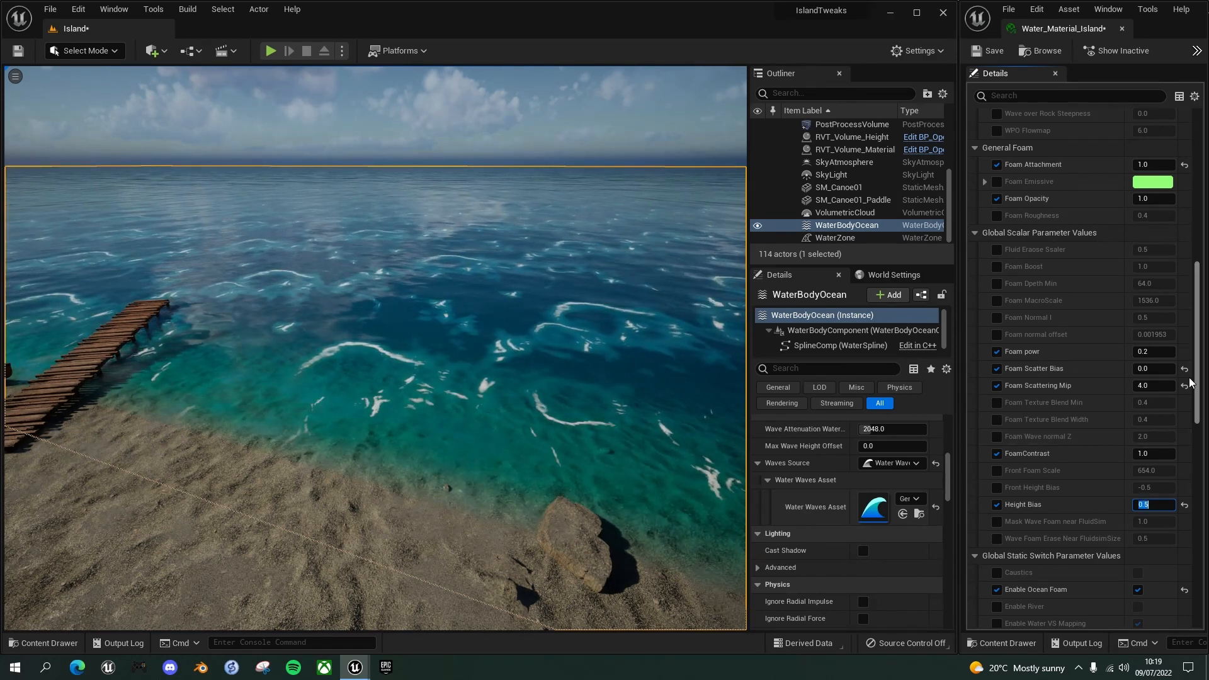
# Step: Compare Foam Scatter Bias values of 0.5 and 0, set it to -0.5, and inspect the foam near the jetty
pyautogui.click(1150, 369)
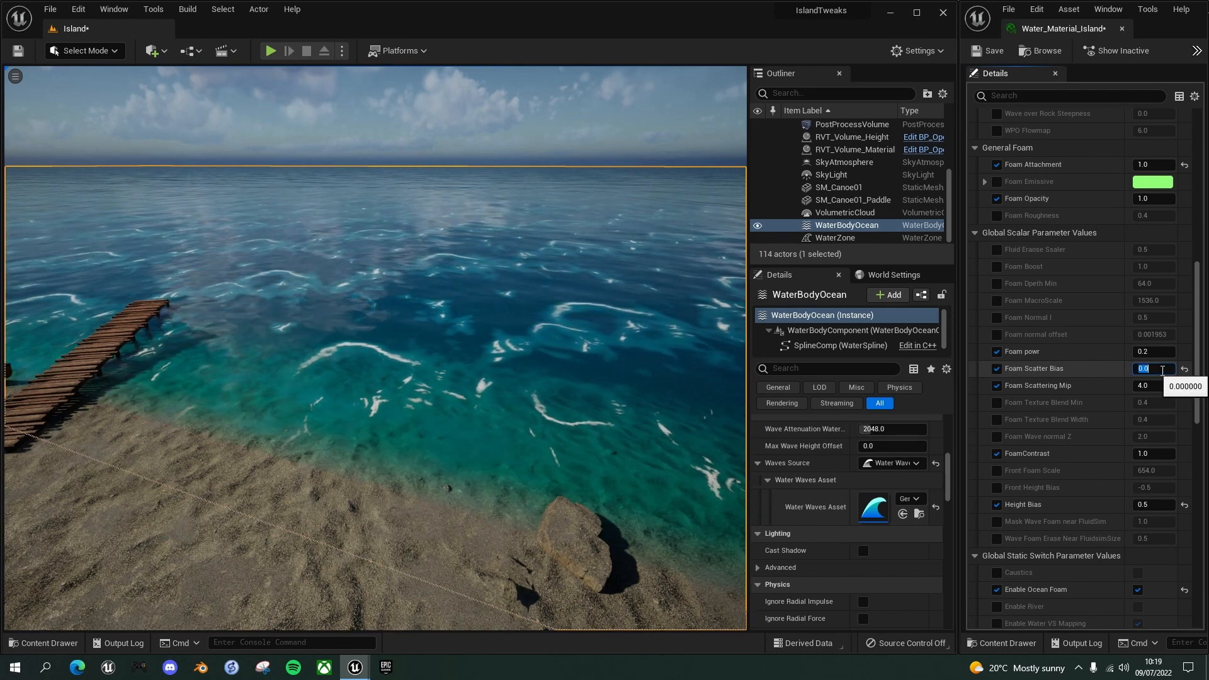
pyautogui.write('0.5')
pyautogui.press('Return')
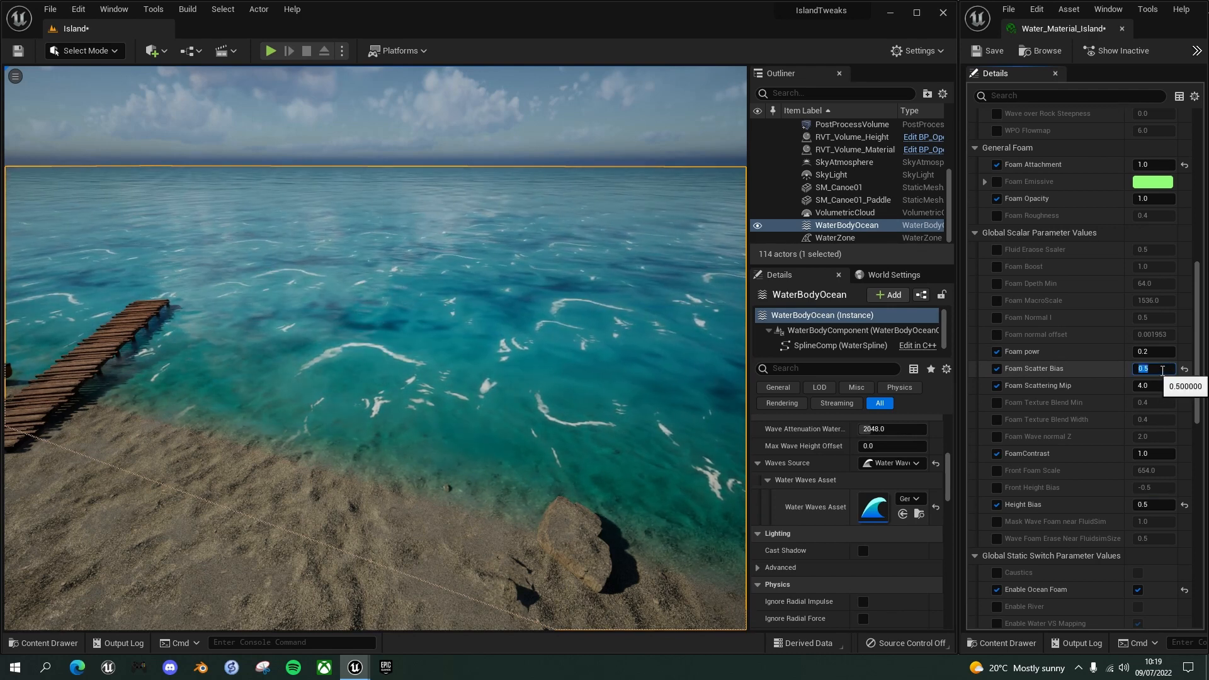
pyautogui.write('0')
pyautogui.press('Return')
pyautogui.write('-0.5')
pyautogui.press('Return')
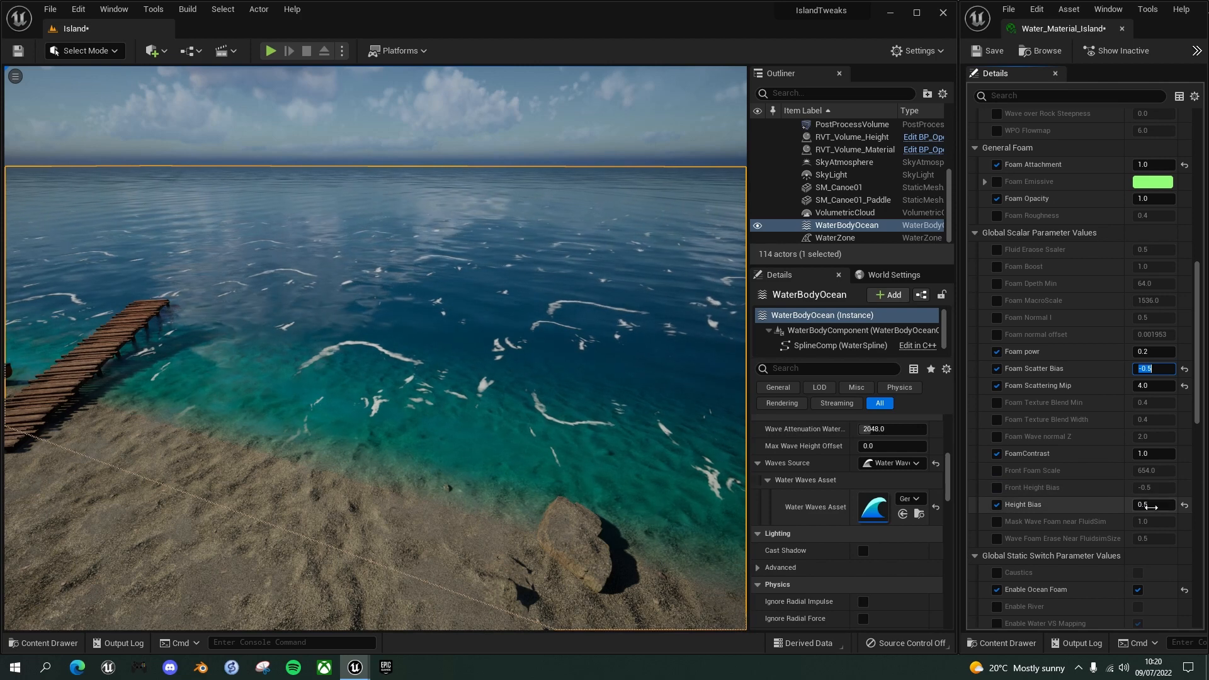
pyautogui.moveTo(449, 389); pyautogui.dragTo(421, 386, button='right')
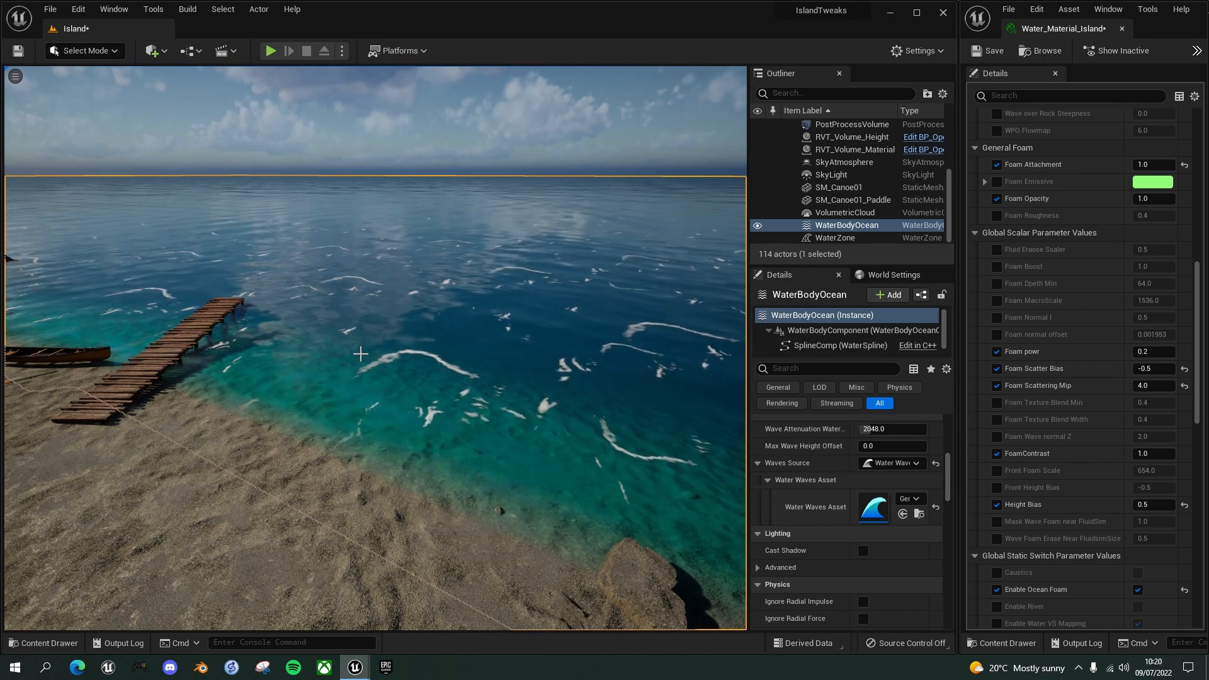
# Step: Play-test the level, walking the character along the shoreline to examine the ocean foam, and end the play session
pyautogui.moveTo(435, 359); pyautogui.dragTo(529, 352, button='right')
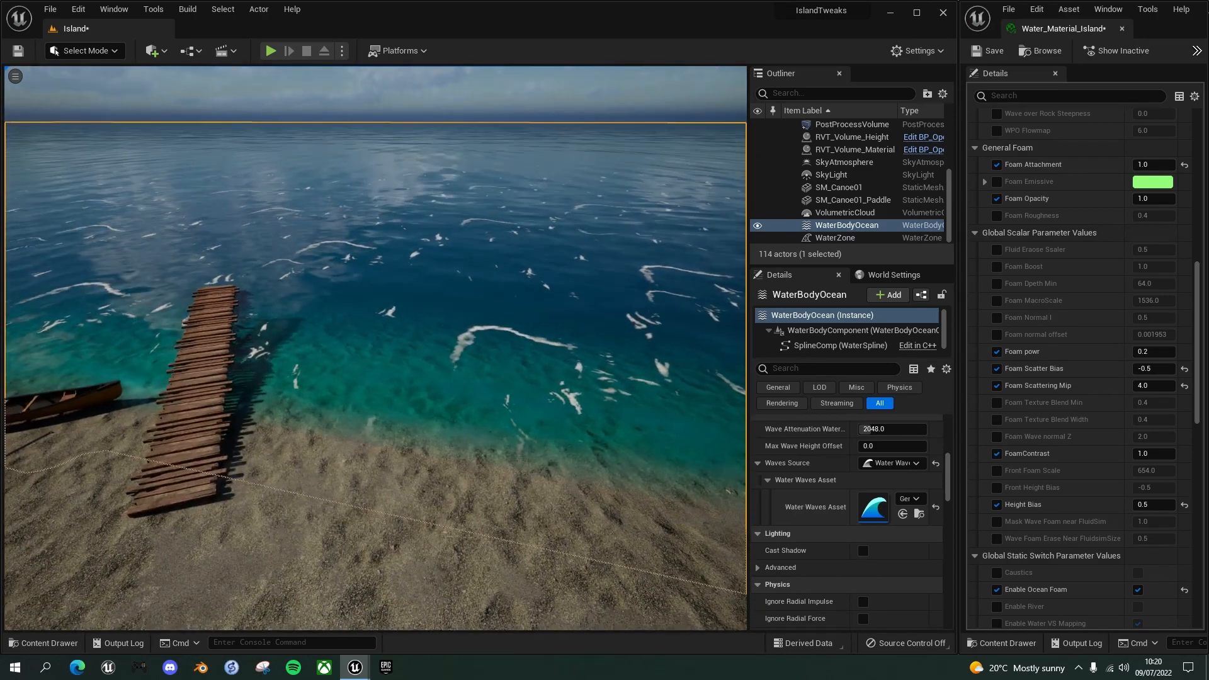
pyautogui.hotkey('alt', 'p')
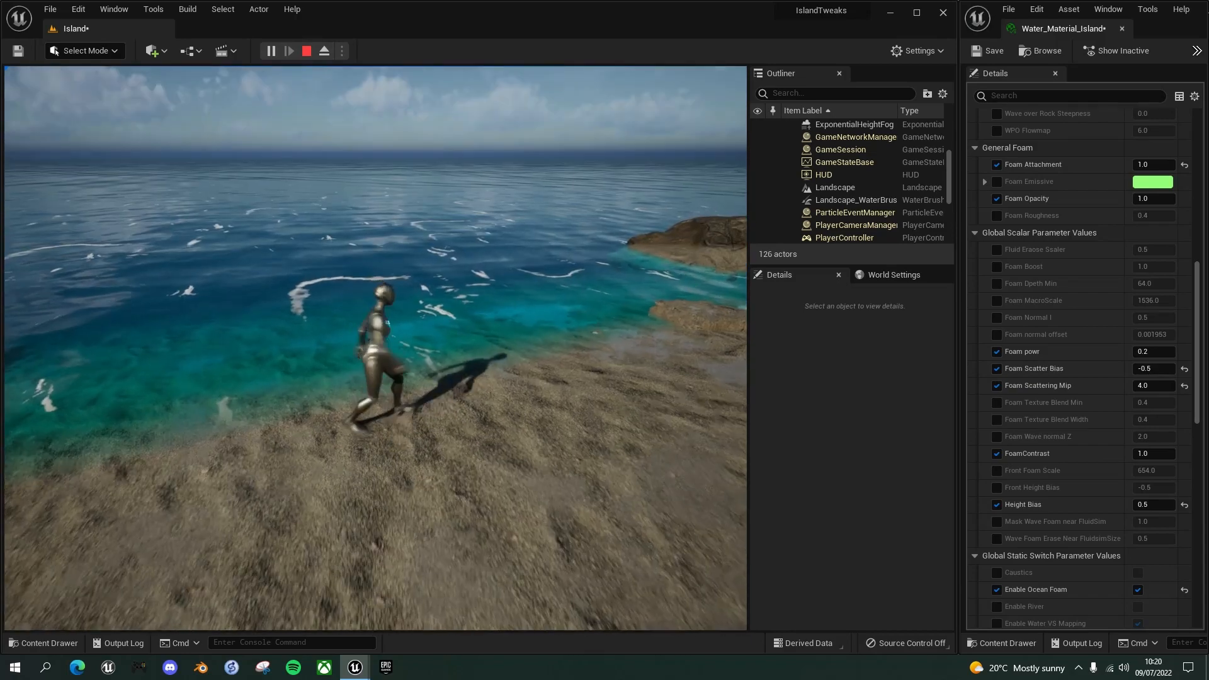
pyautogui.press('w')
pyautogui.press('d')
pyautogui.press('s')
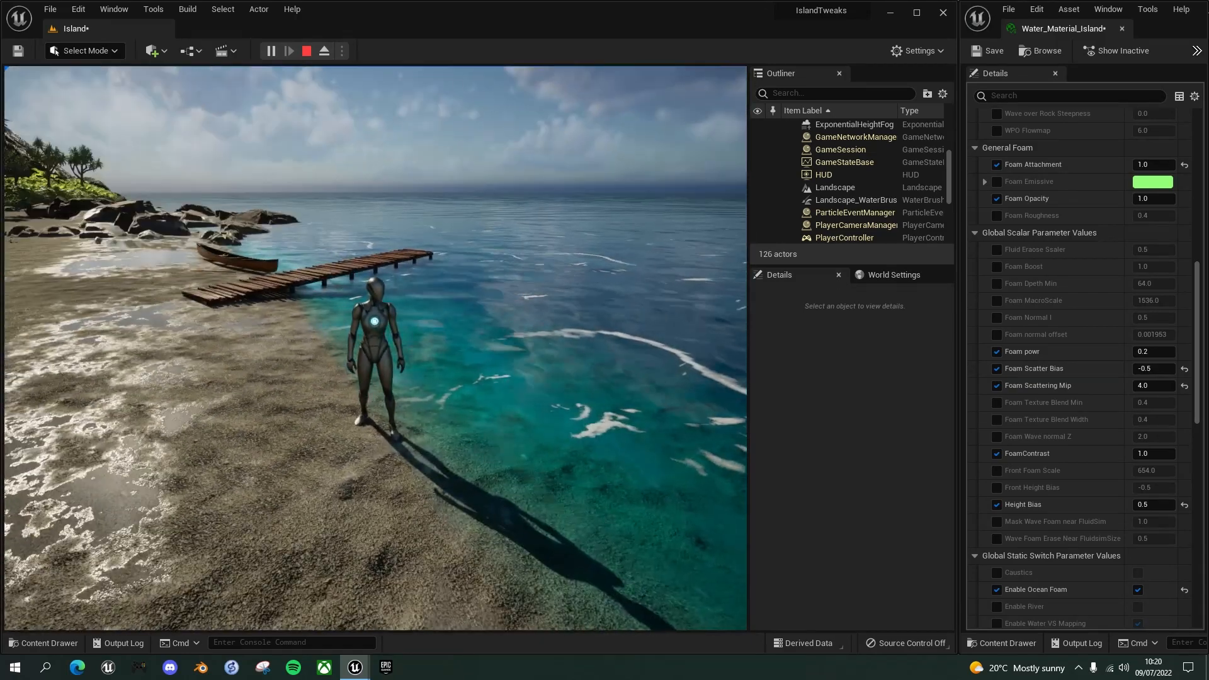
pyautogui.press('a')
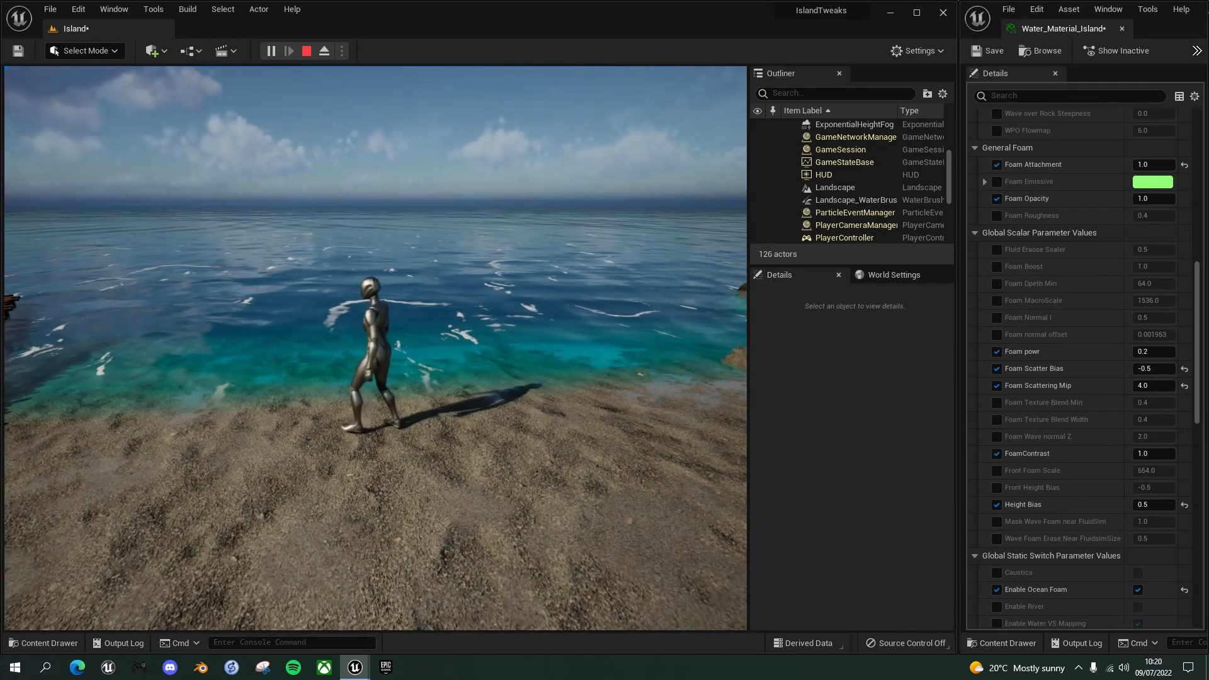
pyautogui.press('w')
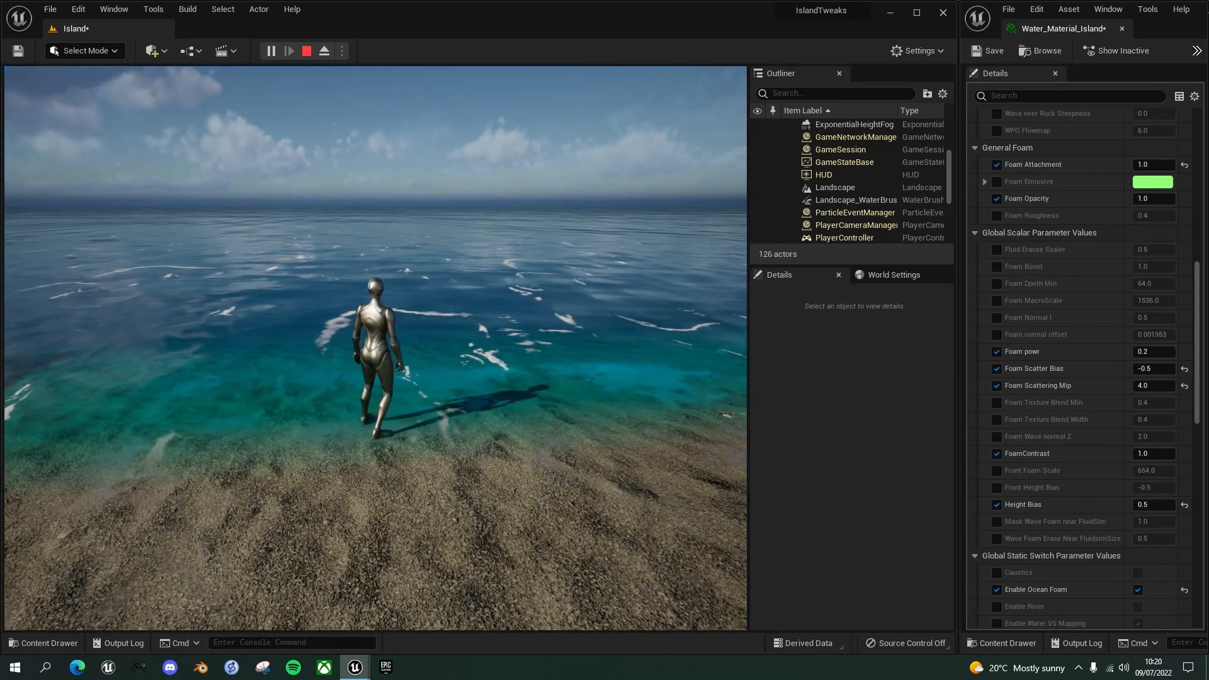
pyautogui.press('w')
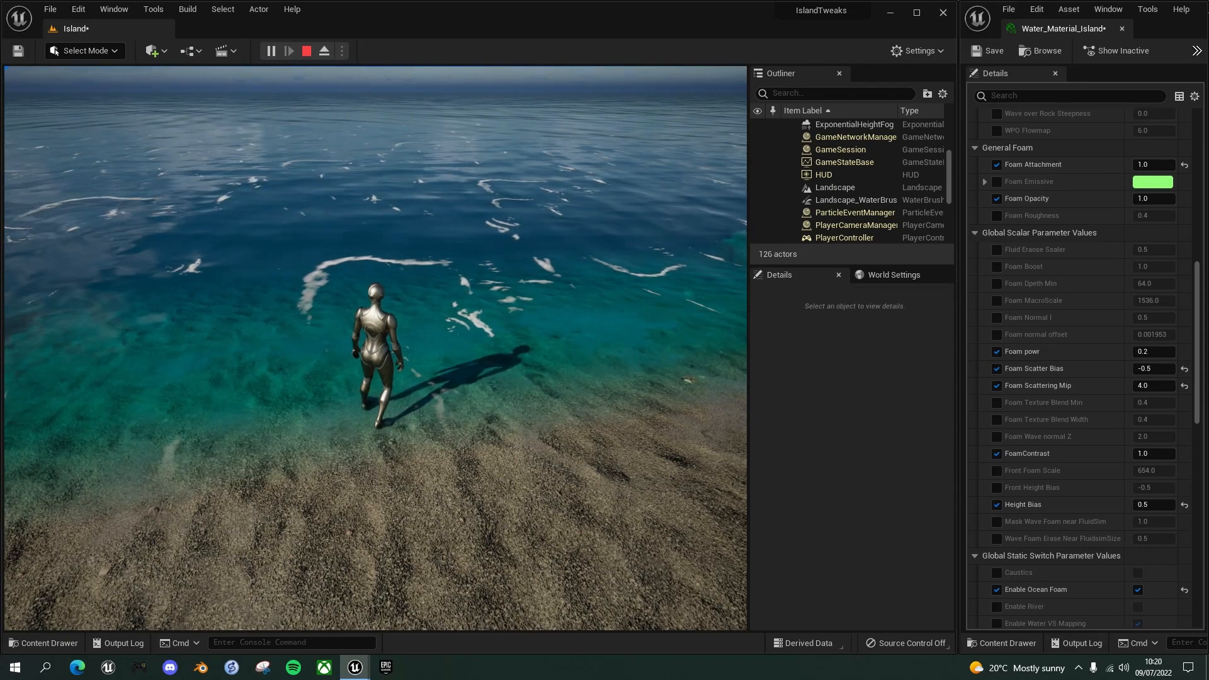
pyautogui.press('Escape')
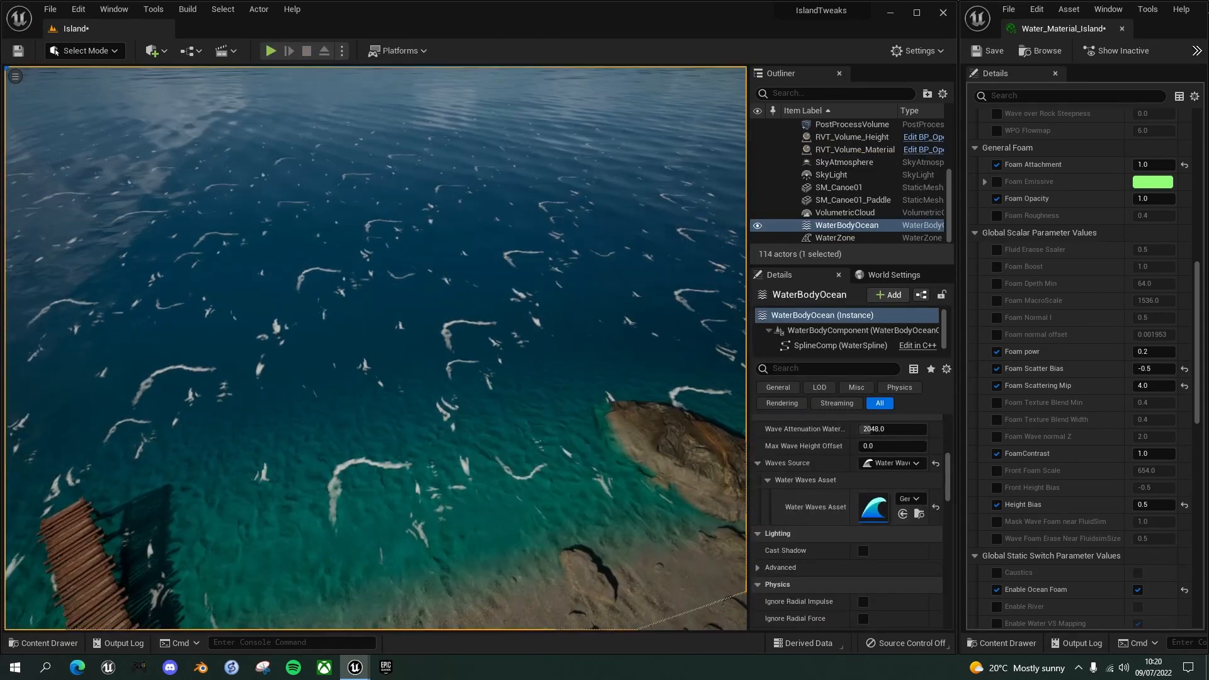
# Step: Override Foam MacroScale in the island water material, trying 3000 and raising it to 6000
pyautogui.scroll(-6, 421, 399)
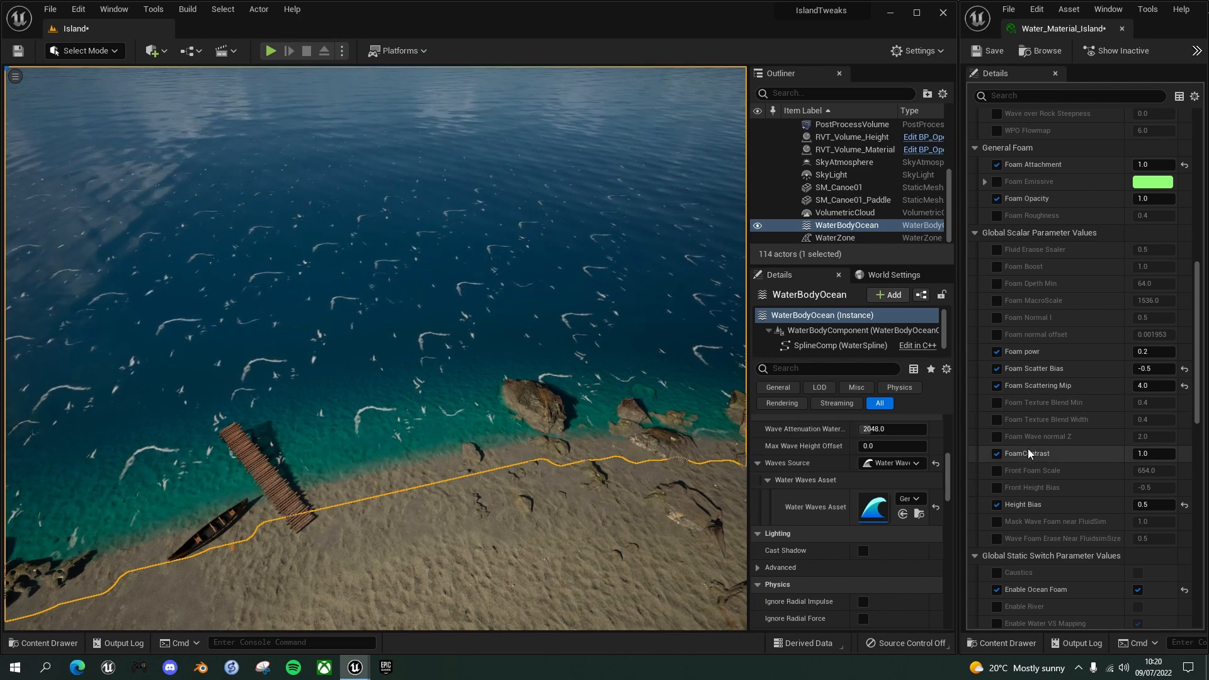
pyautogui.click(997, 301)
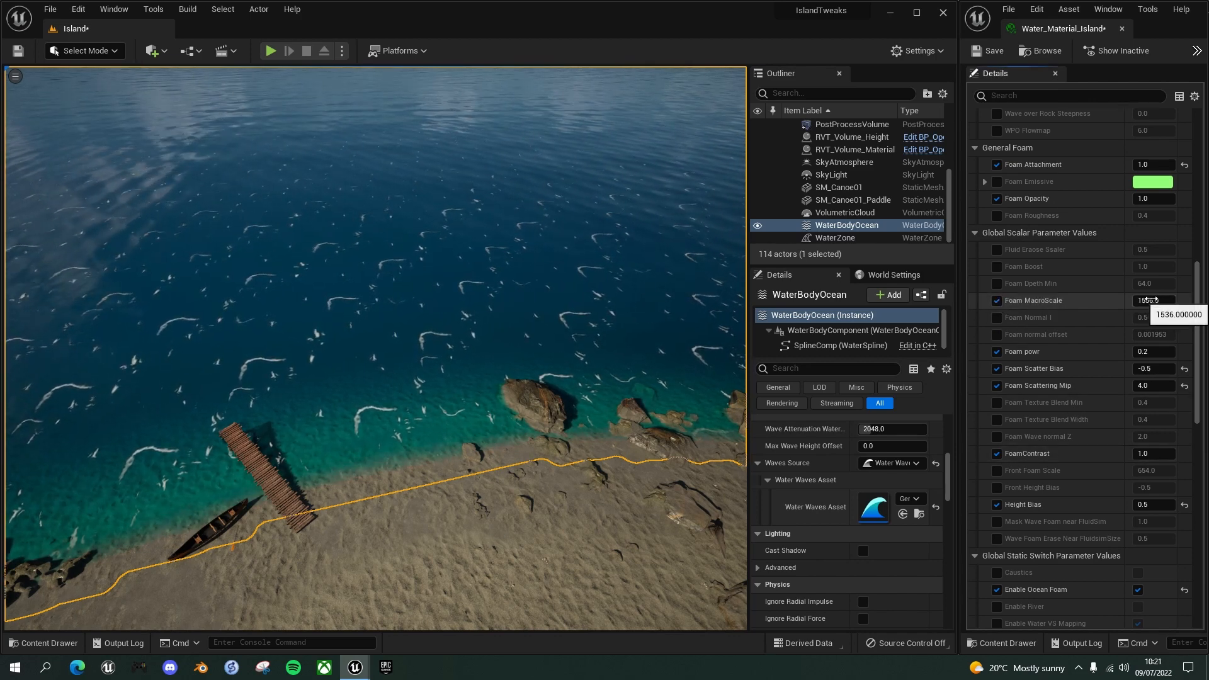
pyautogui.click(1147, 300)
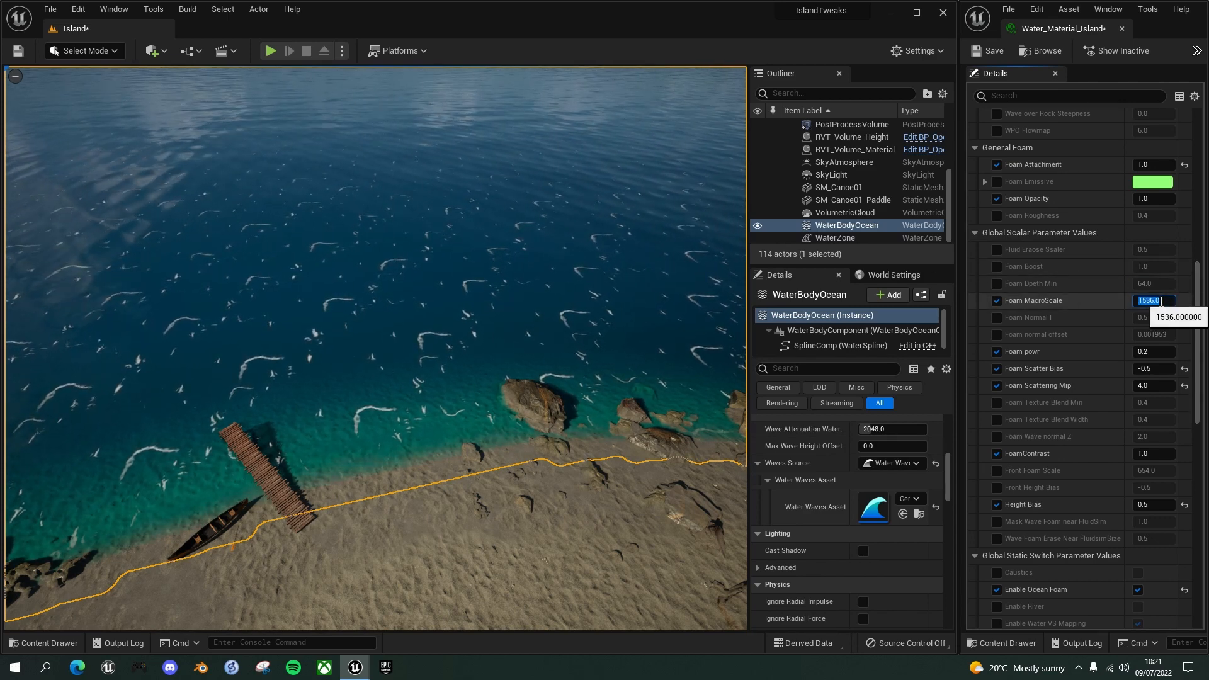
pyautogui.write('30')
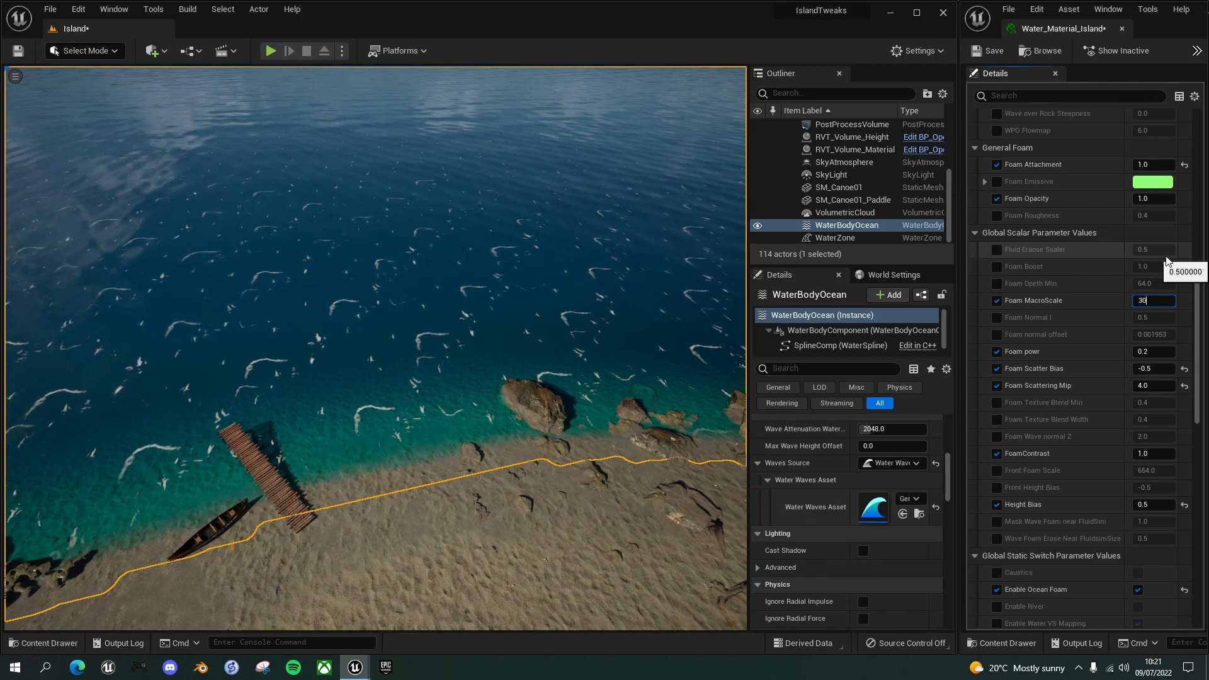
pyautogui.write('00')
pyautogui.press('Return')
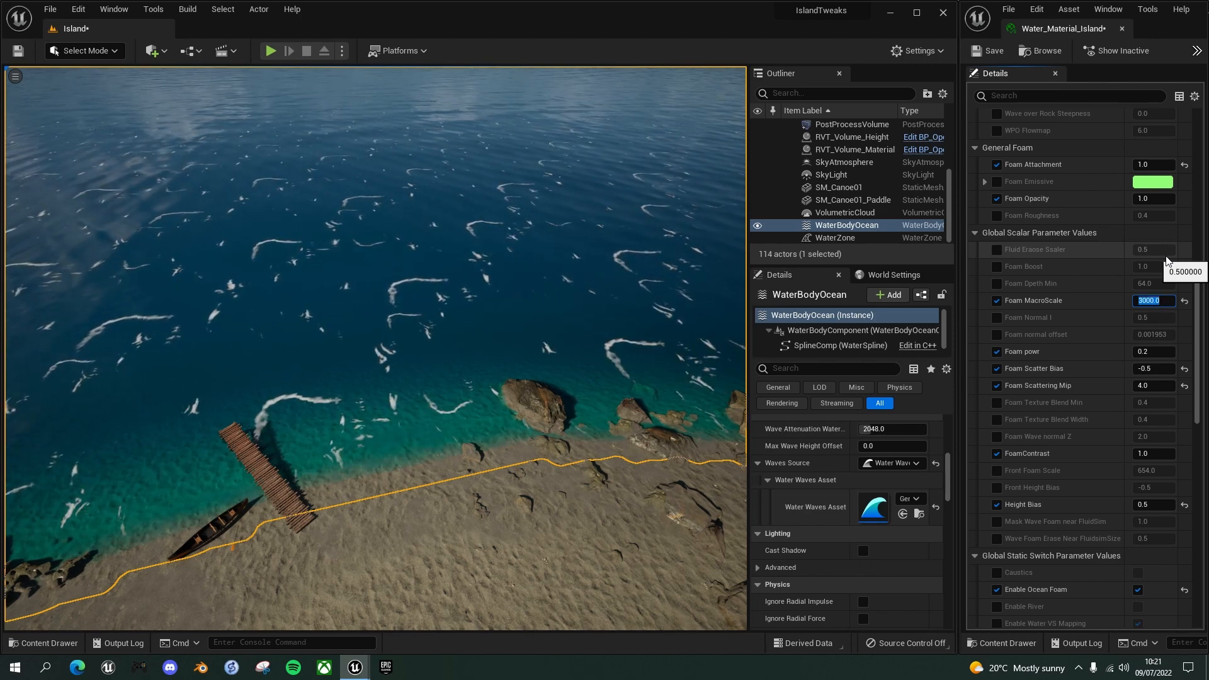
pyautogui.write('6000')
pyautogui.press('Return')
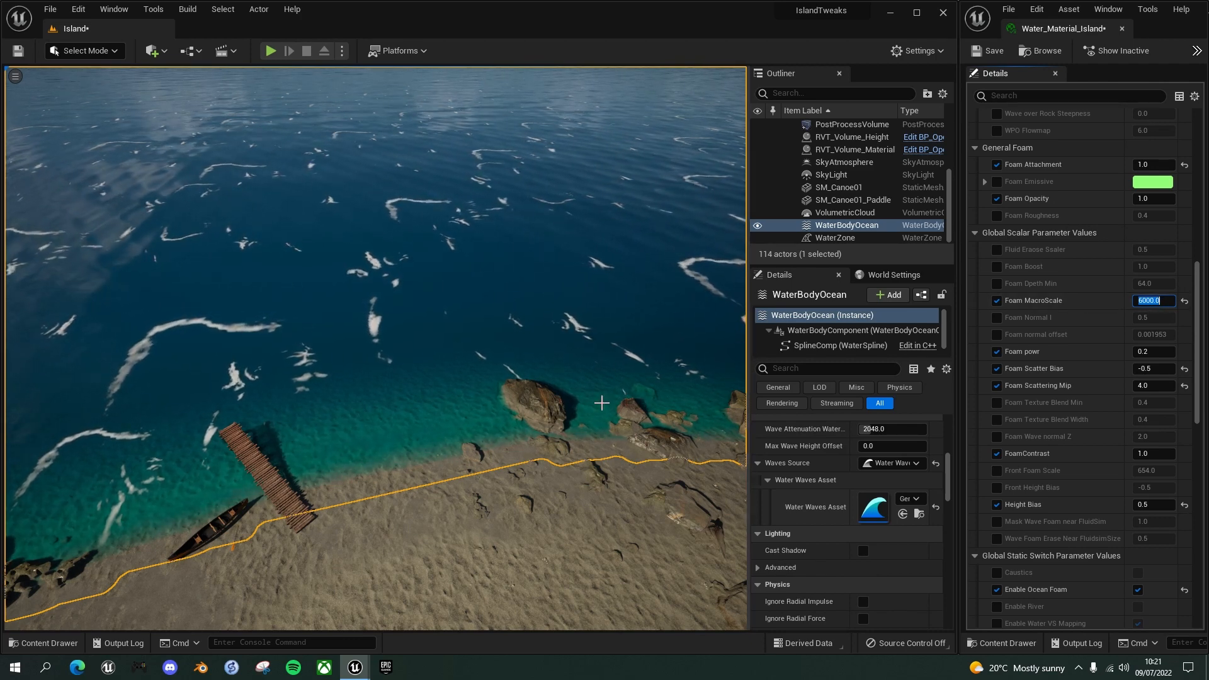
# Step: Deselect the ocean body and turn off Enable Ocean Foam in the water material, checking the water around the island and beach
pyautogui.moveTo(616, 415); pyautogui.dragTo(653, 408, button='right')
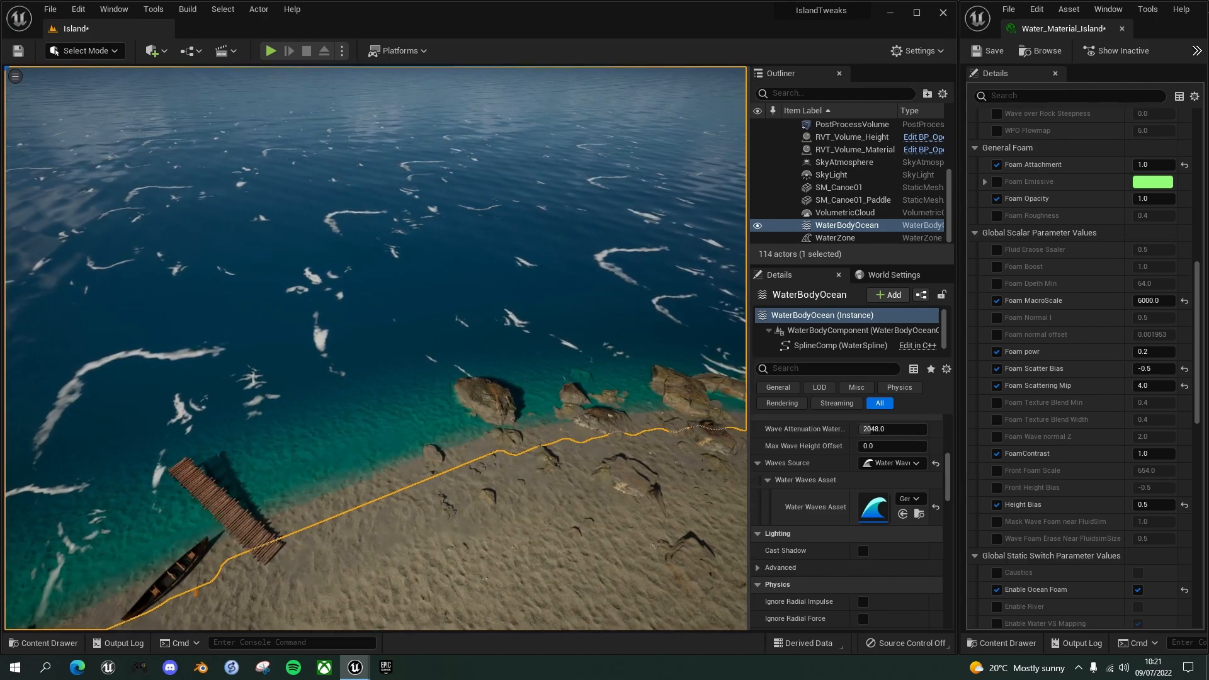
pyautogui.moveTo(654, 408); pyautogui.dragTo(687, 404, button='right')
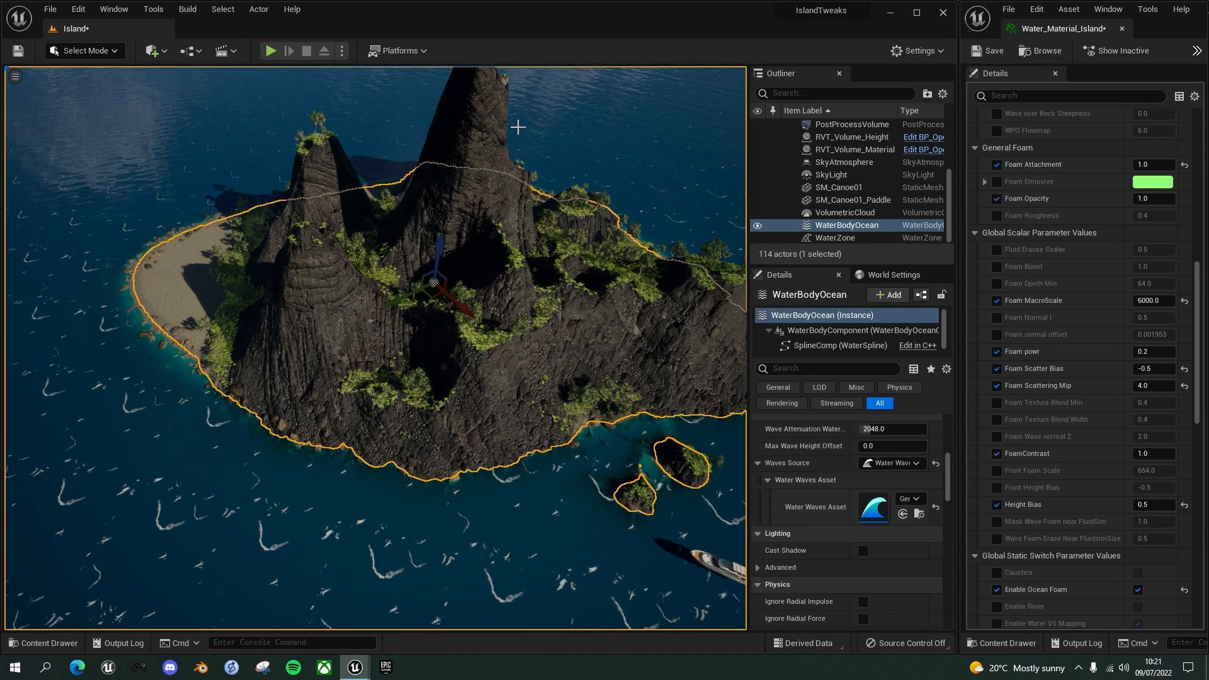
pyautogui.moveTo(504, 124); pyautogui.dragTo(507, 113, button='right')
pyautogui.click(626, 77)
pyautogui.moveTo(599, 162)
pyautogui.mouseDown(button='right')
pyautogui.moveTo(597, 187)
pyautogui.moveTo(593, 146)
pyautogui.moveTo(594, 161)
pyautogui.mouseUp(button='right')
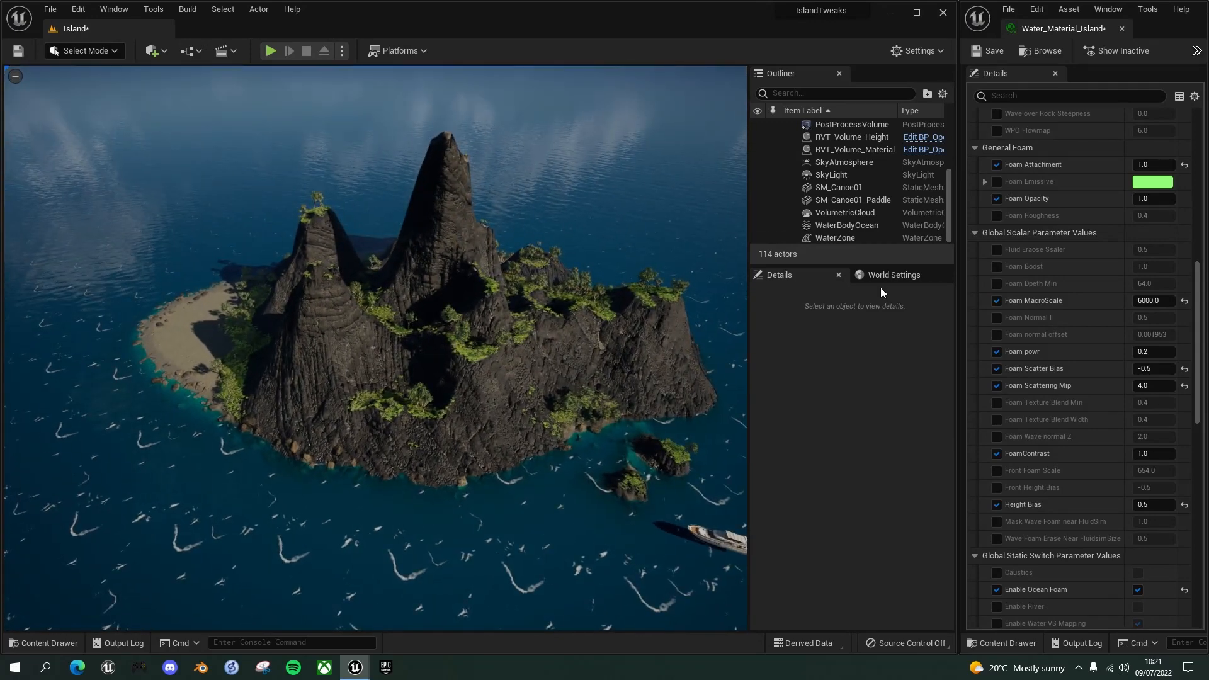
pyautogui.click(1137, 589)
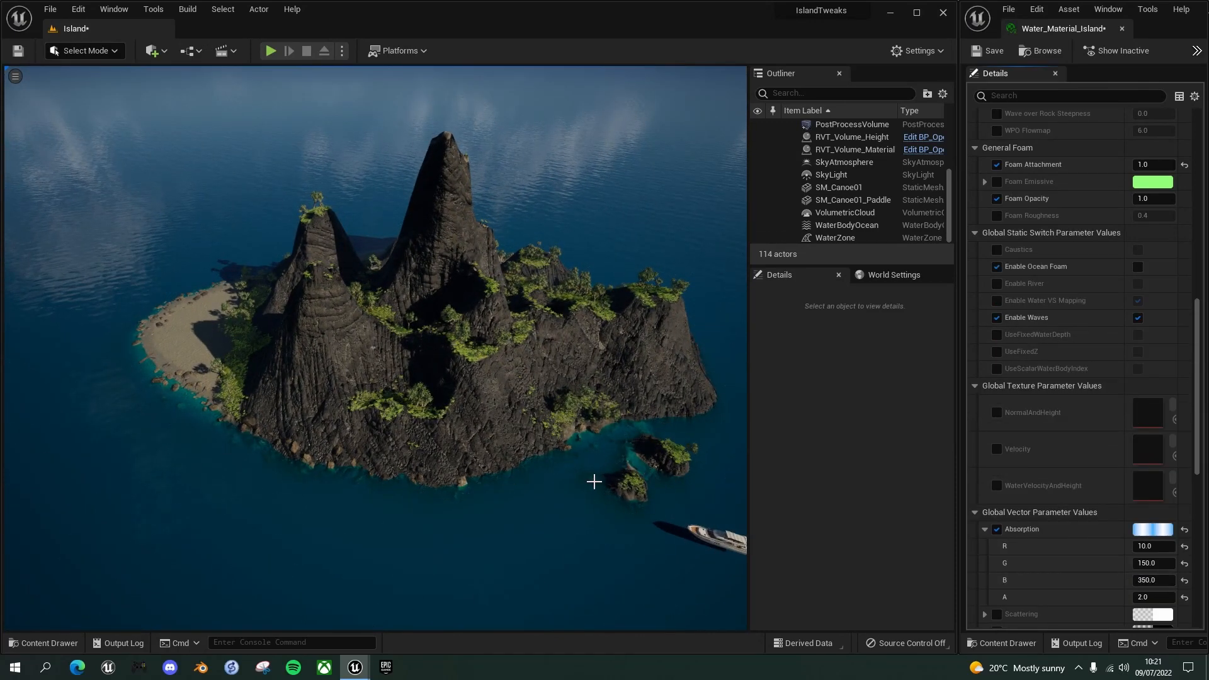
pyautogui.moveTo(585, 445); pyautogui.dragTo(477, 387, button='right')
pyautogui.press('w')
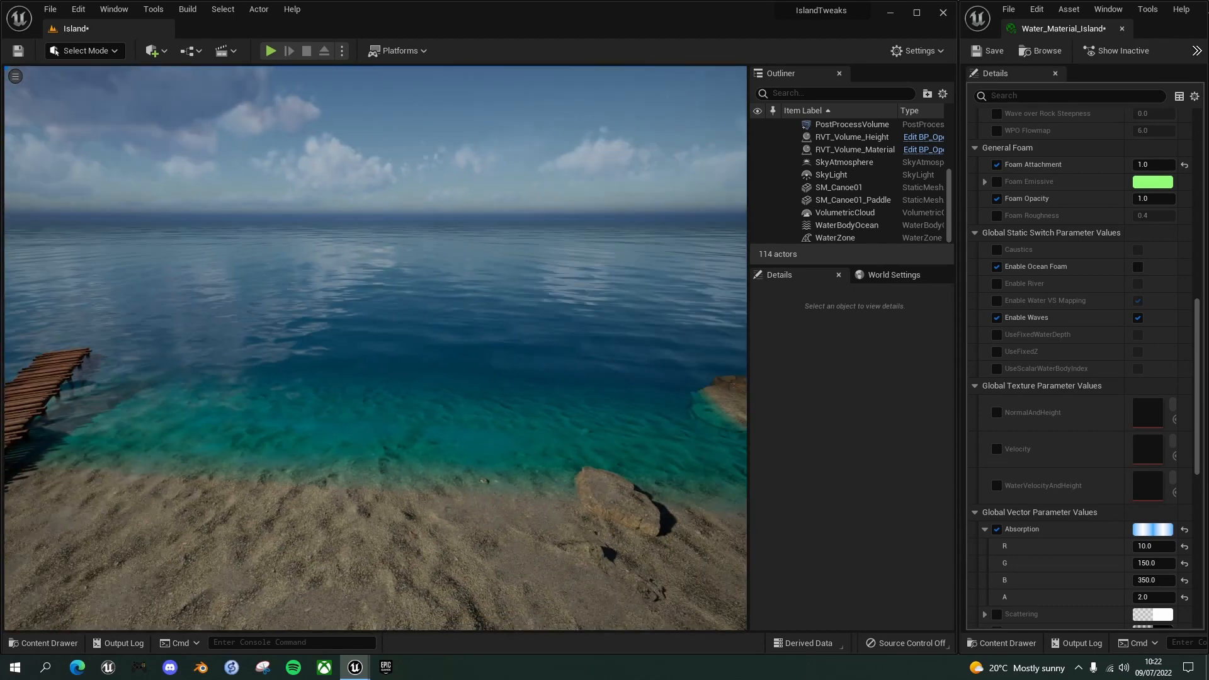
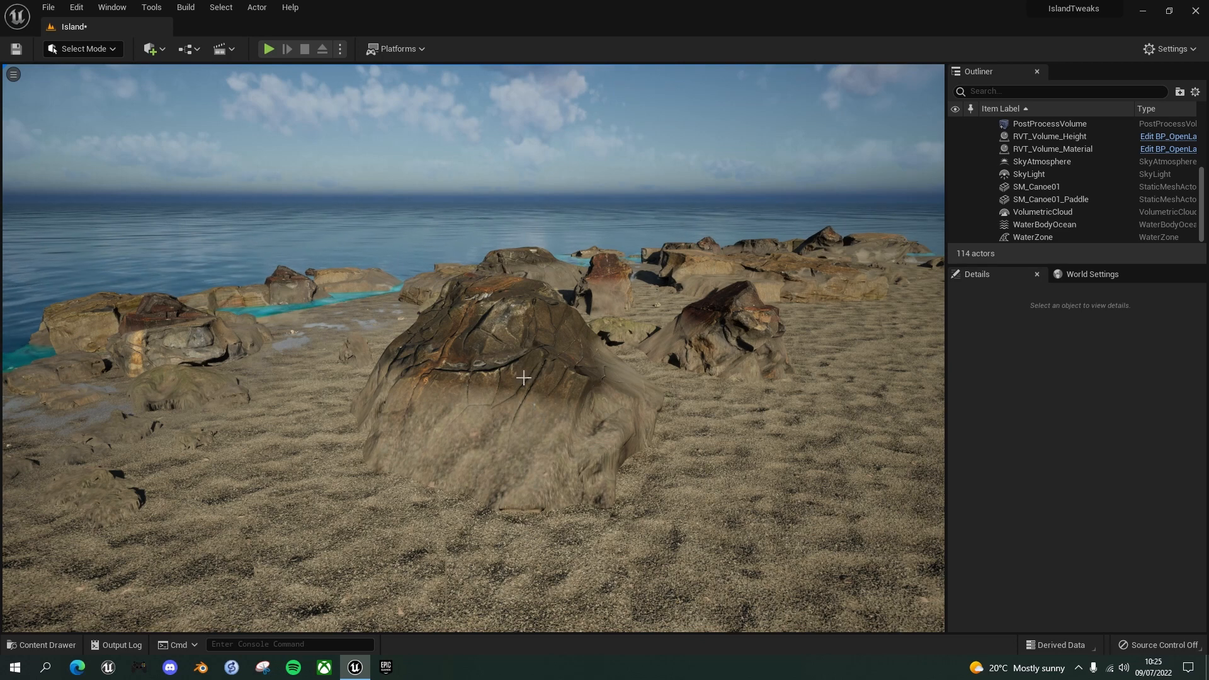
# Step: Browse the project content to the Thai_Beach_Rocks_Pack_uglldgifa folder within Megascans/3D_Assets
pyautogui.hotkey('ctrl', 'space')
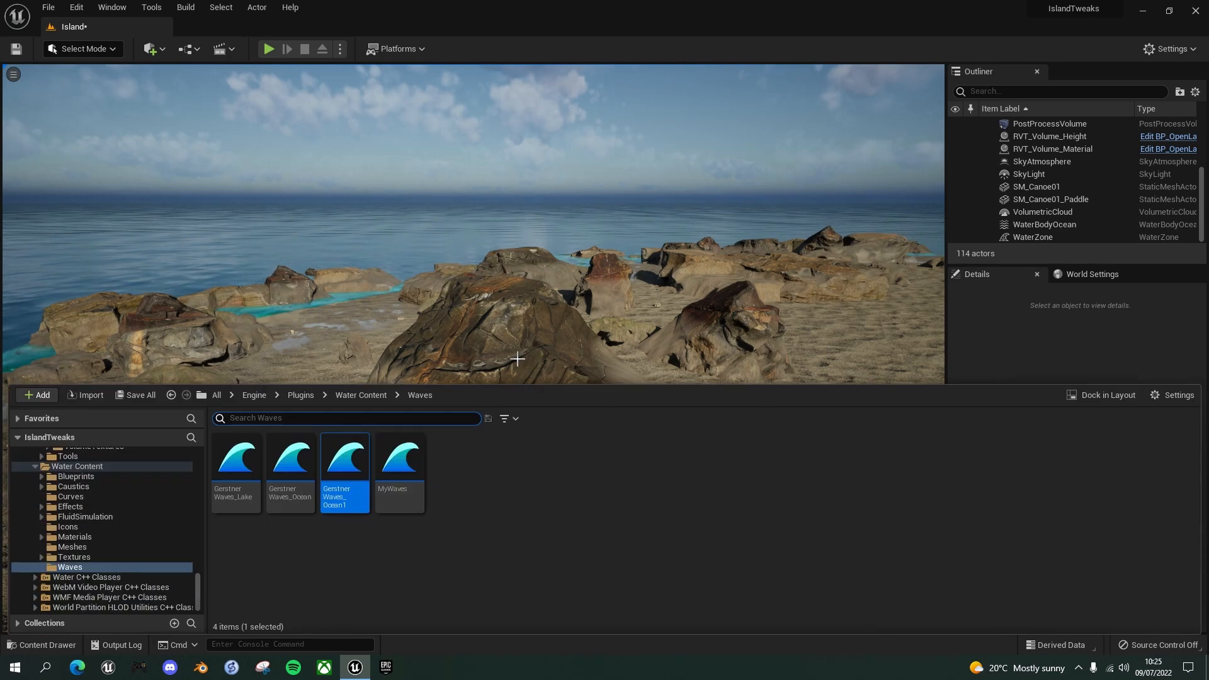
pyautogui.moveTo(199, 590); pyautogui.dragTo(198, 459)
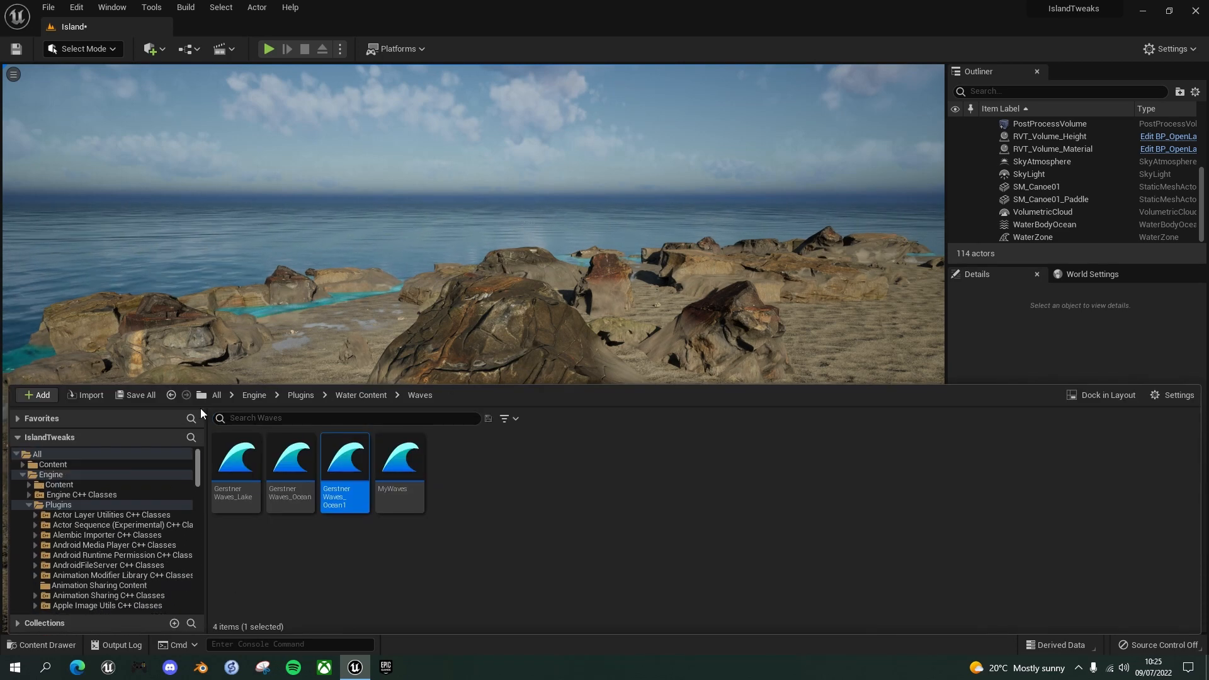
pyautogui.click(22, 475)
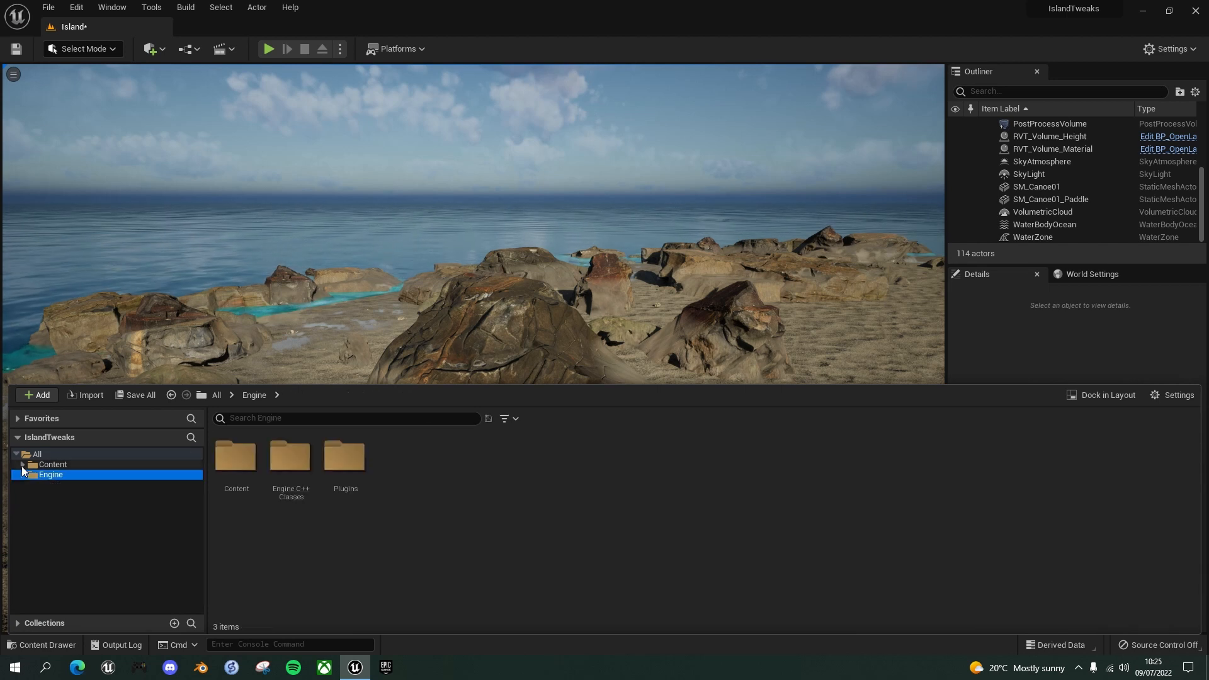
pyautogui.click(23, 465)
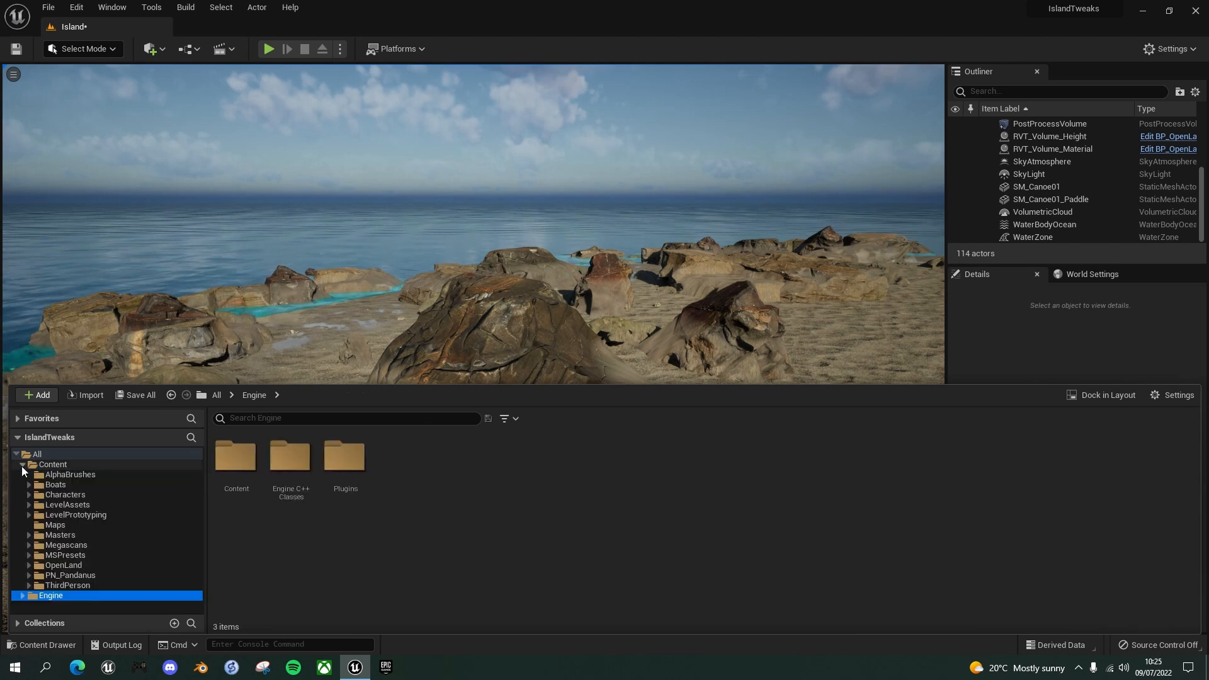
pyautogui.click(29, 546)
pyautogui.click(36, 555)
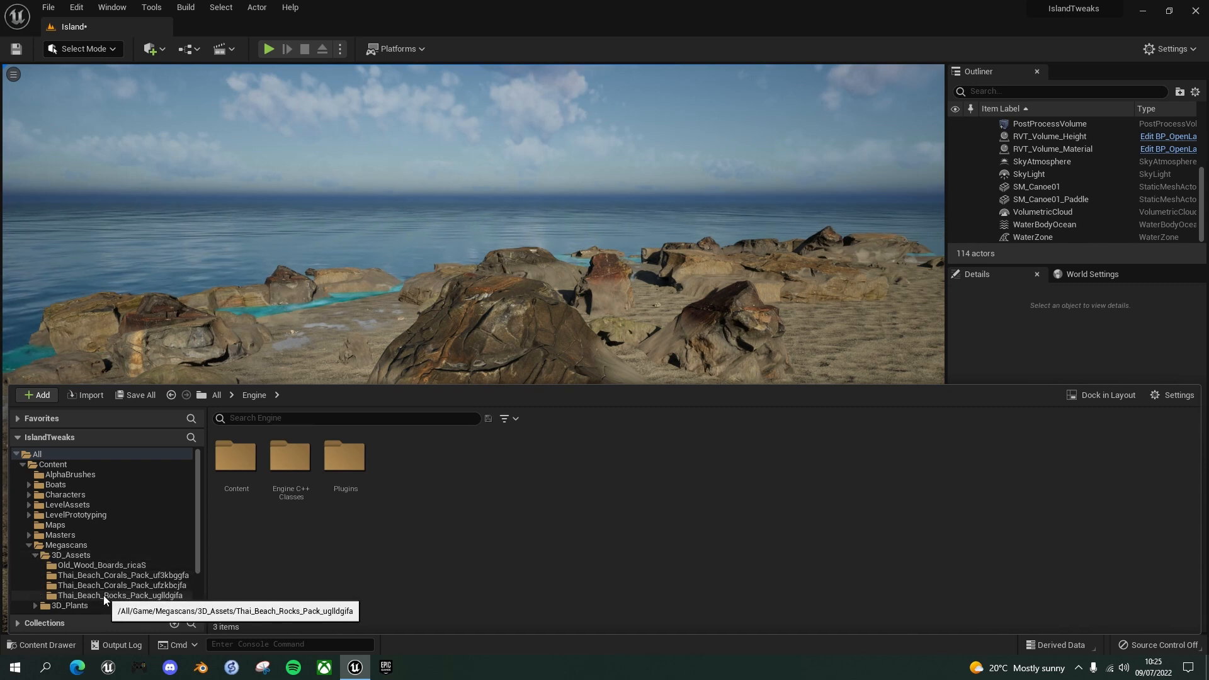
pyautogui.click(103, 594)
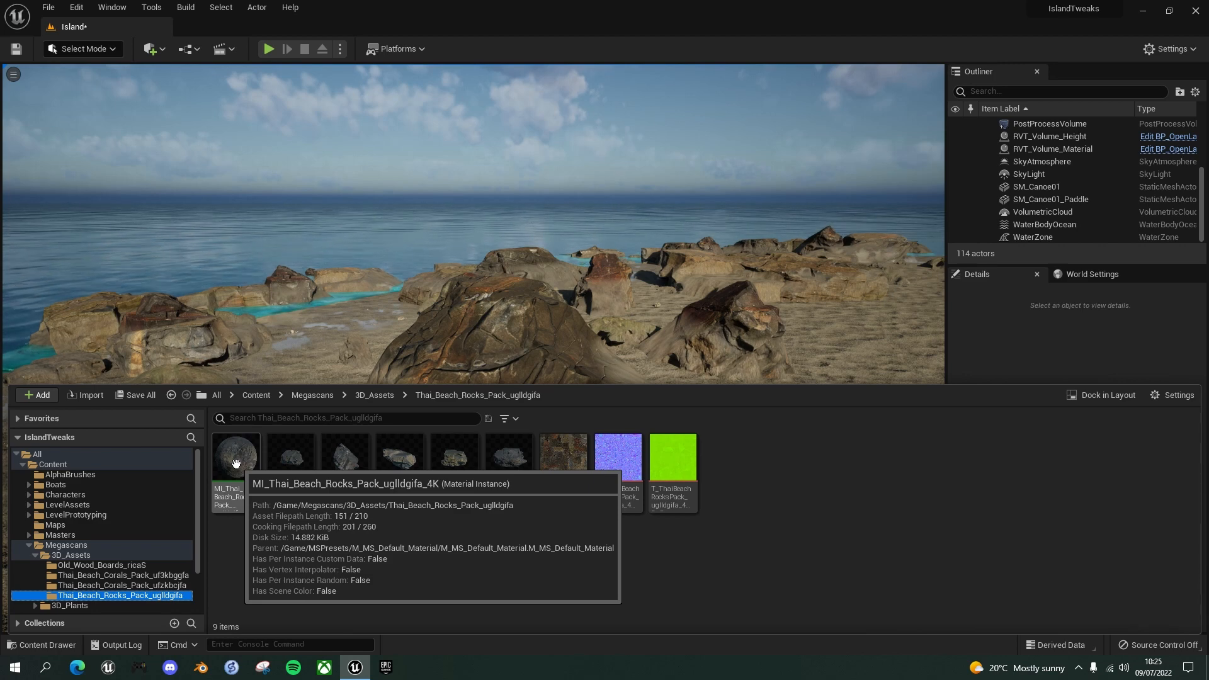
# Step: Open the MI_Thai_Beach_Rocks_Pack material instance and resize its editor window so the foreground rock stays visible beside it
pyautogui.doubleClick(236, 463)
pyautogui.moveTo(823, 28); pyautogui.dragTo(1011, 47)
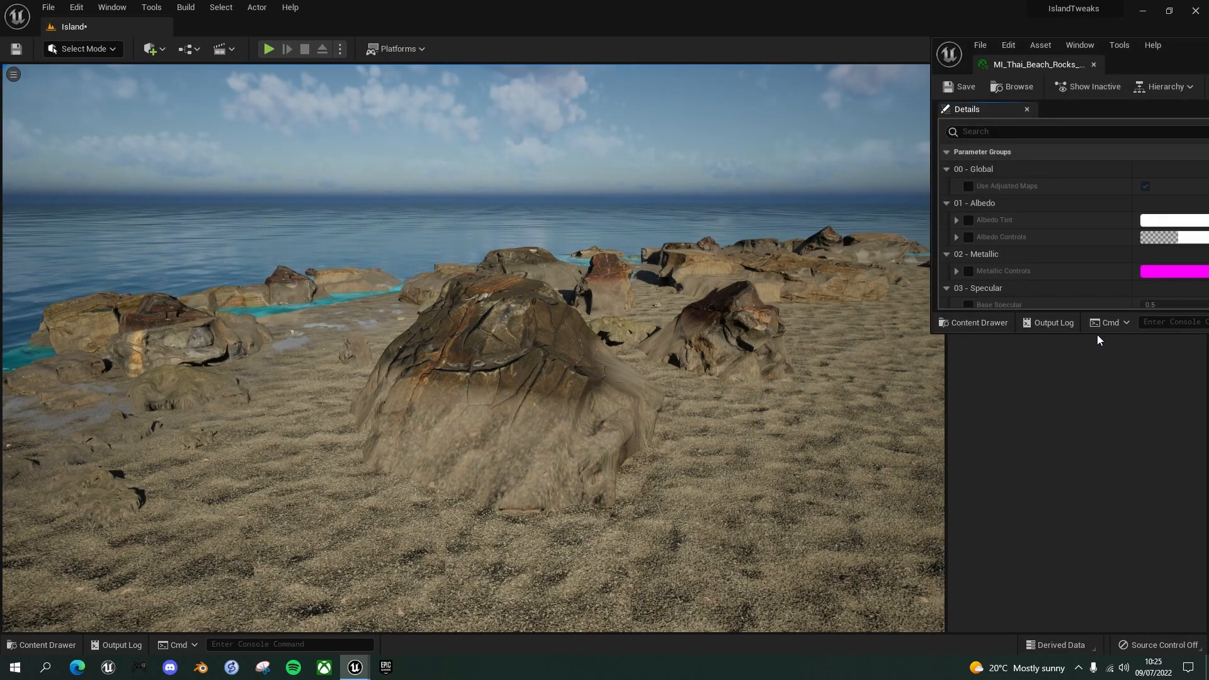
pyautogui.moveTo(1097, 334); pyautogui.dragTo(1096, 619)
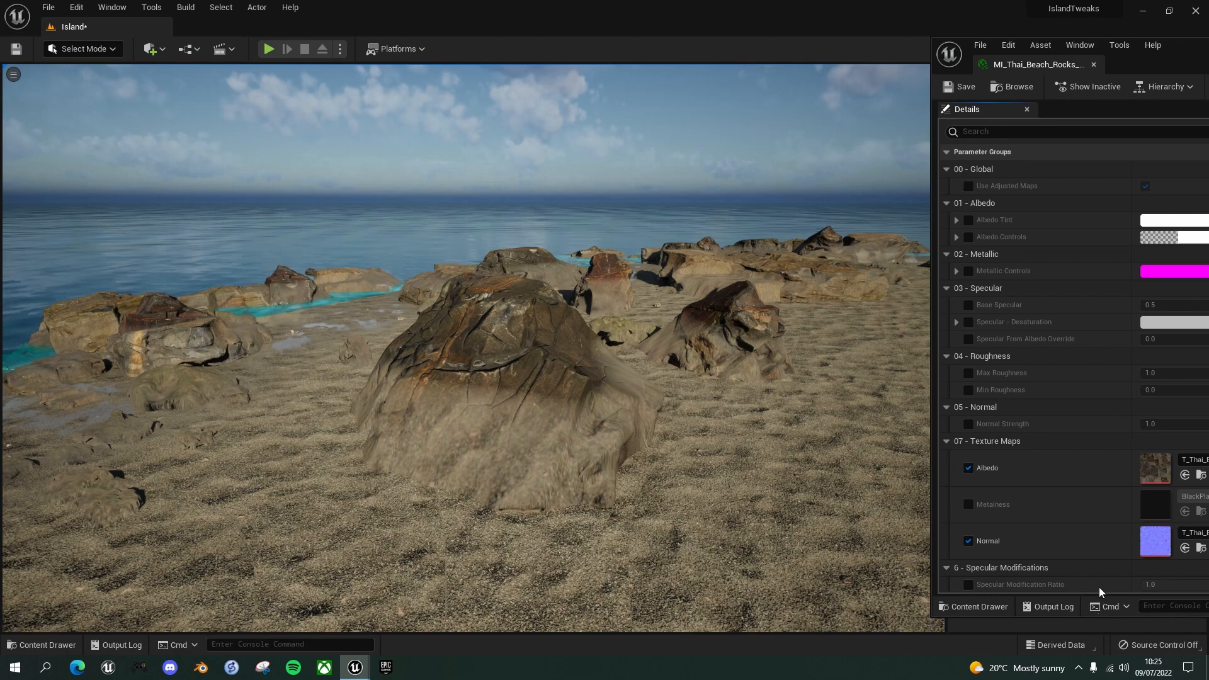
pyautogui.moveTo(999, 59); pyautogui.dragTo(796, 40)
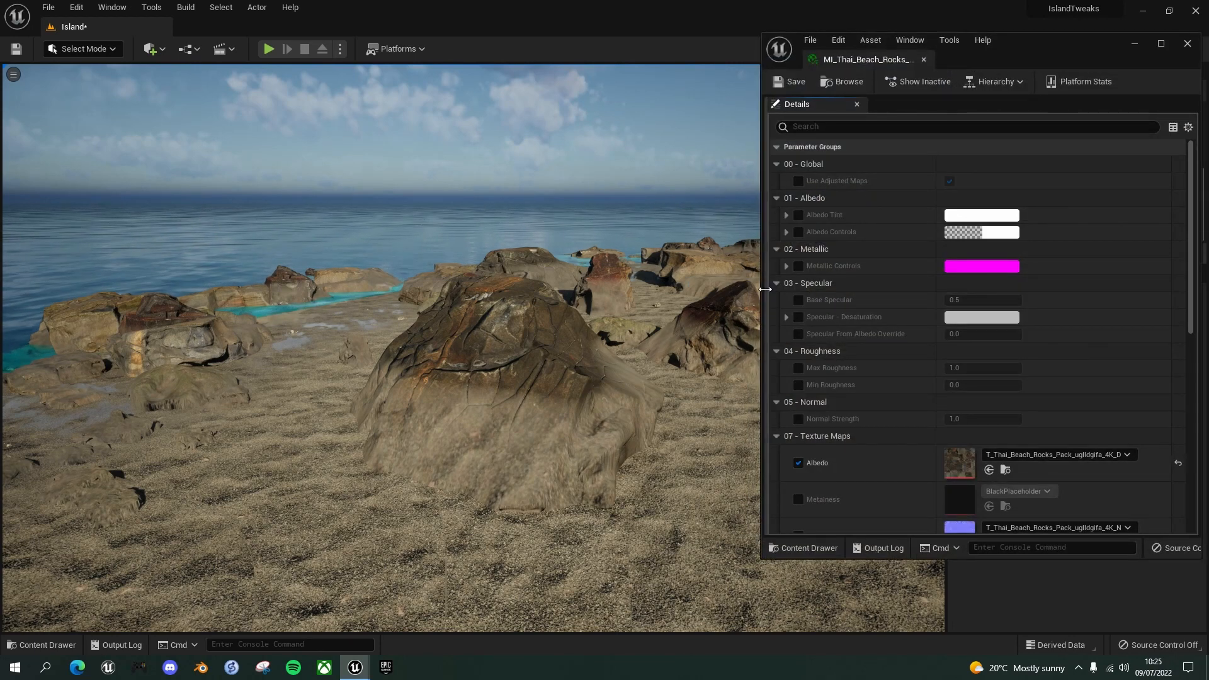
pyautogui.moveTo(762, 289); pyautogui.dragTo(894, 285)
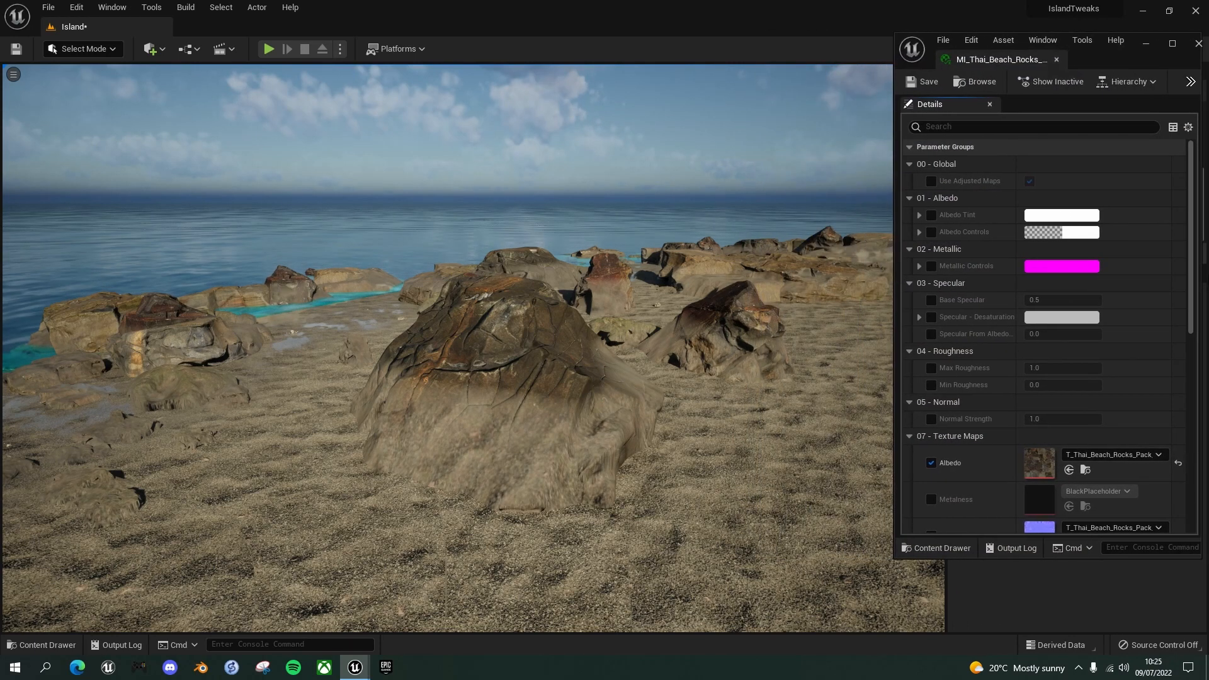
# Step: Set Blend Contrast to 1 in the rock material's RVT Blending parameters
pyautogui.moveTo(1193, 250); pyautogui.dragTo(1194, 443)
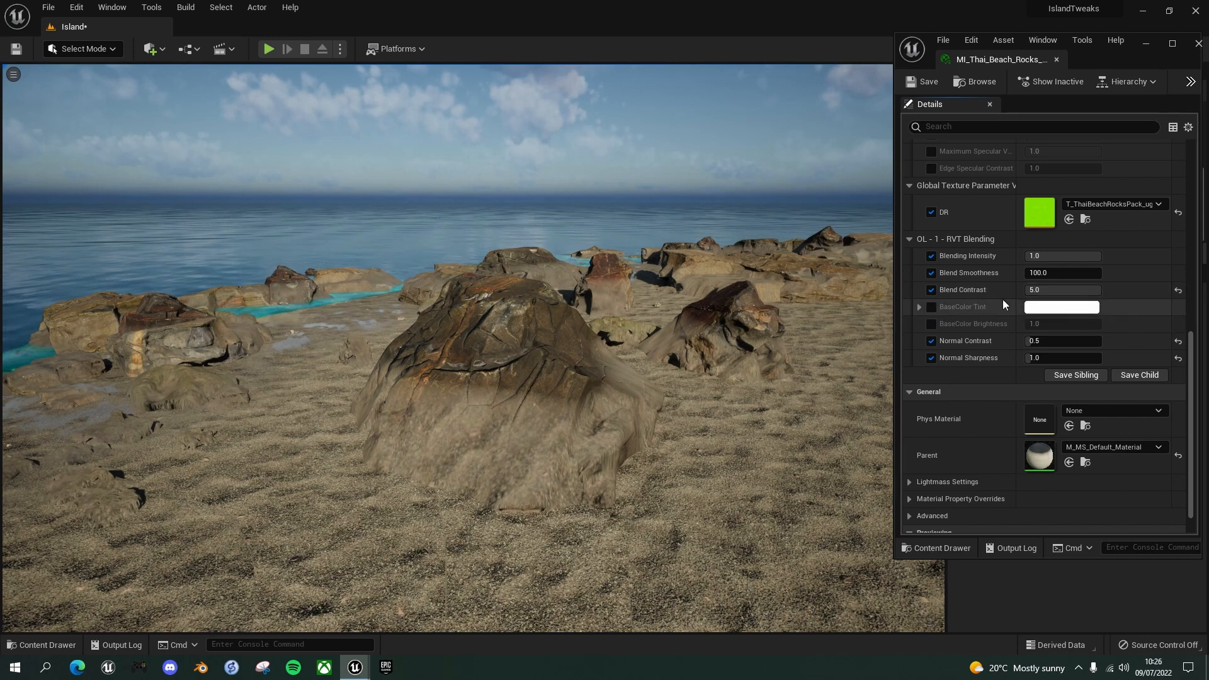
pyautogui.click(1032, 290)
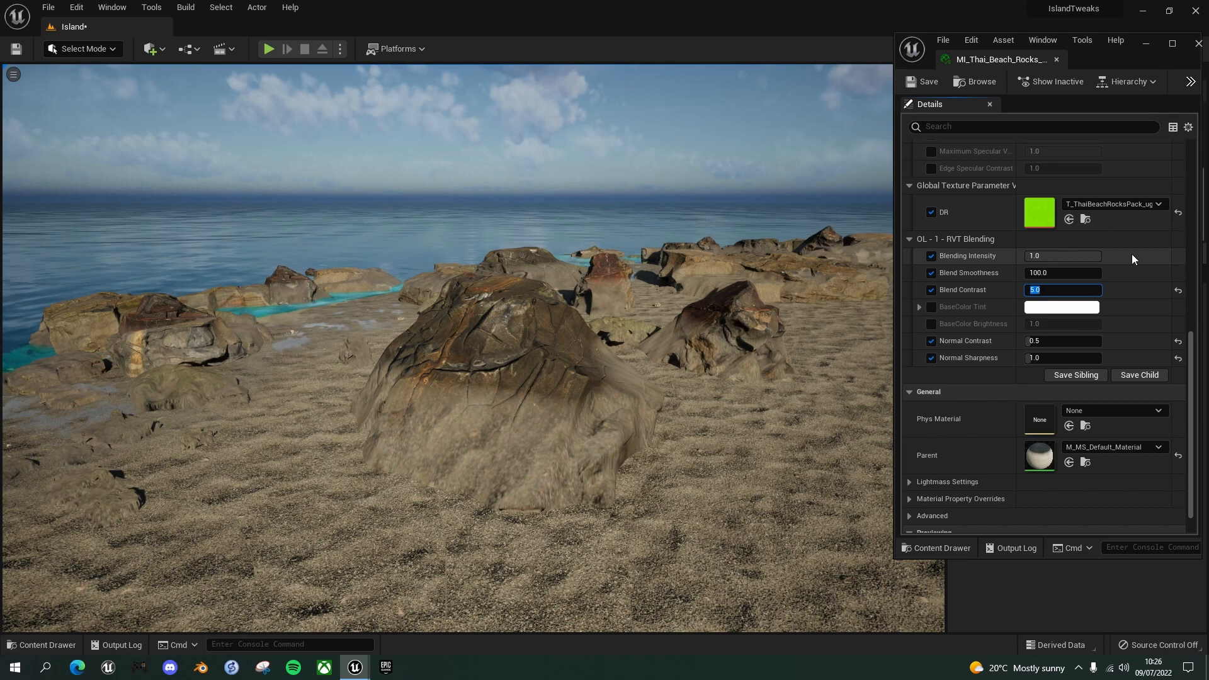
pyautogui.write('1')
pyautogui.press('Return')
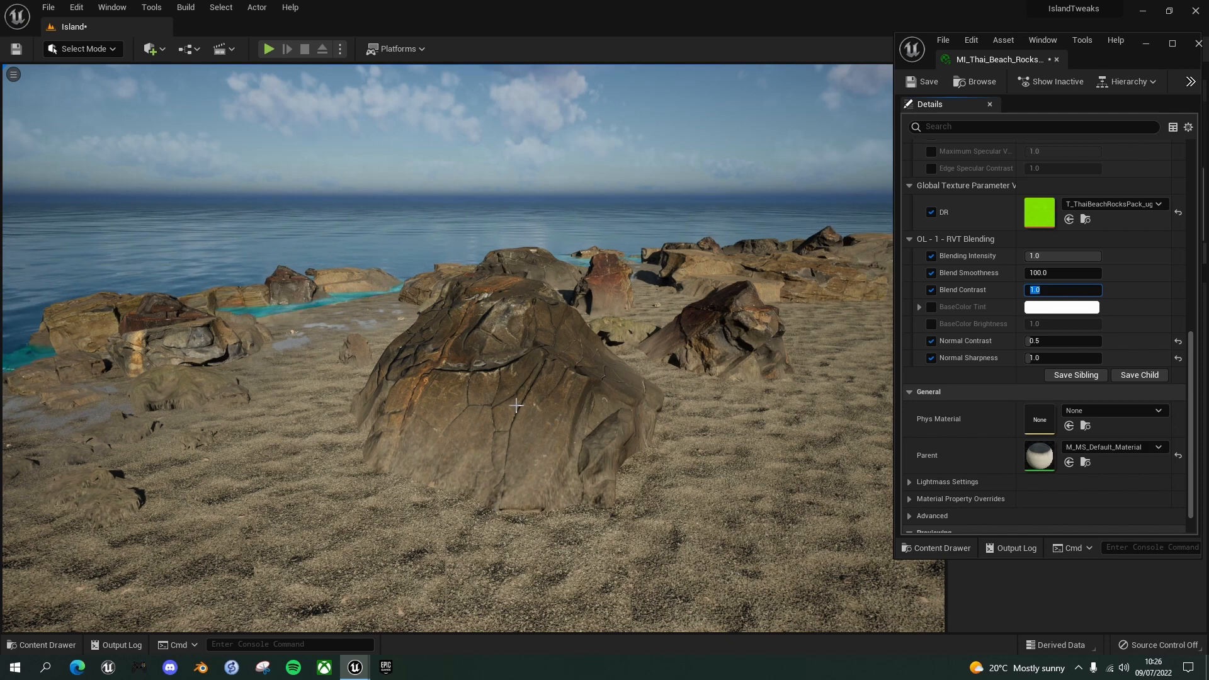
# Step: Try a Blend Smoothness of 0 for the rock material's RVT blending and raise it to 200
pyautogui.click(1037, 273)
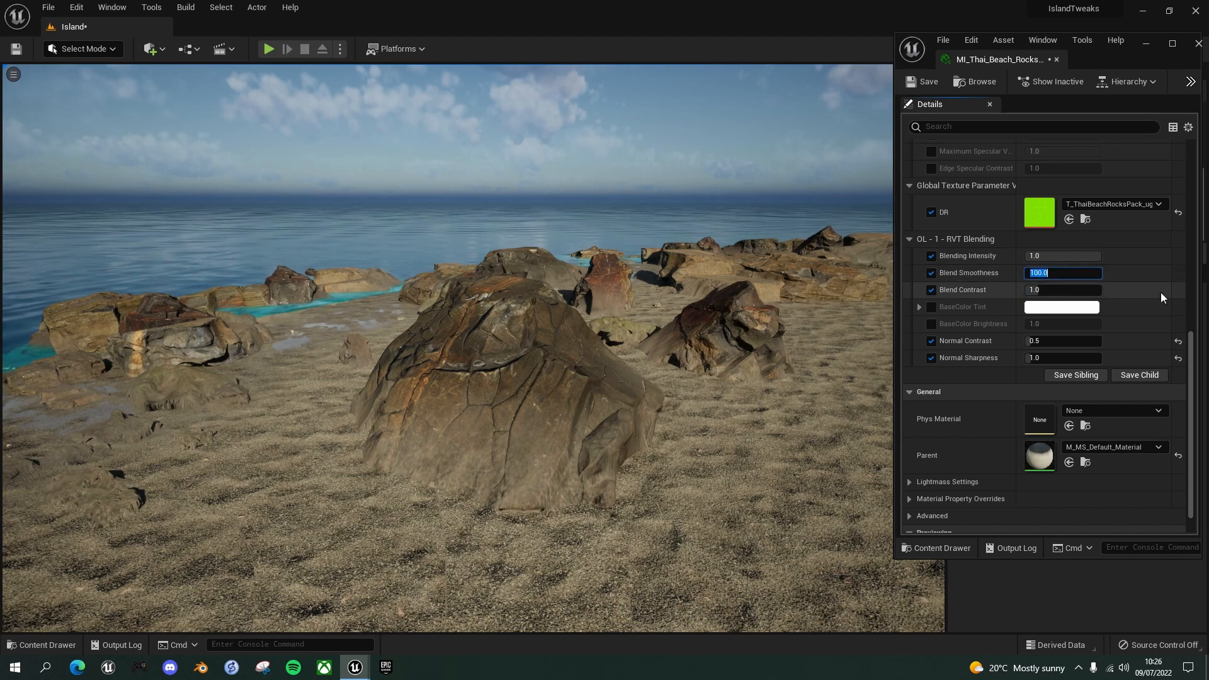
pyautogui.write('0')
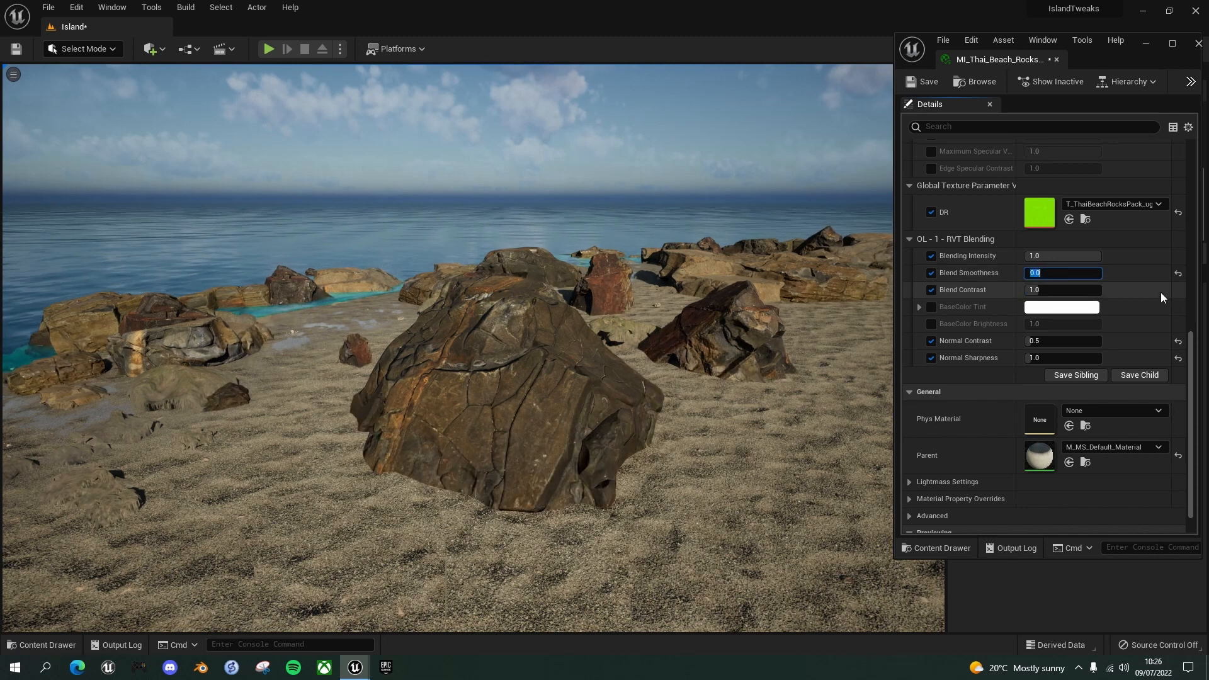
pyautogui.write('200')
pyautogui.press('Return')
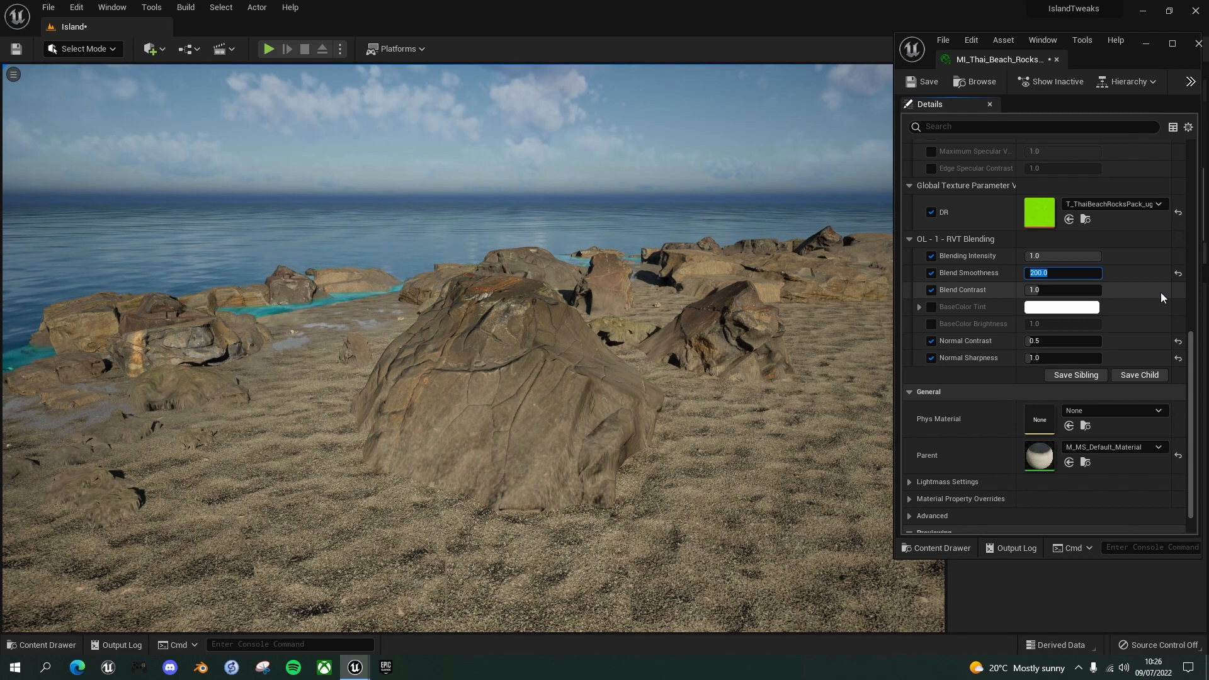
# Step: Try a Blend Smoothness of 100 for the rock material's RVT blending, then return it to 200
pyautogui.write('1')
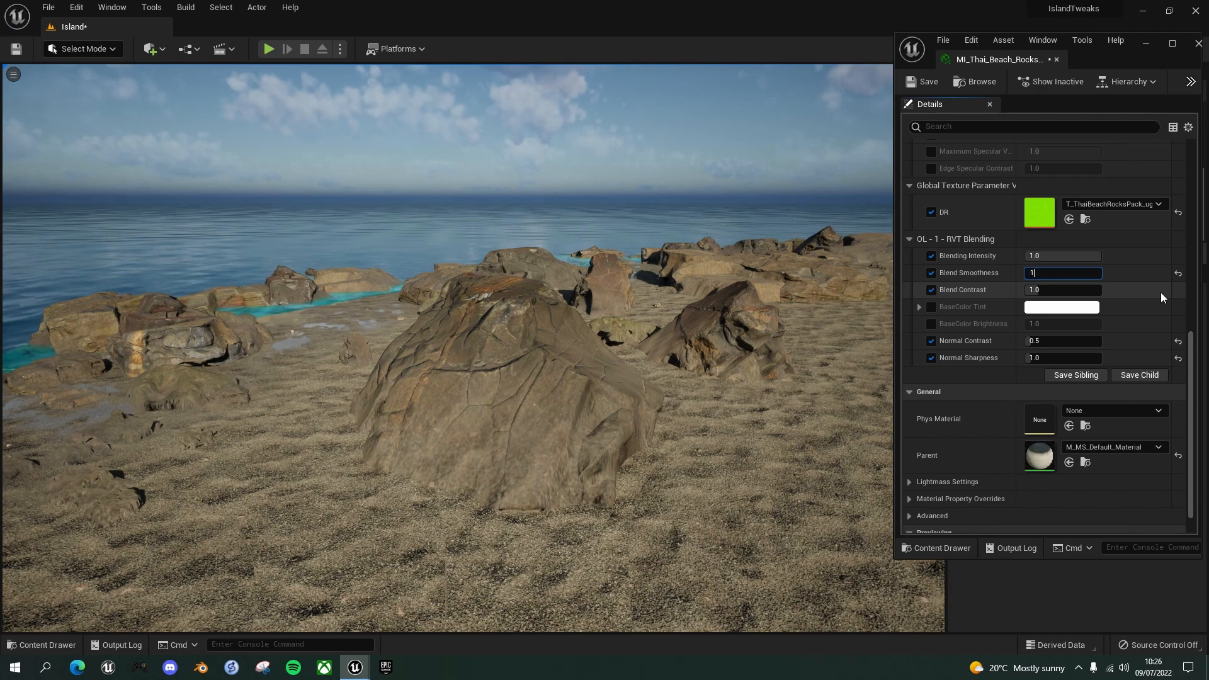
pyautogui.write('00')
pyautogui.press('Return')
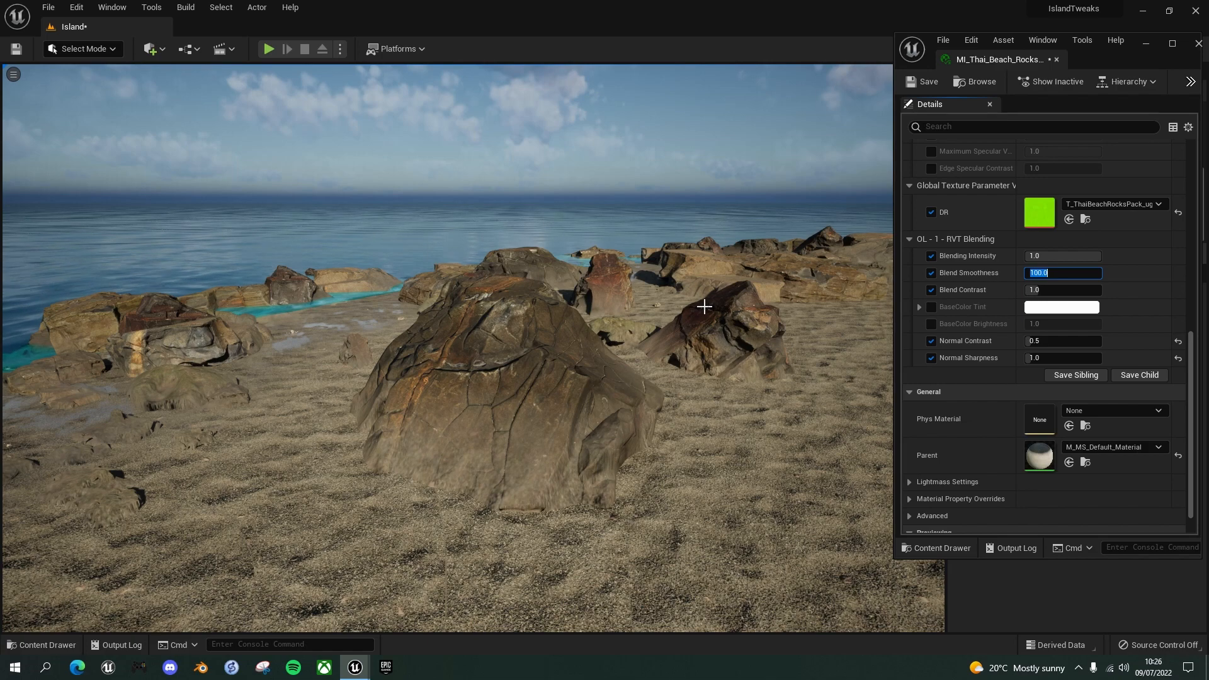
pyautogui.write('200')
pyautogui.press('Return')
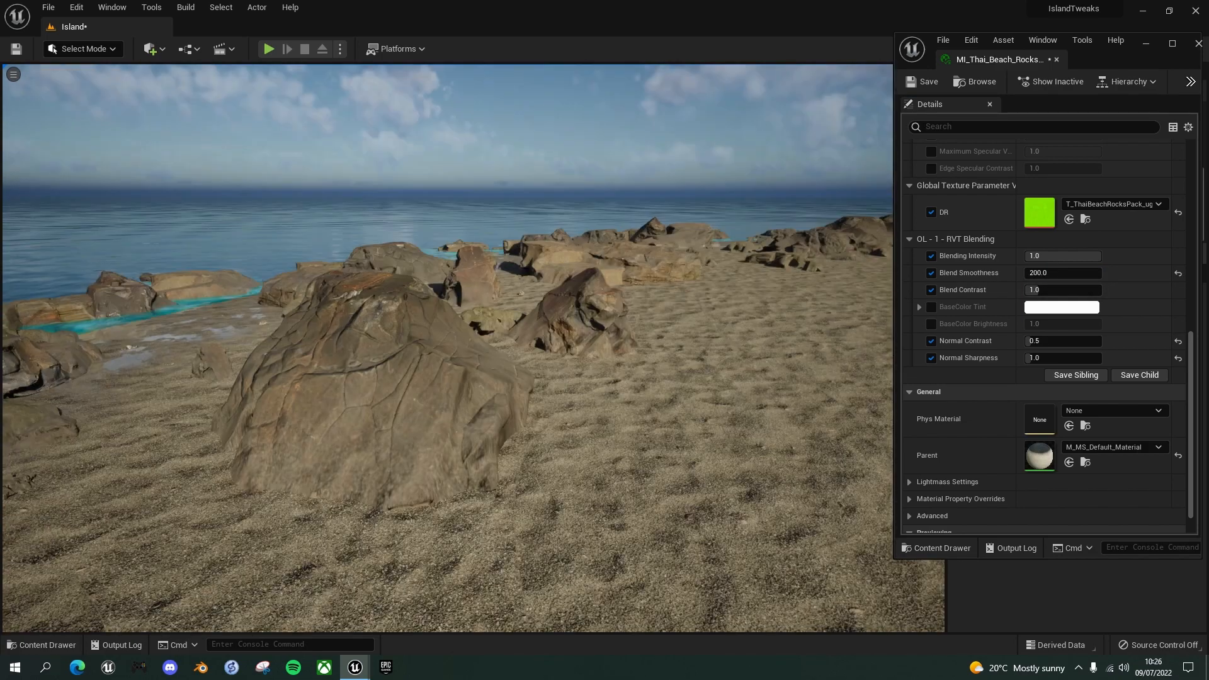
pyautogui.moveTo(472, 347); pyautogui.dragTo(396, 377, button='right')
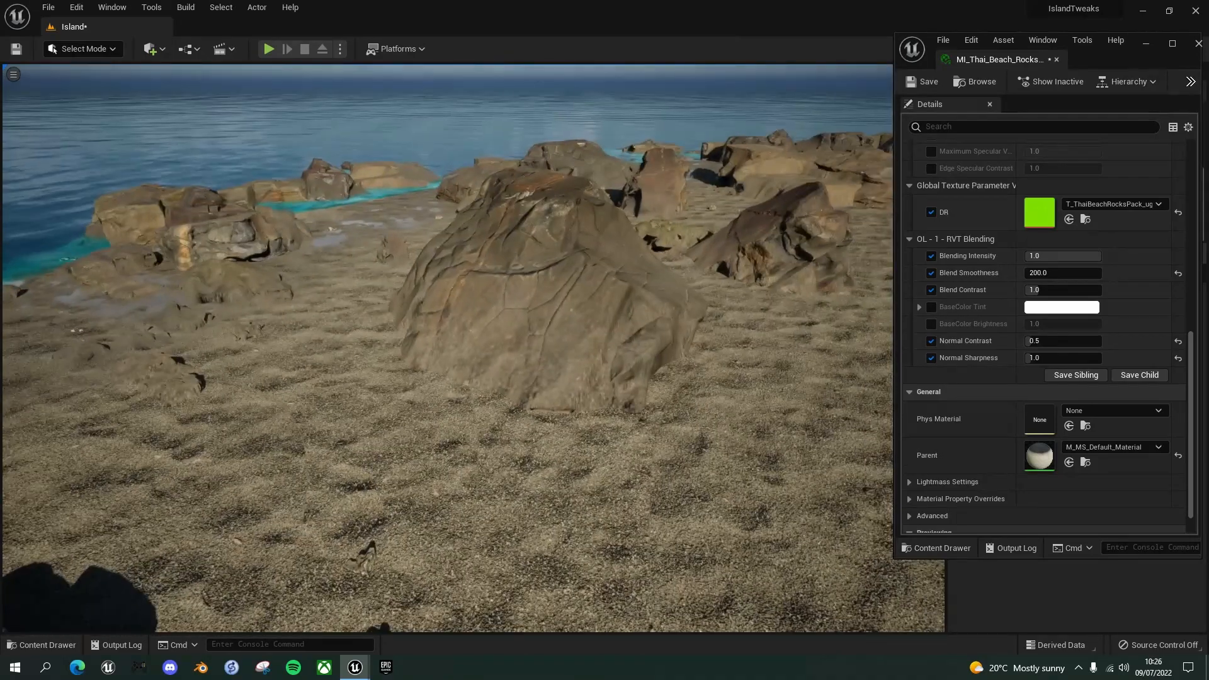
# Step: Try Normal Sharpness values of 0, 2 and 0.5 in the rock material's RVT blending and return it to 1
pyautogui.click(1039, 360)
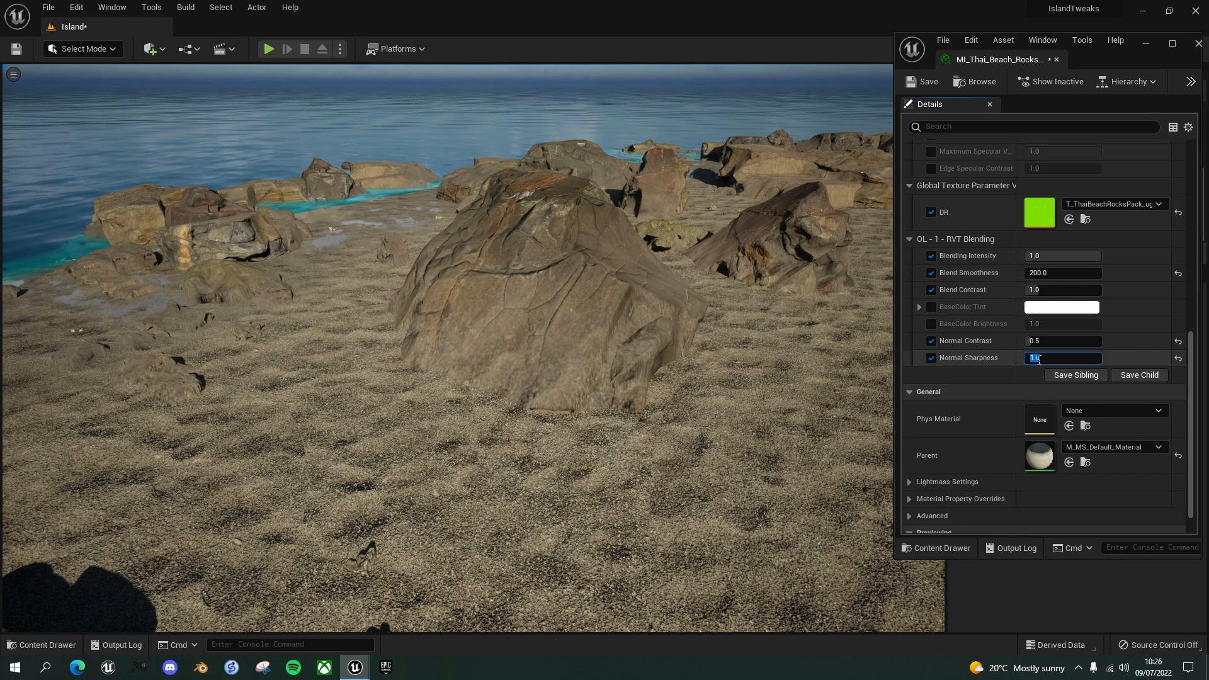
pyautogui.write('0')
pyautogui.press('Return')
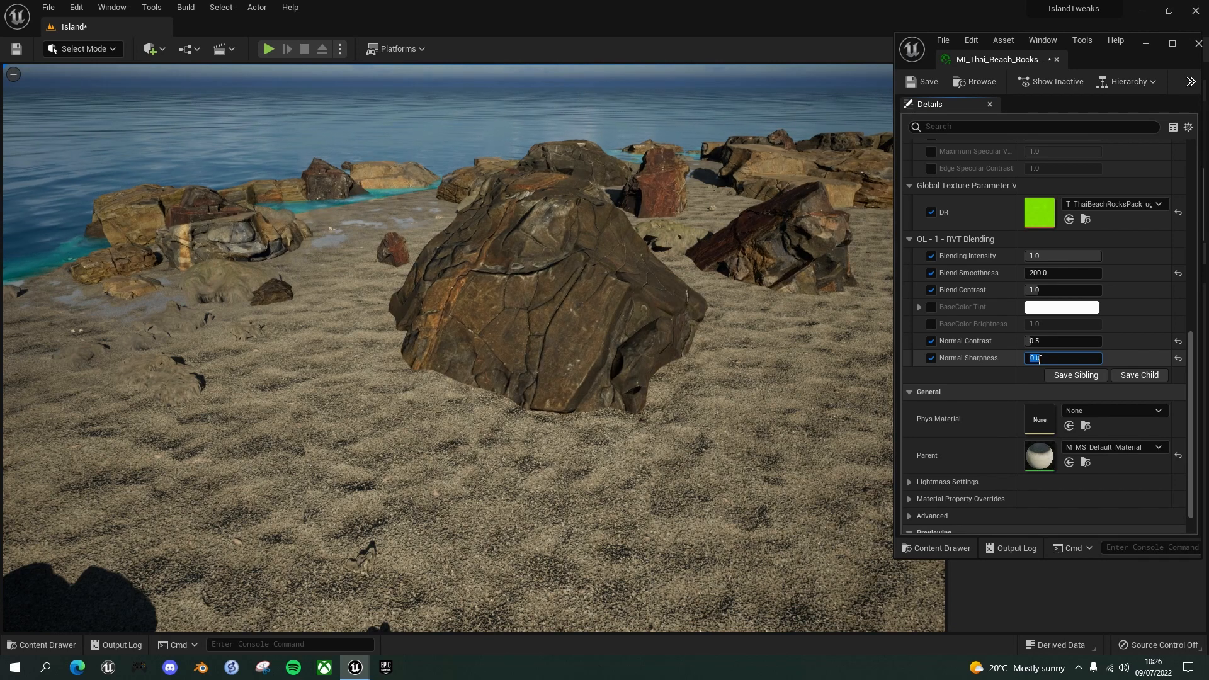
pyautogui.write('2')
pyautogui.press('Return')
pyautogui.write('1')
pyautogui.press('Return')
pyautogui.write('.5')
pyautogui.press('Return')
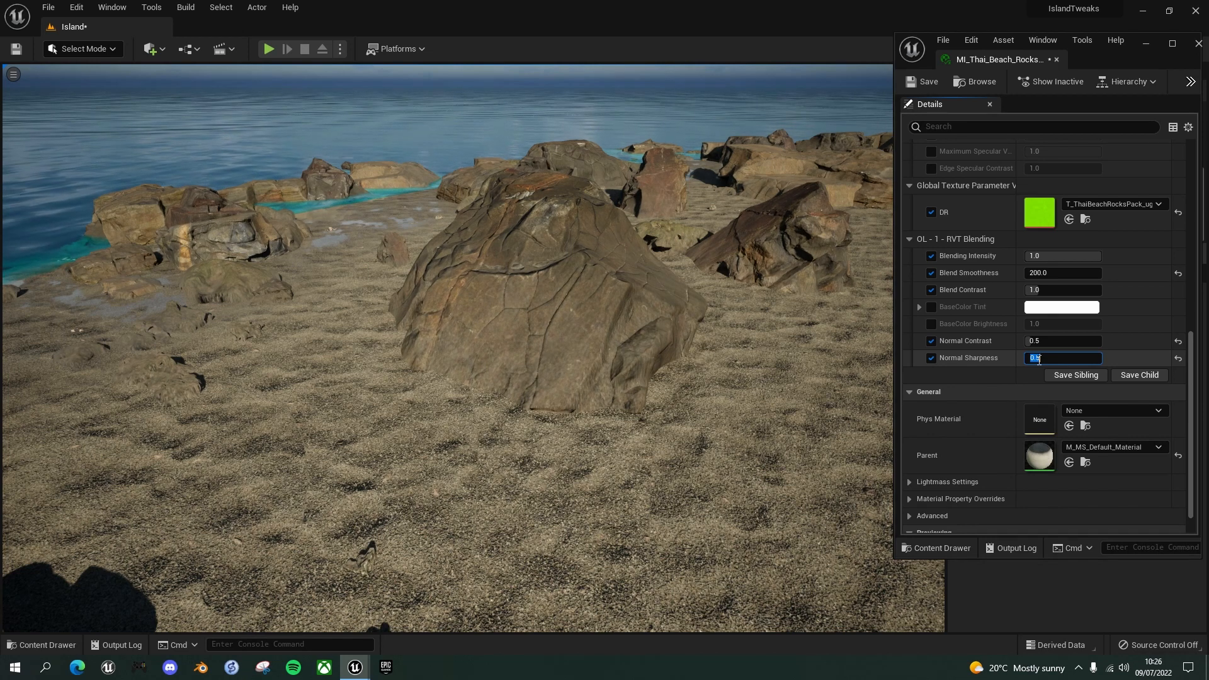
pyautogui.press('Return')
pyautogui.write('.5')
pyautogui.press('Return')
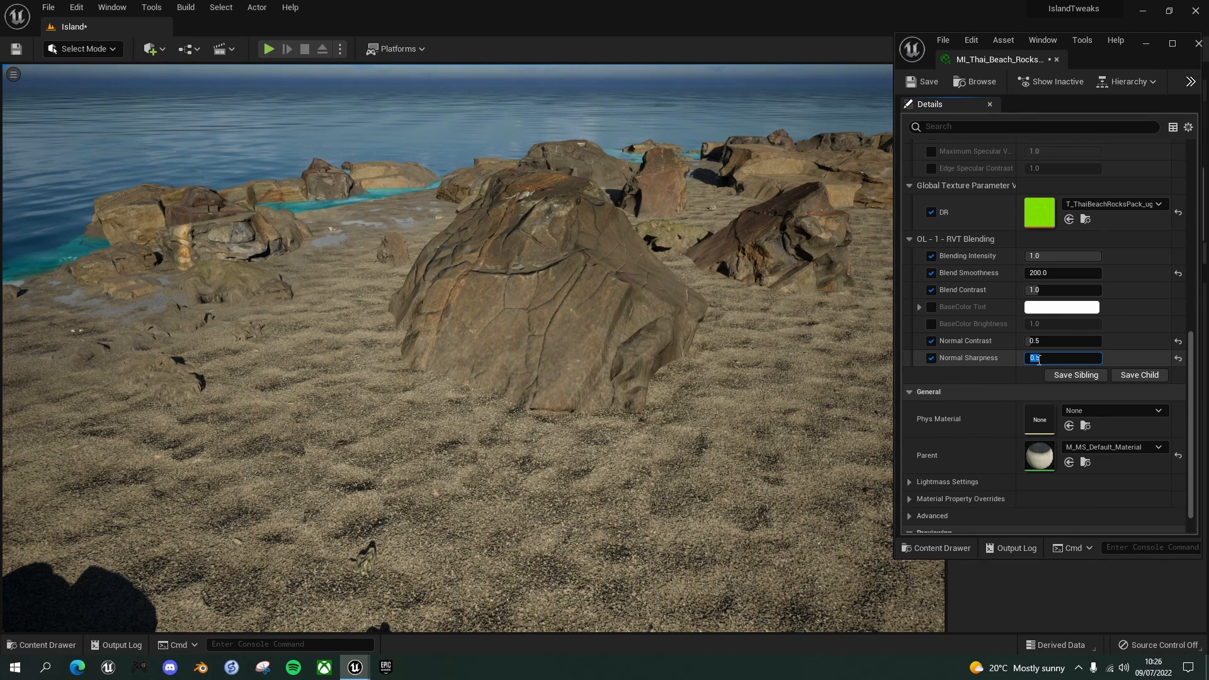
pyautogui.write('1')
pyautogui.press('Return')
# Step: Try Normal Contrast values of 1 and 0 in the rock material's RVT blending and return it to 0.5
pyautogui.click(1038, 342)
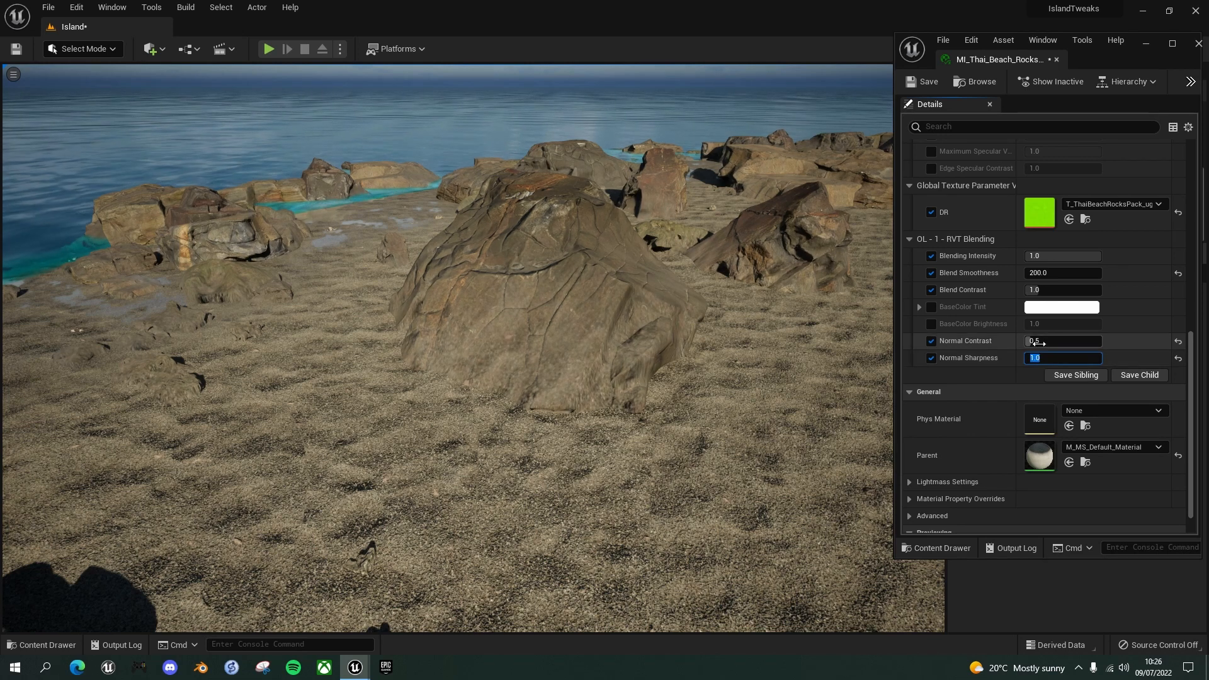
pyautogui.write('1')
pyautogui.press('Return')
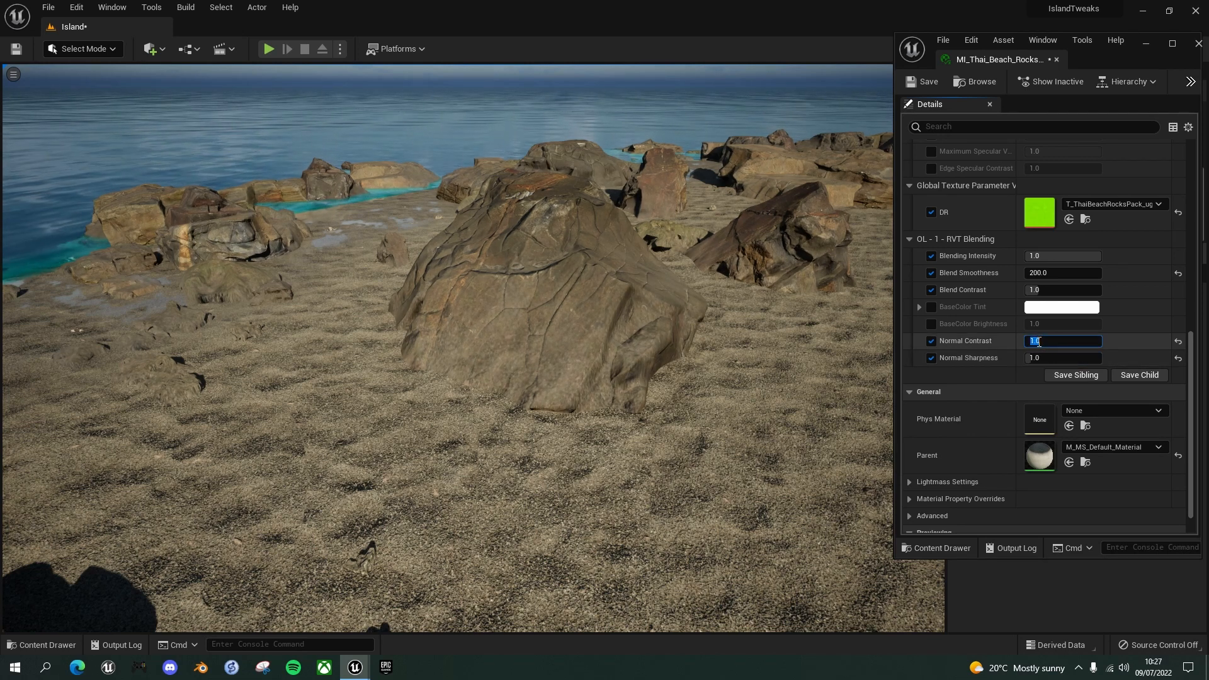
pyautogui.write('0')
pyautogui.press('Return')
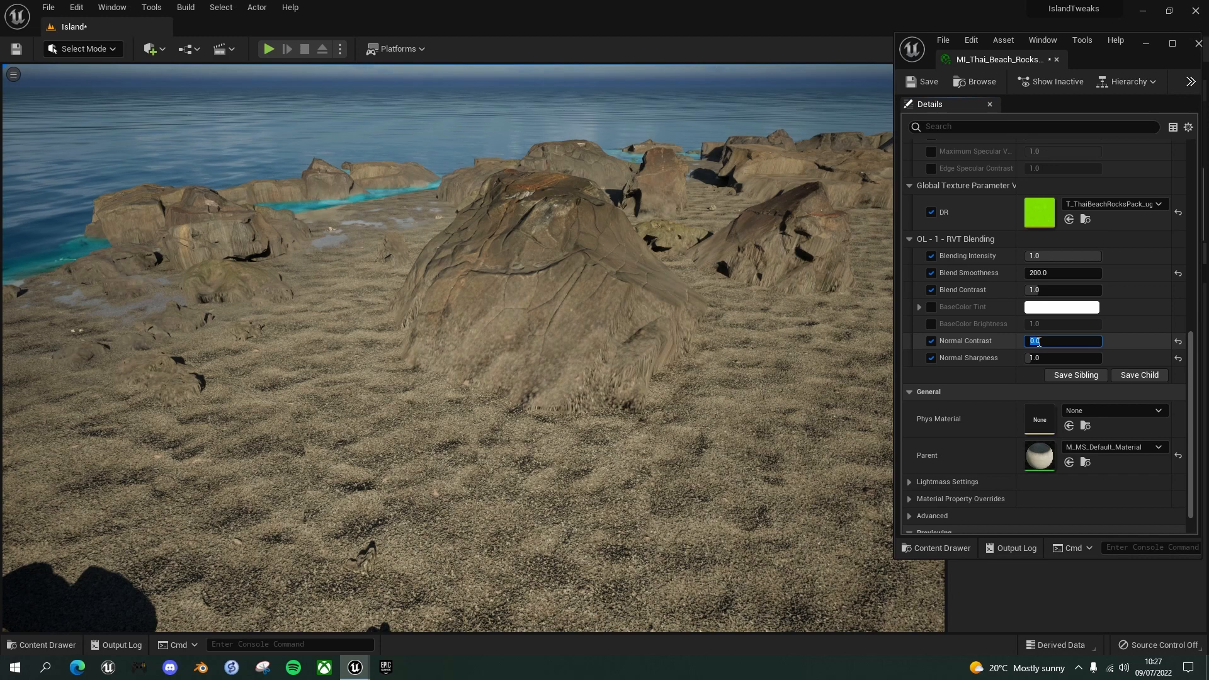
pyautogui.write('.5')
pyautogui.press('Return')
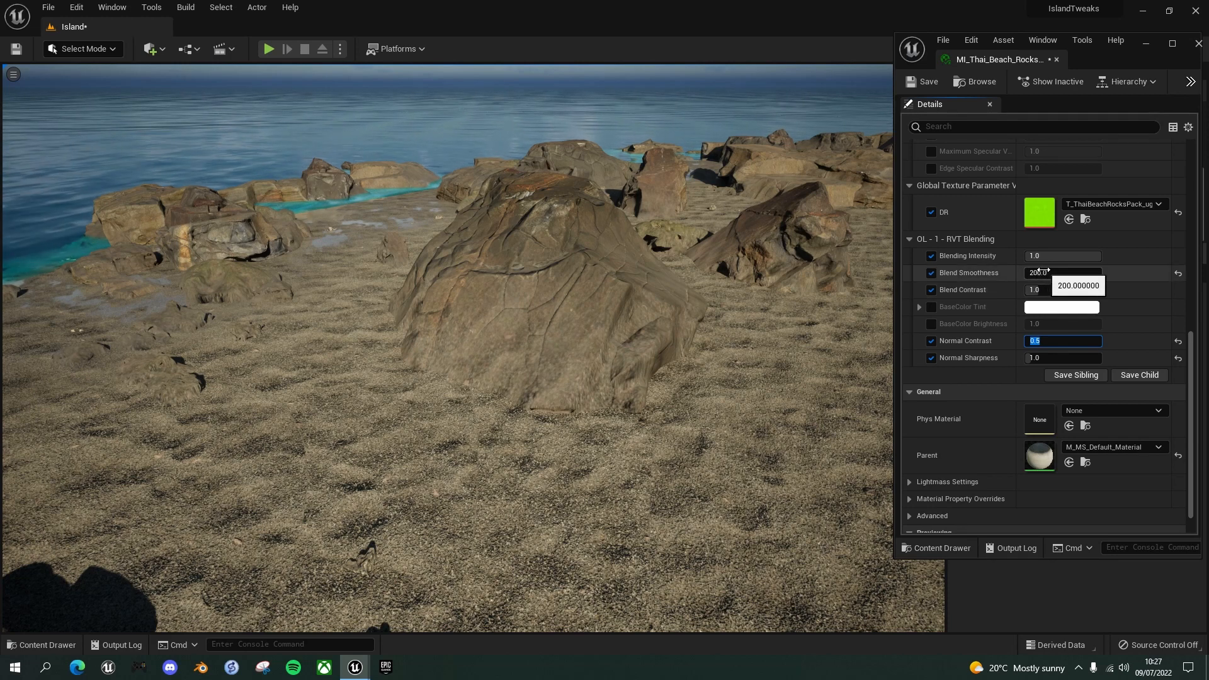
# Step: Save the MI_Thai_Beach_Rocks_Pack material instance and close its editor window
pyautogui.click(915, 83)
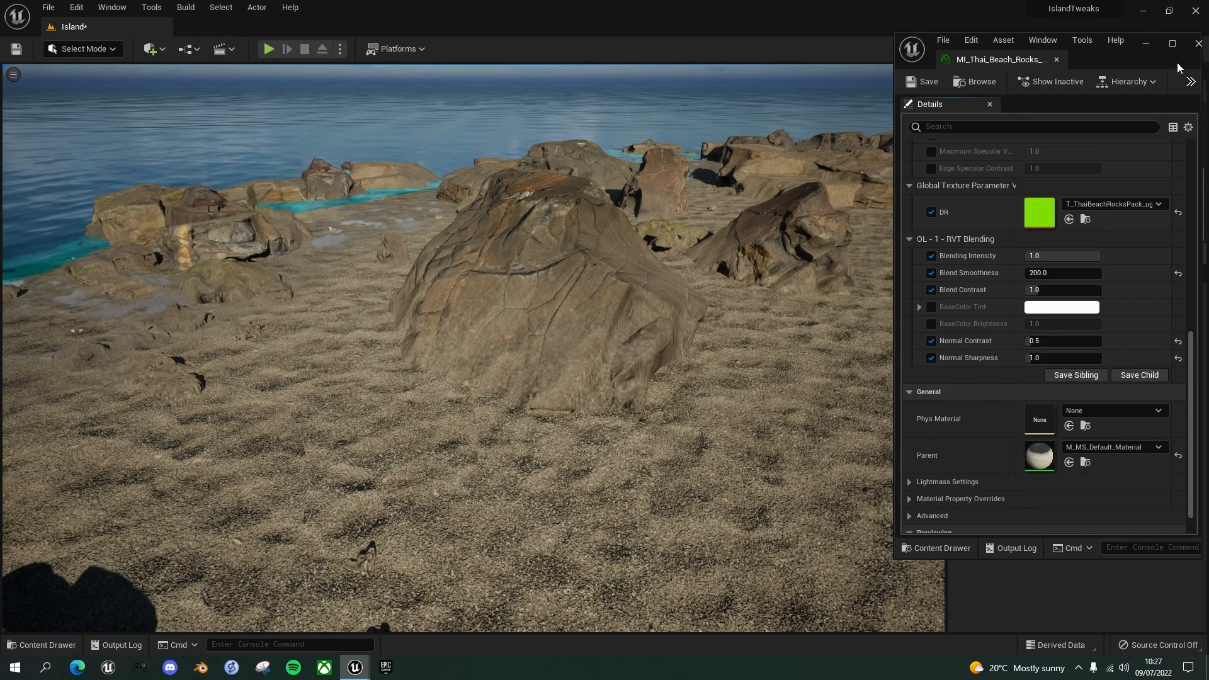
pyautogui.click(1198, 44)
pyautogui.moveTo(554, 322); pyautogui.dragTo(509, 336, button='right')
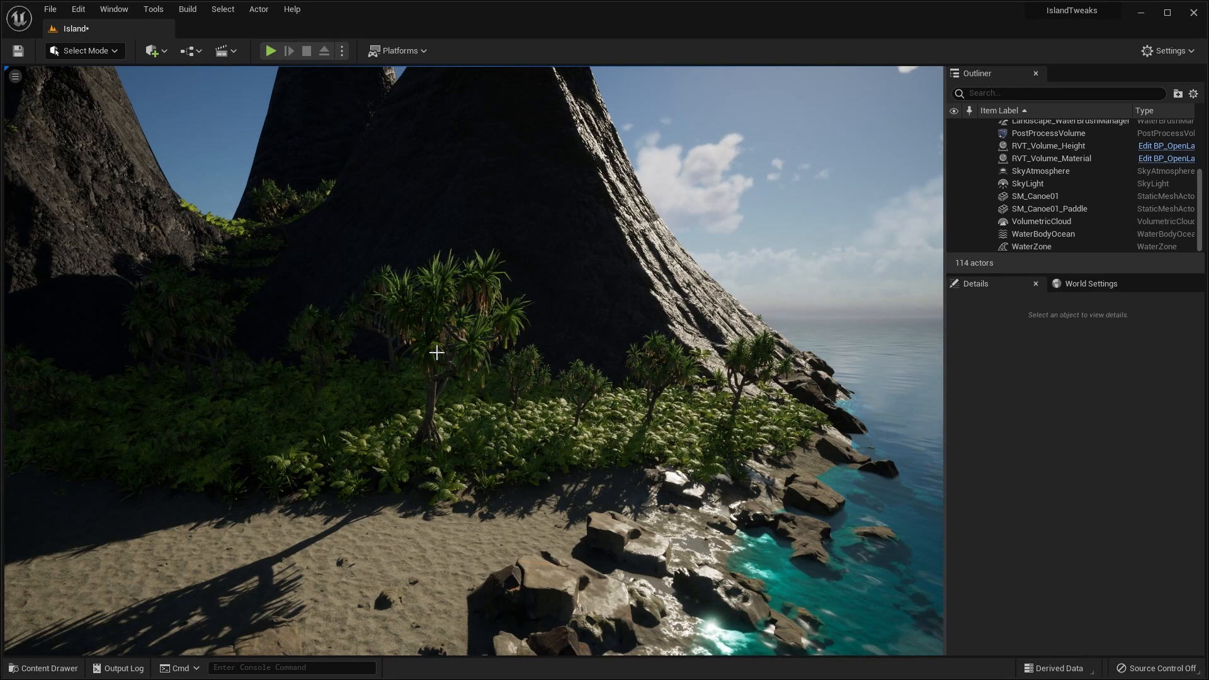
# Step: Examine the coconut tree download link in the Create Tropical Beach video's description on YouTube and the FBX files in the Assets - Coconut Trees folder
pyautogui.hotkey('alt', 'Tab')
pyautogui.hotkey('alt', 'Tab')
pyautogui.scroll(-3, 409, 447)
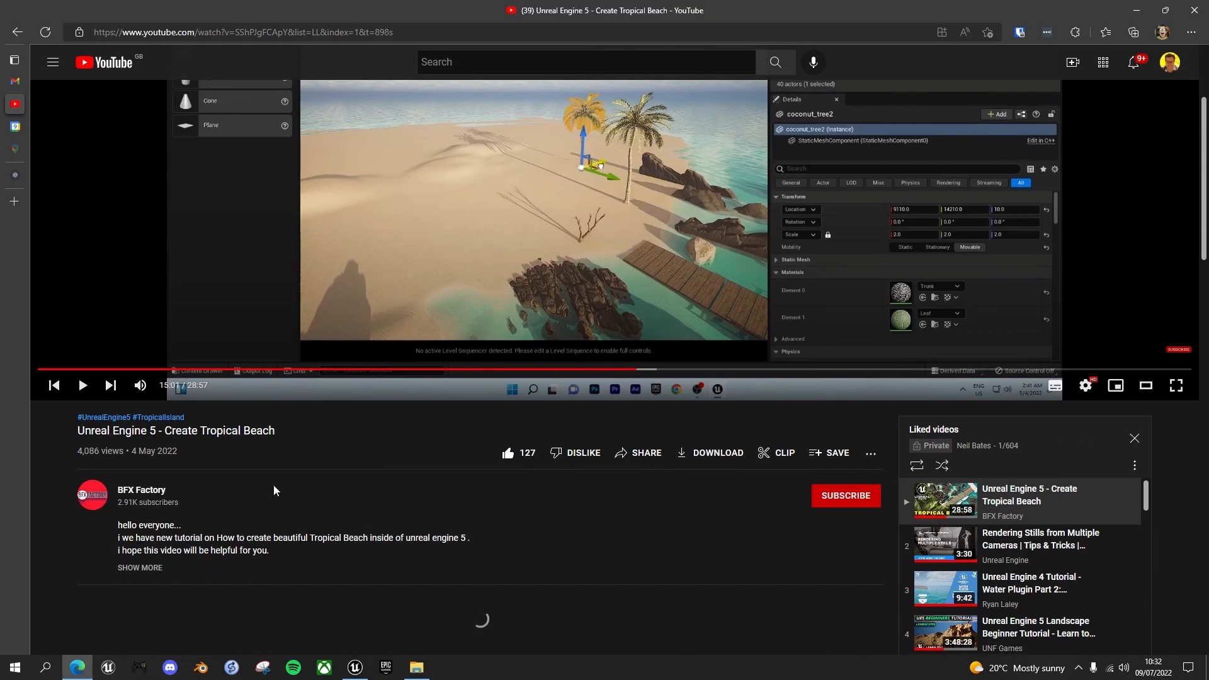
pyautogui.scroll(3, 657, 398)
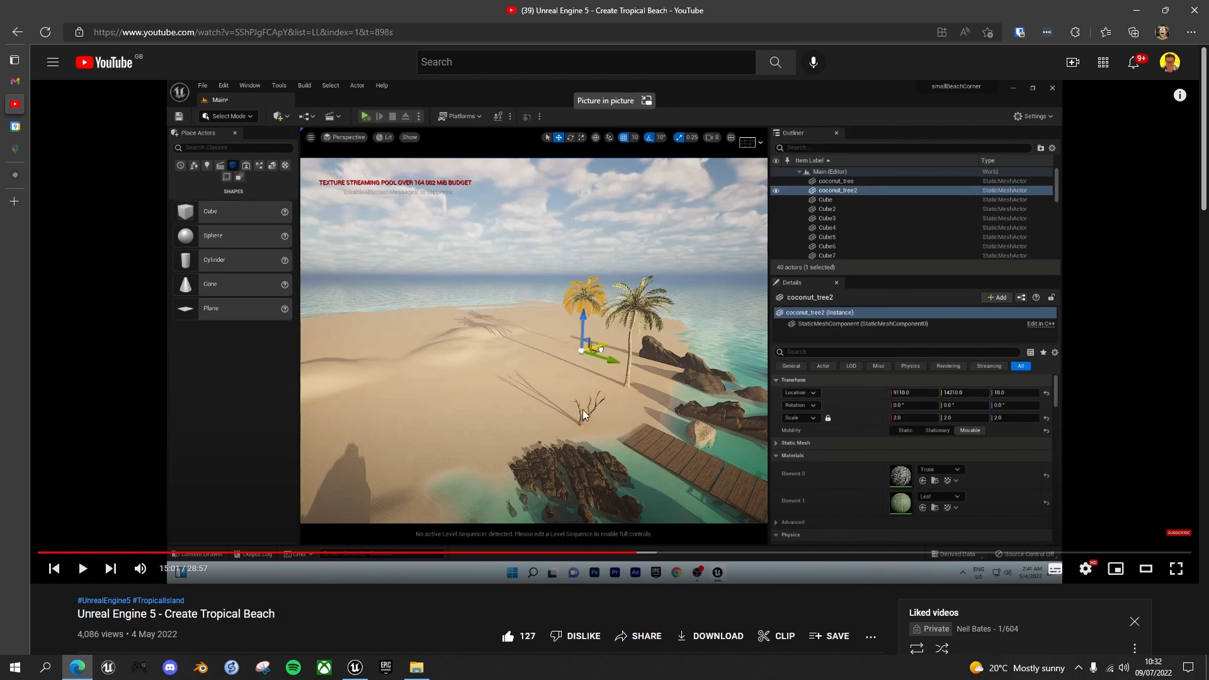
pyautogui.scroll(-2, 582, 414)
pyautogui.scroll(-6, 581, 351)
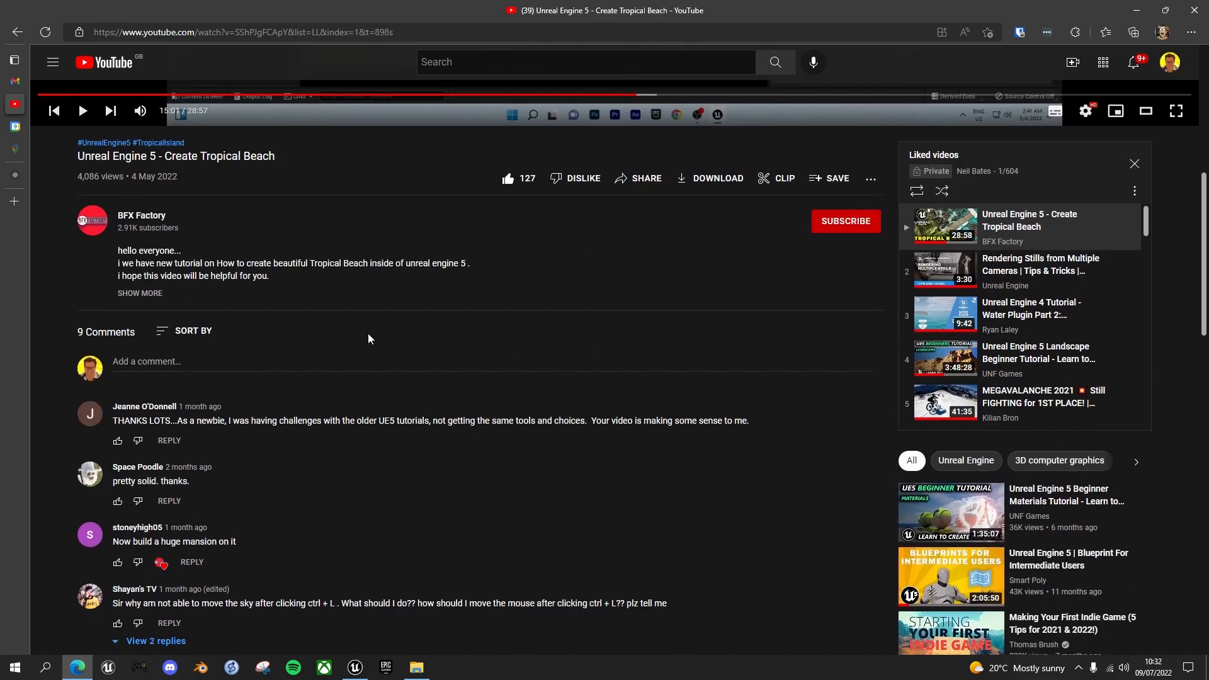
pyautogui.click(146, 296)
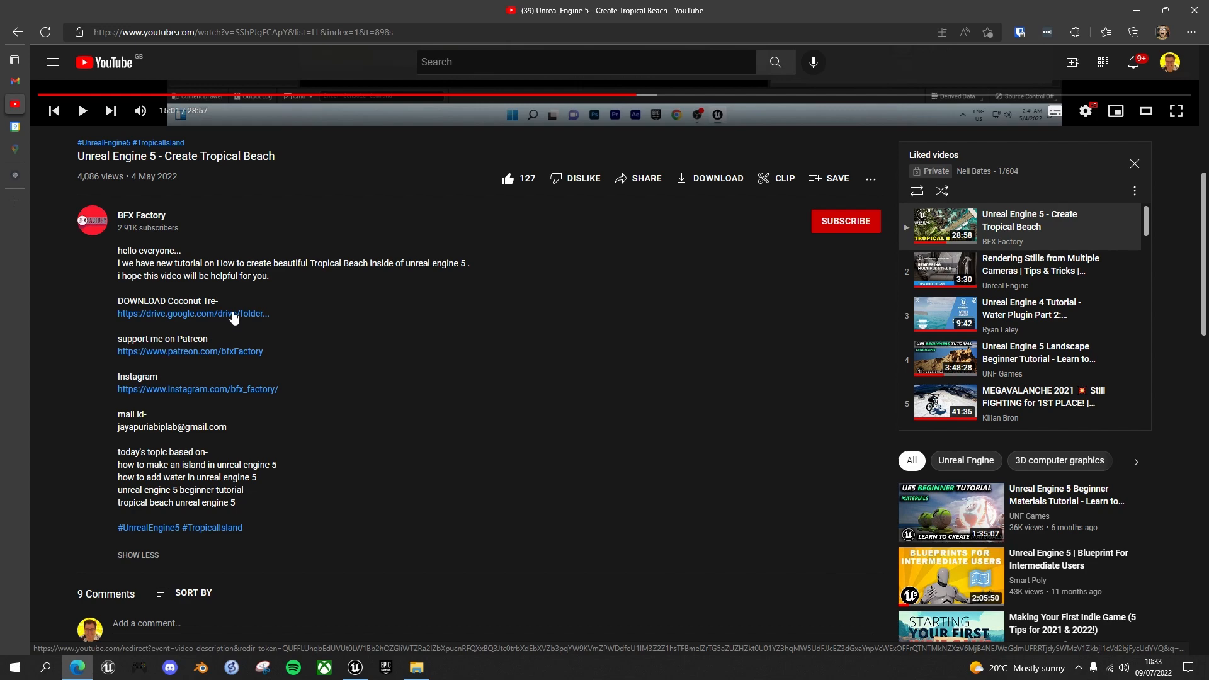
pyautogui.scroll(2, 233, 316)
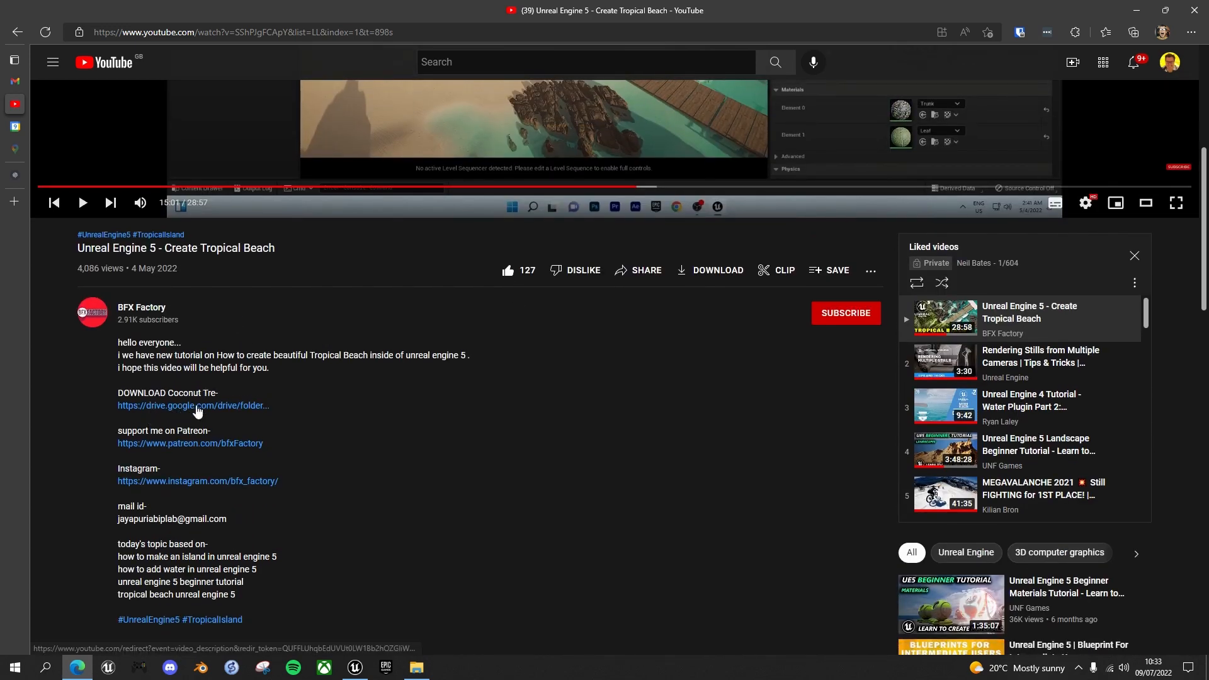
pyautogui.click(356, 667)
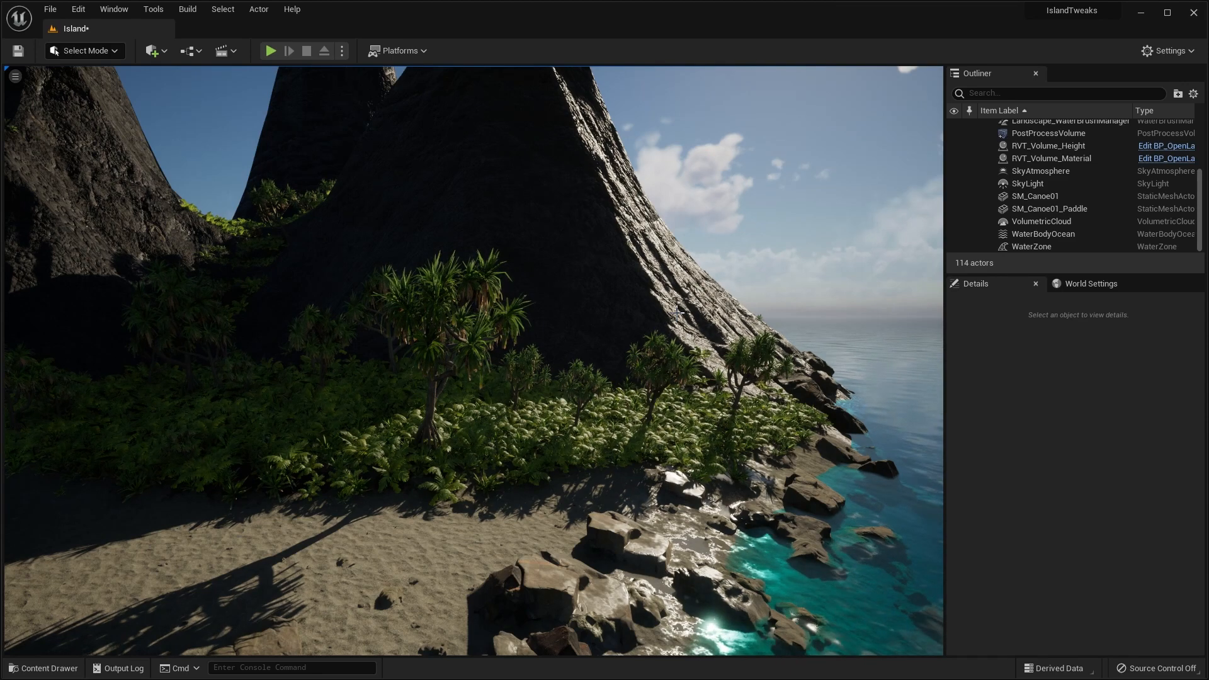
pyautogui.hotkey('ctrl', 'space')
pyautogui.hotkey('alt', 'Tab')
pyautogui.press('Tab')
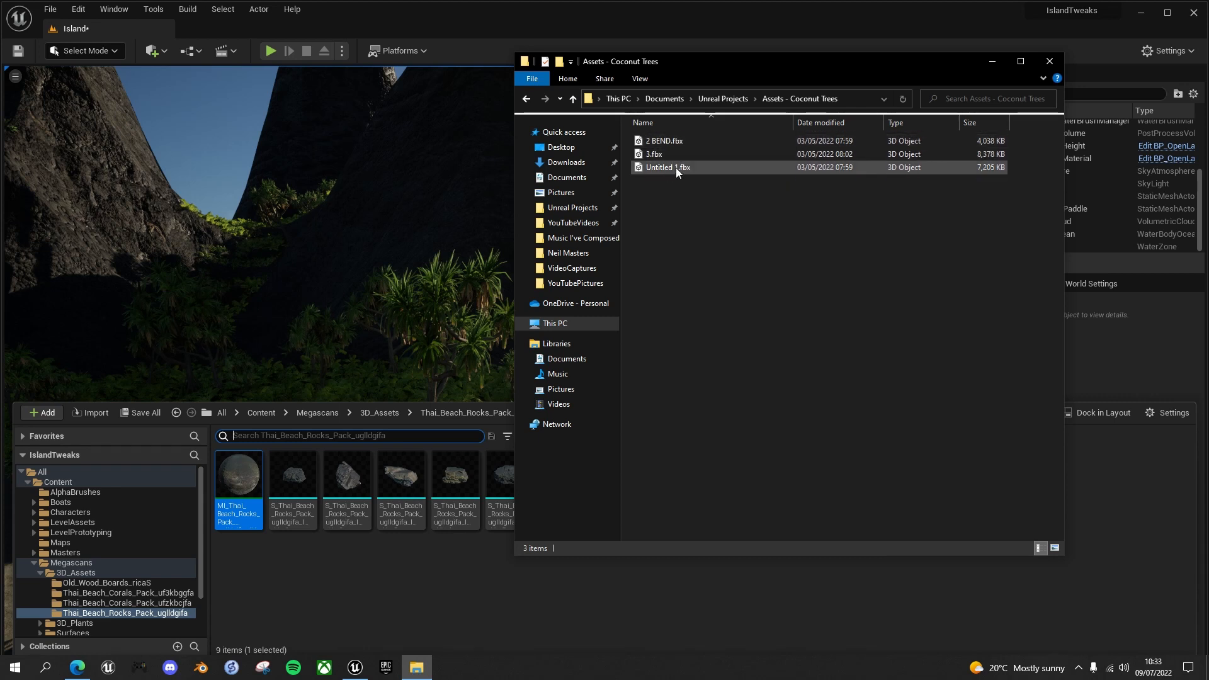
# Step: Create a folder named CoconutTrees inside Megascans/3D_Assets in the Unreal project
pyautogui.click(72, 574)
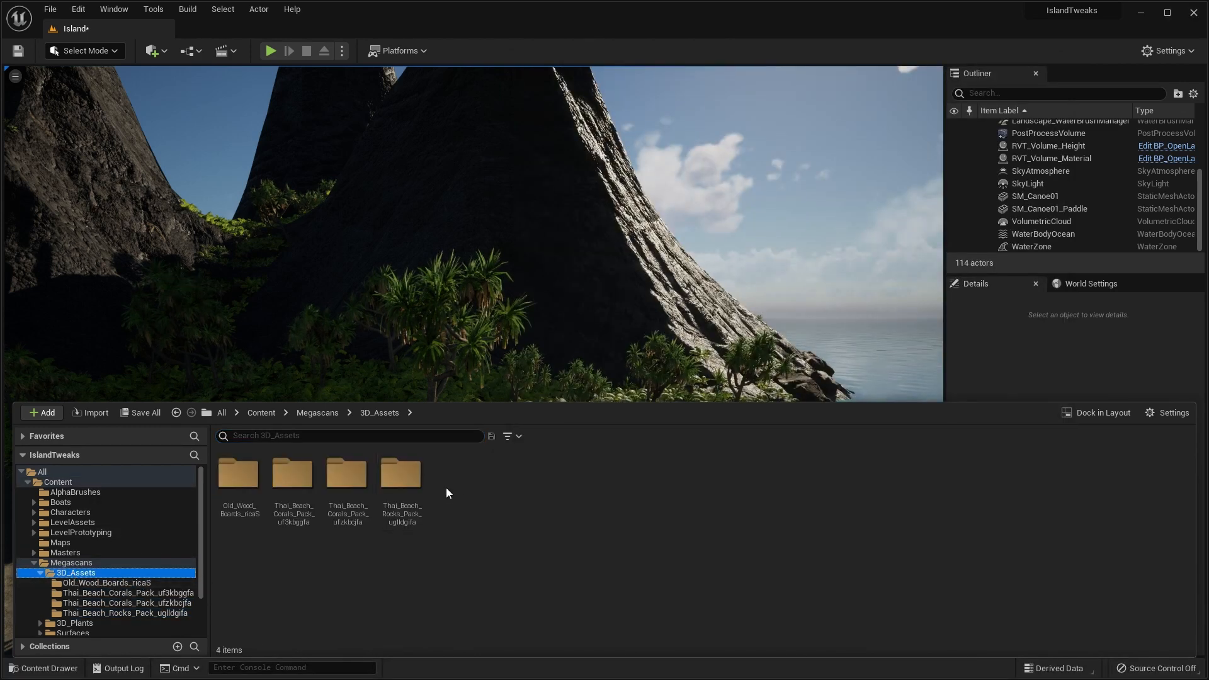
pyautogui.rightClick(467, 489)
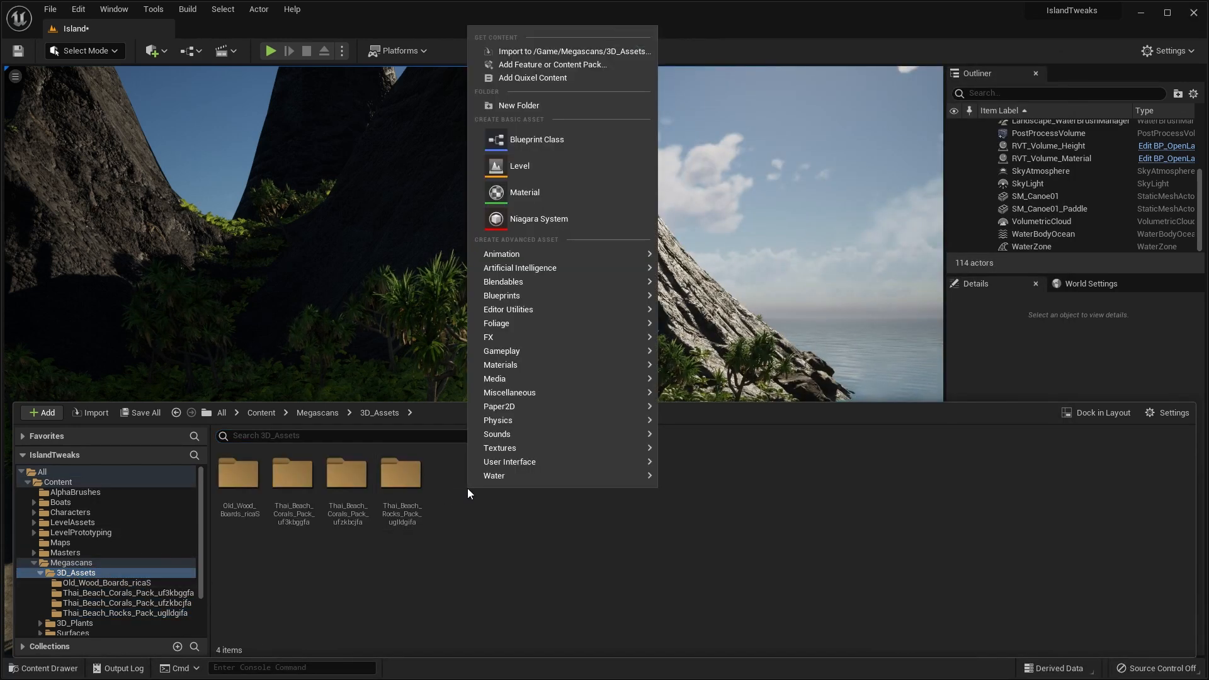
pyautogui.click(539, 100)
pyautogui.write('Coco')
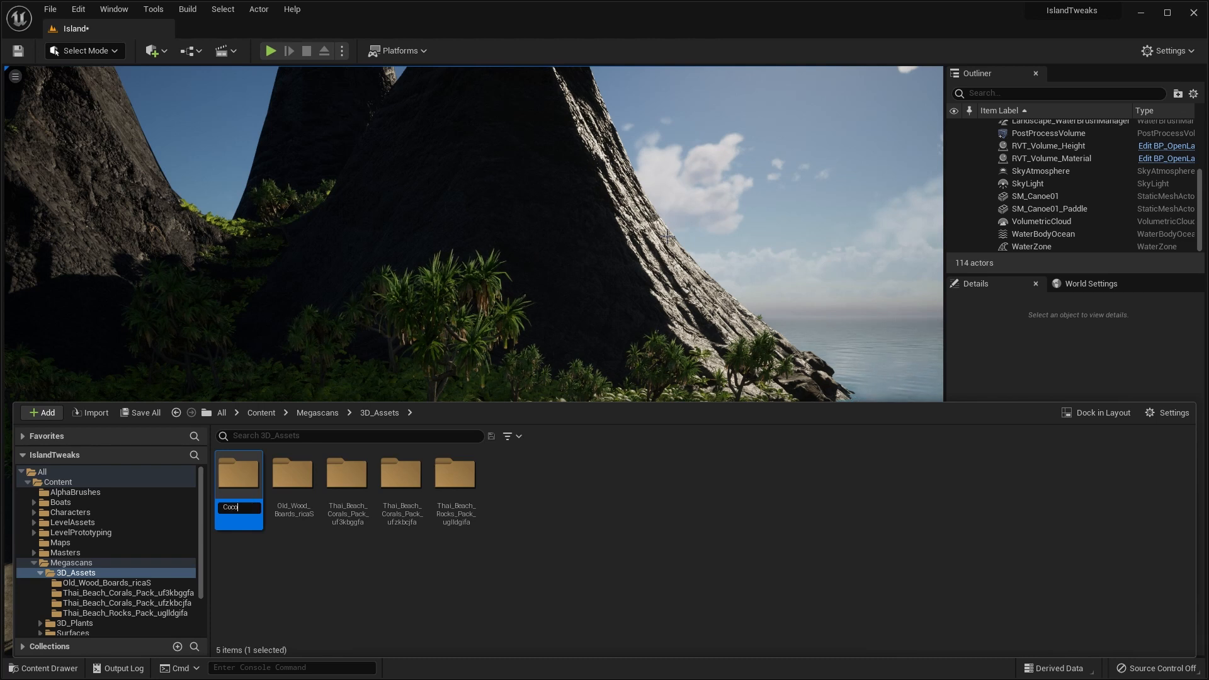
pyautogui.write('nut T')
pyautogui.press('BackSpace')
pyautogui.press('BackSpace')
pyautogui.press('BackSpace')
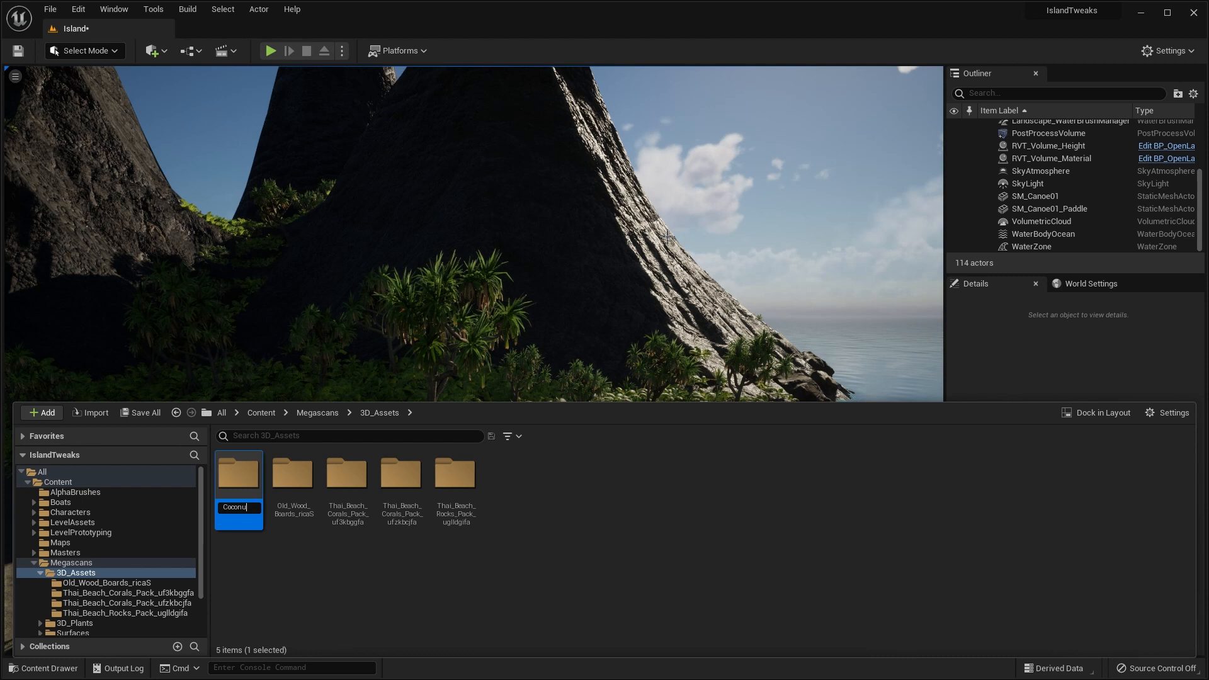
pyautogui.write('tTrees')
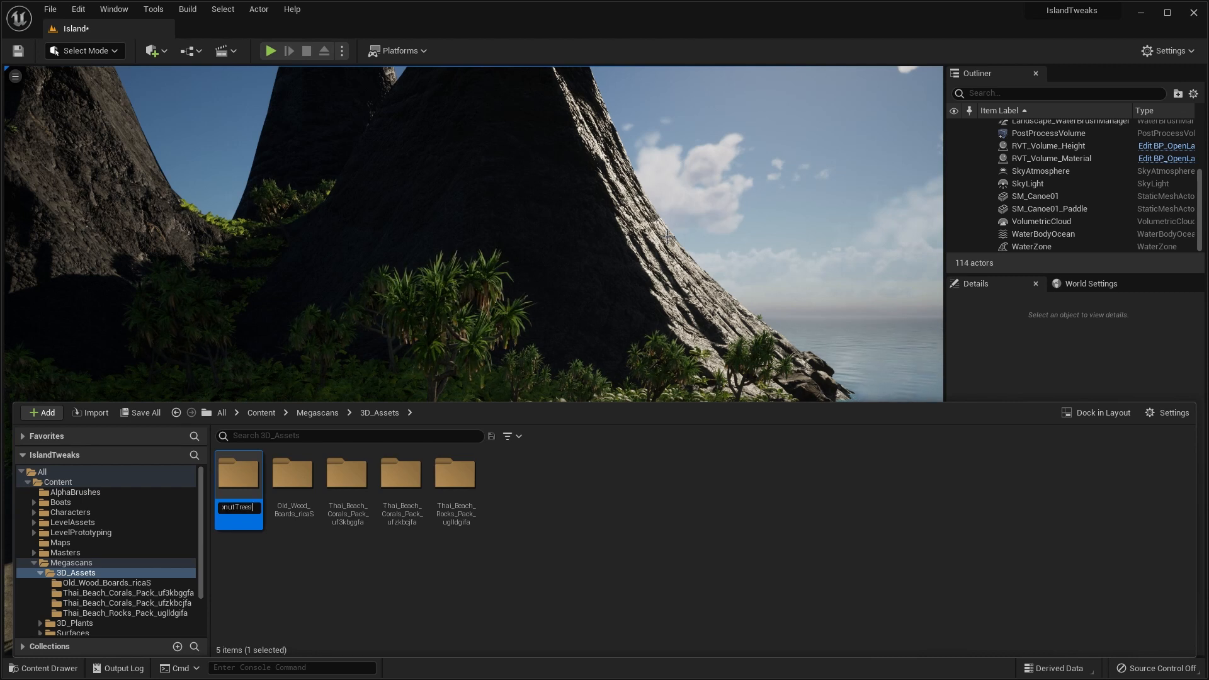
pyautogui.press('Return')
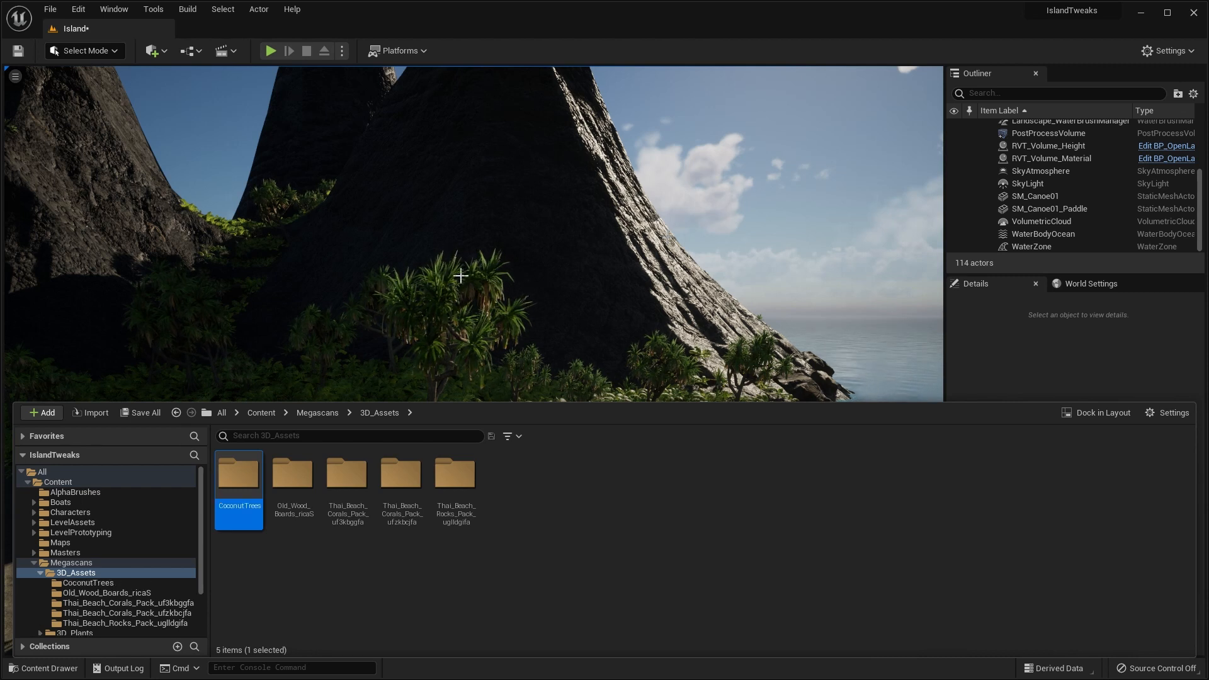
# Step: Import 2 BEND.fbx, 3.fbx and Untitled 1.fbx from Assets - Coconut Trees into the CoconutTrees folder, applying the same import options to all
pyautogui.doubleClick(238, 476)
pyautogui.hotkey('alt', 'Tab')
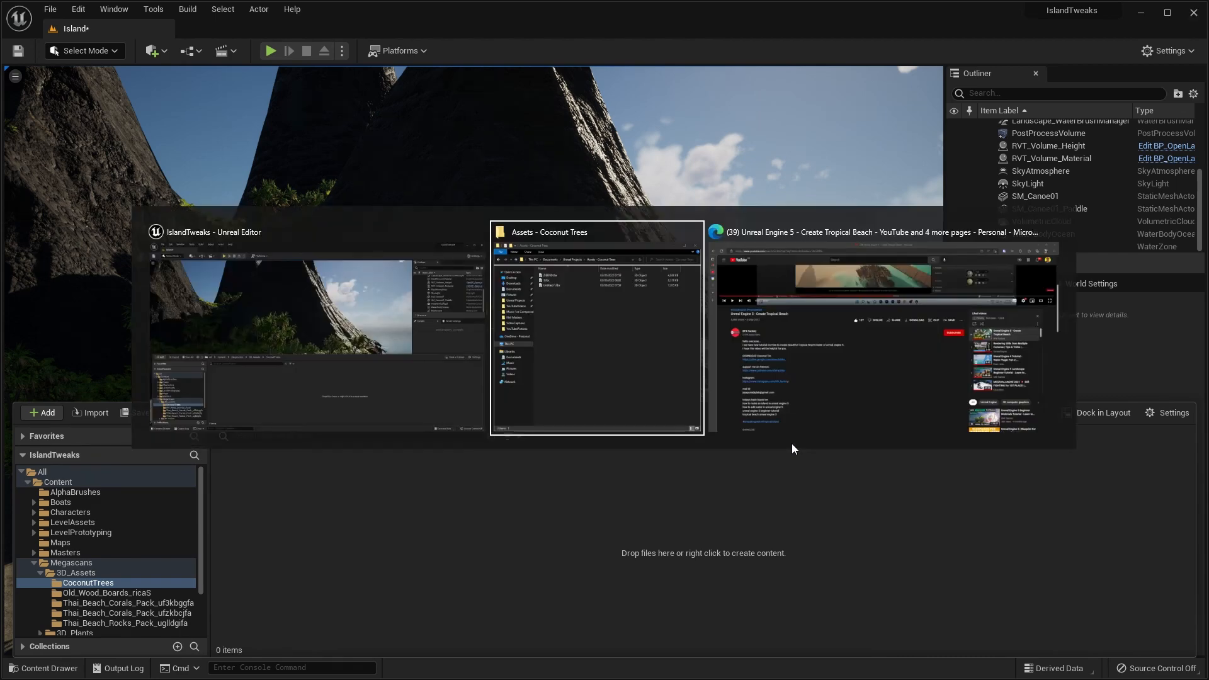
pyautogui.click(667, 141)
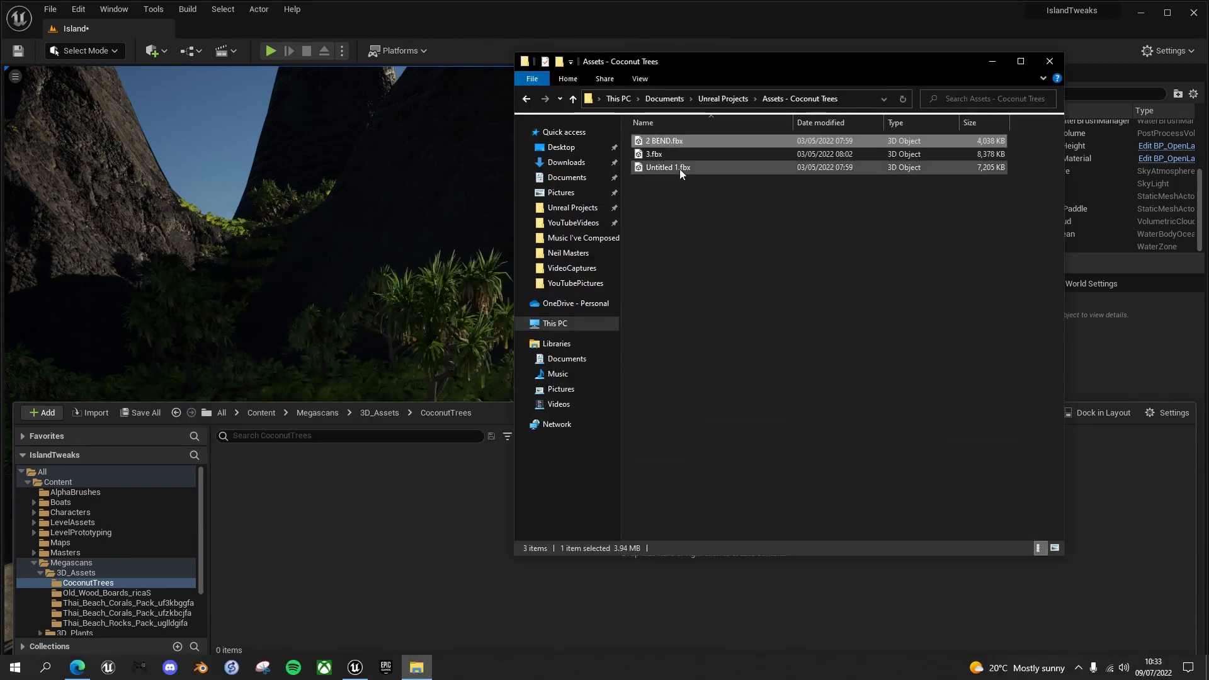
pyautogui.keyDown('shift'); pyautogui.click(677, 167); pyautogui.keyUp('shift')
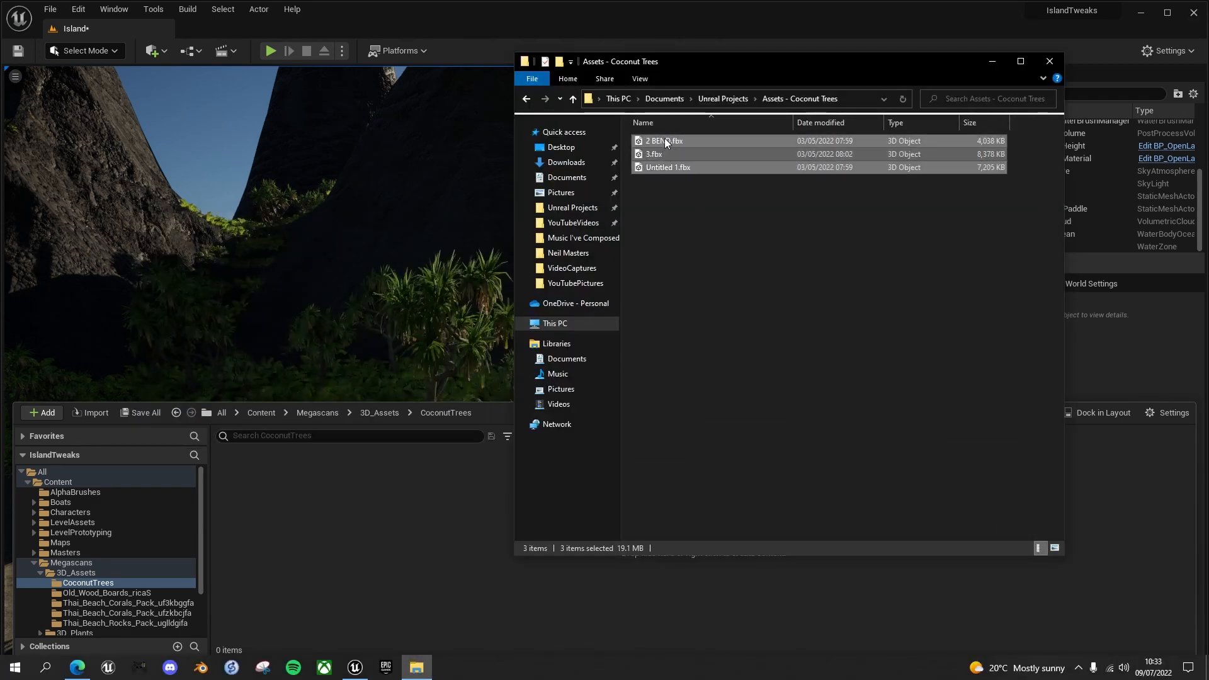
pyautogui.moveTo(663, 140); pyautogui.dragTo(272, 516)
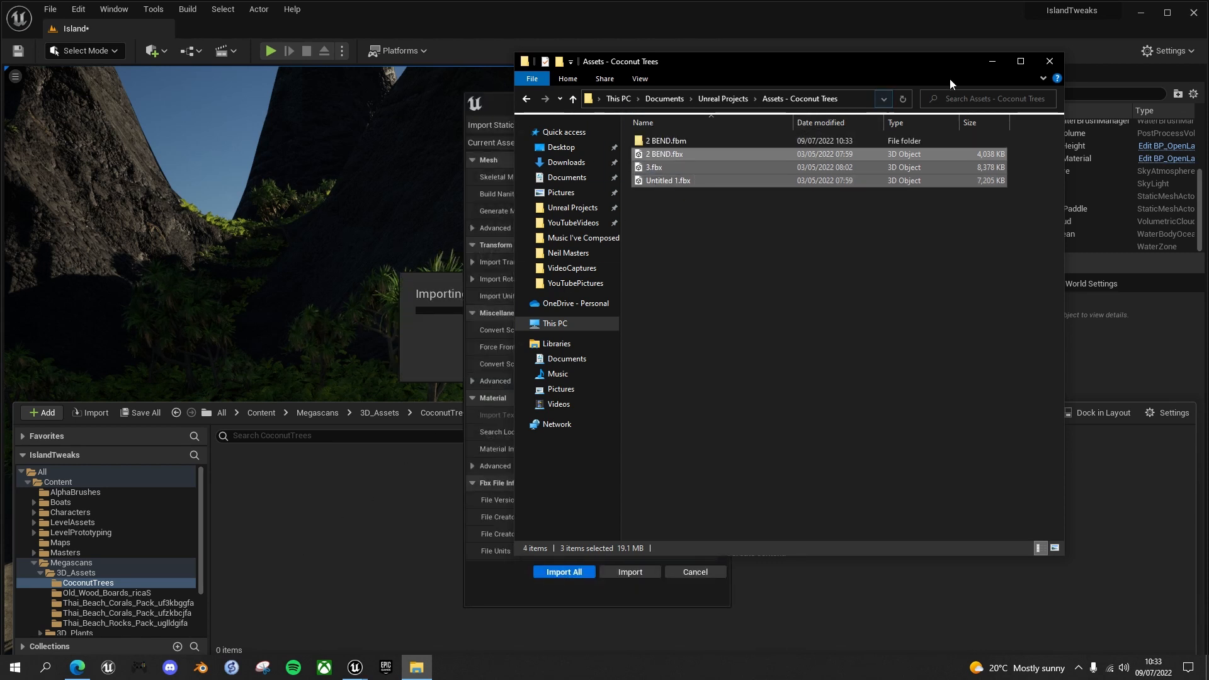
pyautogui.click(1049, 61)
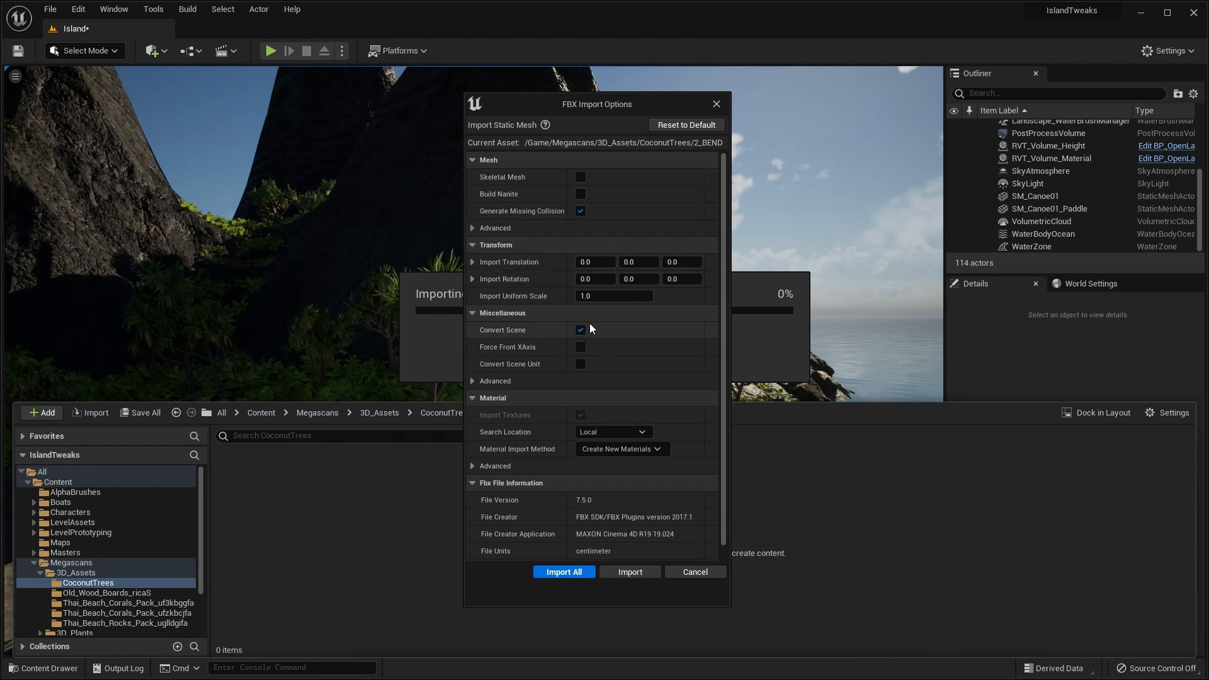
pyautogui.click(565, 573)
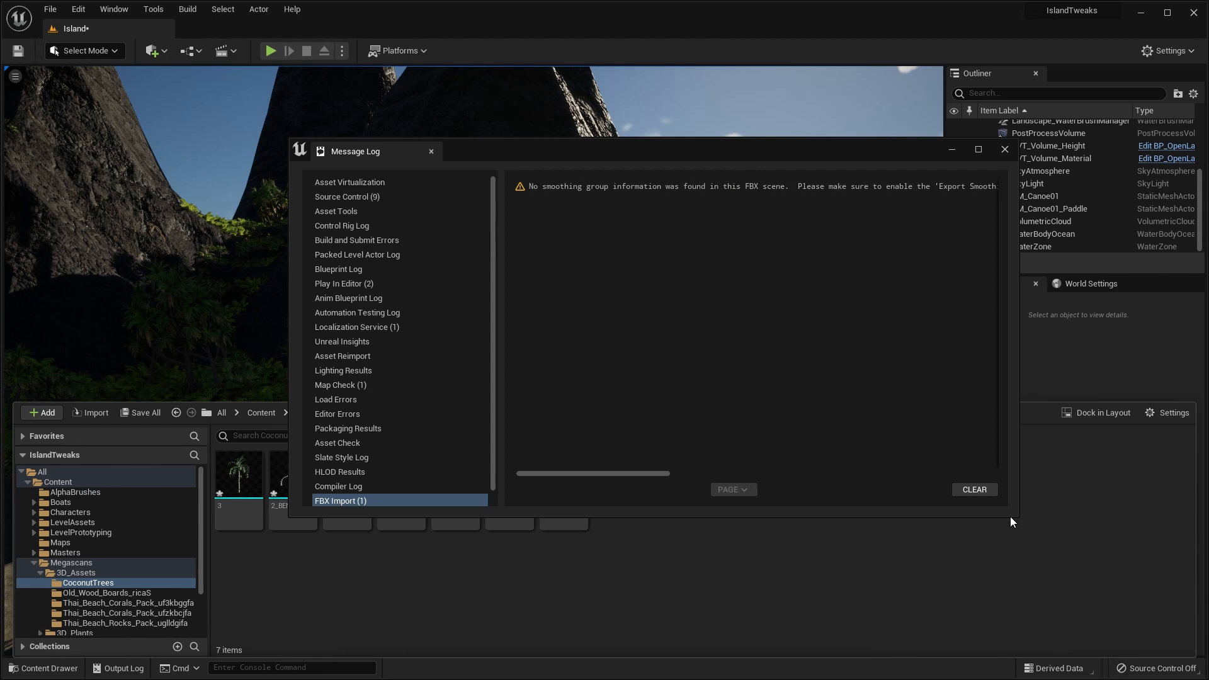
# Step: Clear the FBX import messages, close the Message Log and bring the CoconutTrees folder contents back into view
pyautogui.click(973, 490)
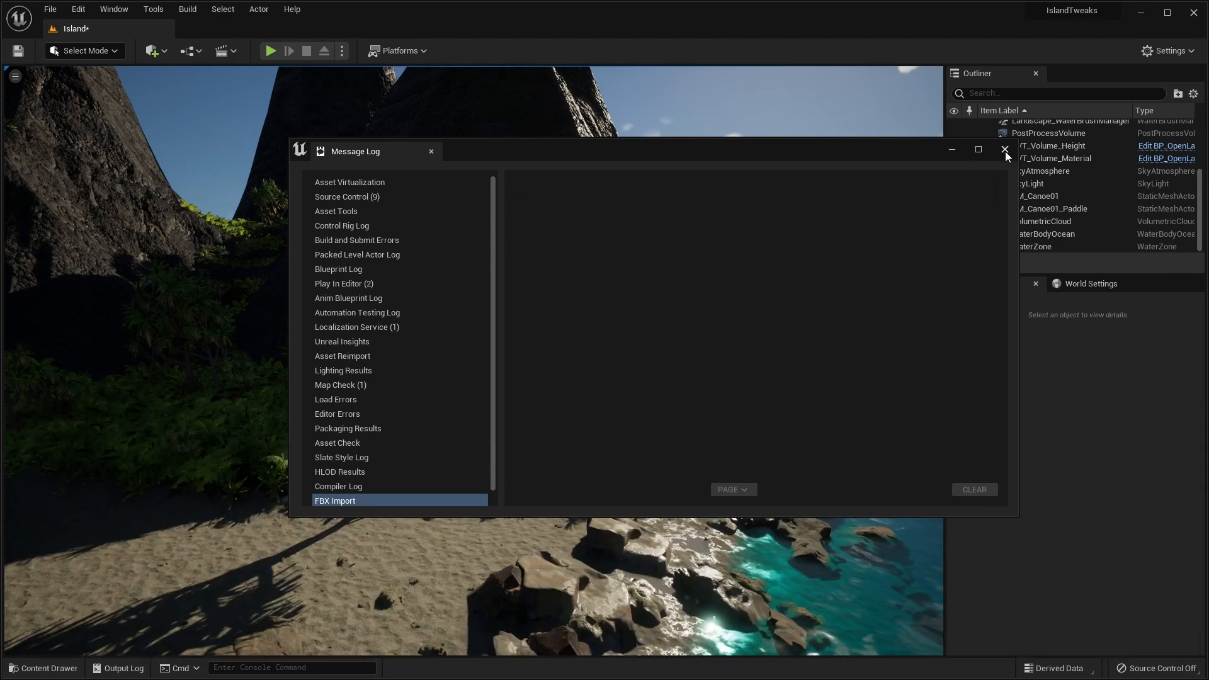
pyautogui.click(1004, 150)
pyautogui.hotkey('ctrl', 'space')
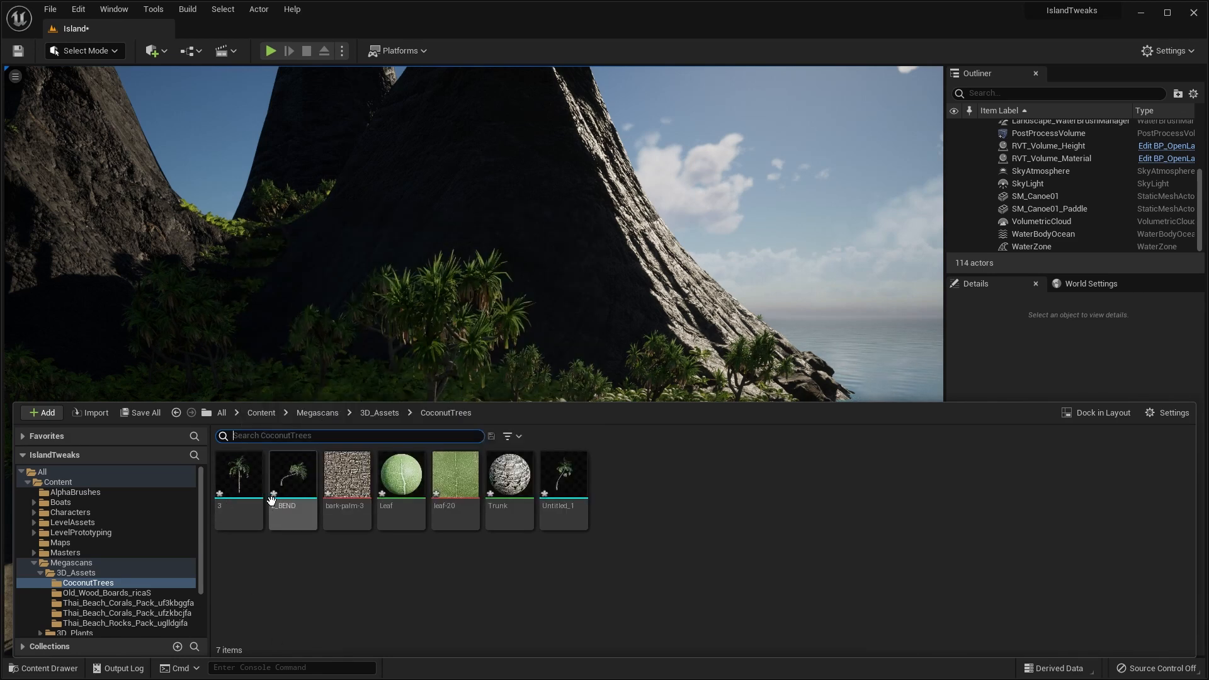
# Step: Rename the Untitled_1 static mesh in the CoconutTrees folder as CoconutTree
pyautogui.moveTo(245, 489)
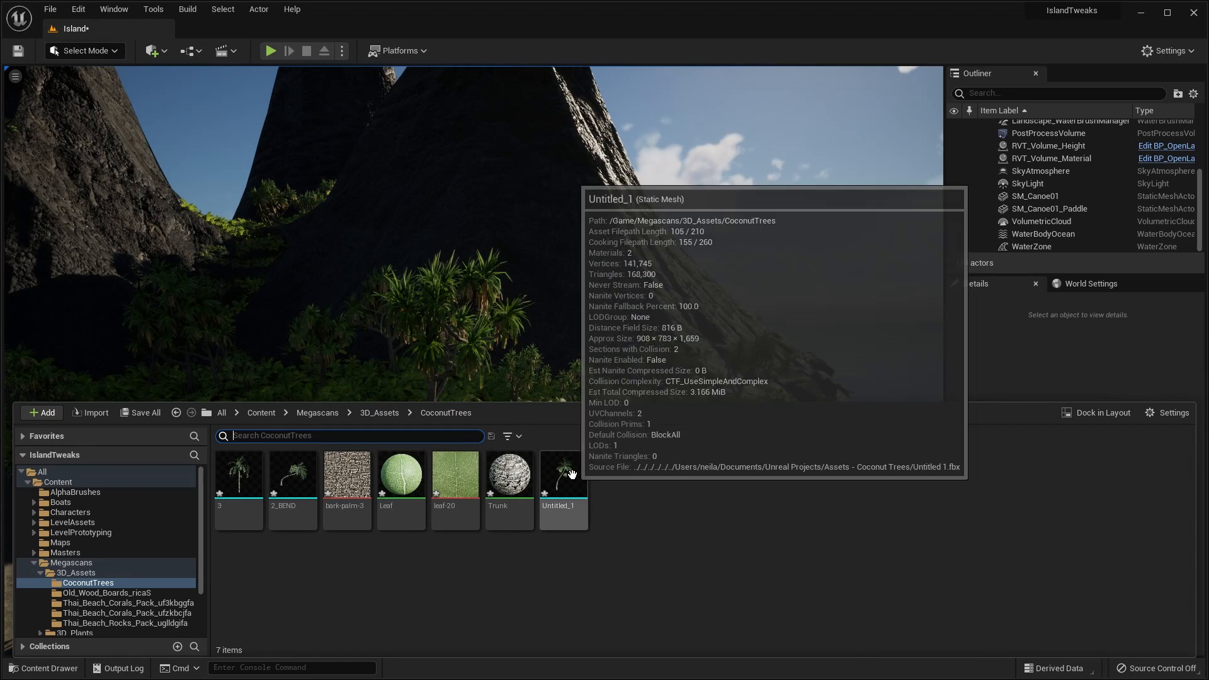
pyautogui.moveTo(574, 475)
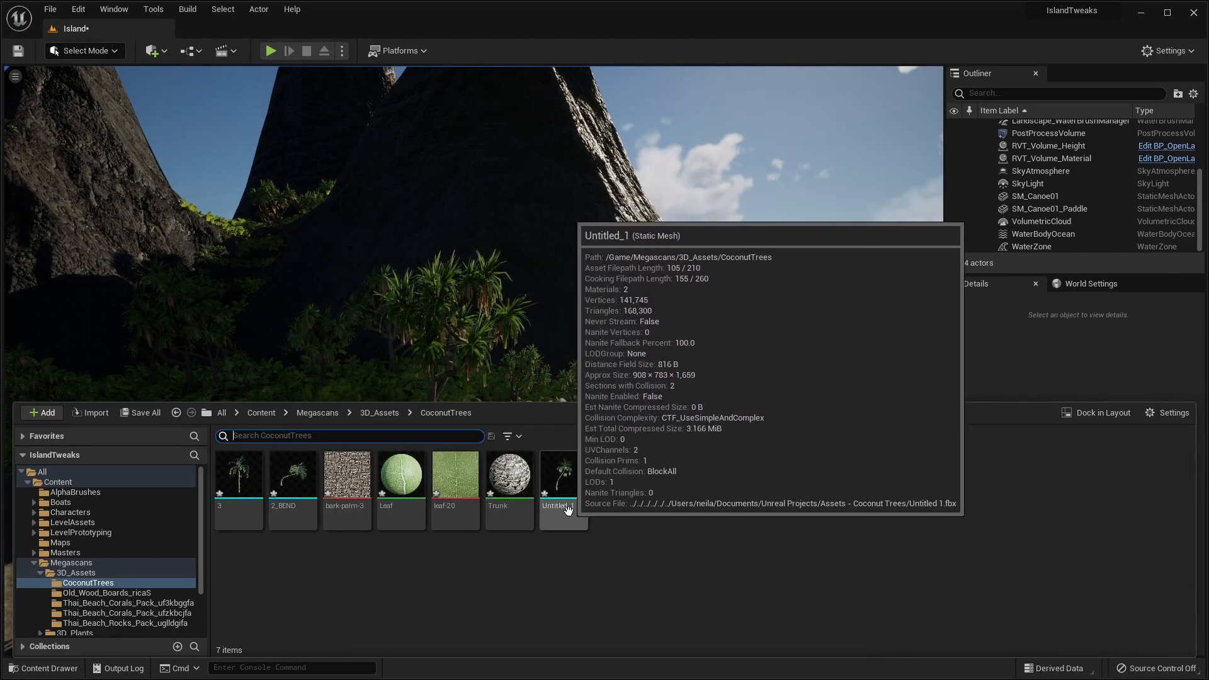
pyautogui.moveTo(293, 491)
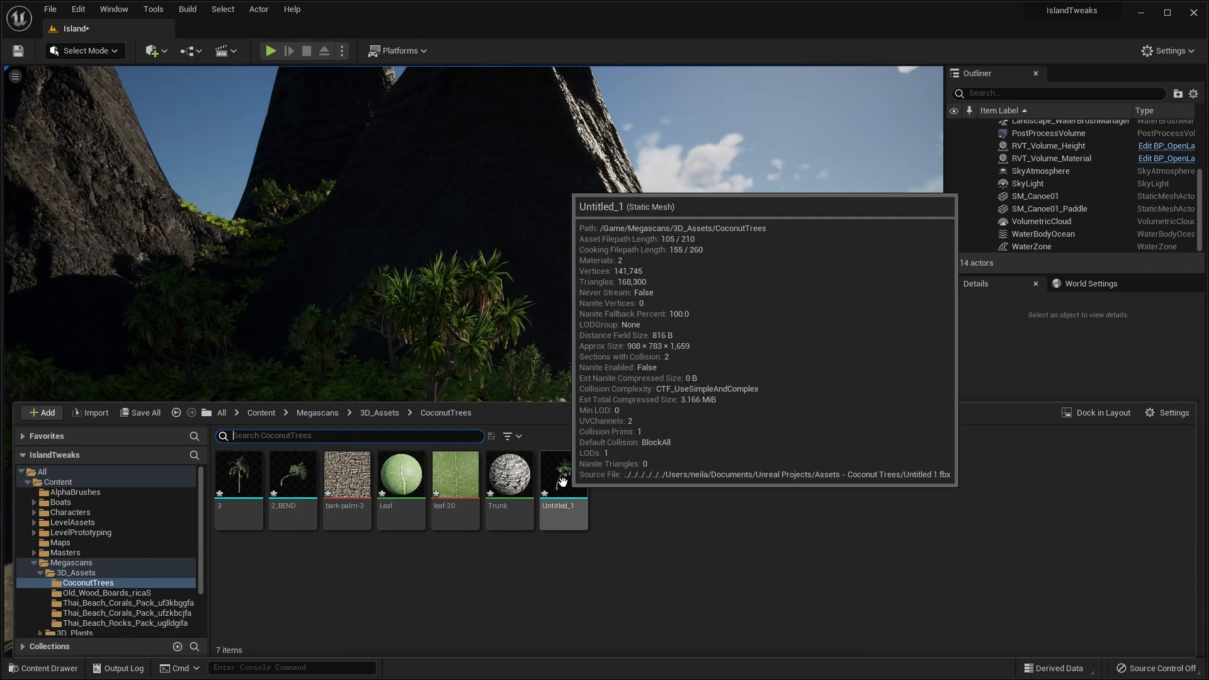
pyautogui.rightClick(562, 482)
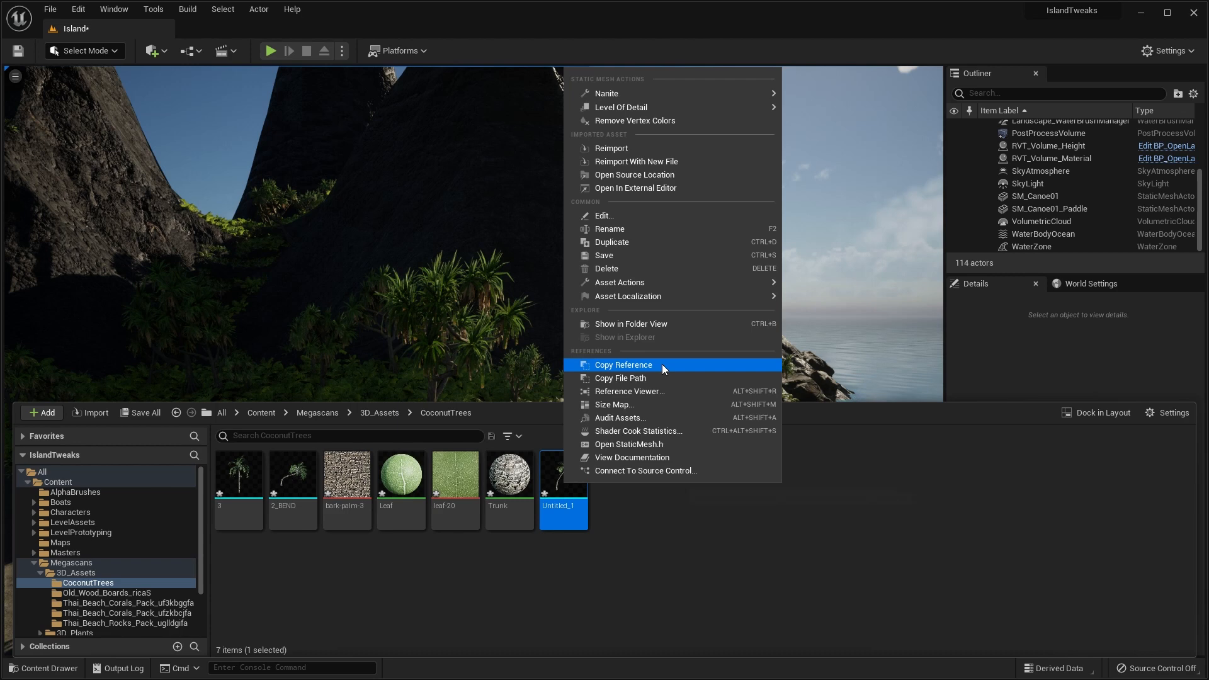
pyautogui.click(623, 234)
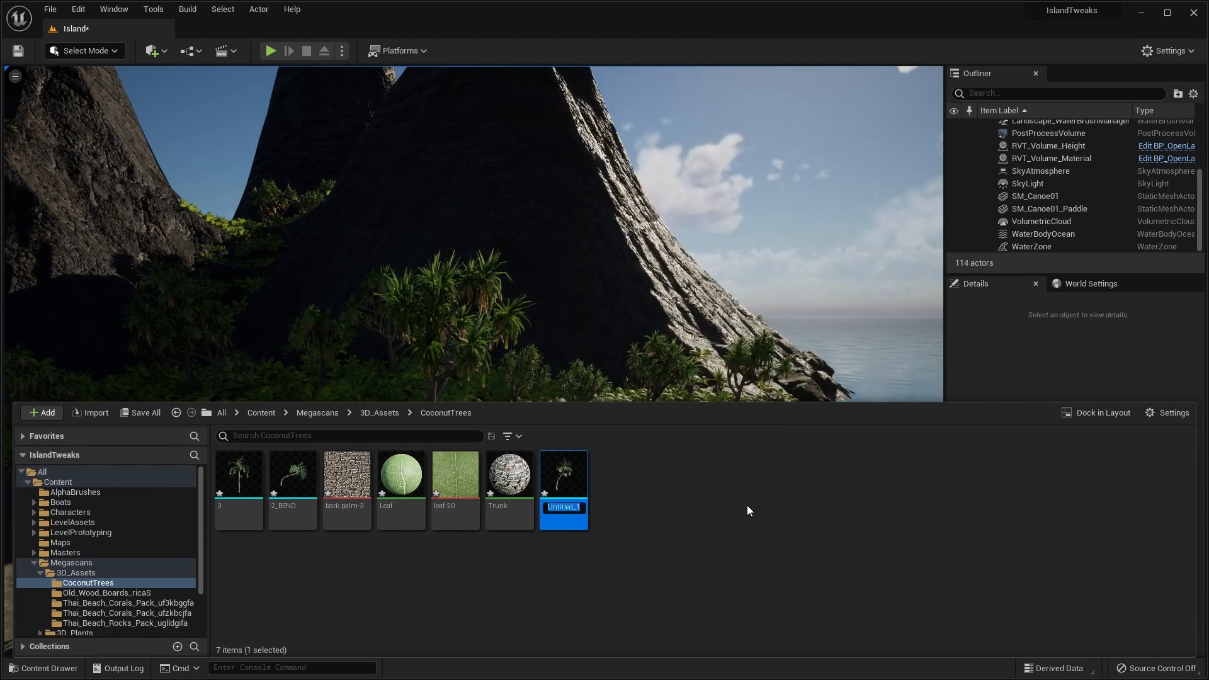
pyautogui.write('Coconut')
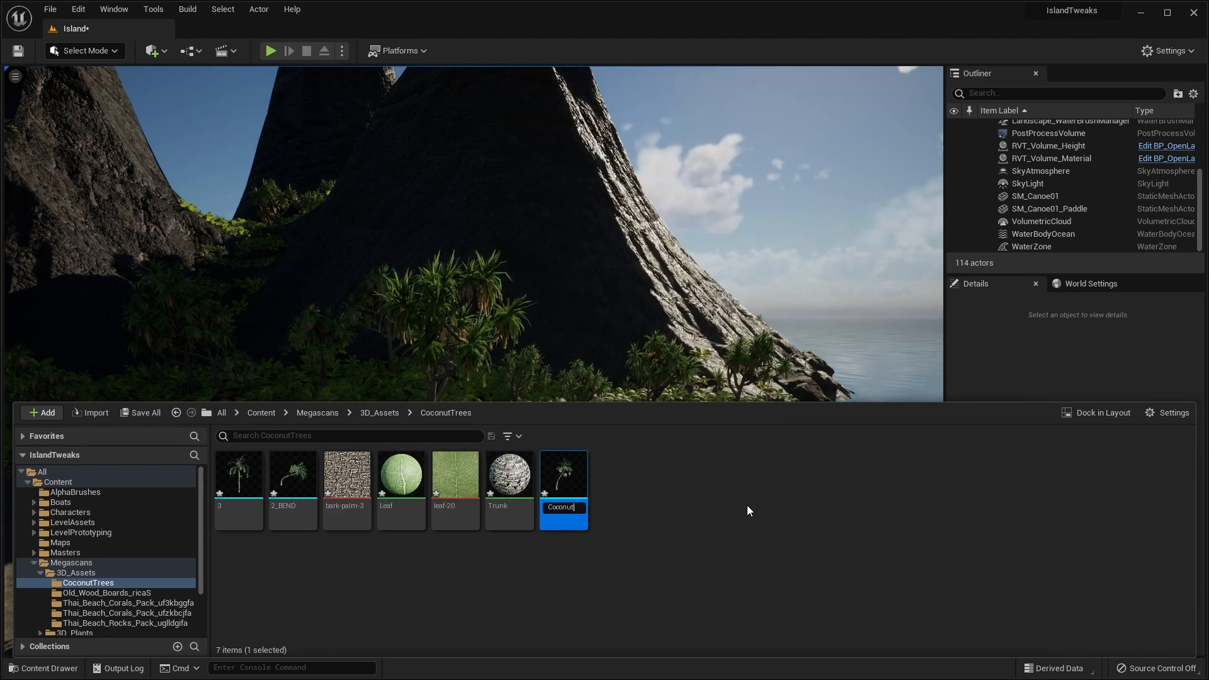
pyautogui.write('Tree')
pyautogui.press('Return')
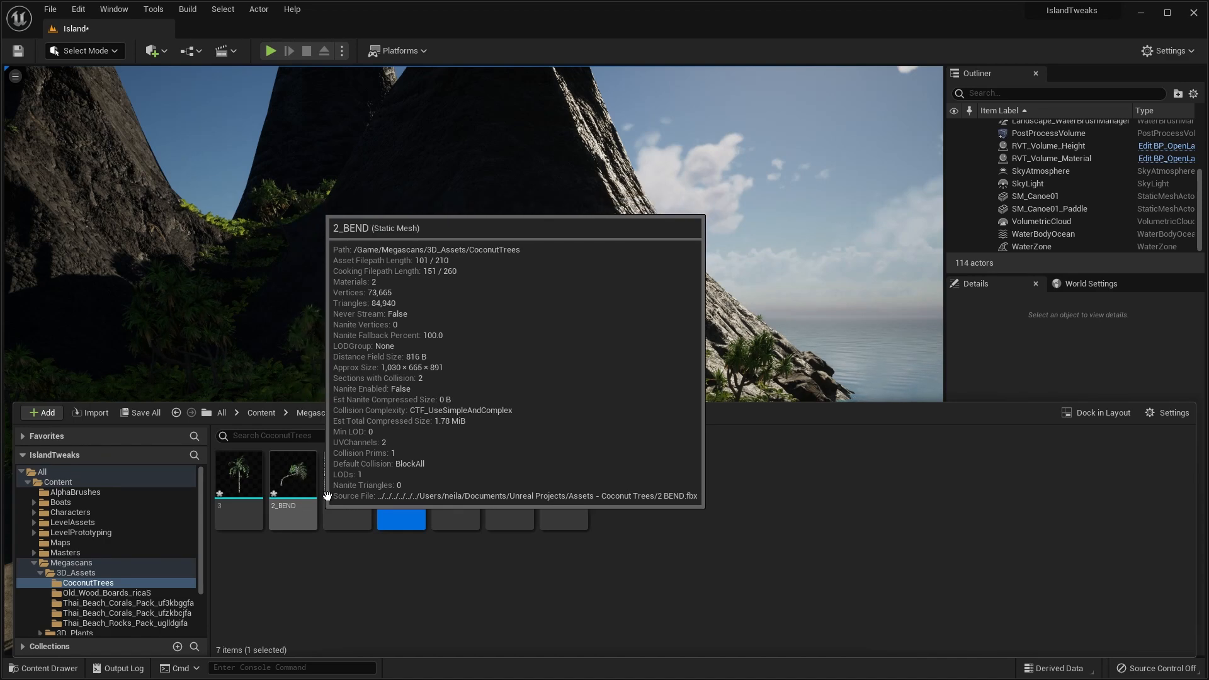
# Step: Place the CoconutTree mesh on the beach sand beside the shoreline rocks and look at it up close
pyautogui.moveTo(401, 471)
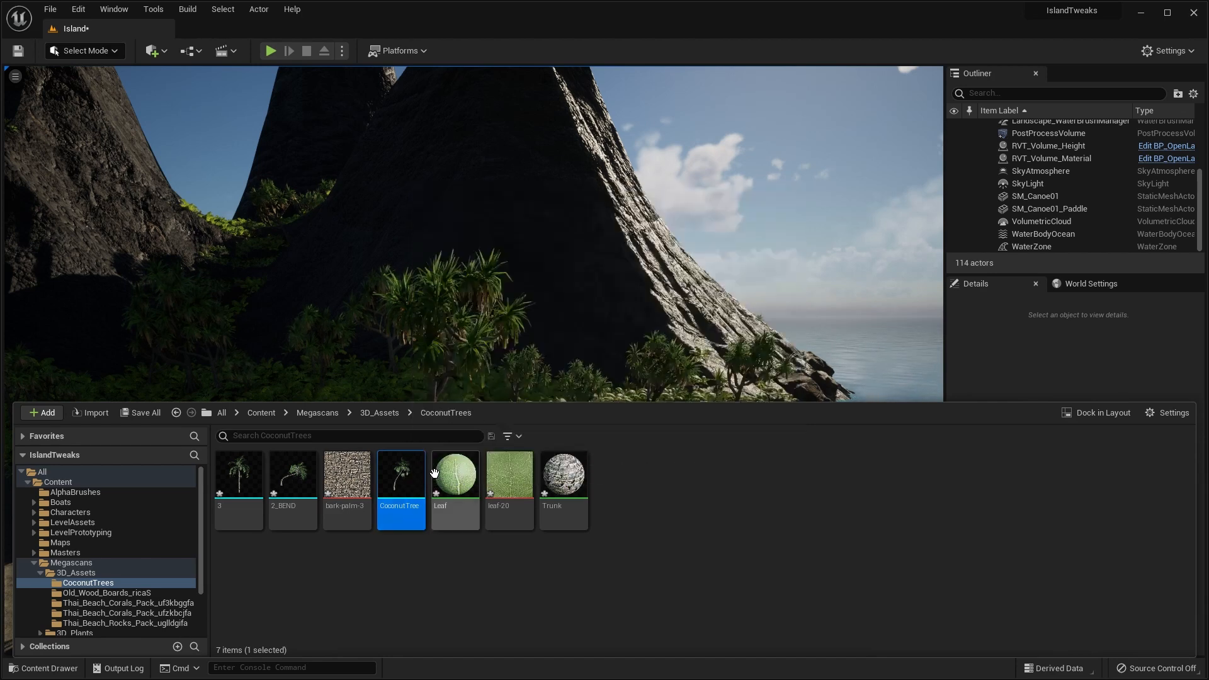
pyautogui.moveTo(401, 475); pyautogui.dragTo(455, 572)
pyautogui.click(546, 522)
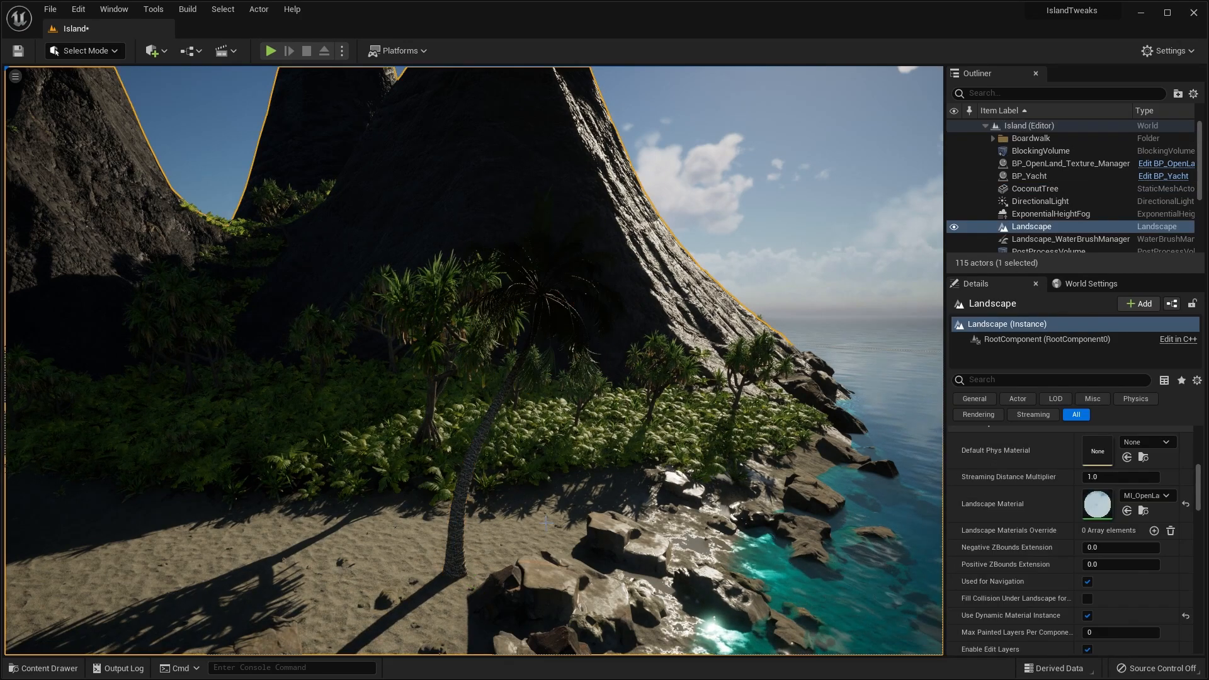
pyautogui.moveTo(520, 446); pyautogui.dragTo(494, 460, button='right')
# Step: Delete the trial coconut tree from the beach
pyautogui.click(503, 466)
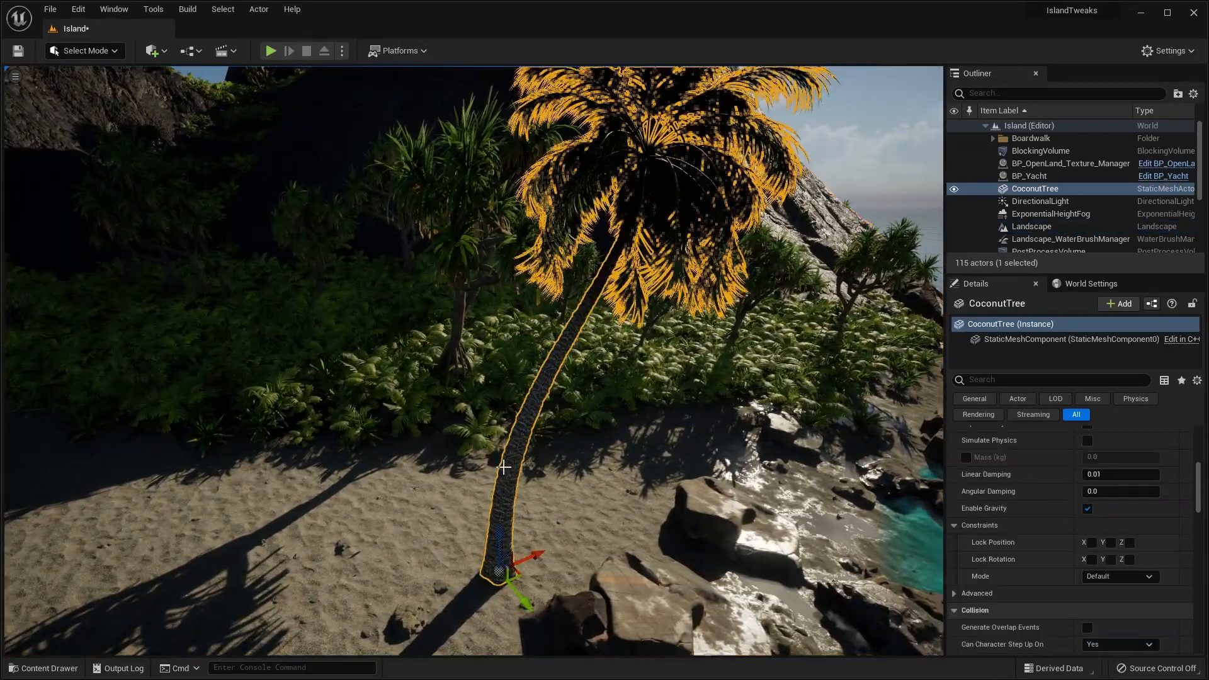
pyautogui.press('Delete')
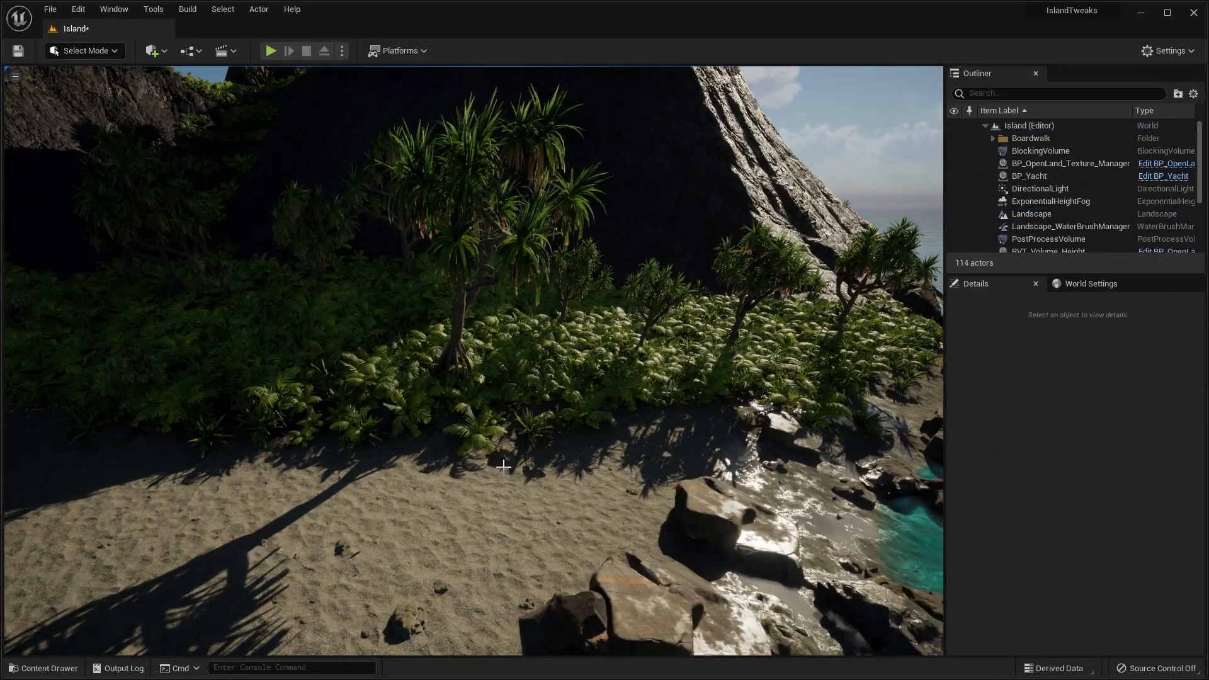
pyautogui.moveTo(625, 403); pyautogui.dragTo(624, 403, button='right')
pyautogui.moveTo(554, 372); pyautogui.dragTo(555, 372, button='right')
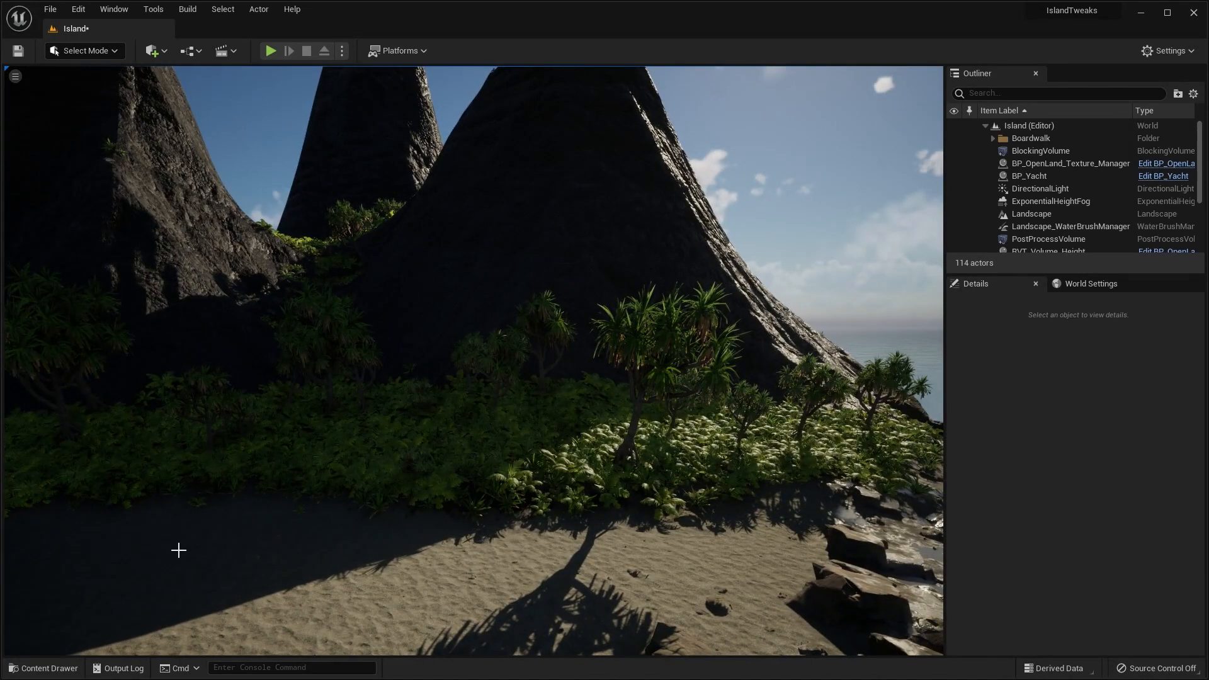
# Step: Switch to Foliage Mode and add the CoconutTree mesh to the foliage palette
pyautogui.hotkey('ctrl', 'space')
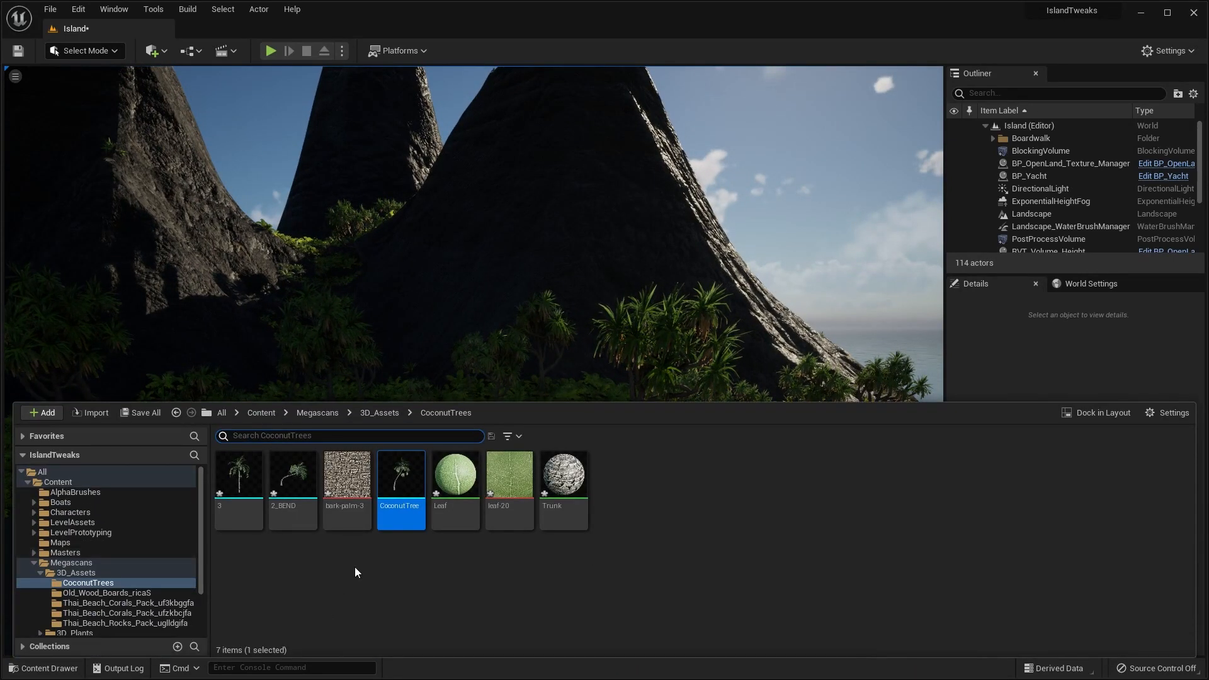
pyautogui.moveTo(409, 496)
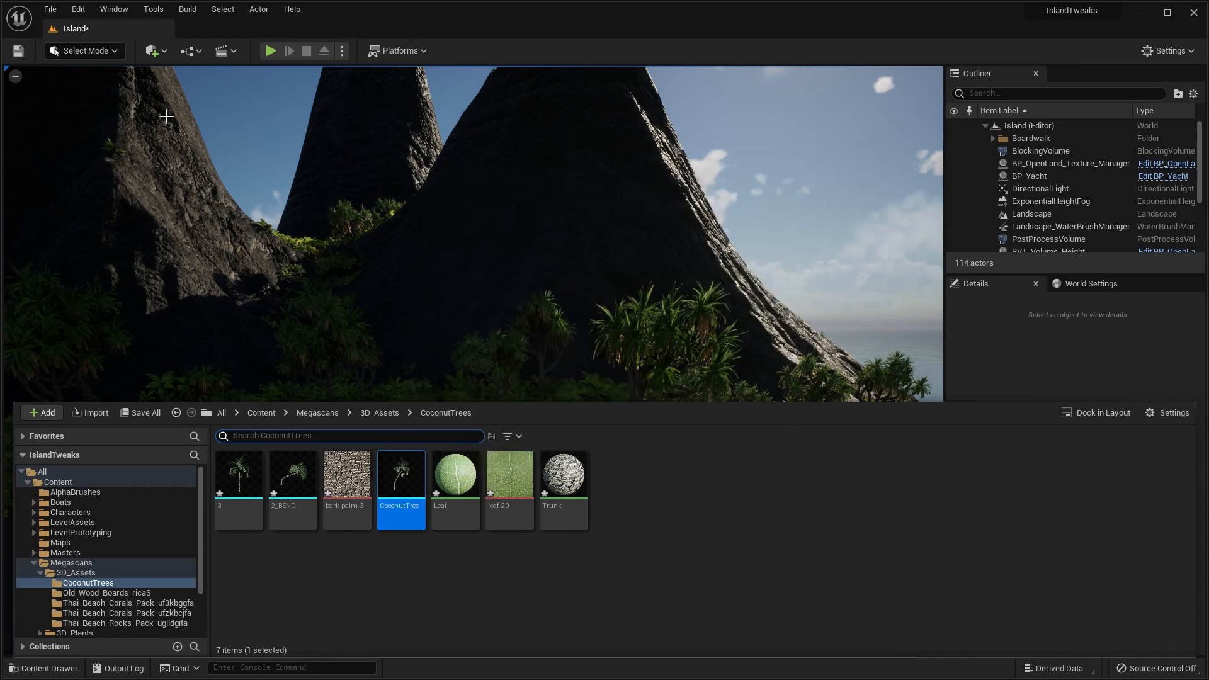
pyautogui.click(117, 52)
pyautogui.click(100, 97)
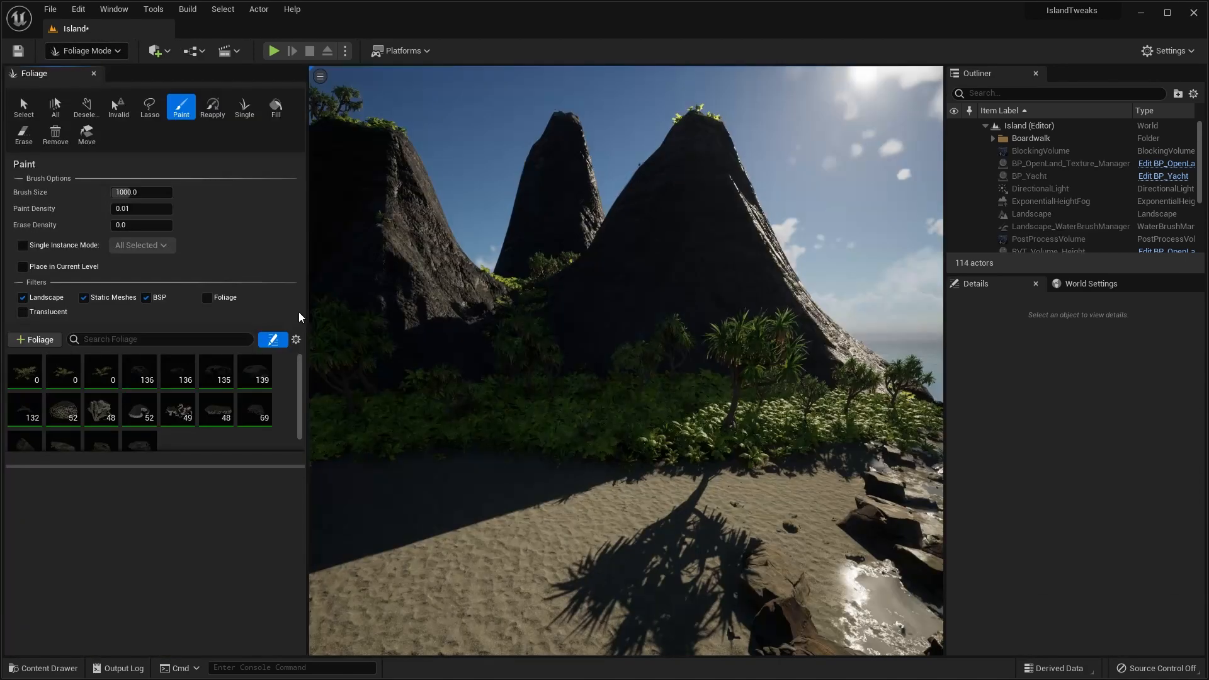
pyautogui.hotkey('ctrl', 'space')
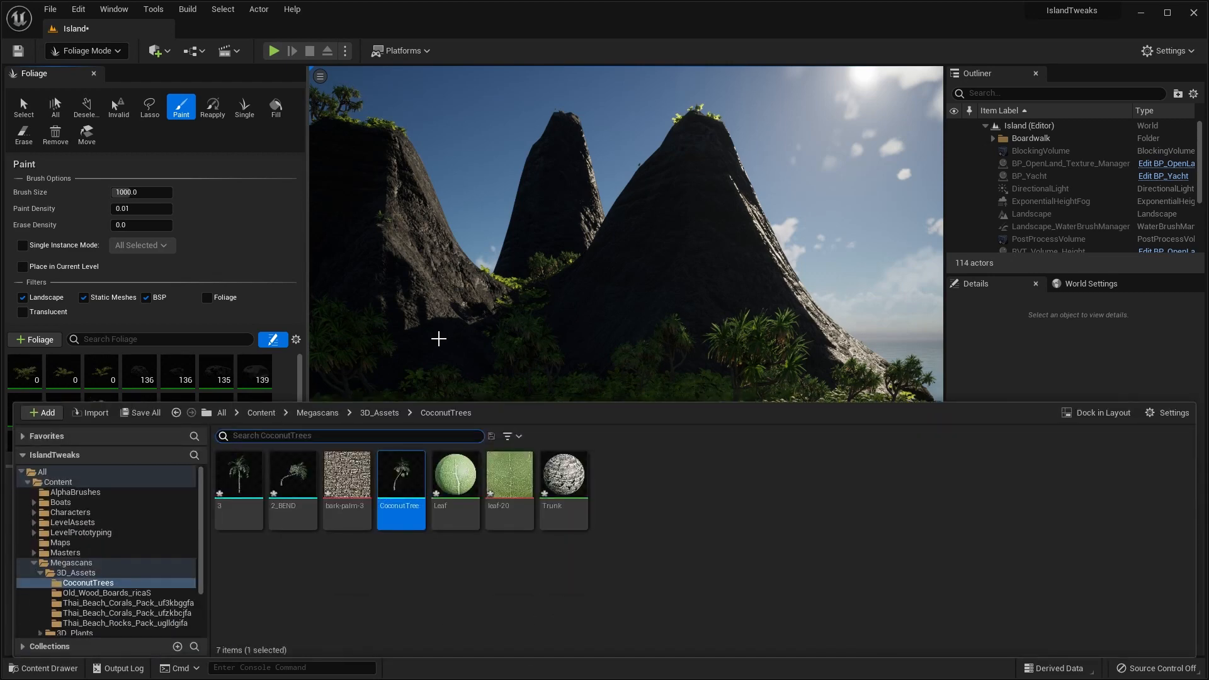
pyautogui.moveTo(401, 482); pyautogui.dragTo(255, 383)
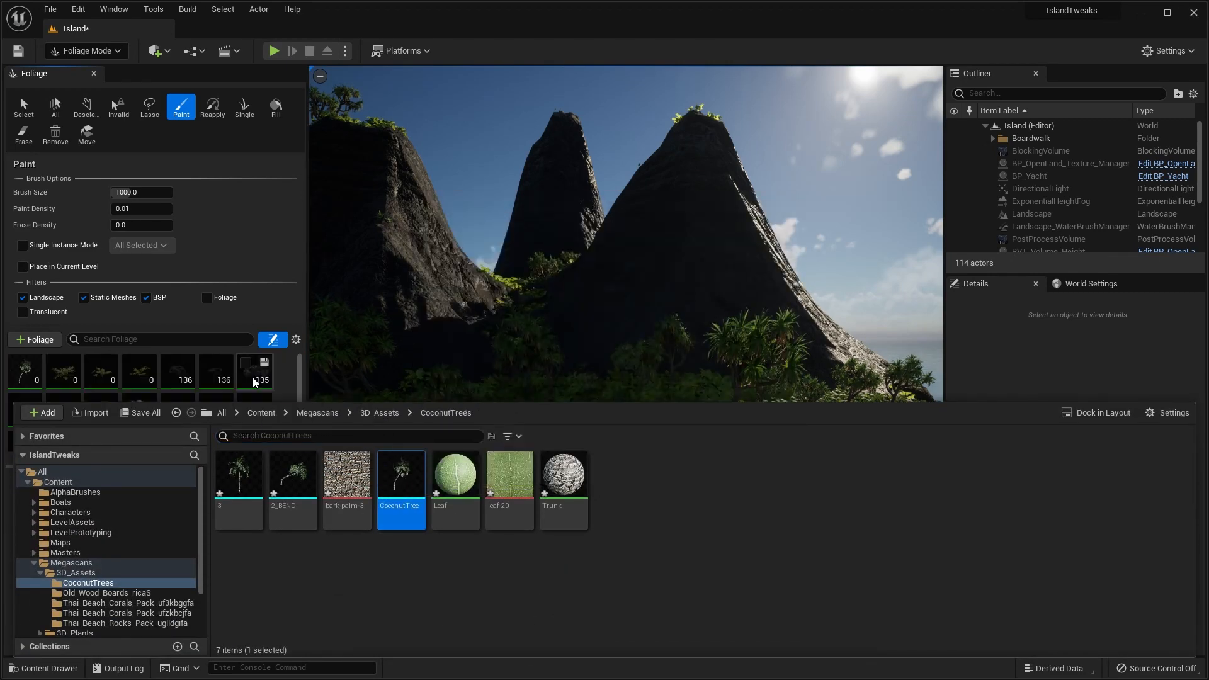
pyautogui.scroll(-1, 269, 374)
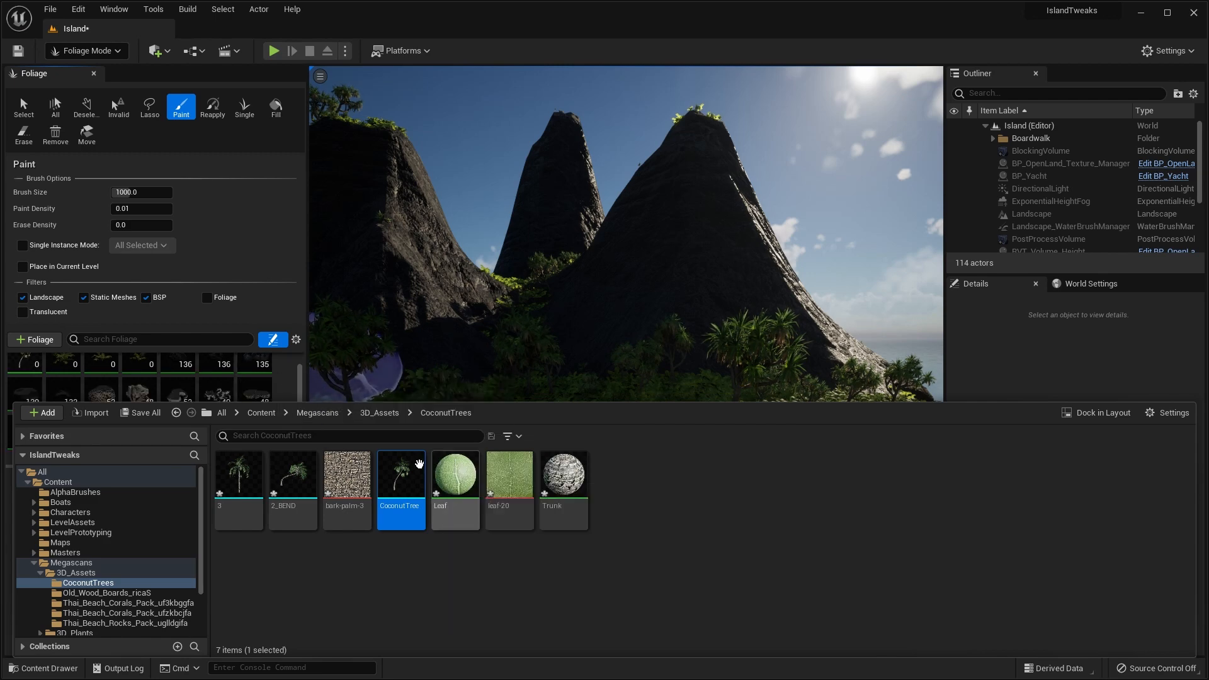
pyautogui.hotkey('ctrl', 'space')
pyautogui.scroll(1, 156, 436)
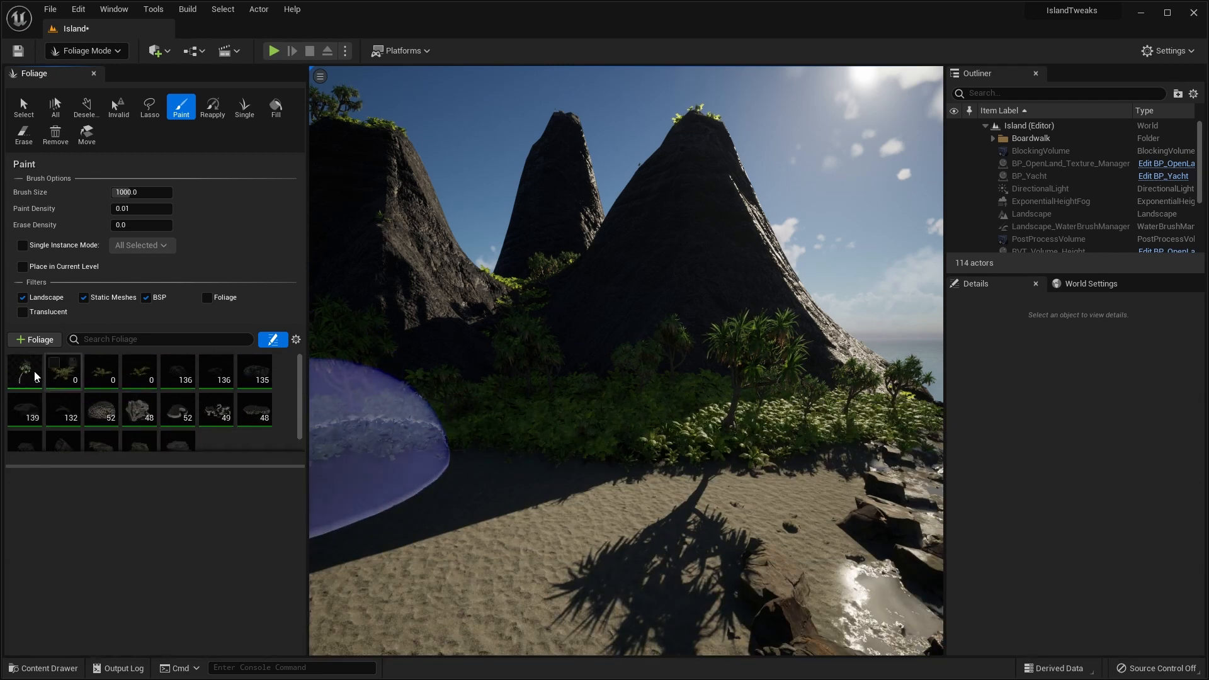
# Step: Save the coconut tree's foliage type as CoconutTree_FoliageType in the Megascans/3D_Assets/CoconutTrees folder
pyautogui.click(16, 363)
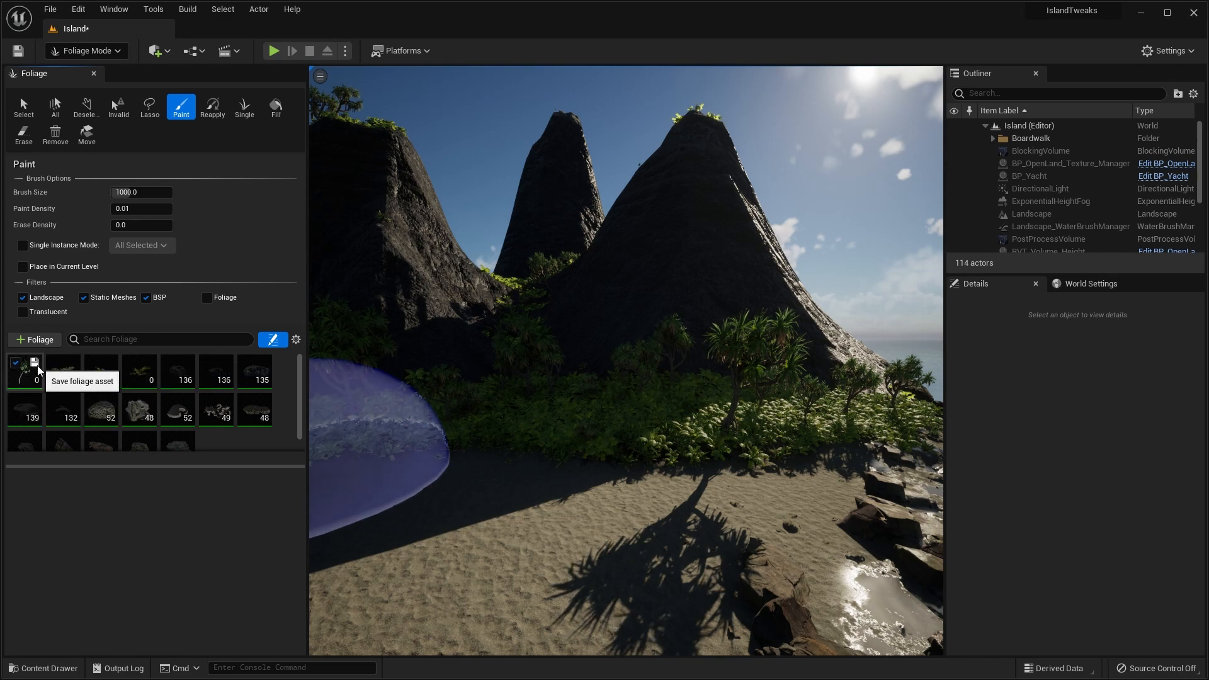
pyautogui.click(36, 364)
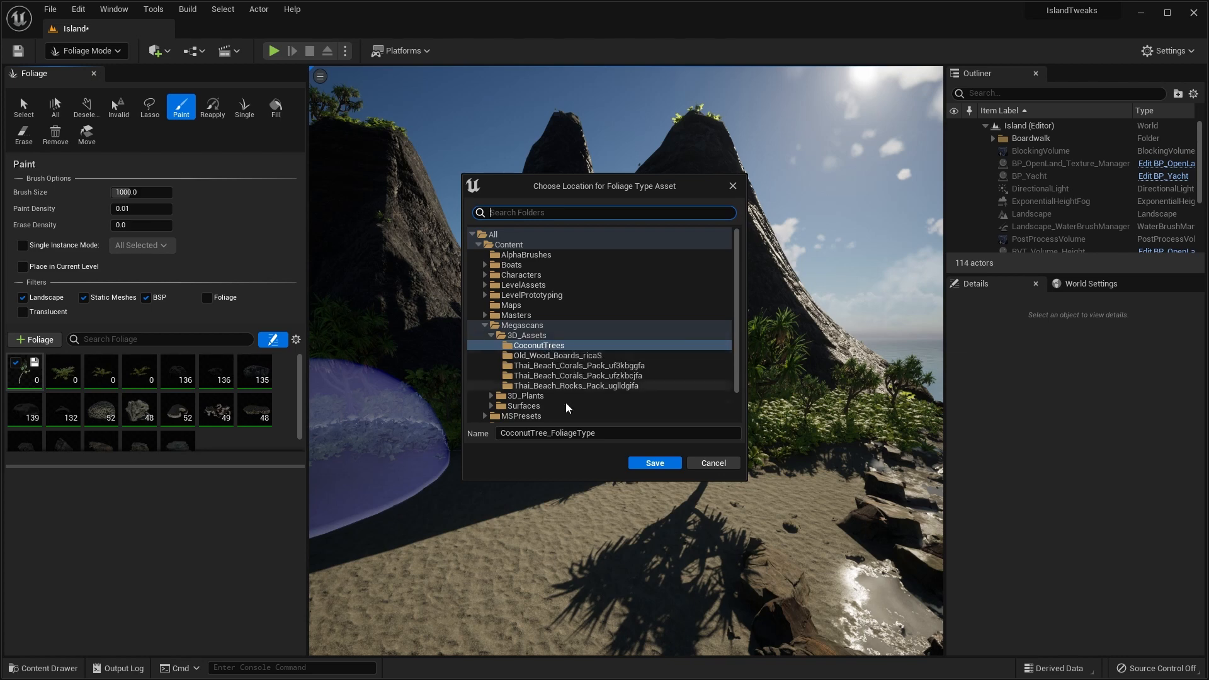
pyautogui.click(659, 462)
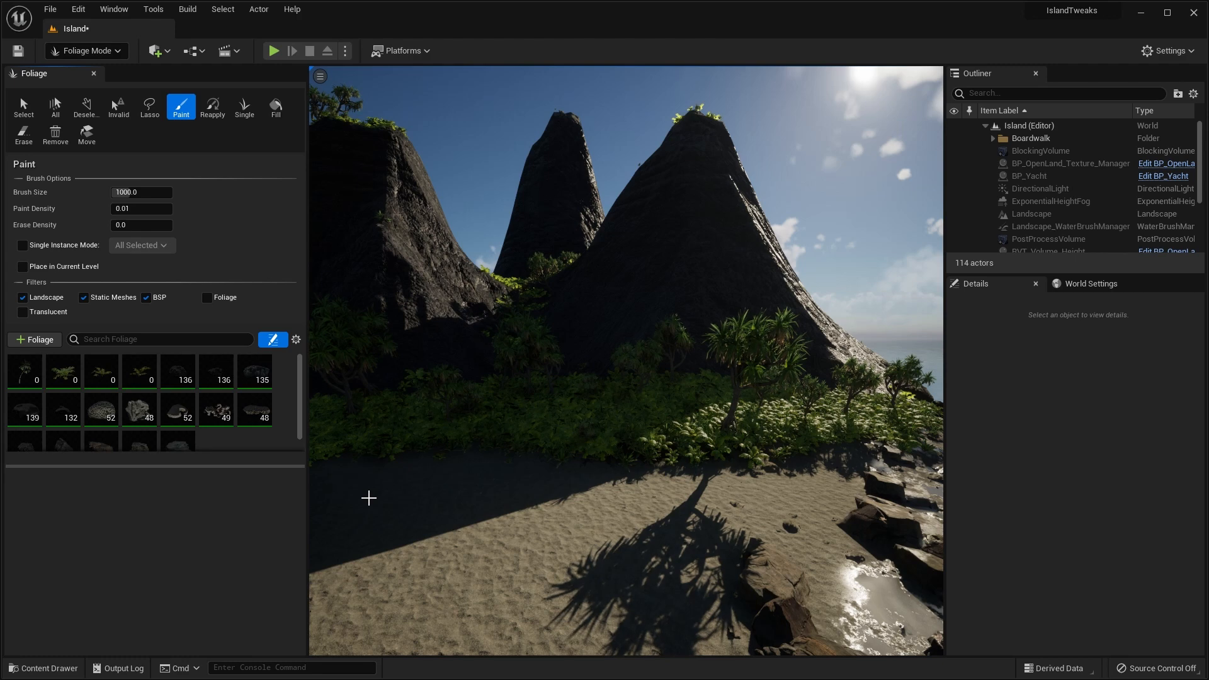
# Step: Return to Select Mode and save the Island level
pyautogui.click(97, 51)
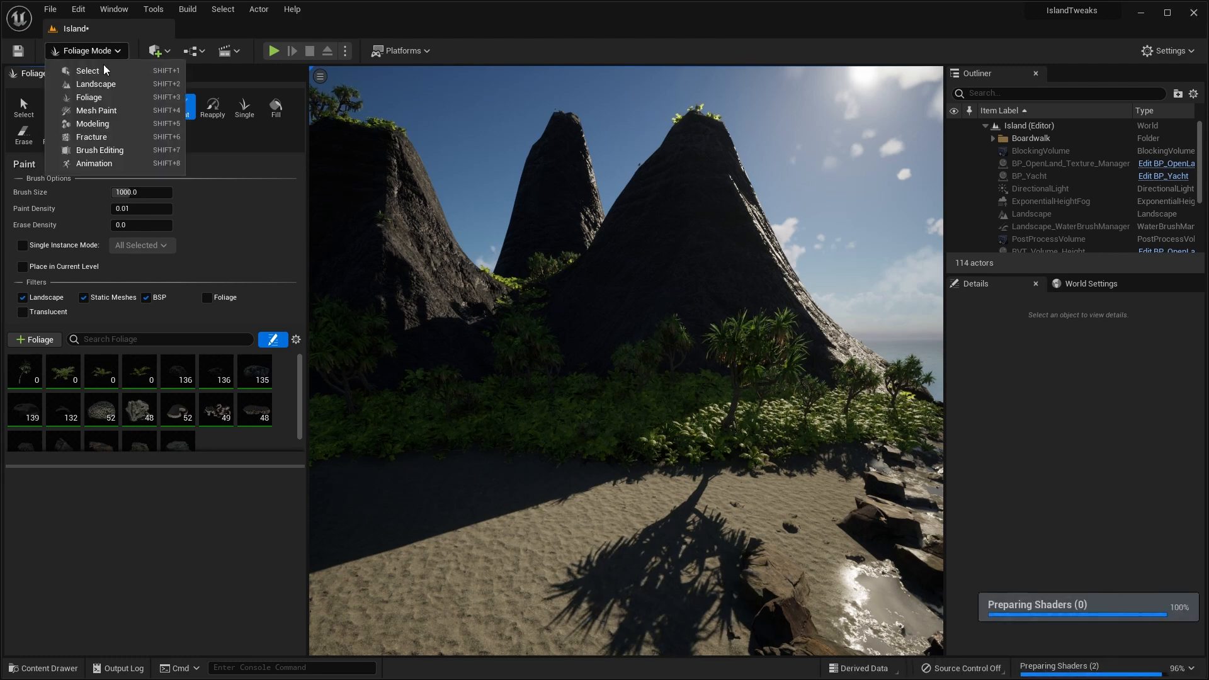
pyautogui.click(88, 70)
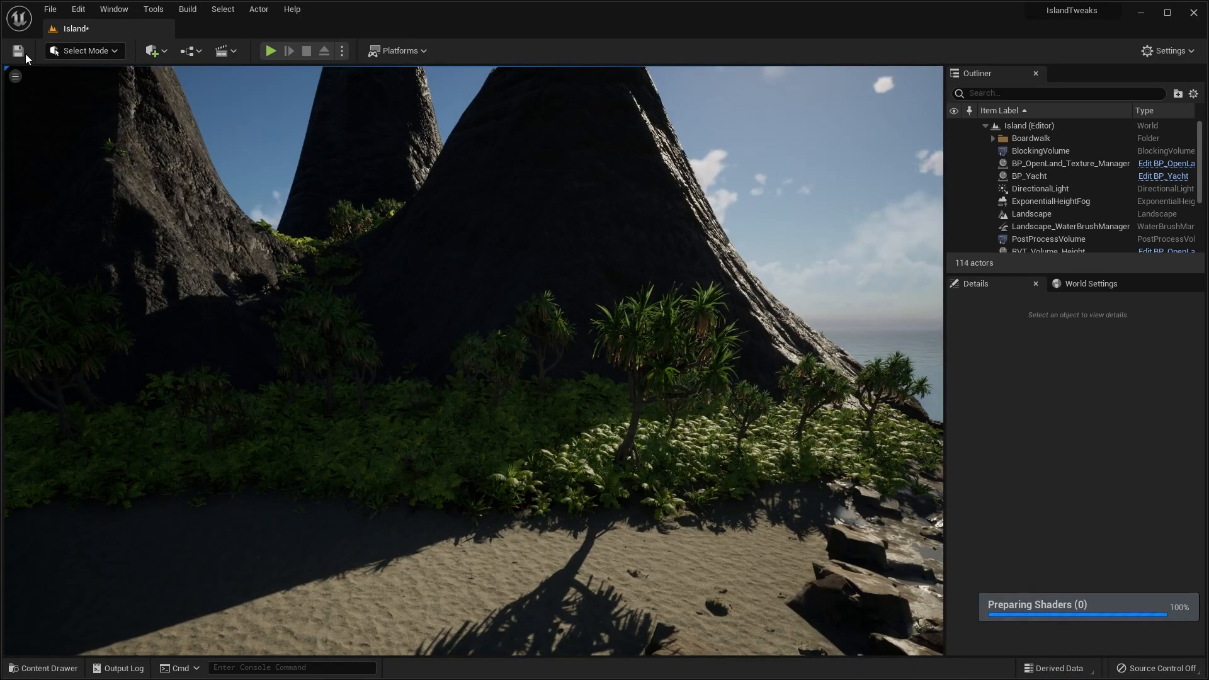
pyautogui.click(17, 50)
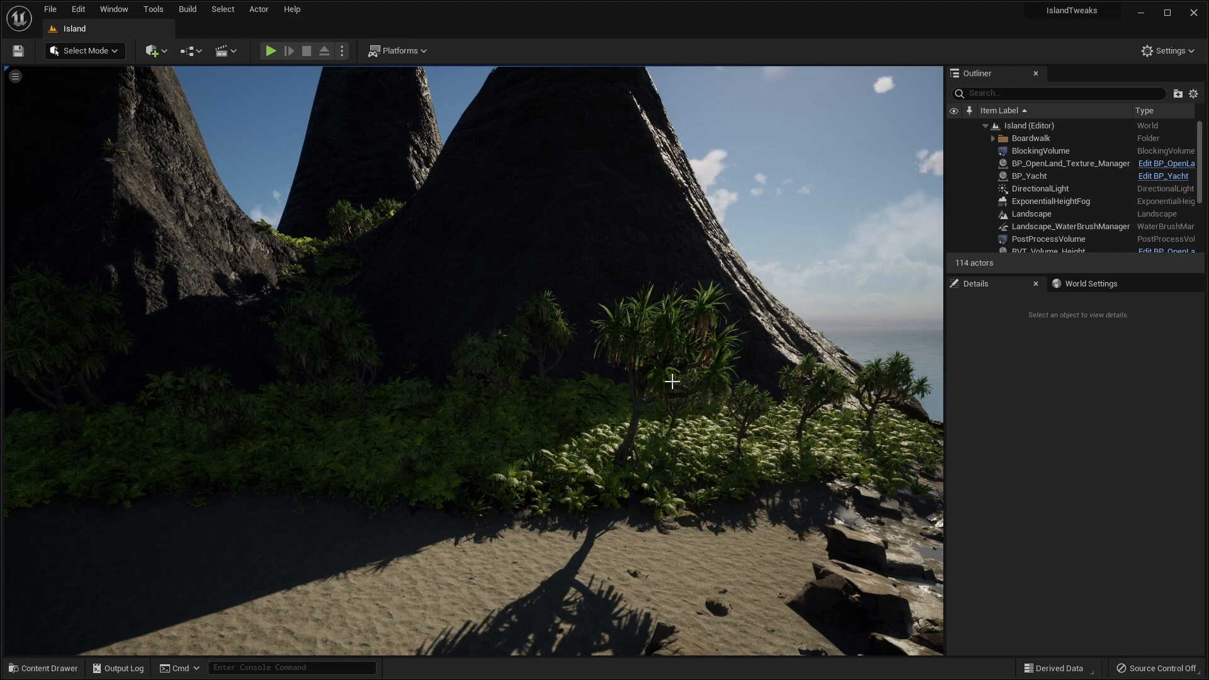
# Step: Open the GT_SM2 grass type from OpenLand/Grass and place its editor window beside the viewport, widened enough to read the settings
pyautogui.hotkey('ctrl', 'space')
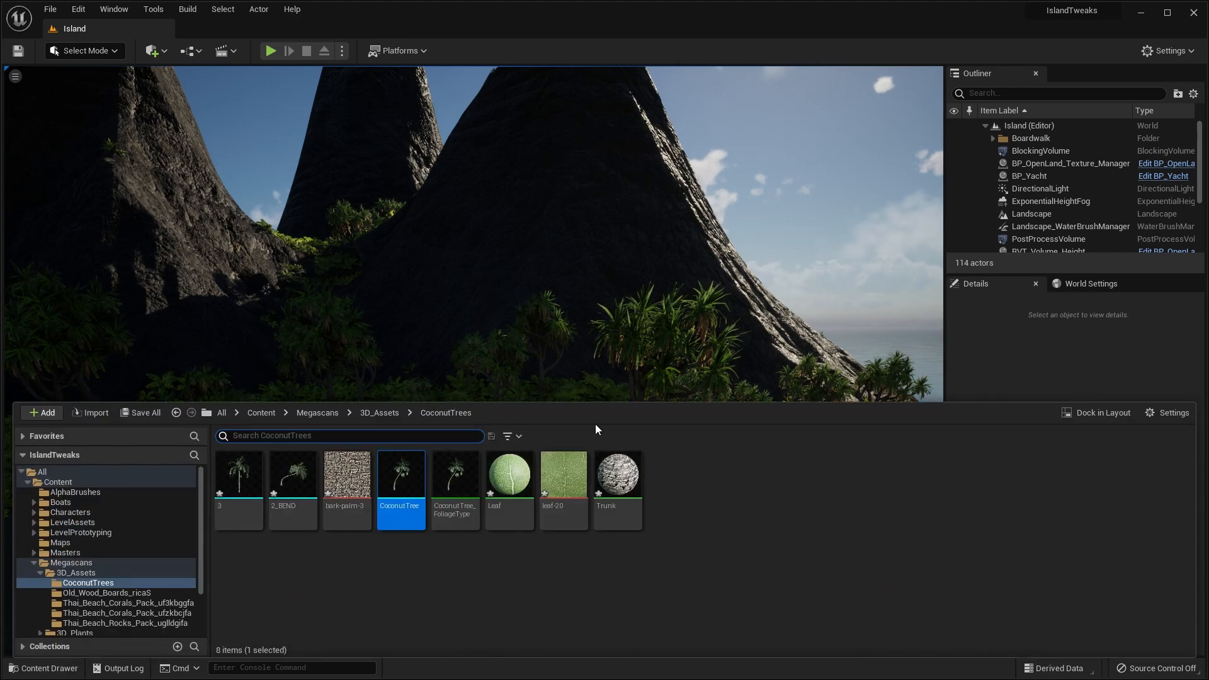
pyautogui.click(33, 563)
pyautogui.click(34, 582)
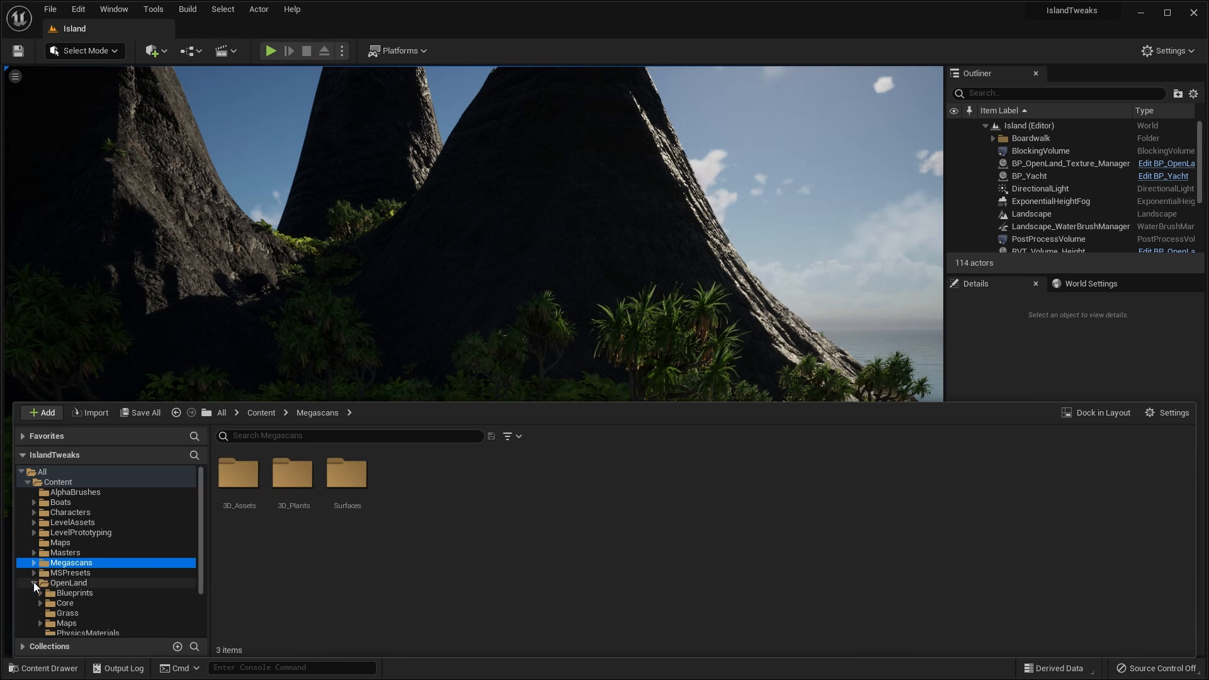
pyautogui.click(67, 614)
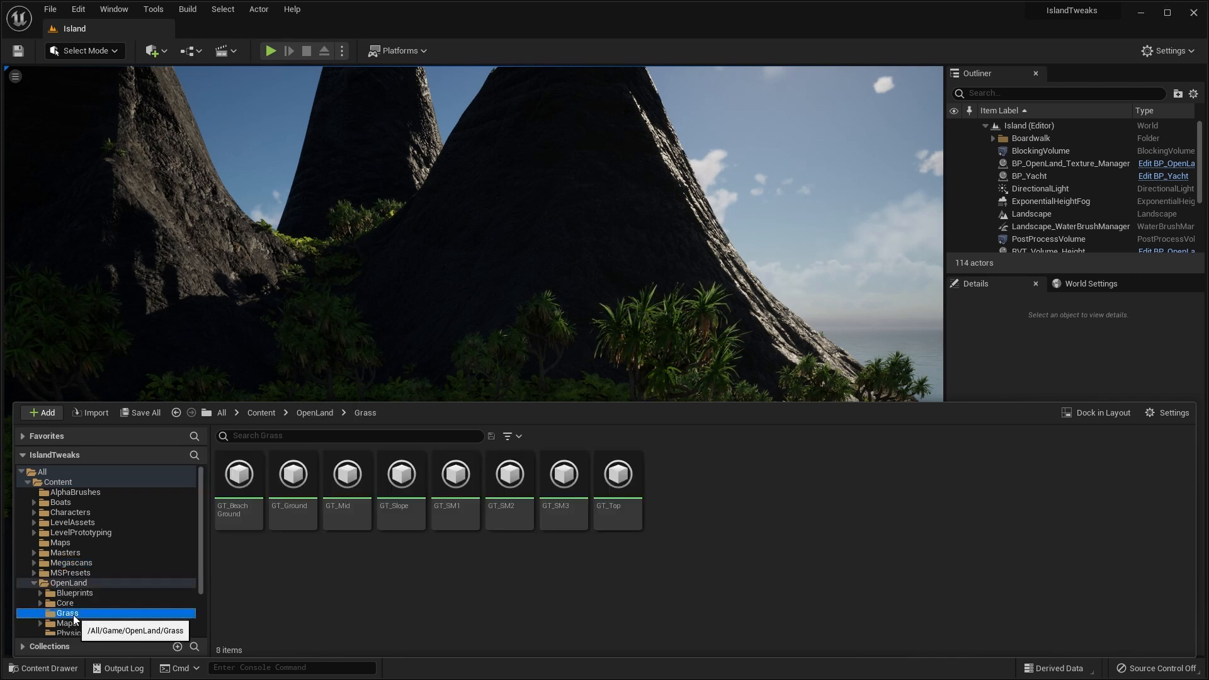
pyautogui.moveTo(511, 480)
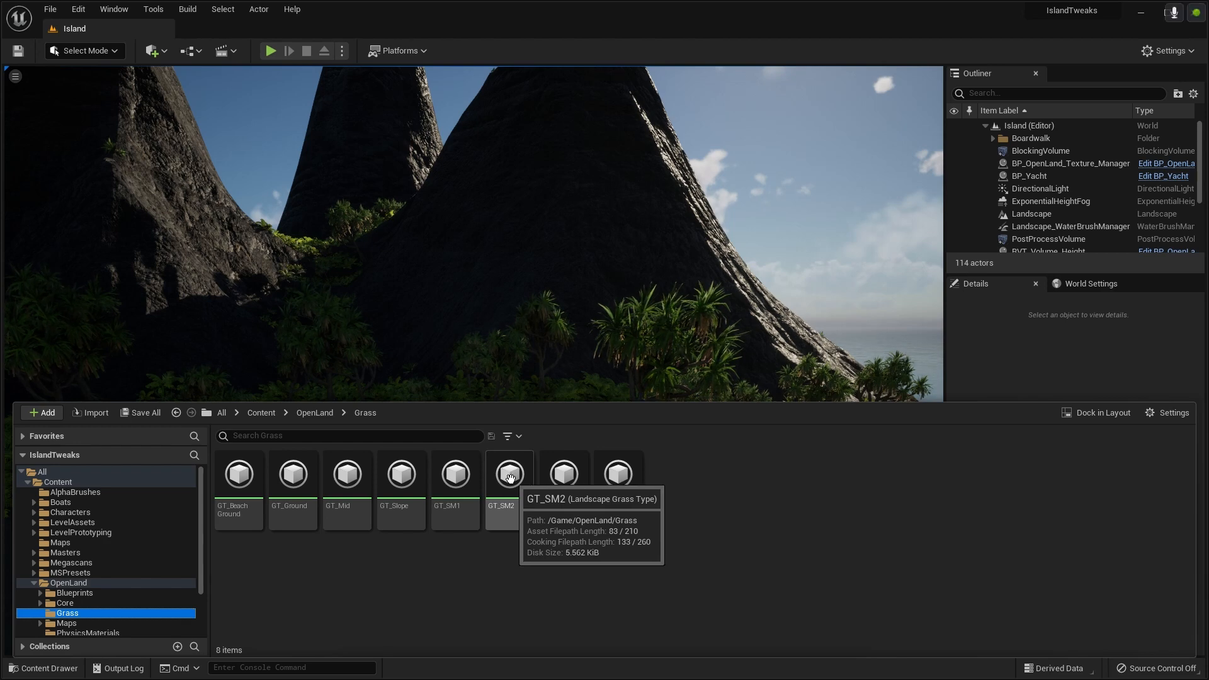
pyautogui.doubleClick(510, 473)
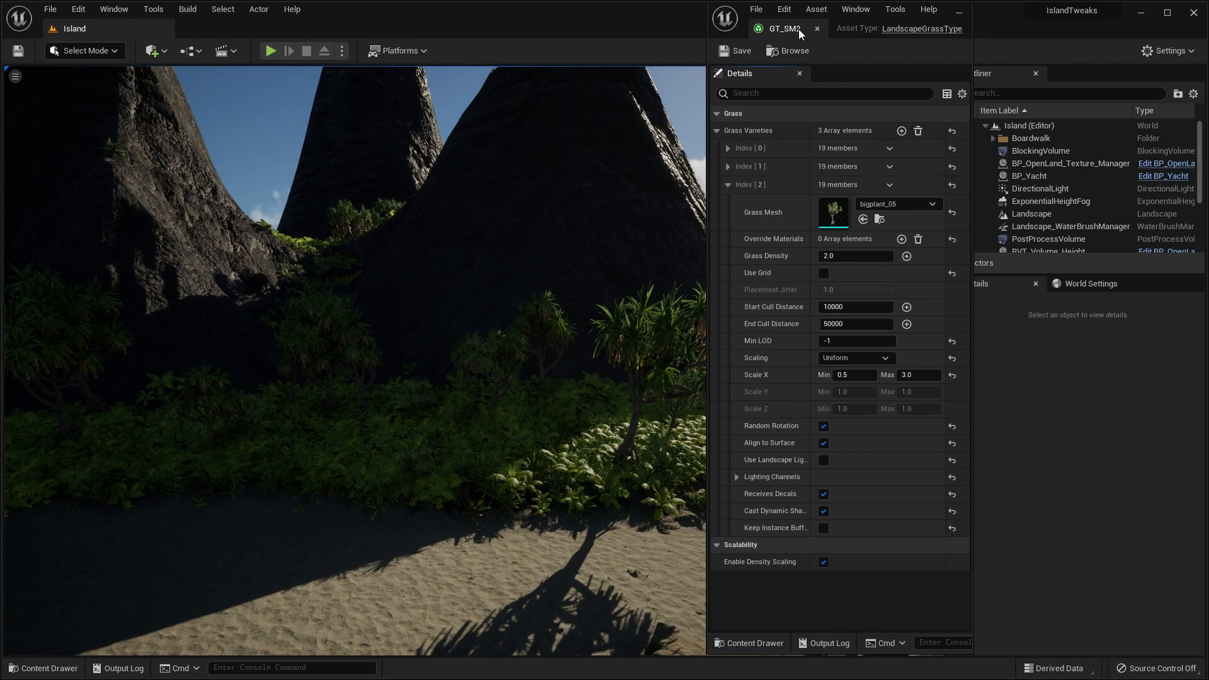
pyautogui.moveTo(785, 28); pyautogui.dragTo(1003, 57)
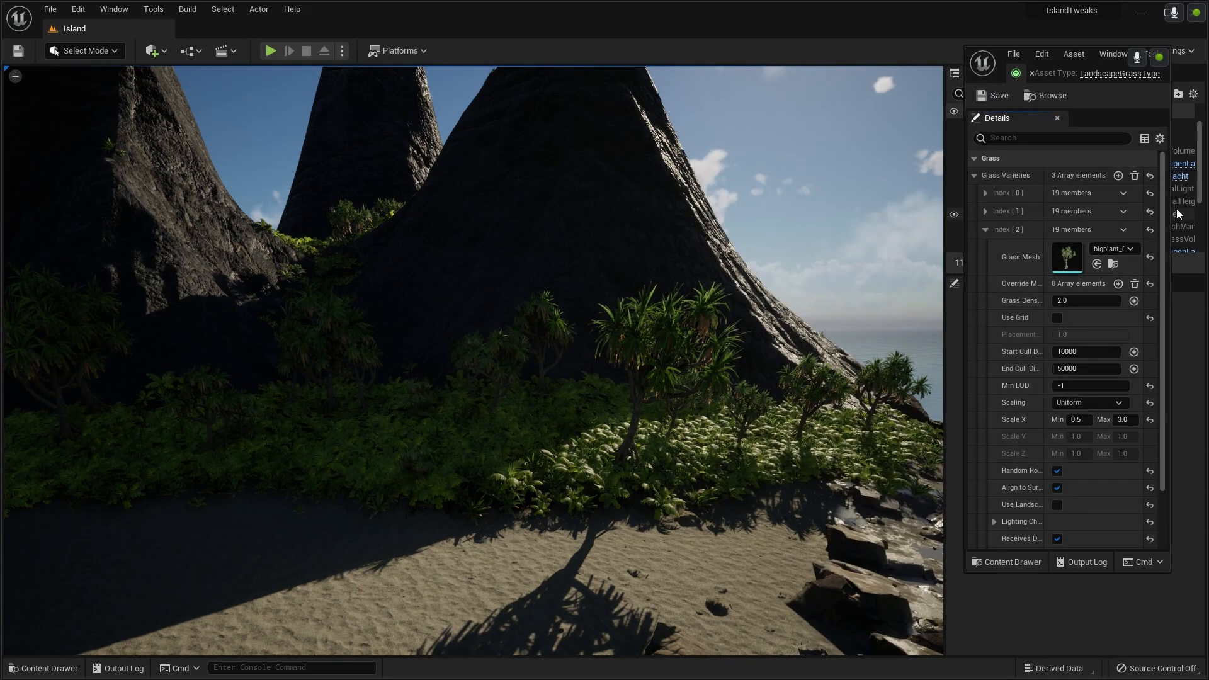
pyautogui.moveTo(1170, 214); pyautogui.dragTo(1203, 212)
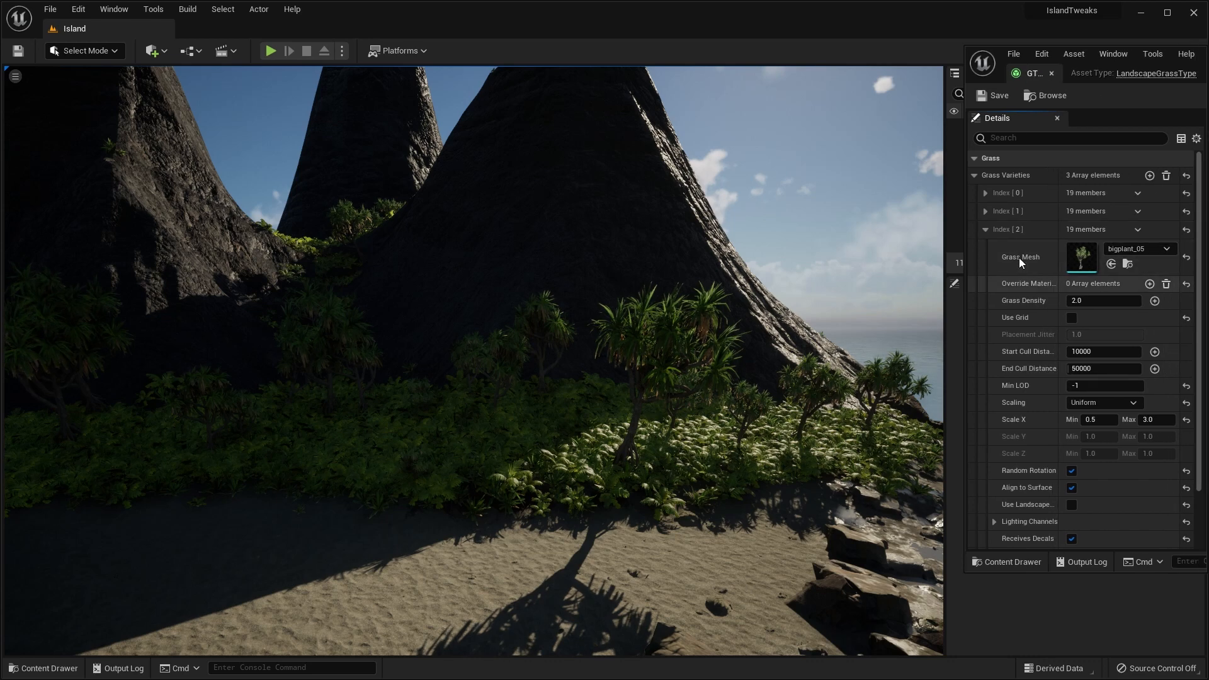
# Step: Duplicate the Index [2] bigplant_05 entry in GT_SM2's Grass Varieties
pyautogui.click(986, 230)
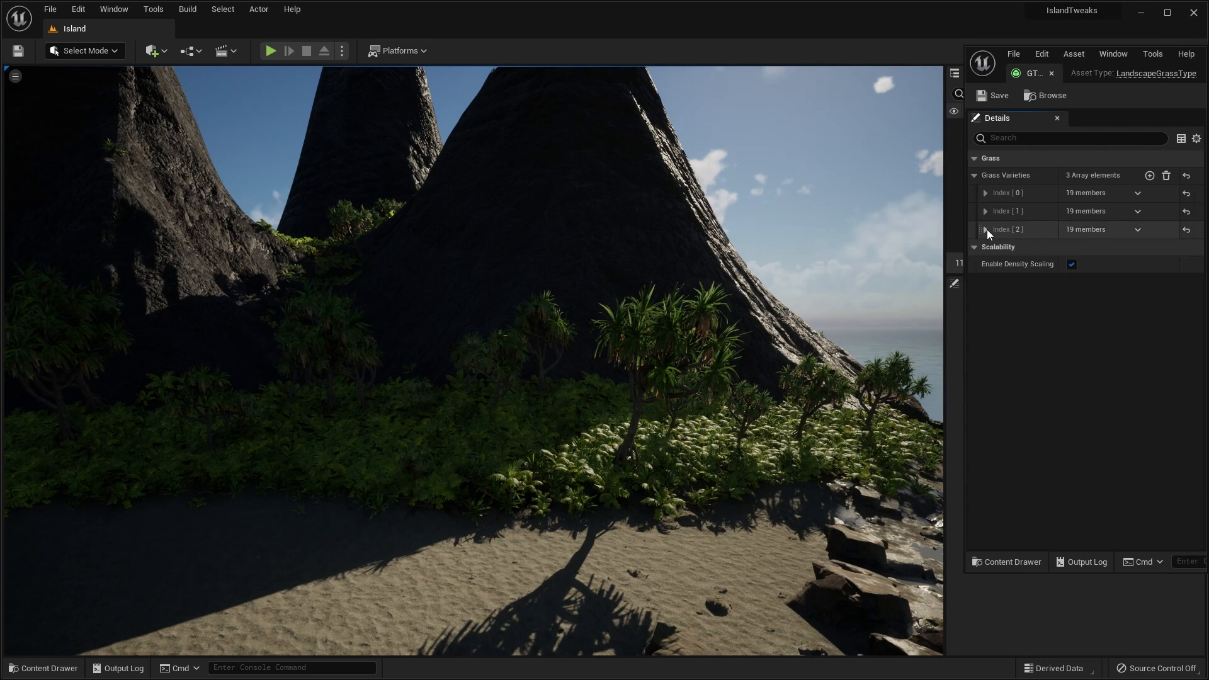
pyautogui.click(985, 229)
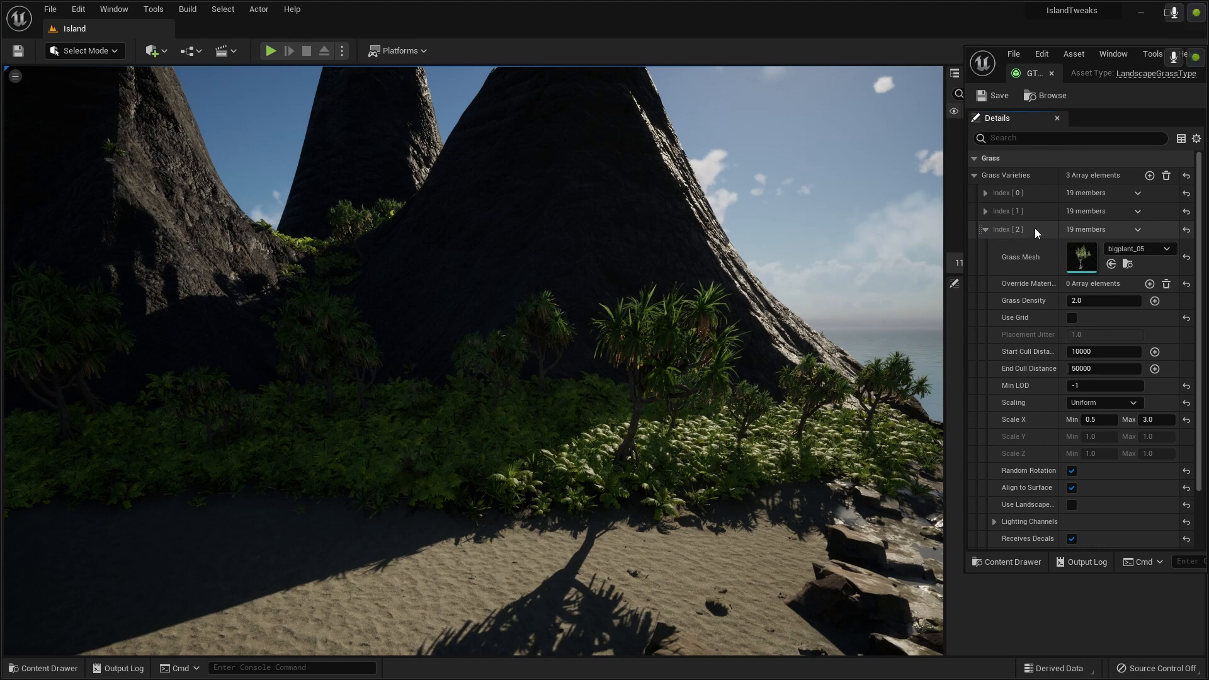
pyautogui.click(1137, 229)
pyautogui.click(1153, 278)
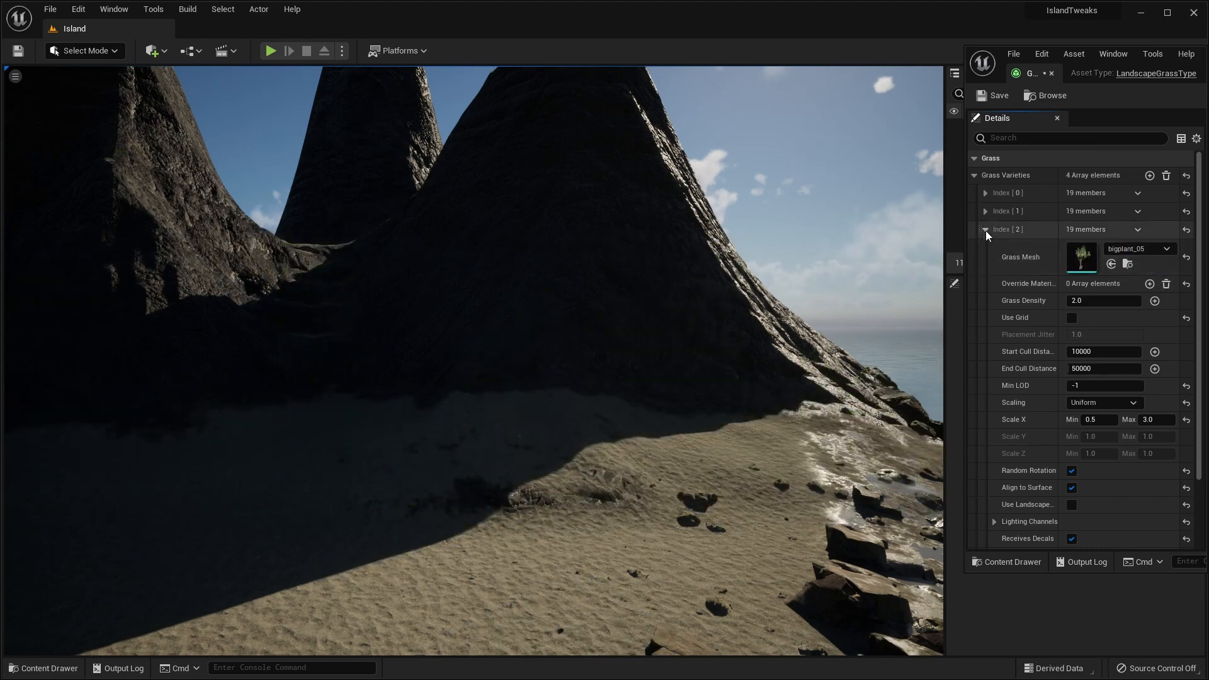
# Step: In the duplicated Index [3] grass variety, set Grass Density to 0.3 and assign the CoconutTree static mesh as the Grass Mesh
pyautogui.click(985, 230)
pyautogui.click(985, 248)
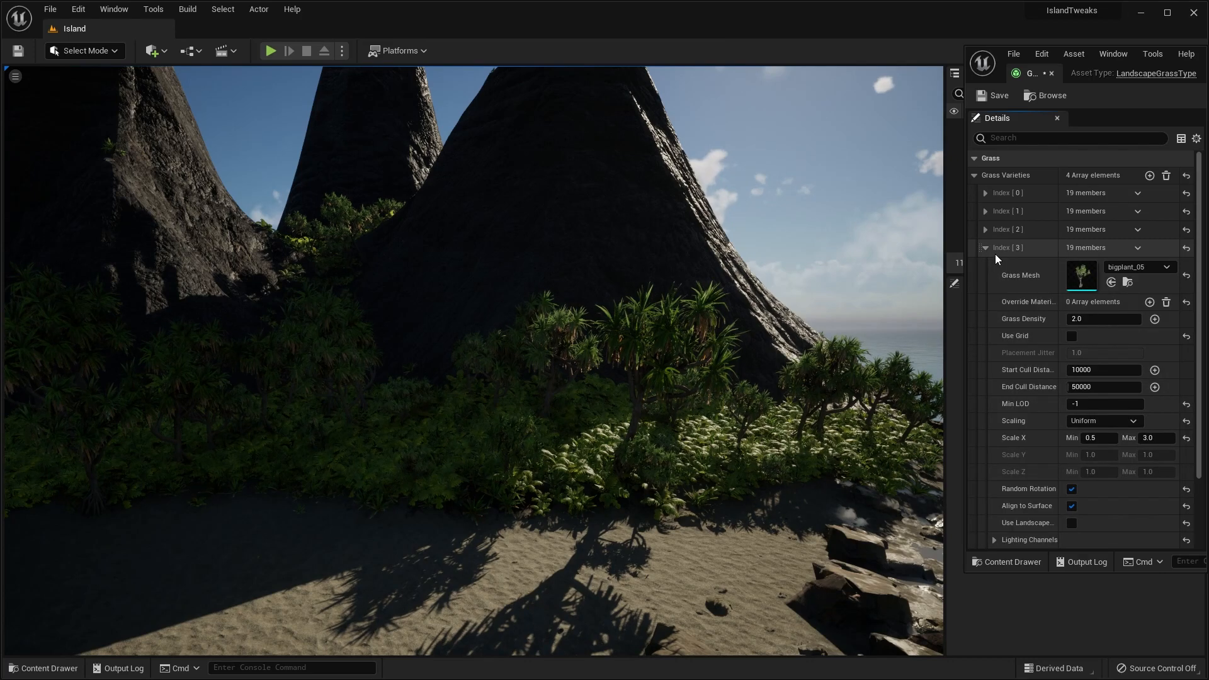
pyautogui.moveTo(964, 259); pyautogui.dragTo(951, 258)
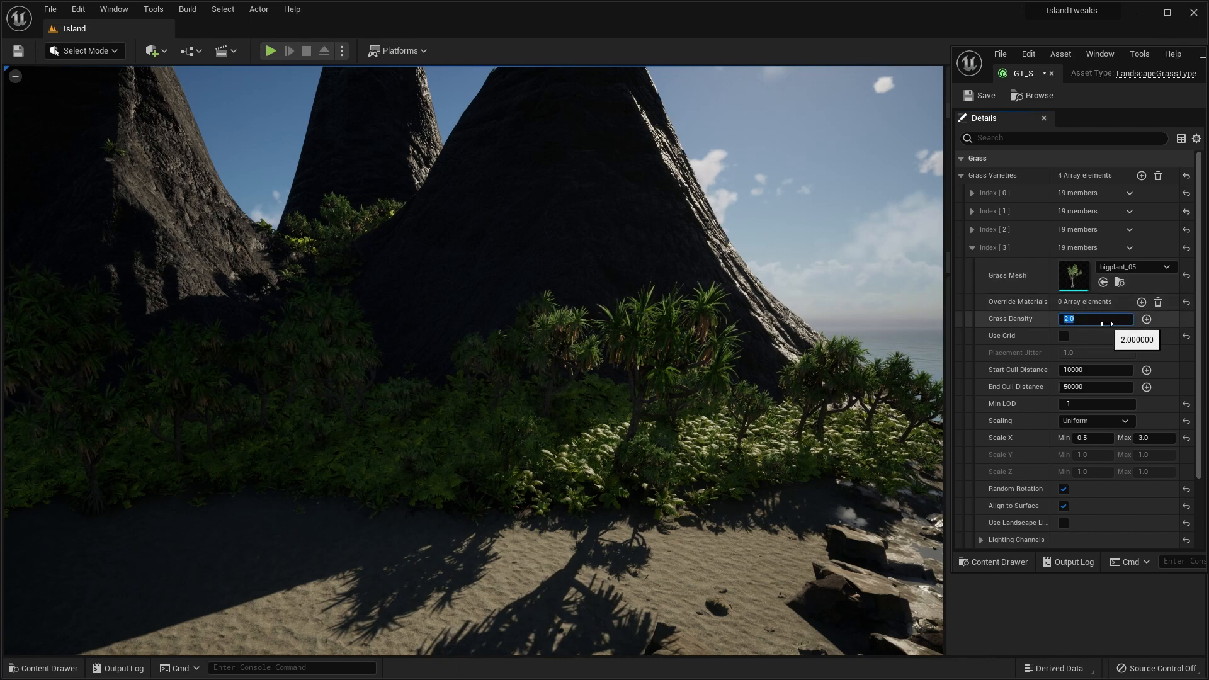
pyautogui.write('0.3')
pyautogui.press('Return')
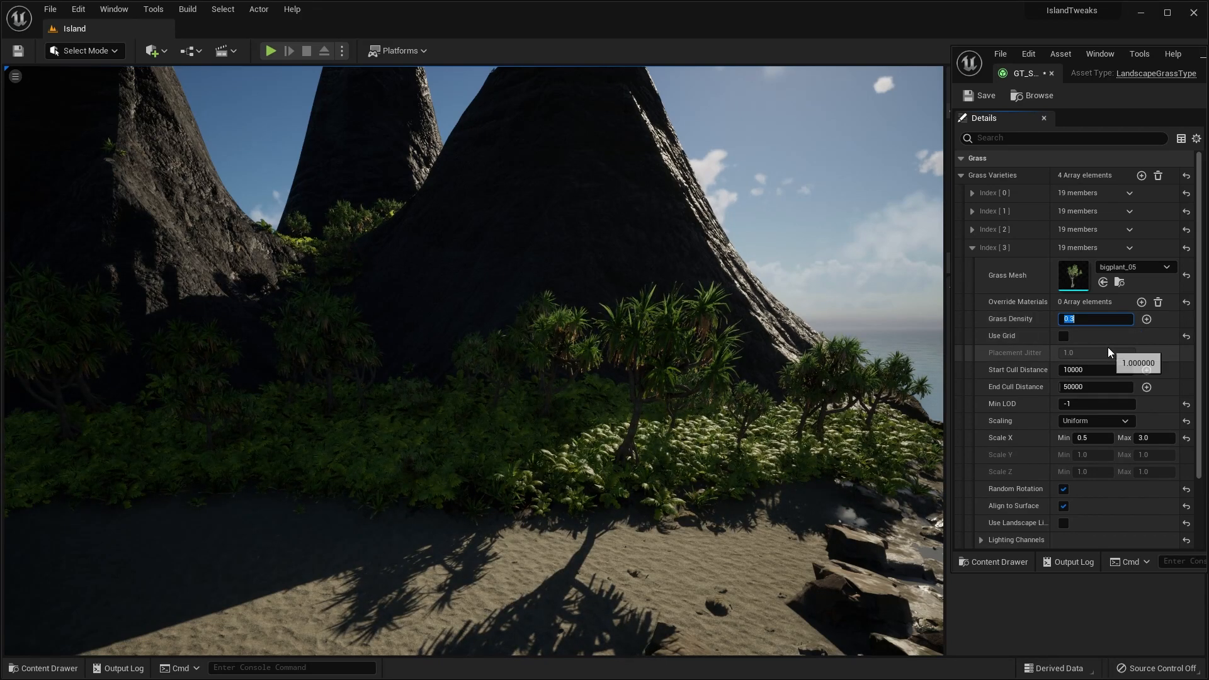
pyautogui.click(1167, 268)
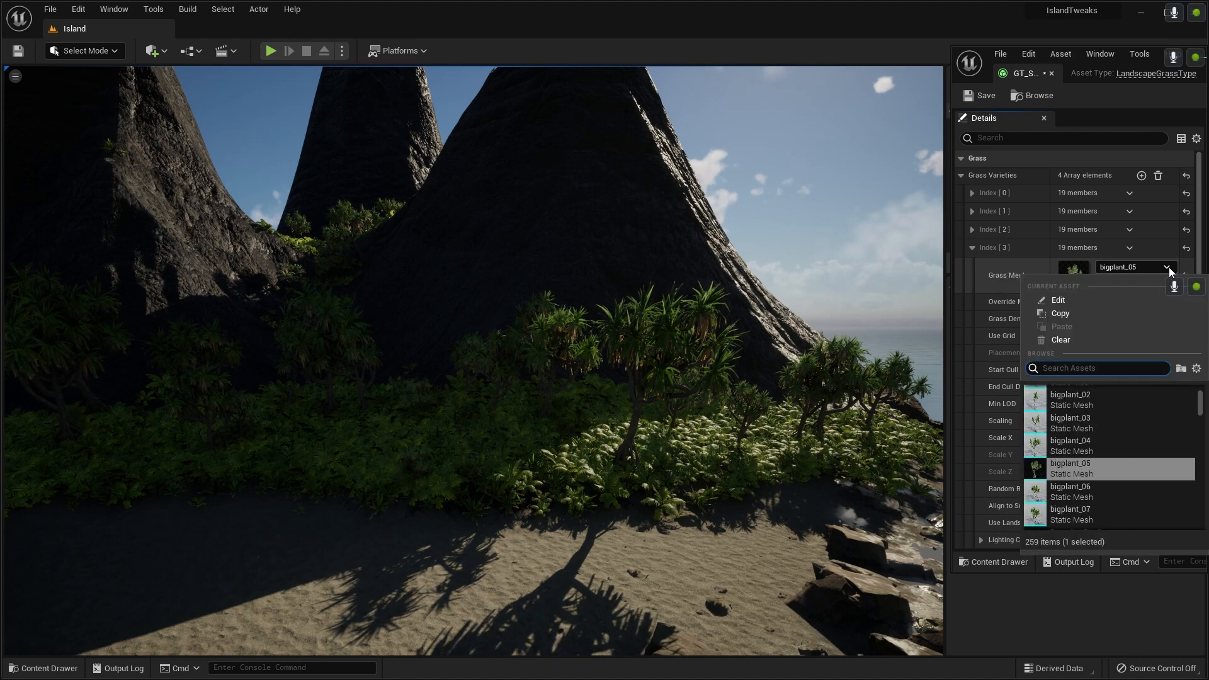
pyautogui.write('coconut')
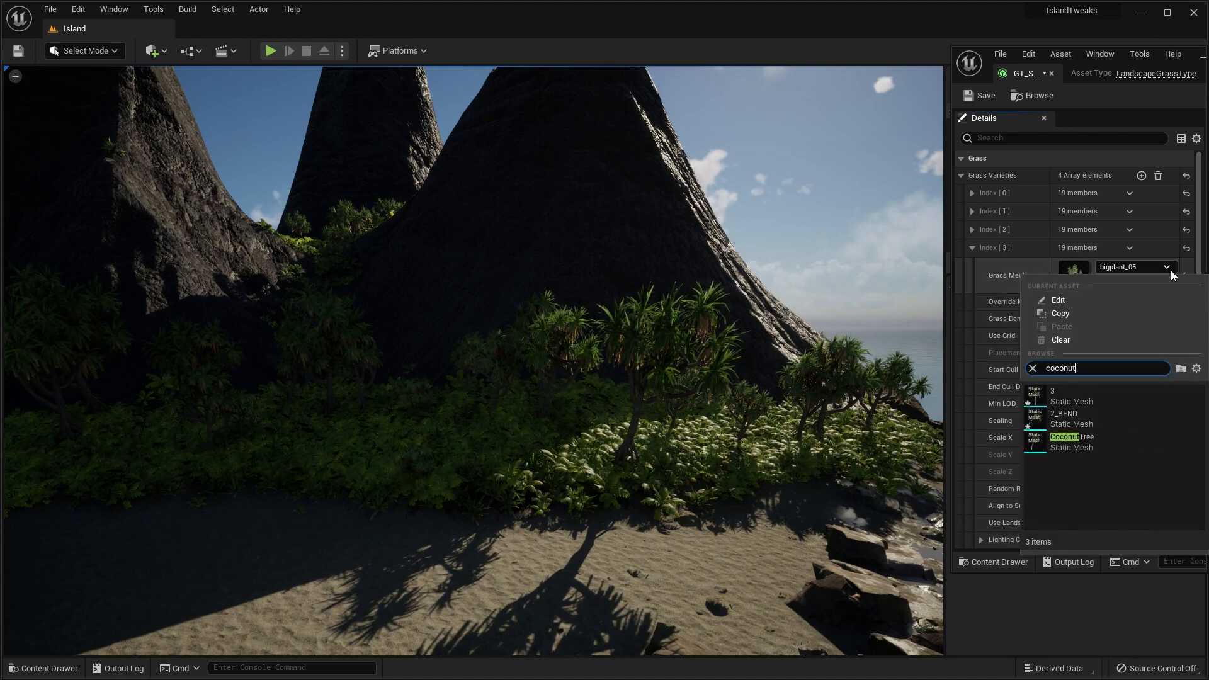
pyautogui.click(1065, 439)
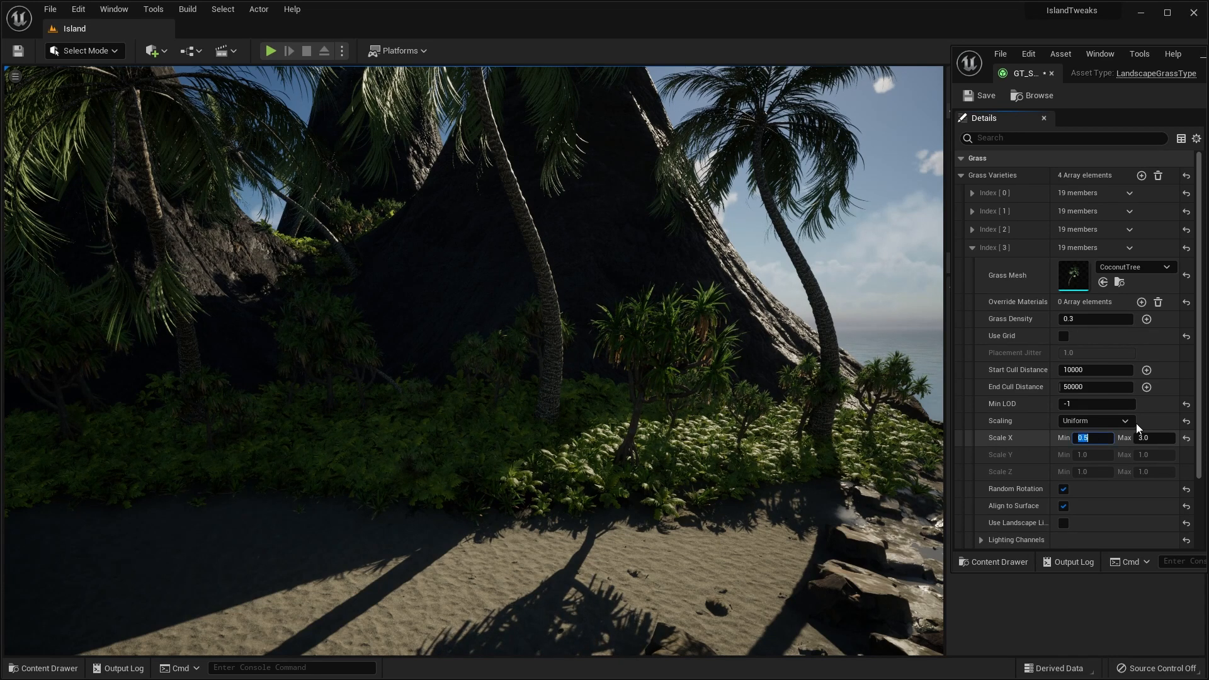
# Step: Set the CoconutTree variety's Scale X minimum to 0.3, trying a maximum of 1.0 before raising it to 2.0
pyautogui.write('0.3')
pyautogui.press('Return')
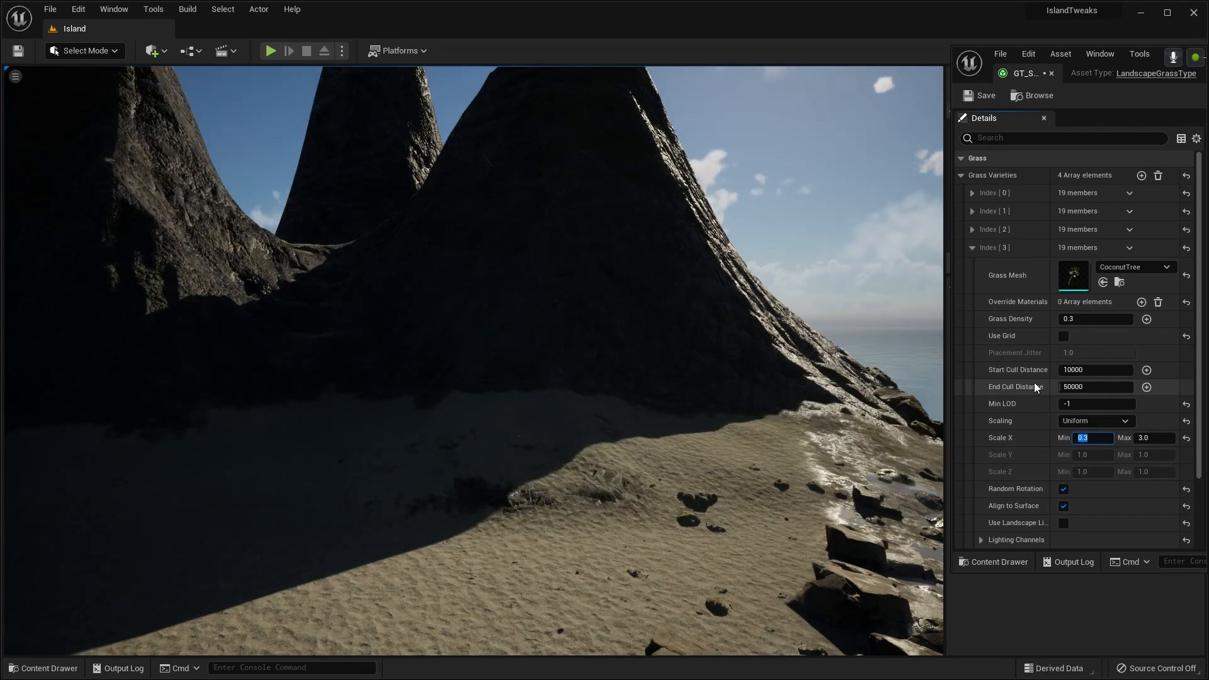
pyautogui.click(1145, 438)
pyautogui.write('1')
pyautogui.press('Return')
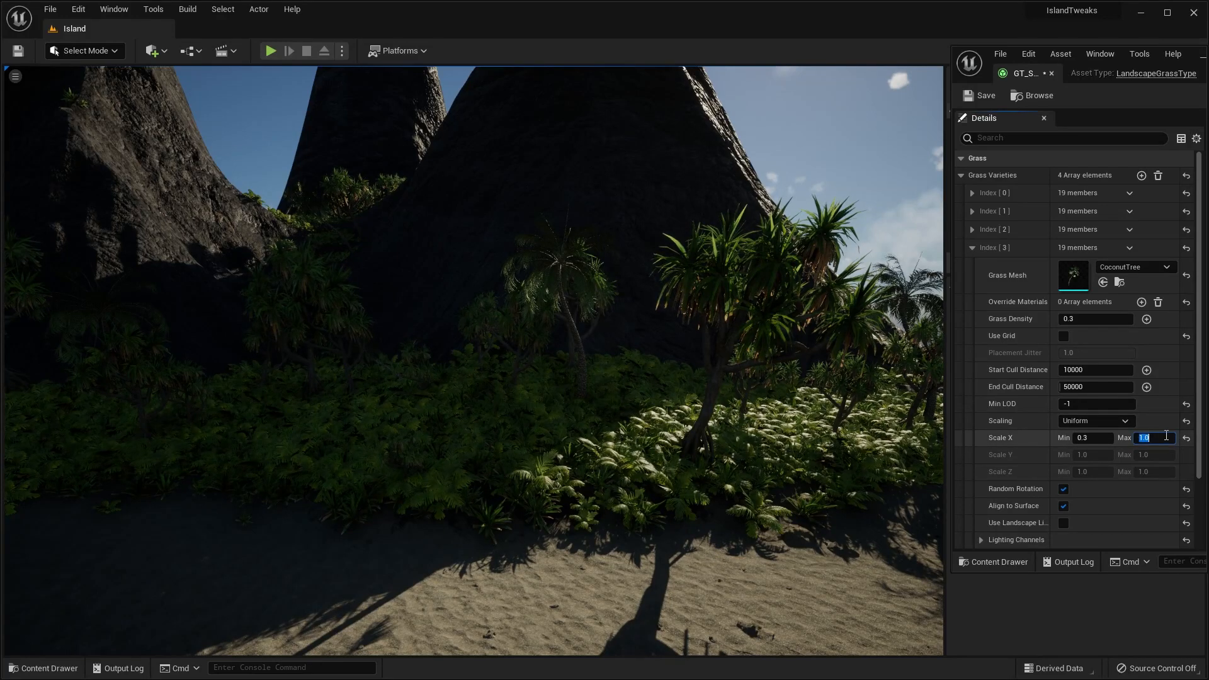
pyautogui.write('2')
pyautogui.press('Return')
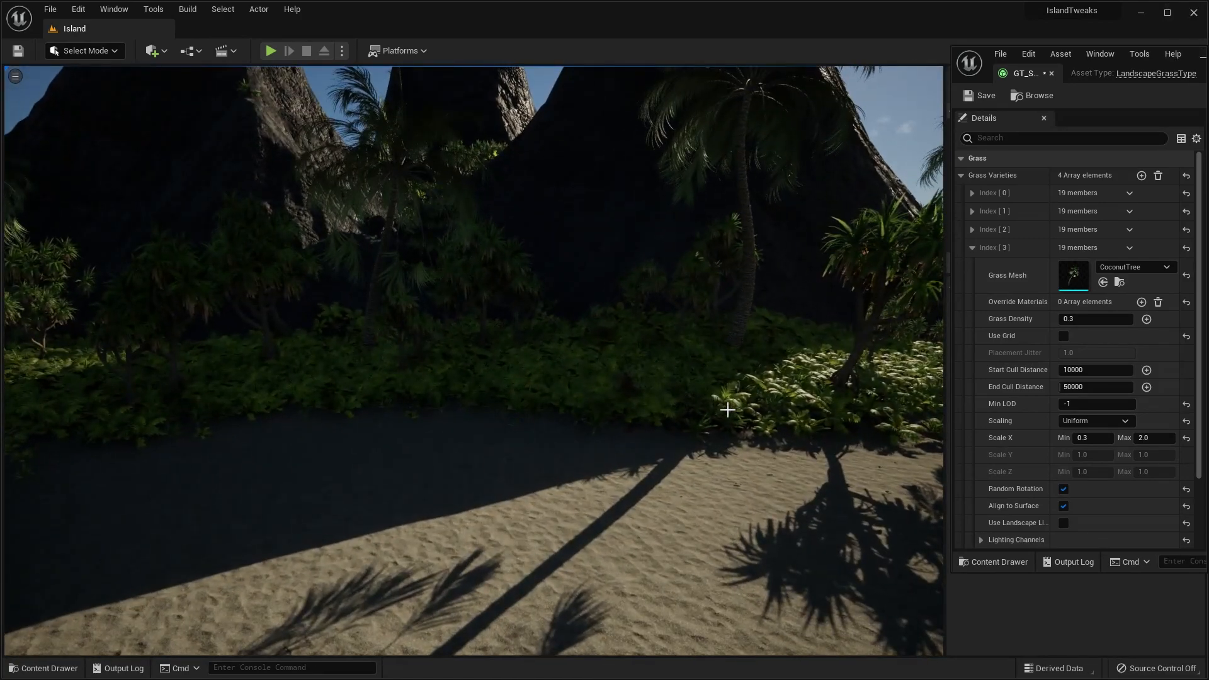
# Step: Play the level and run the character along the beach to judge the coconut trees' size, and end the play session
pyautogui.hotkey('alt', 'p')
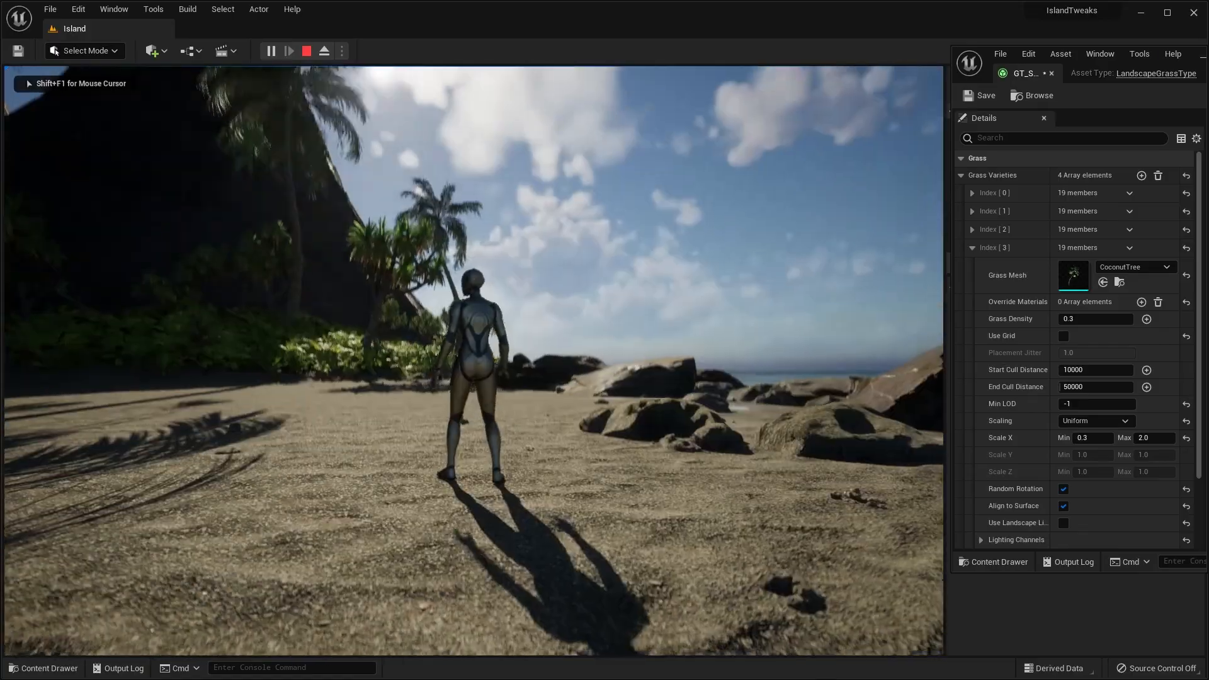
pyautogui.press('w')
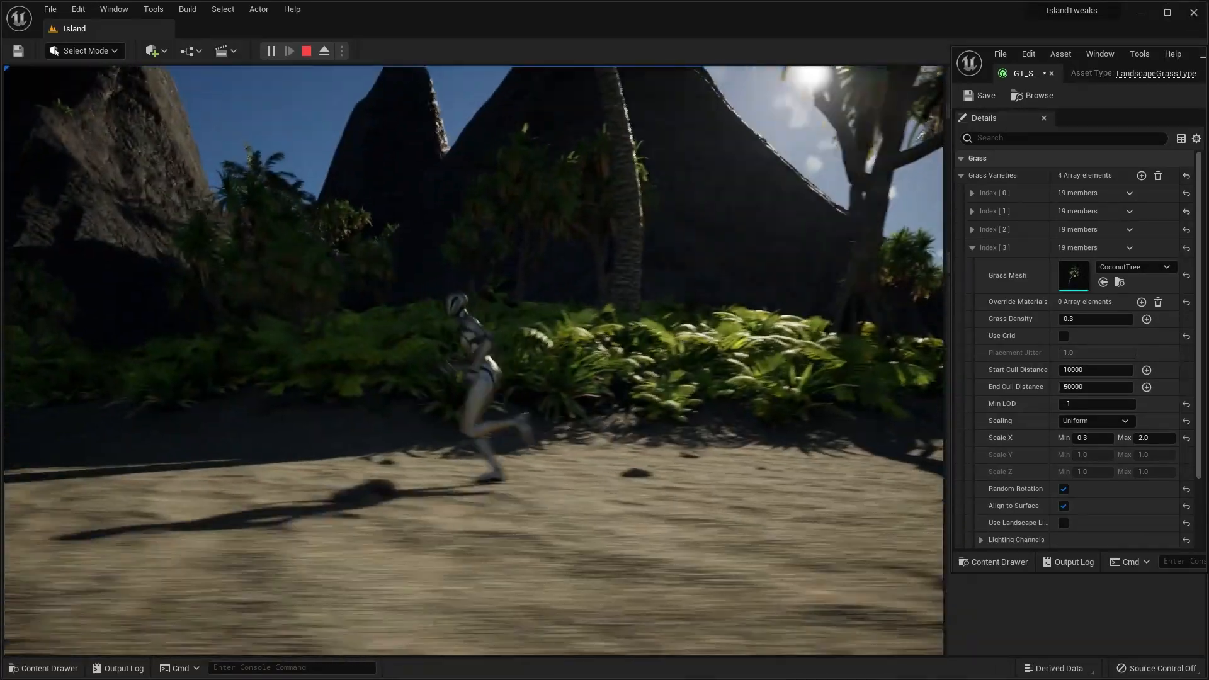
pyautogui.hotkey('shift', 'F1')
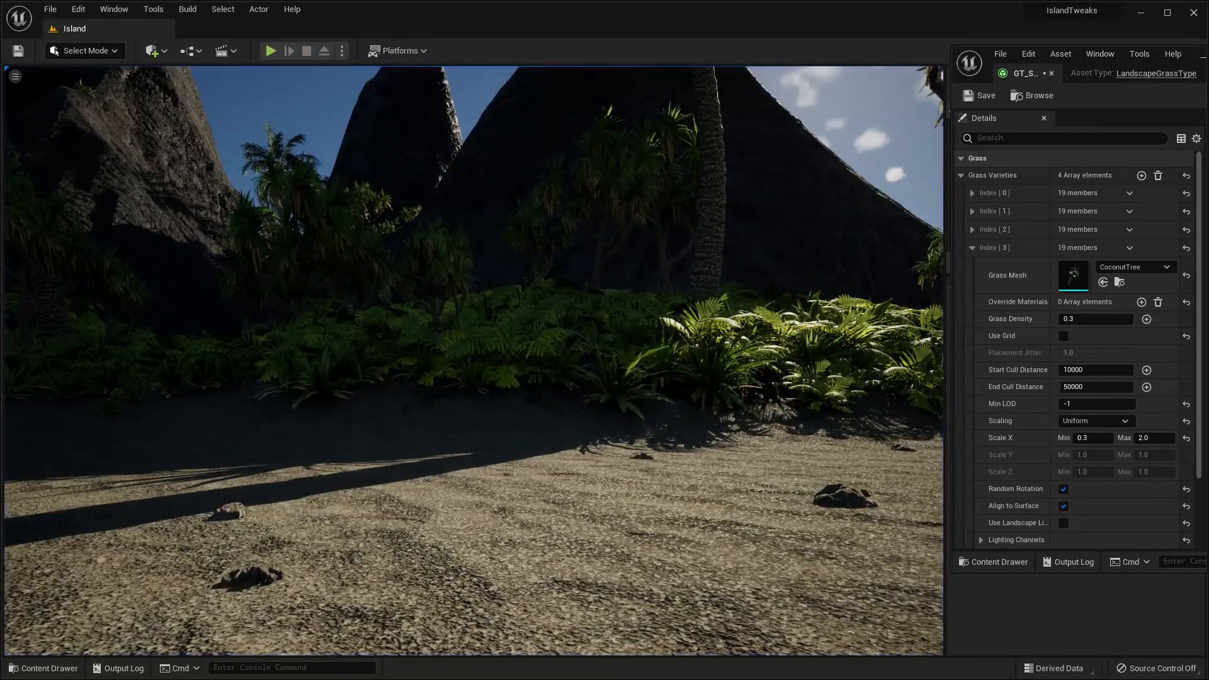
pyautogui.press('s')
pyautogui.press('e')
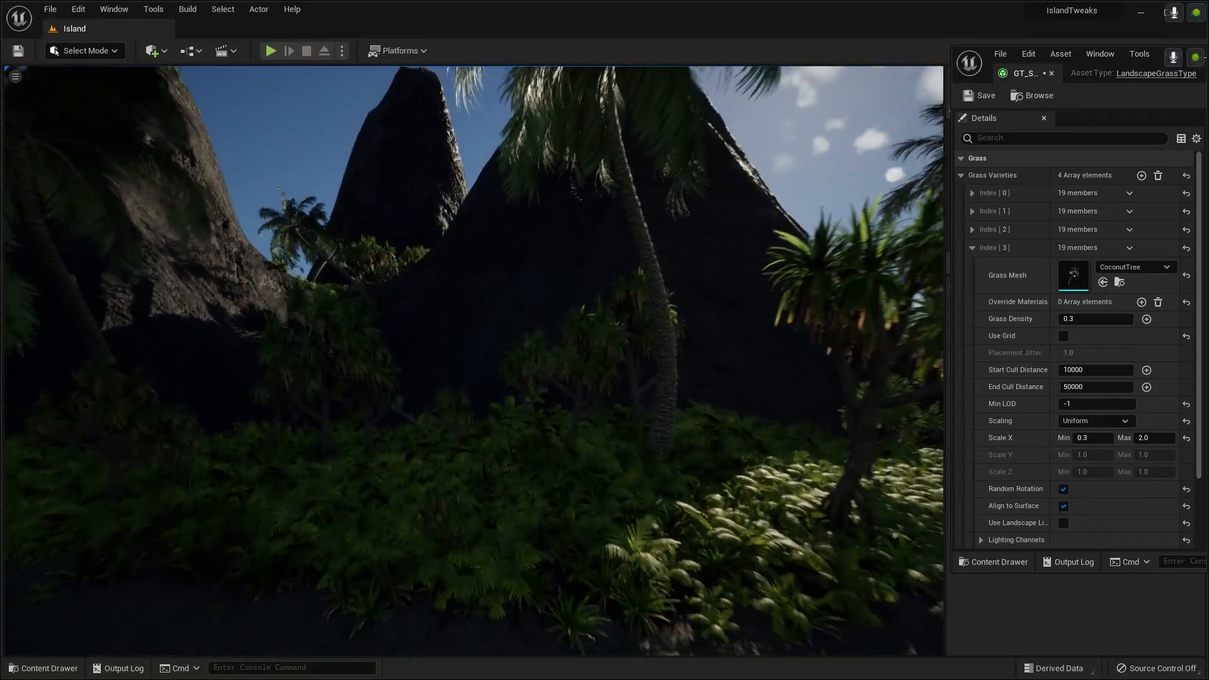
# Step: Set the CoconutTree variety's Scale X maximum to 1.5 and check the tree sizes along the shoreline
pyautogui.press('s')
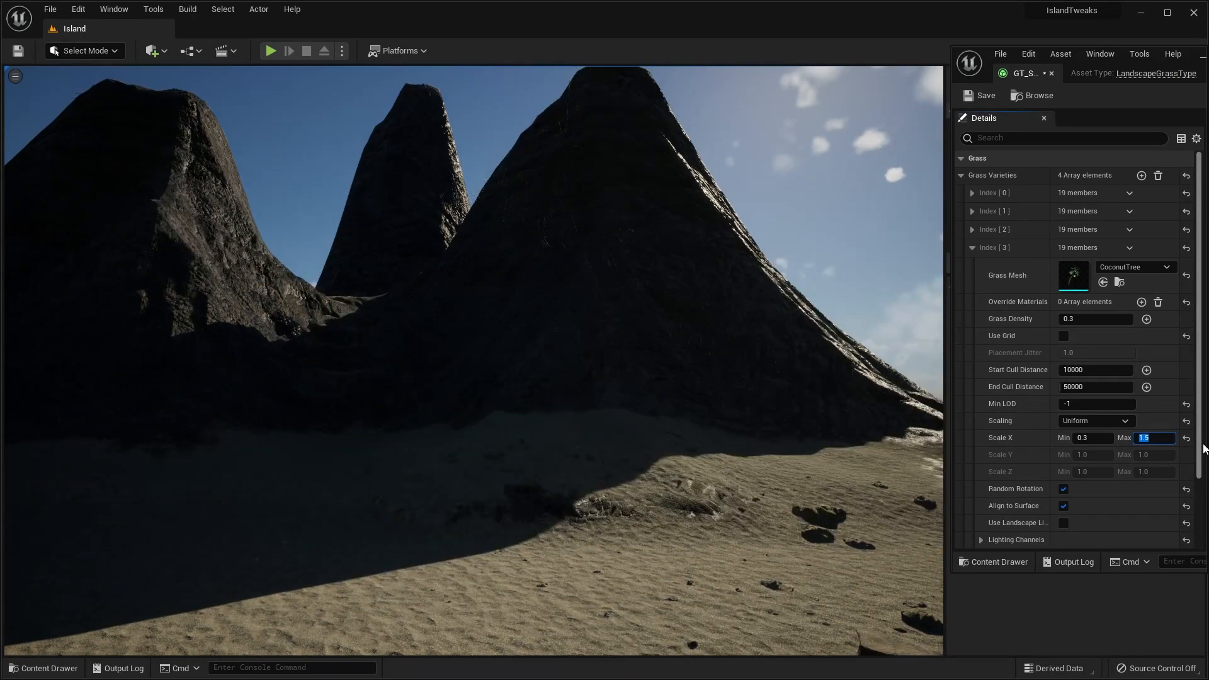
pyautogui.moveTo(655, 353); pyautogui.dragTo(672, 377, button='right')
pyautogui.press('s')
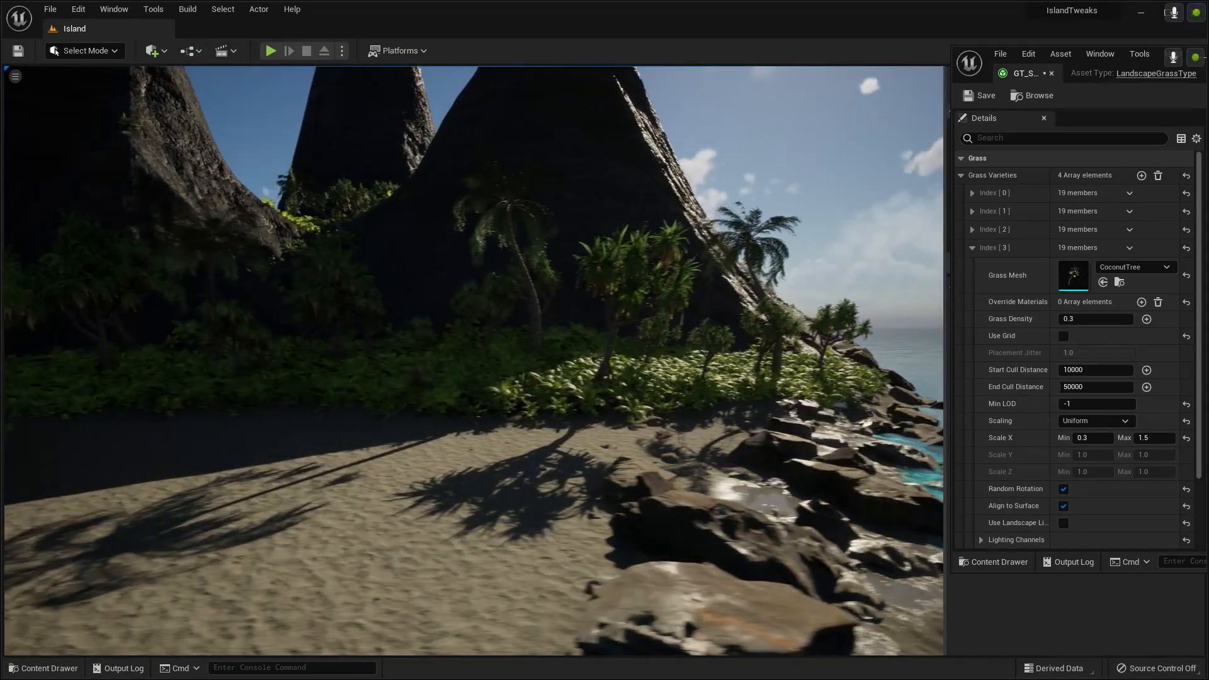
pyautogui.press('w')
pyautogui.press('e')
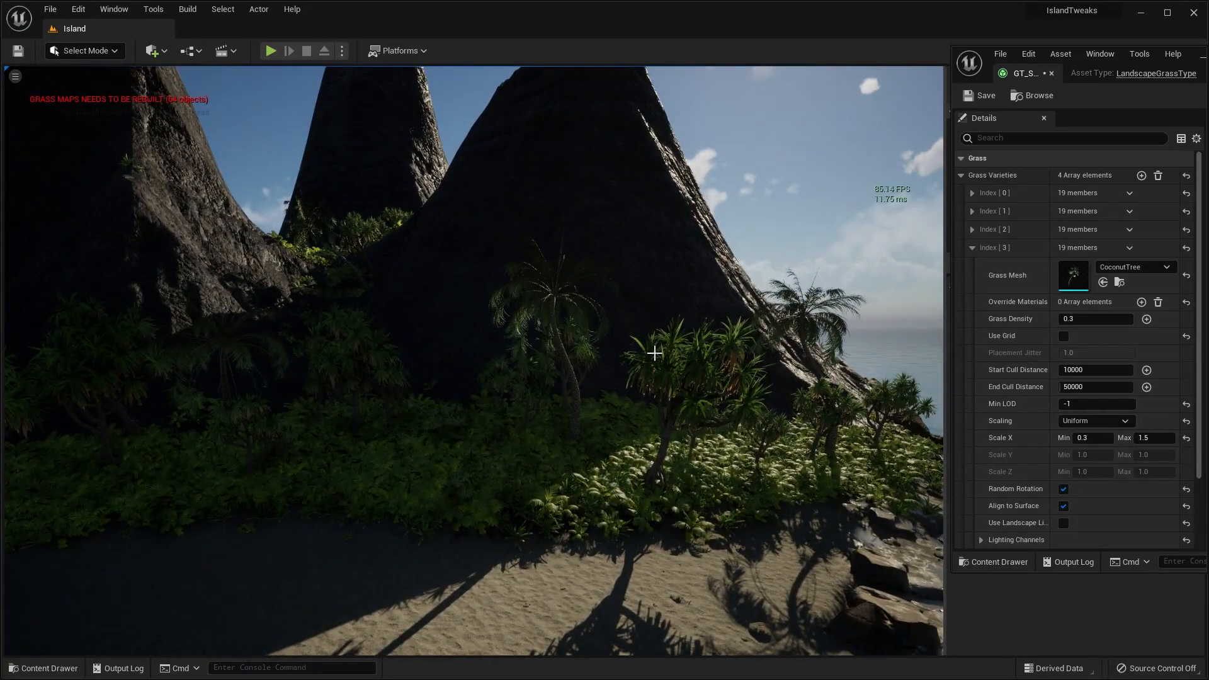
# Step: Set the CoconutTree variety's Grass Density to 0.5 and check the tree coverage from above the beach
pyautogui.moveTo(641, 319)
pyautogui.mouseDown(button='right')
pyautogui.moveTo(705, 321)
pyautogui.moveTo(649, 345)
pyautogui.moveTo(516, 348)
pyautogui.moveTo(668, 354)
pyautogui.moveTo(554, 351)
pyautogui.moveTo(641, 319)
pyautogui.mouseUp(button='right')
pyautogui.press('a')
pyautogui.press('s')
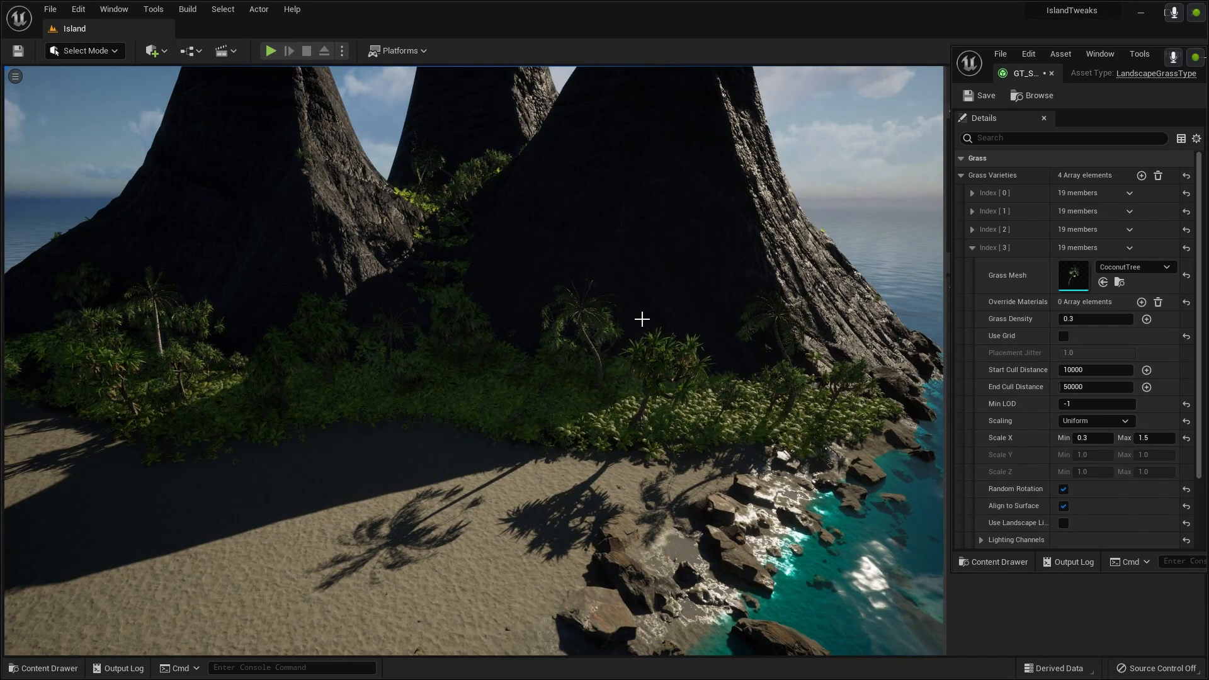
pyautogui.moveTo(641, 320)
pyautogui.mouseDown(button='right')
pyautogui.moveTo(591, 305)
pyautogui.moveTo(600, 284)
pyautogui.moveTo(641, 302)
pyautogui.mouseUp(button='right')
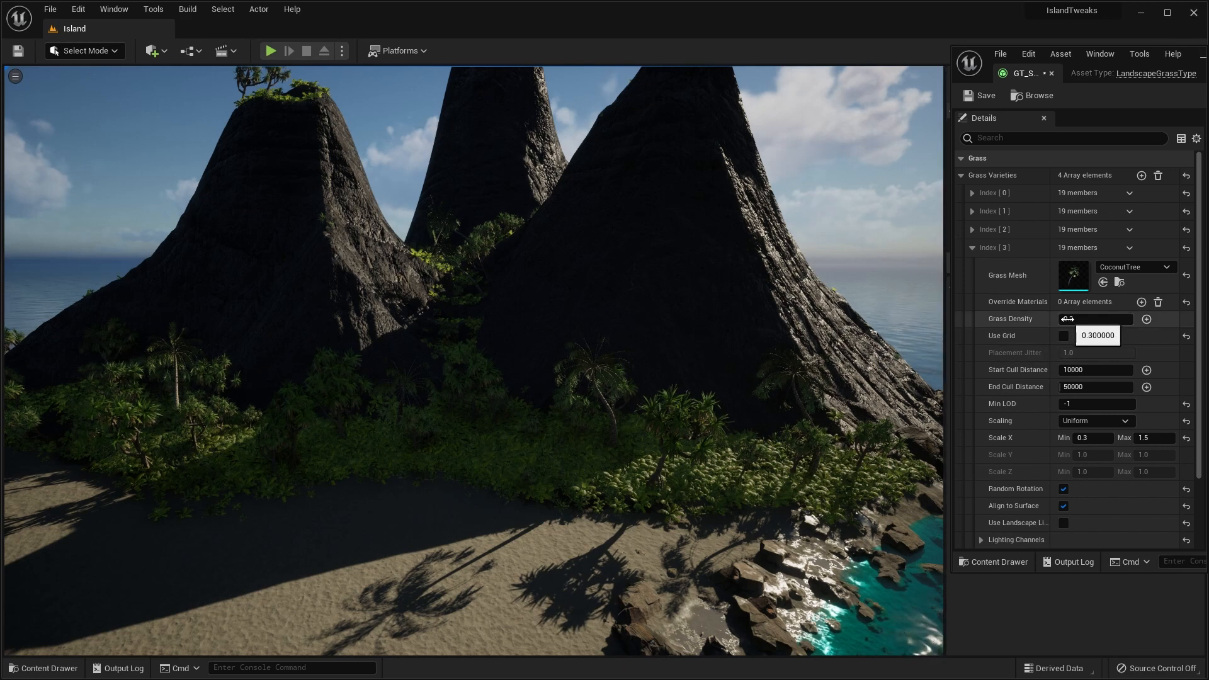
pyautogui.write('0.5')
pyautogui.press('Return')
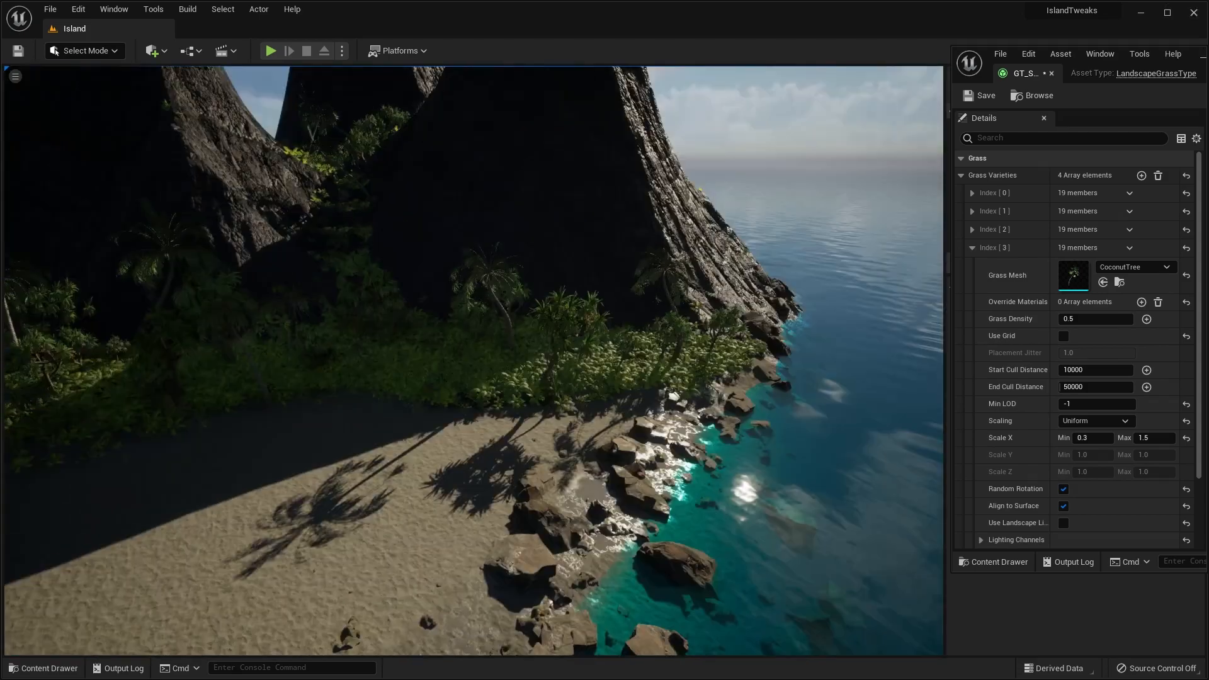
pyautogui.moveTo(362, 119); pyautogui.dragTo(289, 85, button='right')
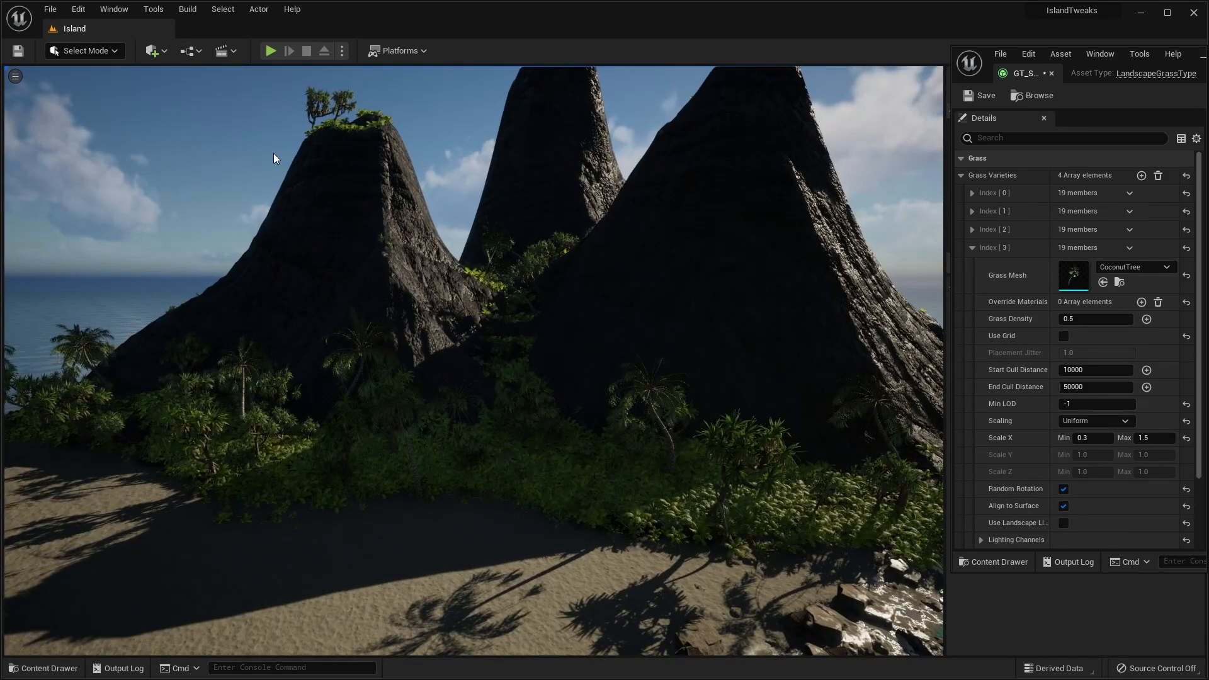
# Step: Switch the Island viewport's view mode to Mesh LOD Coloration
pyautogui.click(114, 51)
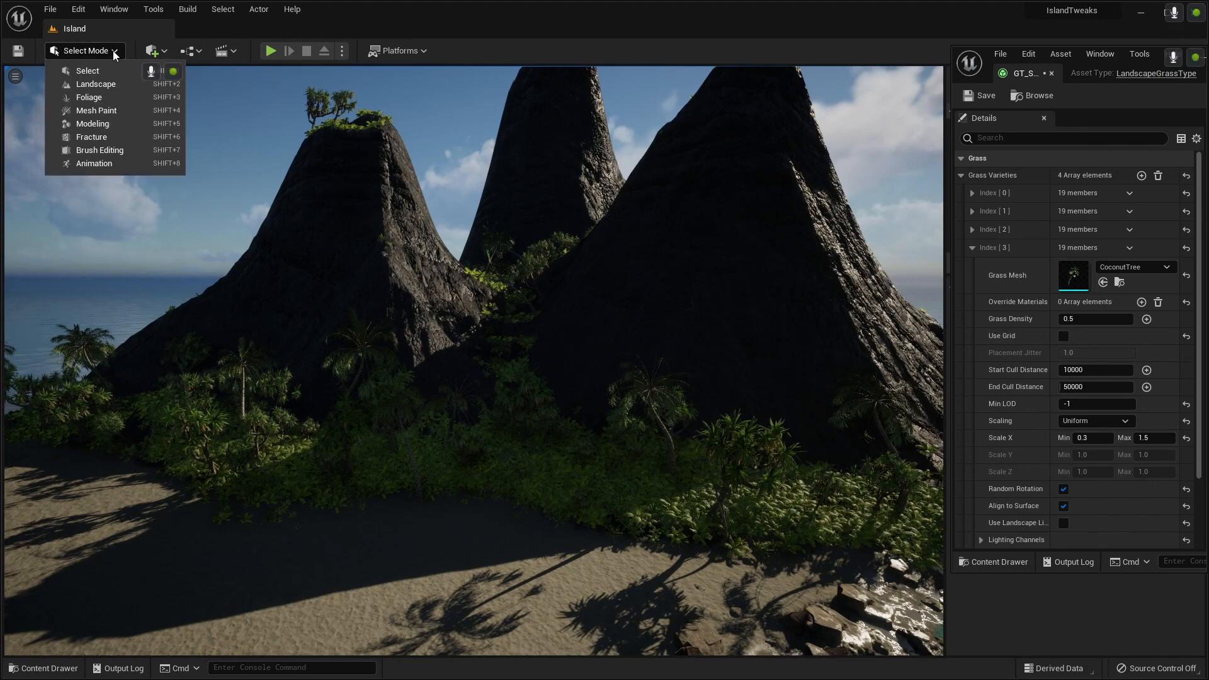
pyautogui.click(255, 106)
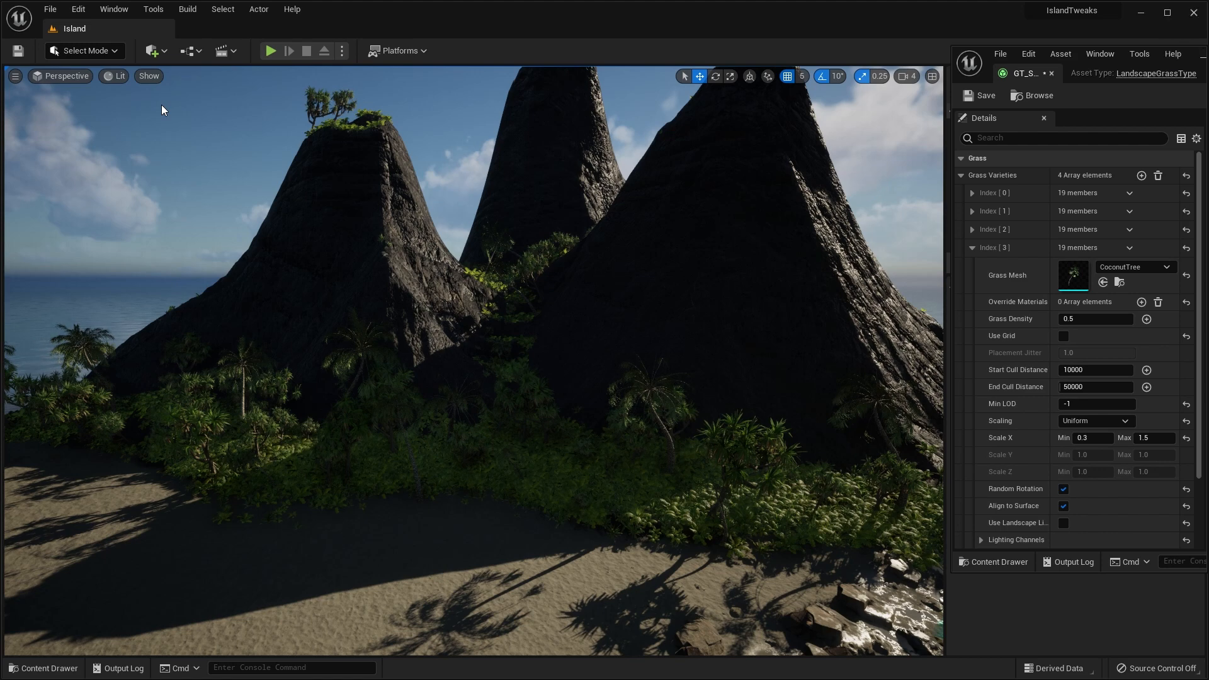
pyautogui.click(112, 76)
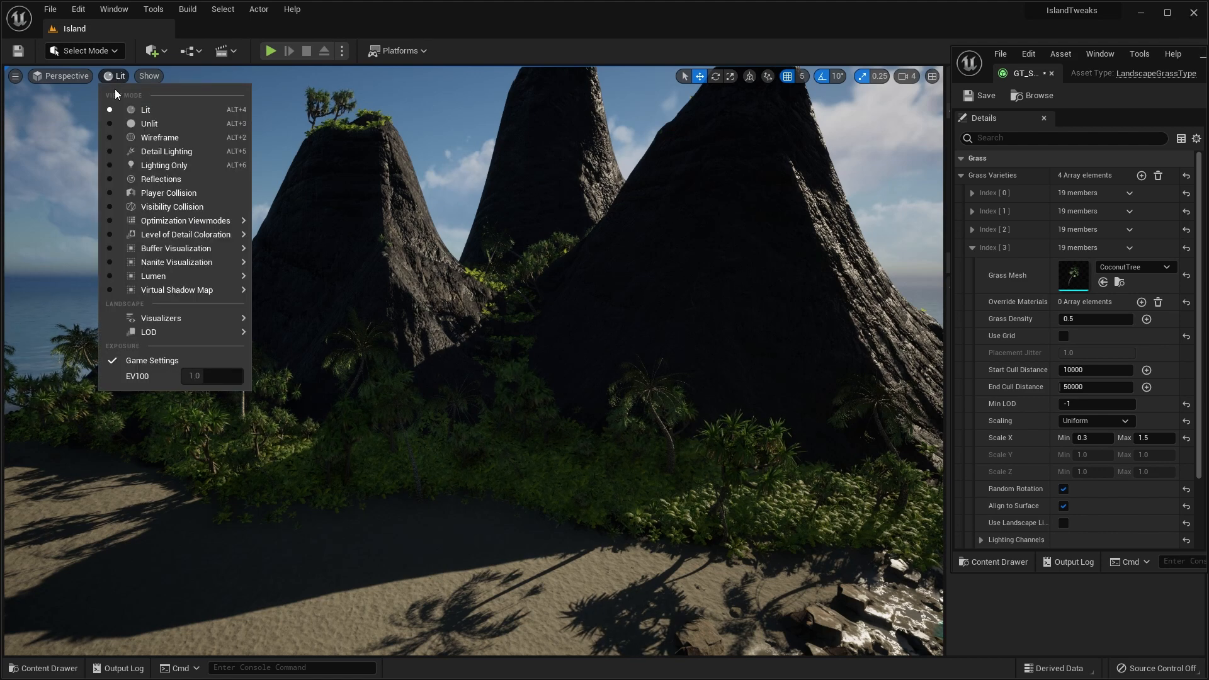
pyautogui.moveTo(196, 236)
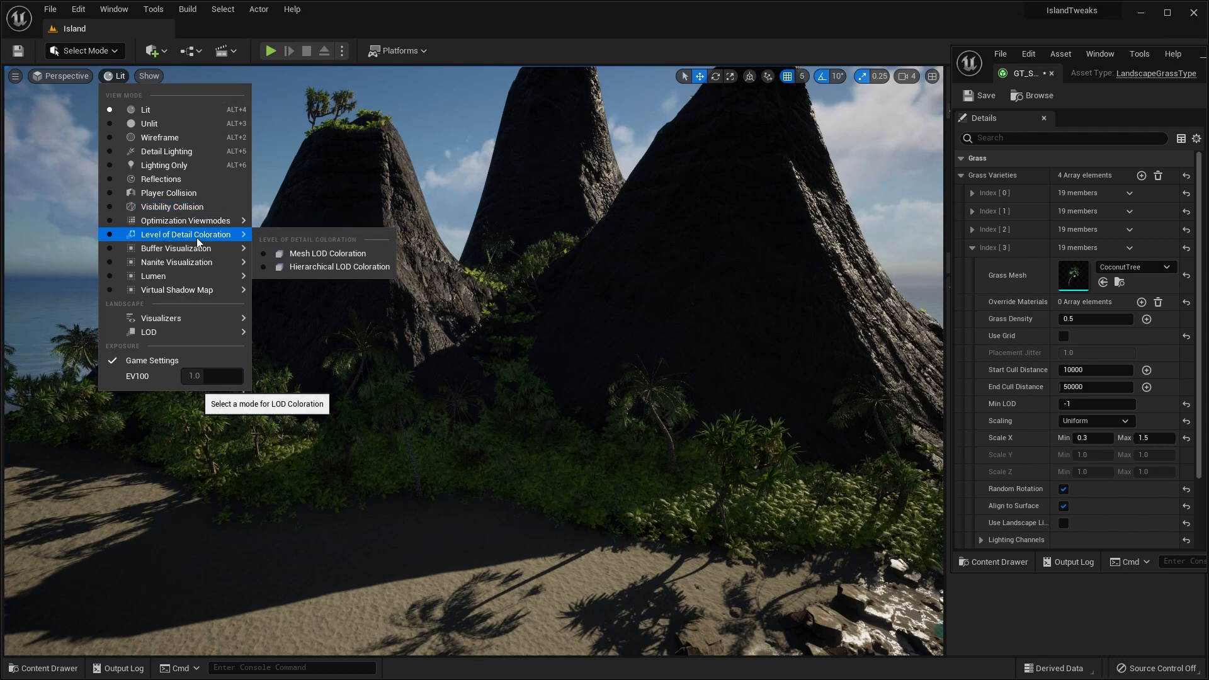
pyautogui.click(313, 255)
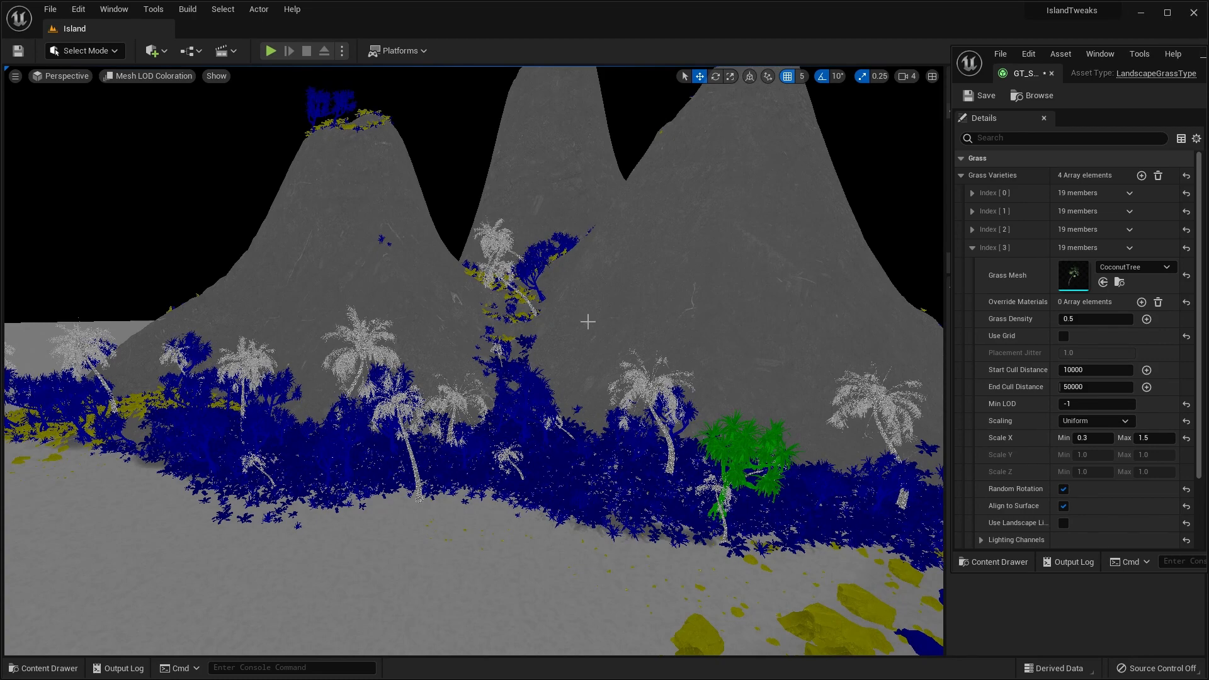
# Step: Examine how the LOD colors of the coconut trees and surrounding plants respond to moving closer and farther away
pyautogui.moveTo(697, 433); pyautogui.dragTo(715, 481, button='right')
pyautogui.press('w')
pyautogui.press('w')
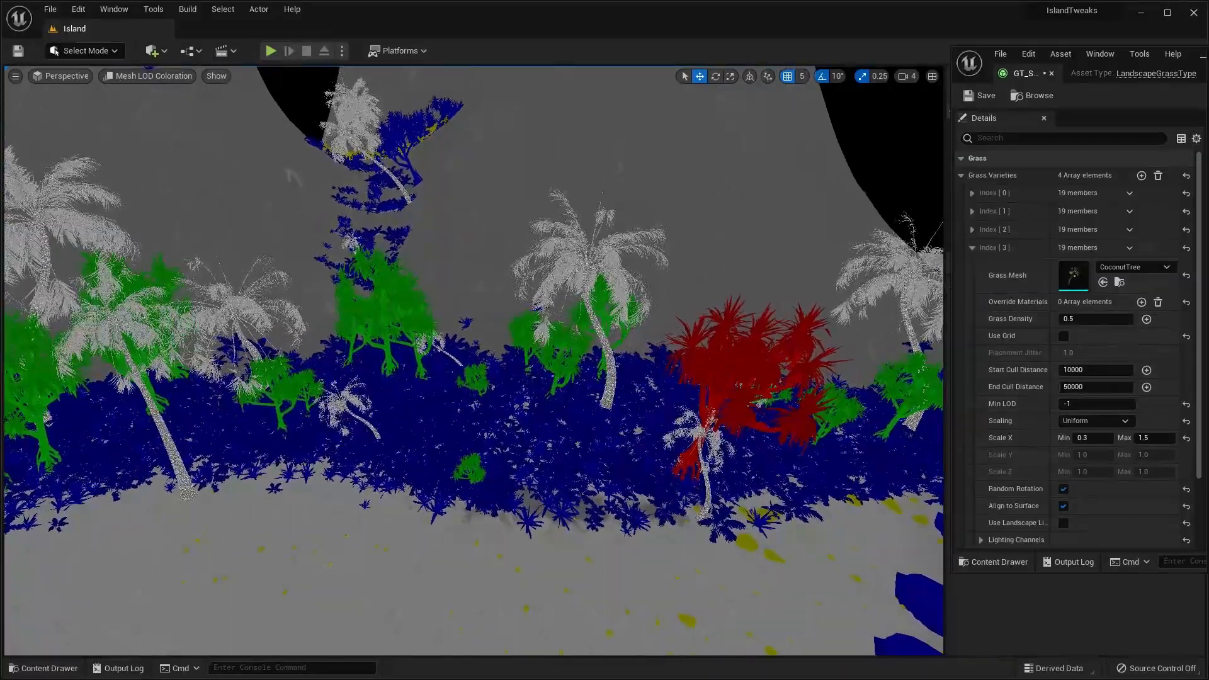
pyautogui.moveTo(715, 481)
pyautogui.mouseDown(button='right')
pyautogui.moveTo(787, 493)
pyautogui.moveTo(780, 481)
pyautogui.moveTo(730, 481)
pyautogui.moveTo(684, 557)
pyautogui.moveTo(689, 504)
pyautogui.moveTo(701, 507)
pyautogui.moveTo(666, 508)
pyautogui.moveTo(743, 506)
pyautogui.moveTo(703, 501)
pyautogui.moveTo(712, 505)
pyautogui.mouseUp(button='right')
pyautogui.press('w')
pyautogui.press('w')
pyautogui.press('w')
pyautogui.press('w')
pyautogui.press('s')
pyautogui.press('w')
pyautogui.press('s')
pyautogui.press('s')
pyautogui.press('a')
pyautogui.press('d')
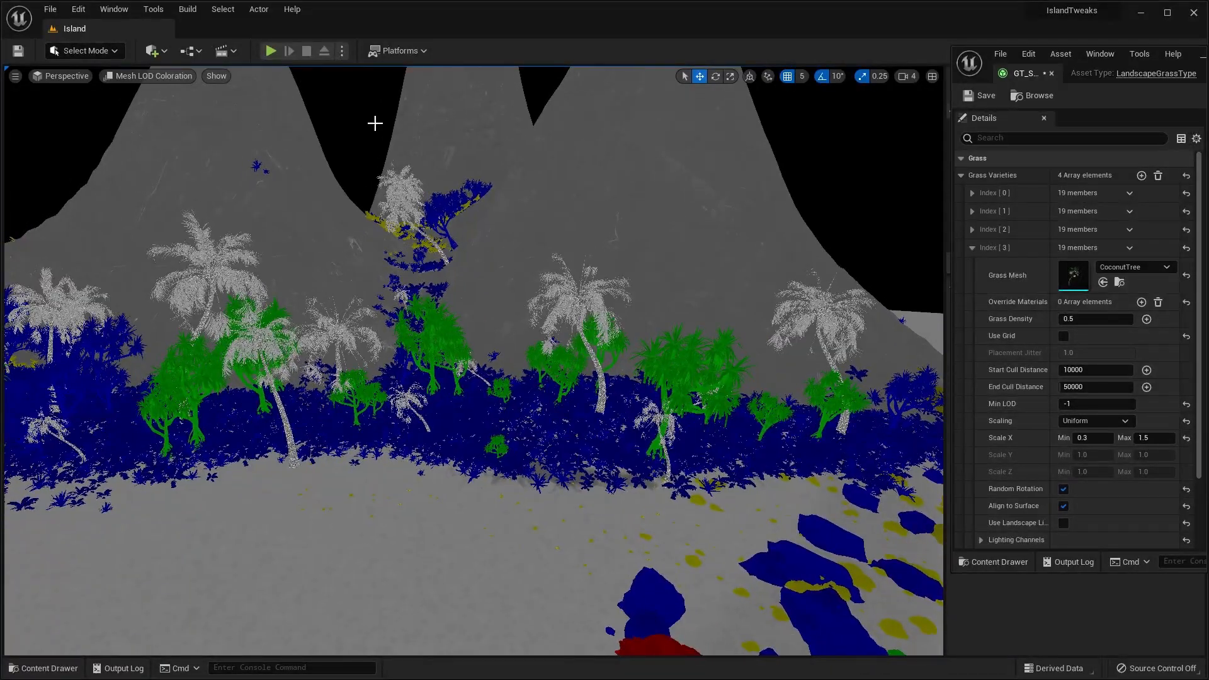
# Step: Return the Island viewport to the Lit view mode
pyautogui.click(136, 77)
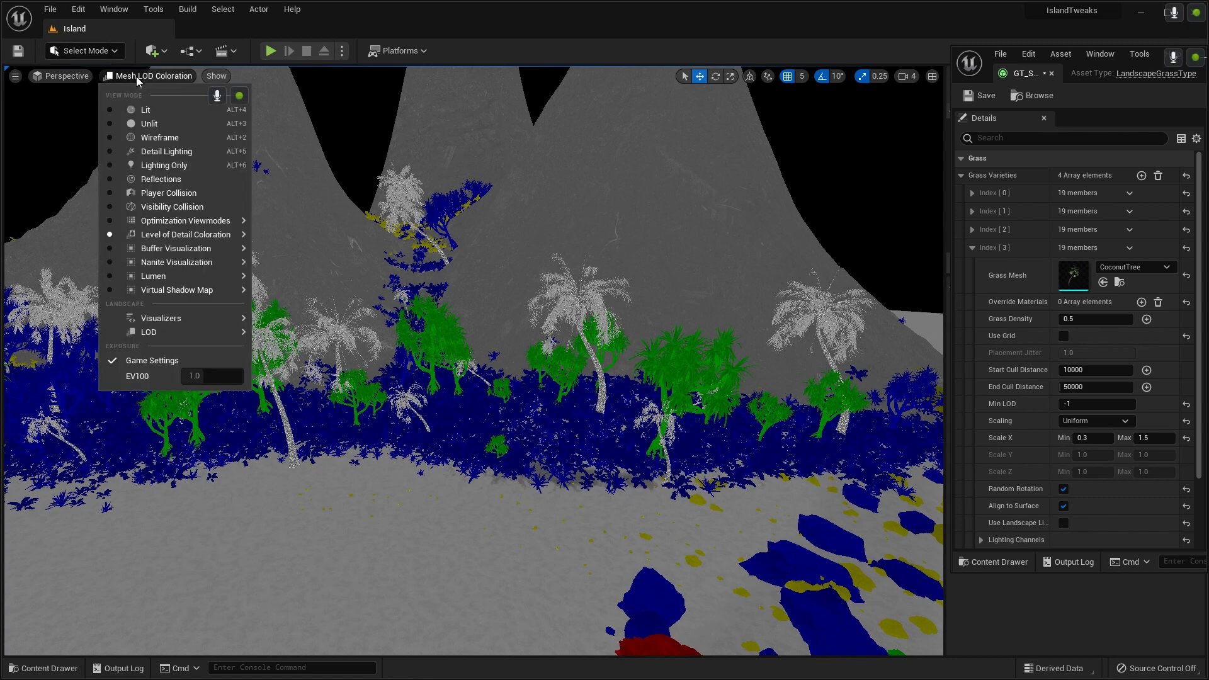
pyautogui.click(153, 112)
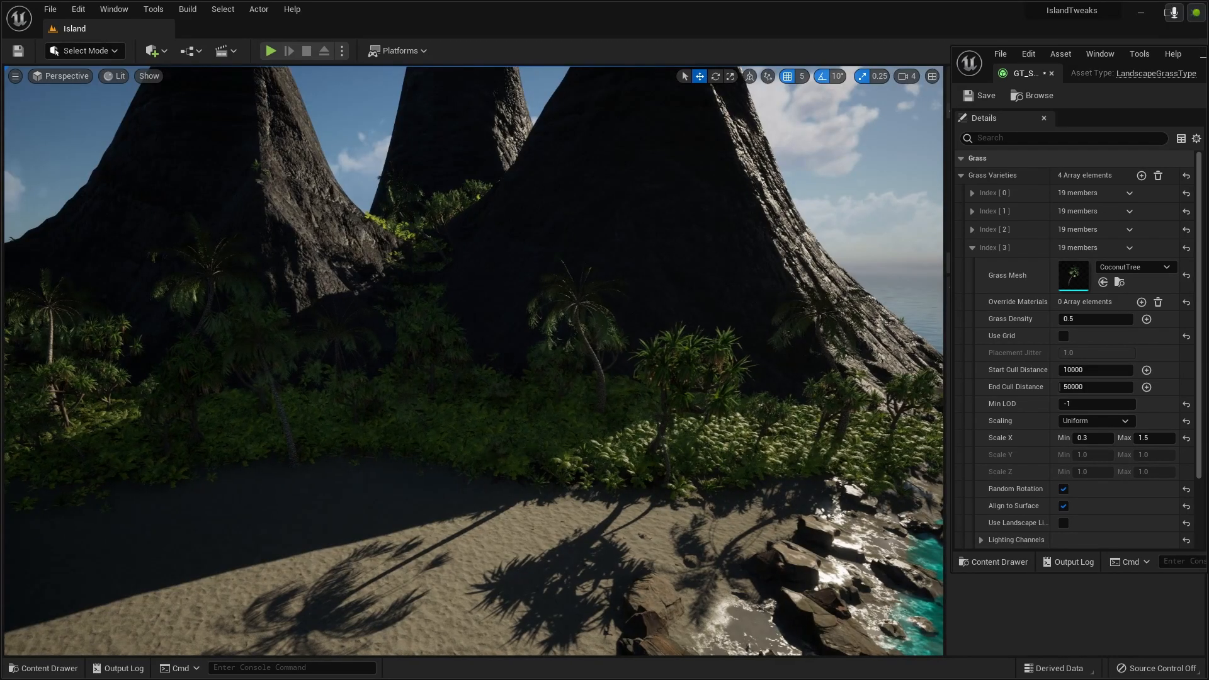
pyautogui.moveTo(429, 253); pyautogui.dragTo(429, 254, button='right')
pyautogui.press('d')
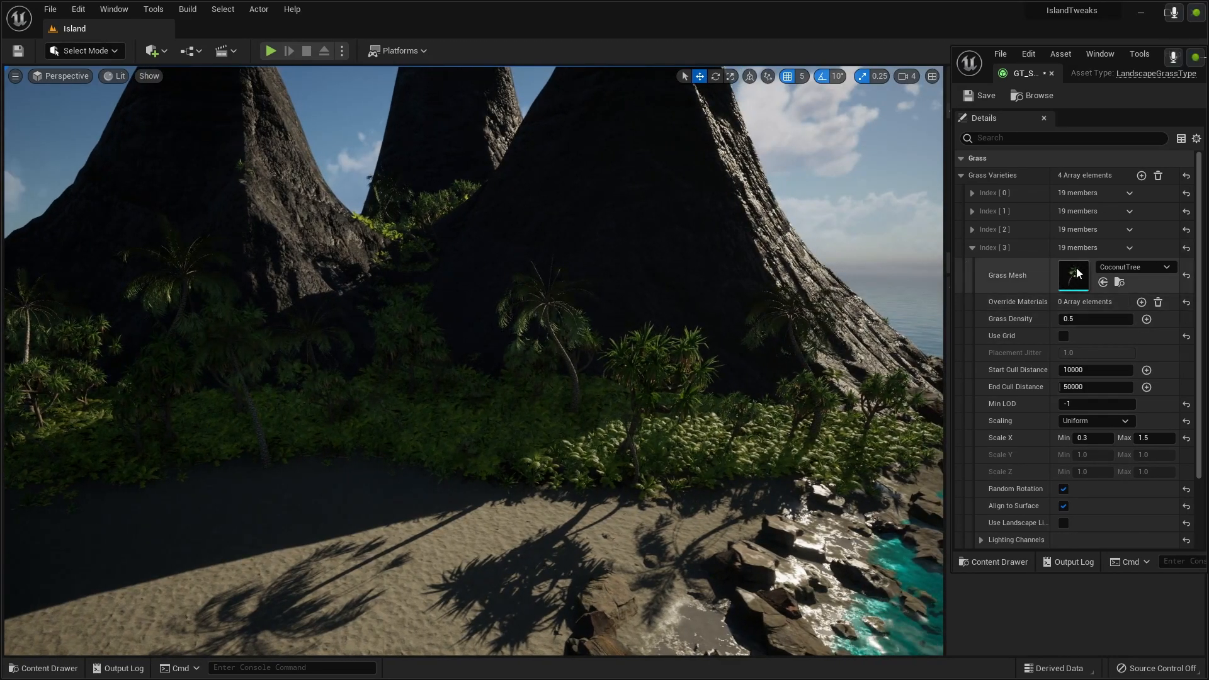
# Step: Locate and open the CoconutTree static mesh, dock its editor beside the Island level, and check its LOD from farther away
pyautogui.click(1120, 284)
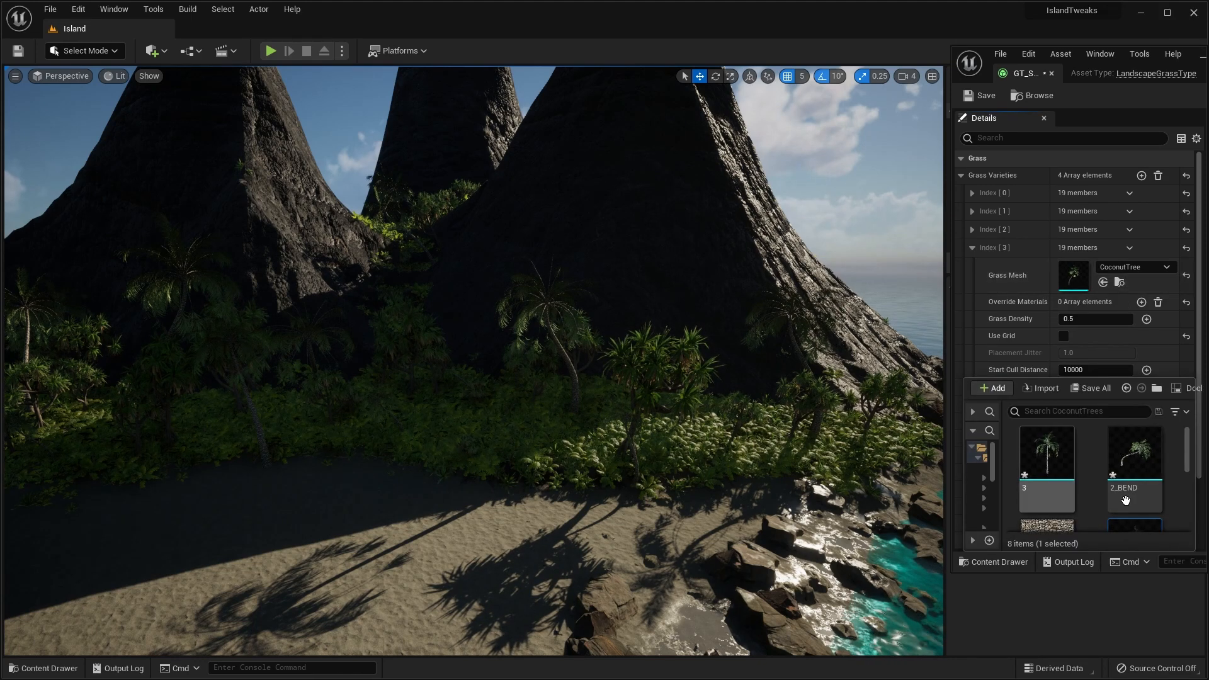
pyautogui.scroll(-1, 1064, 501)
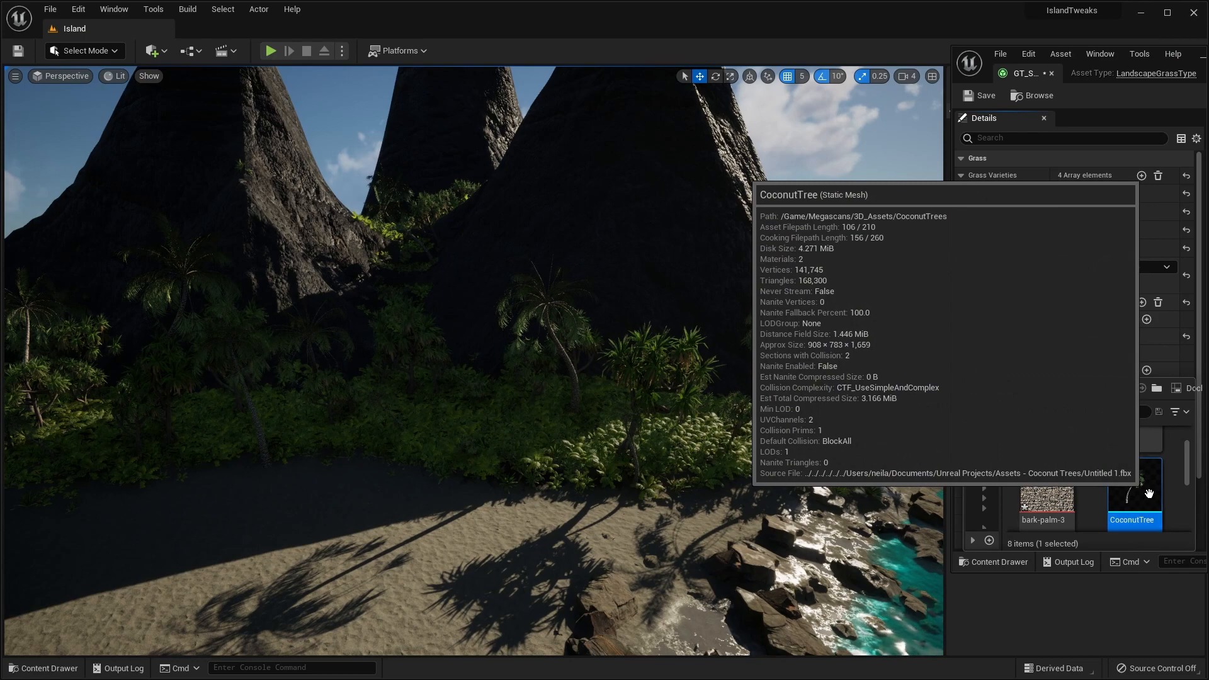
pyautogui.doubleClick(1148, 494)
pyautogui.moveTo(942, 70); pyautogui.dragTo(182, 30)
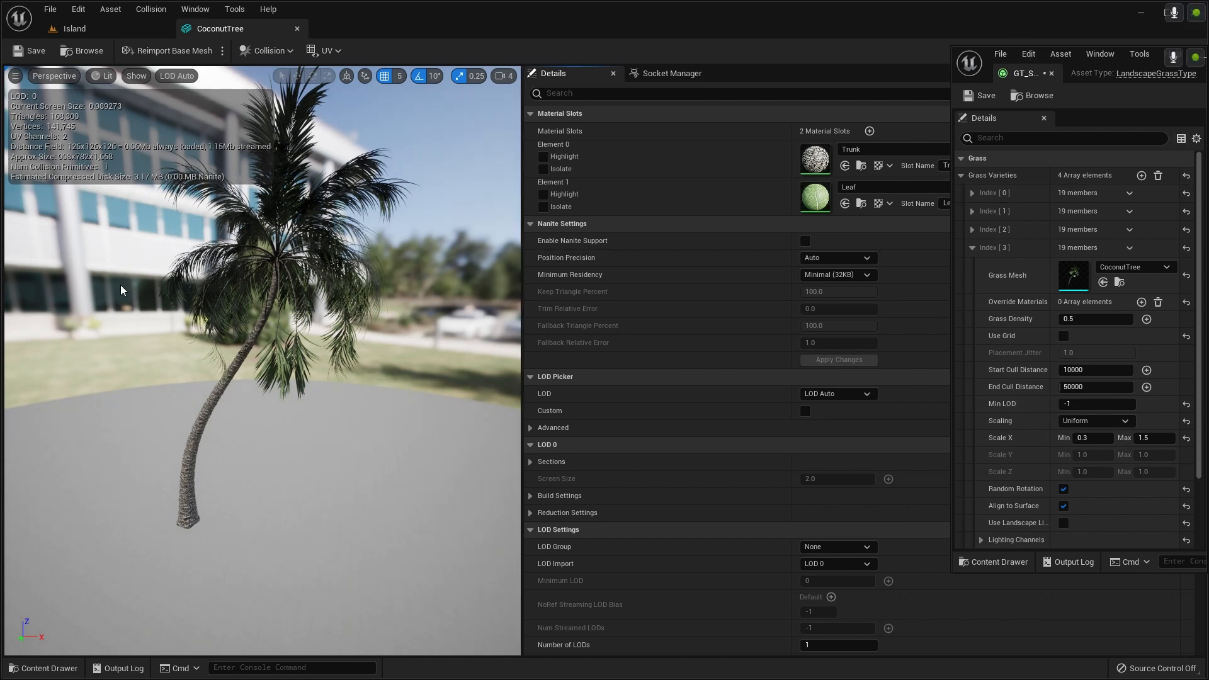
pyautogui.scroll(-6, 278, 322)
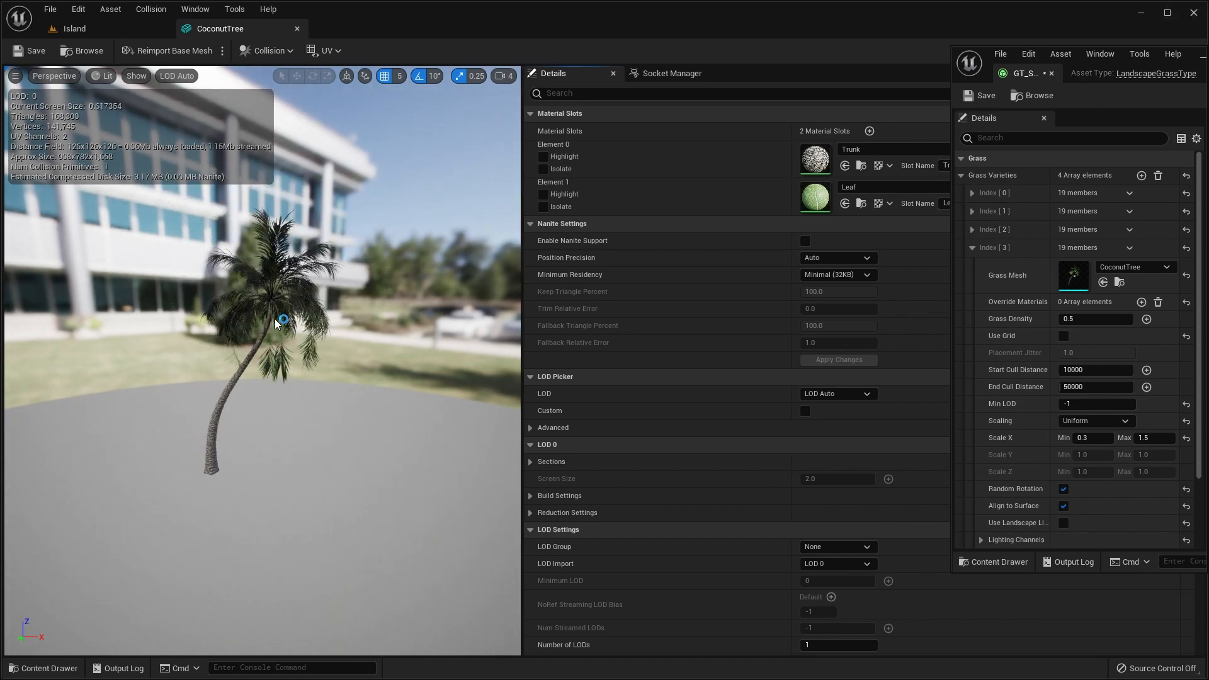
pyautogui.scroll(-6, 276, 323)
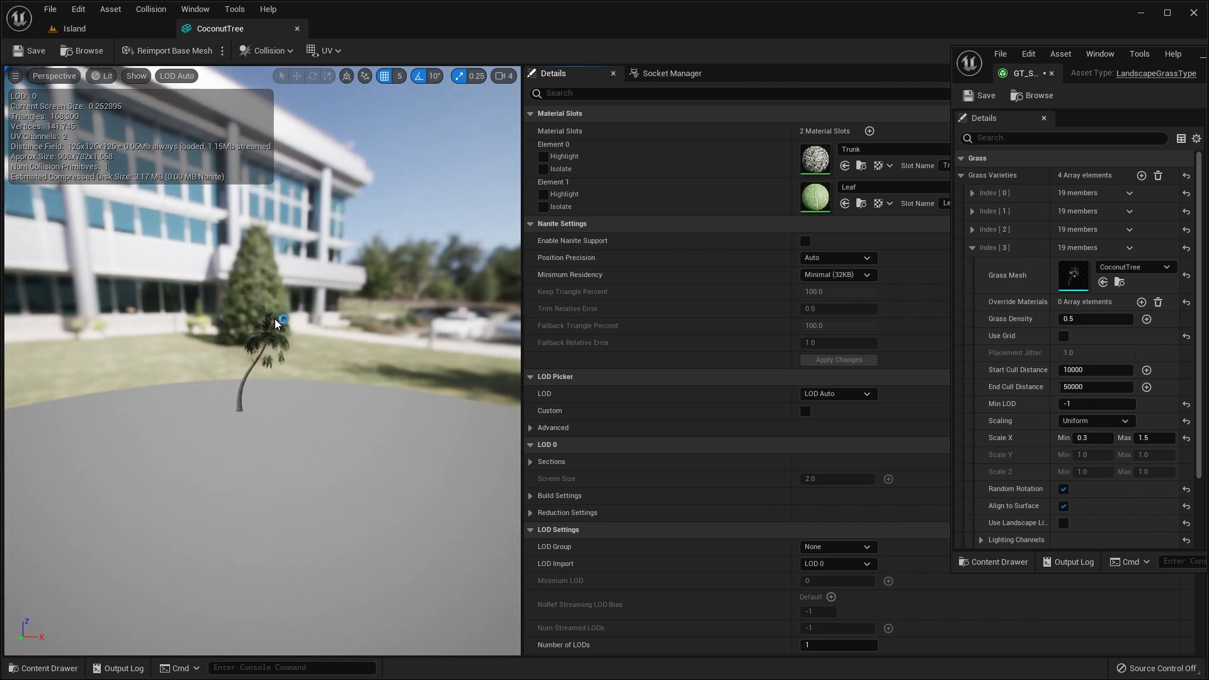
# Step: Set the CoconutTree mesh's LOD Group to SmallProp and accept overwriting its current LOD settings
pyautogui.scroll(8, 277, 323)
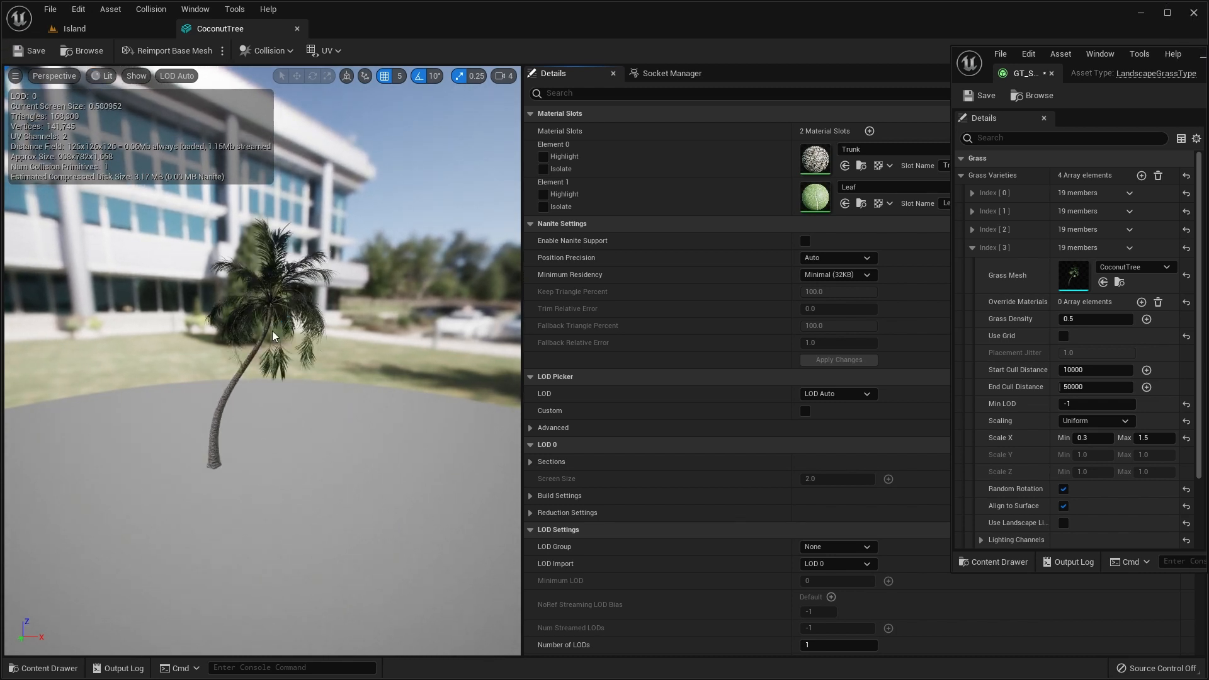
pyautogui.scroll(4, 272, 335)
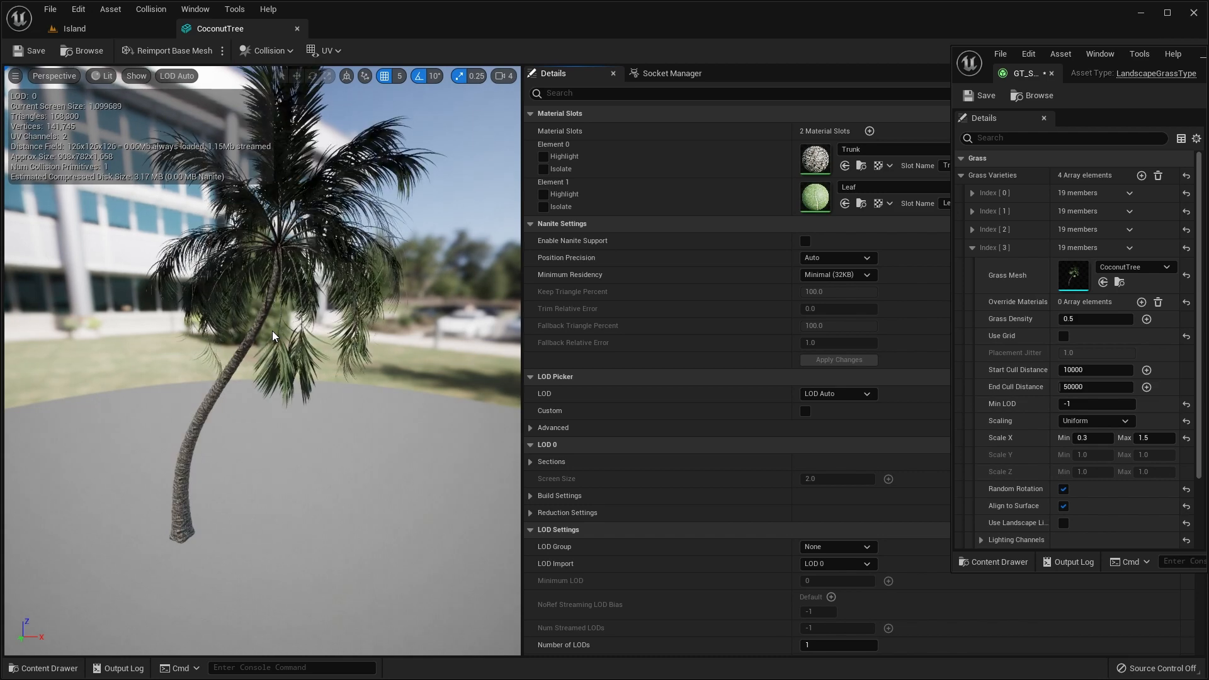
pyautogui.scroll(-4, 272, 359)
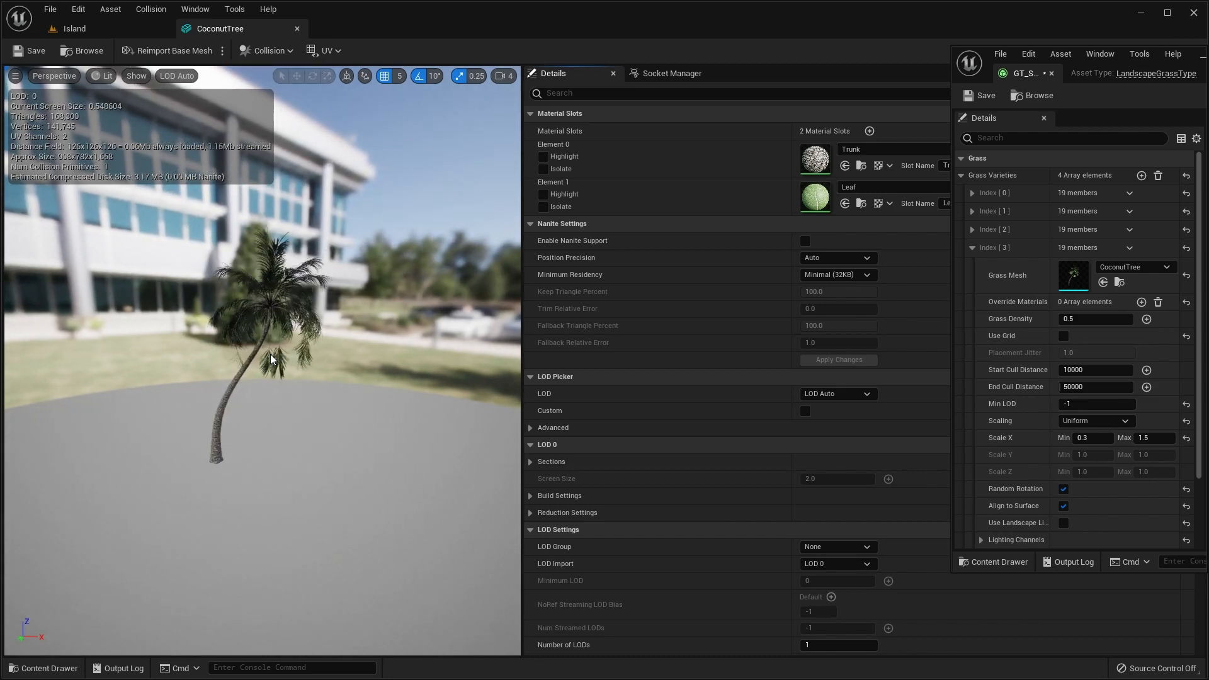
pyautogui.scroll(3, 272, 358)
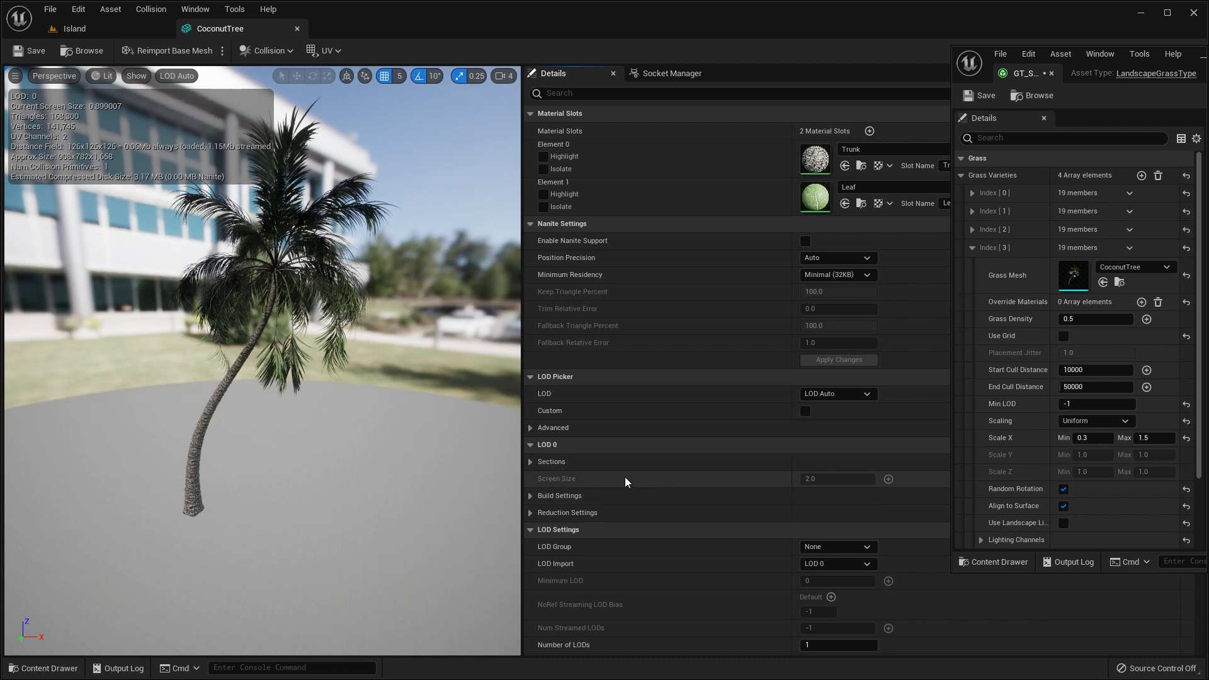
pyautogui.scroll(-2, 627, 482)
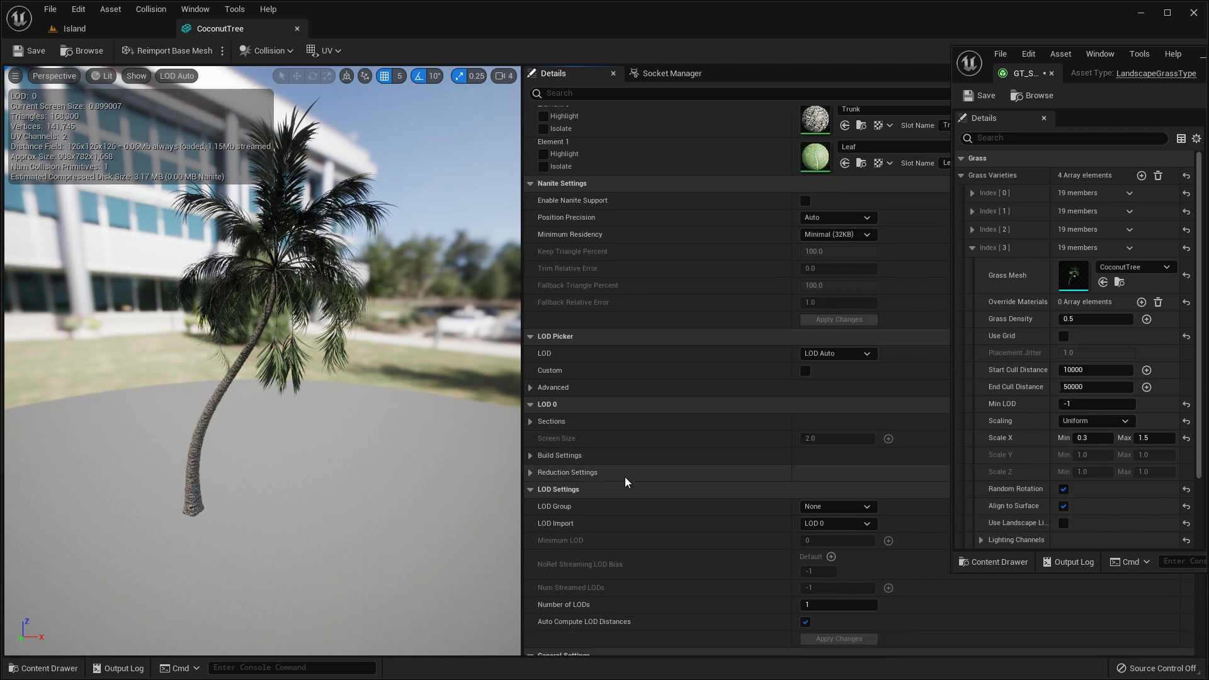
pyautogui.click(867, 507)
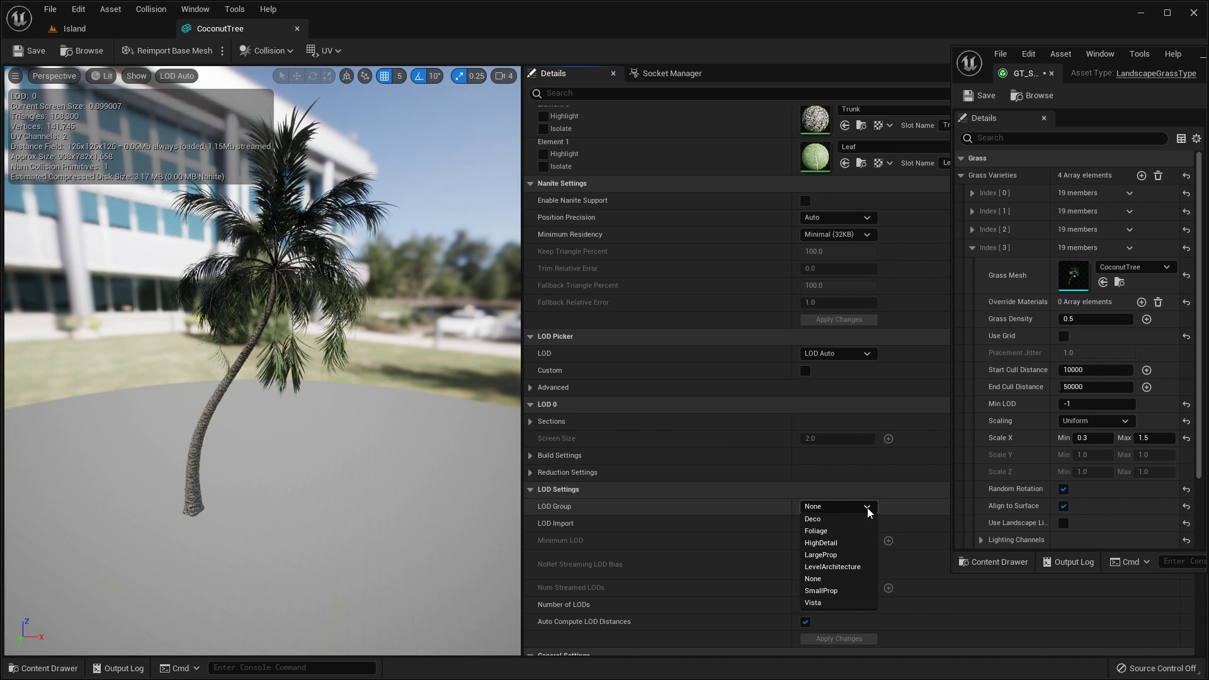
pyautogui.click(831, 592)
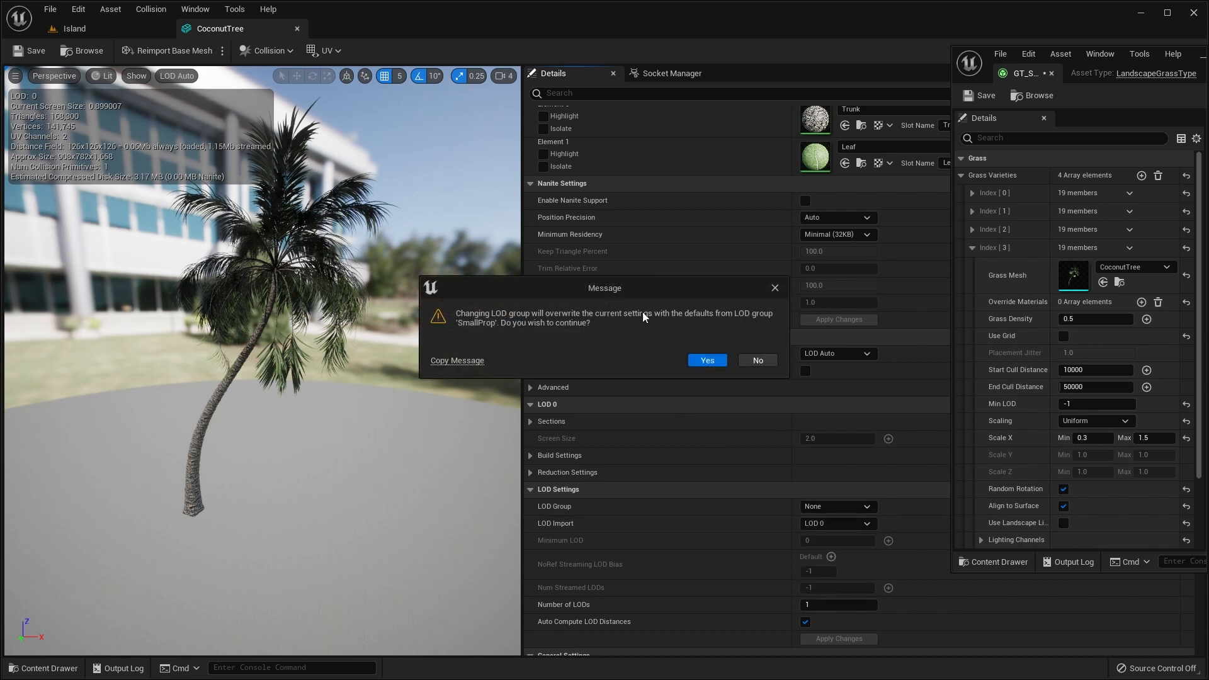
pyautogui.click(710, 361)
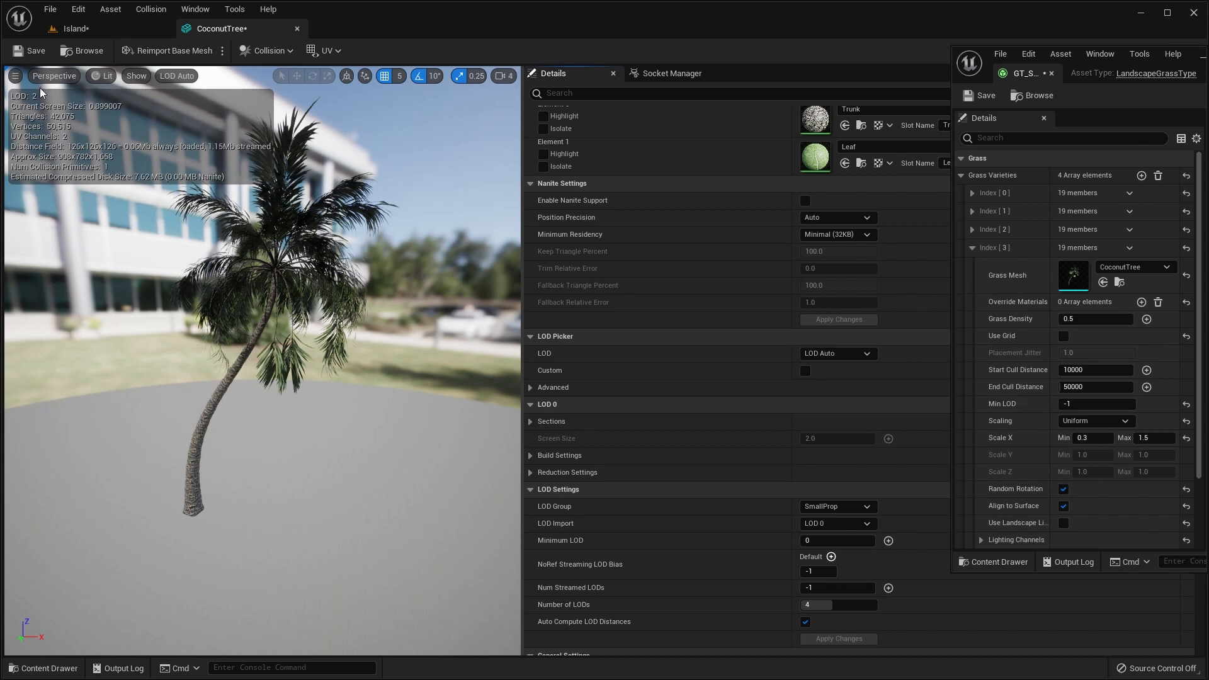
# Step: Examine how the coconut tree's LOD level and triangle count change as the preview moves closer and farther away
pyautogui.scroll(2, 242, 297)
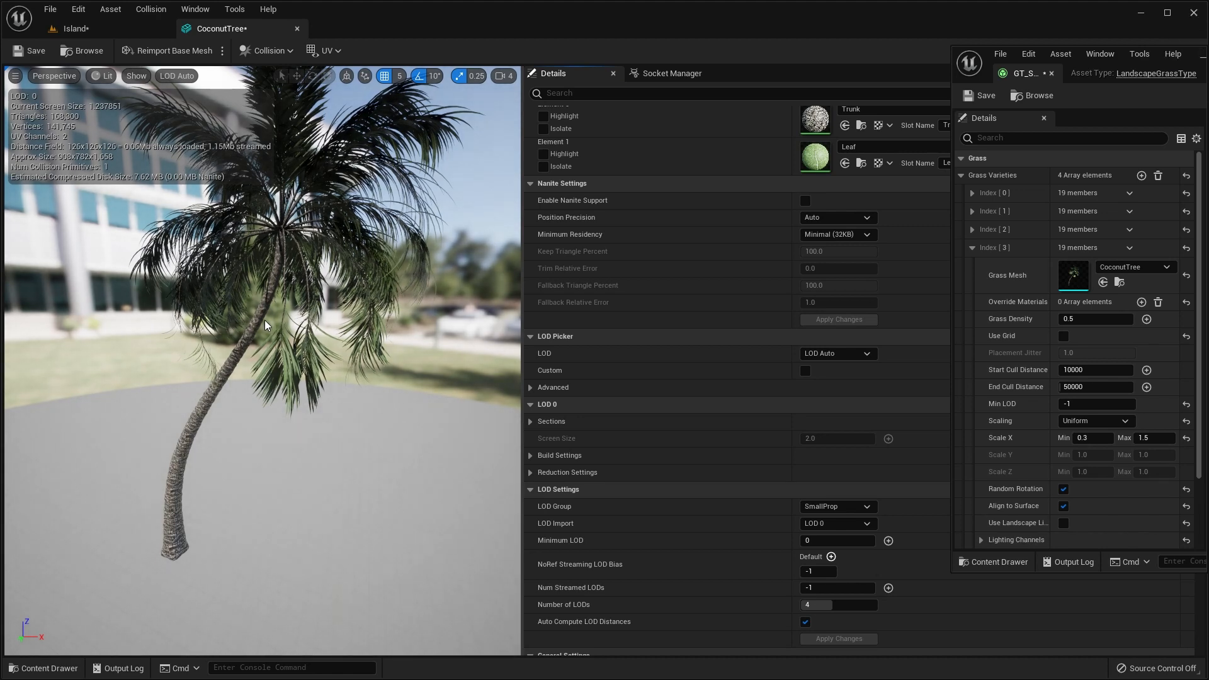
pyautogui.scroll(-1, 265, 325)
pyautogui.scroll(-4, 265, 325)
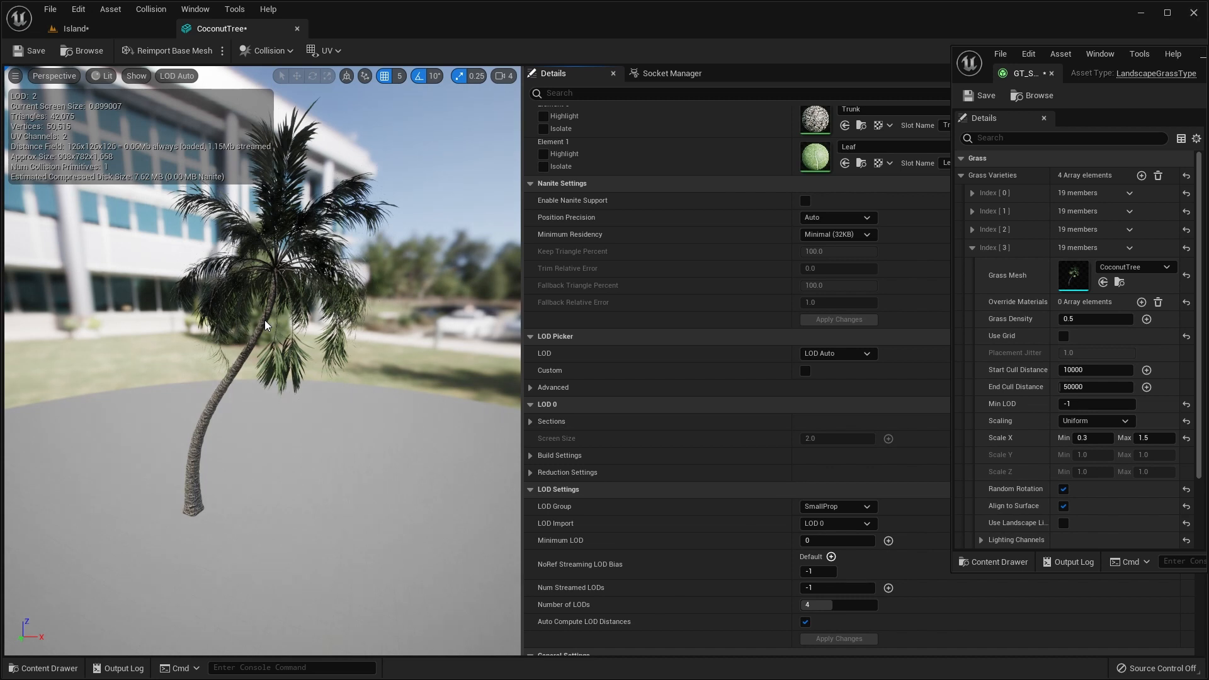
pyautogui.scroll(-3, 265, 325)
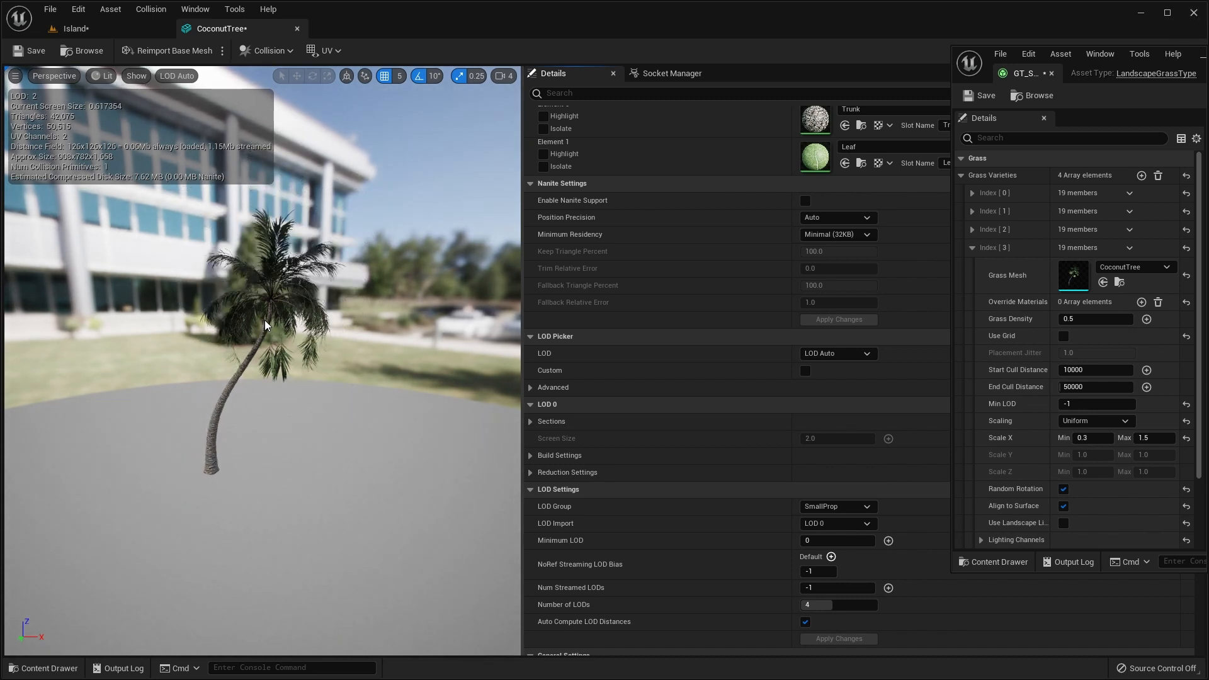
pyautogui.scroll(2, 265, 324)
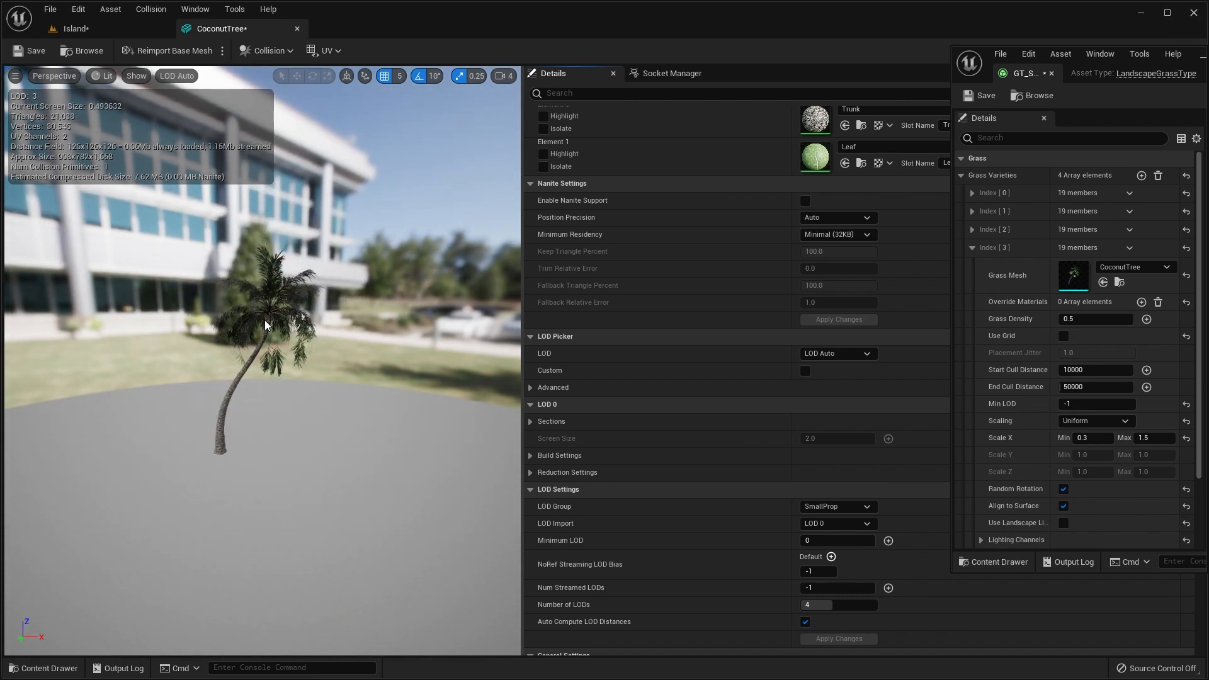
pyautogui.scroll(5, 265, 325)
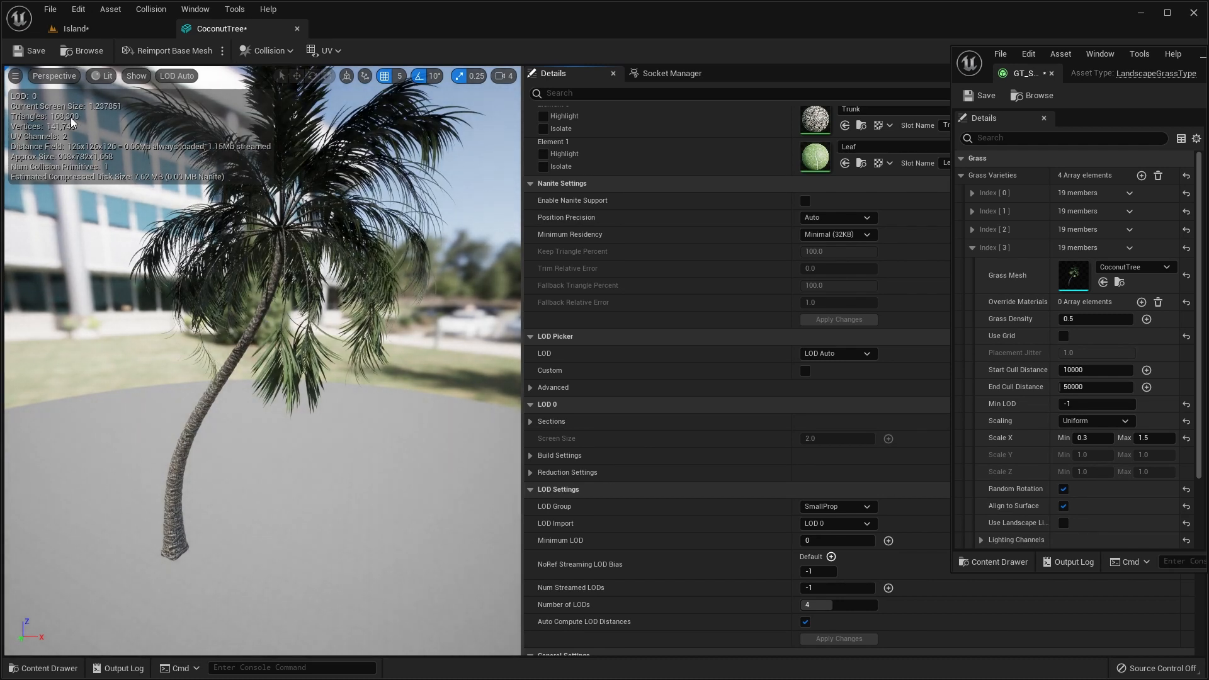
pyautogui.scroll(-1, 313, 311)
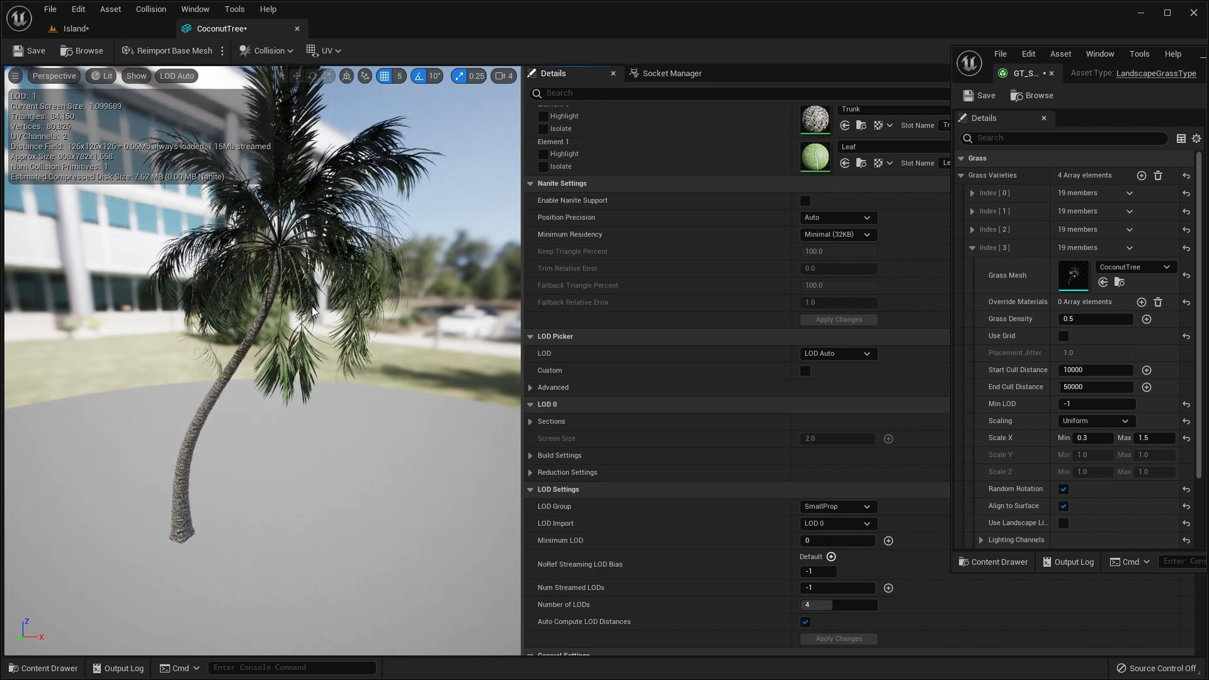
pyautogui.scroll(-2, 313, 311)
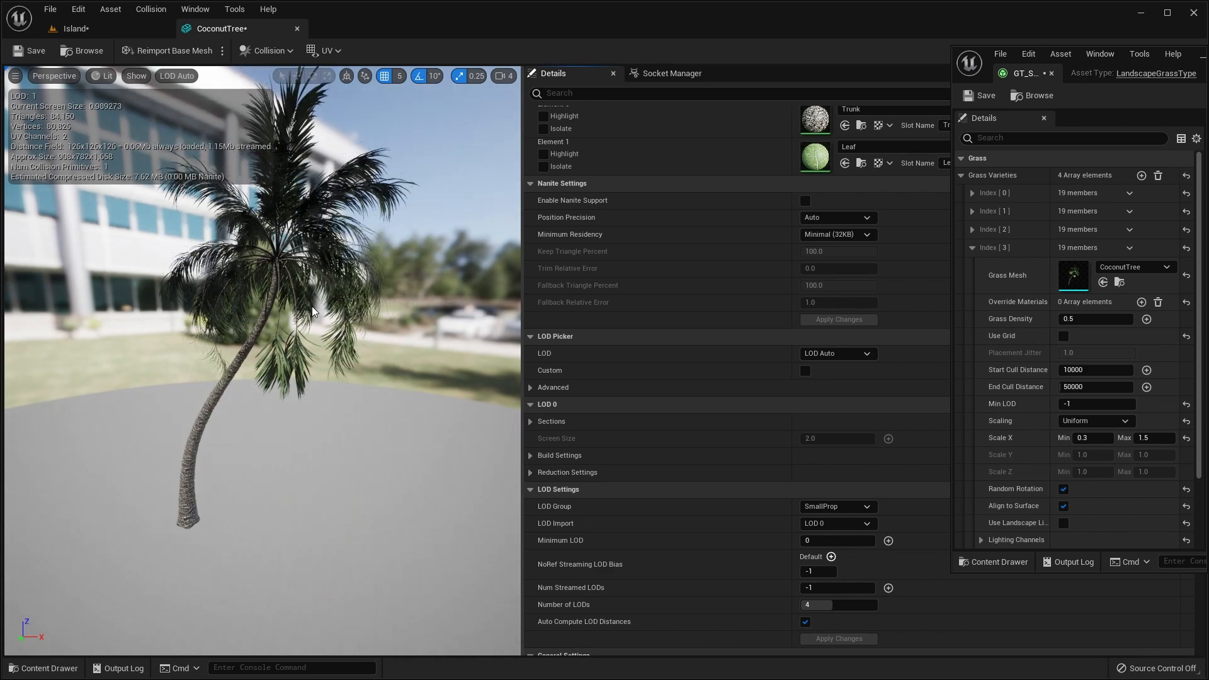
pyautogui.scroll(-3, 312, 311)
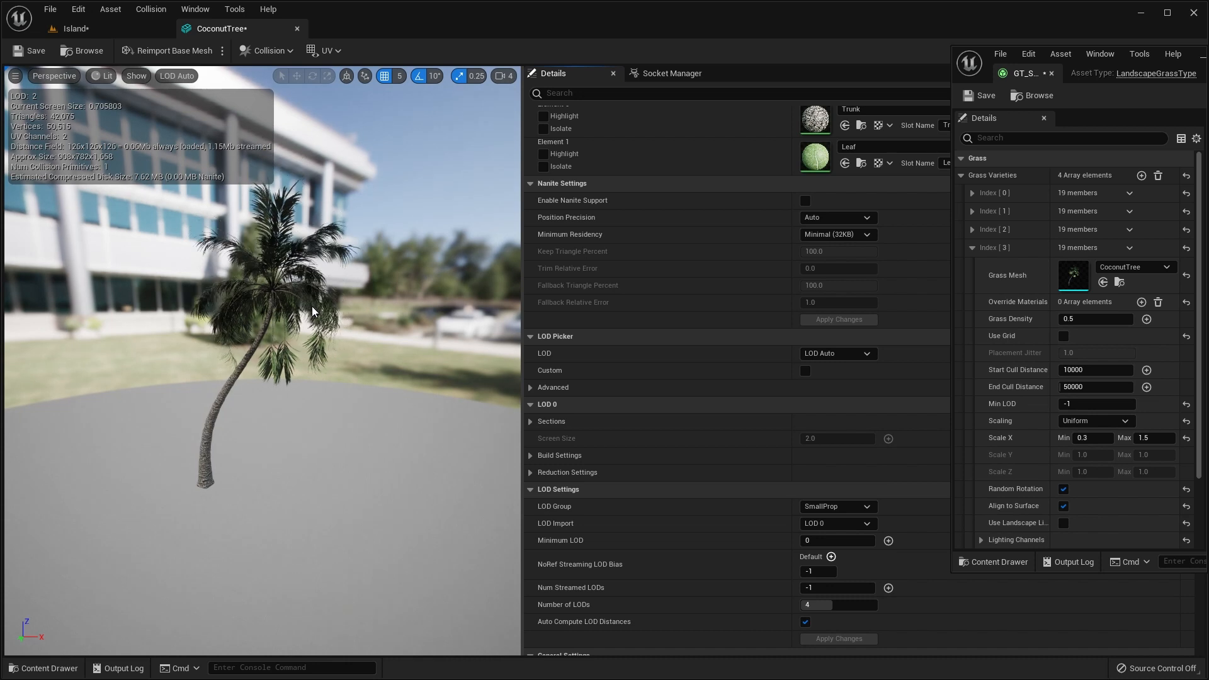
pyautogui.scroll(-4, 313, 310)
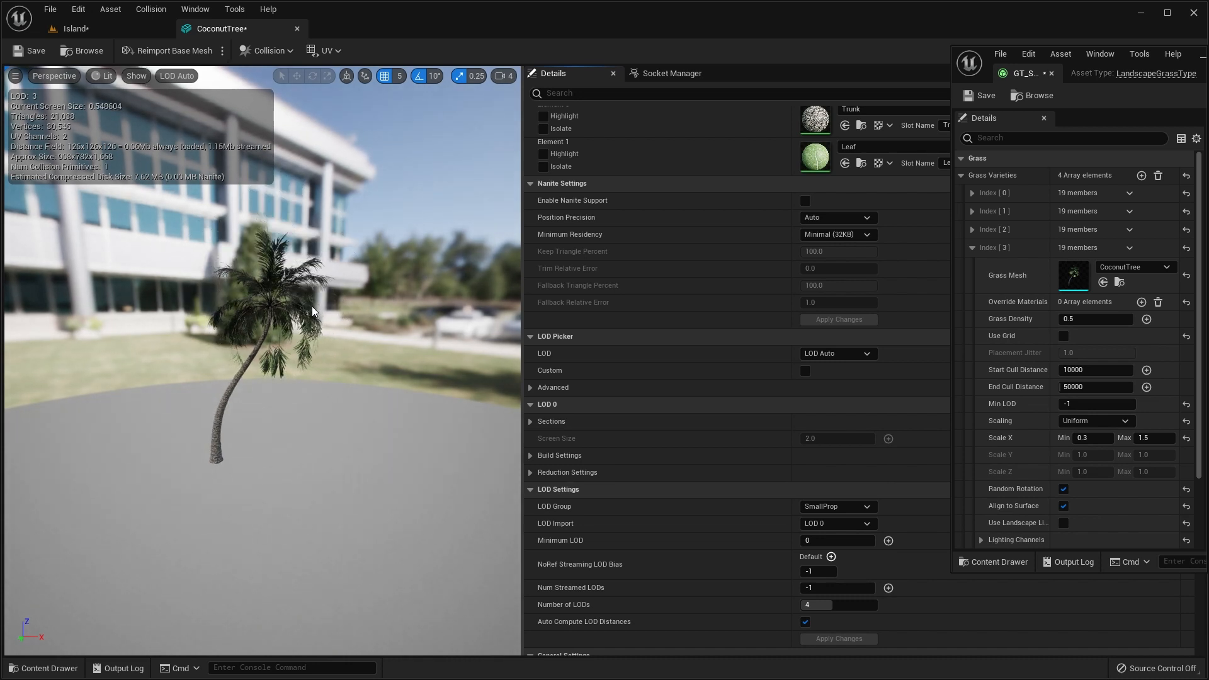
pyautogui.scroll(-5, 313, 311)
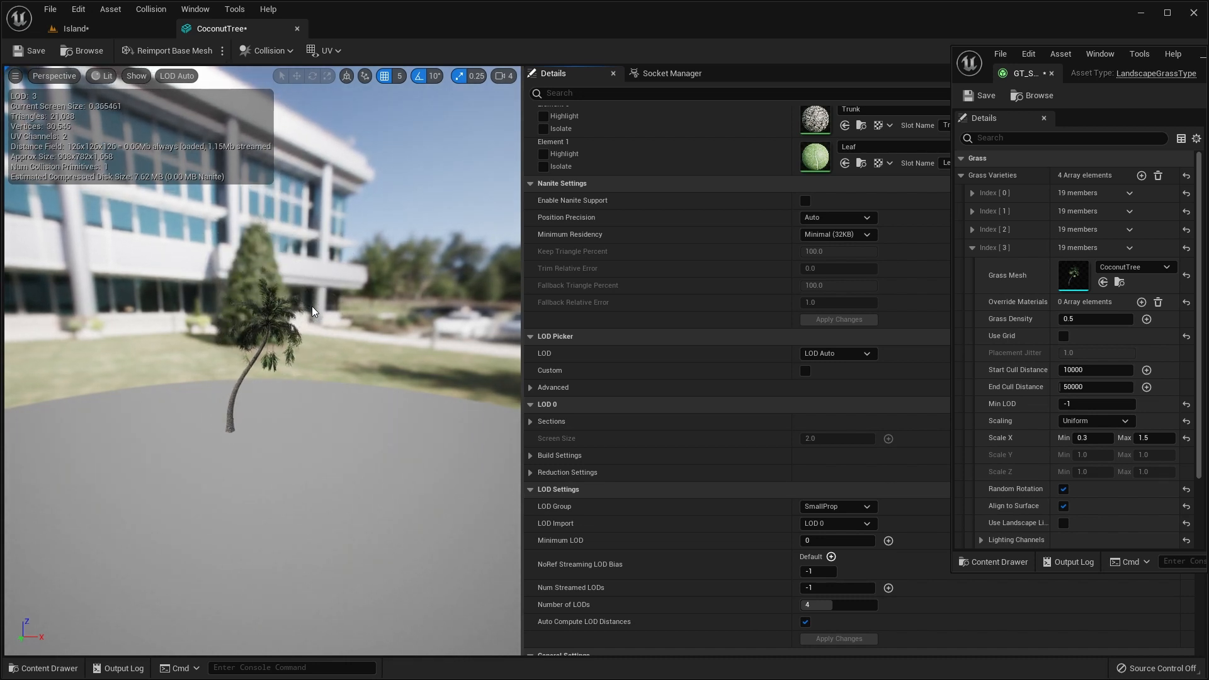
pyautogui.scroll(-1, 312, 311)
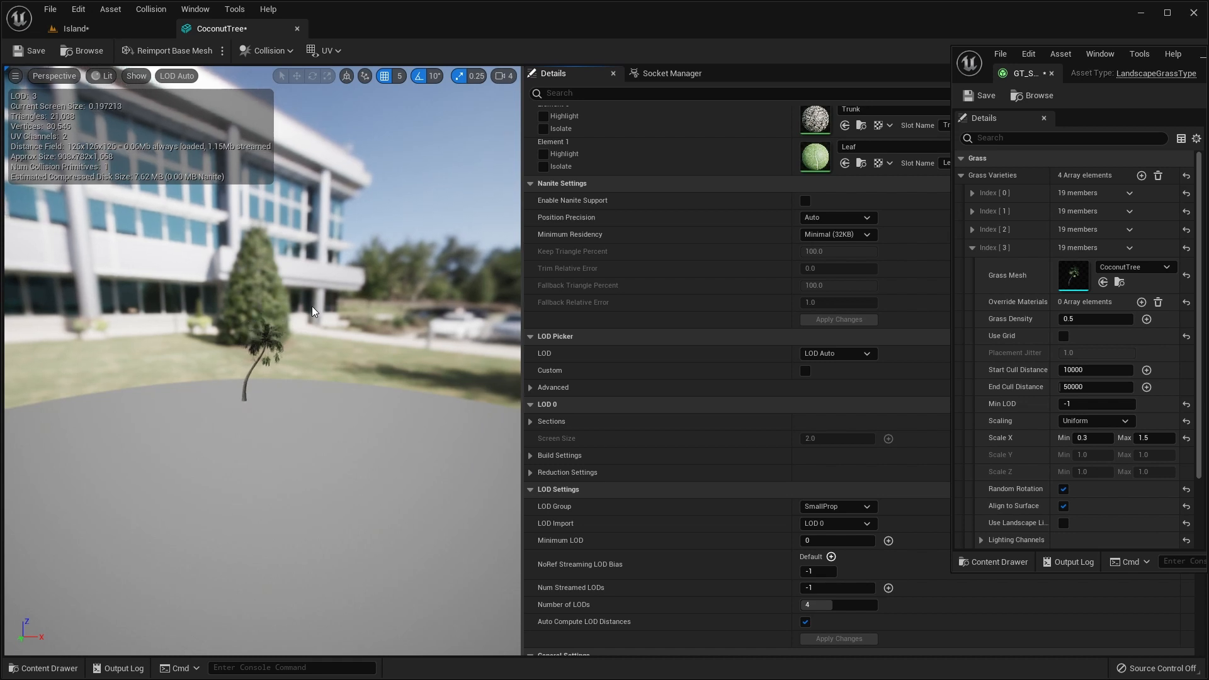
pyautogui.scroll(12, 312, 311)
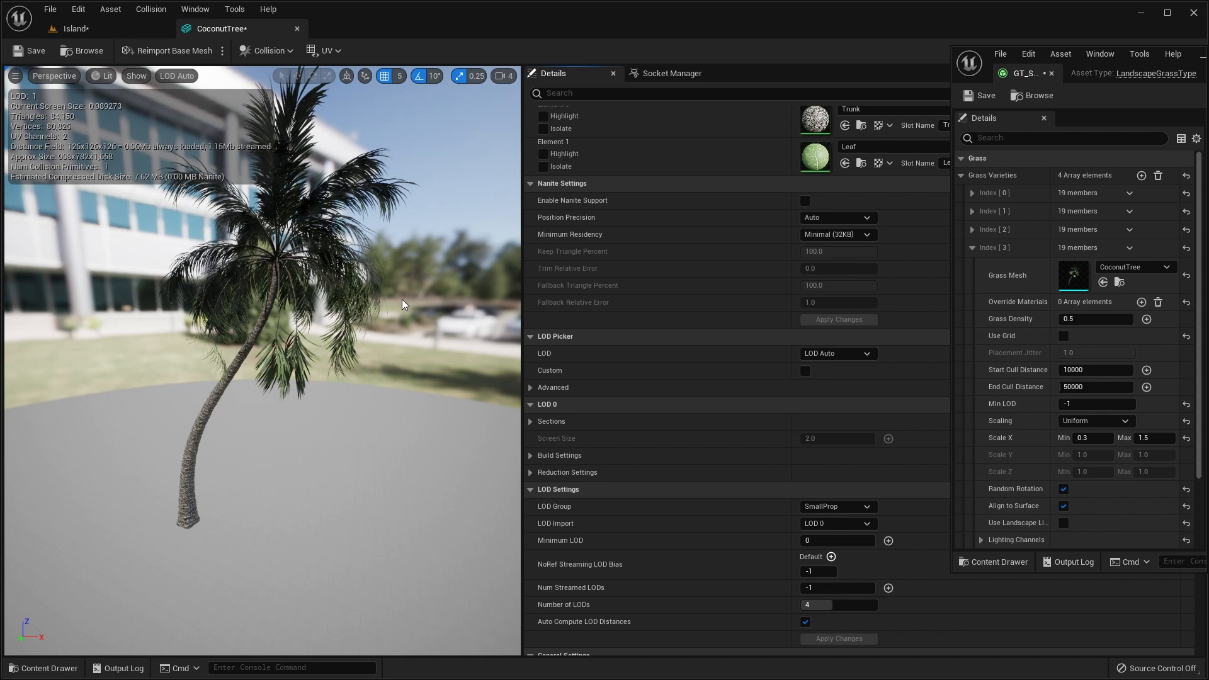
# Step: Save the CoconutTree mesh and close its editor
pyautogui.click(29, 50)
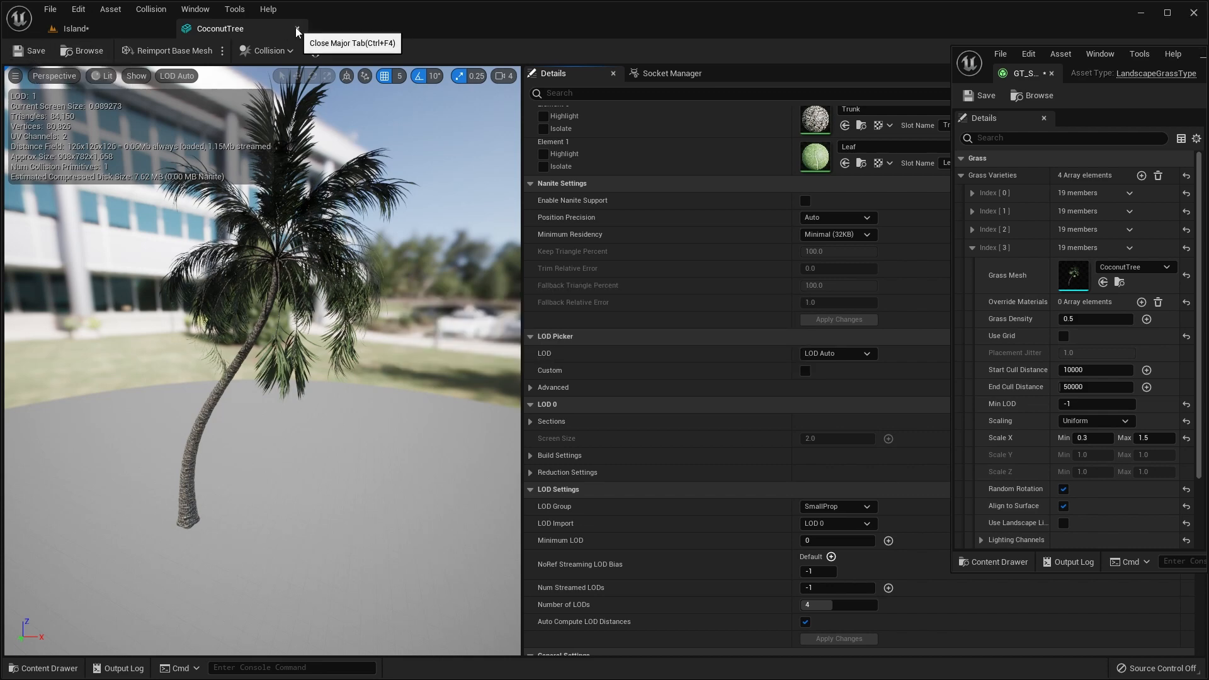
pyautogui.click(293, 29)
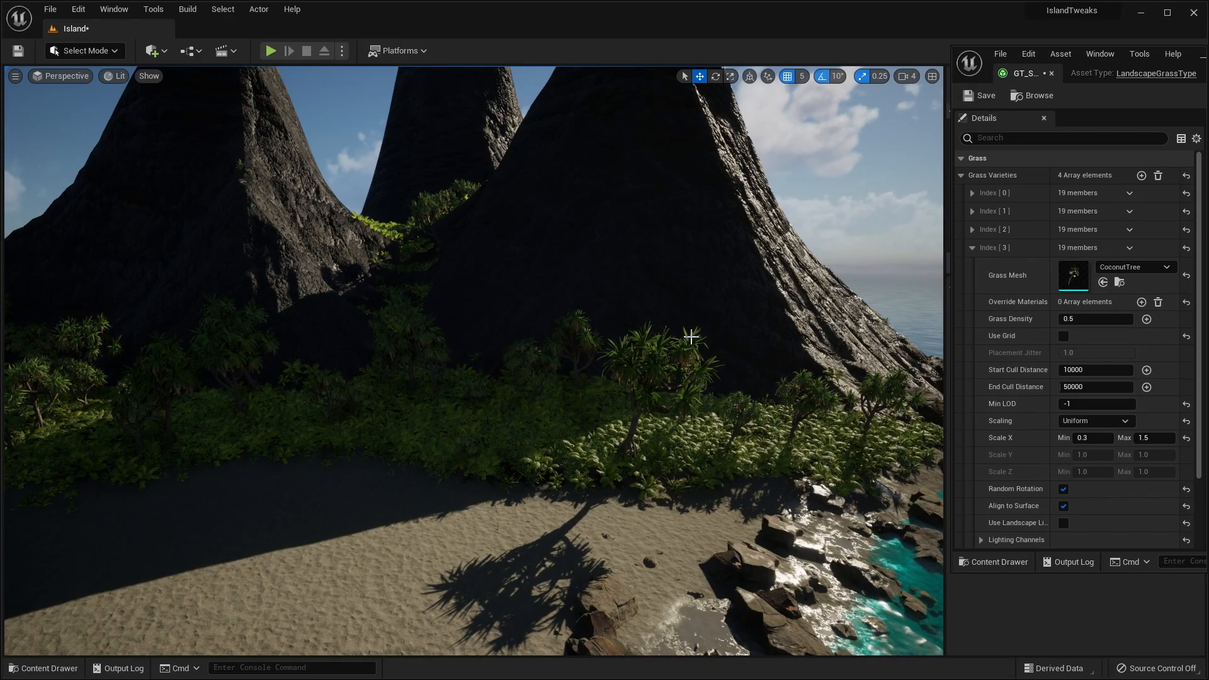
# Step: Select the landscape and inspect the shoreline vegetation's LODs using the Mesh LOD Coloration view mode
pyautogui.click(767, 329)
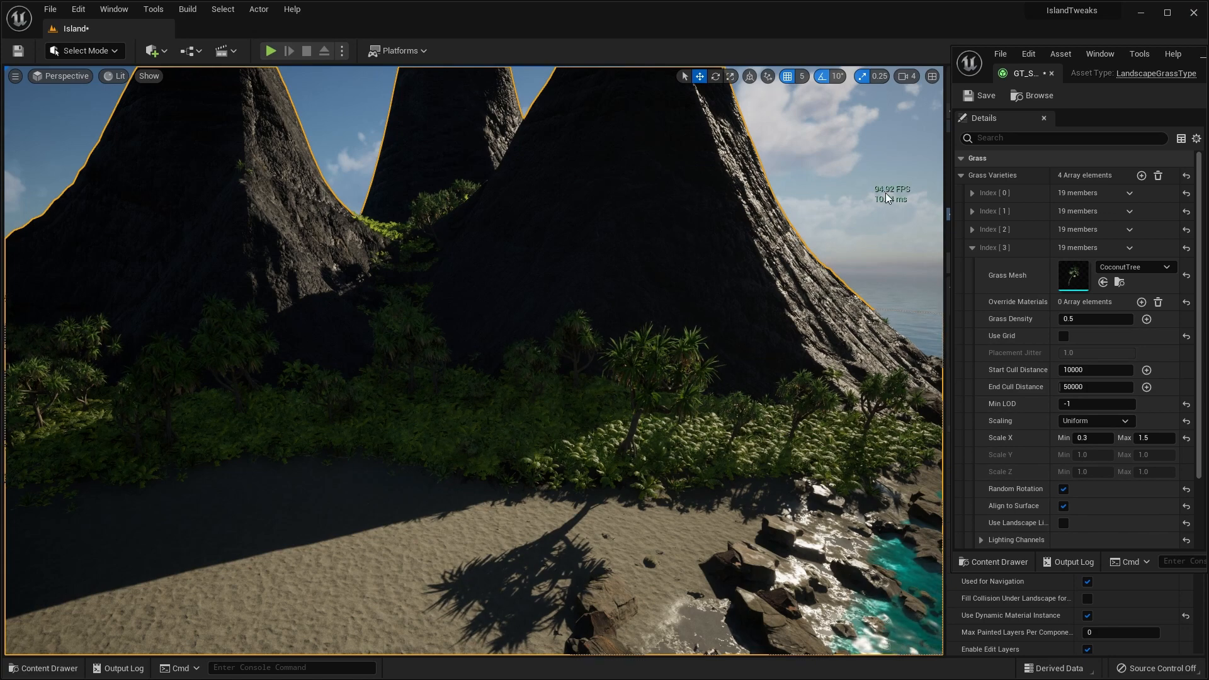
pyautogui.scroll(-10, 757, 330)
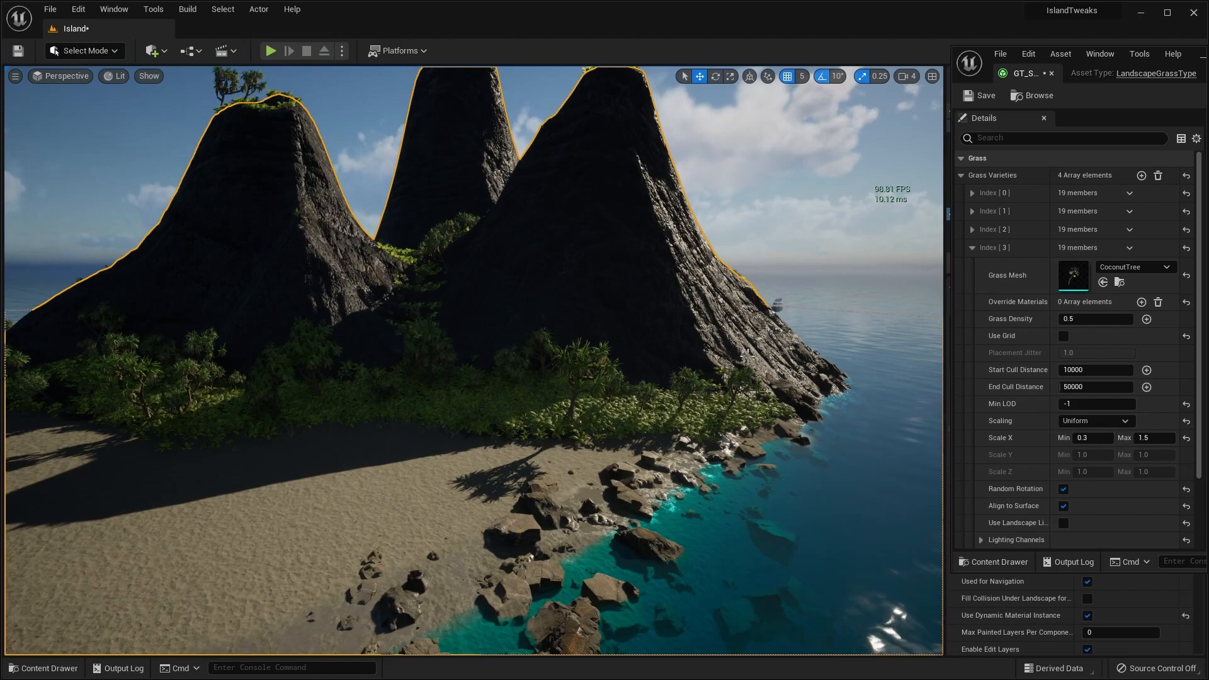
pyautogui.moveTo(747, 354)
pyautogui.mouseDown(button='right')
pyautogui.moveTo(671, 365)
pyautogui.moveTo(652, 350)
pyautogui.moveTo(775, 369)
pyautogui.moveTo(720, 364)
pyautogui.moveTo(678, 379)
pyautogui.moveTo(735, 353)
pyautogui.mouseUp(button='right')
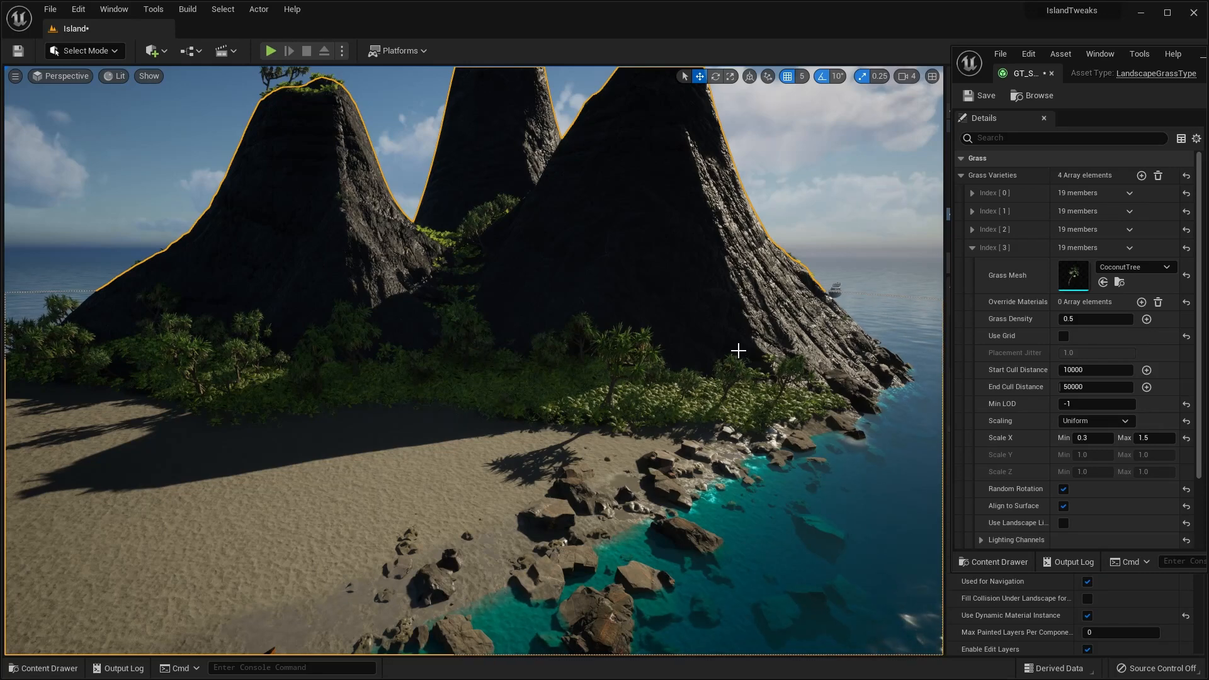
pyautogui.click(121, 77)
pyautogui.moveTo(169, 238)
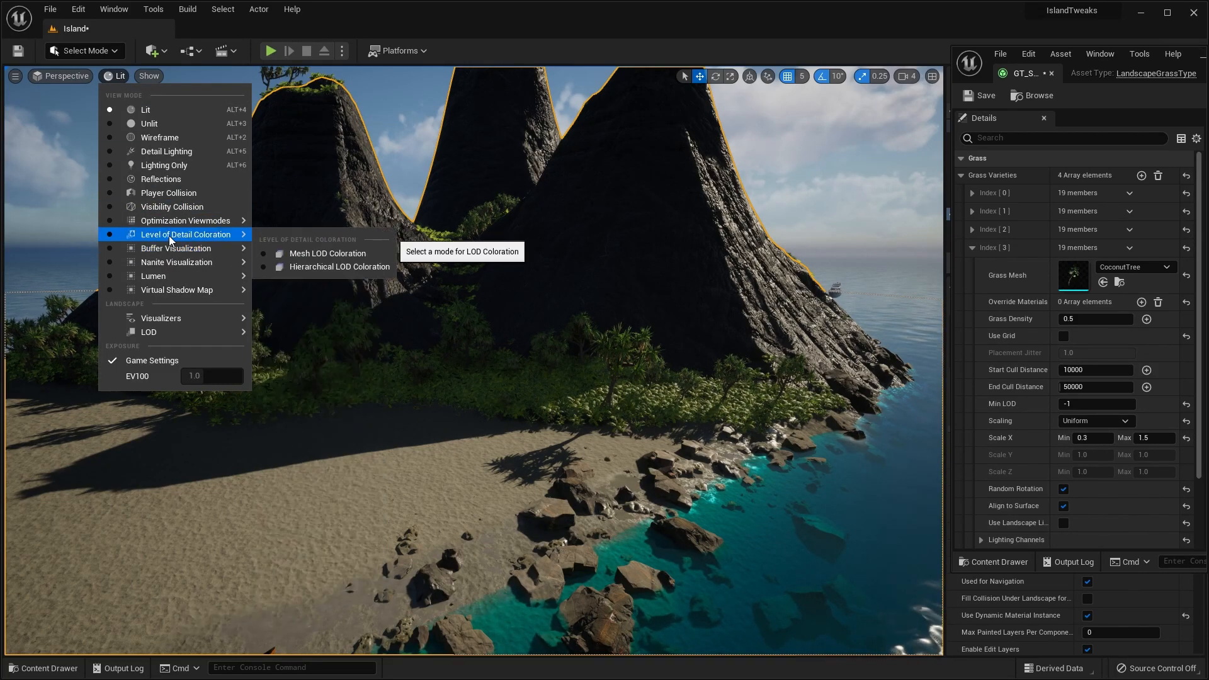
pyautogui.click(299, 254)
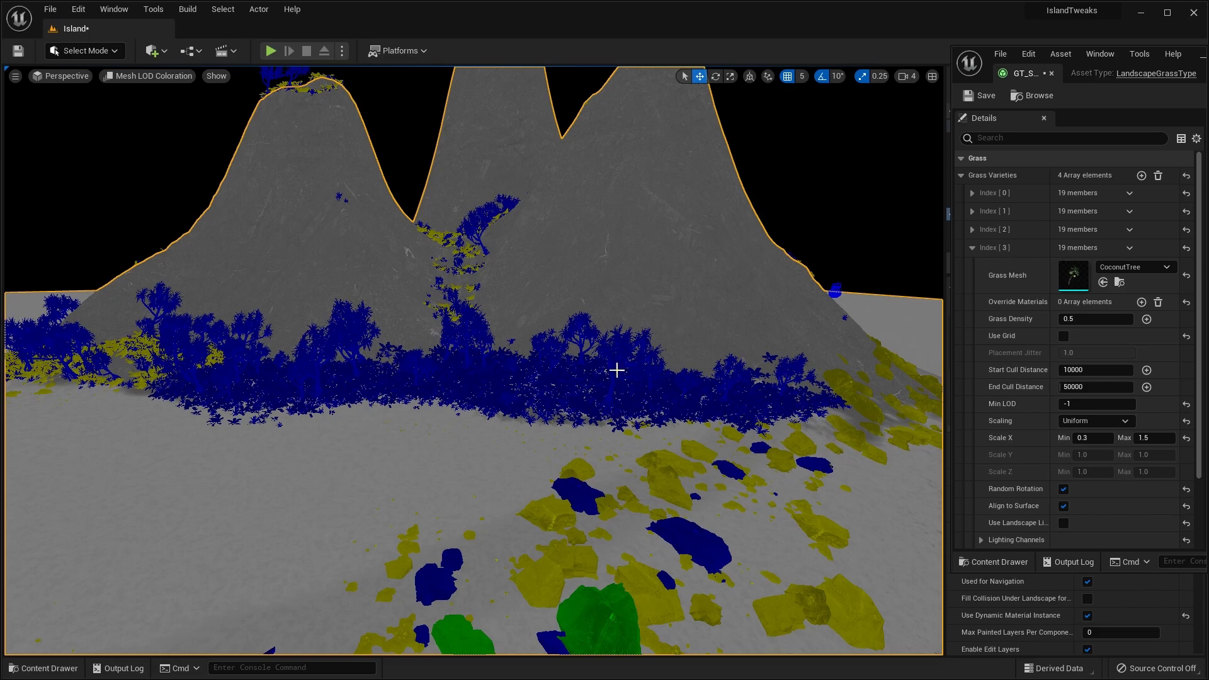
pyautogui.moveTo(773, 375); pyautogui.dragTo(816, 375, button='right')
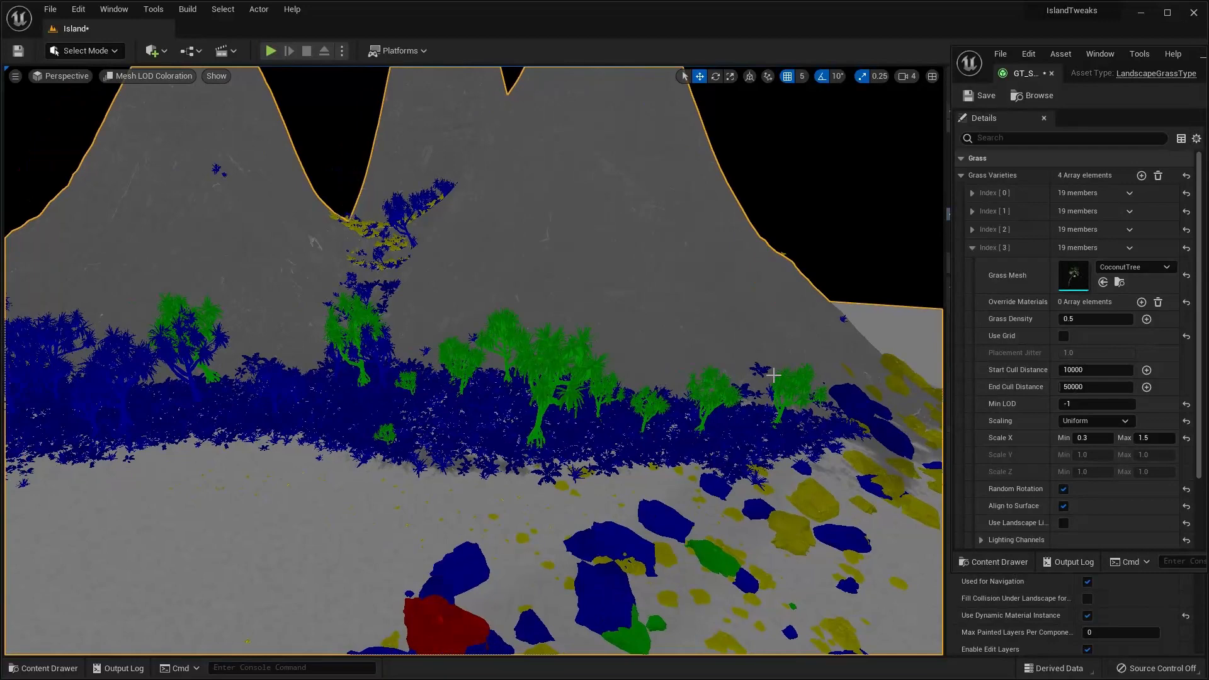
# Step: Restore the Lit view mode in the Island viewport and view the beach vegetation
pyautogui.click(172, 81)
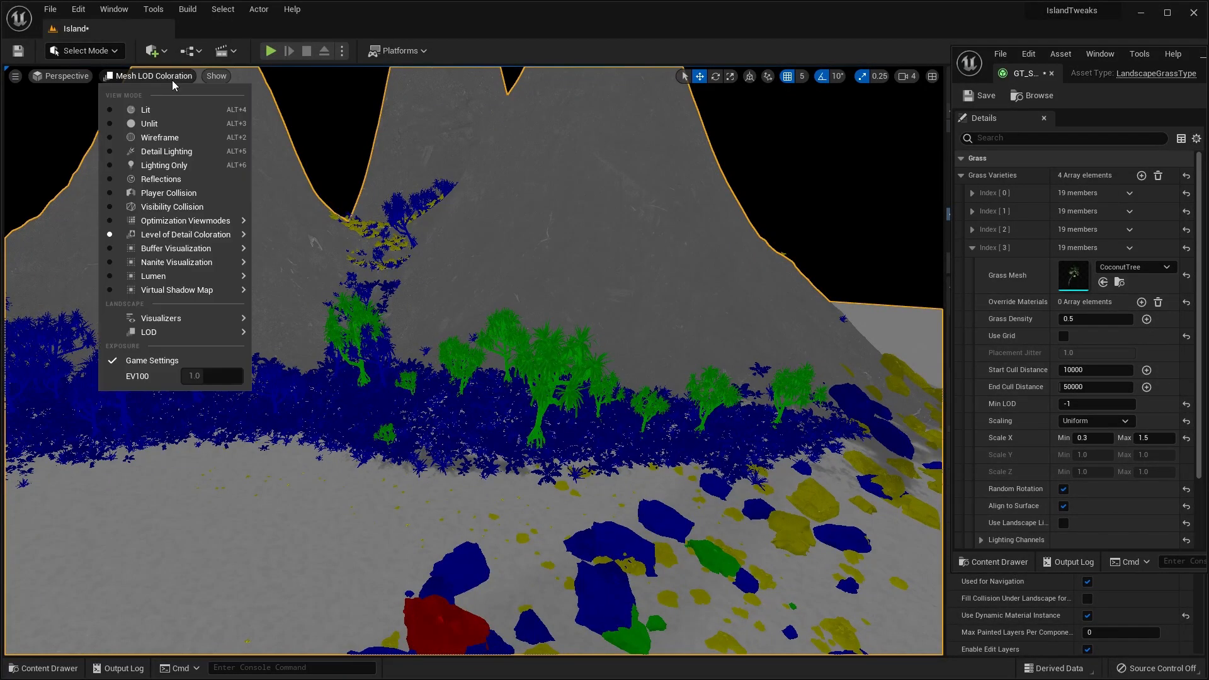
pyautogui.click(171, 106)
pyautogui.scroll(-4, 578, 338)
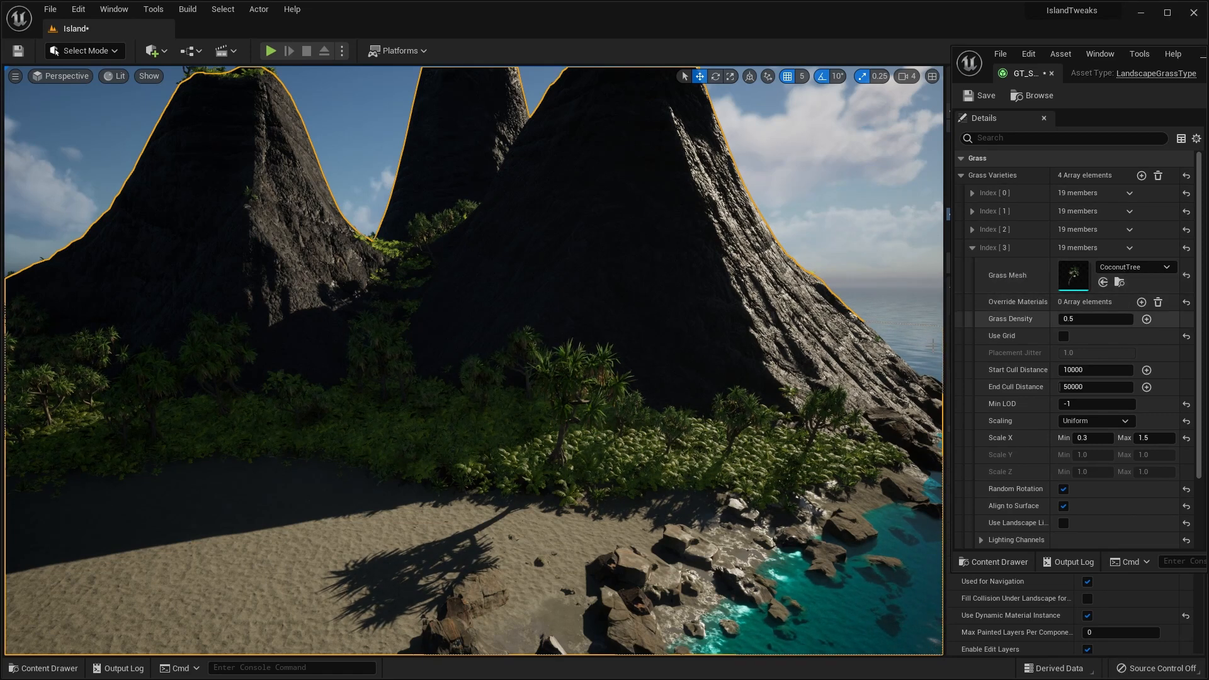
# Step: Refresh grass variety Index [3] by switching its mesh to Cone and back to CoconutTree, and save the GT_SM2 grass type
pyautogui.click(1166, 268)
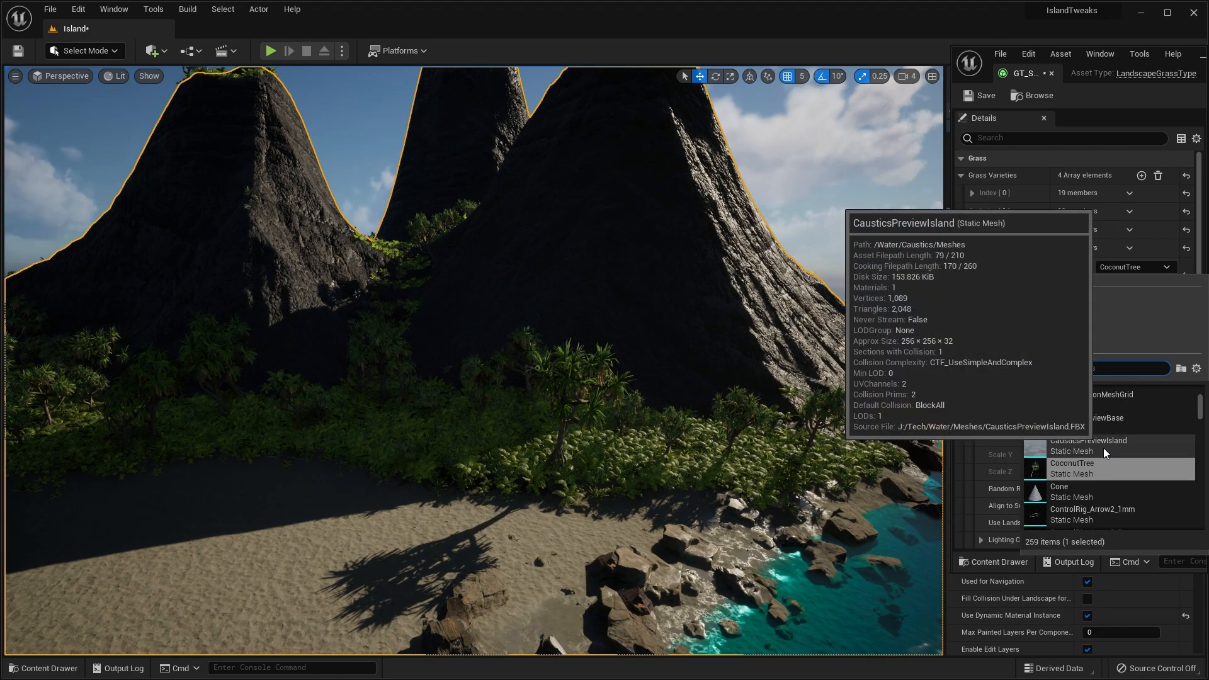
pyautogui.click(1087, 491)
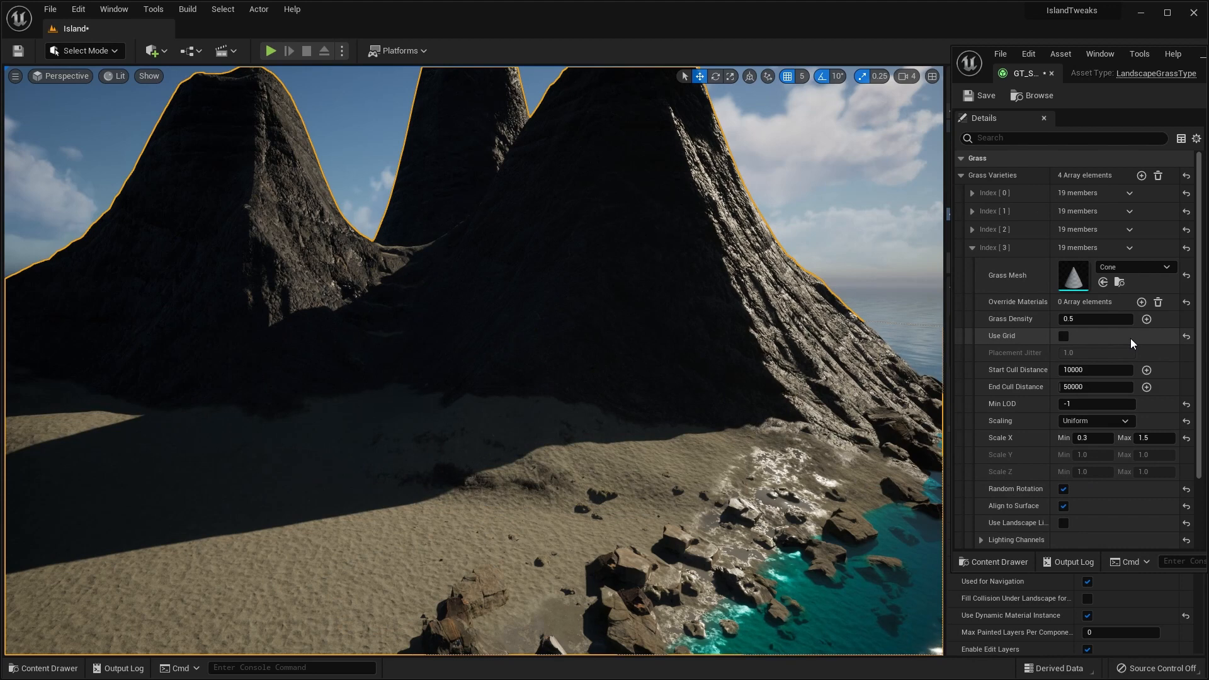
pyautogui.click(1164, 268)
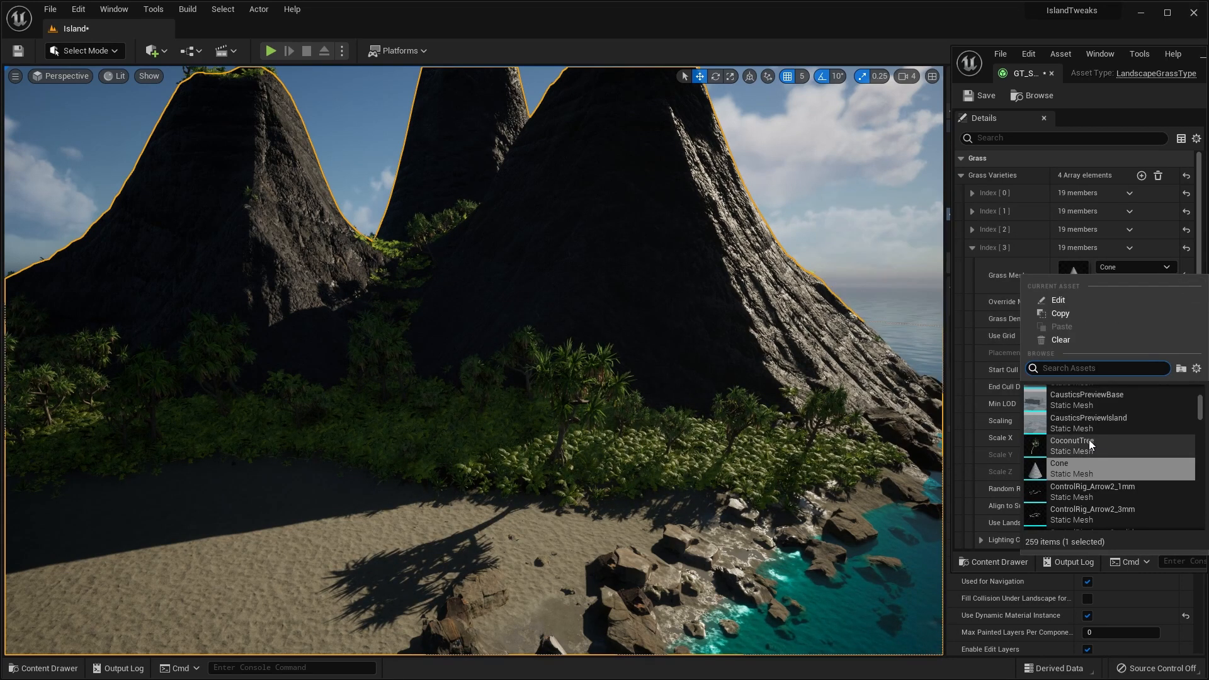
pyautogui.click(1087, 446)
pyautogui.click(991, 97)
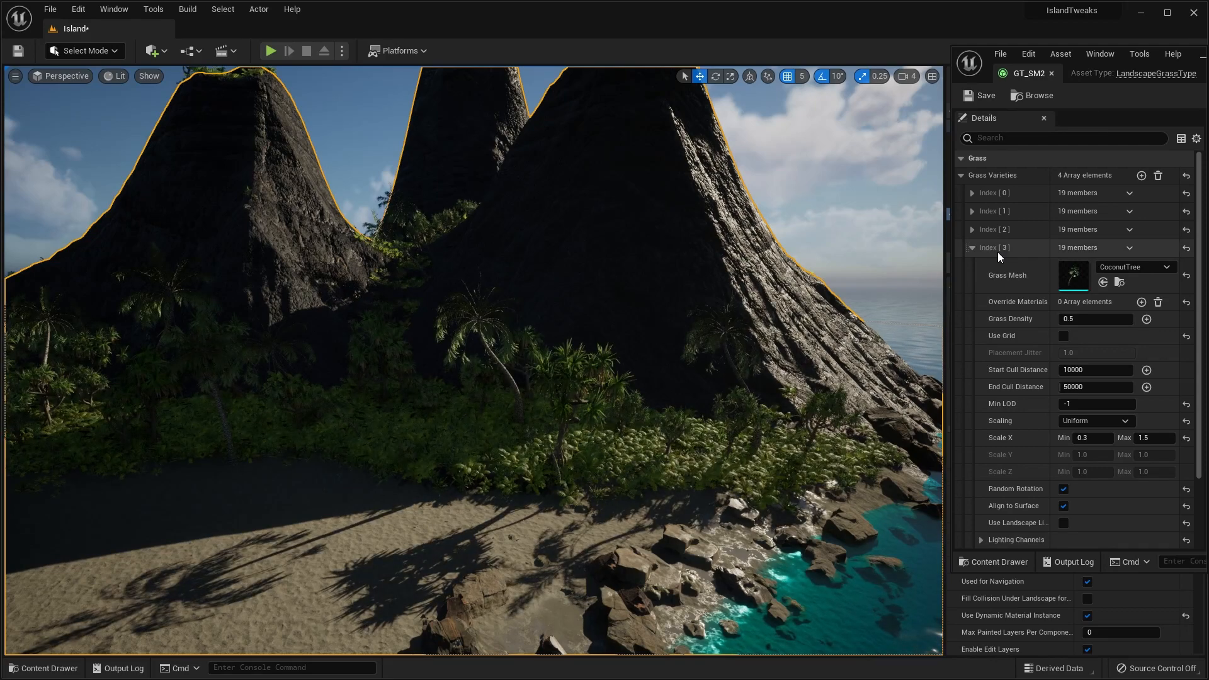
pyautogui.moveTo(702, 357)
pyautogui.mouseDown(button='right')
pyautogui.moveTo(828, 357)
pyautogui.moveTo(548, 378)
pyautogui.moveTo(701, 356)
pyautogui.mouseUp(button='right')
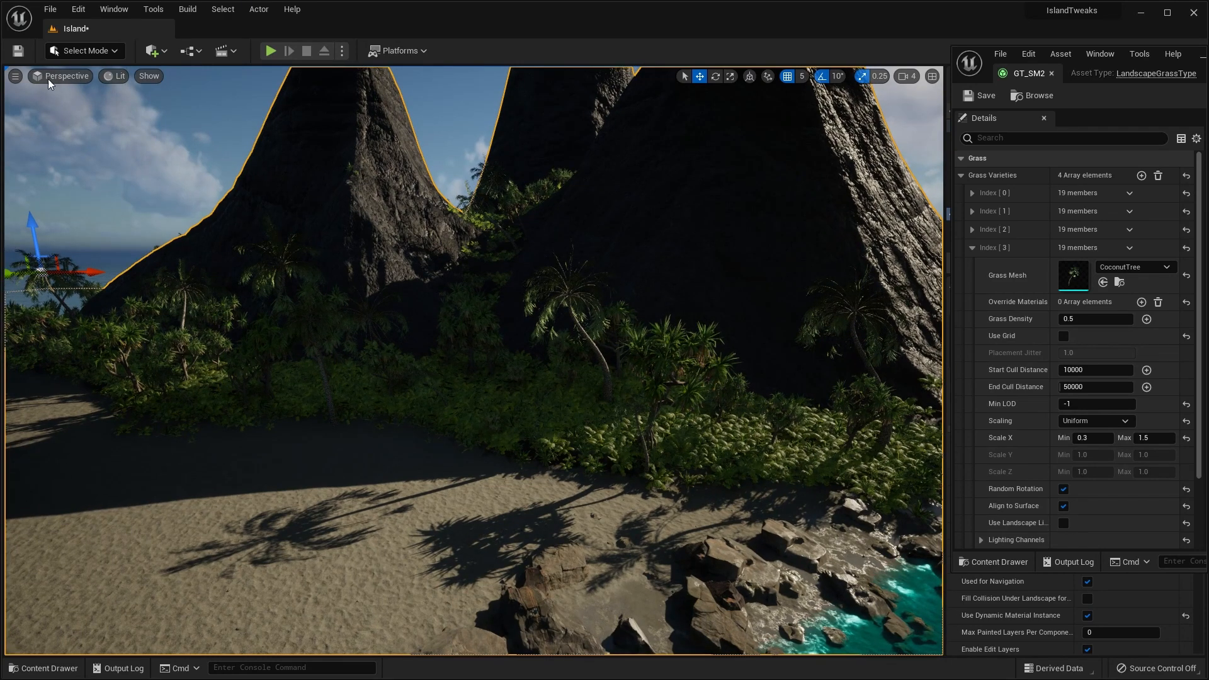
# Step: Switch the viewport to Mesh LOD Coloration and examine the coconut trees' LODs at close range along the beach
pyautogui.click(115, 77)
pyautogui.moveTo(177, 250)
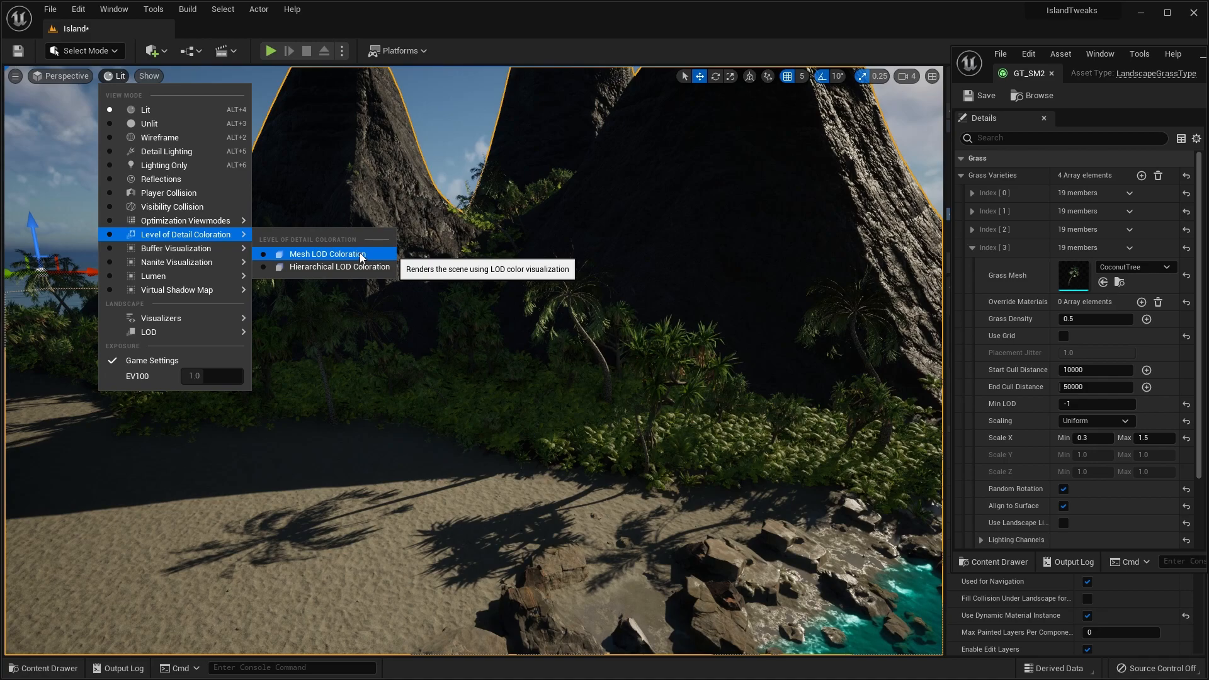
pyautogui.click(360, 254)
pyautogui.moveTo(762, 316); pyautogui.dragTo(831, 317, button='right')
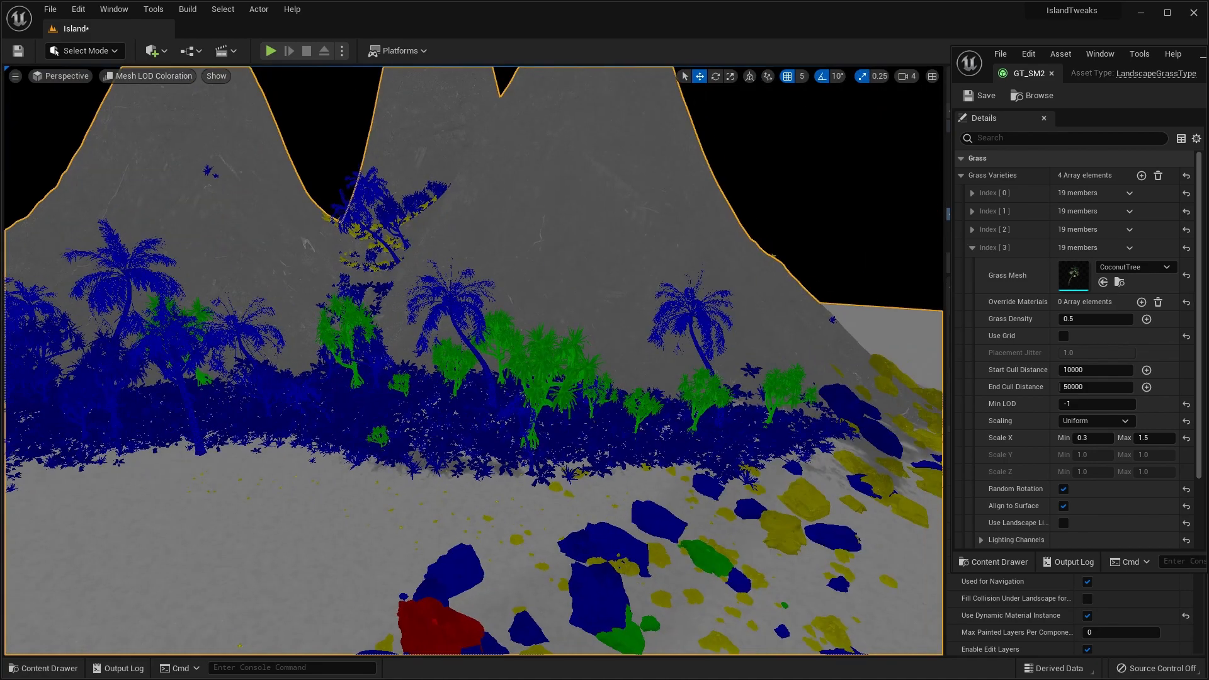
pyautogui.press('s')
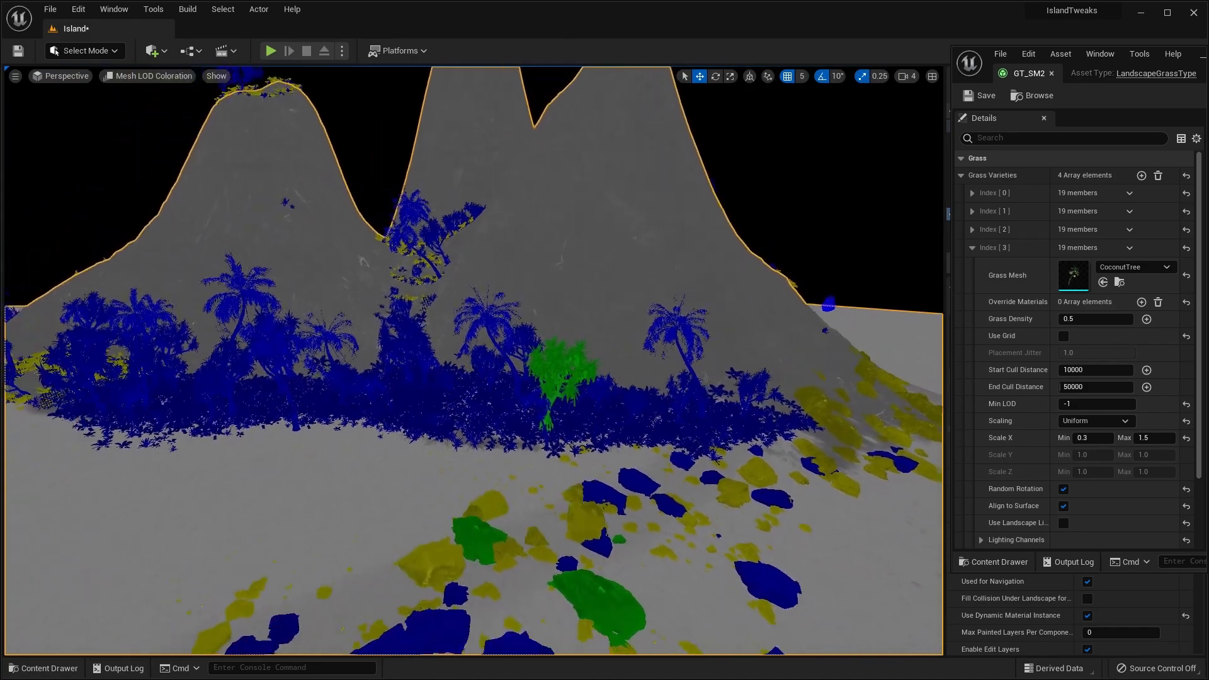
pyautogui.press('s')
pyautogui.press('w')
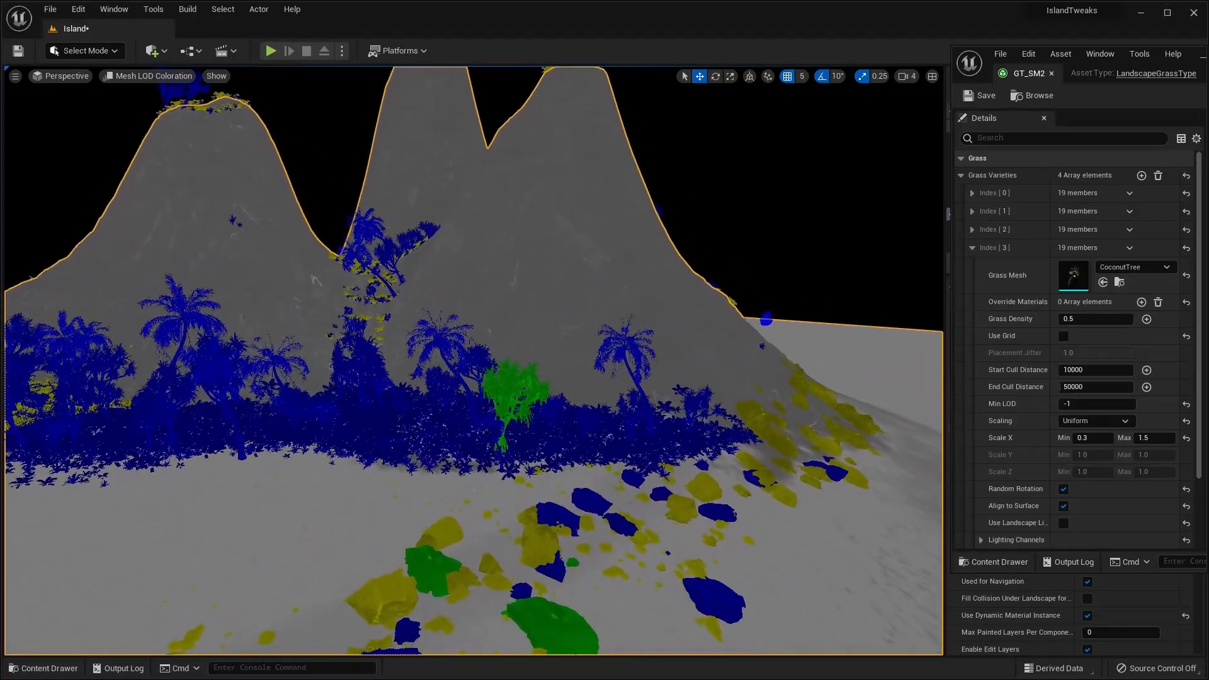
pyautogui.press('w')
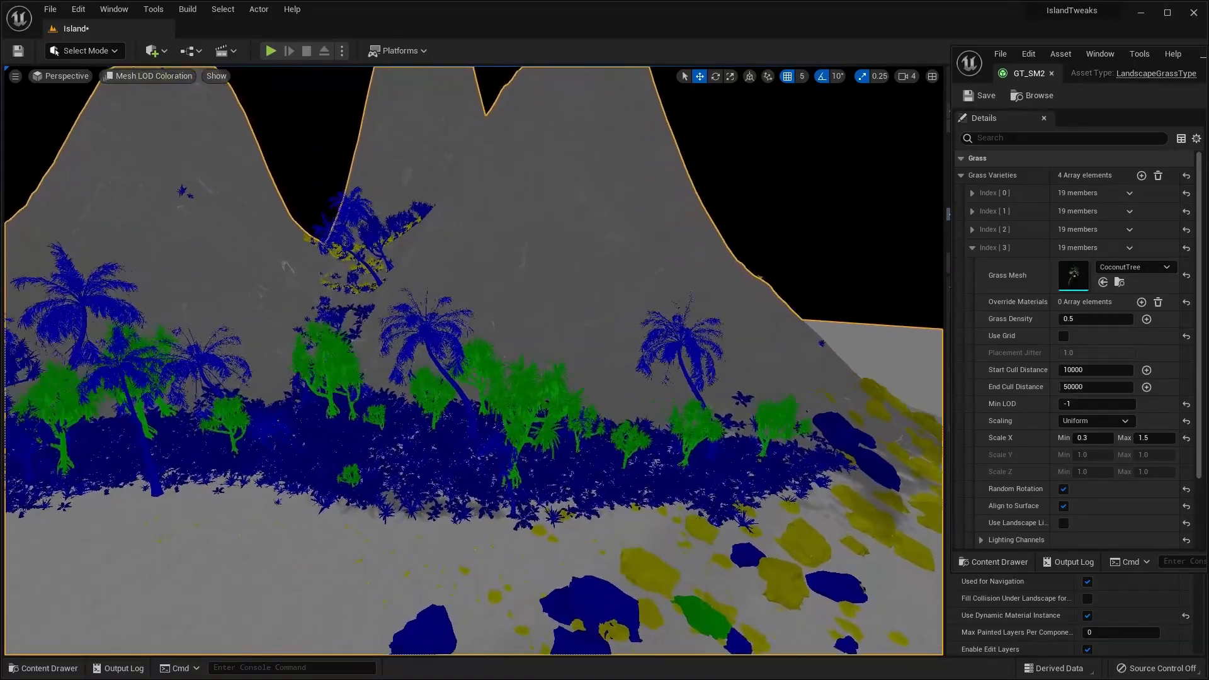
pyautogui.press('w')
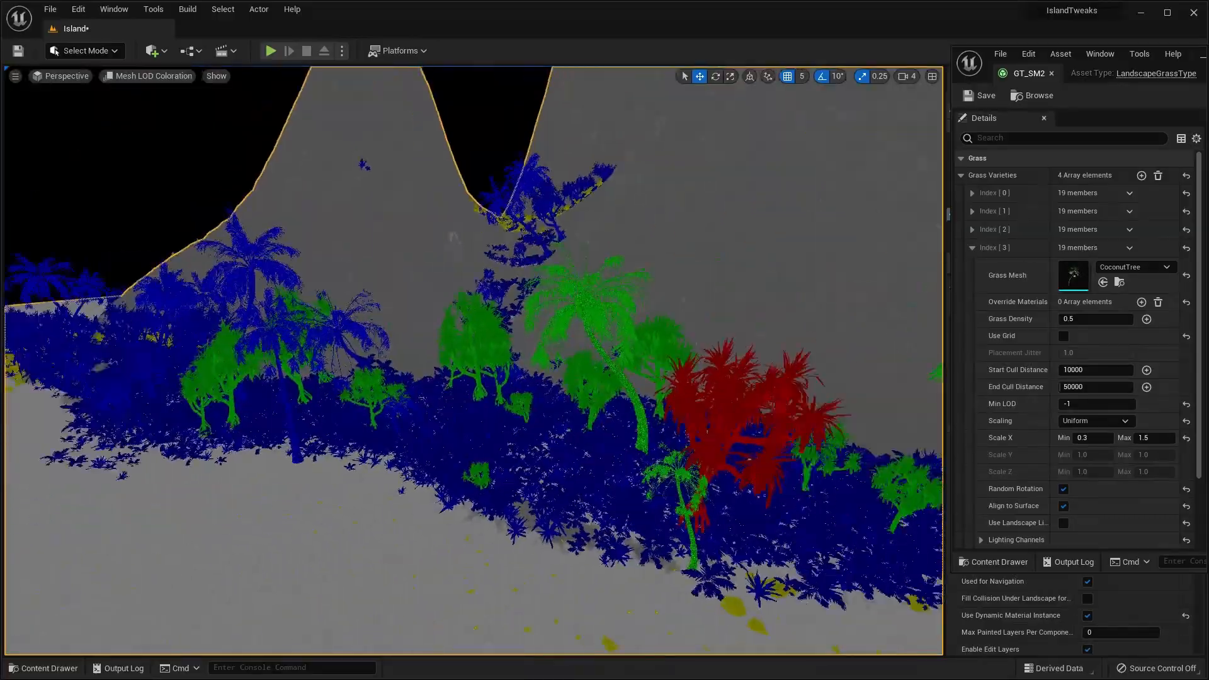
pyautogui.press('w')
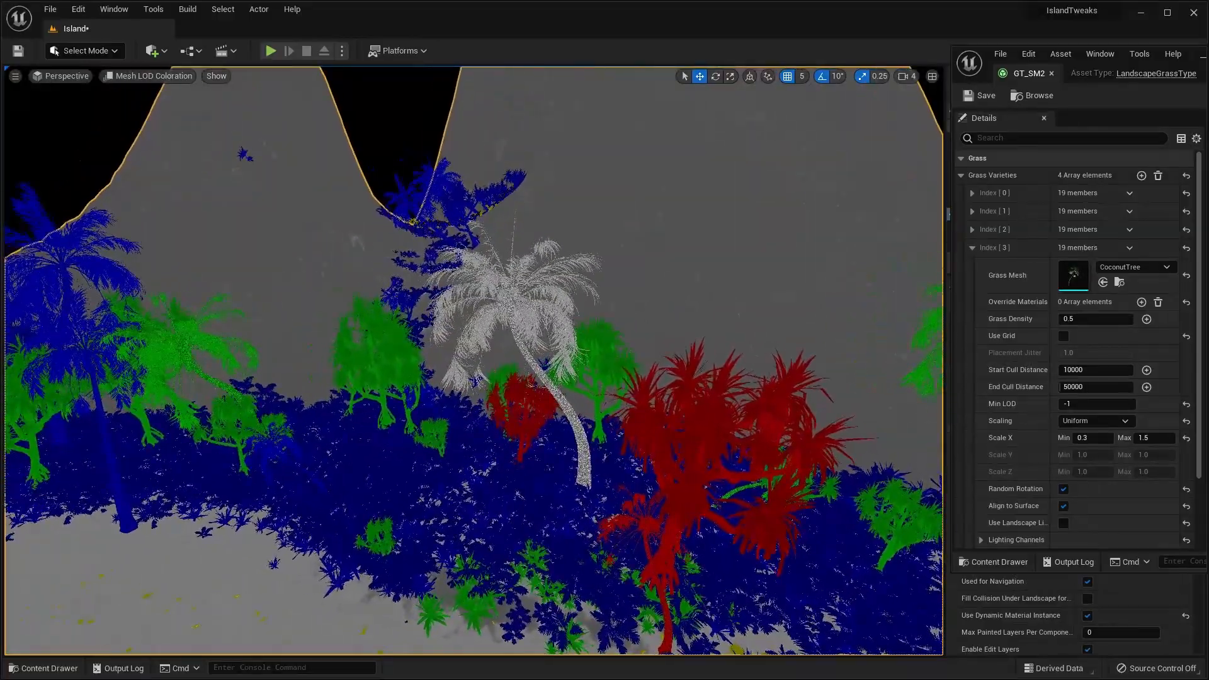
pyautogui.press('w')
pyautogui.press('w')
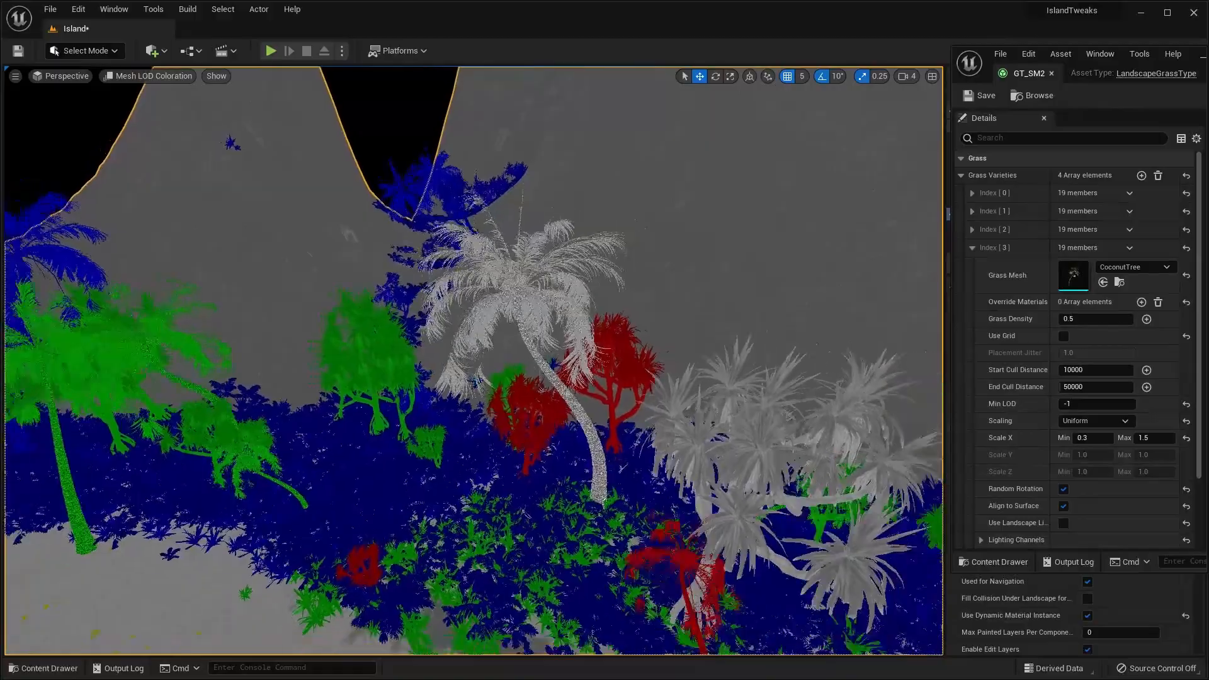
# Step: Examine how the LODs of the shoreline vegetation and rocks change at increasing distance from the beach
pyautogui.press('s')
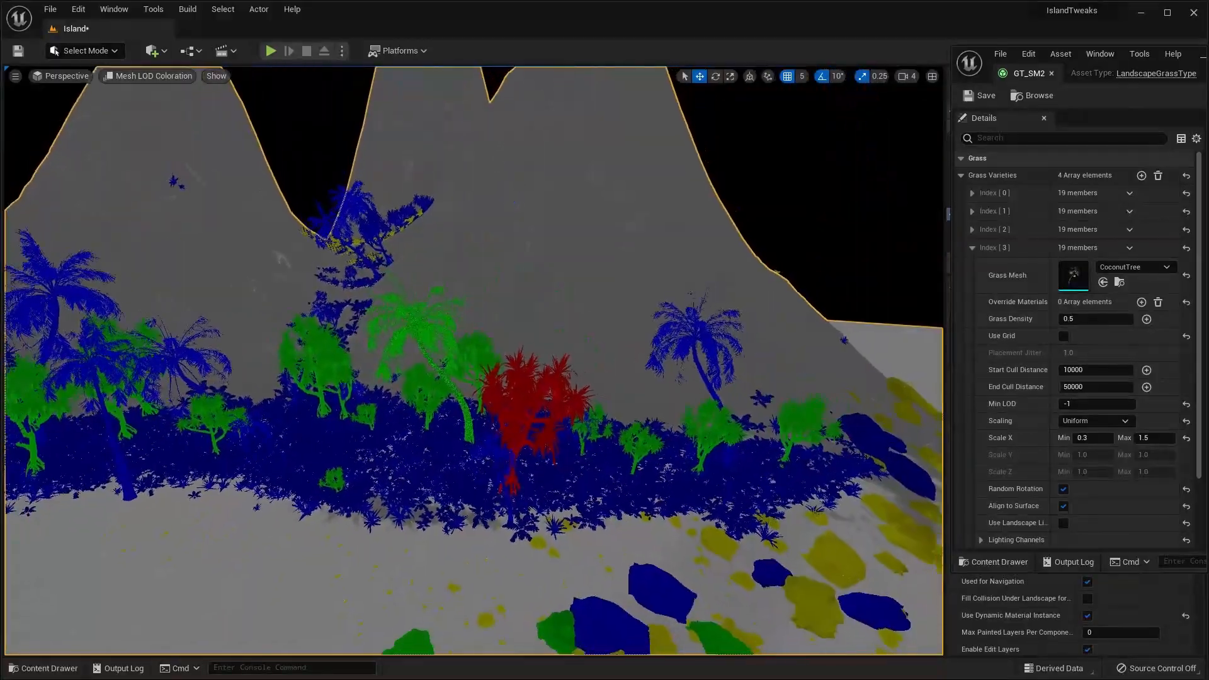
pyautogui.press('s')
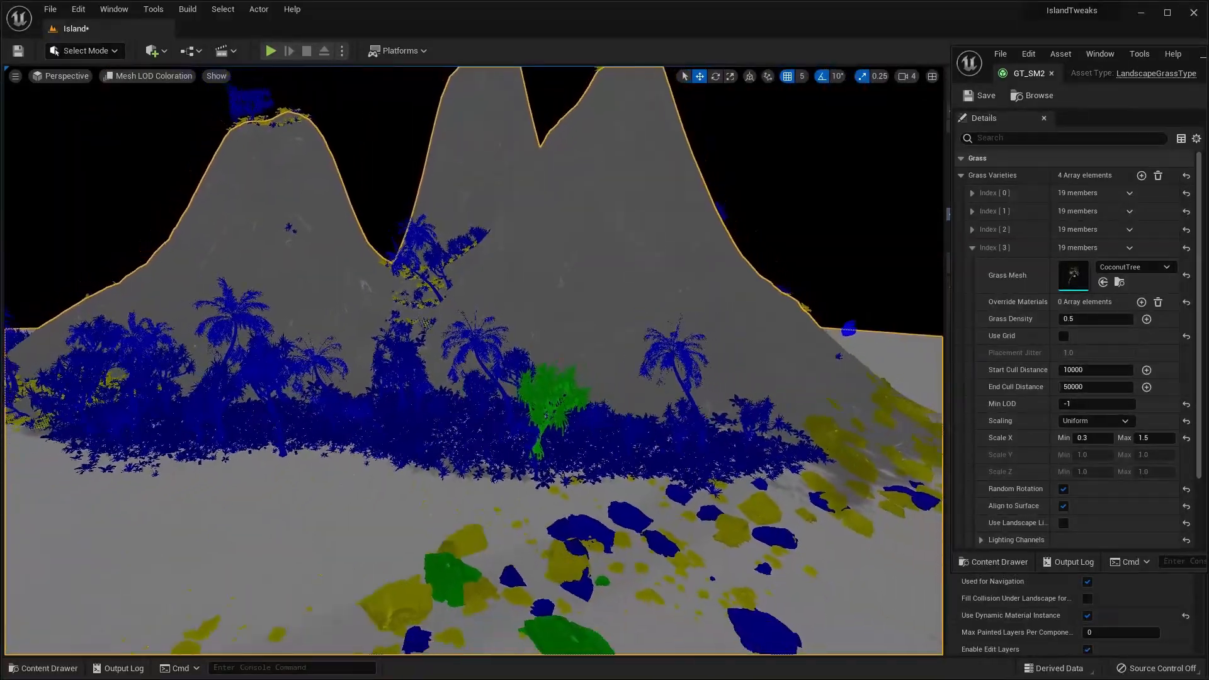
pyautogui.press('s')
pyautogui.press('d')
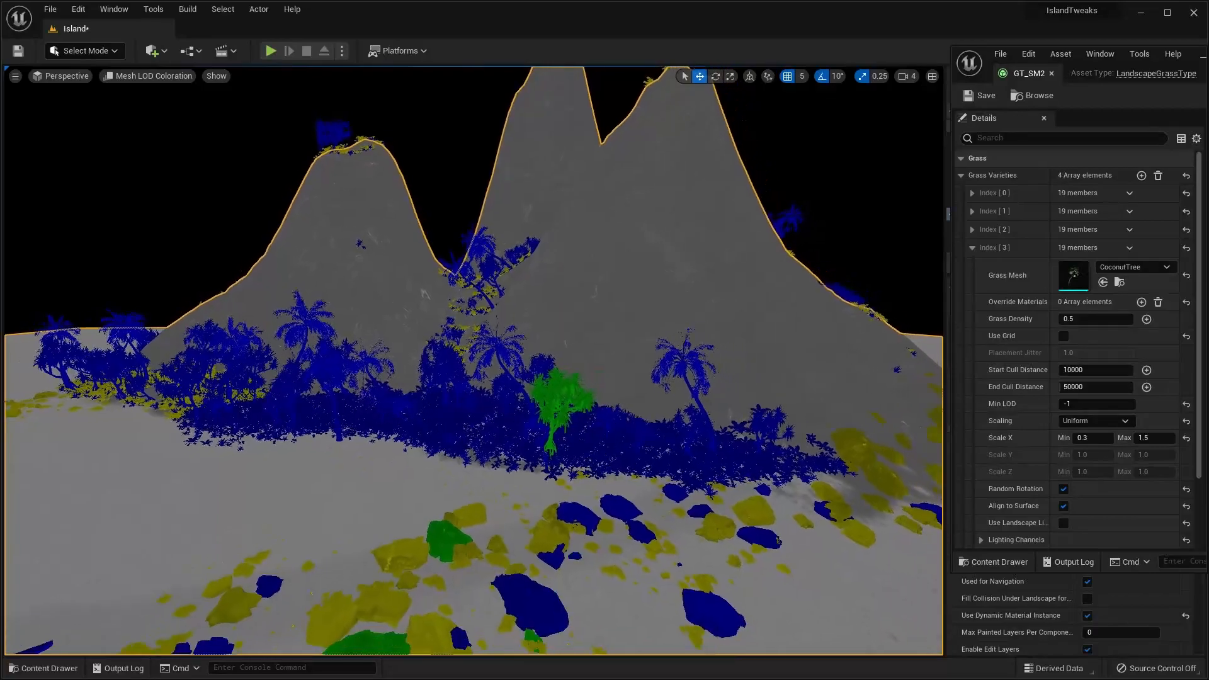
pyautogui.press('s')
pyautogui.press('s')
pyautogui.press('a')
pyautogui.press('d')
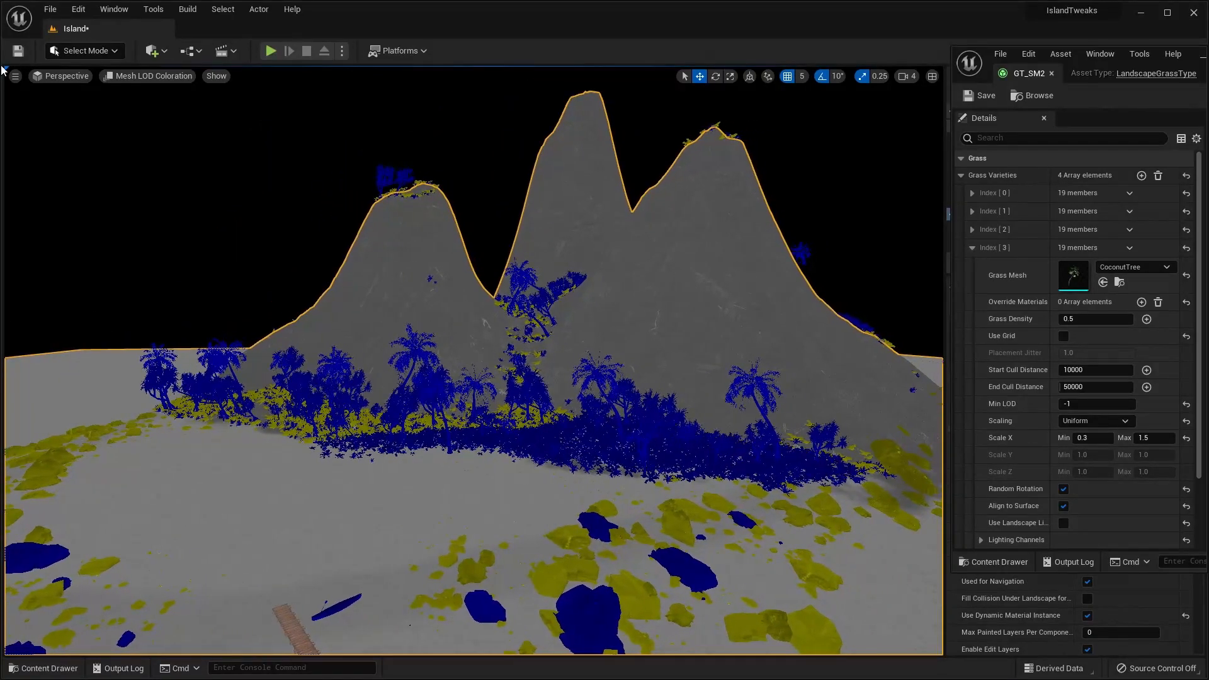
# Step: Restore the Lit view mode in the Island viewport
pyautogui.click(53, 77)
pyautogui.click(115, 75)
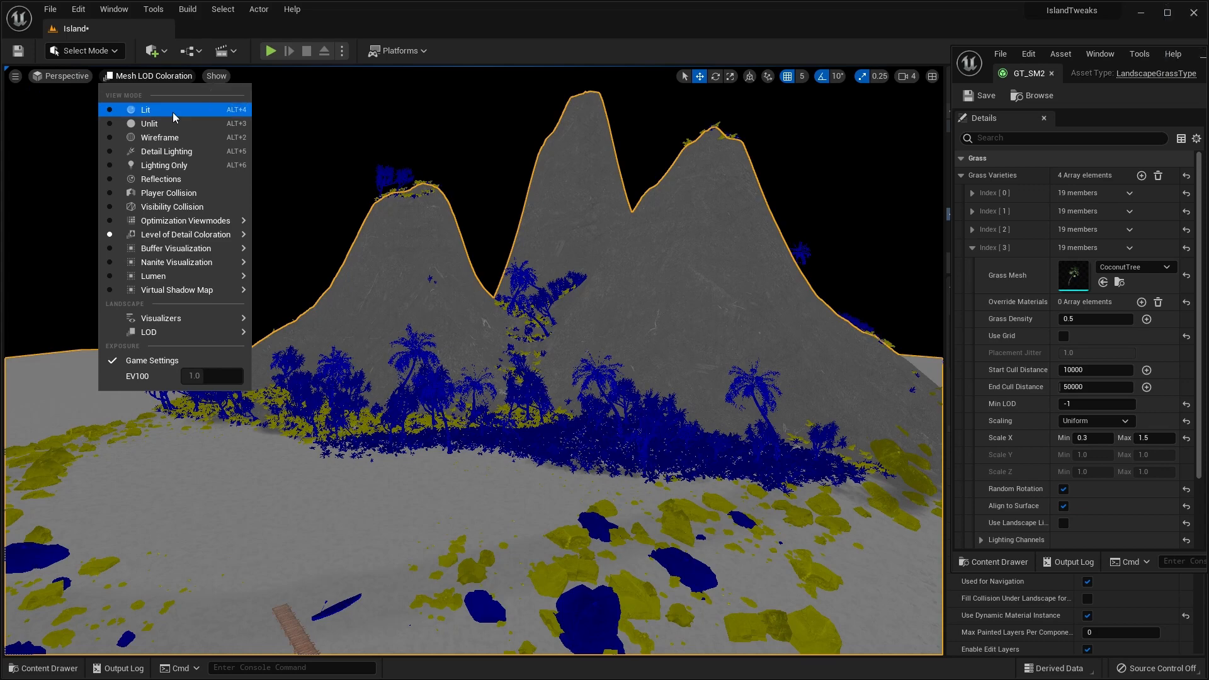
pyautogui.click(175, 111)
# Step: Select the grouped wooden boardwalk beside the canoe and ungroup it so its boards can be edited individually
pyautogui.moveTo(472, 359); pyautogui.dragTo(436, 395, button='right')
pyautogui.press('w')
pyautogui.press('w')
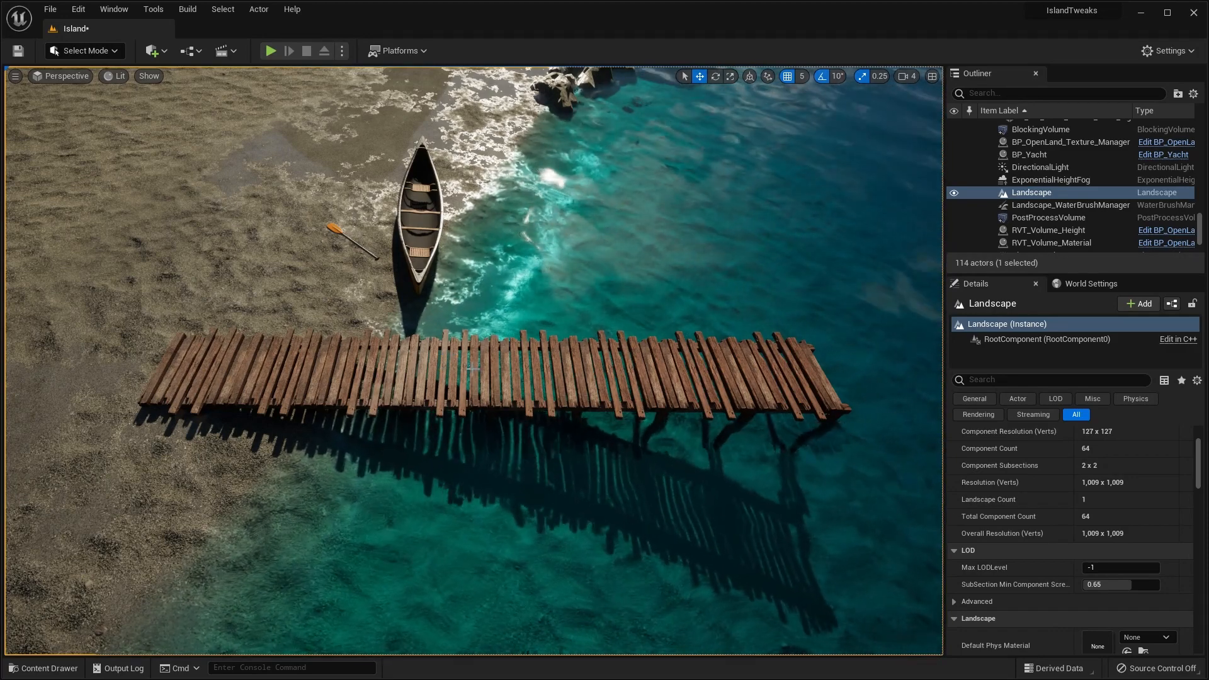
pyautogui.click(471, 367)
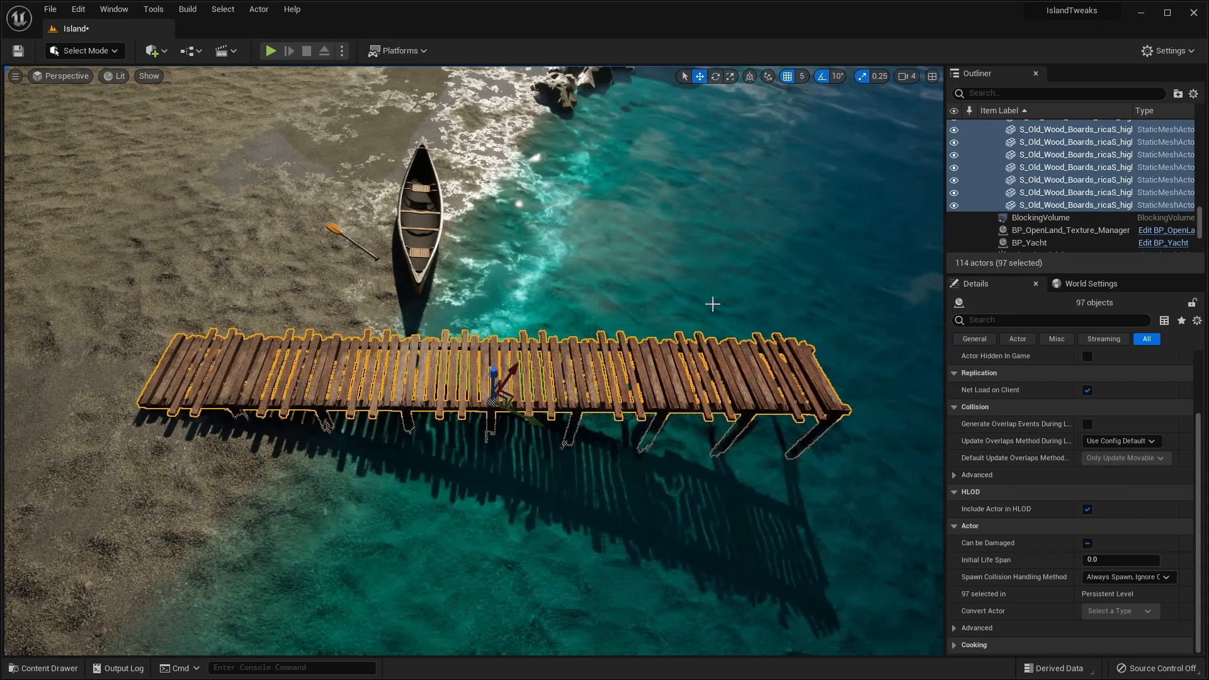
pyautogui.rightClick(1038, 158)
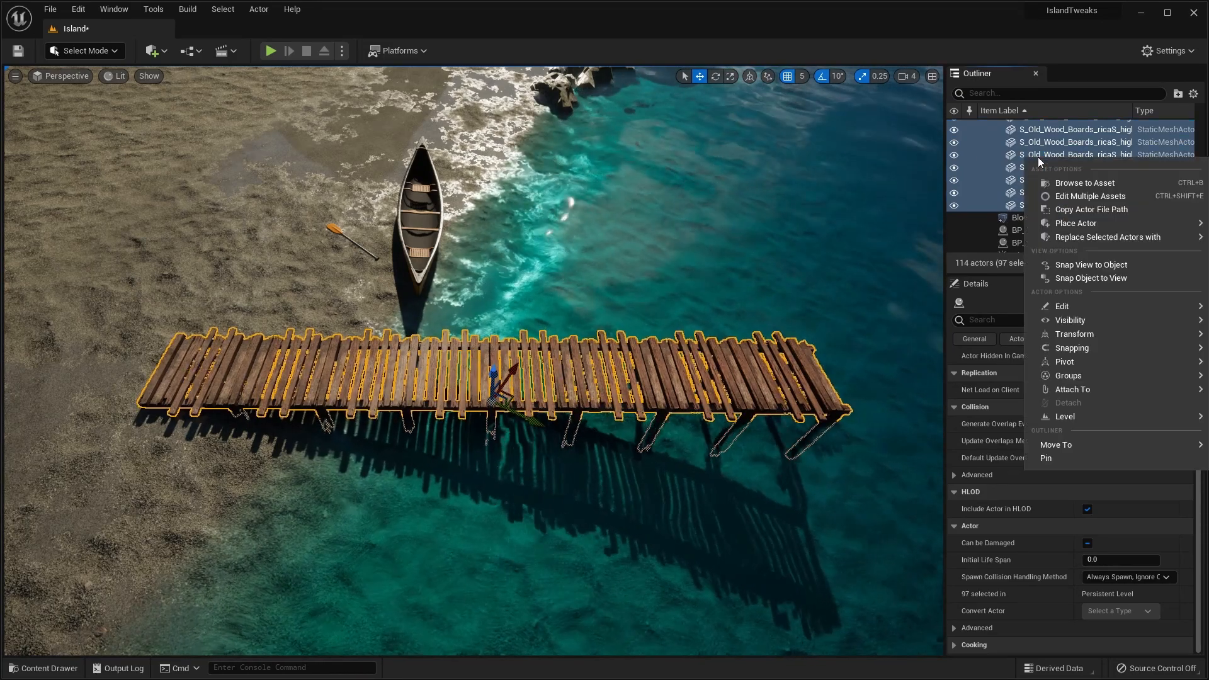
pyautogui.moveTo(1079, 376)
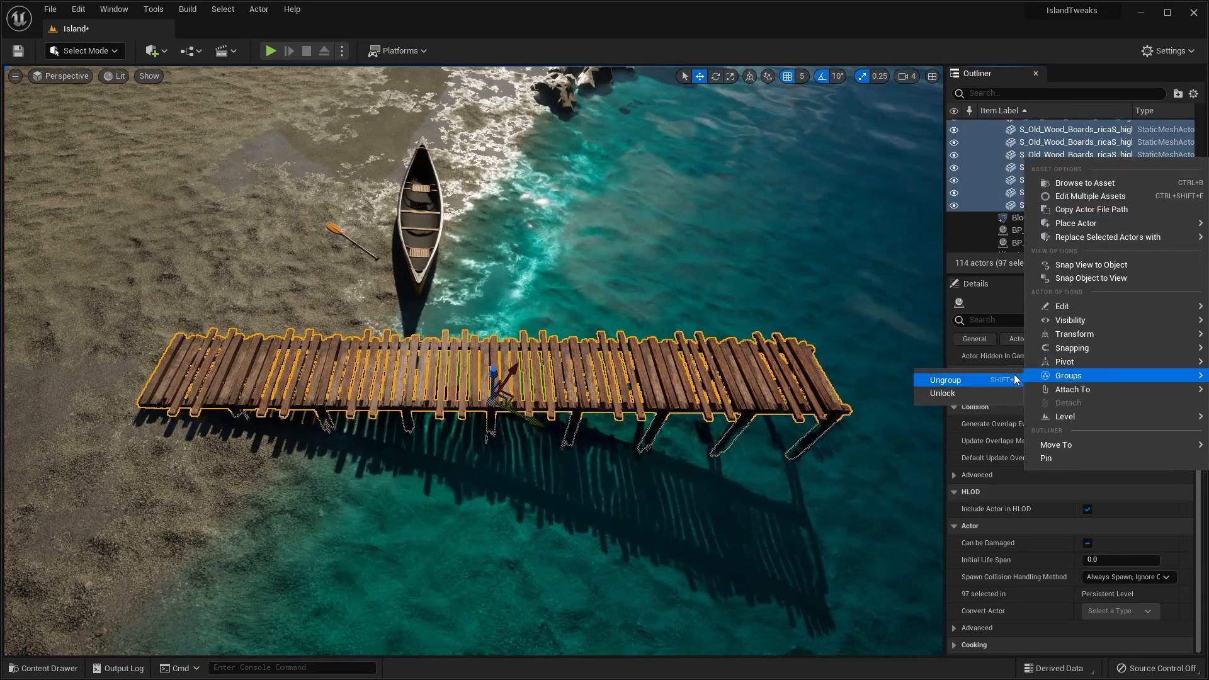
pyautogui.click(999, 380)
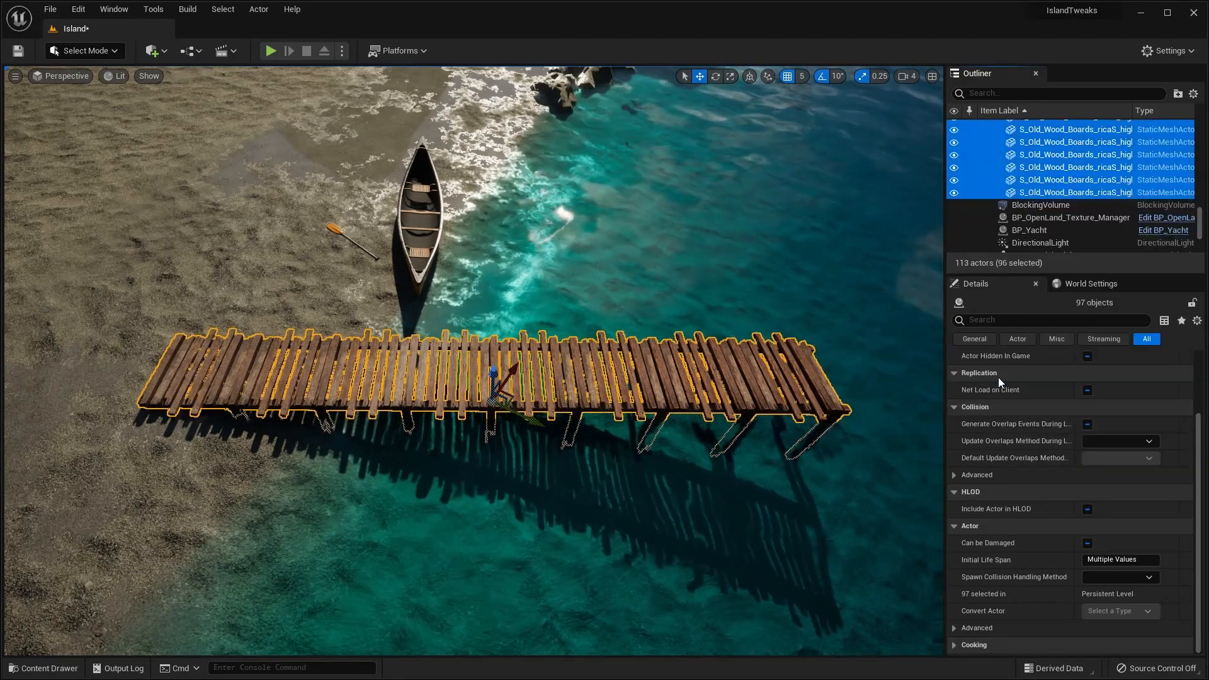
# Step: Turn off rotation snapping and rotate the board S_Old_Wood_Boards_ricaS_high_Var5 slightly near the boardwalk's shore end
pyautogui.click(327, 377)
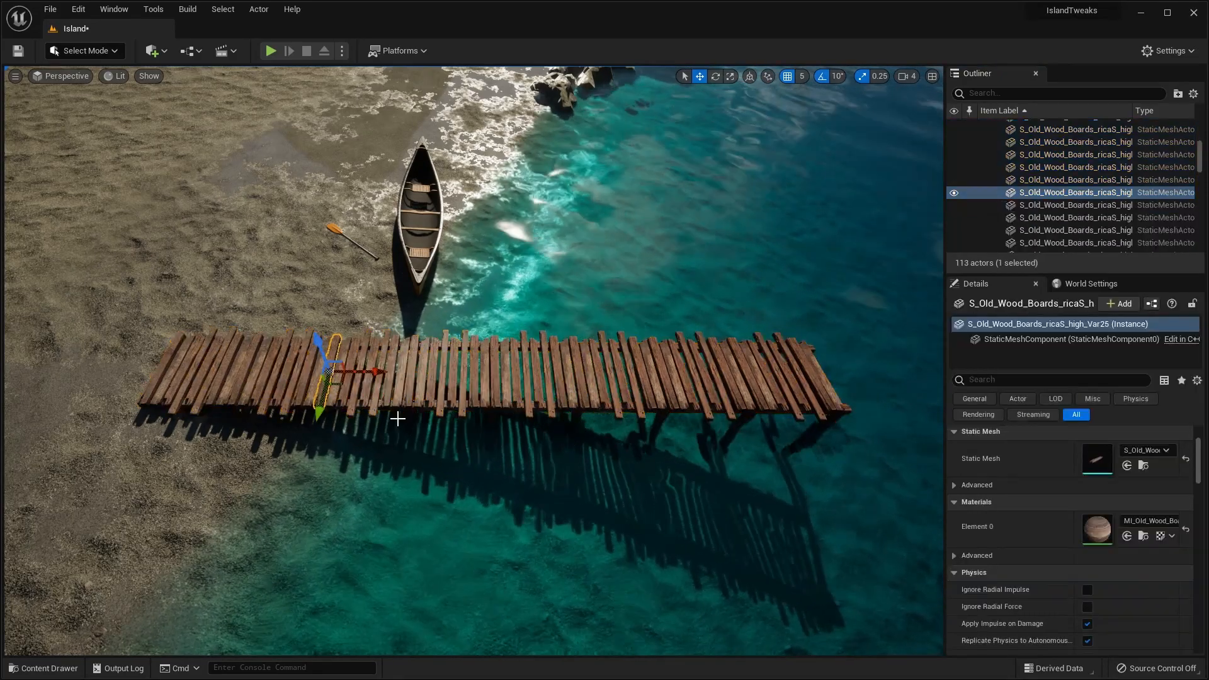
pyautogui.moveTo(417, 375)
pyautogui.mouseDown(button='right')
pyautogui.moveTo(417, 387)
pyautogui.moveTo(421, 372)
pyautogui.mouseUp(button='right')
pyautogui.press('w')
pyautogui.press('a')
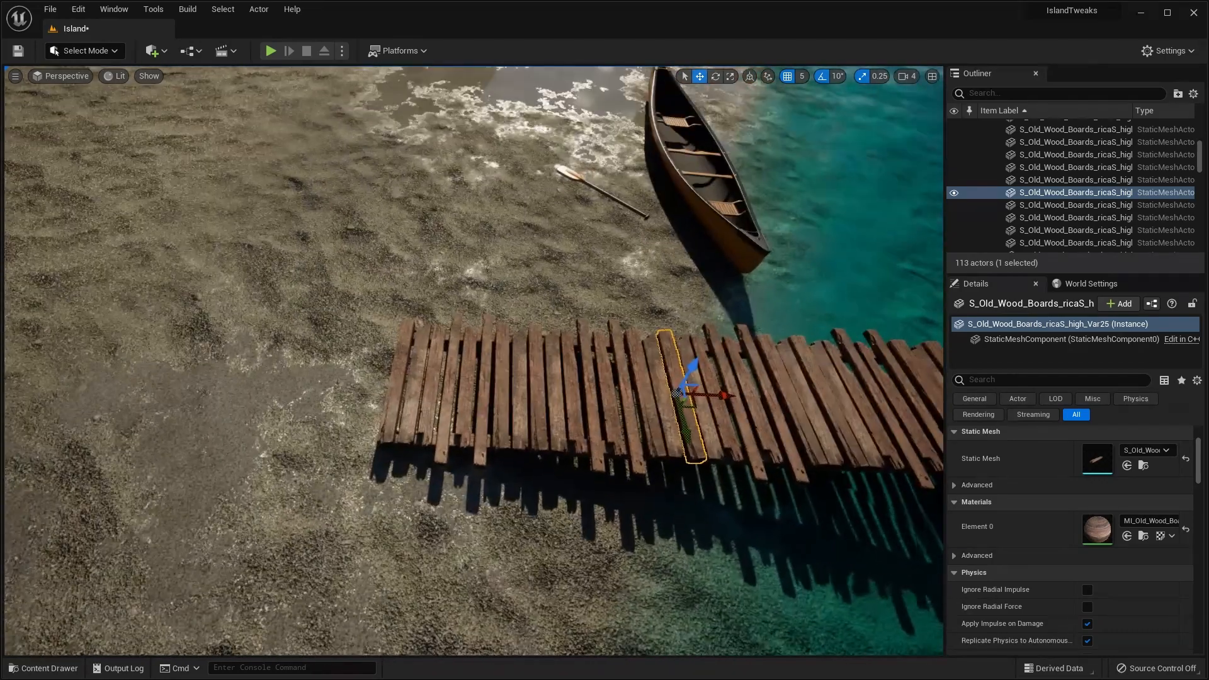
pyautogui.click(468, 380)
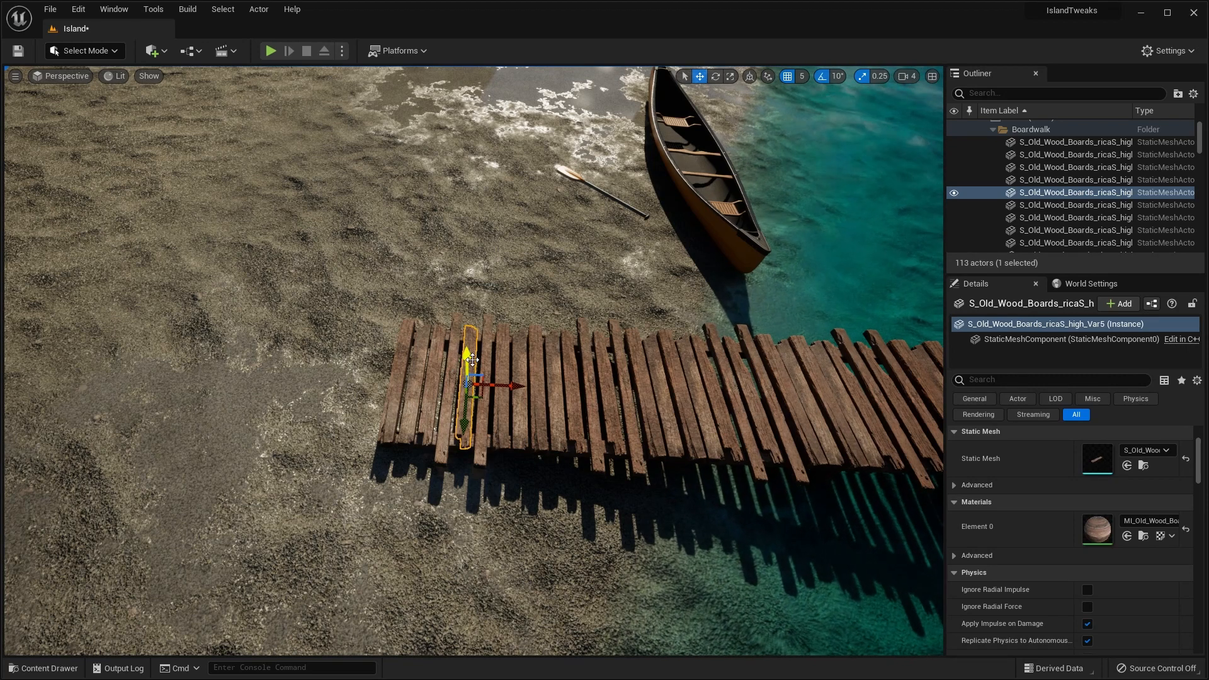
pyautogui.press('e')
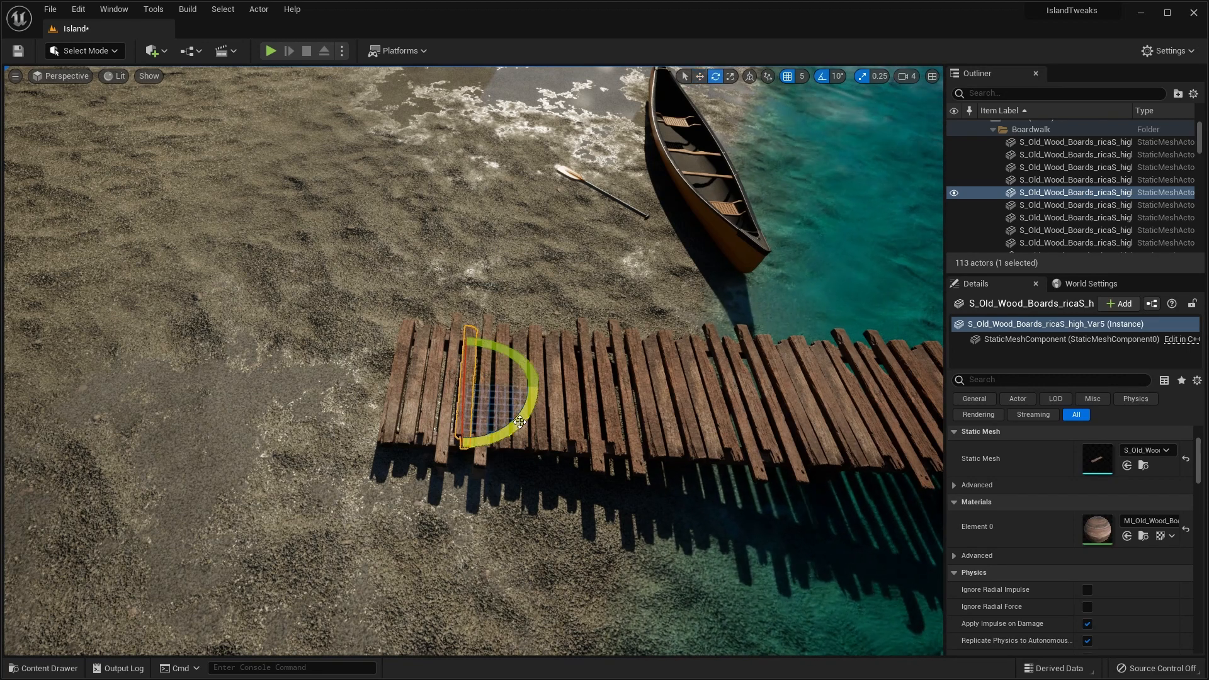
pyautogui.moveTo(519, 424); pyautogui.dragTo(526, 413)
pyautogui.click(822, 76)
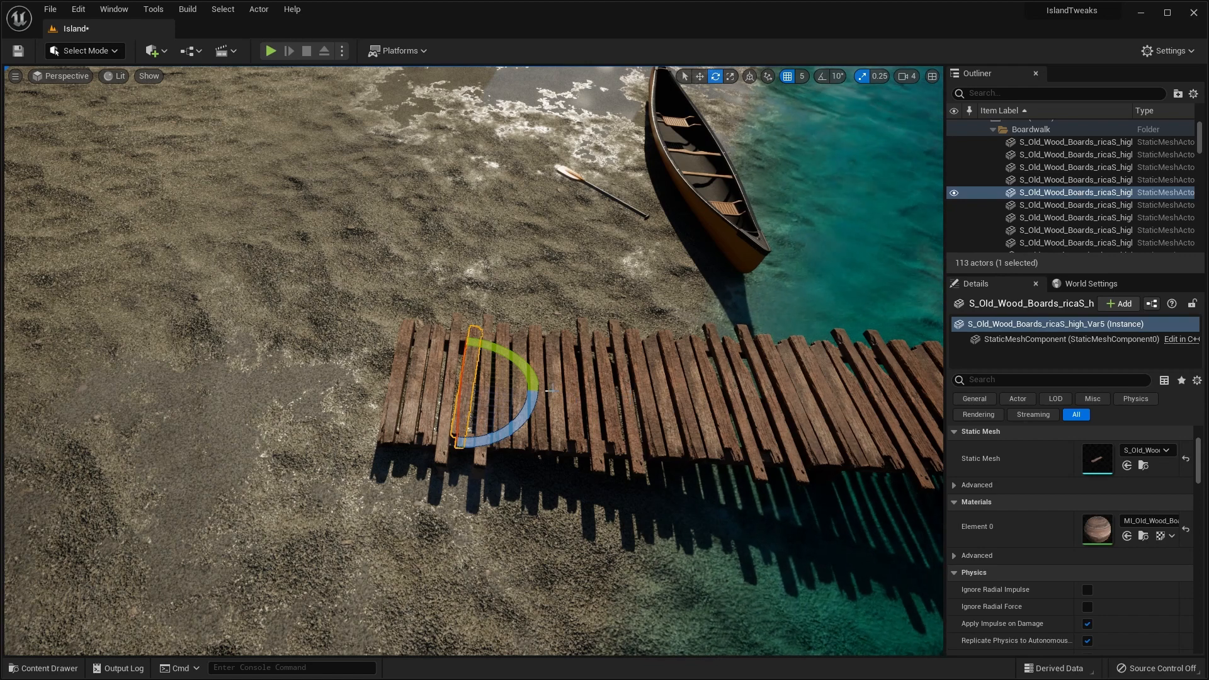
# Step: Rotate several more individual boards slightly in the shore-side half of the boardwalk to break up their even alignment
pyautogui.click(563, 412)
pyautogui.moveTo(563, 411); pyautogui.dragTo(604, 426)
pyautogui.click(627, 413)
pyautogui.click(662, 413)
pyautogui.moveTo(572, 402); pyautogui.dragTo(572, 403, button='right')
# Step: Rotate individual boards near the boardwalk's middle, turning Var30 by about -5° and Var40 by about 4.5°
pyautogui.press('d')
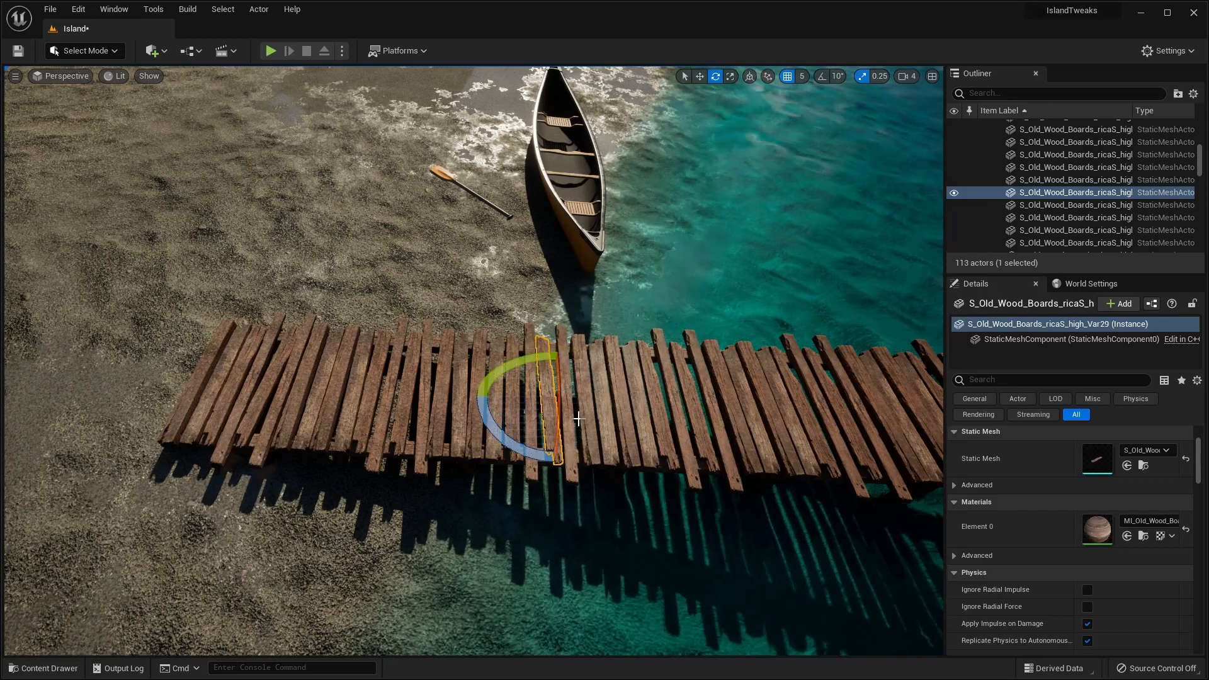
pyautogui.click(567, 458)
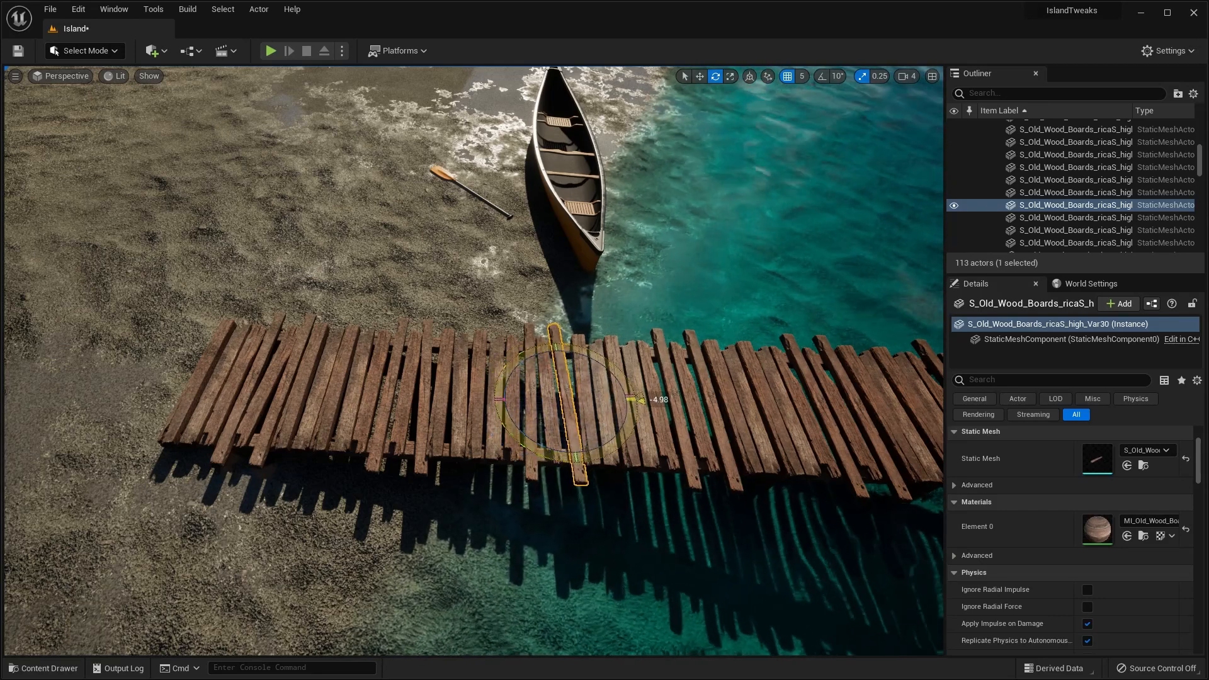
pyautogui.press('d')
pyautogui.moveTo(662, 398); pyautogui.dragTo(663, 398, button='right')
pyautogui.click(548, 419)
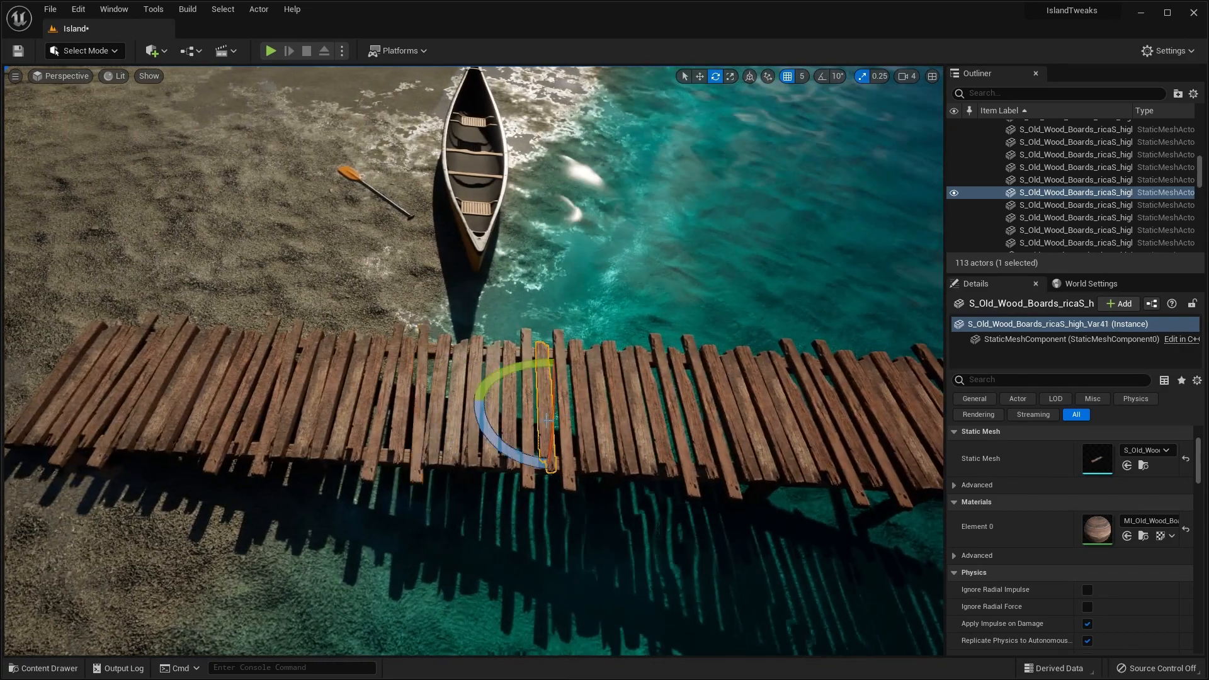
pyautogui.click(525, 448)
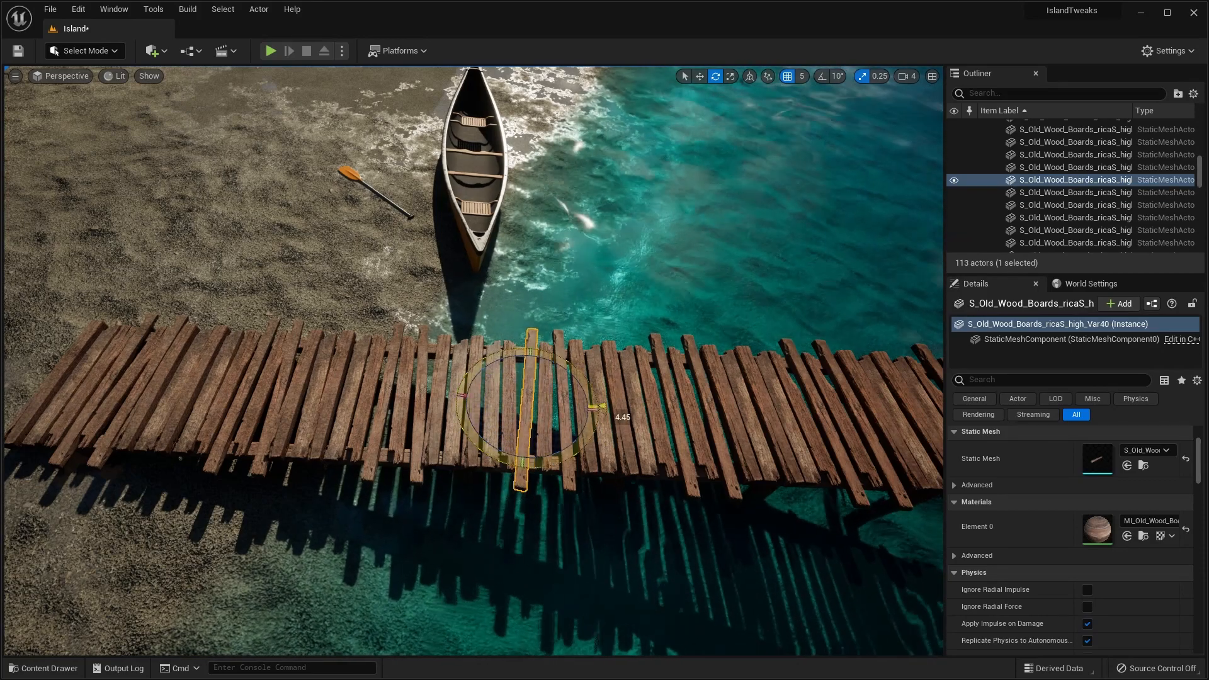
# Step: Offset board Var66 past the edge of the boardwalk's seaward half and rotate board Var73 slightly
pyautogui.press('d')
pyautogui.moveTo(535, 382); pyautogui.dragTo(535, 382, button='right')
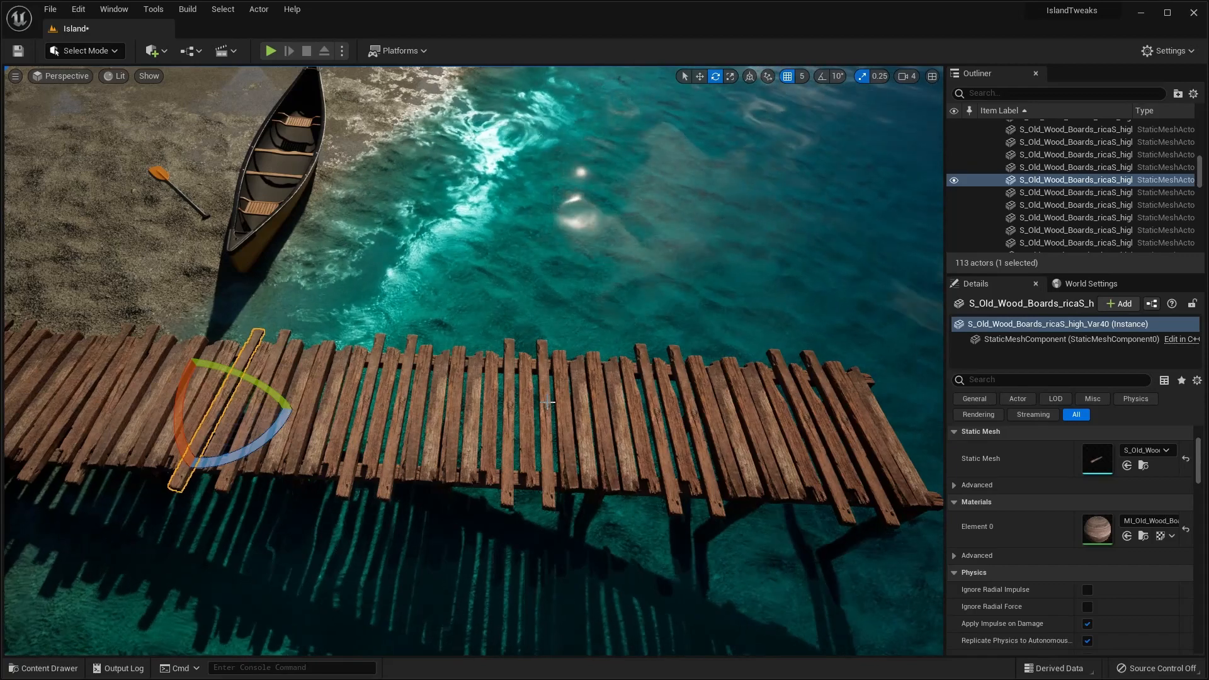
pyautogui.click(548, 403)
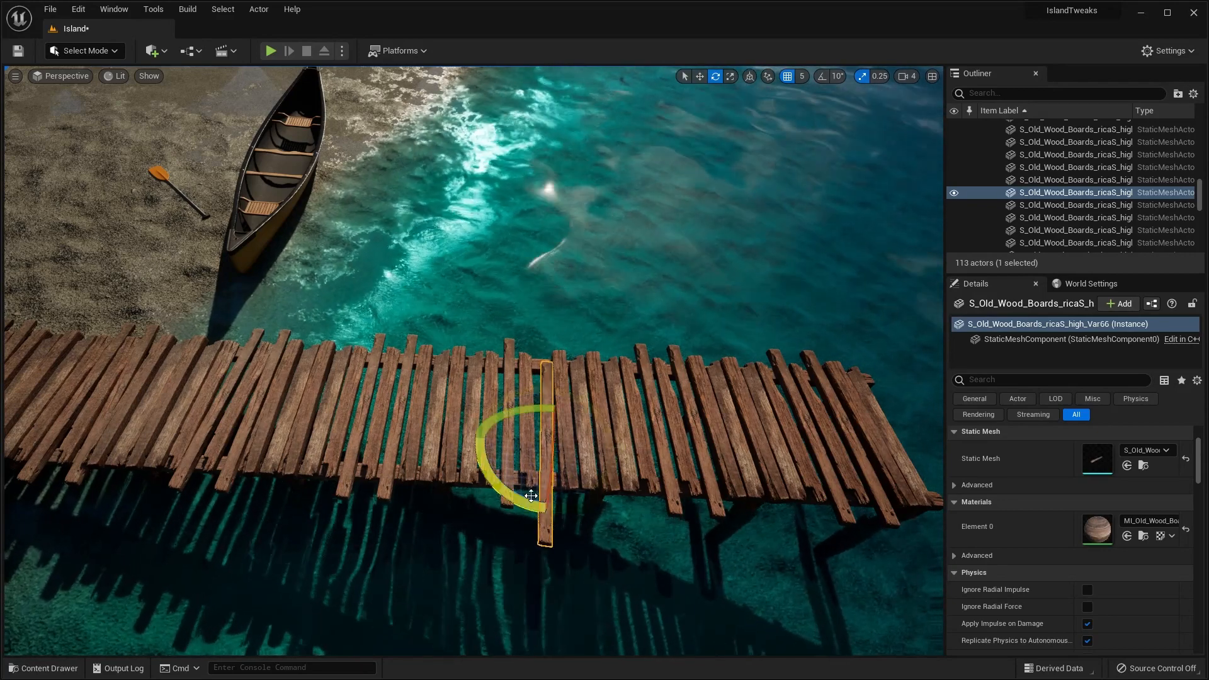
pyautogui.press('d')
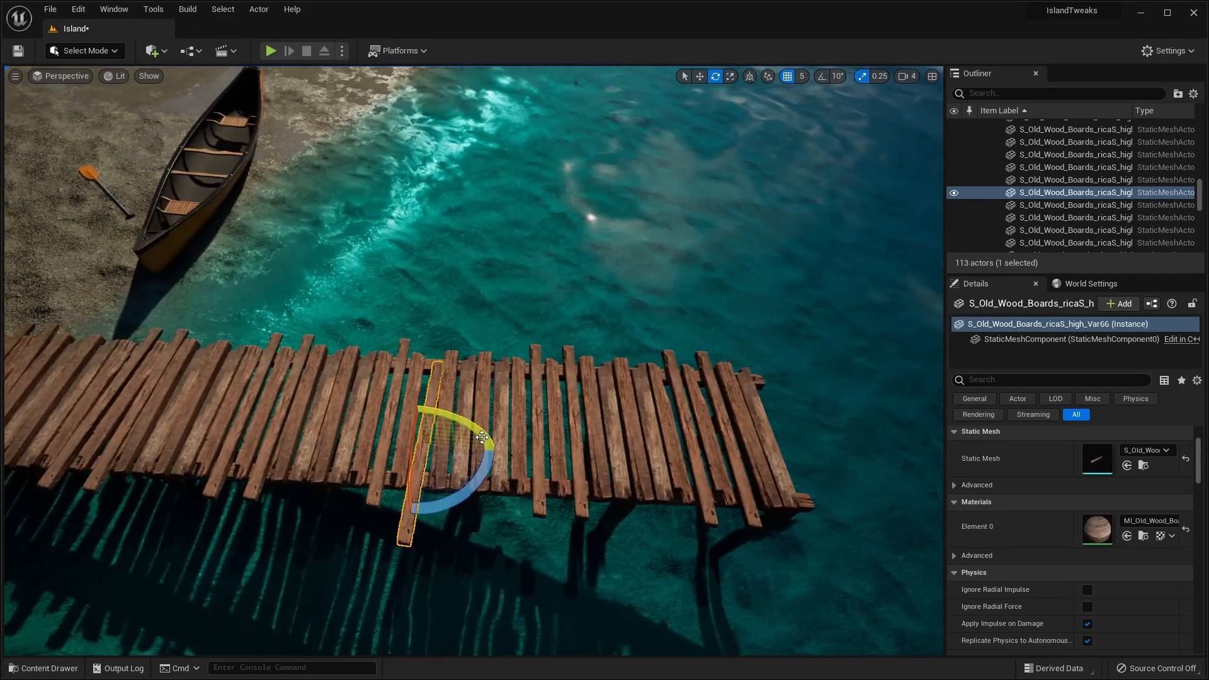
pyautogui.click(482, 438)
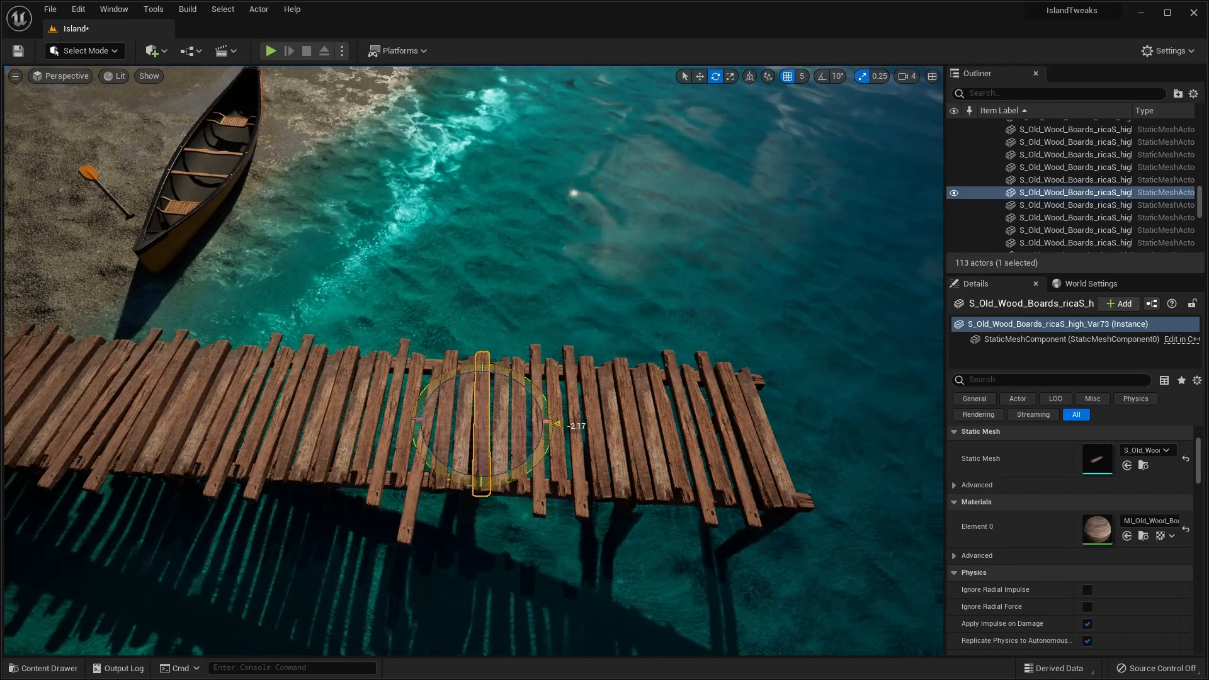
pyautogui.moveTo(557, 423); pyautogui.dragTo(546, 449)
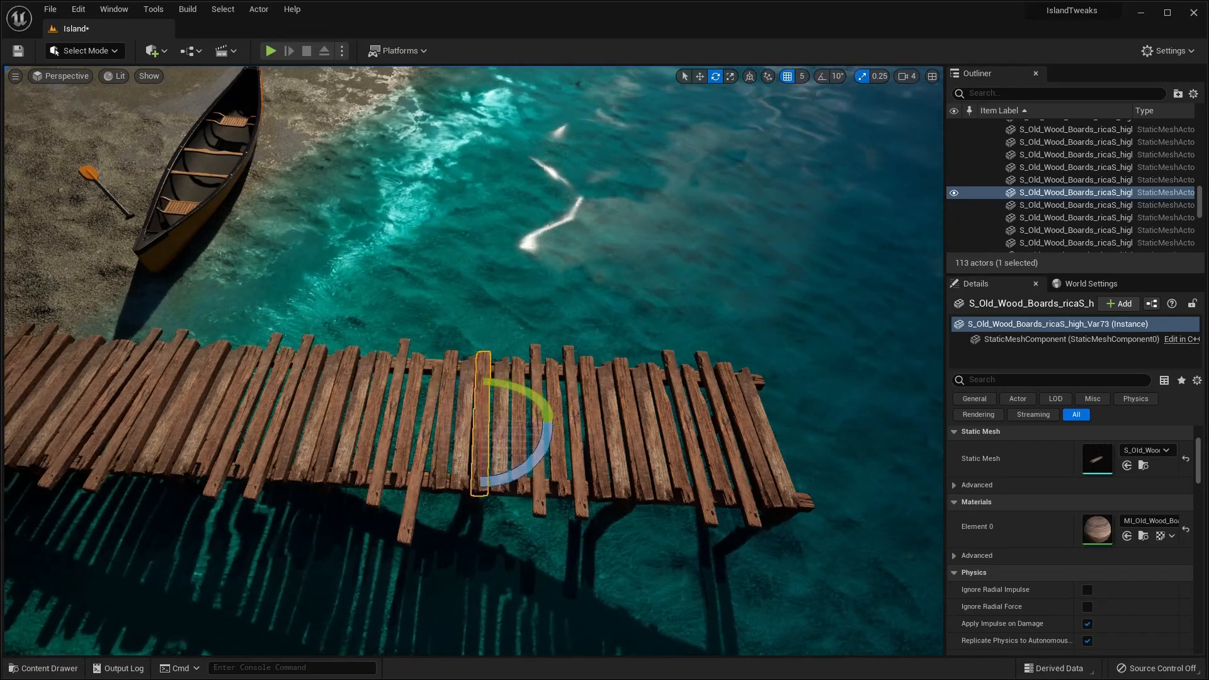
# Step: Rotate board Var76 and the last board, Var92, slightly at the seaward end of the boardwalk
pyautogui.click(536, 435)
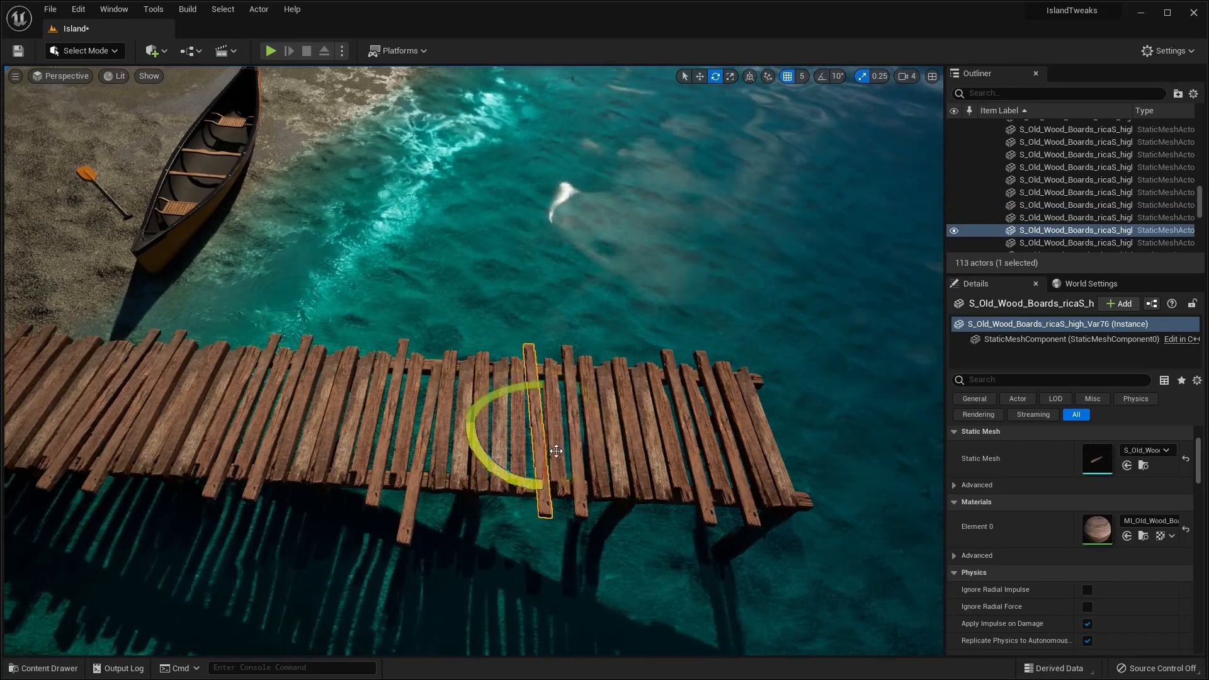
pyautogui.press('d')
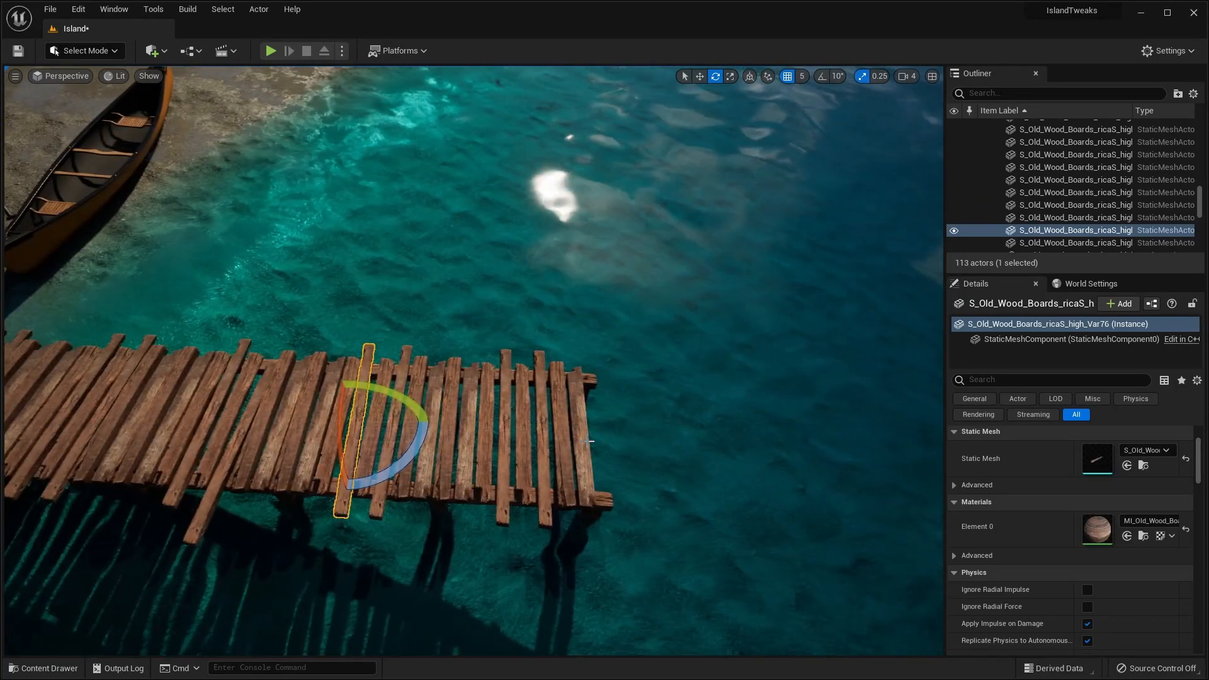
pyautogui.click(581, 440)
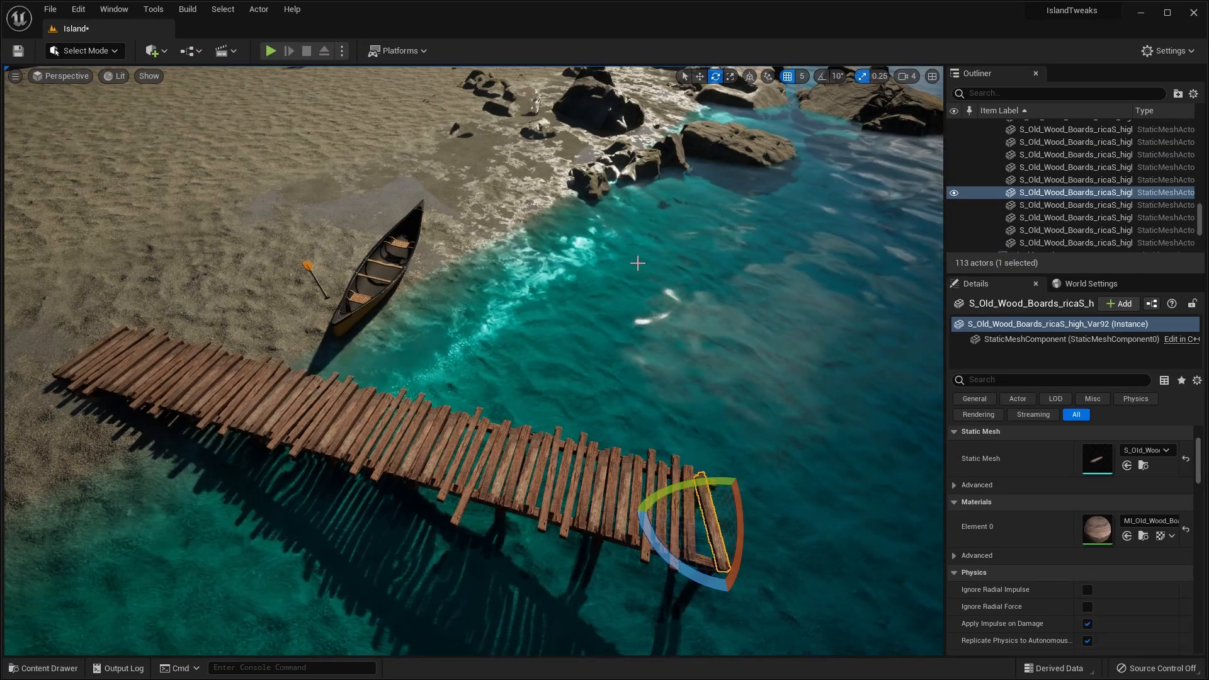
# Step: Select the Landscape and open its assigned landscape material, MI_OpenLand_Theme_Default, for editing
pyautogui.moveTo(638, 263); pyautogui.dragTo(584, 338, button='right')
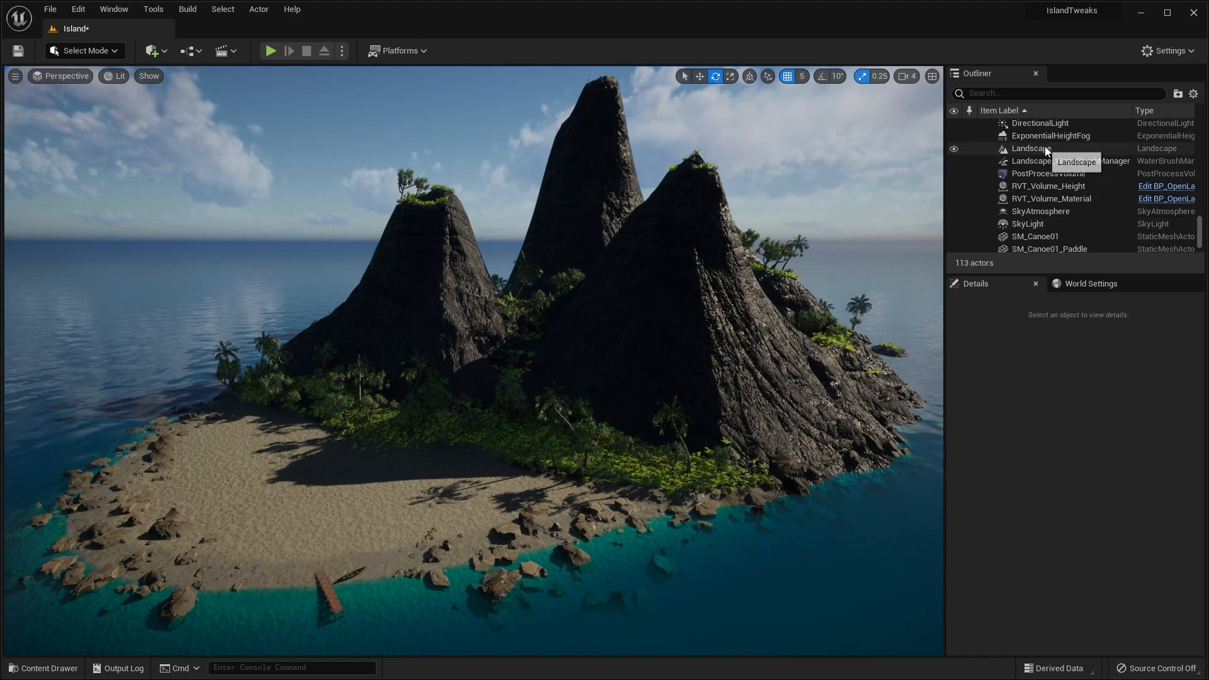
pyautogui.click(1028, 150)
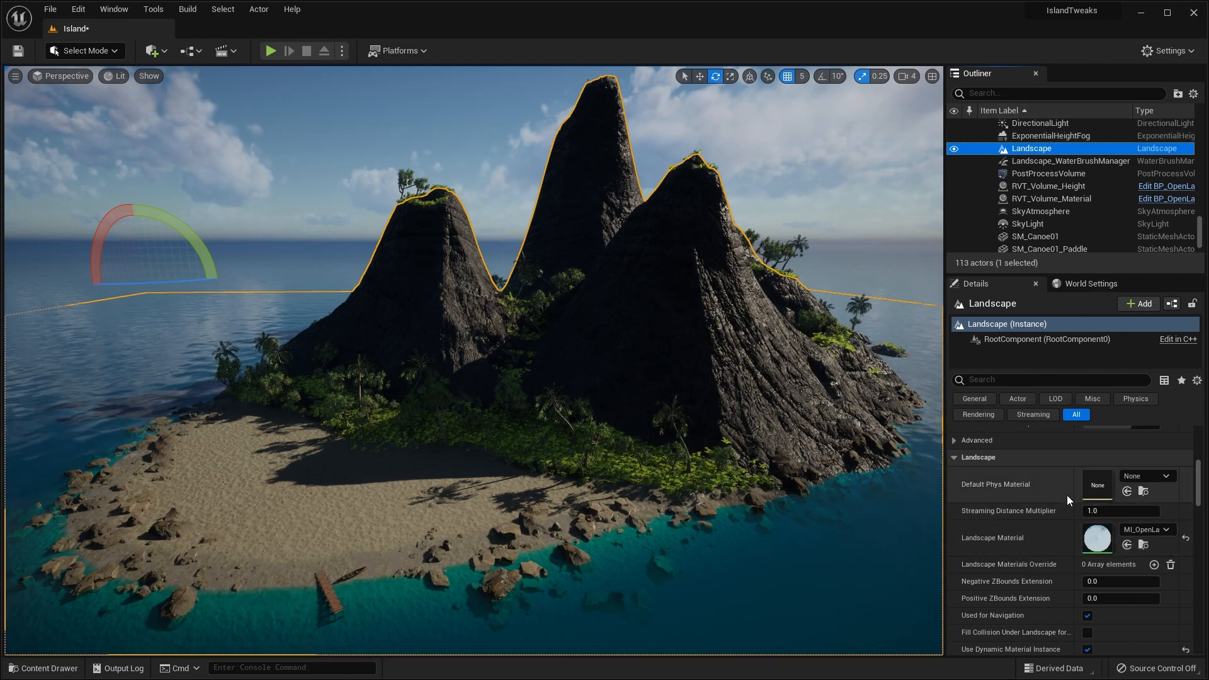
pyautogui.click(1143, 545)
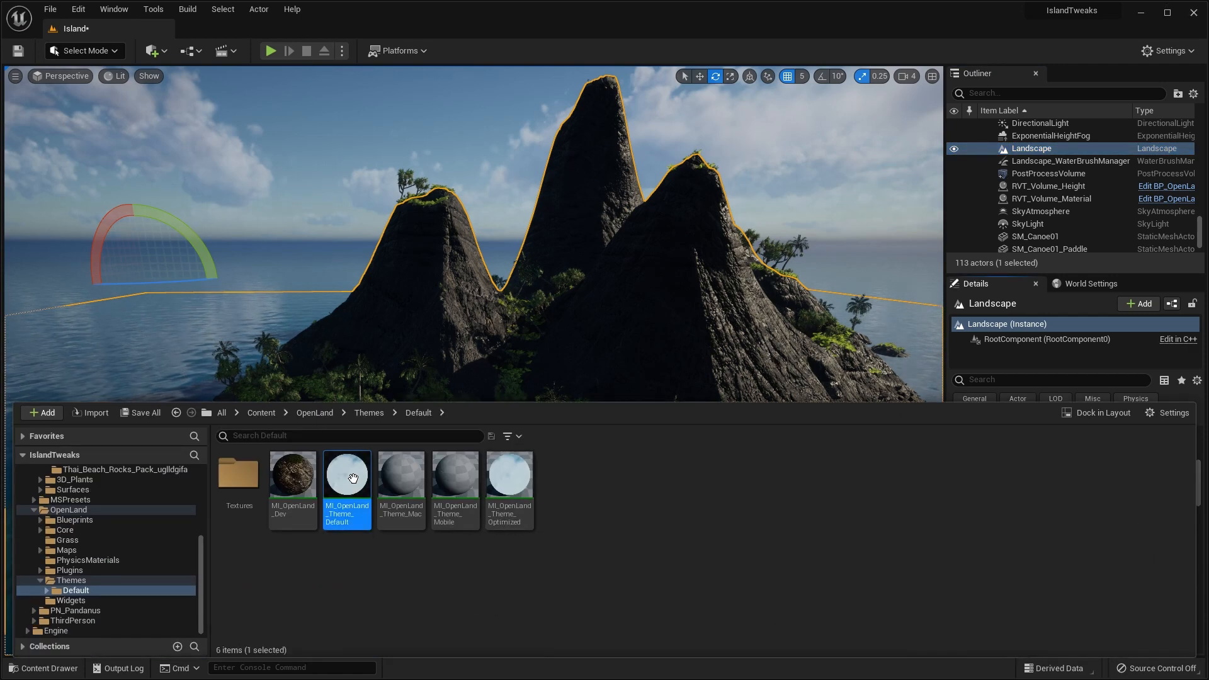
pyautogui.moveTo(352, 479)
pyautogui.doubleClick(347, 477)
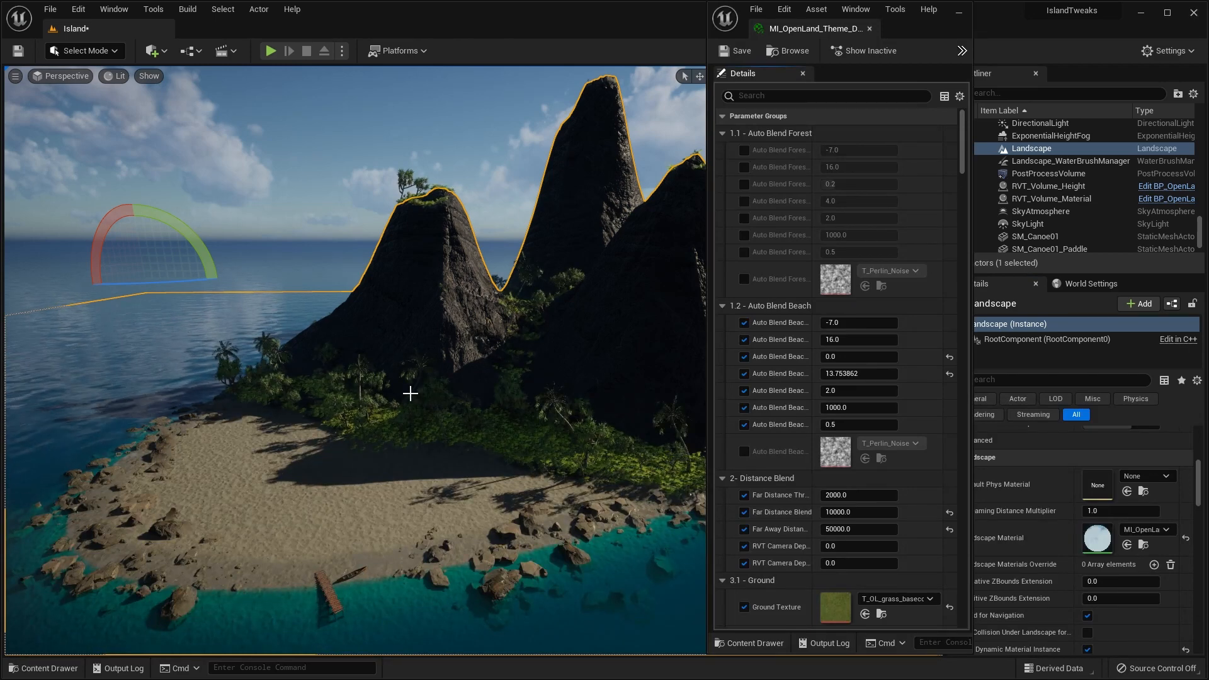
# Step: Place the material editor window beside the level viewport, narrow it, and widen its parameter name column
pyautogui.press('super+Right')
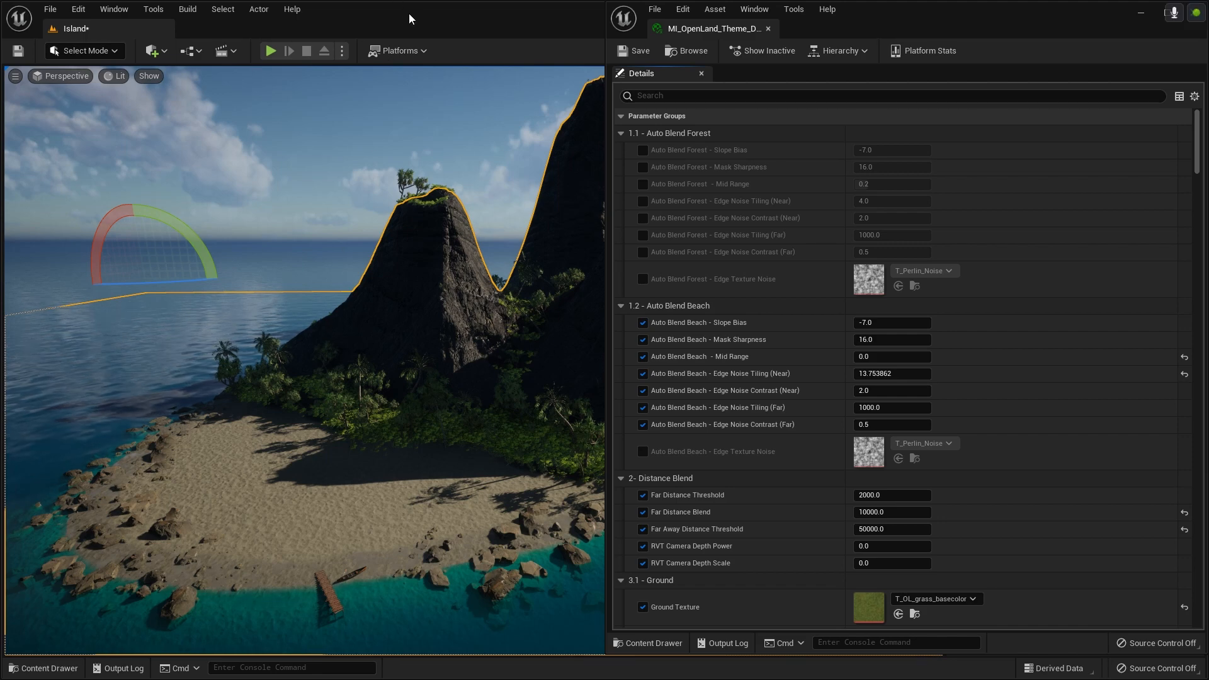
pyautogui.moveTo(606, 209); pyautogui.dragTo(954, 255)
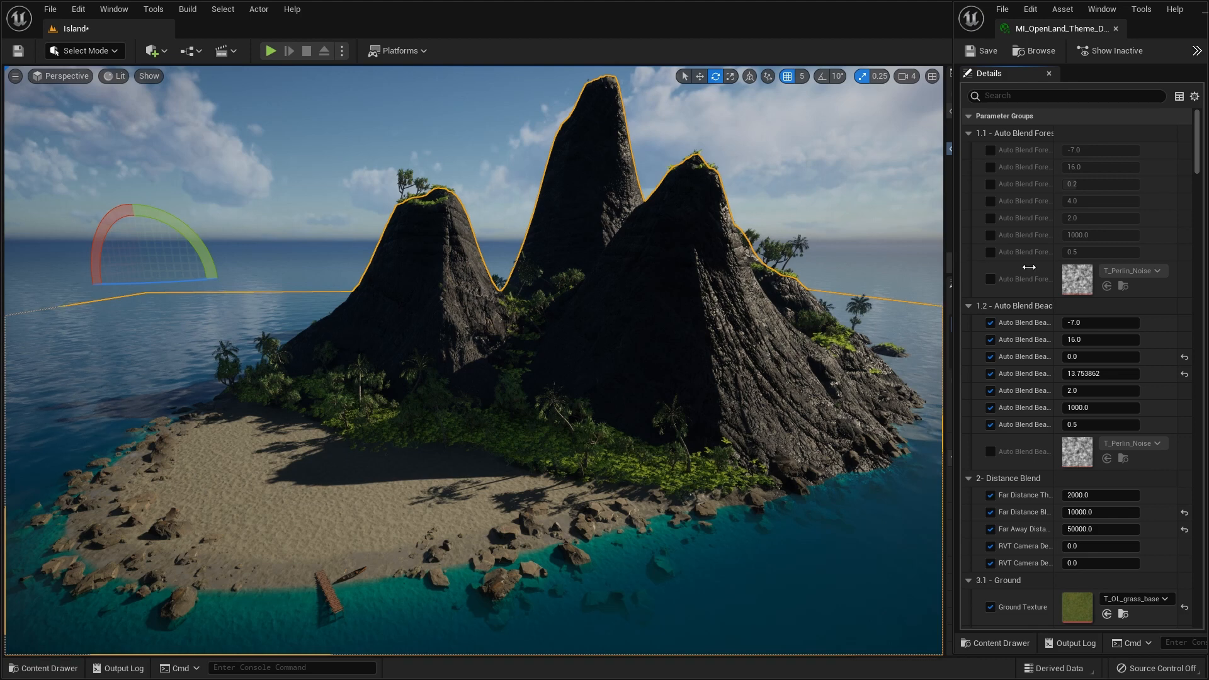
pyautogui.moveTo(1058, 263); pyautogui.dragTo(1101, 270)
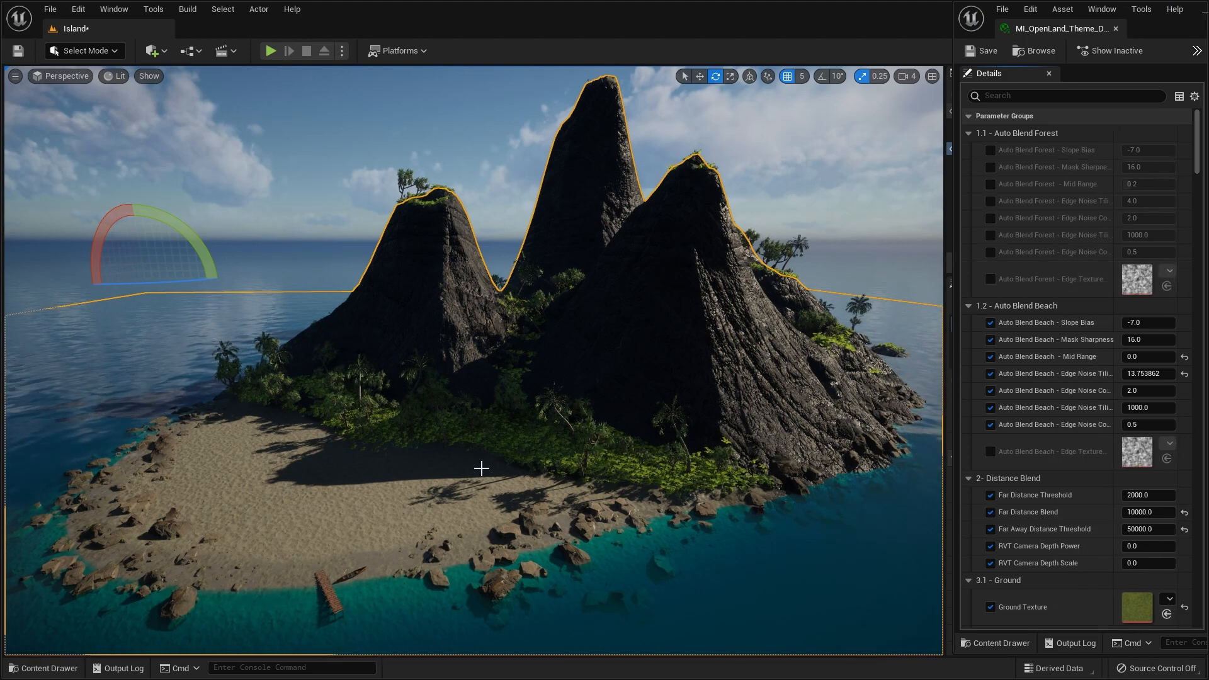
# Step: Enable the Puddle Contrast override in the material's Puddles group and set it to 10
pyautogui.moveTo(426, 458); pyautogui.dragTo(318, 539, button='right')
pyautogui.press('w')
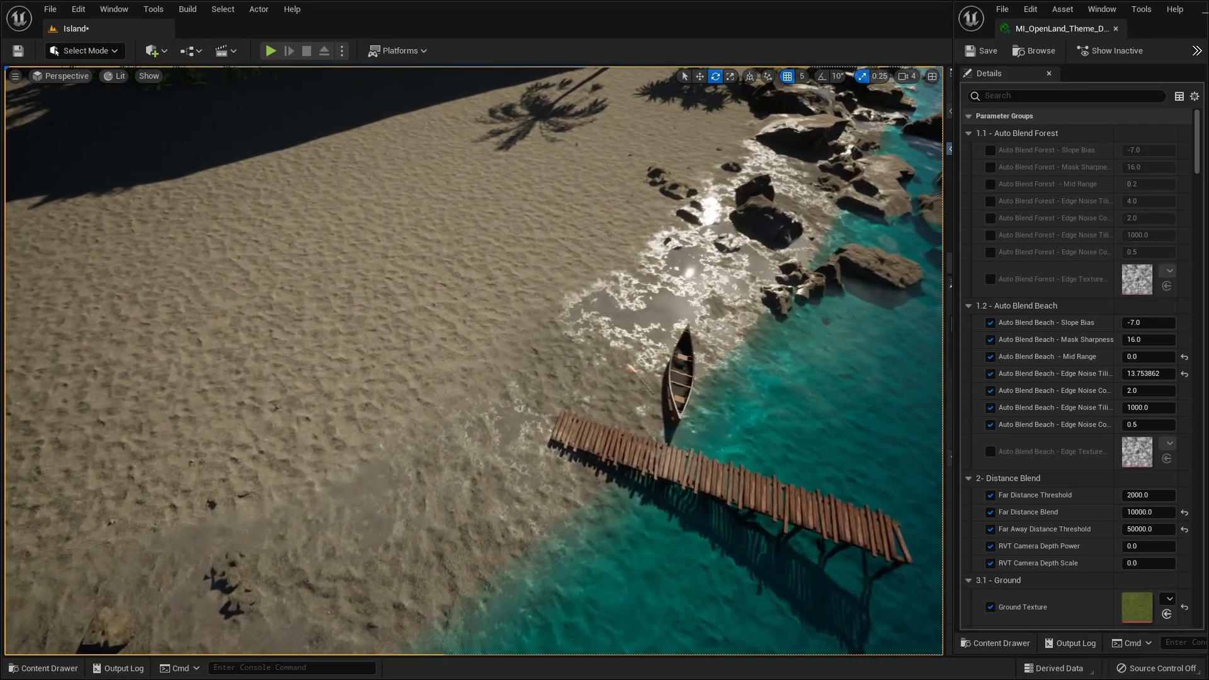
pyautogui.moveTo(1198, 139); pyautogui.dragTo(1205, 354)
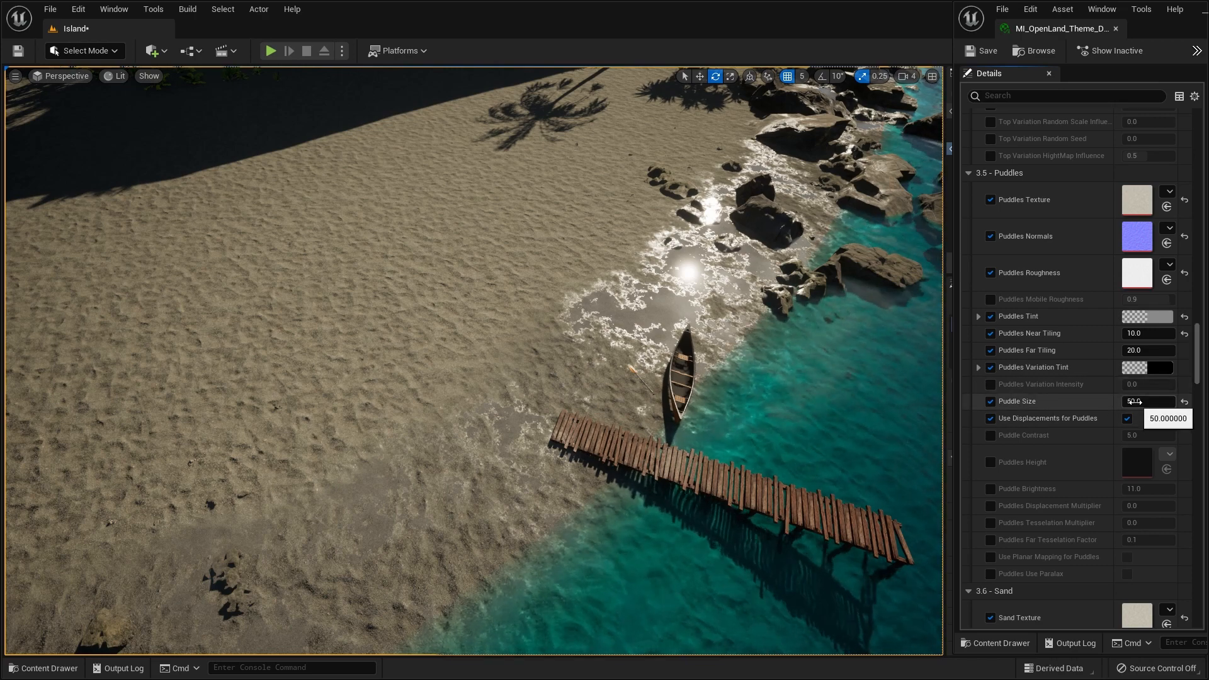
pyautogui.click(991, 436)
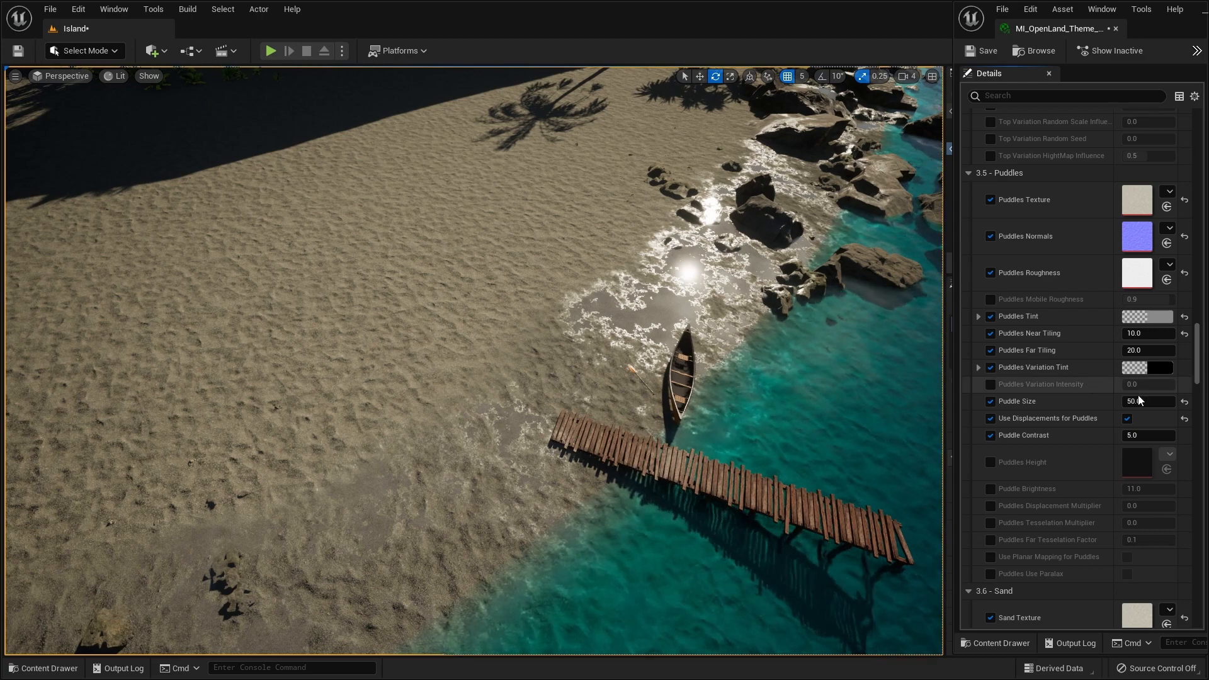
pyautogui.click(1146, 435)
pyautogui.write('10')
pyautogui.press('Return')
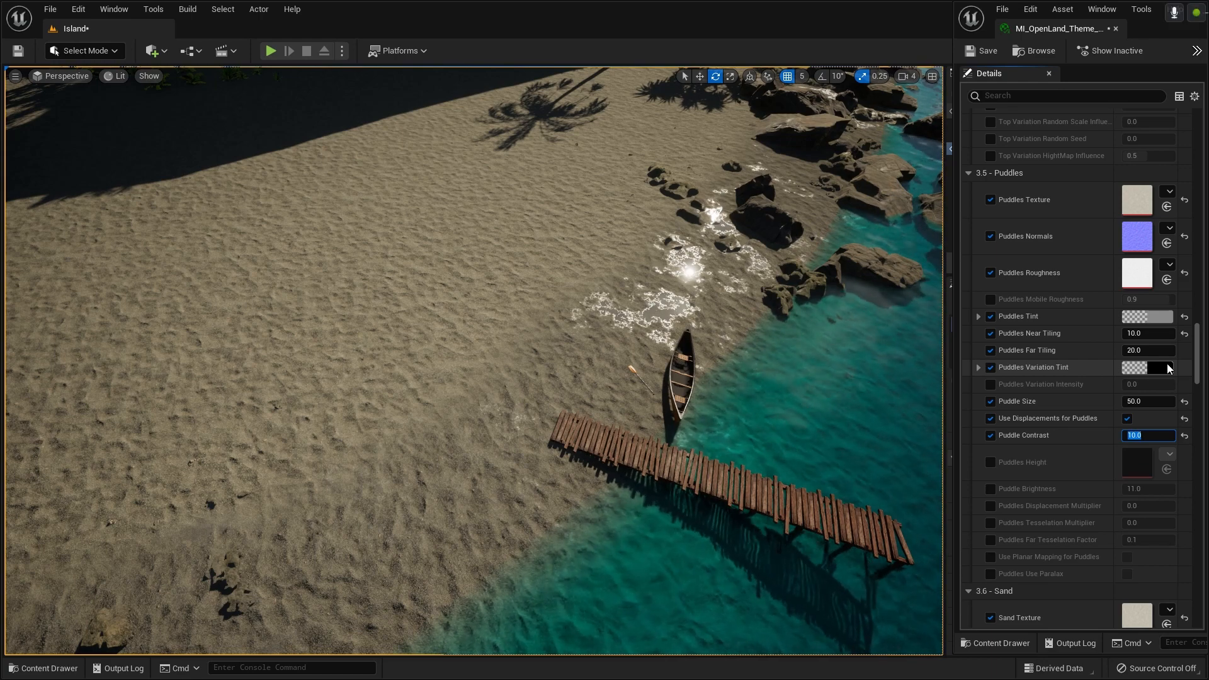
# Step: Try Puddle Contrast values of 5 and 7 on the wet beach near the canoe and settle on 8
pyautogui.write('5')
pyautogui.press('Return')
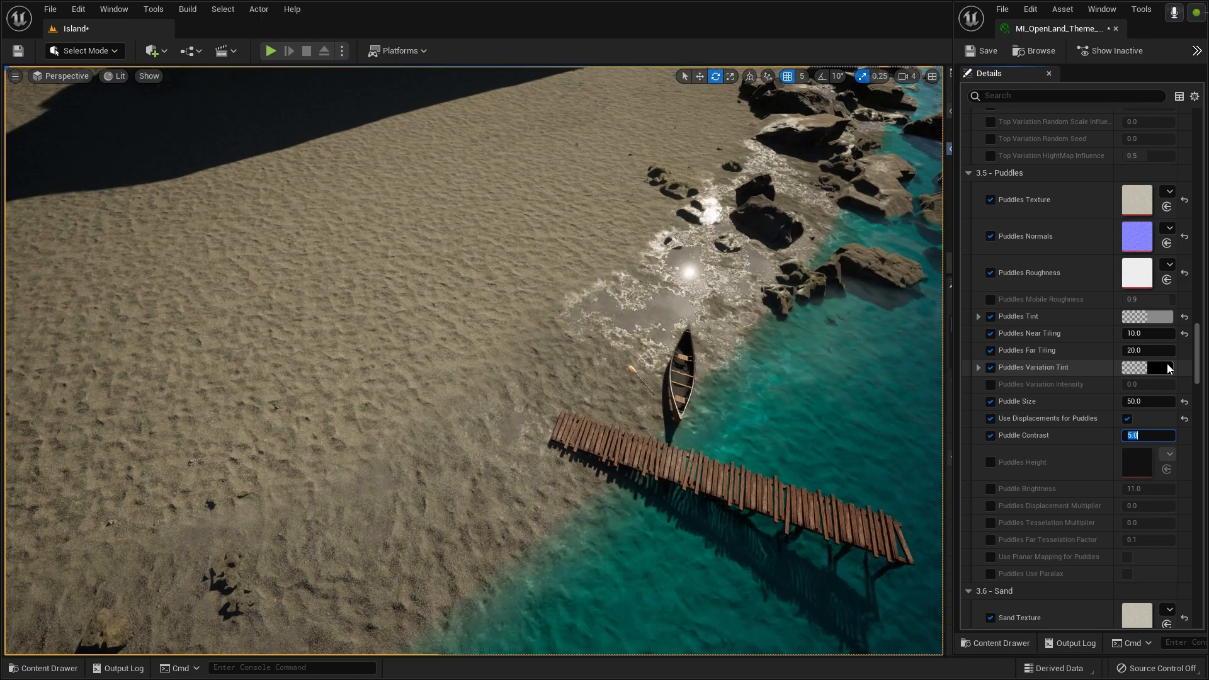
pyautogui.write('7')
pyautogui.press('Return')
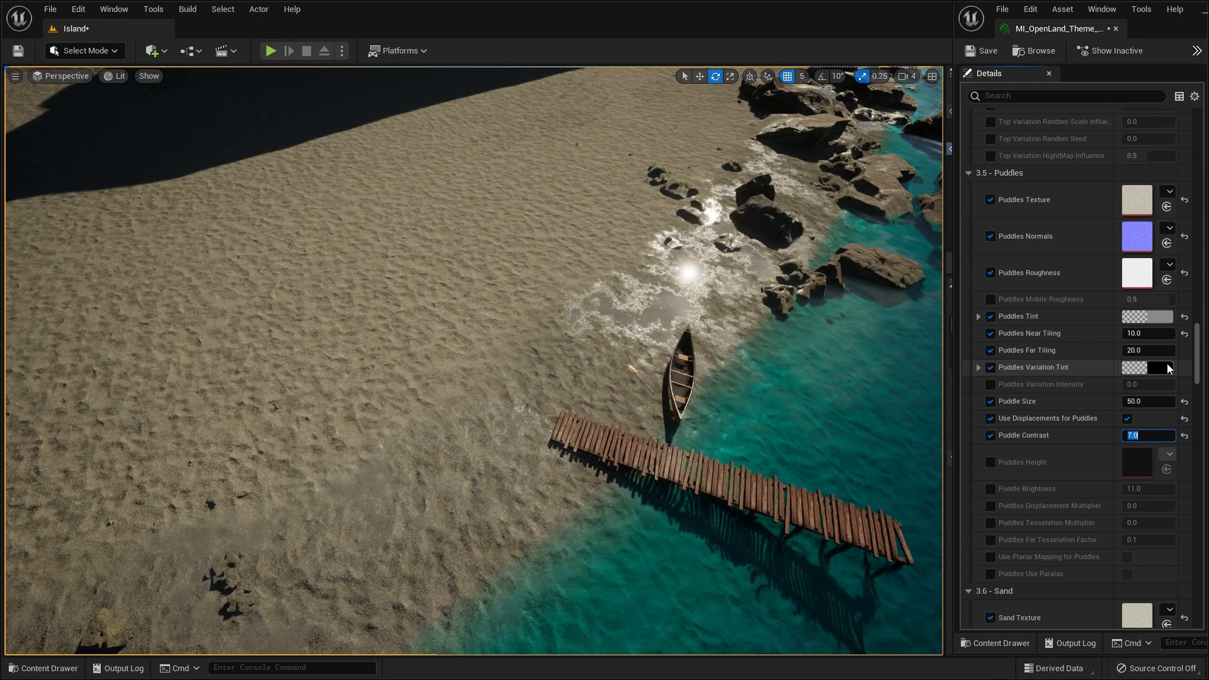
pyautogui.write('8')
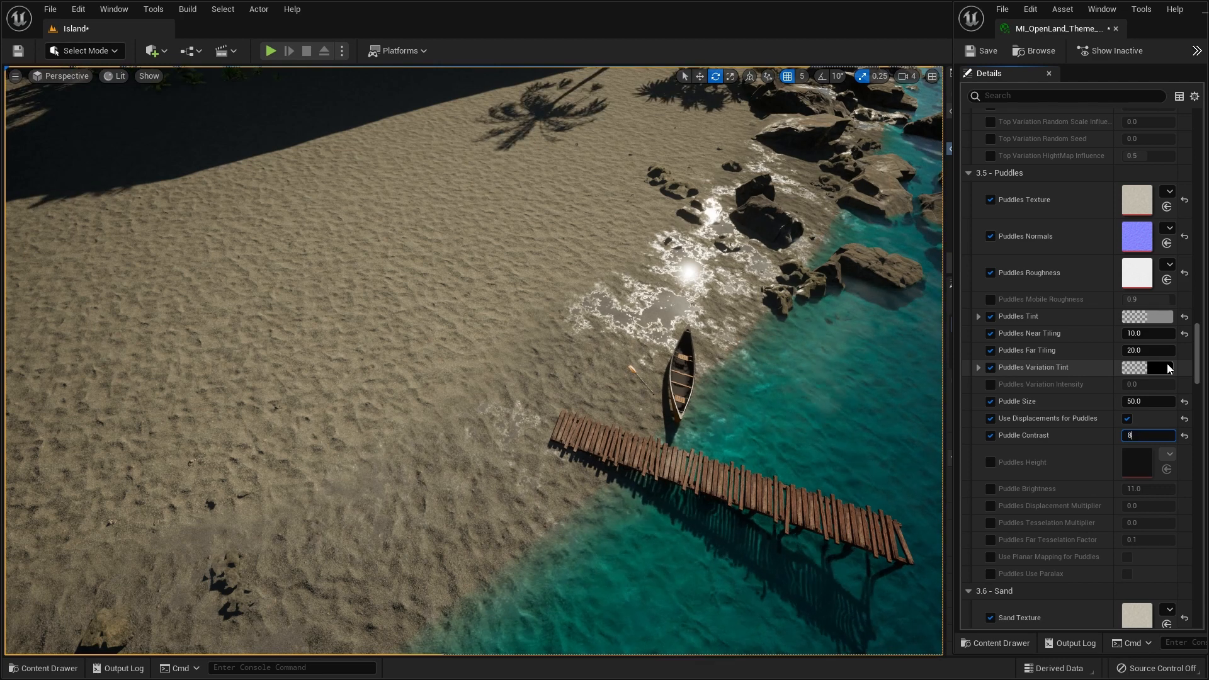
pyautogui.press('Return')
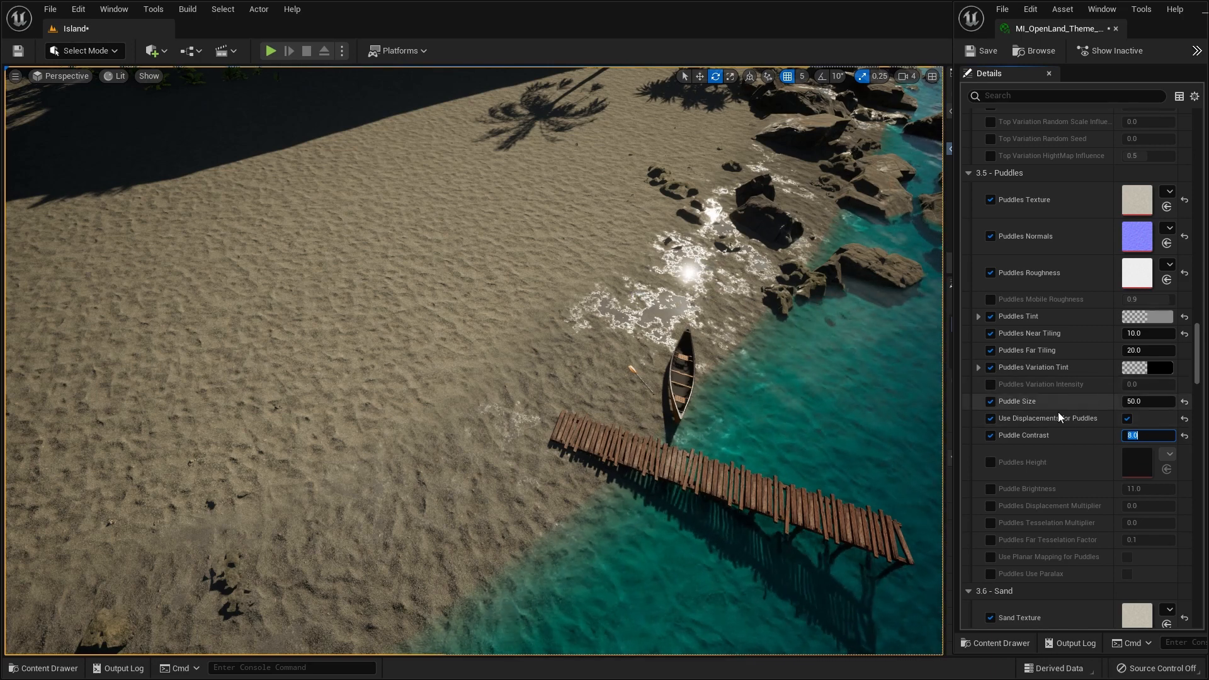
# Step: Enable the Sand Variation Tint Intensity override in the Sand group and set it to 1
pyautogui.moveTo(764, 380)
pyautogui.mouseDown(button='right')
pyautogui.moveTo(724, 359)
pyautogui.moveTo(743, 340)
pyautogui.moveTo(680, 343)
pyautogui.moveTo(685, 318)
pyautogui.moveTo(685, 347)
pyautogui.moveTo(678, 321)
pyautogui.mouseUp(button='right')
pyautogui.press('w')
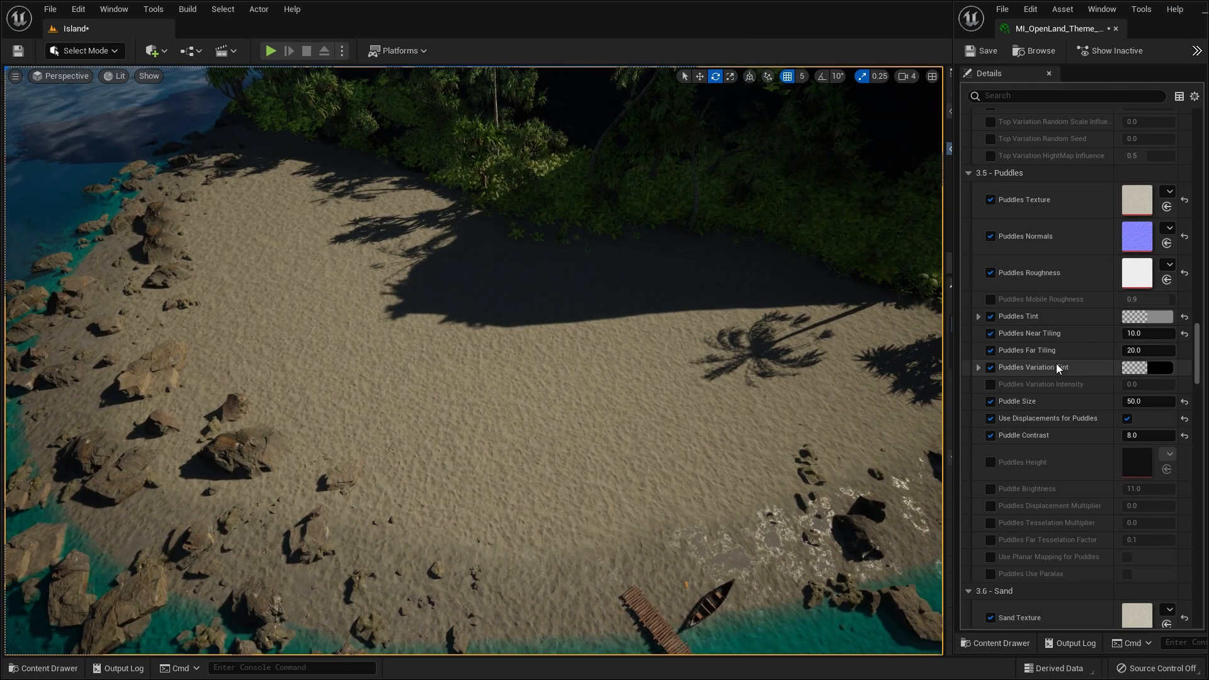
pyautogui.scroll(-2, 1062, 361)
pyautogui.scroll(-10, 1045, 372)
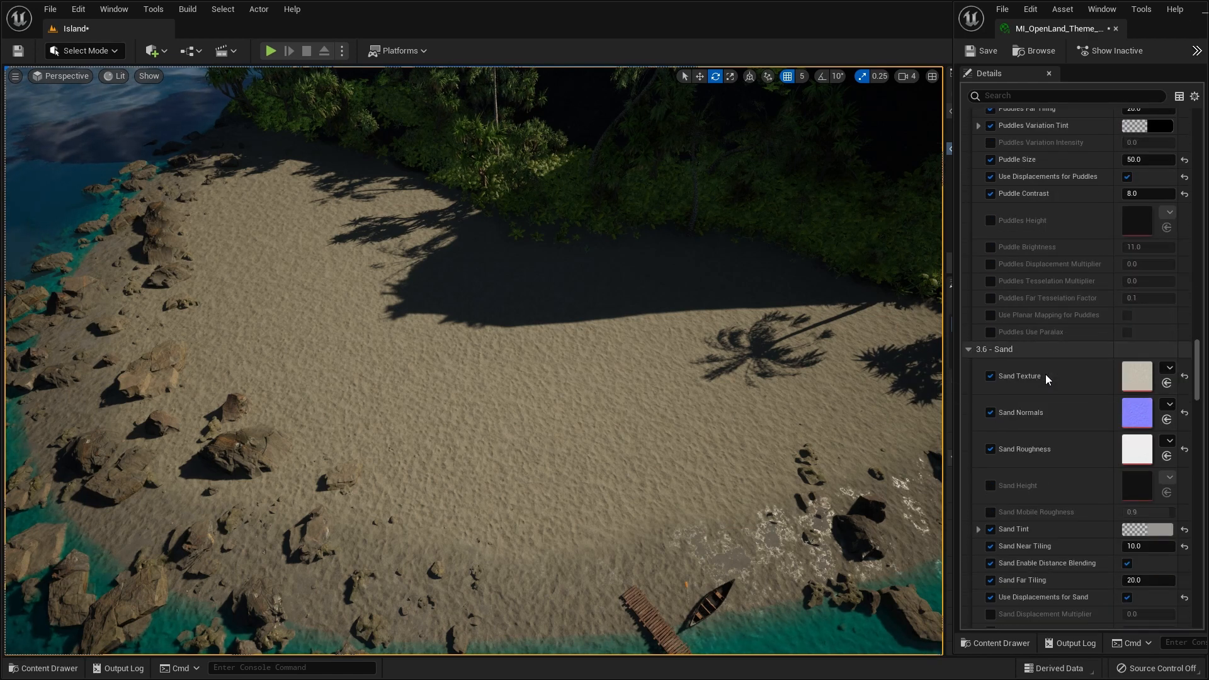
pyautogui.scroll(-4, 1001, 297)
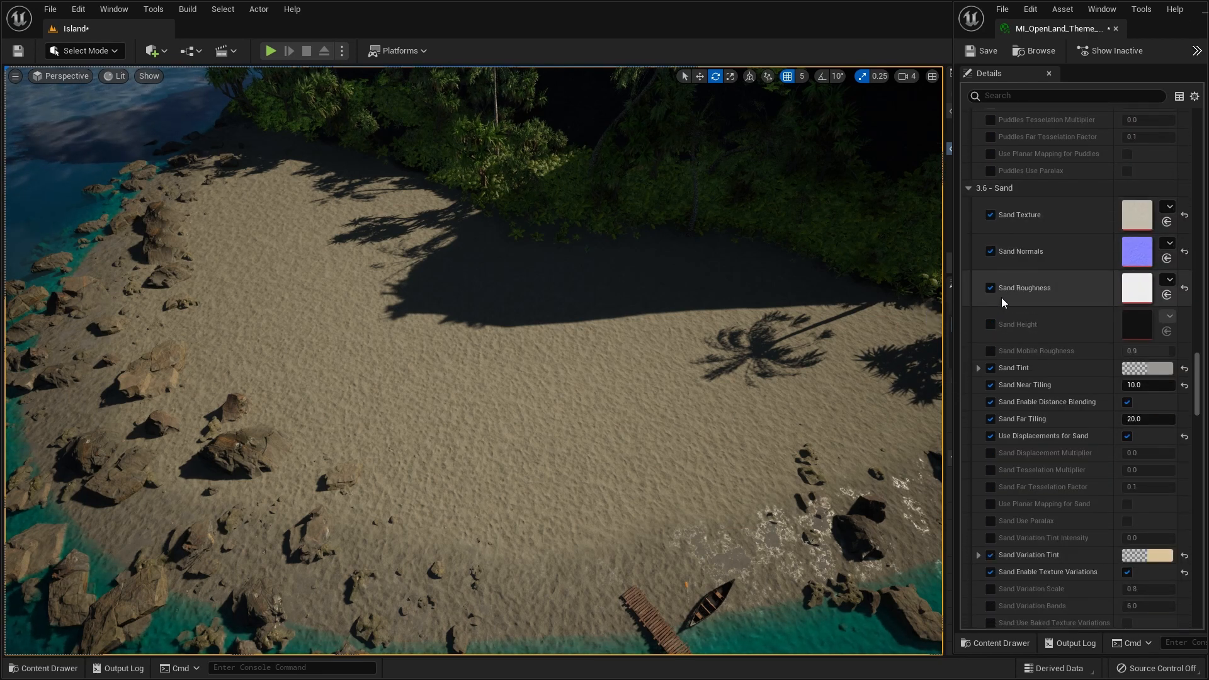
pyautogui.scroll(-2, 1070, 396)
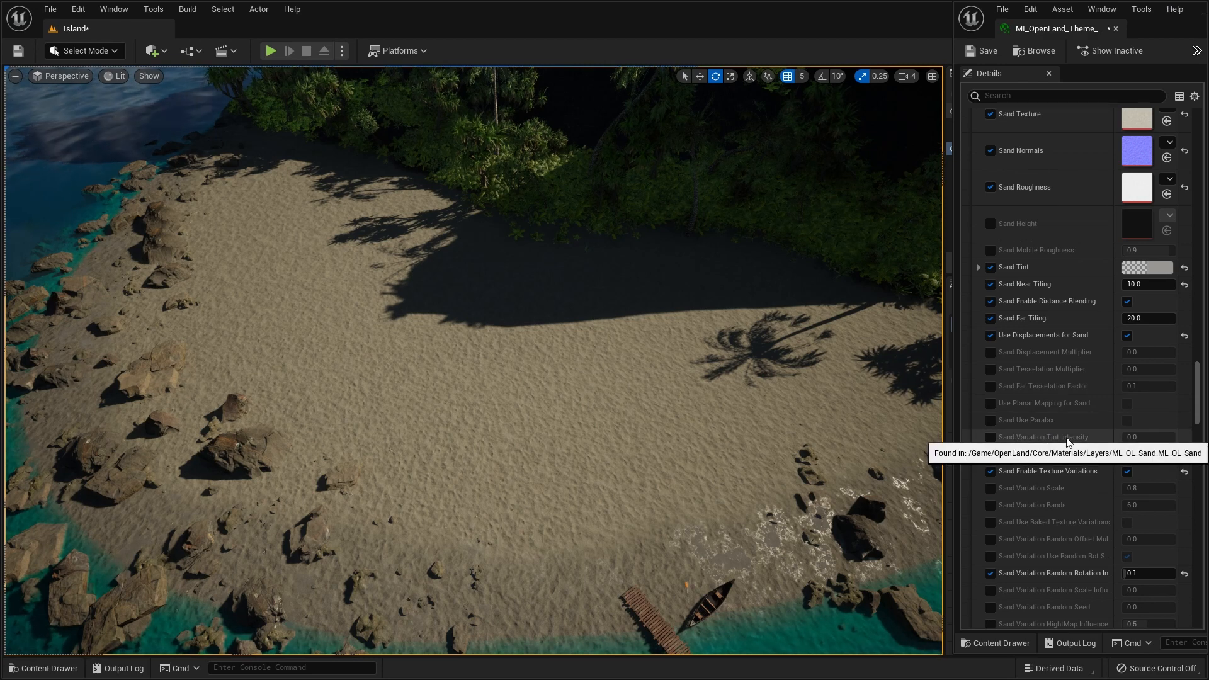
pyautogui.click(991, 437)
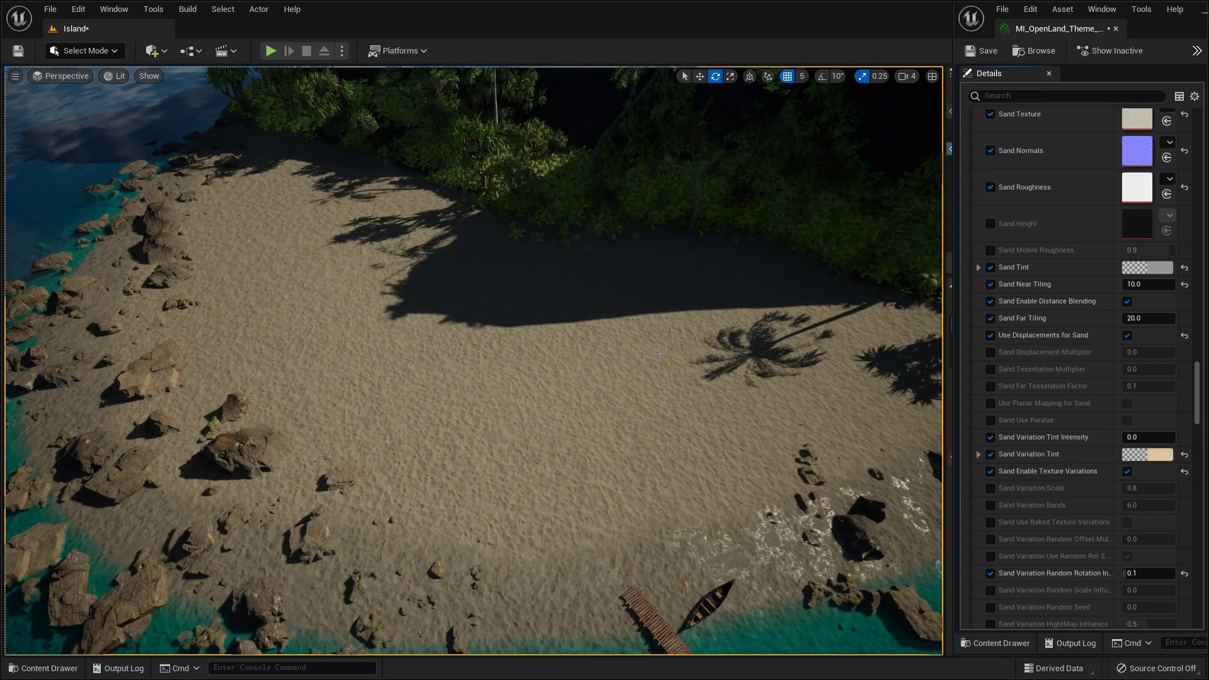
pyautogui.click(1139, 437)
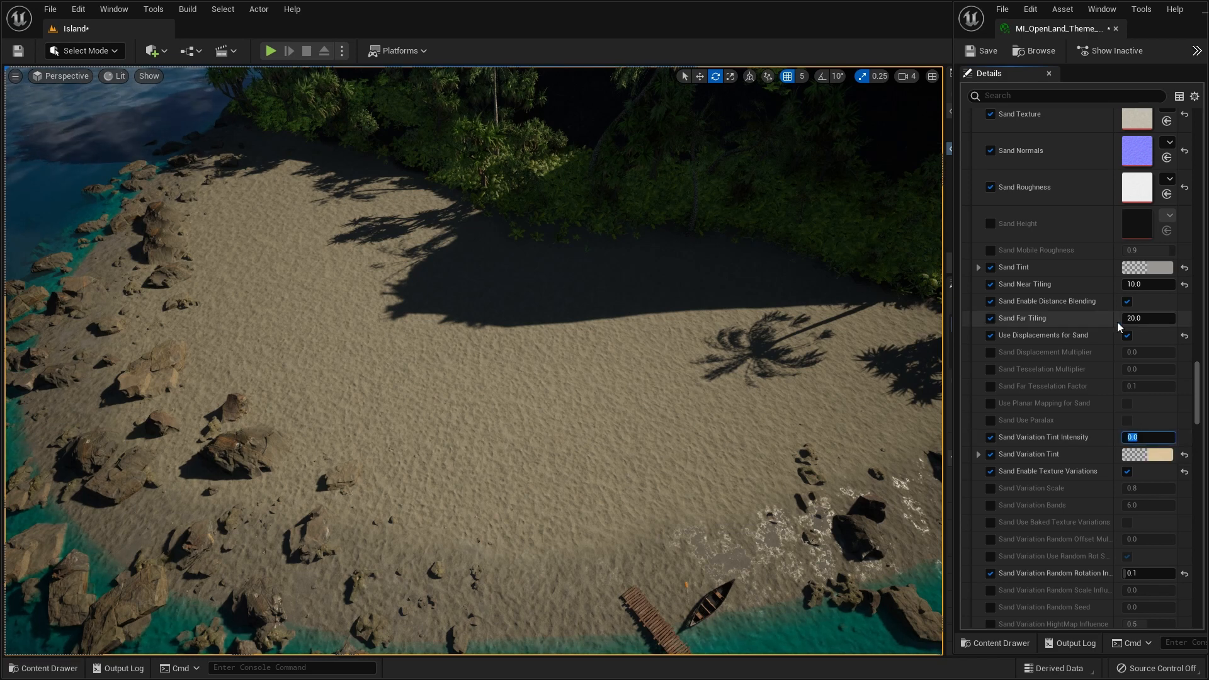
pyautogui.write('1')
pyautogui.press('Return')
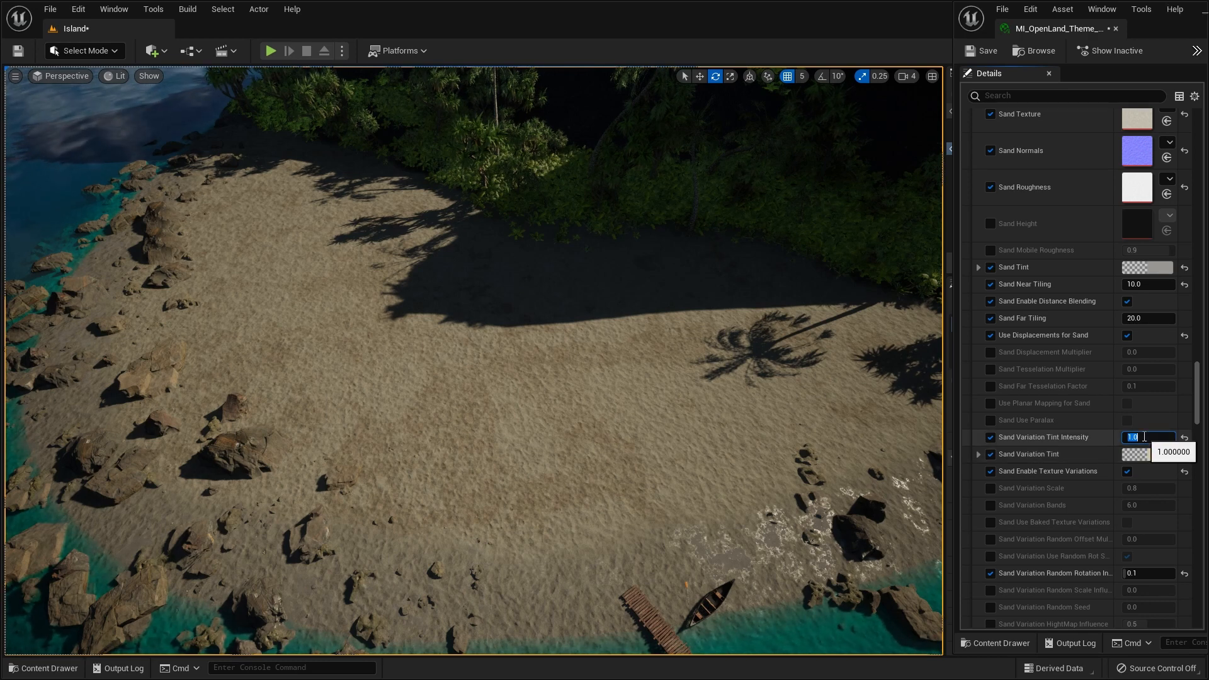
# Step: Lower the Sand Variation Tint Intensity to 0.8 and finally to 0.7
pyautogui.press('BackSpace')
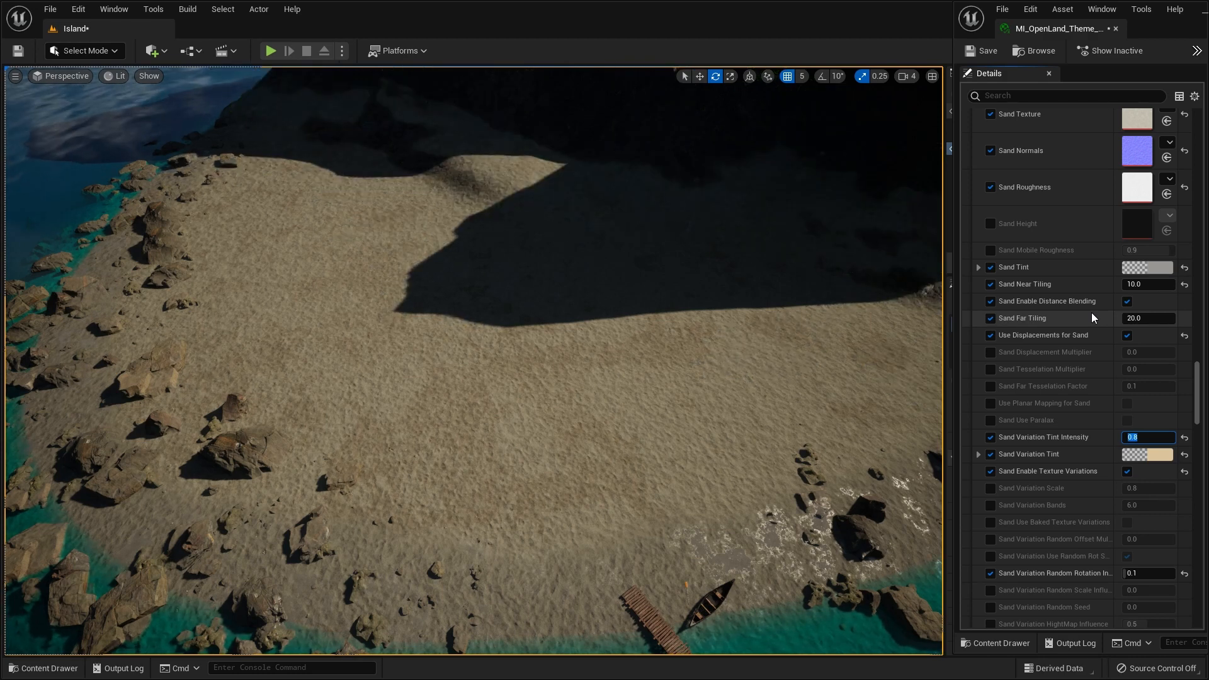
pyautogui.press('BackSpace')
pyautogui.write('7')
pyautogui.press('Return')
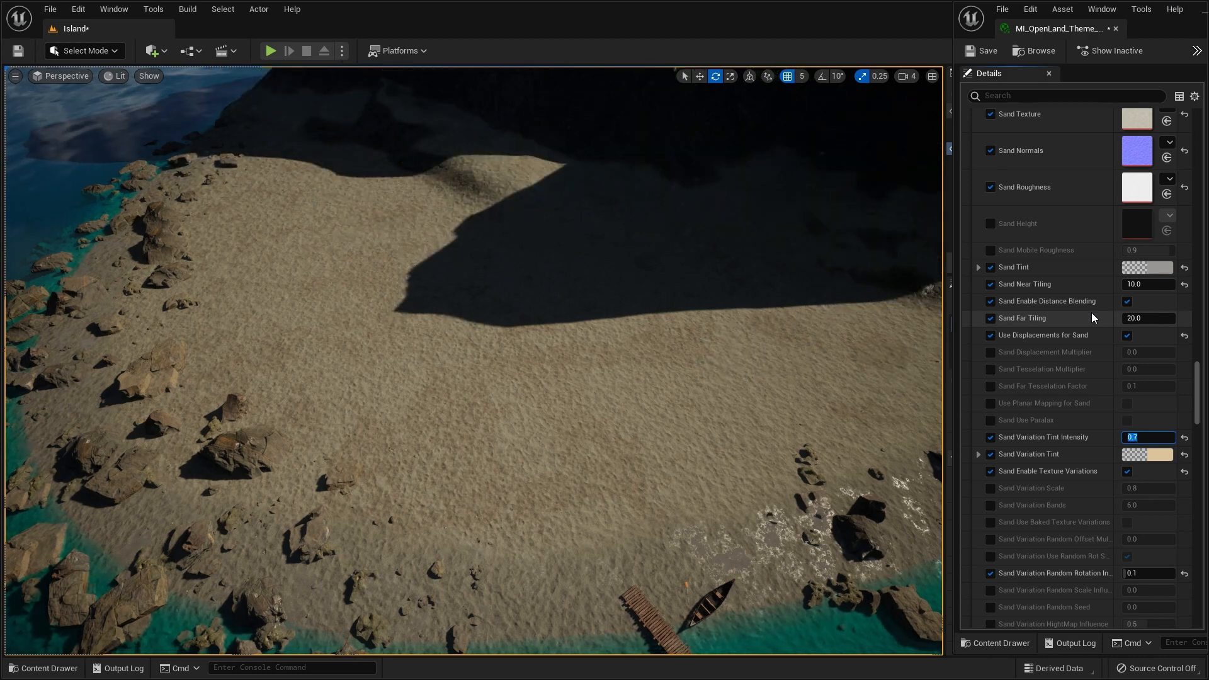
# Step: Deselect the landscape and enable the Slope Variation Tint Intensity override in the material's Slope group
pyautogui.moveTo(503, 315); pyautogui.dragTo(470, 307, button='right')
pyautogui.press('a')
pyautogui.press('s')
pyautogui.press('a')
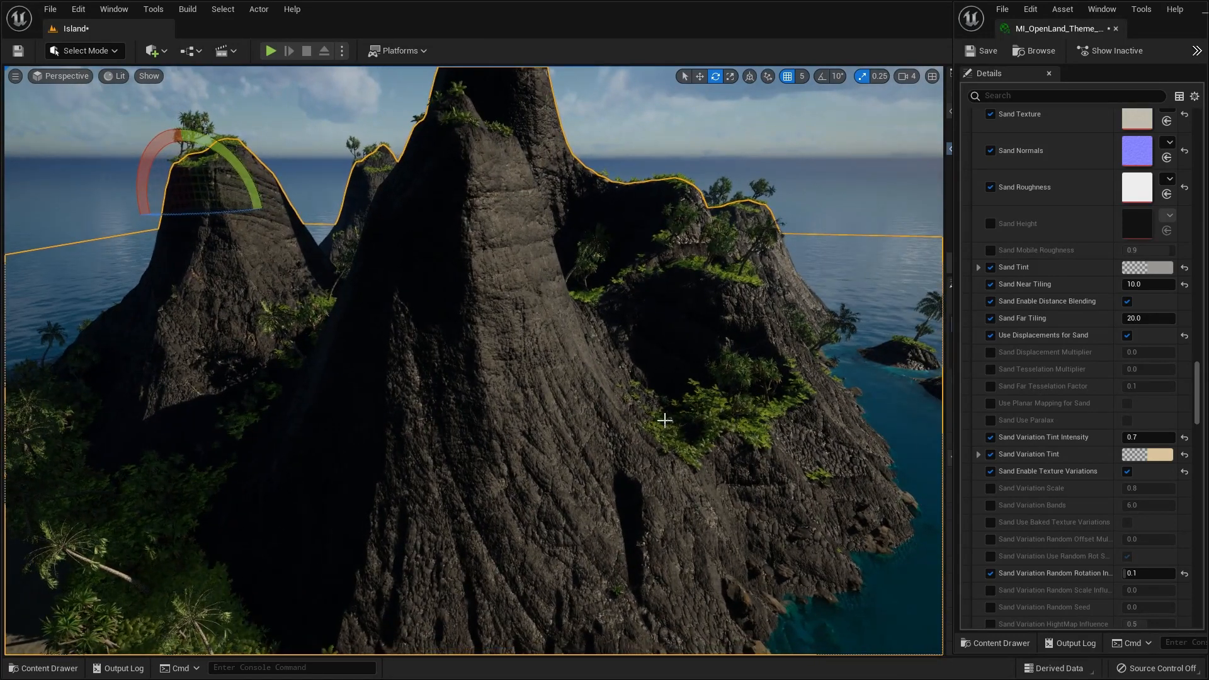
pyautogui.click(766, 147)
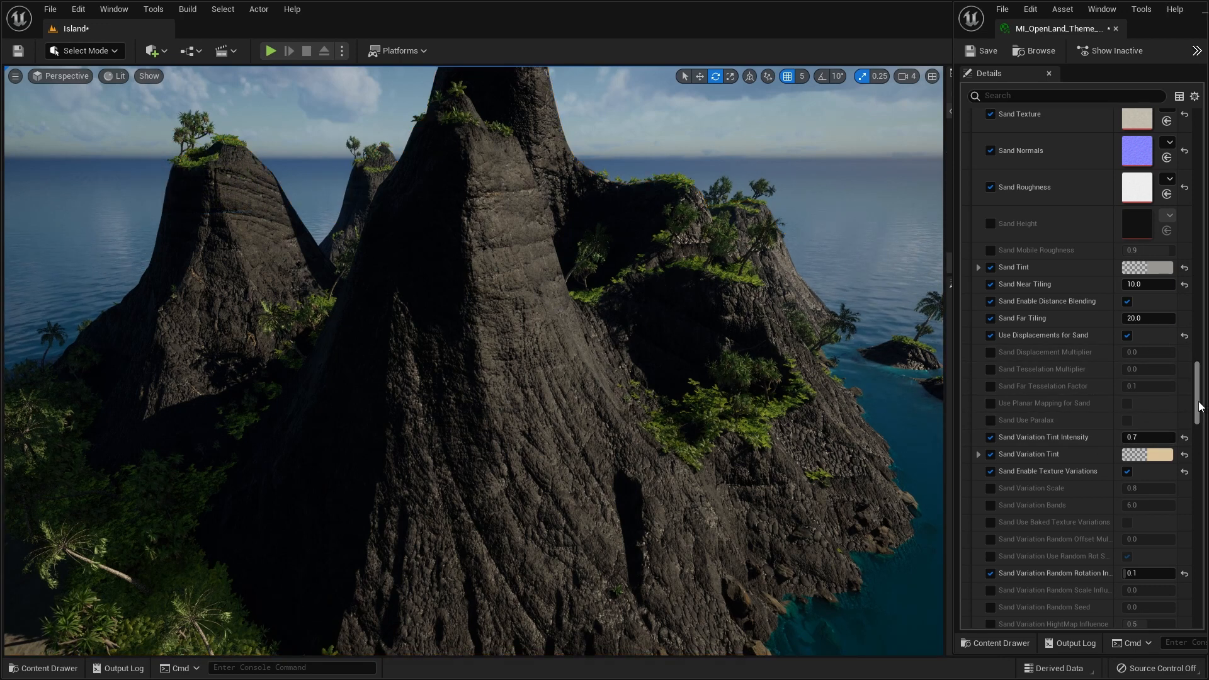
pyautogui.moveTo(1199, 408); pyautogui.dragTo(1205, 281)
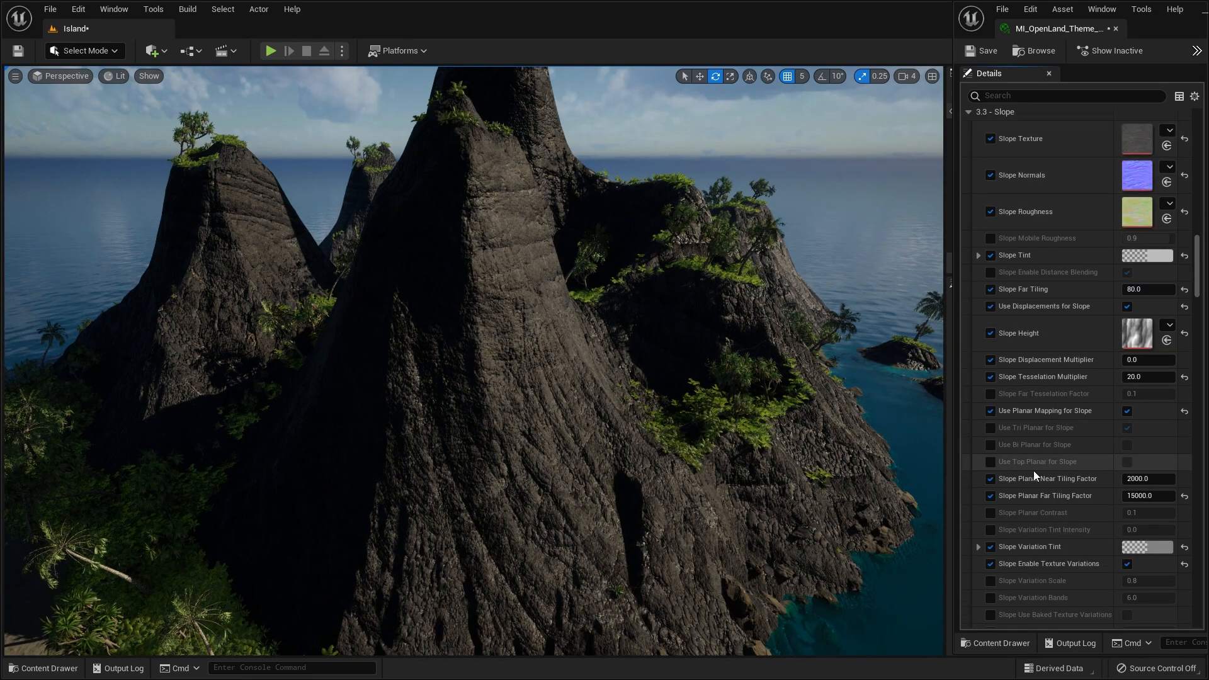
pyautogui.scroll(-1, 1036, 467)
pyautogui.scroll(-6, 1036, 467)
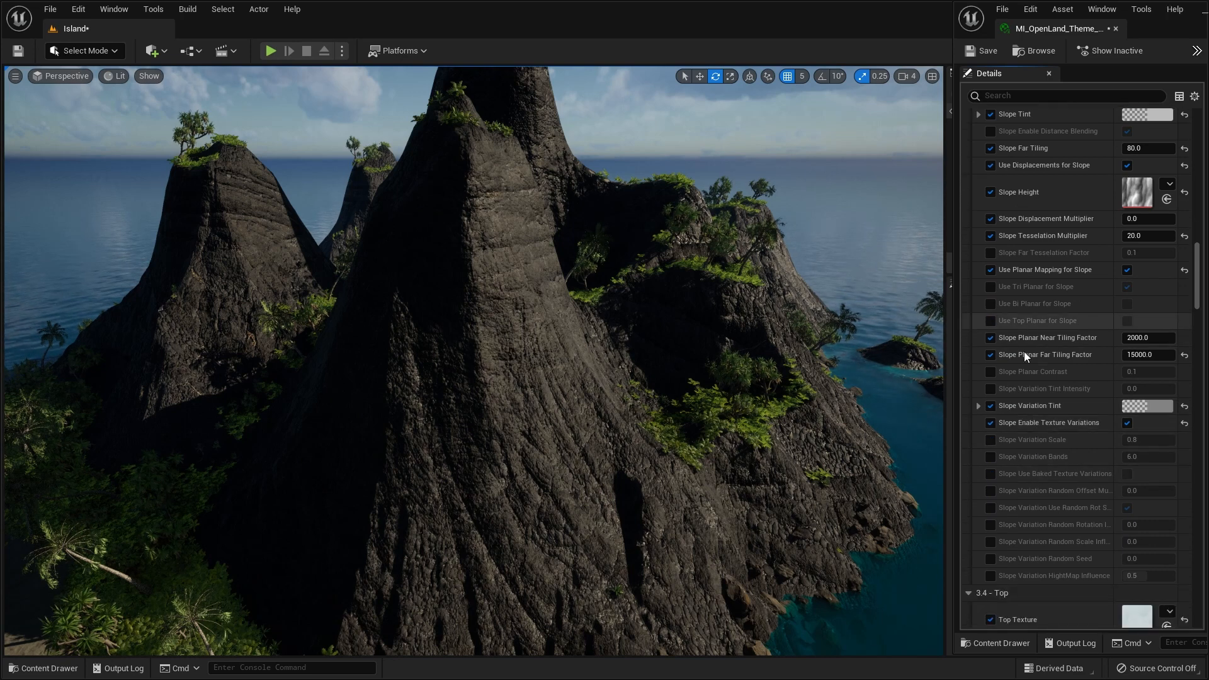
pyautogui.click(991, 388)
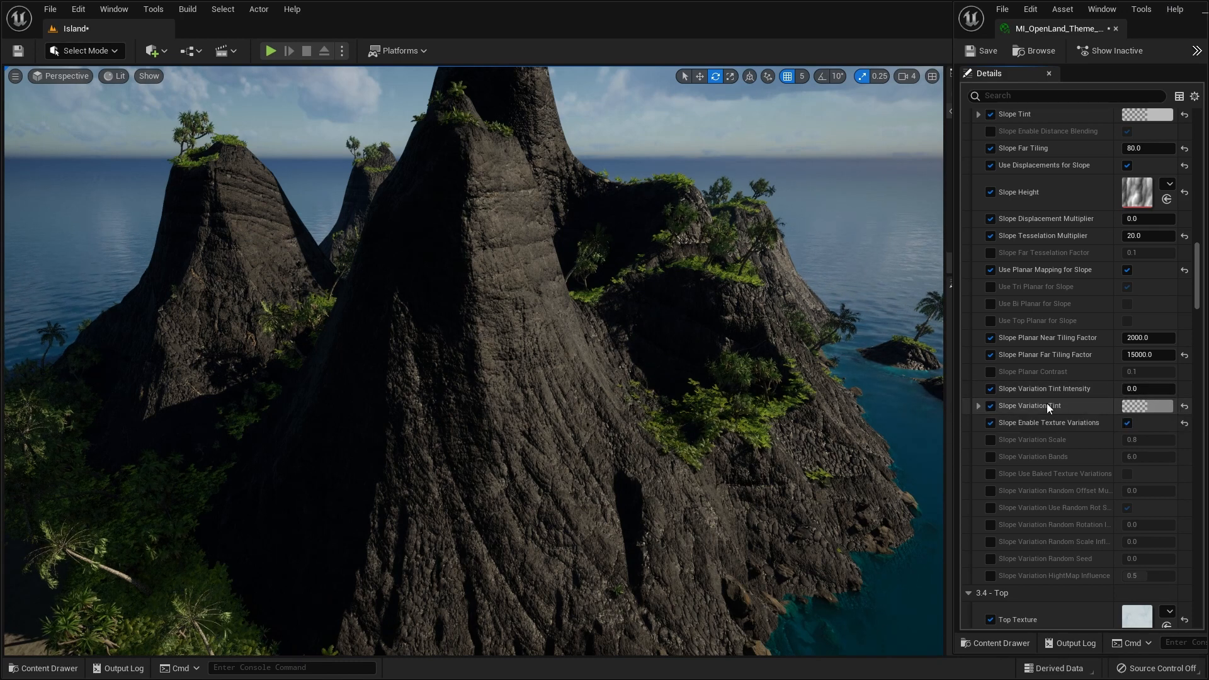
# Step: Change the Slope Variation Tint to a fully saturated red with a brightness value of 5
pyautogui.click(1159, 405)
pyautogui.moveTo(959, 428); pyautogui.dragTo(1023, 425)
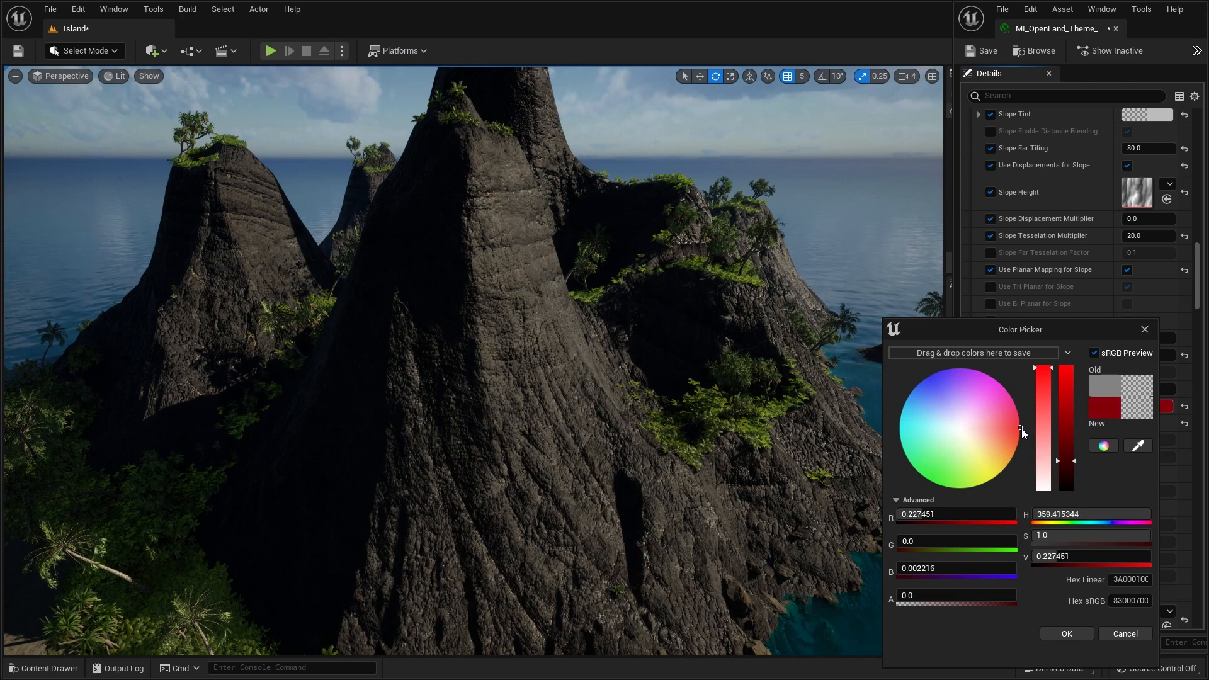
pyautogui.click(1071, 556)
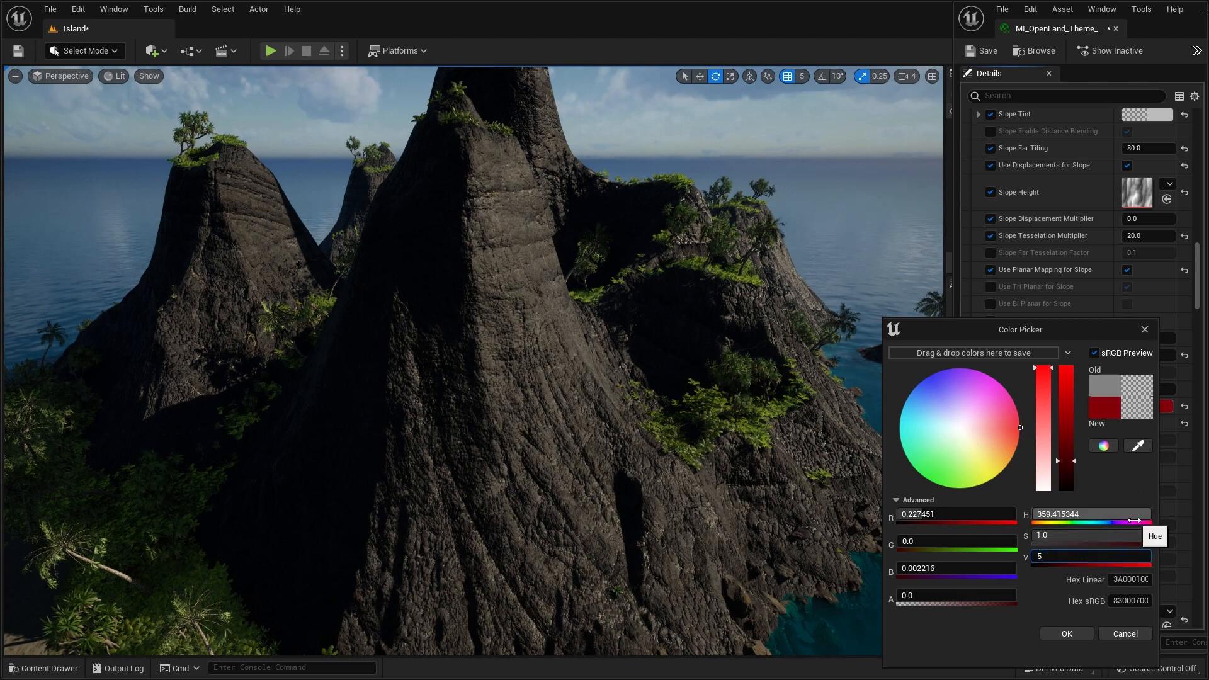
pyautogui.write('5')
pyautogui.press('Return')
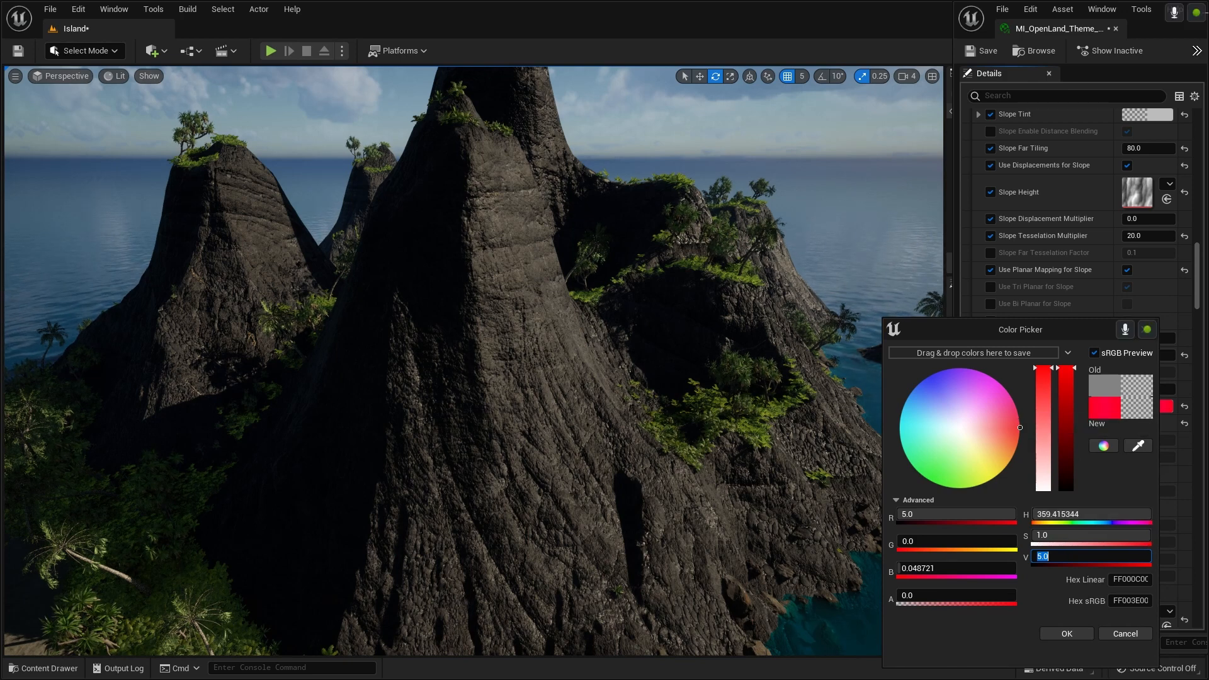
pyautogui.click(1071, 632)
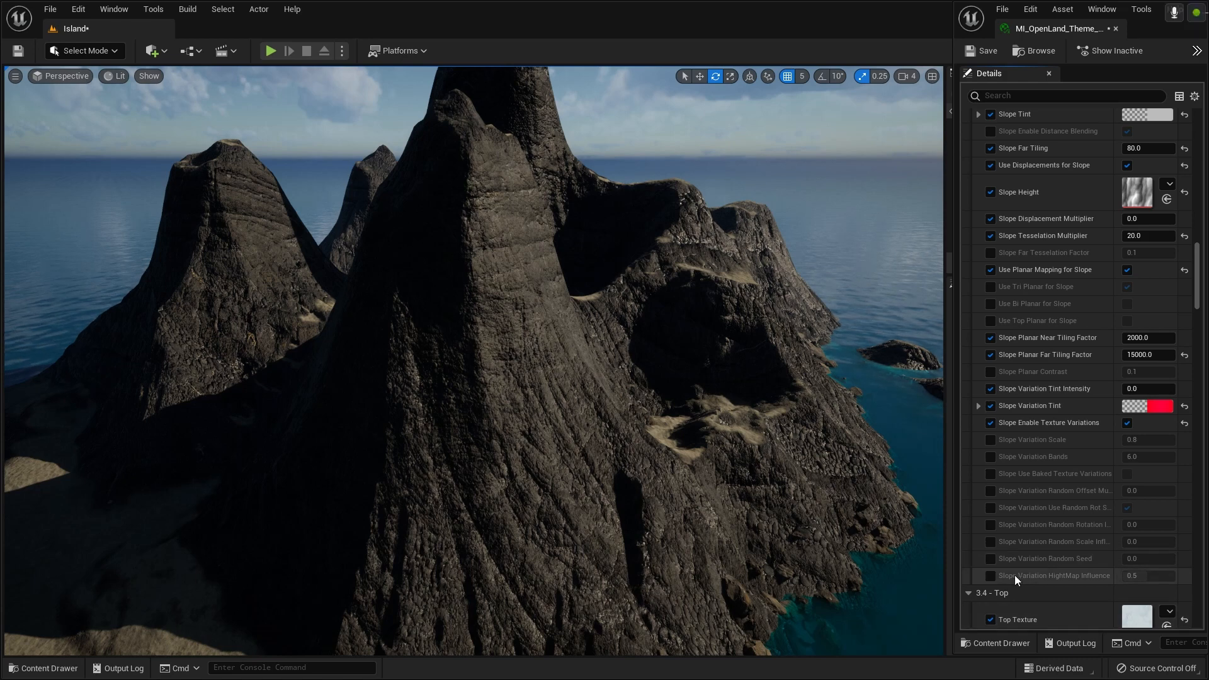
# Step: Set the Slope Variation Tint Intensity to 1
pyautogui.click(1149, 390)
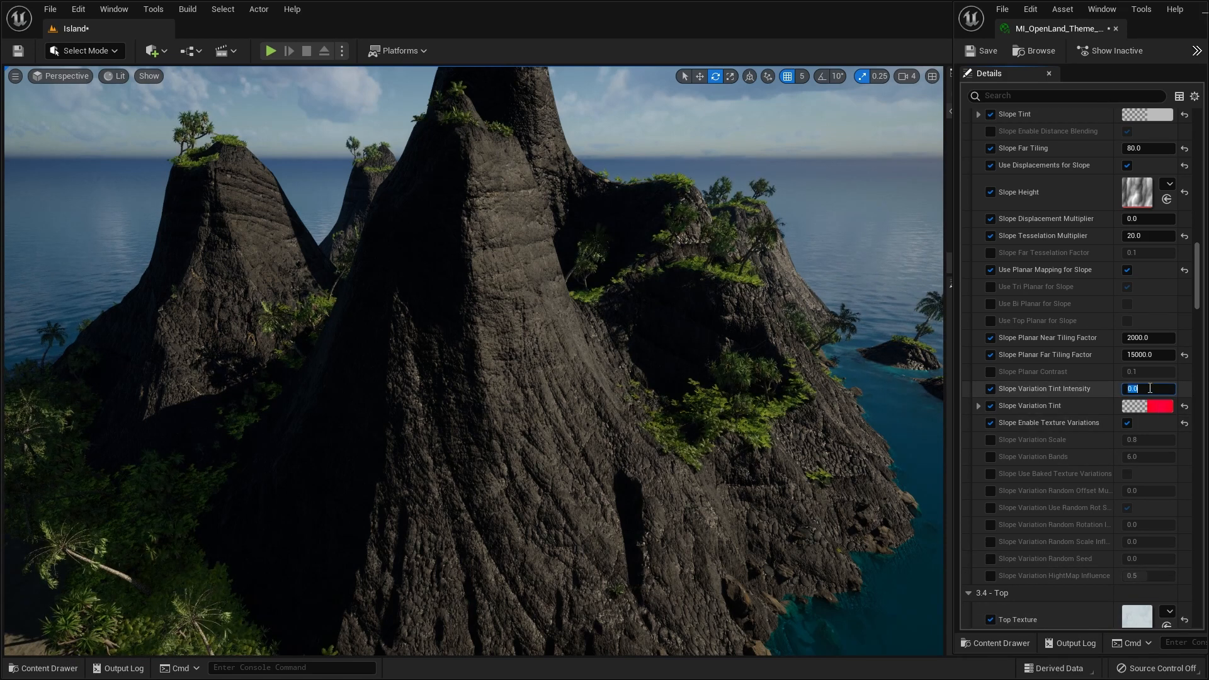
pyautogui.write('1')
pyautogui.press('Return')
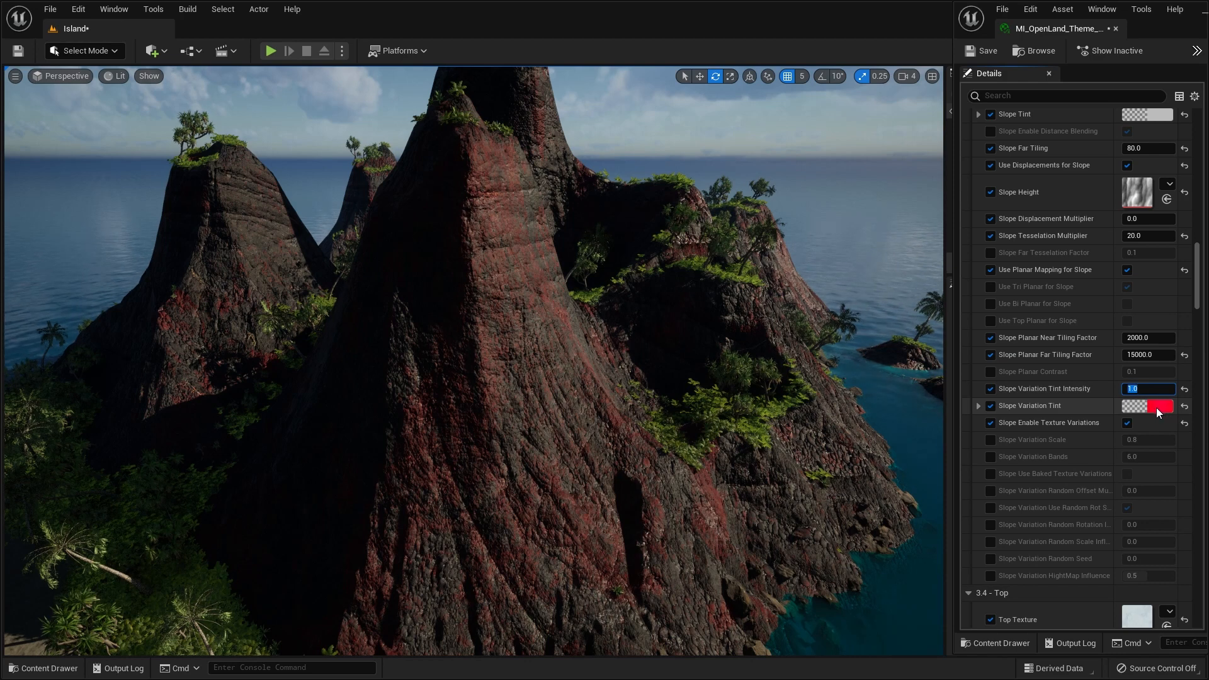
# Step: Reduce the Slope Variation Tint's brightness value to 1, keeping the saturated red hue
pyautogui.click(1155, 406)
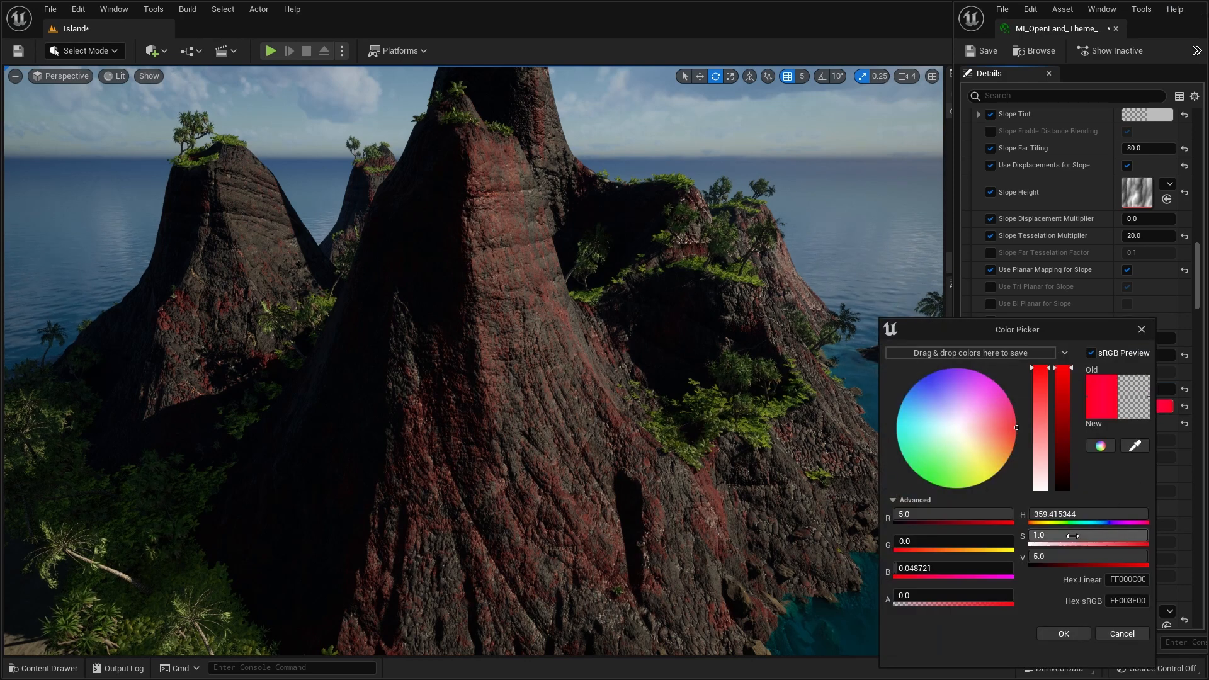
pyautogui.click(1060, 554)
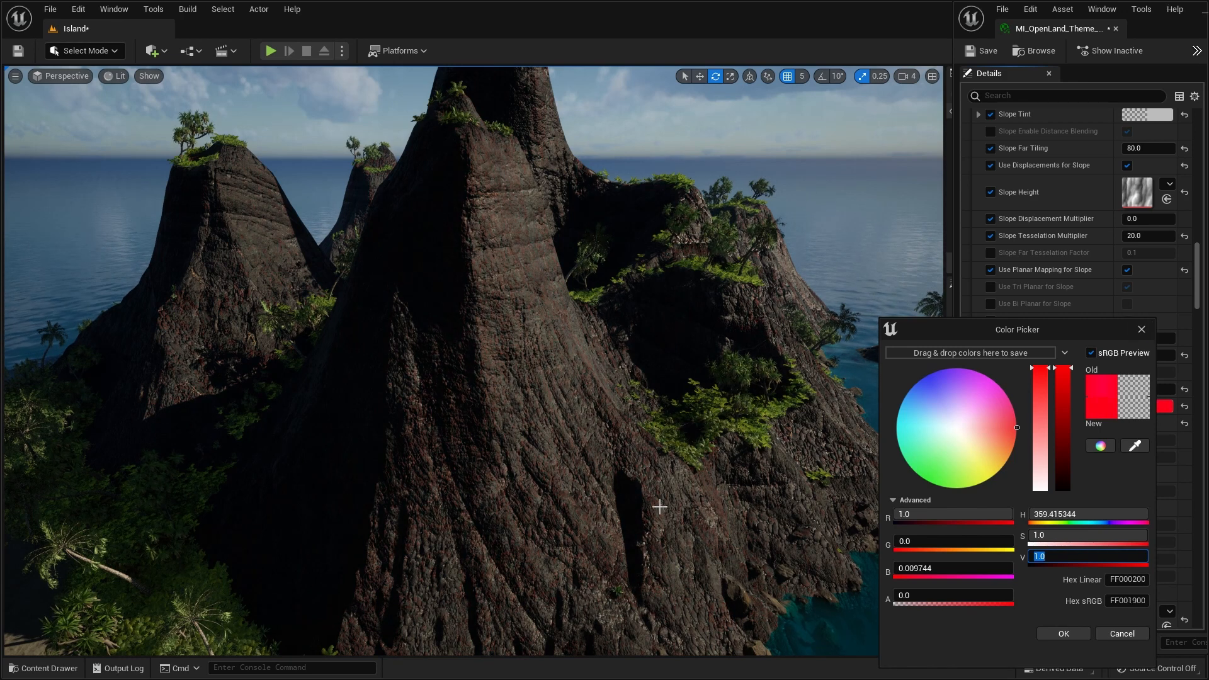
pyautogui.write('2')
pyautogui.press('Return')
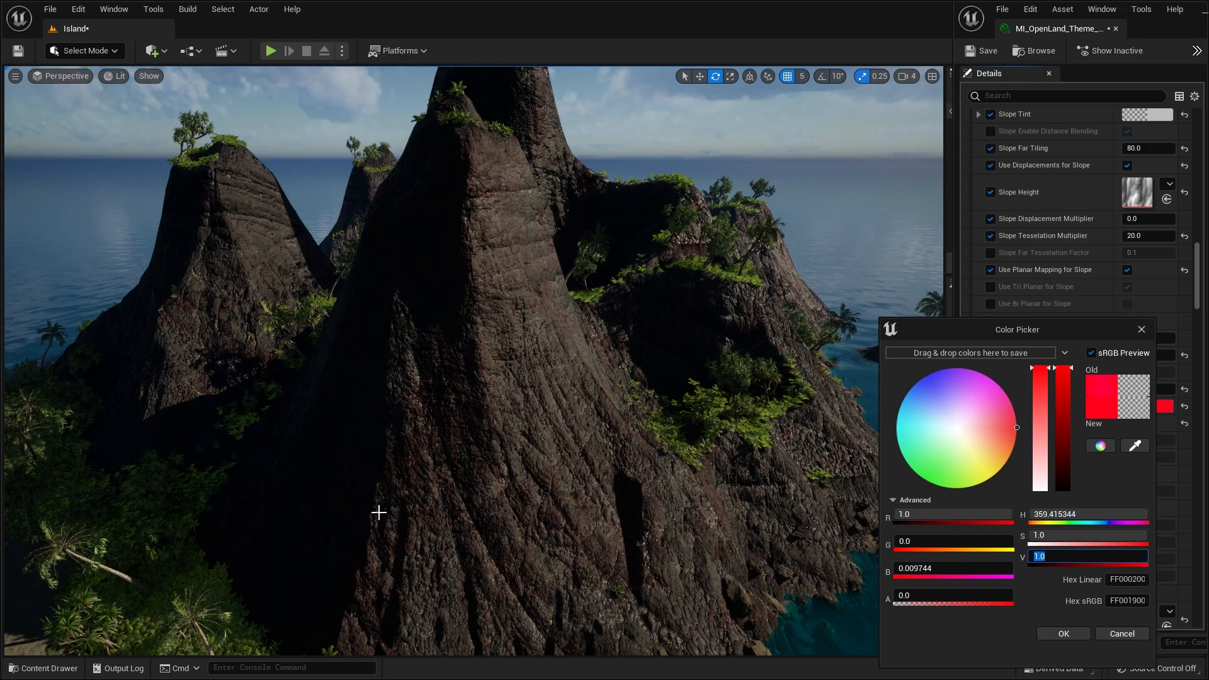
pyautogui.click(1063, 634)
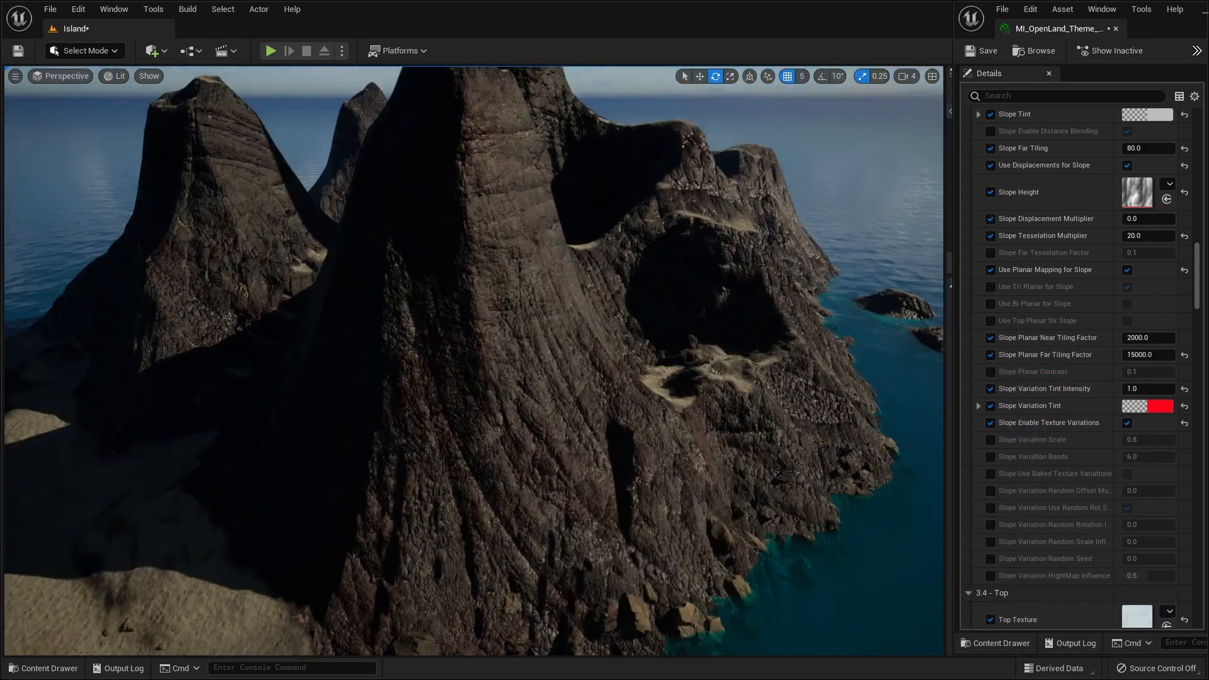
# Step: Examine the tinted cliff slopes up close and across the whole island from a distance
pyautogui.moveTo(473, 302); pyautogui.dragTo(444, 287, button='right')
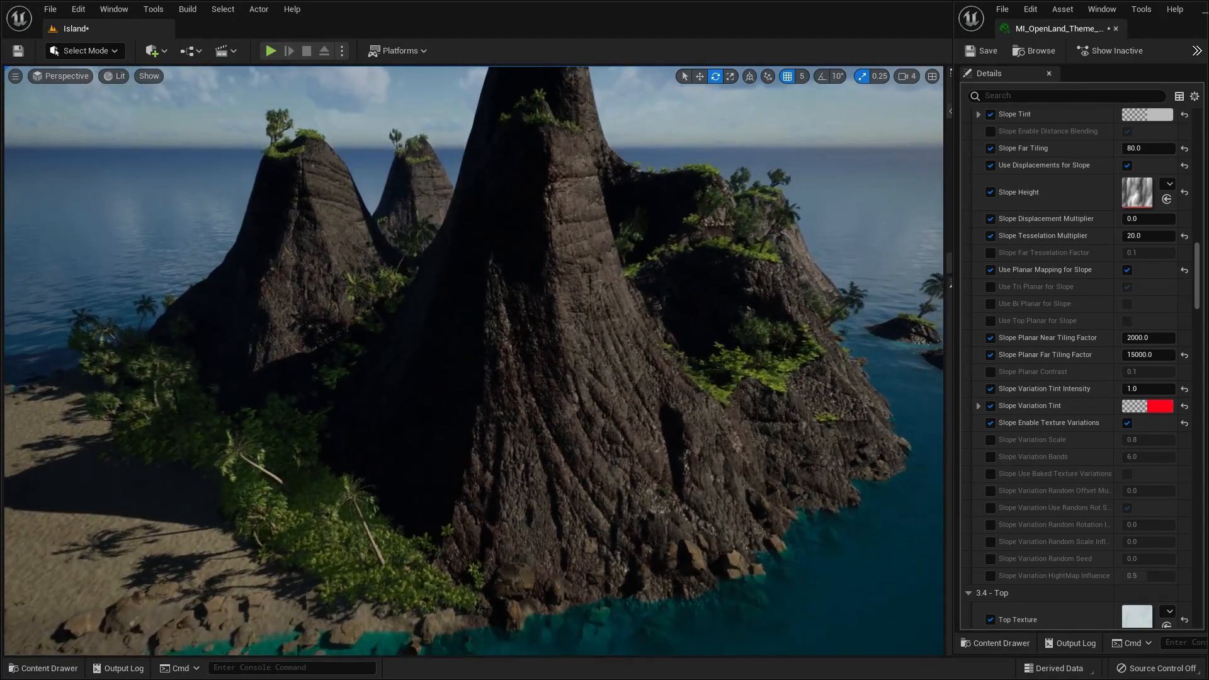
pyautogui.moveTo(444, 287)
pyautogui.mouseDown(button='right')
pyautogui.moveTo(418, 319)
pyautogui.moveTo(421, 302)
pyautogui.moveTo(464, 313)
pyautogui.moveTo(444, 314)
pyautogui.moveTo(453, 302)
pyautogui.moveTo(440, 301)
pyautogui.mouseUp(button='right')
pyautogui.press('w')
pyautogui.press('s')
pyautogui.moveTo(570, 403); pyautogui.dragTo(564, 406, button='right')
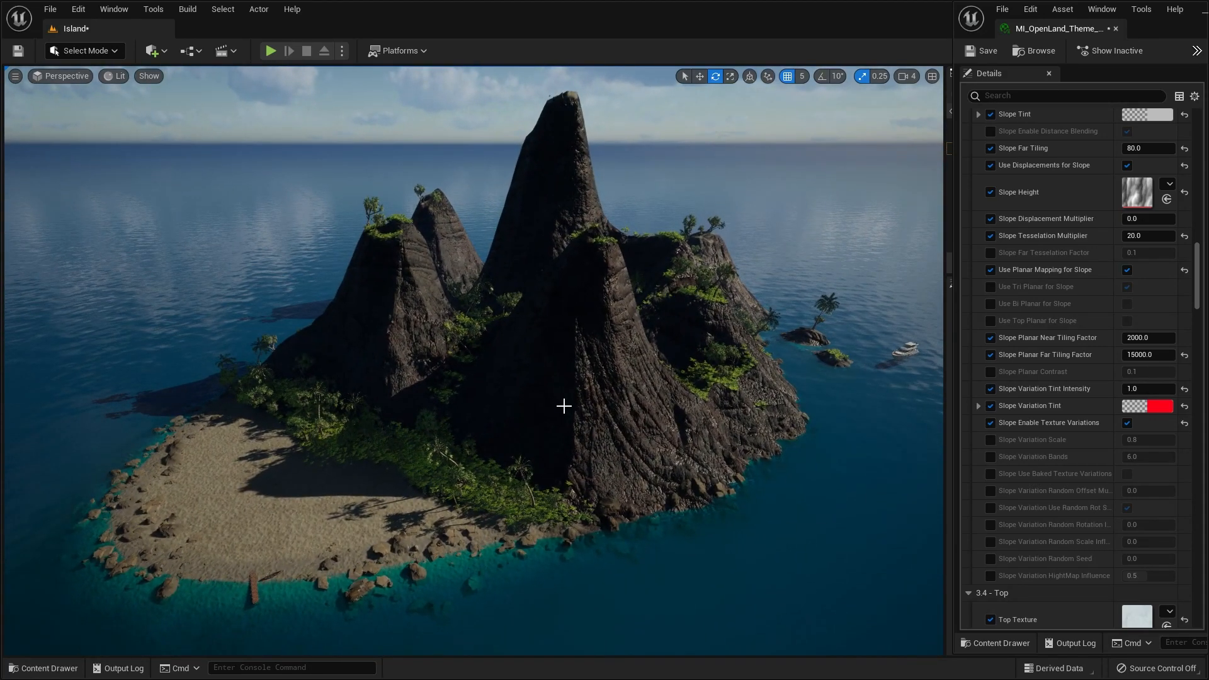